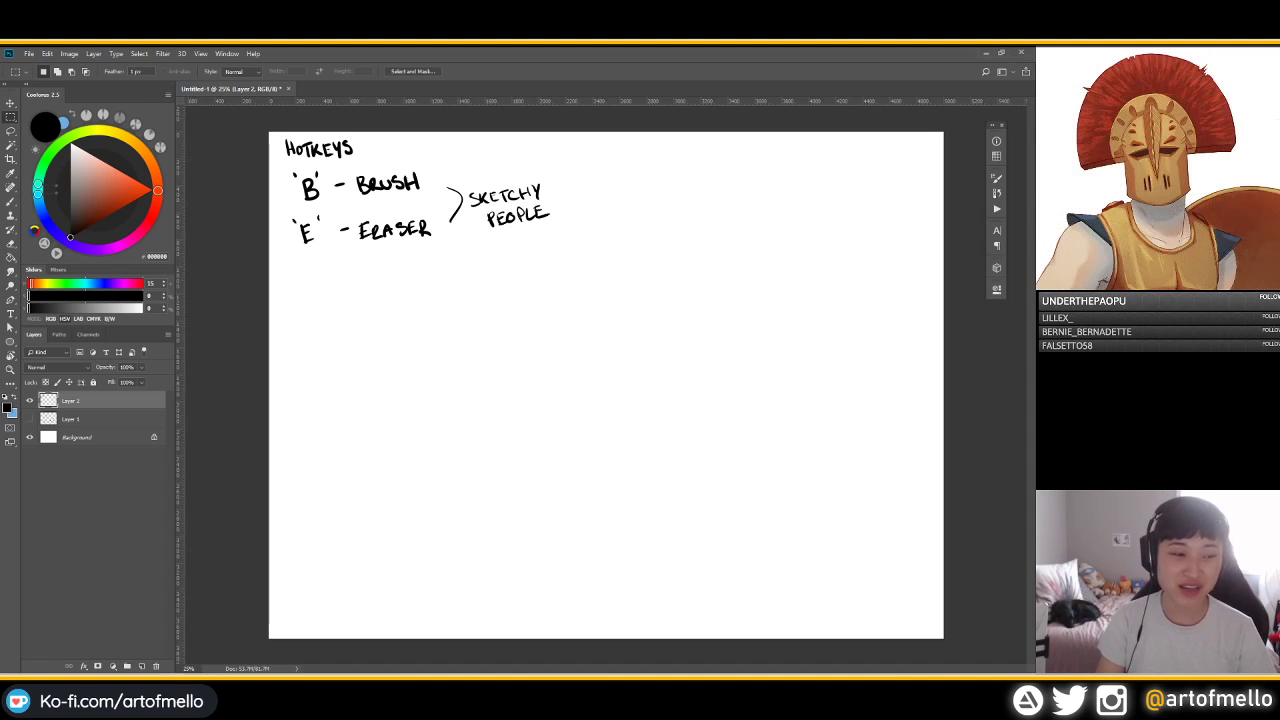
# Handwrite the note "CTRL + Z - UNDO" with the brush below the eraser hotkey line on Layer 2
pyautogui.click(30, 400)
pyautogui.click(30, 400)
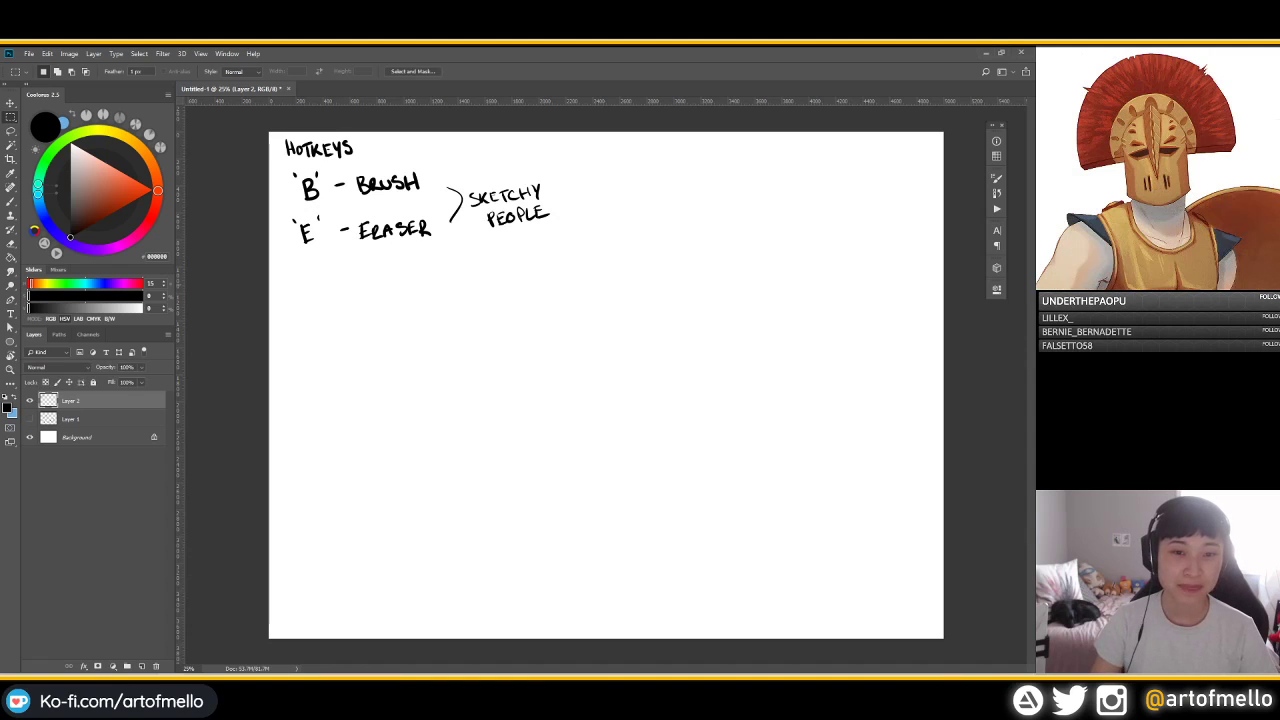
pyautogui.press('b')
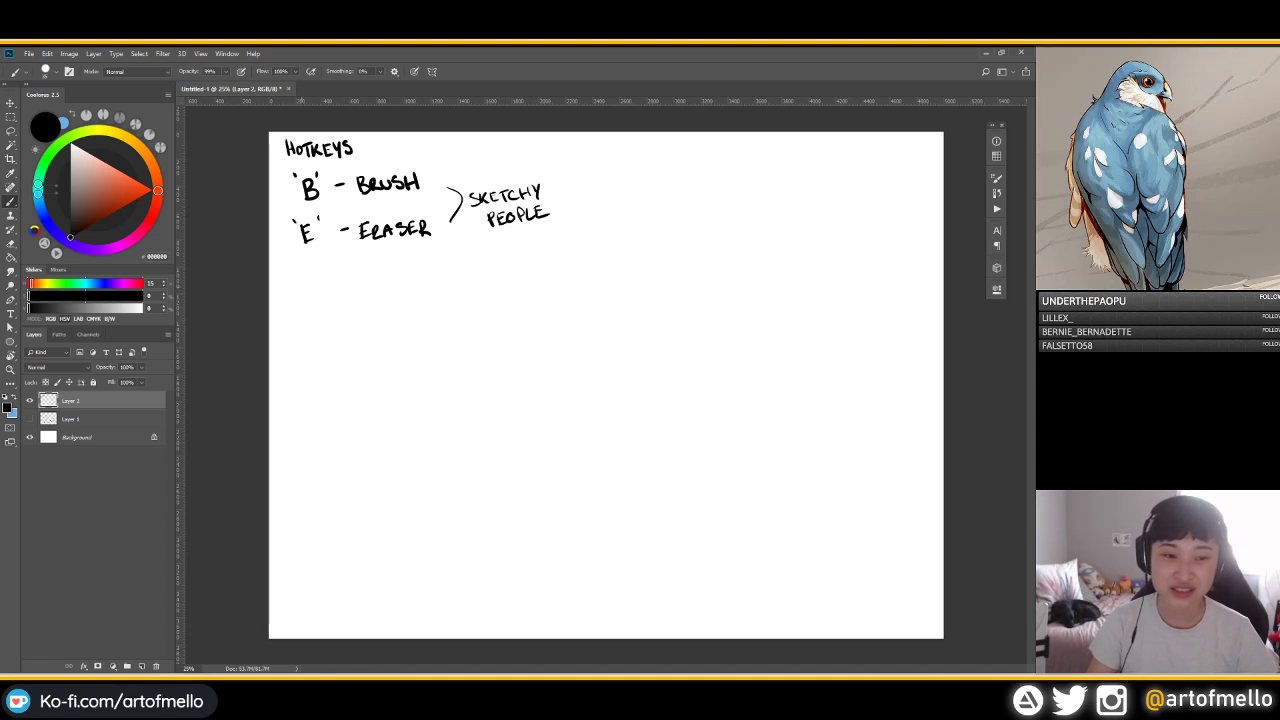
pyautogui.moveTo(311, 292)
pyautogui.mouseDown()
pyautogui.moveTo(310, 305)
pyautogui.moveTo(322, 289)
pyautogui.mouseUp()
pyautogui.moveTo(316, 290)
pyautogui.mouseDown()
pyautogui.moveTo(316, 305)
pyautogui.moveTo(437, 297)
pyautogui.moveTo(446, 284)
pyautogui.mouseUp()
pyautogui.moveTo(449, 298)
pyautogui.mouseDown()
pyautogui.moveTo(449, 284)
pyautogui.moveTo(464, 297)
pyautogui.mouseUp()
pyautogui.moveTo(464, 282)
pyautogui.mouseDown()
pyautogui.moveTo(465, 297)
pyautogui.moveTo(478, 282)
pyautogui.mouseUp()
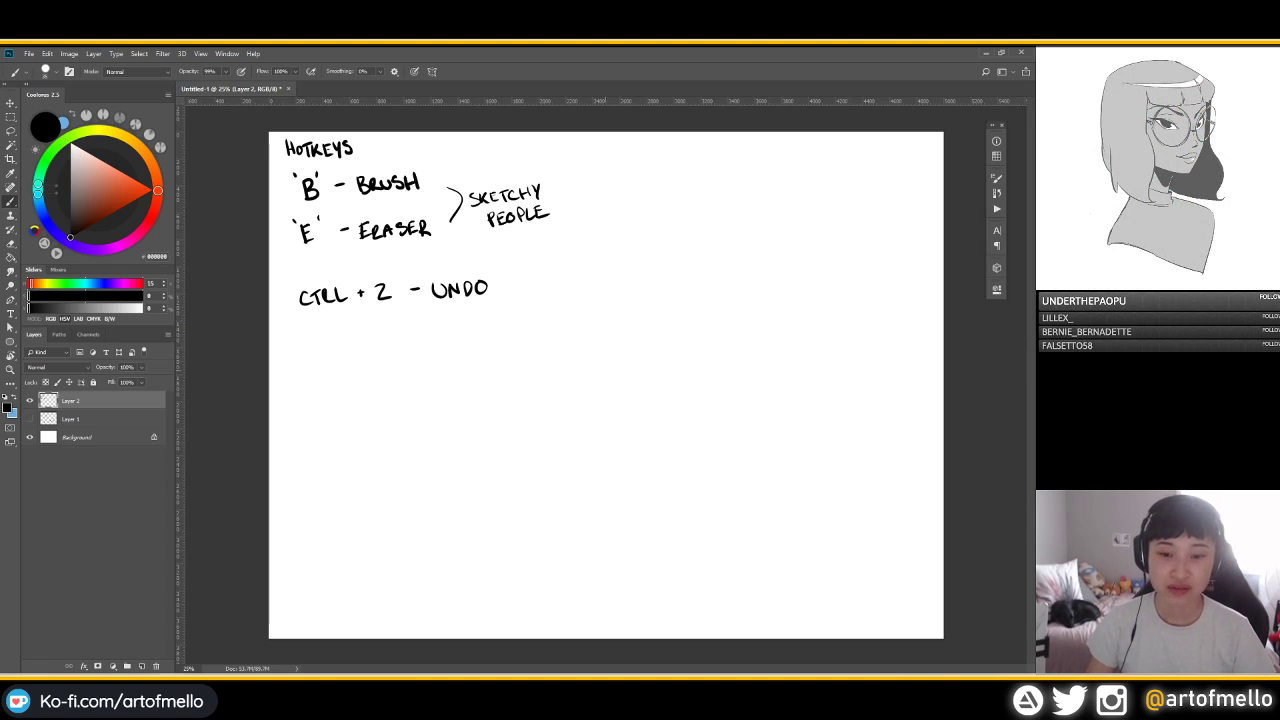
# Draw a diagonal test stroke in the empty canvas area and undo it, three times in a row
pyautogui.moveTo(583, 391); pyautogui.dragTo(674, 320)
pyautogui.hotkey('ctrl', 'z')
pyautogui.moveTo(594, 411); pyautogui.dragTo(717, 323)
pyautogui.hotkey('ctrl', 'z')
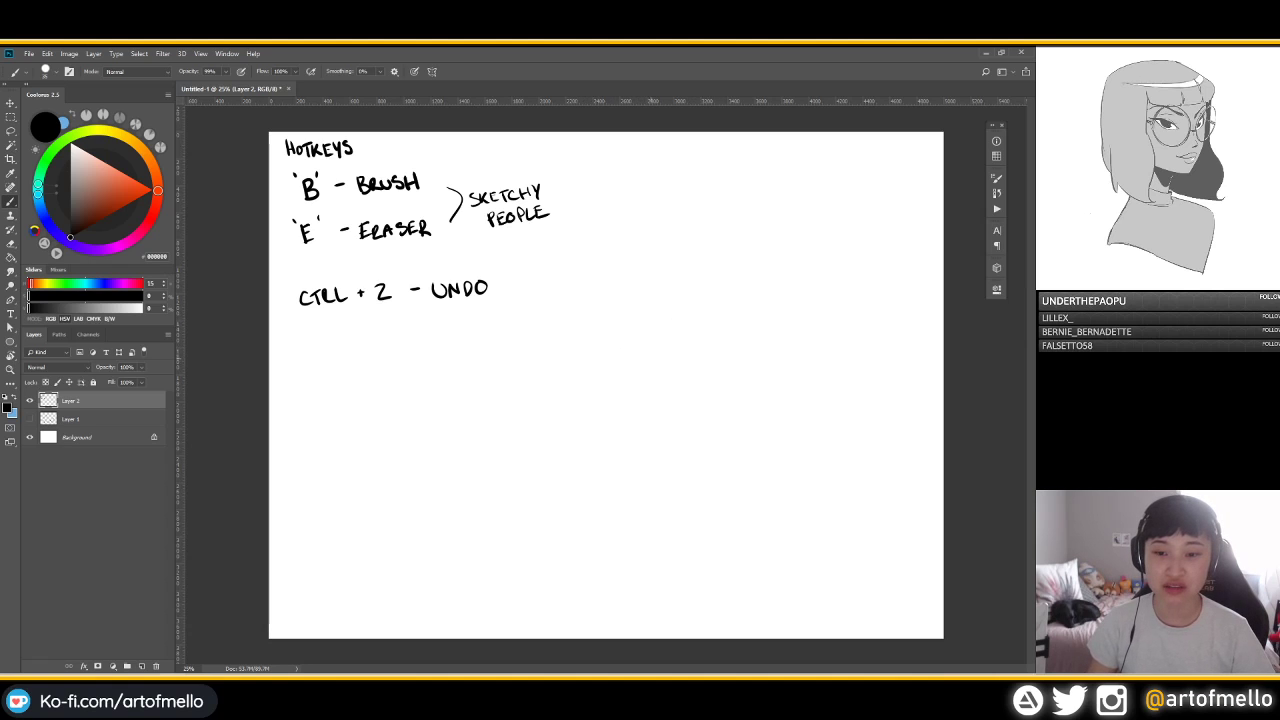
pyautogui.moveTo(531, 440); pyautogui.dragTo(718, 302)
pyautogui.hotkey('ctrl', 'z')
# Show the document history, paint two diagonal test strokes mid-canvas and undo them
pyautogui.click(996, 193)
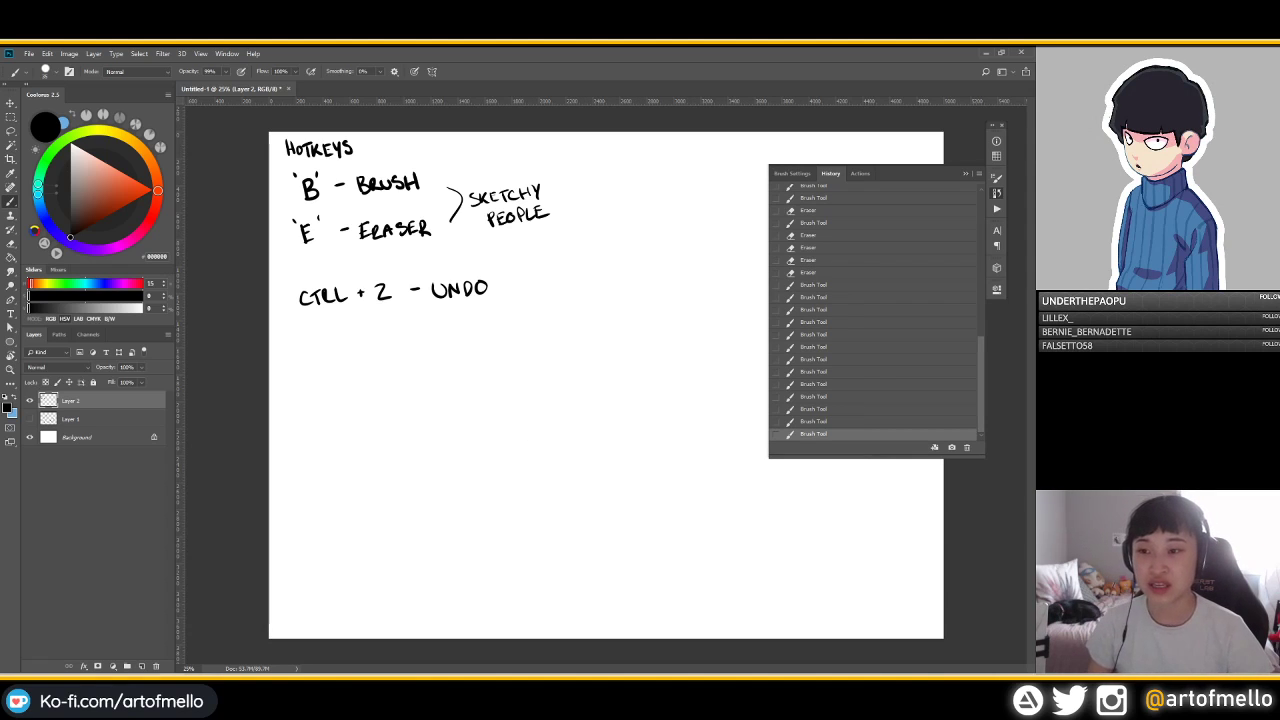
pyautogui.moveTo(566, 405); pyautogui.dragTo(669, 316)
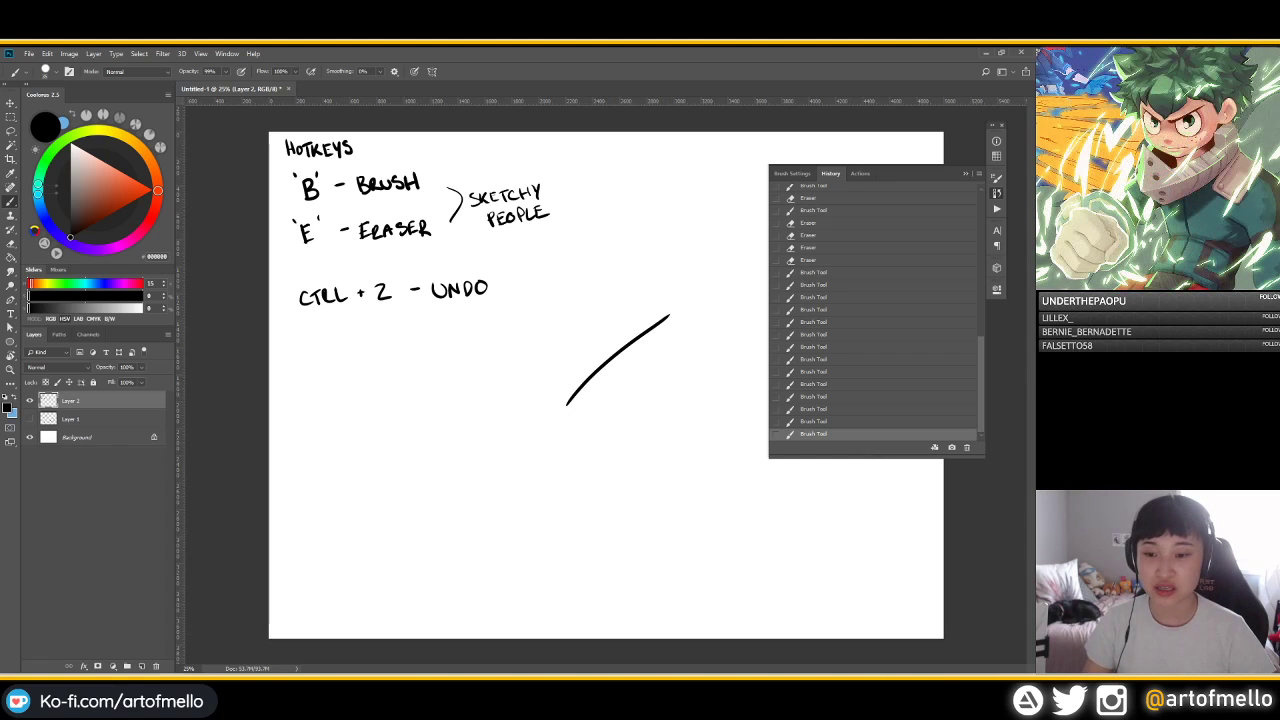
pyautogui.moveTo(586, 423); pyautogui.dragTo(687, 331)
pyautogui.hotkey('ctrl', 'z')
pyautogui.hotkey('ctrl', 'z')
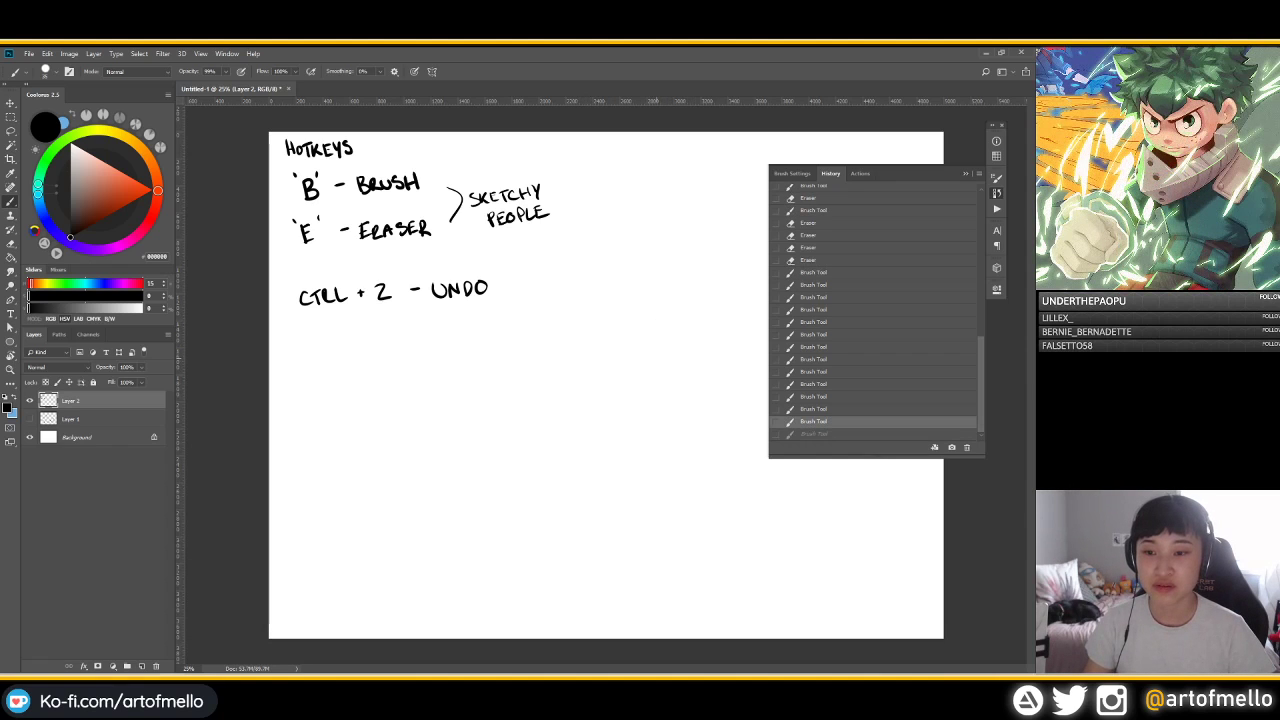
# Jump back in the history to the last eraser state before the undo note, and return to the latest brush state
pyautogui.click(808, 260)
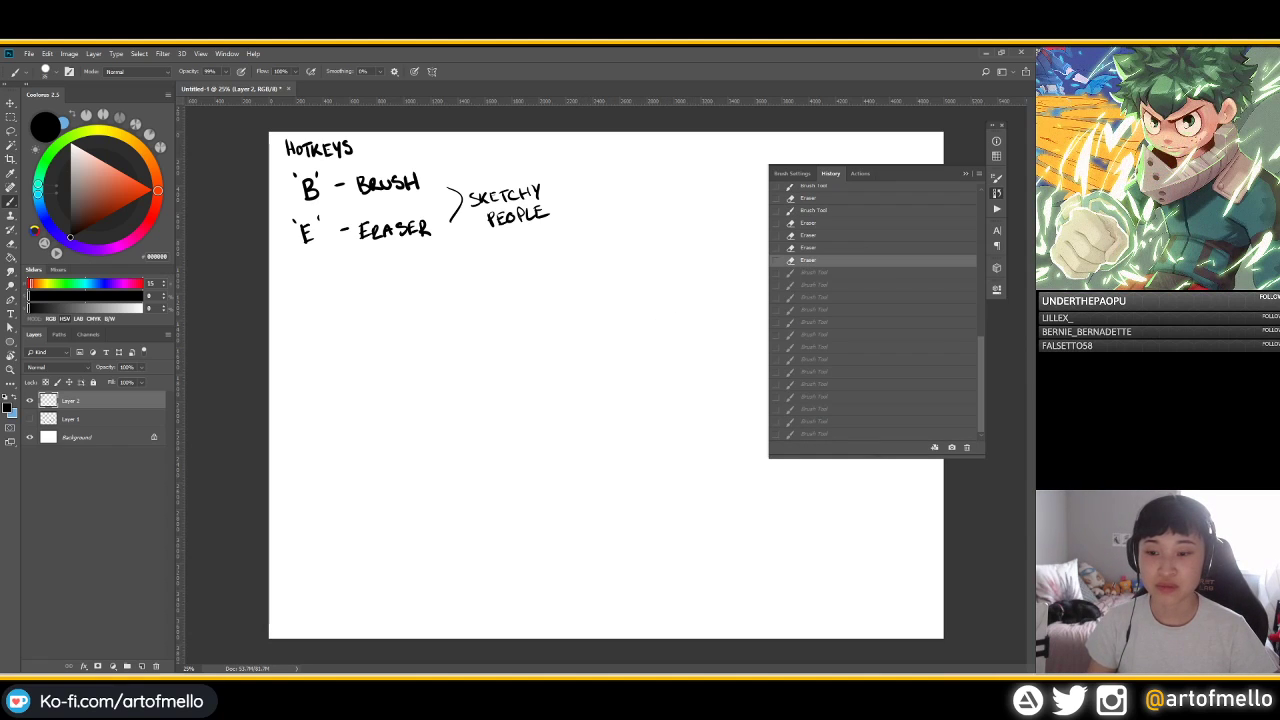
pyautogui.click(814, 434)
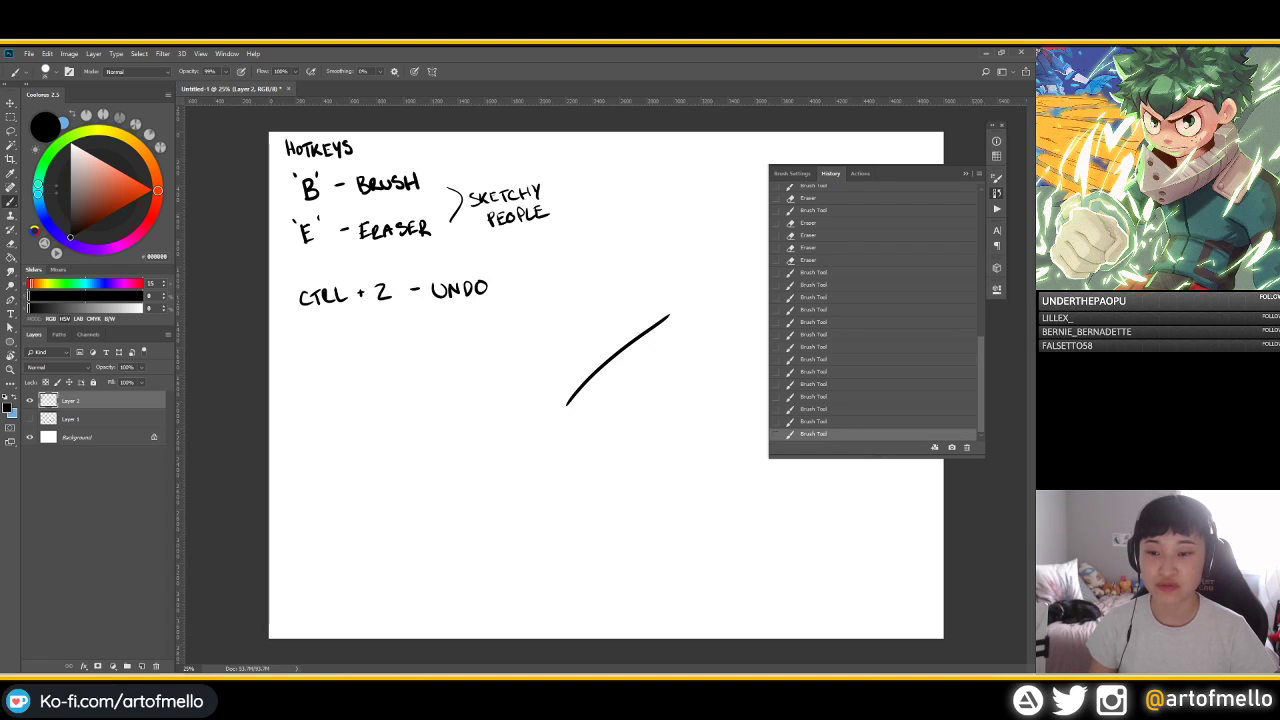
# Undo the brush strokes one by one until the whole "CTRL + Z - UNDO" note is removed
pyautogui.hotkey('ctrl', 'z')
pyautogui.hotkey('ctrl', 'z')
pyautogui.hotkey('ctrl', 'z')
pyautogui.hotkey('ctrl', 'z')
pyautogui.hotkey('ctrl', 'z')
pyautogui.hotkey('ctrl', 'z')
pyautogui.hotkey('ctrl', 'z')
pyautogui.hotkey('ctrl', 'z')
pyautogui.hotkey('ctrl', 'z')
pyautogui.hotkey('ctrl', 'z')
pyautogui.hotkey('ctrl', 'z')
pyautogui.hotkey('ctrl', 'z')
pyautogui.hotkey('ctrl', 'z')
pyautogui.hotkey('ctrl', 'z')
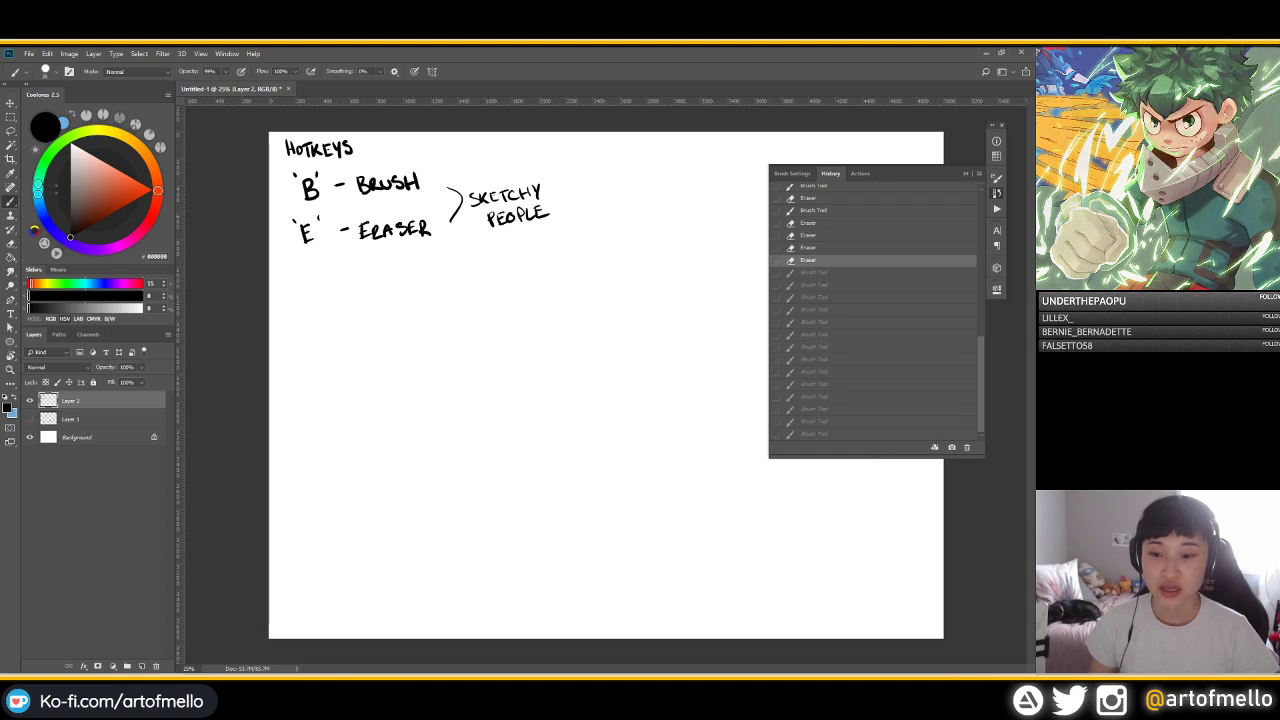
# Restore the latest history state and paint a diagonal stroke below the undo note, switching between eraser and brush
pyautogui.click(814, 434)
pyautogui.moveTo(597, 429)
pyautogui.mouseDown()
pyautogui.moveTo(671, 361)
pyautogui.moveTo(561, 402)
pyautogui.moveTo(655, 331)
pyautogui.mouseUp()
pyautogui.hotkey('ctrl', 'z')
pyautogui.hotkey('ctrl', 'z')
pyautogui.hotkey('ctrl', 'z')
pyautogui.press('e')
pyautogui.press('b')
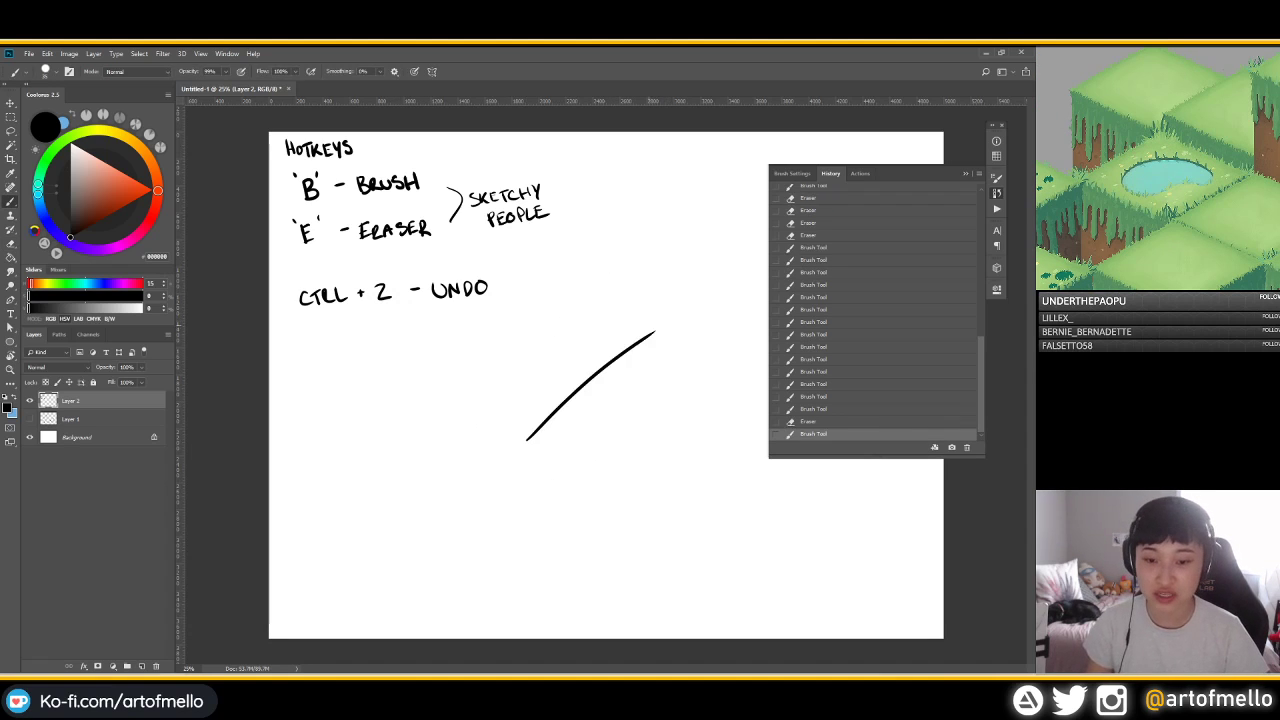
# Undo and redo the last diagonal stroke repeatedly to demonstrate toggling between the two states
pyautogui.hotkey('ctrl', 'z')
pyautogui.hotkey('ctrl', 'shift', 'z')
pyautogui.hotkey('ctrl', 'z')
pyautogui.hotkey('ctrl', 'shift', 'z')
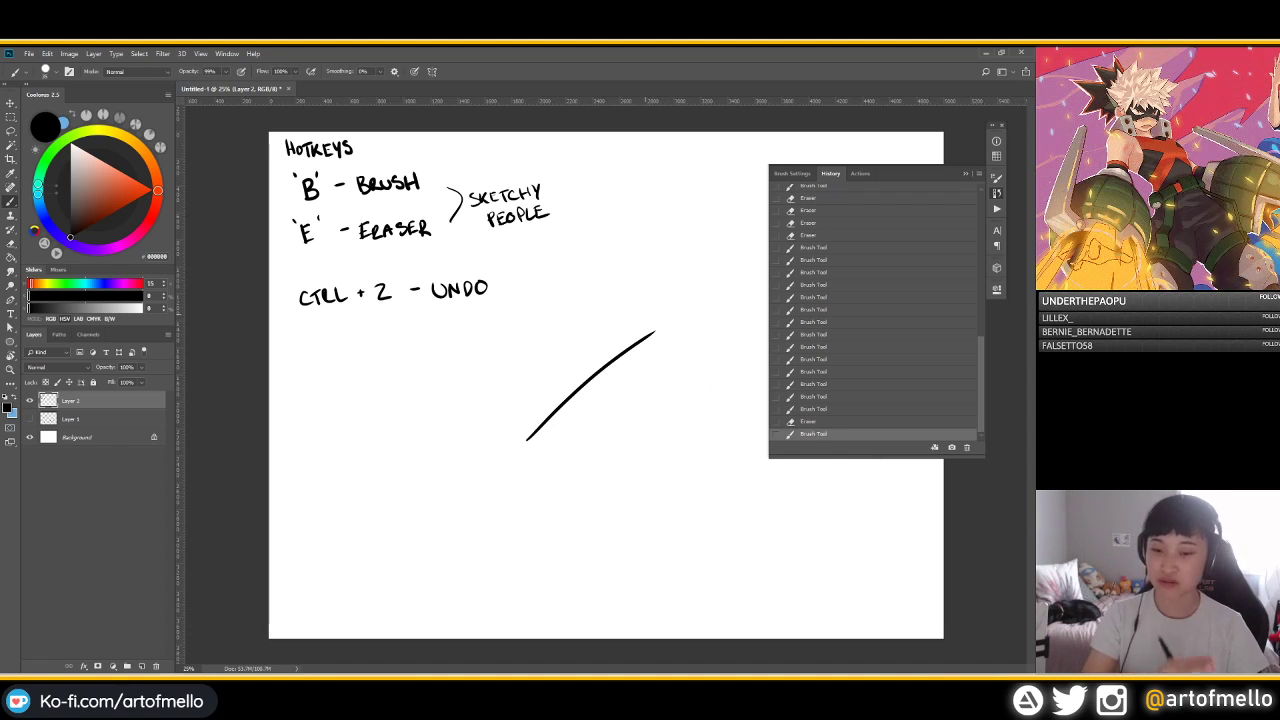
pyautogui.hotkey('ctrl', 'z')
pyautogui.hotkey('ctrl', 'shift', 'z')
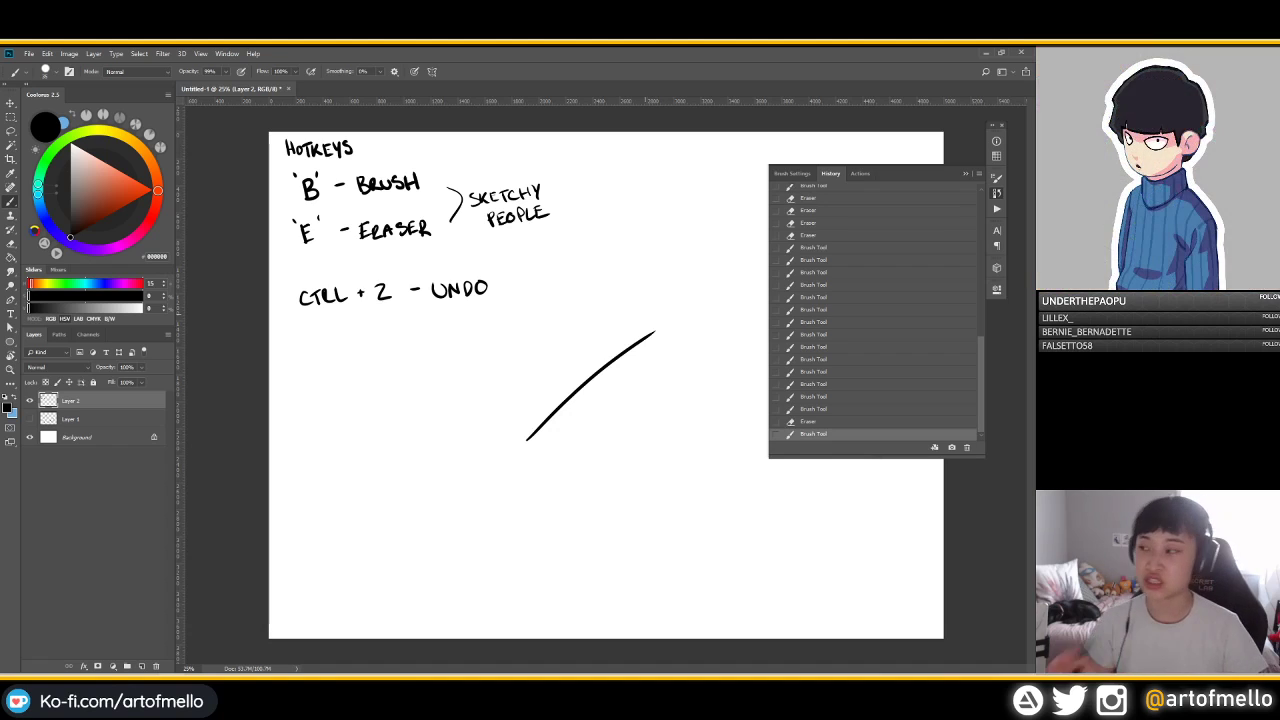
pyautogui.hotkey('ctrl', 'z')
pyautogui.hotkey('ctrl', 'z')
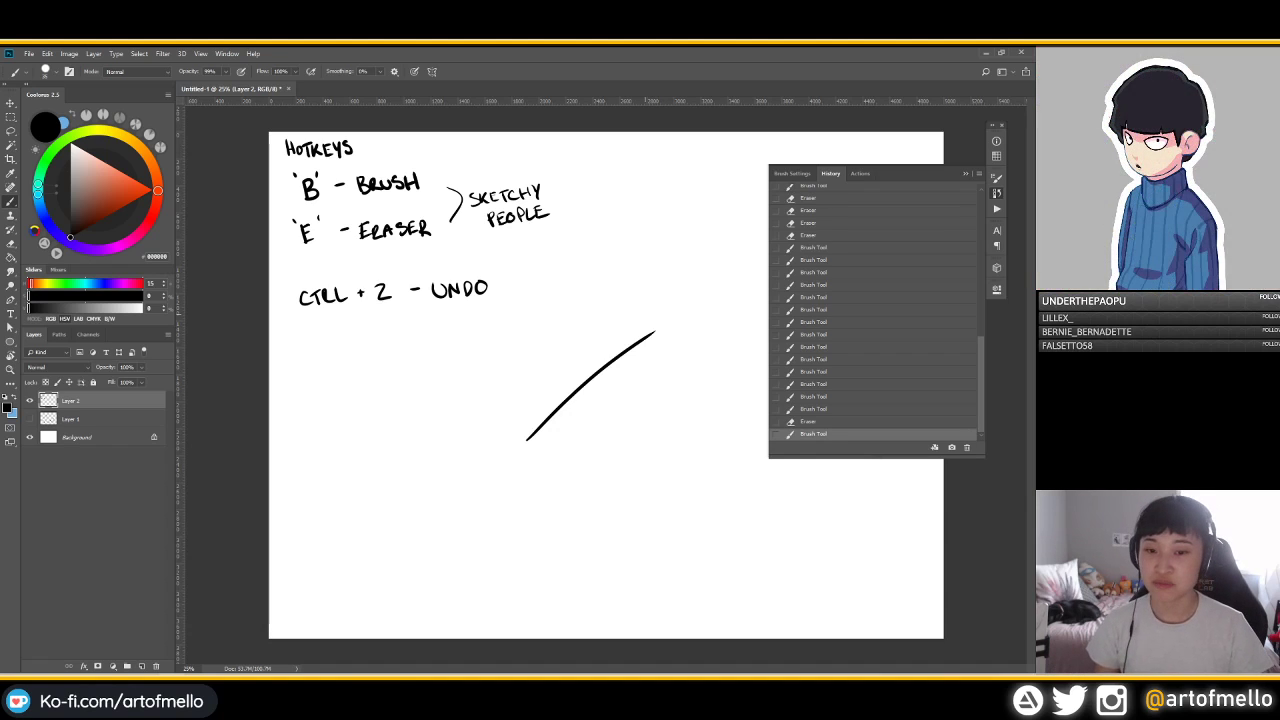
pyautogui.hotkey('ctrl', 'z')
pyautogui.hotkey('ctrl', 'shift', 'z')
pyautogui.hotkey('ctrl', 'z')
pyautogui.hotkey('ctrl', 'shift', 'z')
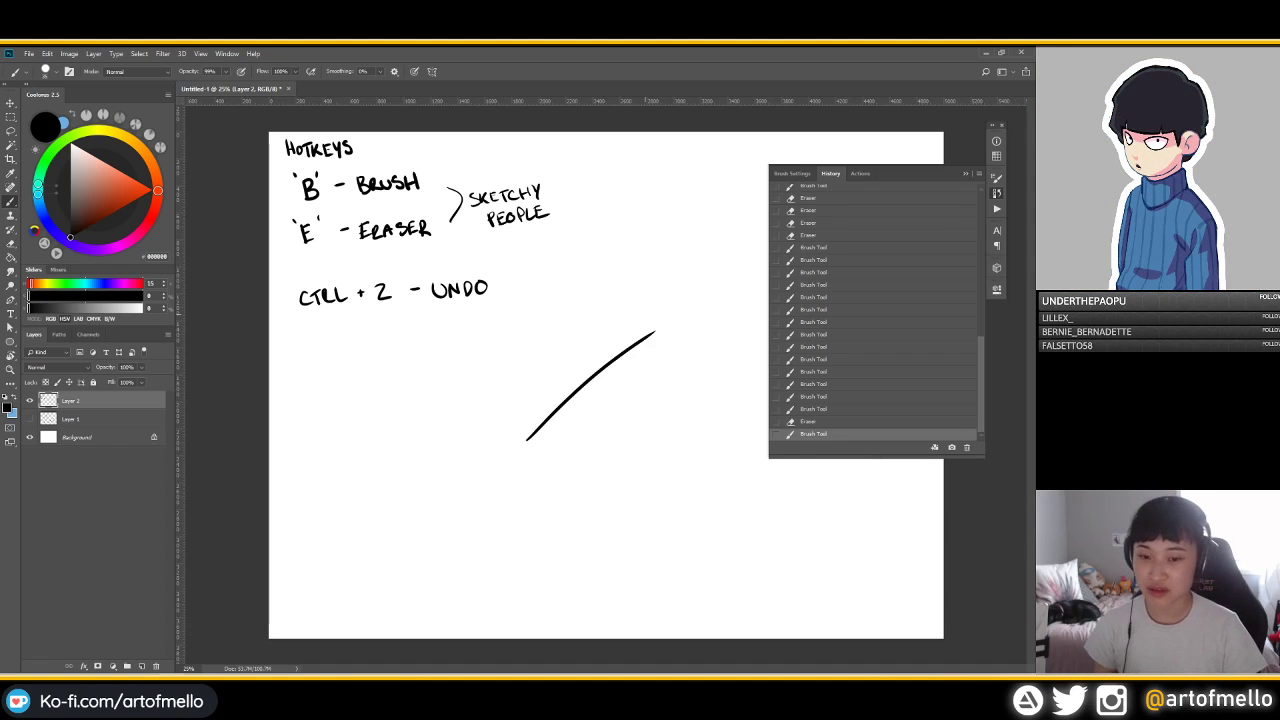
pyautogui.hotkey('ctrl', 'z')
pyautogui.hotkey('ctrl', 'shift', 'z')
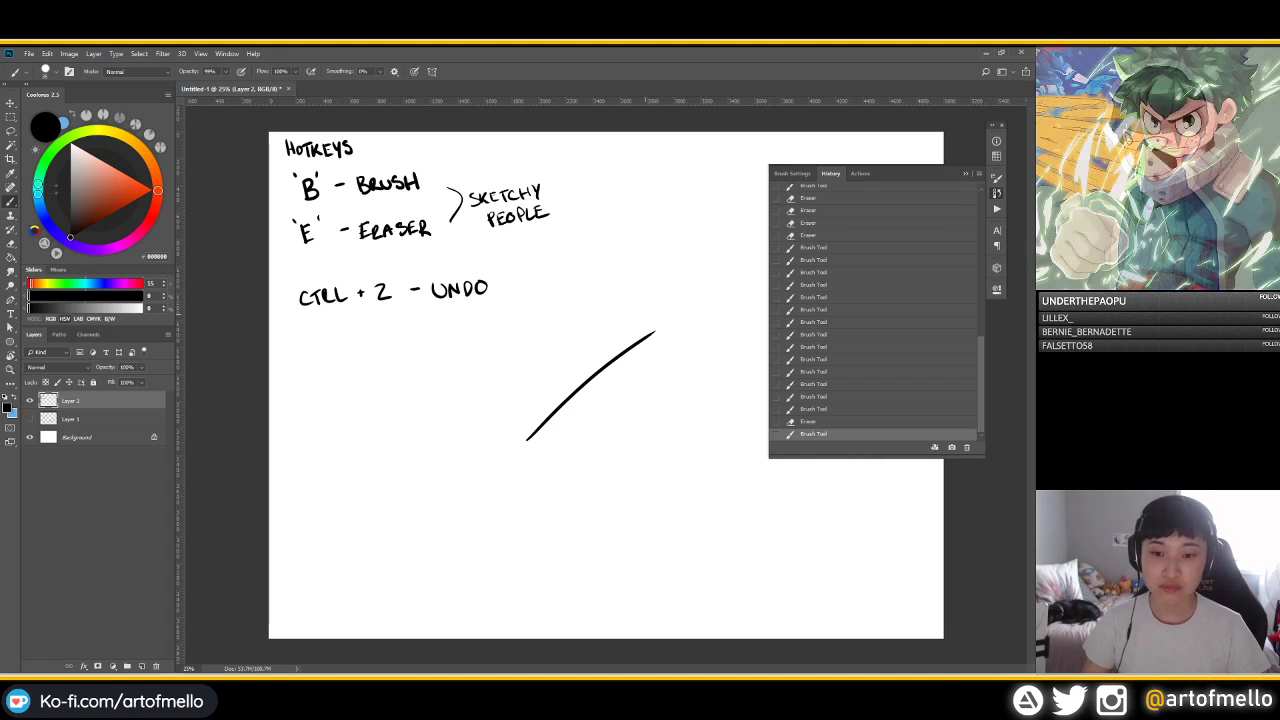
# Step two states back in the history and redo both of them
pyautogui.hotkey('ctrl', 'z')
pyautogui.hotkey('ctrl', 'z')
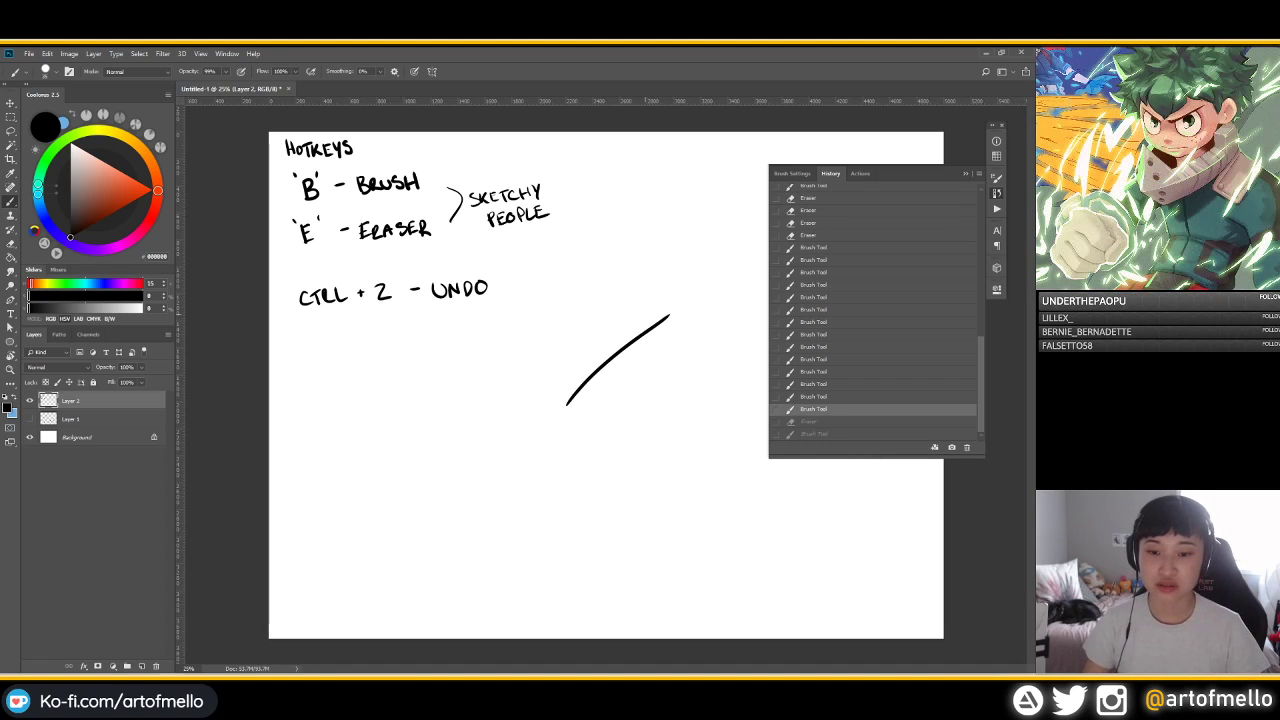
pyautogui.hotkey('ctrl', 'shift', 'z')
pyautogui.hotkey('ctrl', 'shift', 'z')
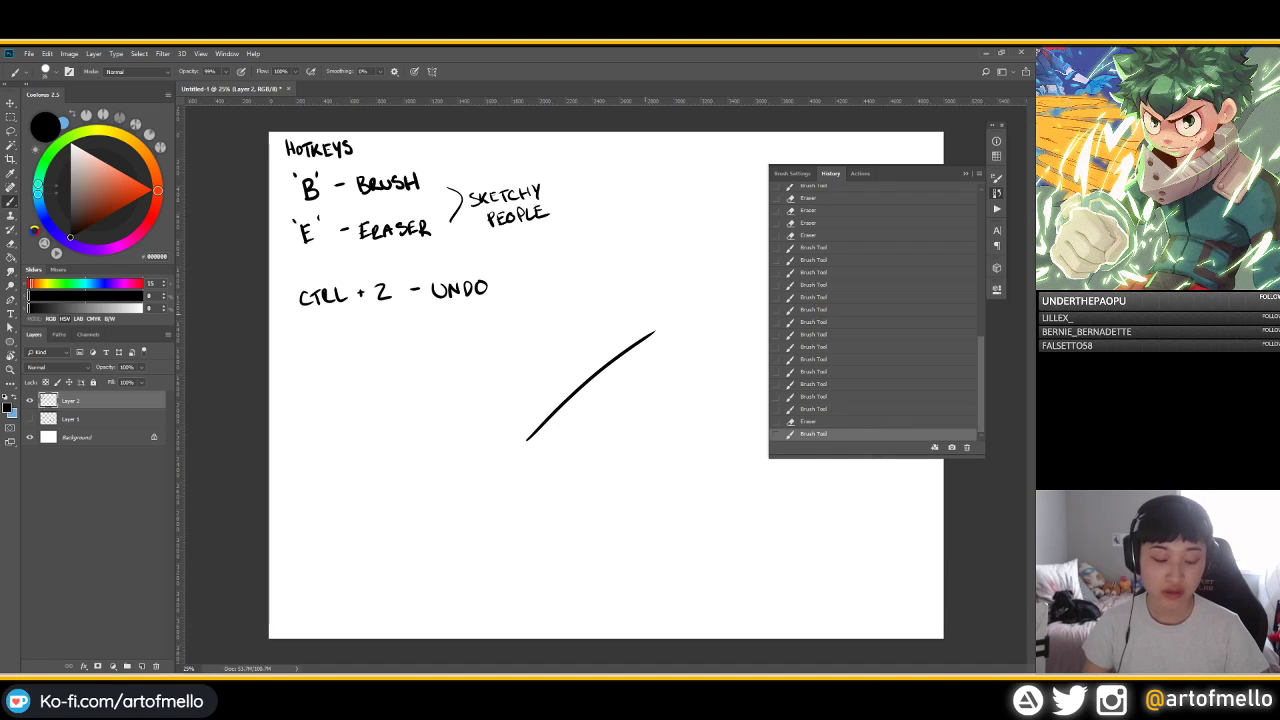
# Undo continuously past the undo note and eraser strokes, back to the earlier sketch of the seated figure
pyautogui.hotkey('ctrl', 'z')
pyautogui.hotkey('ctrl', 'z')
pyautogui.hotkey('ctrl', 'z')
pyautogui.hotkey('ctrl', 'z')
pyautogui.hotkey('ctrl', 'z')
pyautogui.hotkey('ctrl', 'z')
pyautogui.hotkey('ctrl', 'z')
pyautogui.hotkey('ctrl', 'z')
pyautogui.hotkey('ctrl', 'z')
pyautogui.hotkey('ctrl', 'z')
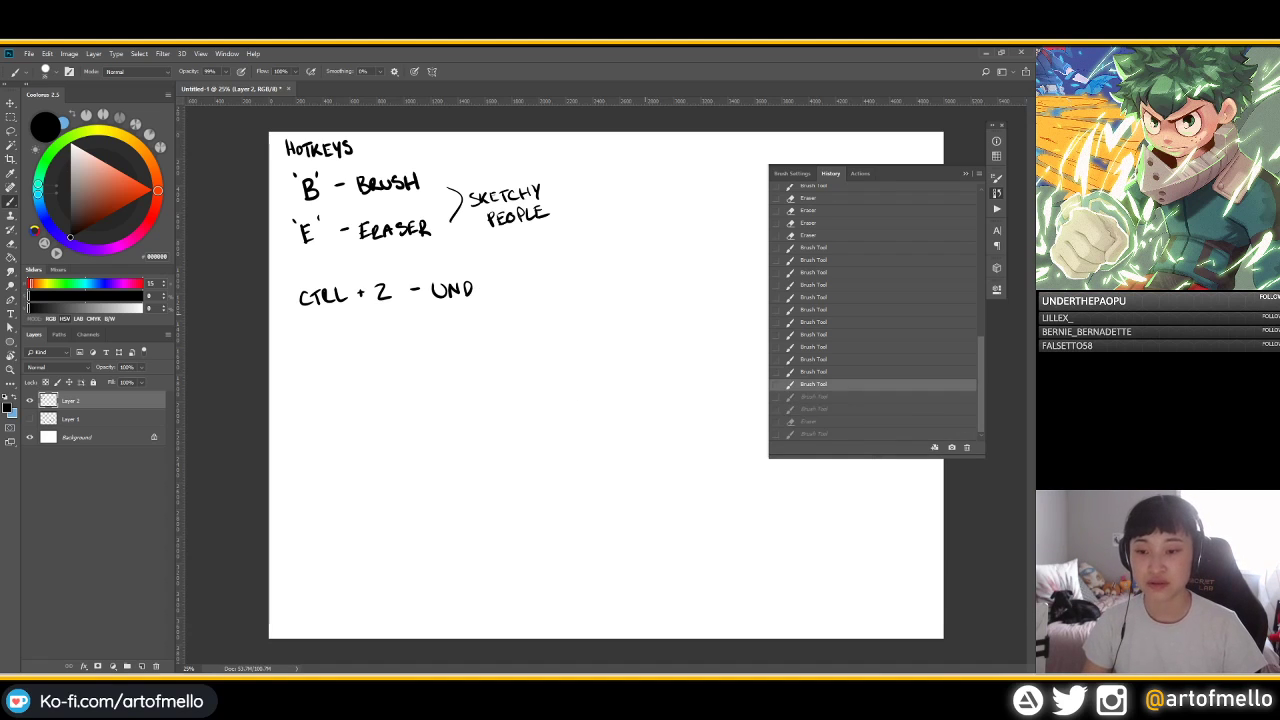
pyautogui.hotkey('ctrl', 'z')
pyautogui.hotkey('ctrl', 'z')
pyautogui.hotkey('ctrl', 'z')
pyautogui.hotkey('ctrl', 'z')
pyautogui.hotkey('ctrl', 'z')
pyautogui.hotkey('ctrl', 'z')
pyautogui.hotkey('ctrl', 'z')
pyautogui.hotkey('ctrl', 'z')
pyautogui.hotkey('ctrl', 'z')
pyautogui.hotkey('ctrl', 'z')
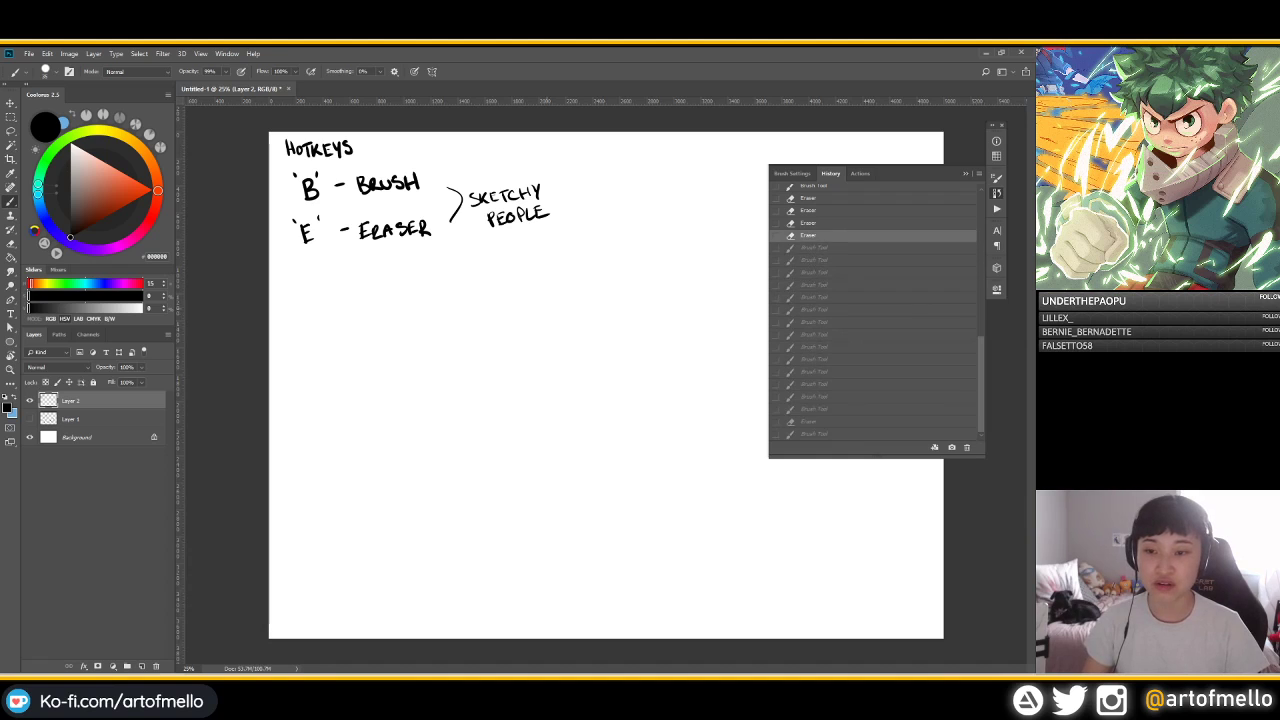
pyautogui.hotkey('ctrl', 'z')
pyautogui.hotkey('ctrl', 'z')
pyautogui.hotkey('ctrl', 'z')
pyautogui.hotkey('ctrl', 'z')
pyautogui.hotkey('ctrl', 'z')
pyautogui.hotkey('ctrl', 'z')
pyautogui.hotkey('ctrl', 'z')
pyautogui.hotkey('ctrl', 'z')
pyautogui.hotkey('ctrl', 'z')
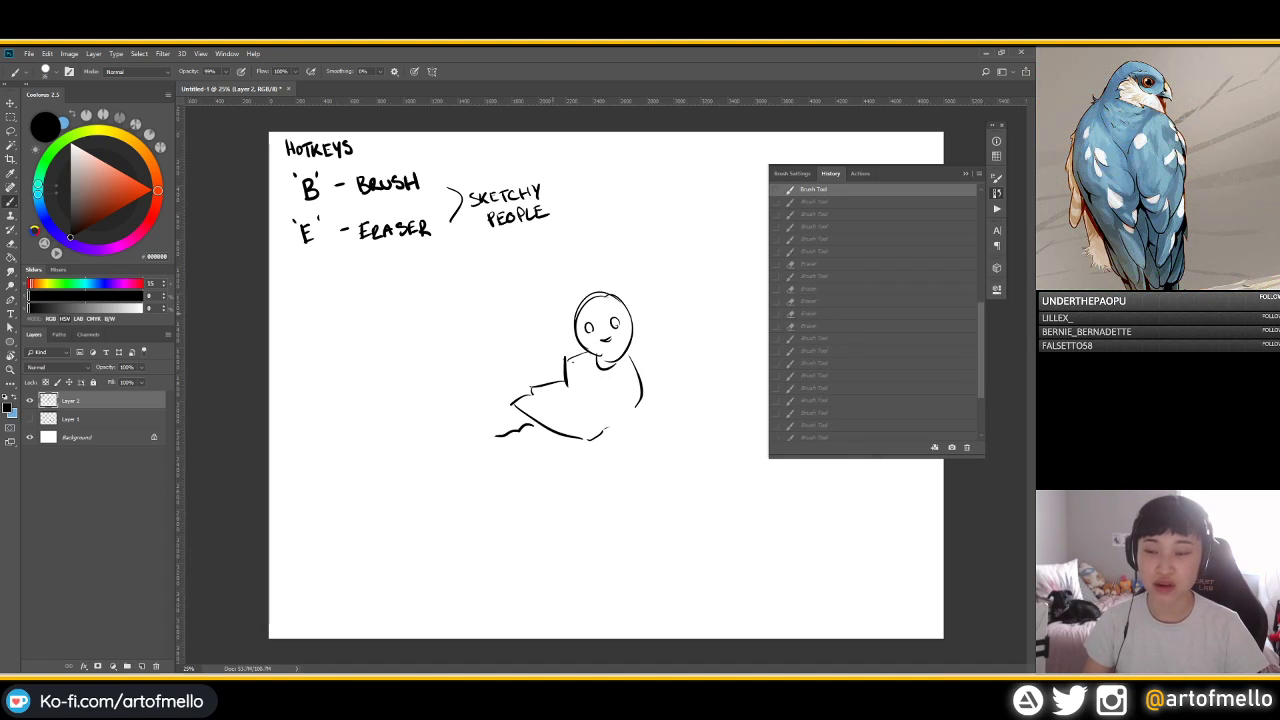
pyautogui.hotkey('ctrl', 'z')
pyautogui.hotkey('ctrl', 'z')
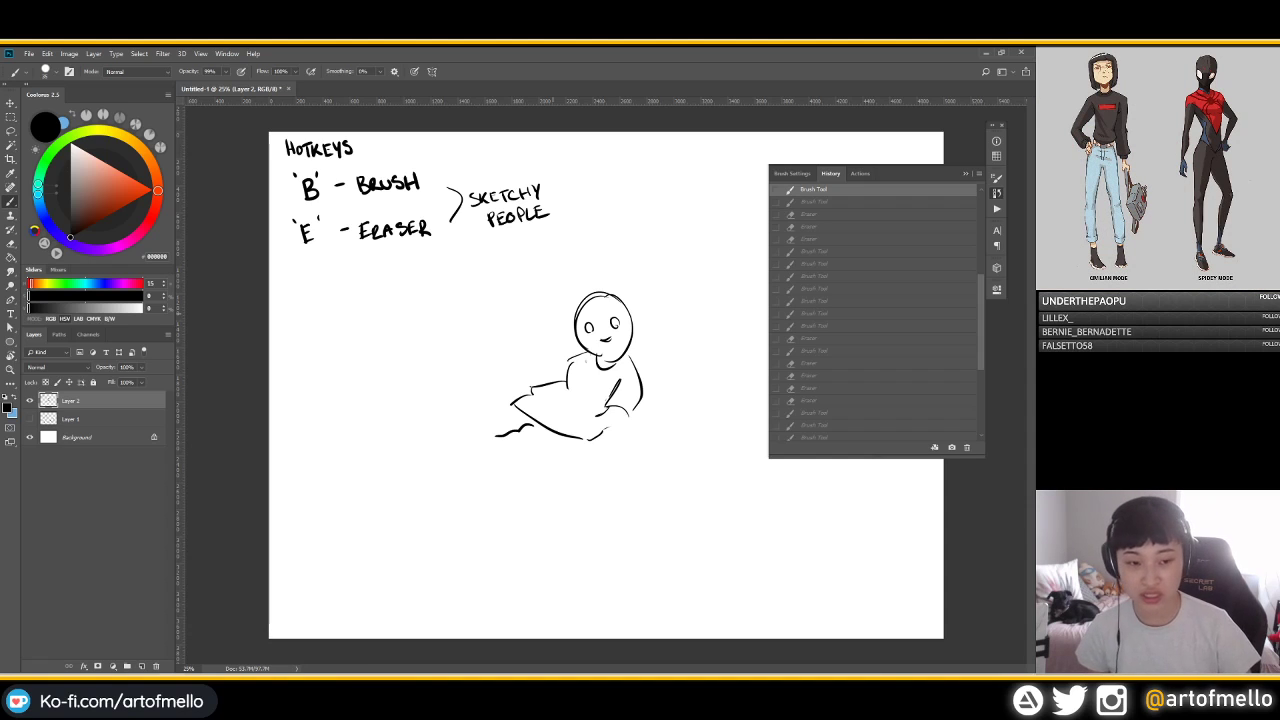
# Redo all undone strokes up to the latest state with the undo note and diagonal stroke
pyautogui.hotkey('ctrl', 'shift', 'z')
pyautogui.hotkey('ctrl', 'shift', 'z')
pyautogui.hotkey('ctrl', 'shift', 'z')
pyautogui.hotkey('ctrl', 'shift', 'z')
pyautogui.hotkey('ctrl', 'shift', 'z')
pyautogui.hotkey('ctrl', 'shift', 'z')
pyautogui.hotkey('ctrl', 'shift', 'z')
pyautogui.hotkey('ctrl', 'shift', 'z')
pyautogui.hotkey('ctrl', 'shift', 'z')
pyautogui.hotkey('ctrl', 'shift', 'z')
pyautogui.hotkey('ctrl', 'shift', 'z')
pyautogui.hotkey('ctrl', 'shift', 'z')
pyautogui.hotkey('ctrl', 'shift', 'z')
pyautogui.hotkey('ctrl', 'shift', 'z')
pyautogui.hotkey('ctrl', 'shift', 'z')
pyautogui.hotkey('ctrl', 'shift', 'z')
pyautogui.hotkey('ctrl', 'shift', 'z')
pyautogui.hotkey('ctrl', 'shift', 'z')
pyautogui.hotkey('ctrl', 'shift', 'z')
pyautogui.hotkey('ctrl', 'shift', 'z')
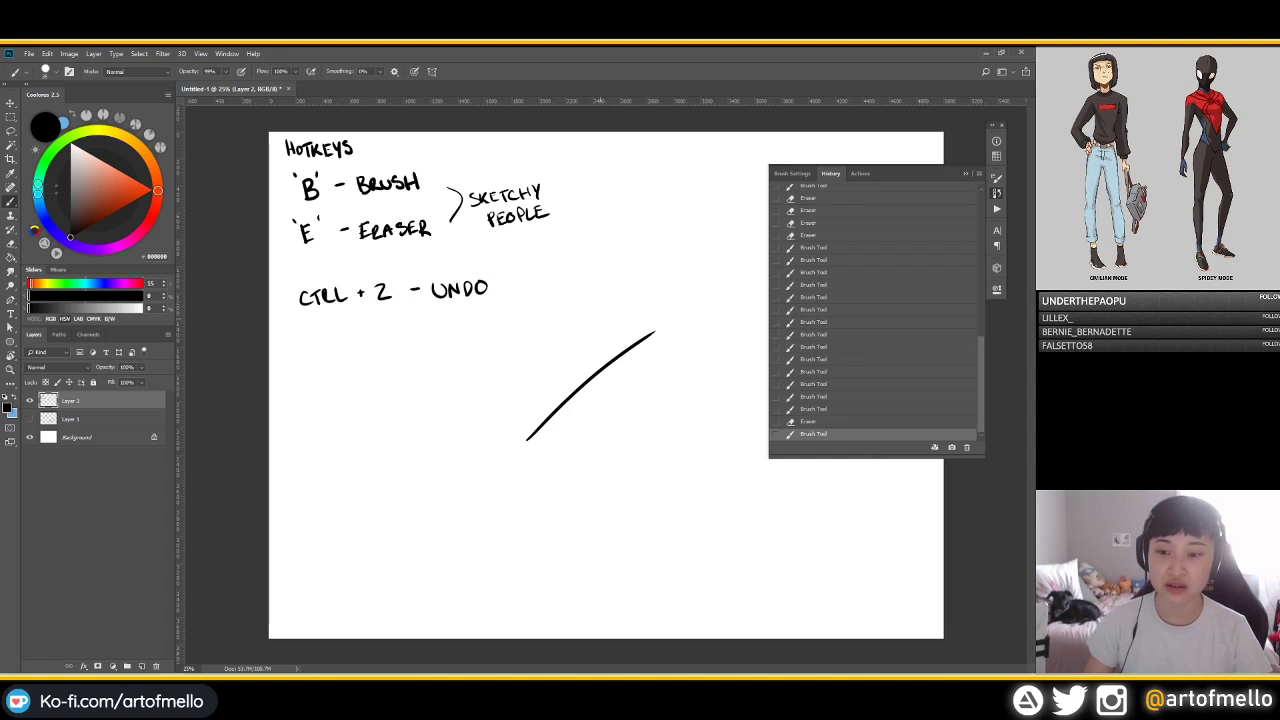
# Undo back to the seated figure sketch once more and return to the latest history state
pyautogui.hotkey('ctrl', 'z')
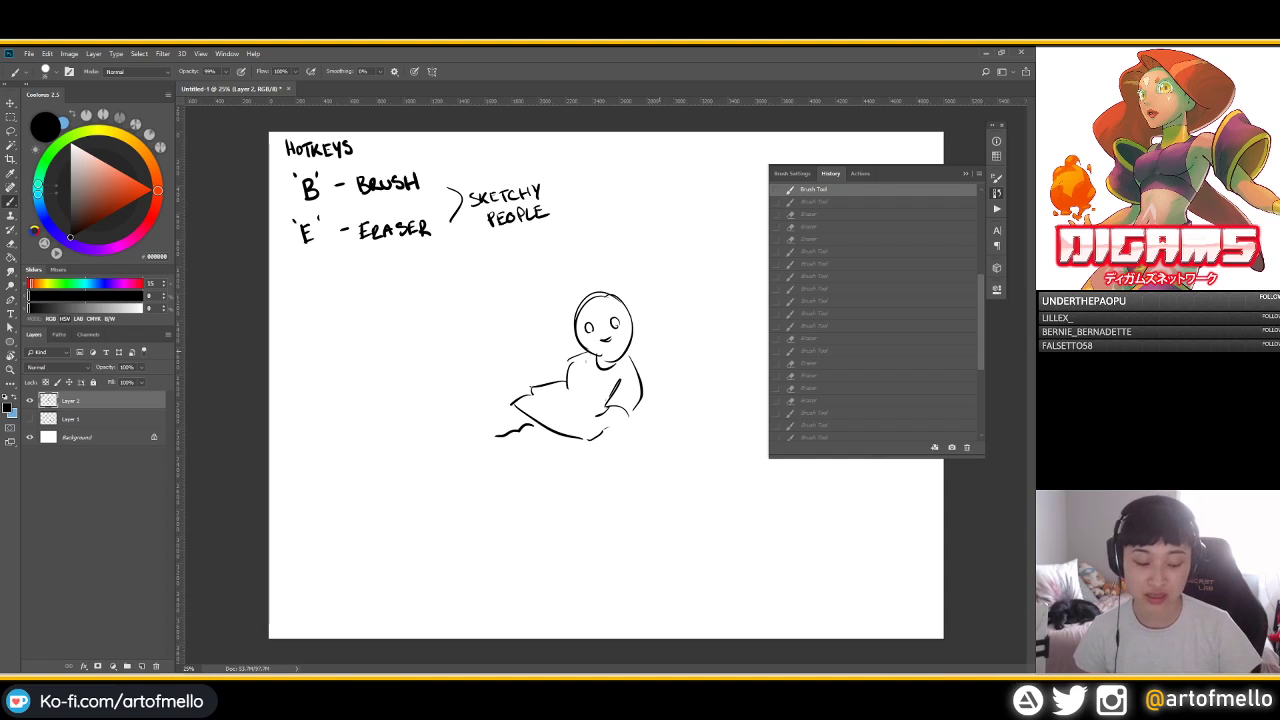
pyautogui.hotkey('ctrl', 'z')
pyautogui.hotkey('ctrl', 'z')
pyautogui.hotkey('ctrl', 'z')
pyautogui.hotkey('ctrl', 'z')
pyautogui.hotkey('ctrl', 'z')
pyautogui.hotkey('ctrl', 'z')
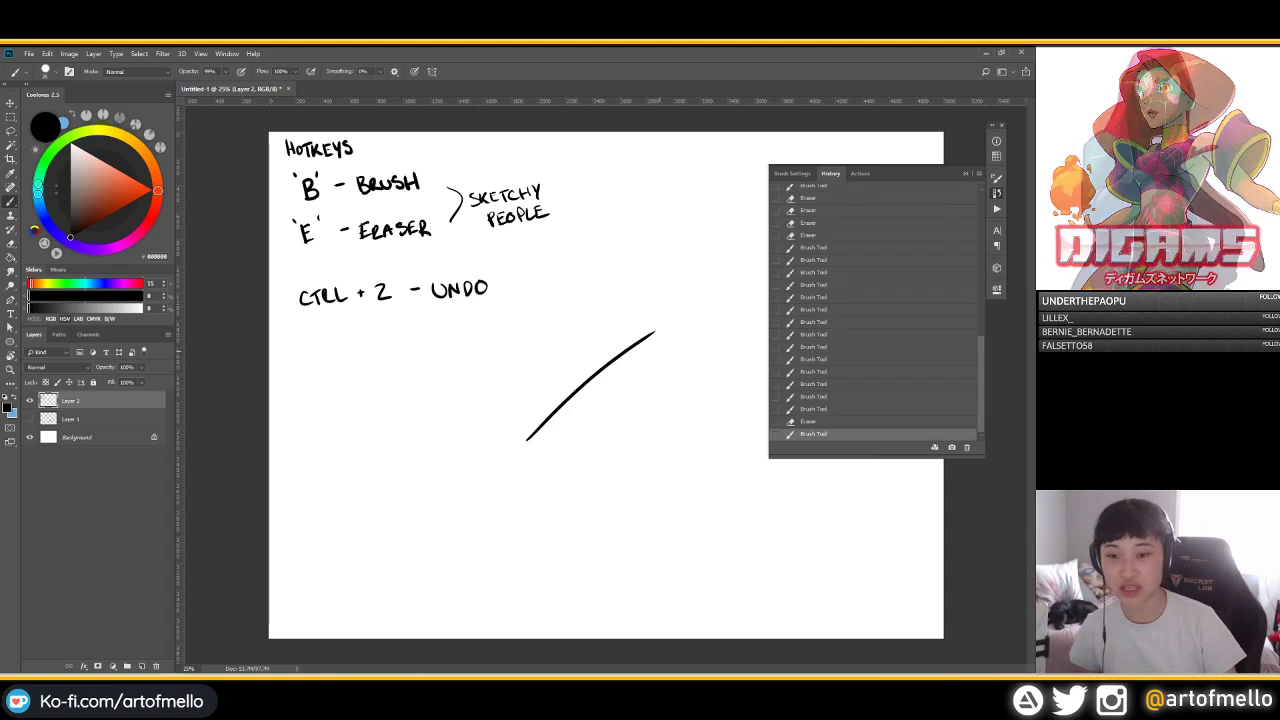
pyautogui.hotkey('ctrl', 'z')
pyautogui.hotkey('ctrl', 'z')
pyautogui.hotkey('ctrl', 'z')
pyautogui.hotkey('ctrl', 'z')
pyautogui.hotkey('ctrl', 'z')
pyautogui.hotkey('ctrl', 'z')
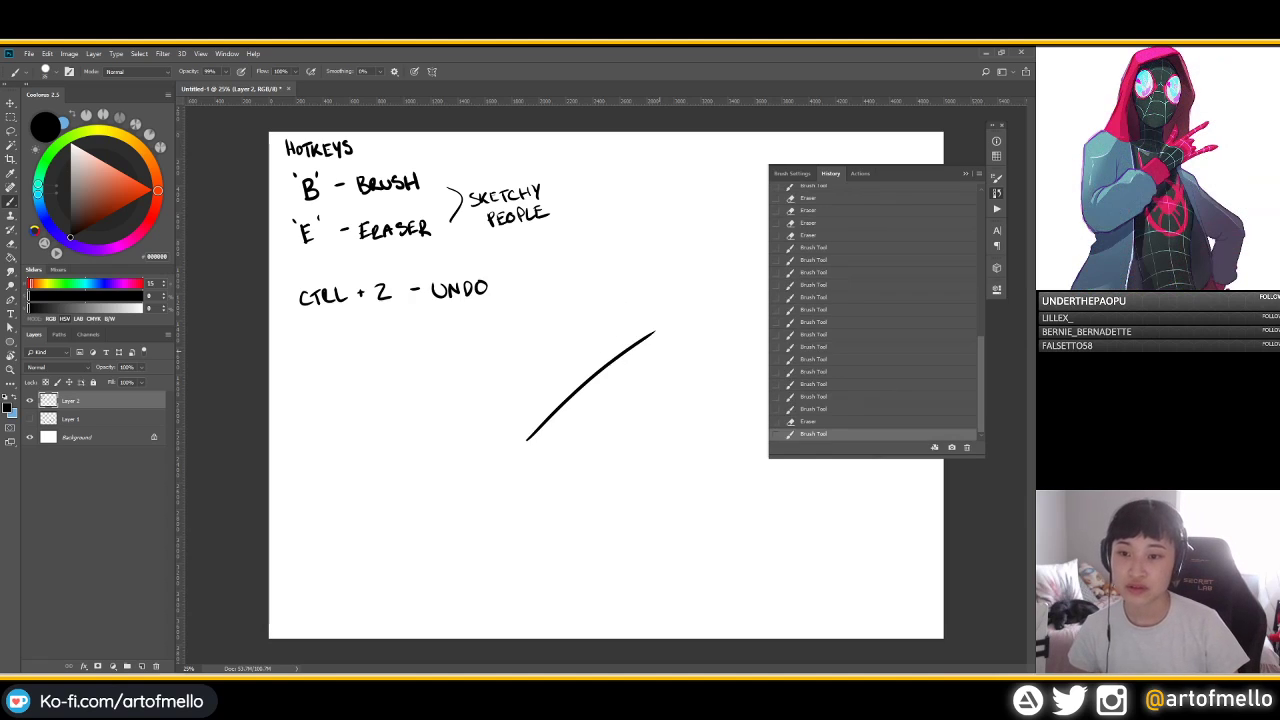
pyautogui.hotkey('ctrl', 'shift', 'z')
pyautogui.hotkey('ctrl', 'shift', 'z')
pyautogui.hotkey('ctrl', 'shift', 'z')
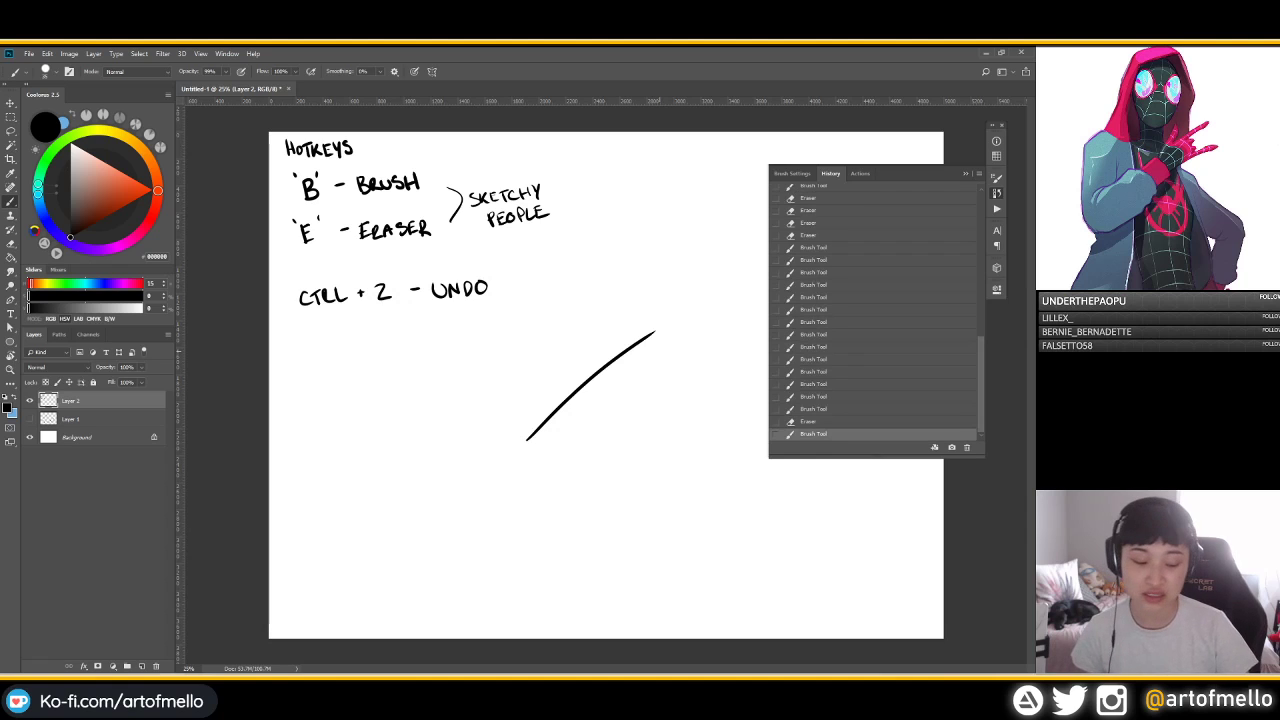
# Erase the diagonal stroke below the notes and choose a textured, pencil-like brush preset
pyautogui.press('e')
pyautogui.moveTo(642, 336); pyautogui.dragTo(530, 458)
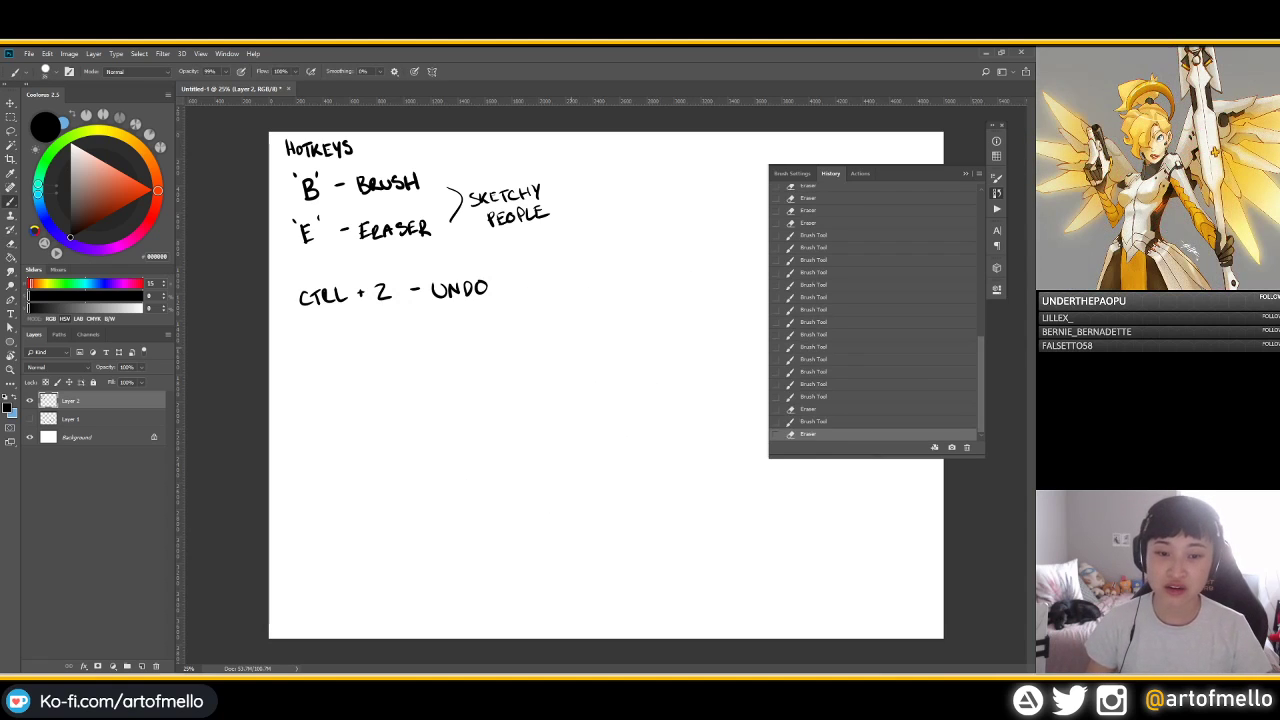
pyautogui.rightClick(574, 376)
pyautogui.click(653, 566)
# Try short strokes with the new brush in the middle of the canvas and undo them
pyautogui.moveTo(641, 323)
pyautogui.mouseDown()
pyautogui.moveTo(611, 332)
pyautogui.moveTo(635, 330)
pyautogui.mouseUp()
pyautogui.moveTo(567, 382)
pyautogui.mouseDown()
pyautogui.moveTo(647, 341)
pyautogui.moveTo(581, 361)
pyautogui.mouseUp()
pyautogui.hotkey('ctrl', 'z')
pyautogui.hotkey('ctrl', 'z')
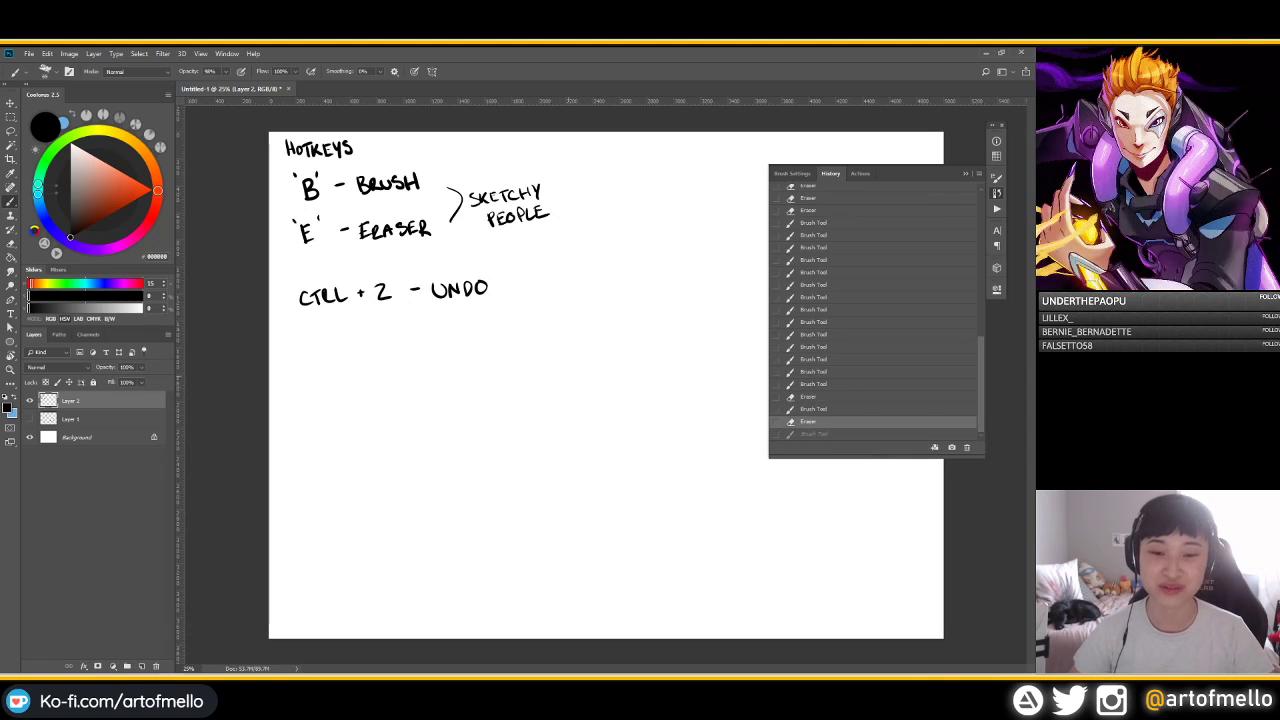
# Try several times to draw a circle below the undo note, undoing each attempt
pyautogui.moveTo(530, 406); pyautogui.dragTo(550, 344)
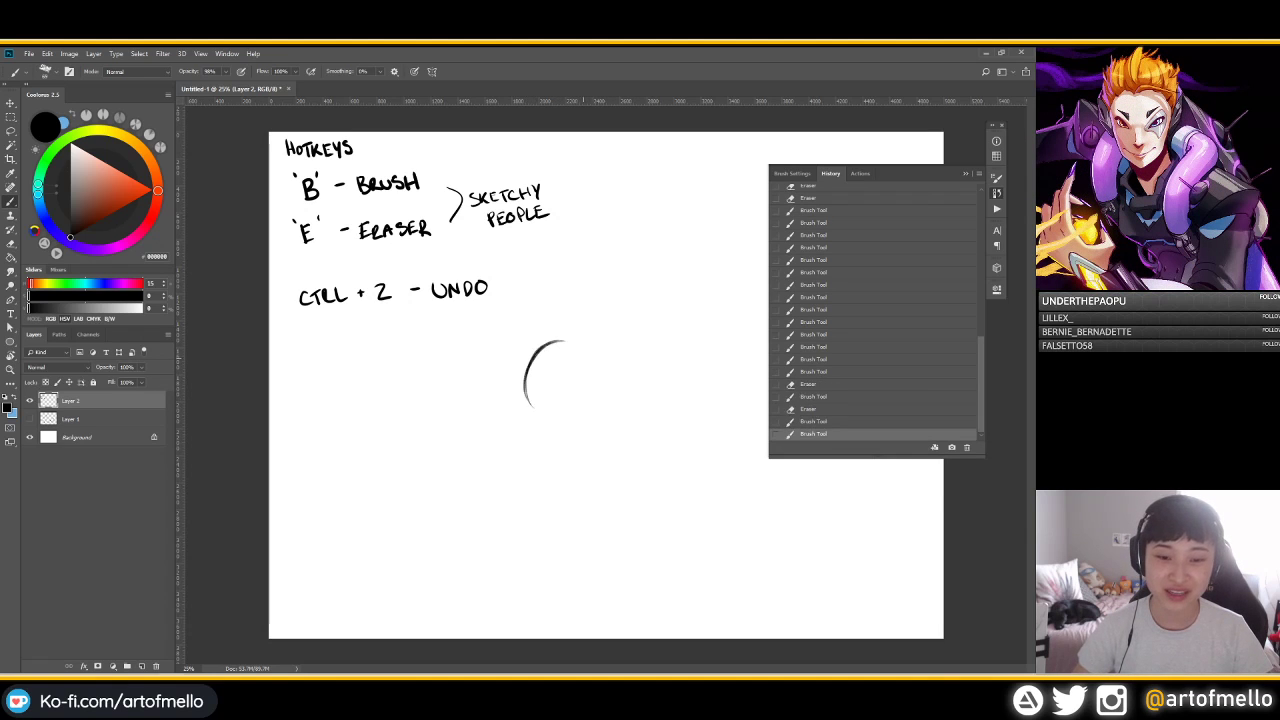
pyautogui.hotkey('ctrl', 'z')
pyautogui.moveTo(545, 418)
pyautogui.mouseDown()
pyautogui.moveTo(566, 338)
pyautogui.moveTo(524, 362)
pyautogui.moveTo(566, 336)
pyautogui.mouseUp()
pyautogui.hotkey('ctrl', 'z')
pyautogui.hotkey('ctrl', 'z')
pyautogui.hotkey('ctrl', 'z')
pyautogui.moveTo(545, 420)
pyautogui.mouseDown()
pyautogui.moveTo(562, 430)
pyautogui.moveTo(526, 360)
pyautogui.moveTo(565, 431)
pyautogui.mouseUp()
pyautogui.hotkey('ctrl', 'z')
pyautogui.hotkey('ctrl', 'z')
pyautogui.moveTo(565, 338)
pyautogui.mouseDown()
pyautogui.moveTo(520, 400)
pyautogui.moveTo(570, 333)
pyautogui.mouseUp()
pyautogui.hotkey('ctrl', 'z')
pyautogui.hotkey('ctrl', 'z')
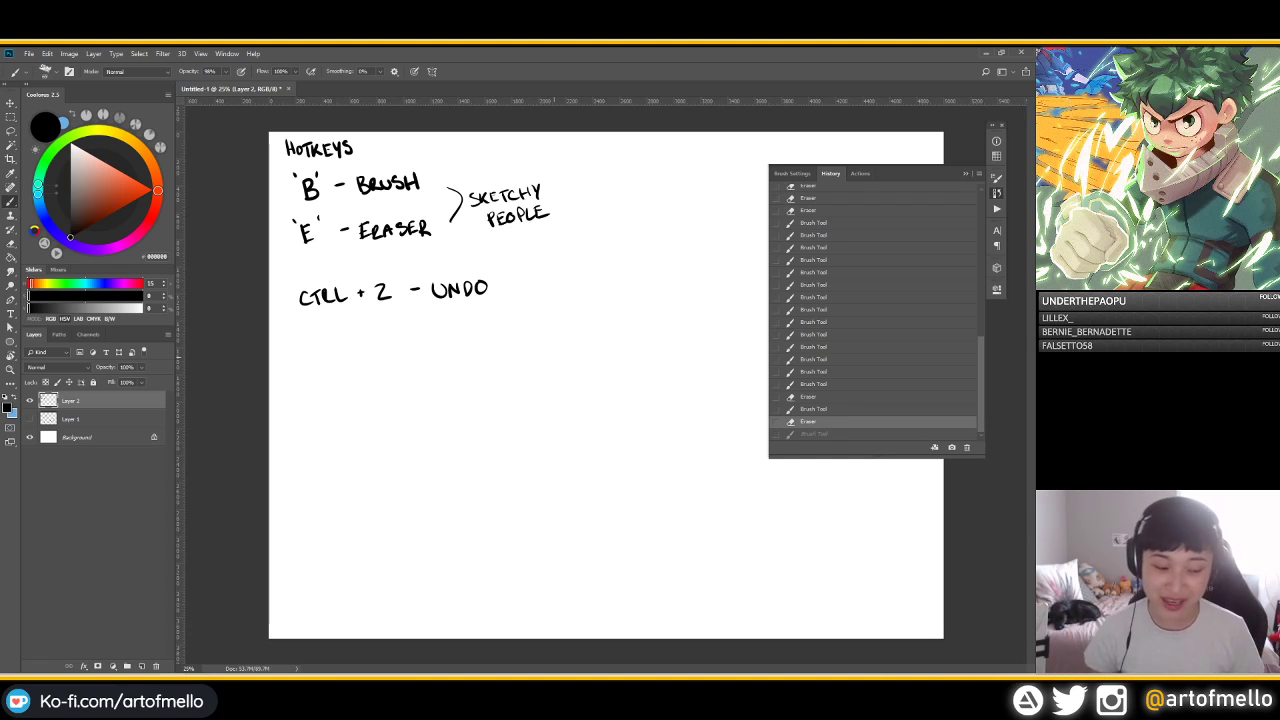
pyautogui.moveTo(566, 325)
pyautogui.mouseDown()
pyautogui.moveTo(555, 428)
pyautogui.moveTo(570, 325)
pyautogui.moveTo(535, 432)
pyautogui.moveTo(568, 322)
pyautogui.mouseUp()
pyautogui.hotkey('ctrl', 'z')
pyautogui.hotkey('ctrl', 'z')
# Sketch a circle below the undo note and clean up its stroke ends with the eraser
pyautogui.moveTo(534, 434)
pyautogui.mouseDown()
pyautogui.moveTo(520, 413)
pyautogui.moveTo(558, 444)
pyautogui.moveTo(522, 425)
pyautogui.moveTo(545, 451)
pyautogui.moveTo(515, 430)
pyautogui.moveTo(548, 452)
pyautogui.moveTo(550, 477)
pyautogui.moveTo(530, 475)
pyautogui.moveTo(574, 472)
pyautogui.mouseUp()
pyautogui.hotkey('ctrl', 'z')
pyautogui.hotkey('ctrl', 'z')
pyautogui.press('e')
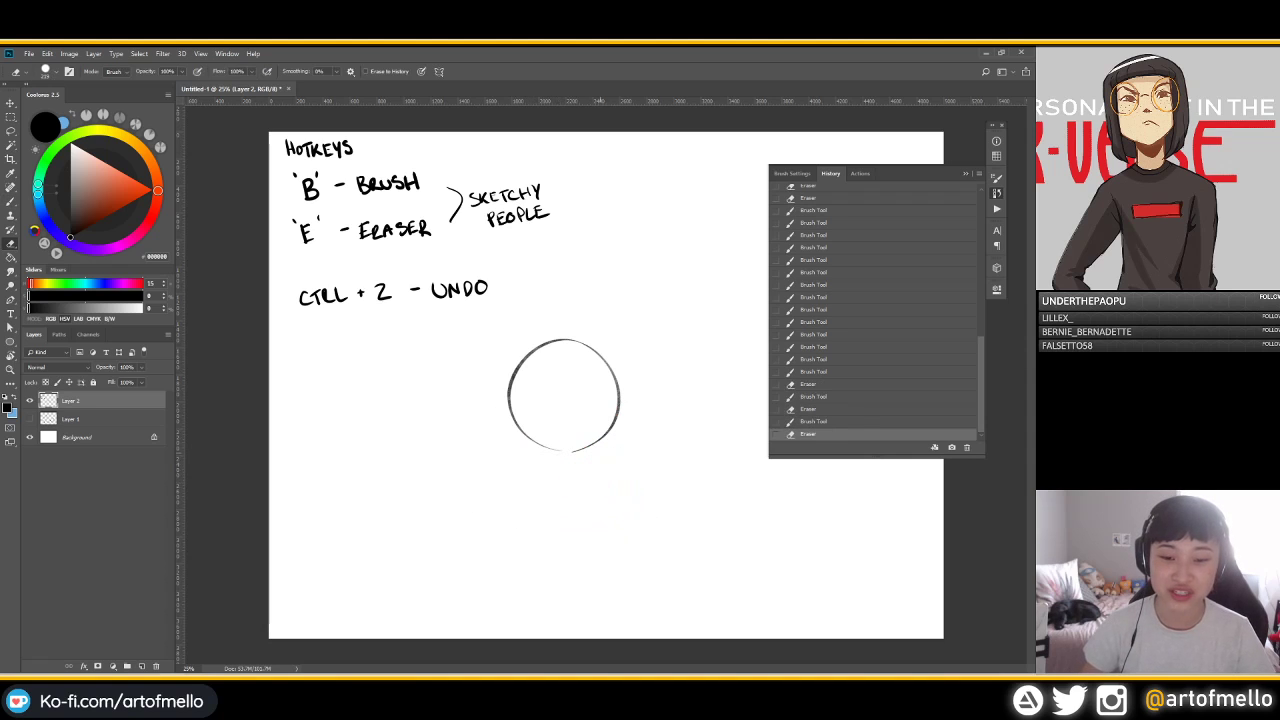
# Close the gap at the bottom of the circle with the brush and undo the closing stroke
pyautogui.press('b')
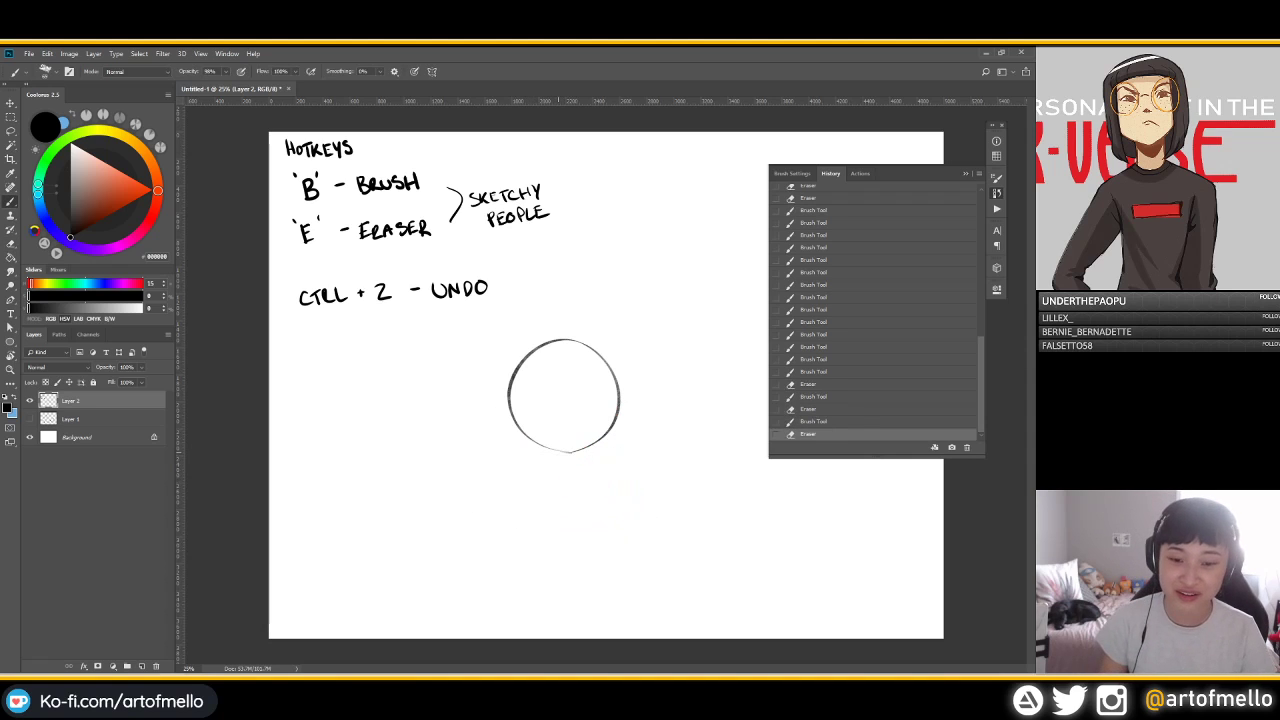
pyautogui.hotkey('ctrl', 'z')
pyautogui.hotkey('ctrl', 'z')
pyautogui.hotkey('ctrl', 'z')
pyautogui.hotkey('ctrl', 'z')
pyautogui.hotkey('ctrl', 'z')
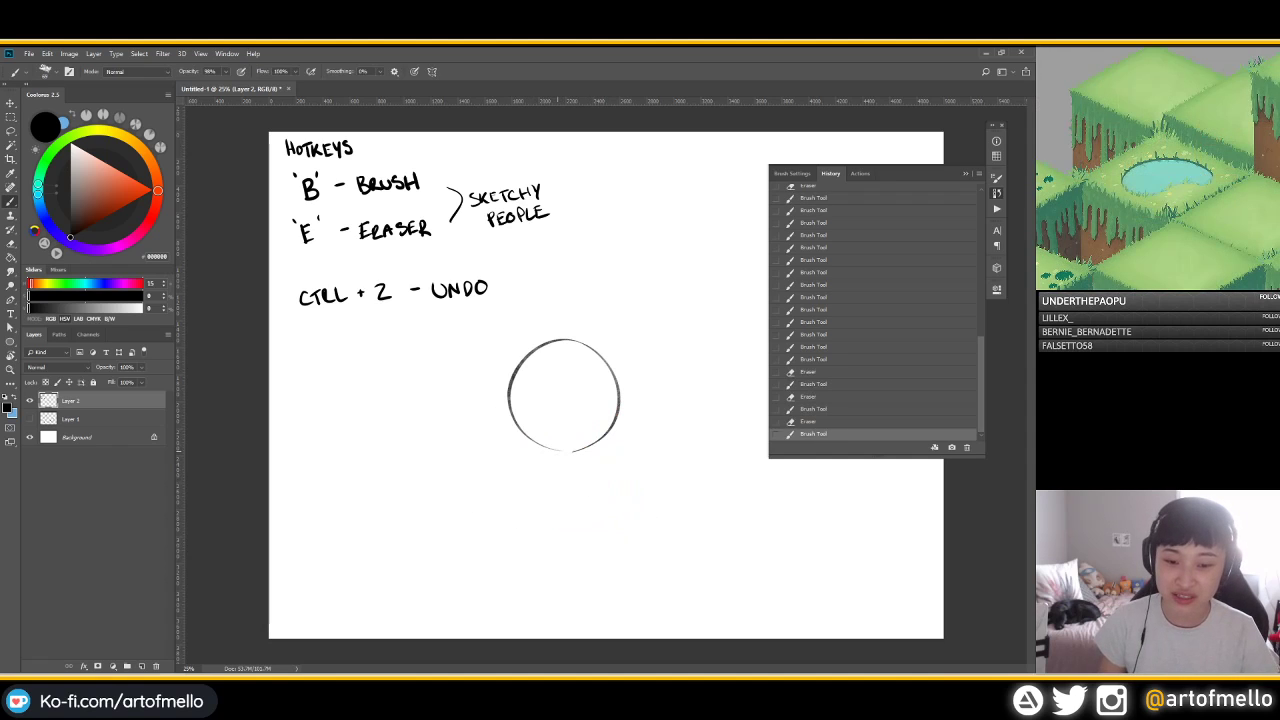
# Close the gap at the bottom of the circle and move the lassoed circle up to the area beside the undo note
pyautogui.moveTo(558, 451)
pyautogui.mouseDown()
pyautogui.moveTo(582, 449)
pyautogui.moveTo(570, 459)
pyautogui.mouseUp()
pyautogui.press('e')
pyautogui.press('l')
pyautogui.moveTo(565, 298)
pyautogui.mouseDown()
pyautogui.moveTo(541, 518)
pyautogui.moveTo(551, 324)
pyautogui.mouseUp()
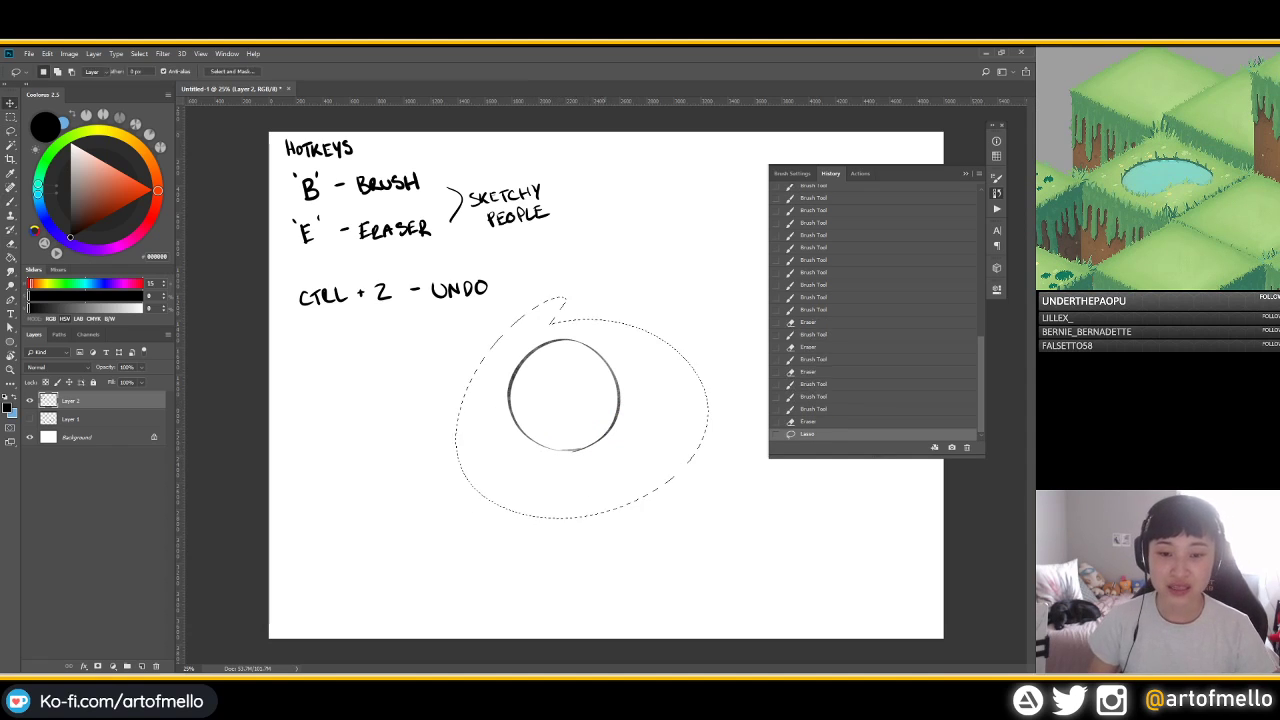
pyautogui.moveTo(563, 395); pyautogui.dragTo(680, 300)
# Collapse the history list and deselect the moved circle
pyautogui.press('m')
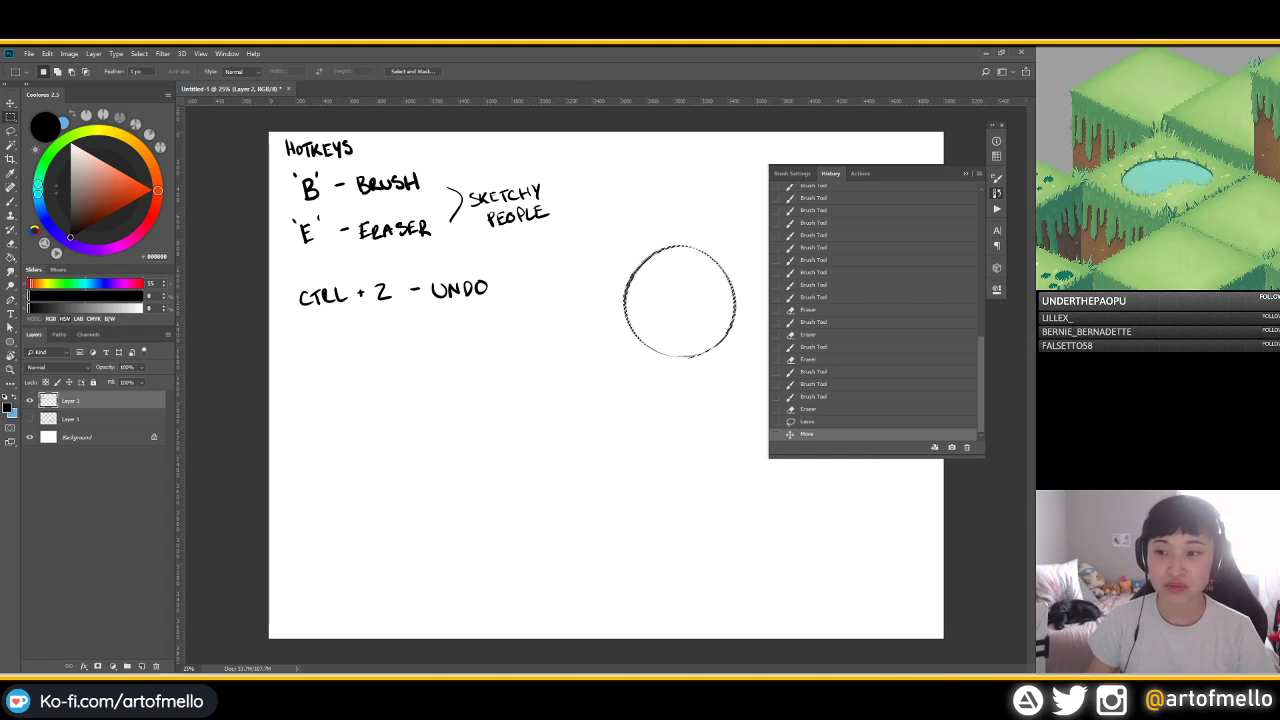
pyautogui.click(996, 289)
pyautogui.click(996, 289)
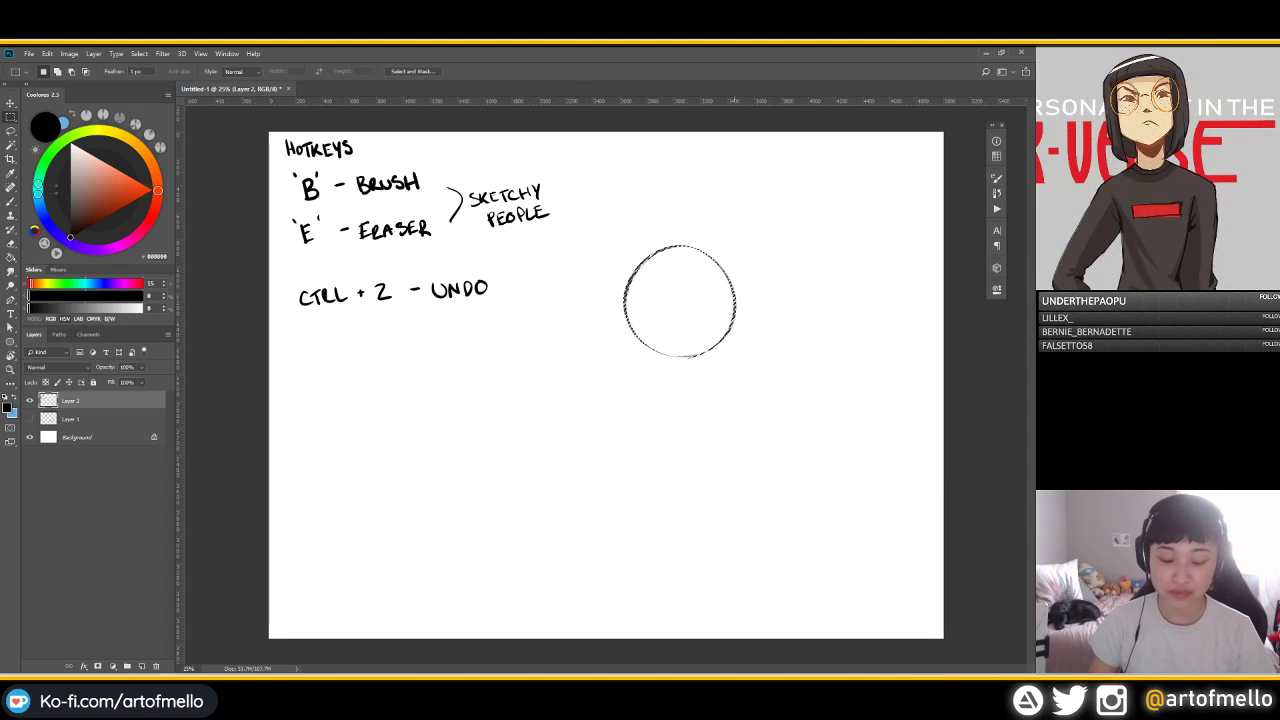
pyautogui.hotkey('ctrl', 'd')
pyautogui.press('b')
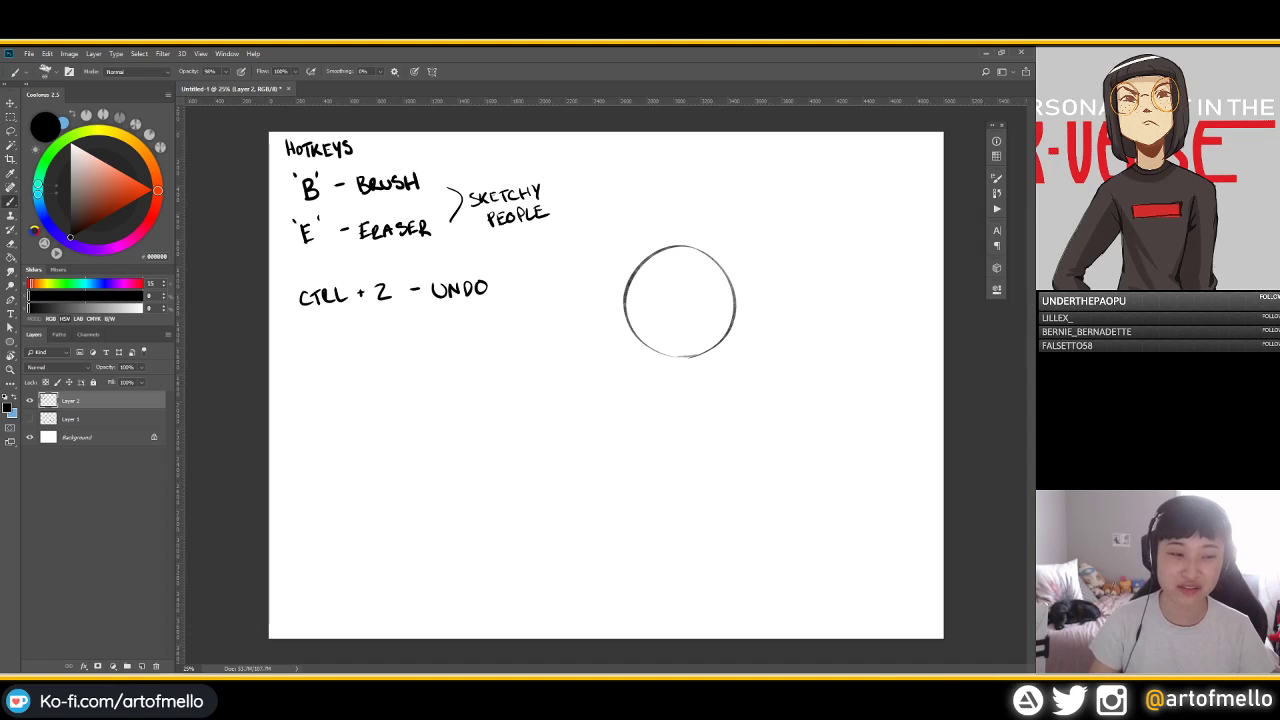
# Choose the Hard Round Pressure Size brush from the ArtOfMello brush set
pyautogui.rightClick(257, 413)
pyautogui.rightClick(592, 482)
pyautogui.click(876, 604)
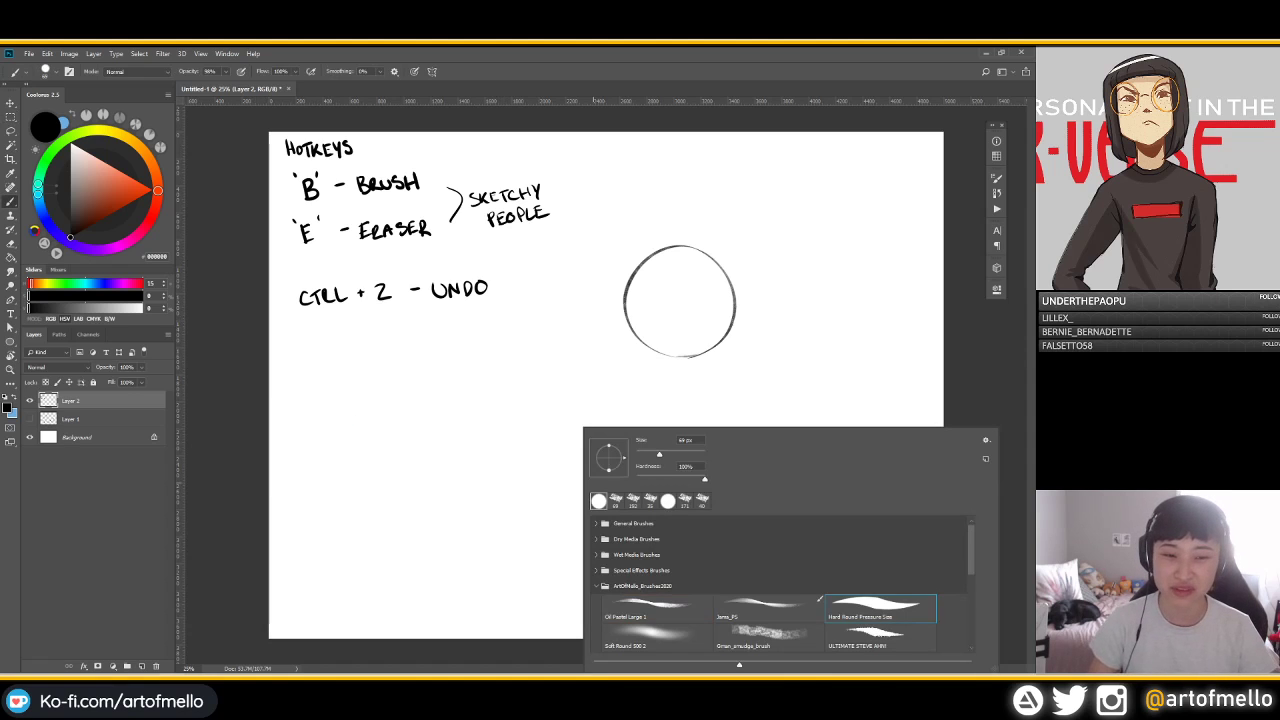
pyautogui.click(334, 354)
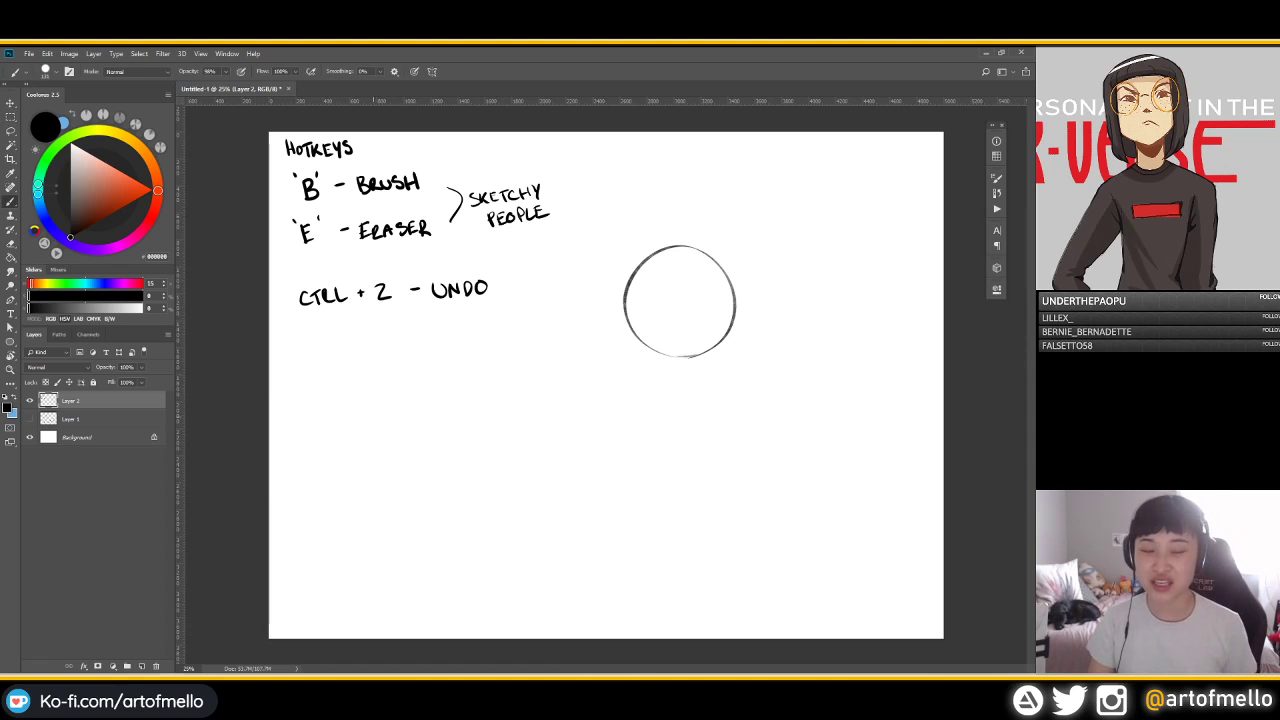
# Write "CTRL + ALT + Z – MULTIPLE UNDOS" on the canvas directly below the undo note
pyautogui.moveTo(321, 323)
pyautogui.mouseDown()
pyautogui.moveTo(293, 337)
pyautogui.moveTo(306, 322)
pyautogui.mouseUp()
pyautogui.moveTo(300, 323)
pyautogui.mouseDown()
pyautogui.moveTo(299, 337)
pyautogui.moveTo(376, 334)
pyautogui.moveTo(388, 319)
pyautogui.moveTo(382, 334)
pyautogui.moveTo(426, 333)
pyautogui.moveTo(523, 306)
pyautogui.mouseUp()
pyautogui.moveTo(526, 306)
pyautogui.mouseDown()
pyautogui.moveTo(543, 316)
pyautogui.moveTo(494, 341)
pyautogui.moveTo(510, 327)
pyautogui.moveTo(522, 340)
pyautogui.mouseUp()
pyautogui.moveTo(546, 324); pyautogui.dragTo(536, 337)
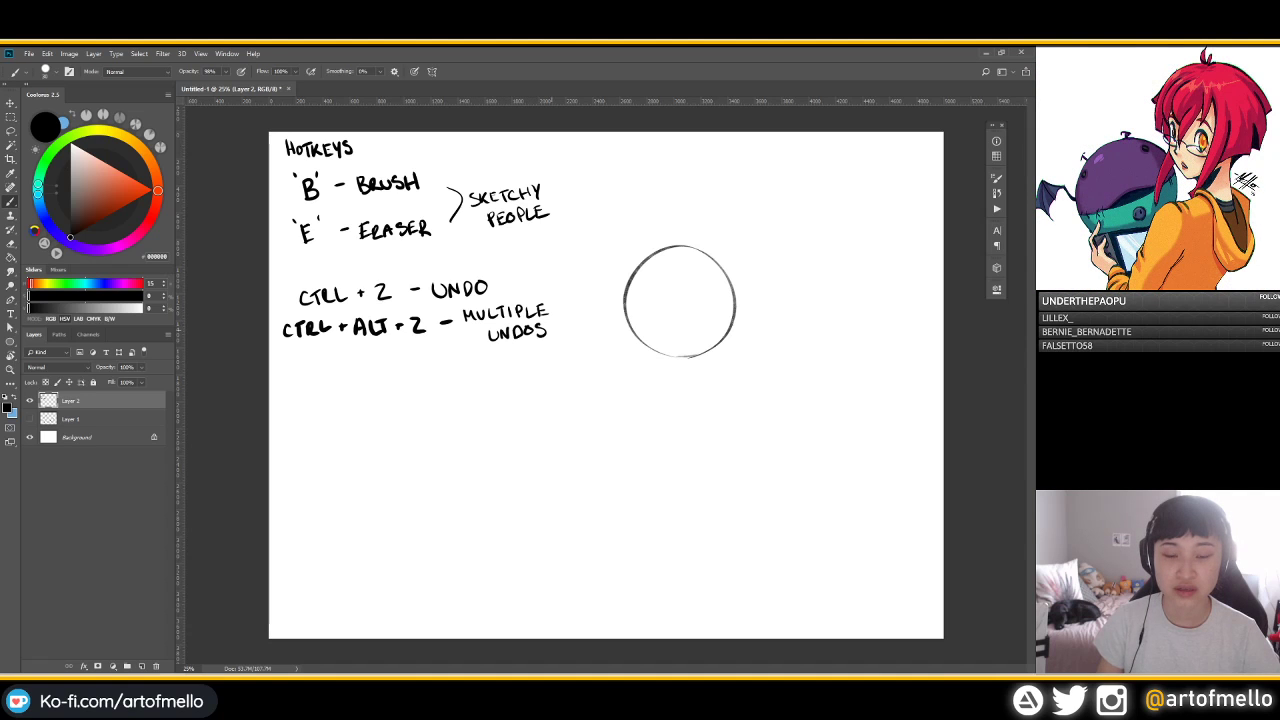
# Save the document as Demo#2 in Photoshop format in the 06-June folder inside #2020
pyautogui.hotkey('ctrl', 's')
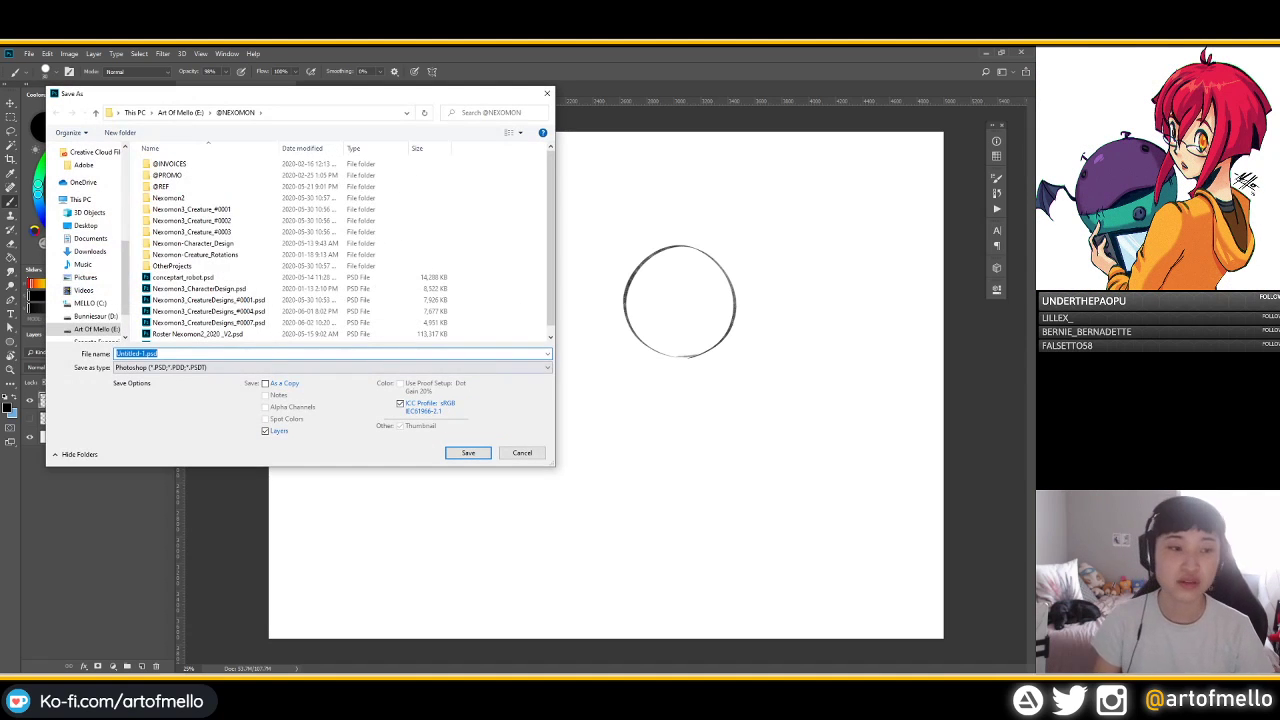
pyautogui.moveTo(126, 291); pyautogui.dragTo(124, 200)
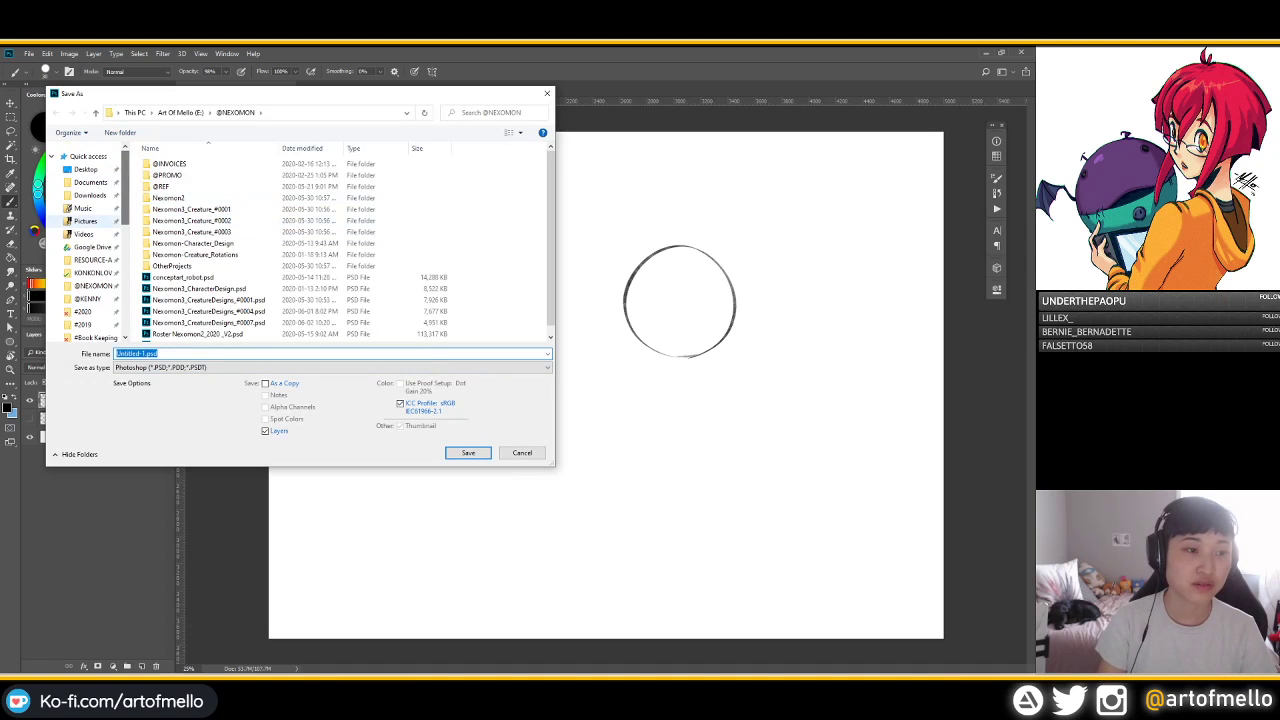
pyautogui.click(82, 311)
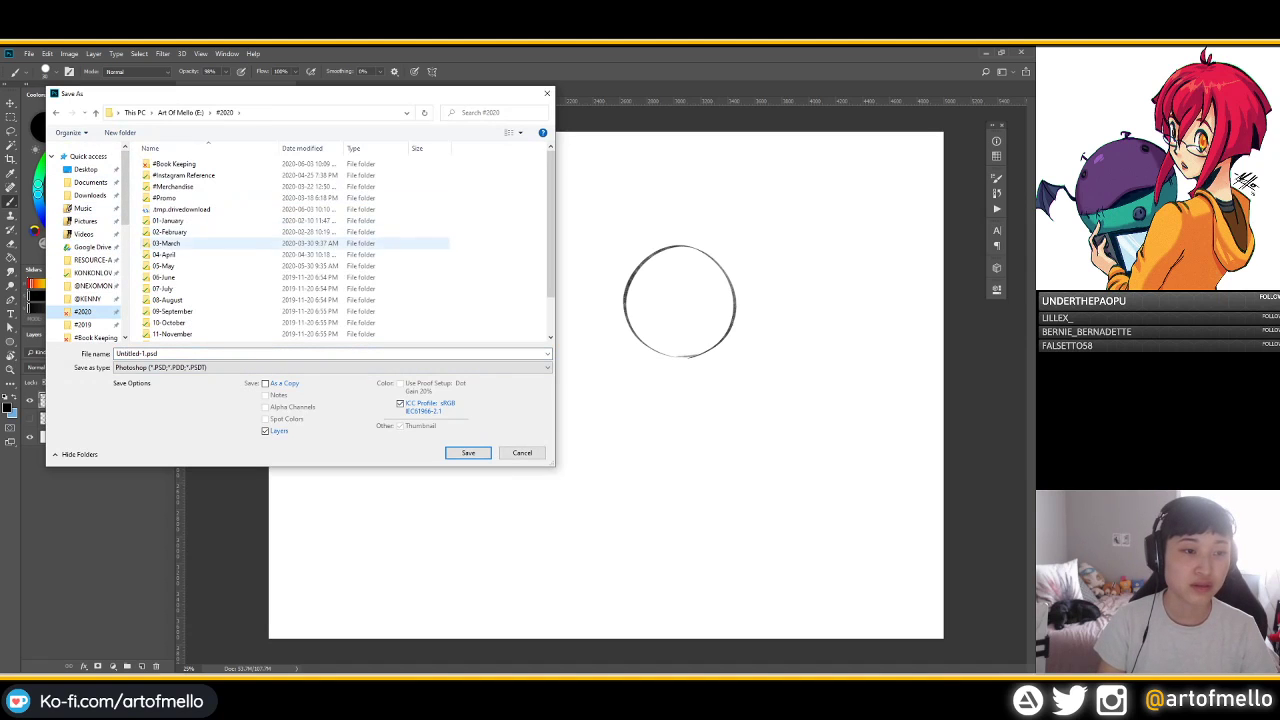
pyautogui.doubleClick(165, 277)
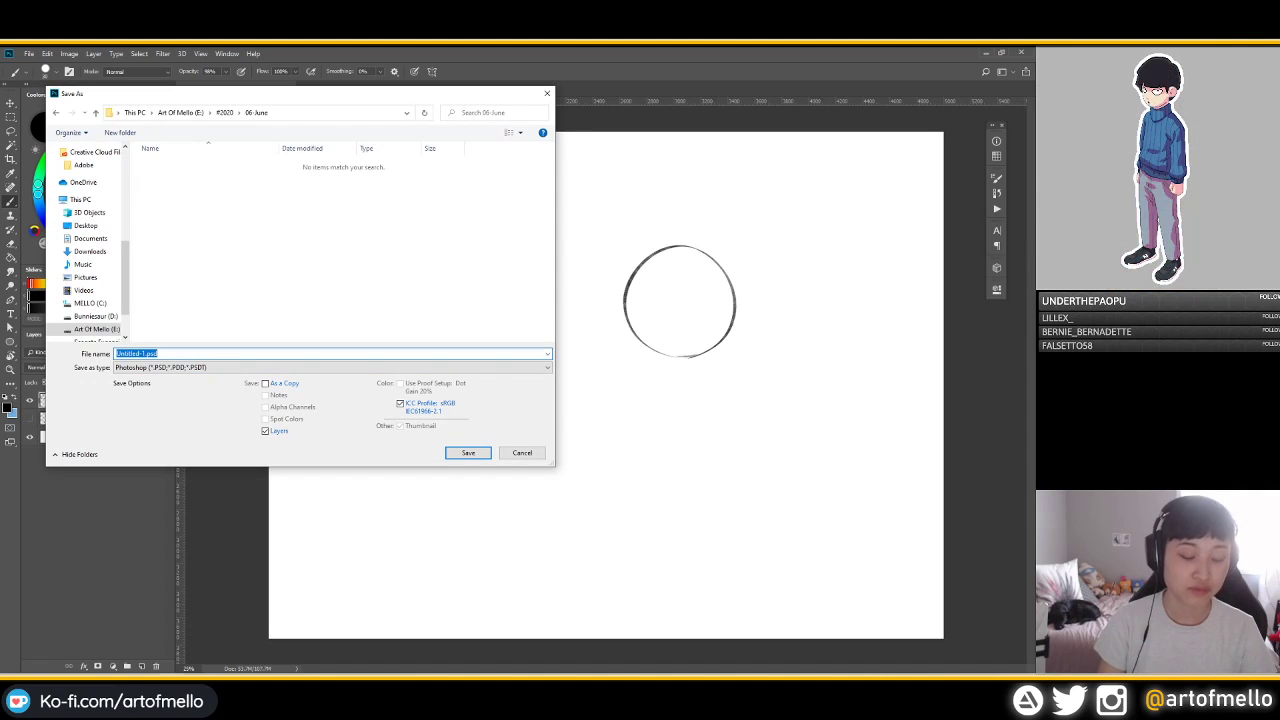
pyautogui.write('0e')
pyautogui.write('mo')
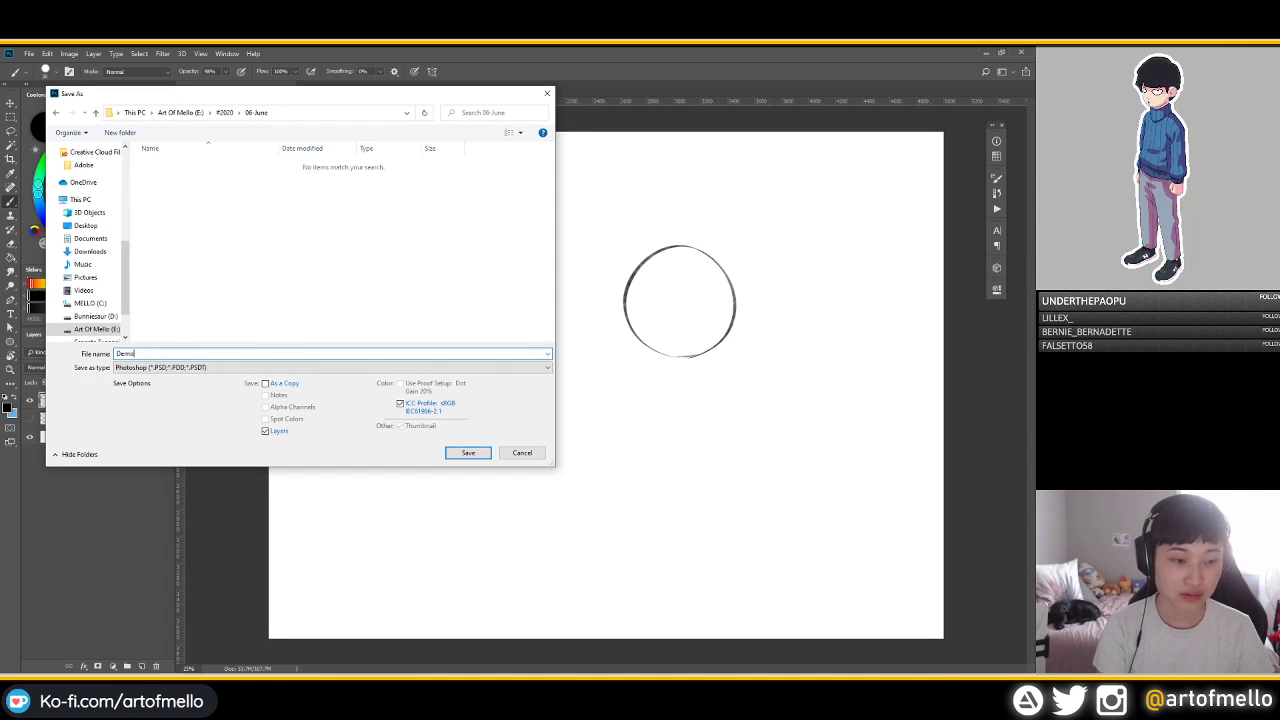
pyautogui.write('#2')
pyautogui.press('Return')
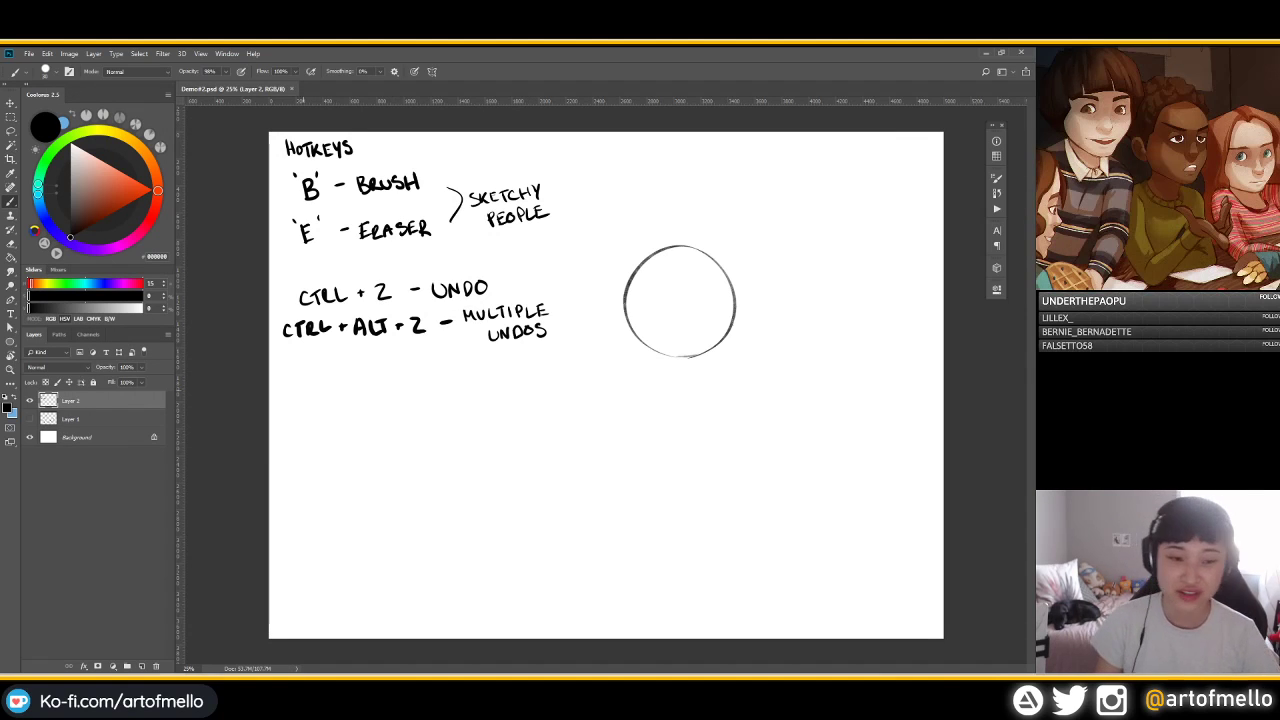
# Write "CTRL + S – SAVE" on the canvas below the multiple undos note
pyautogui.moveTo(309, 382)
pyautogui.mouseDown()
pyautogui.moveTo(310, 396)
pyautogui.moveTo(324, 379)
pyautogui.mouseUp()
pyautogui.moveTo(316, 381); pyautogui.dragTo(324, 396)
pyautogui.moveTo(324, 380)
pyautogui.mouseDown()
pyautogui.moveTo(351, 395)
pyautogui.moveTo(440, 388)
pyautogui.moveTo(462, 372)
pyautogui.moveTo(468, 386)
pyautogui.moveTo(480, 368)
pyautogui.mouseUp()
pyautogui.moveTo(485, 368)
pyautogui.mouseDown()
pyautogui.moveTo(485, 382)
pyautogui.moveTo(501, 380)
pyautogui.mouseUp()
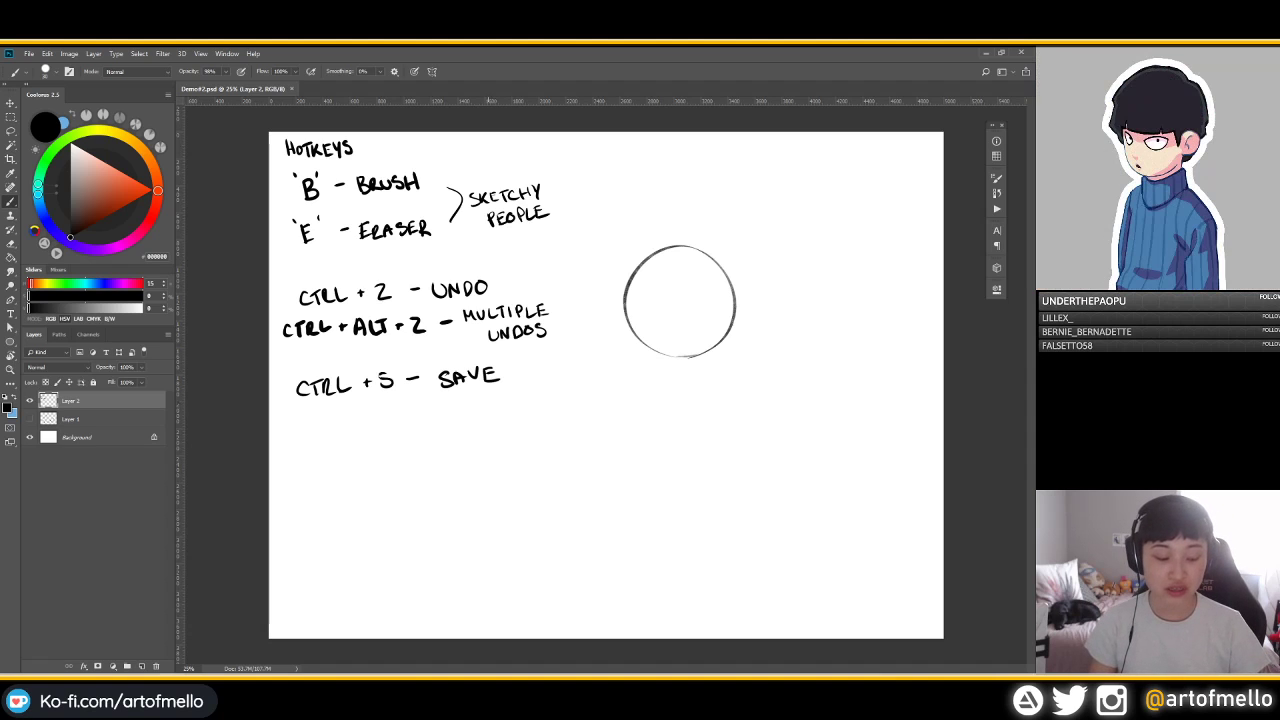
# Examine the file formats and the Layers and As a Copy options for saving under a new name, then cancel the save
pyautogui.hotkey('ctrl', 's')
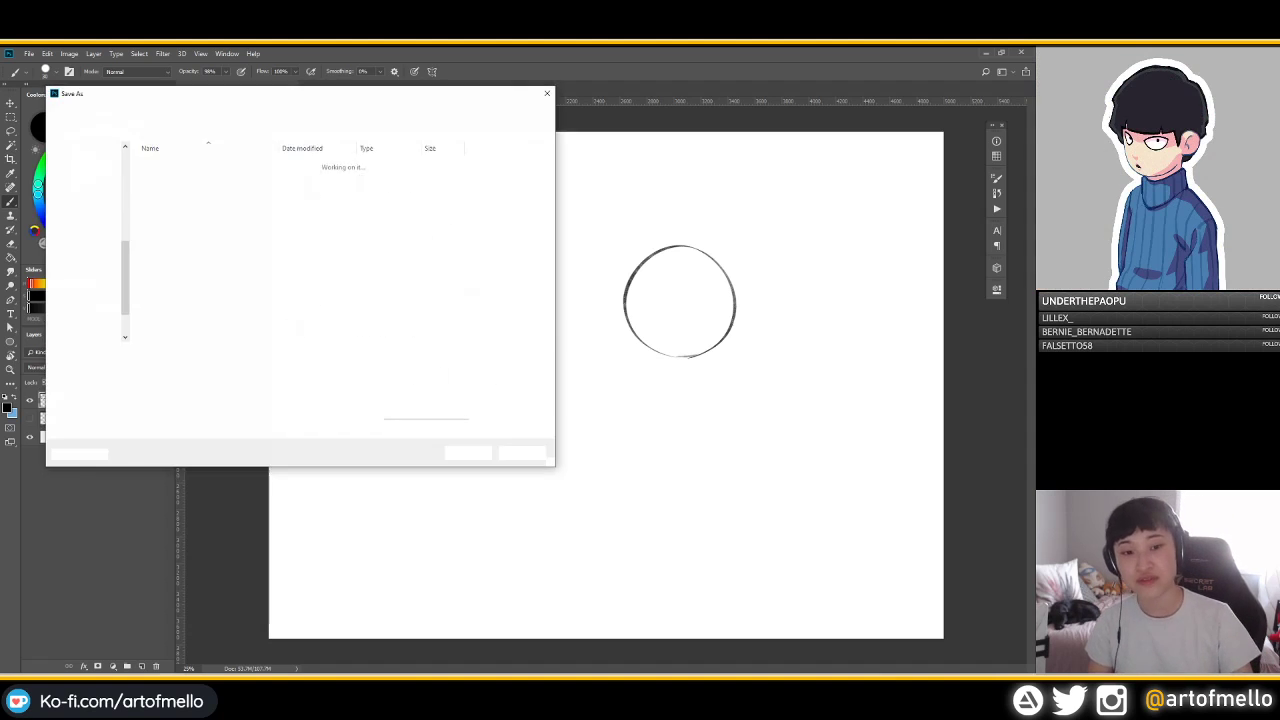
pyautogui.click(200, 367)
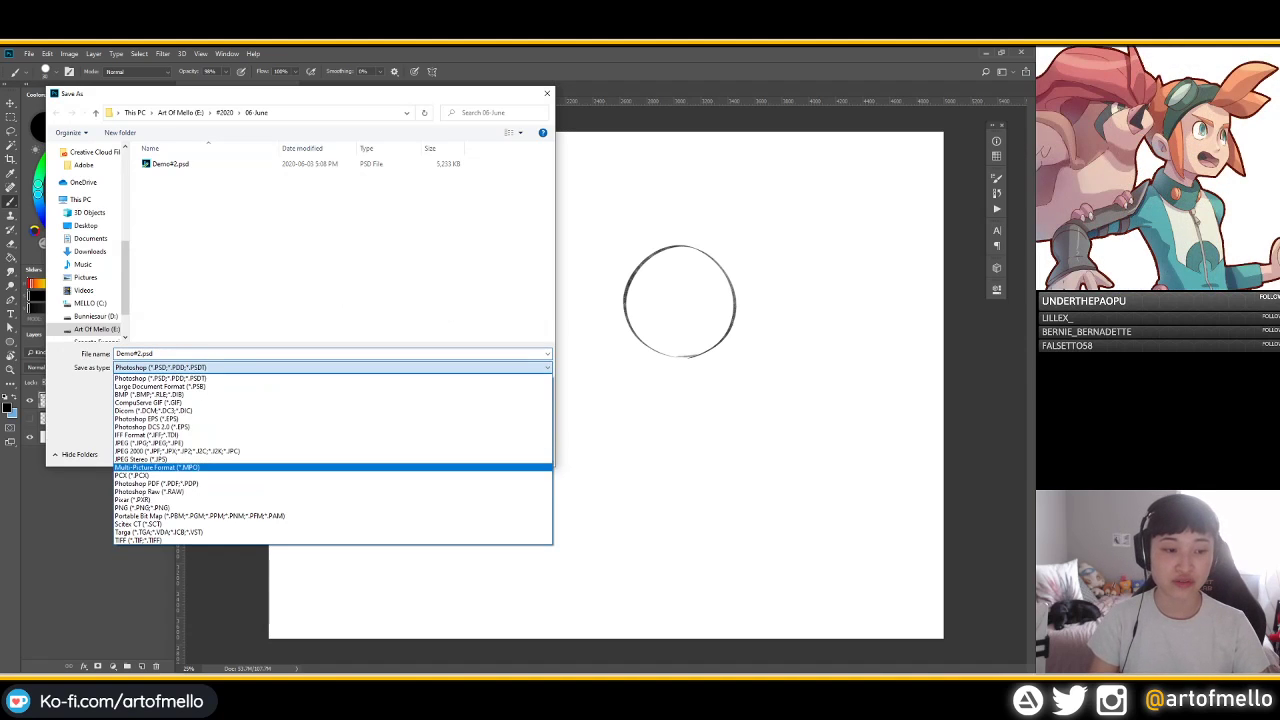
pyautogui.click(200, 378)
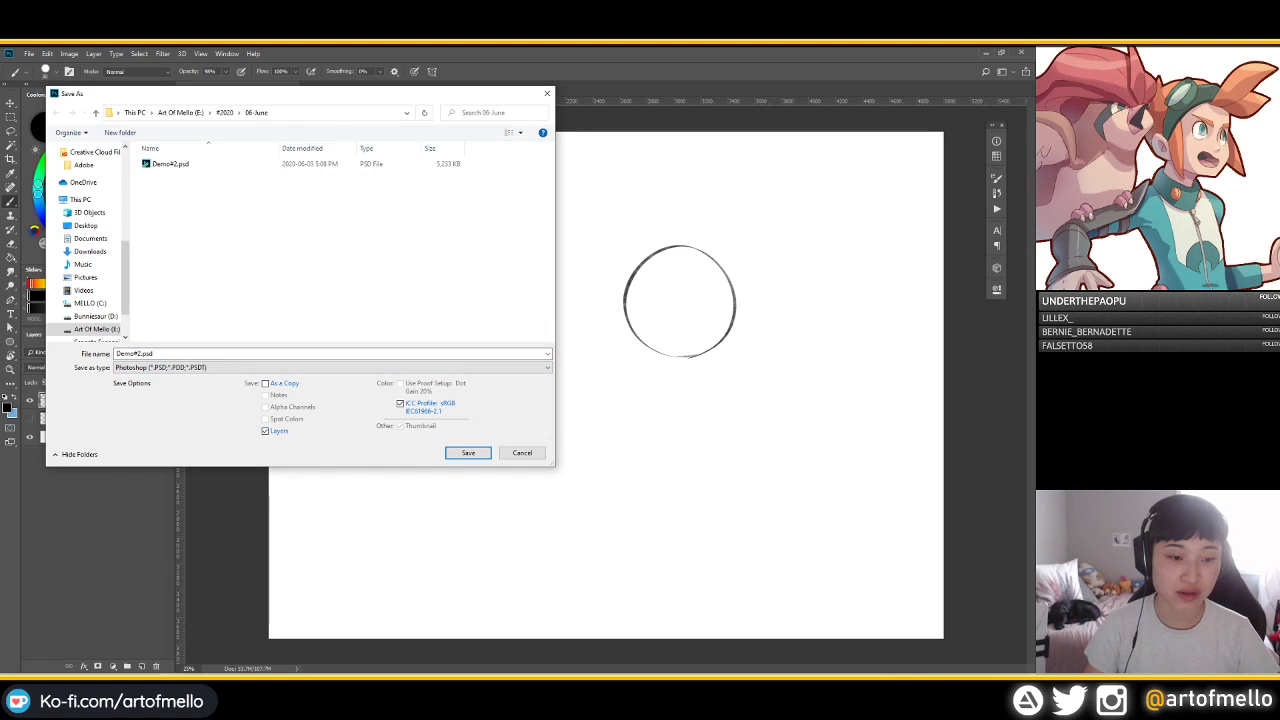
pyautogui.click(265, 431)
pyautogui.click(265, 431)
pyautogui.click(265, 383)
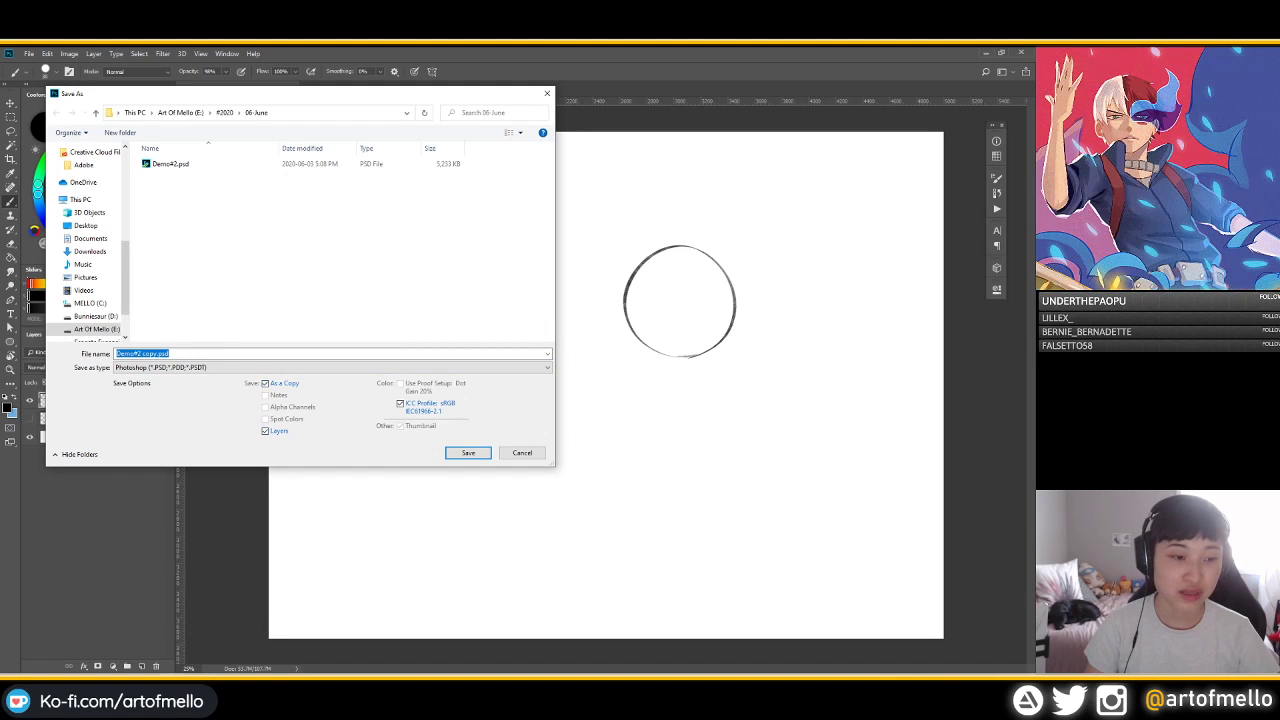
pyautogui.click(265, 383)
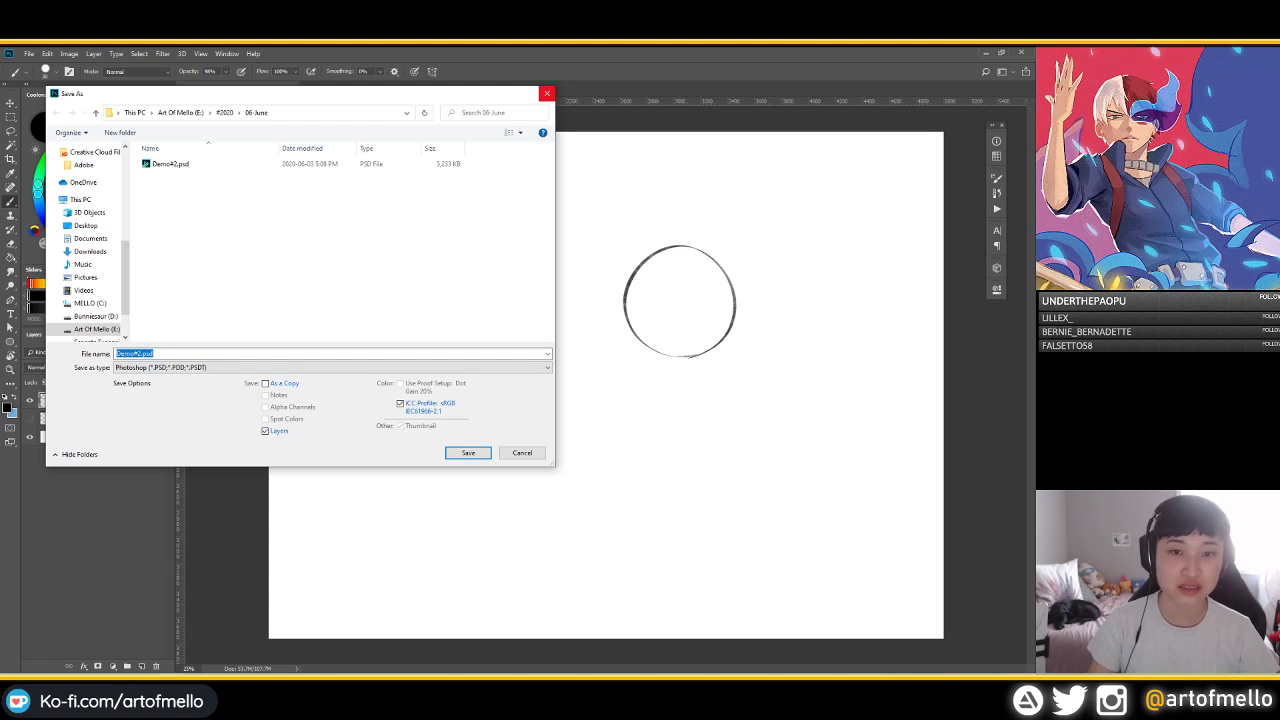
pyautogui.click(547, 93)
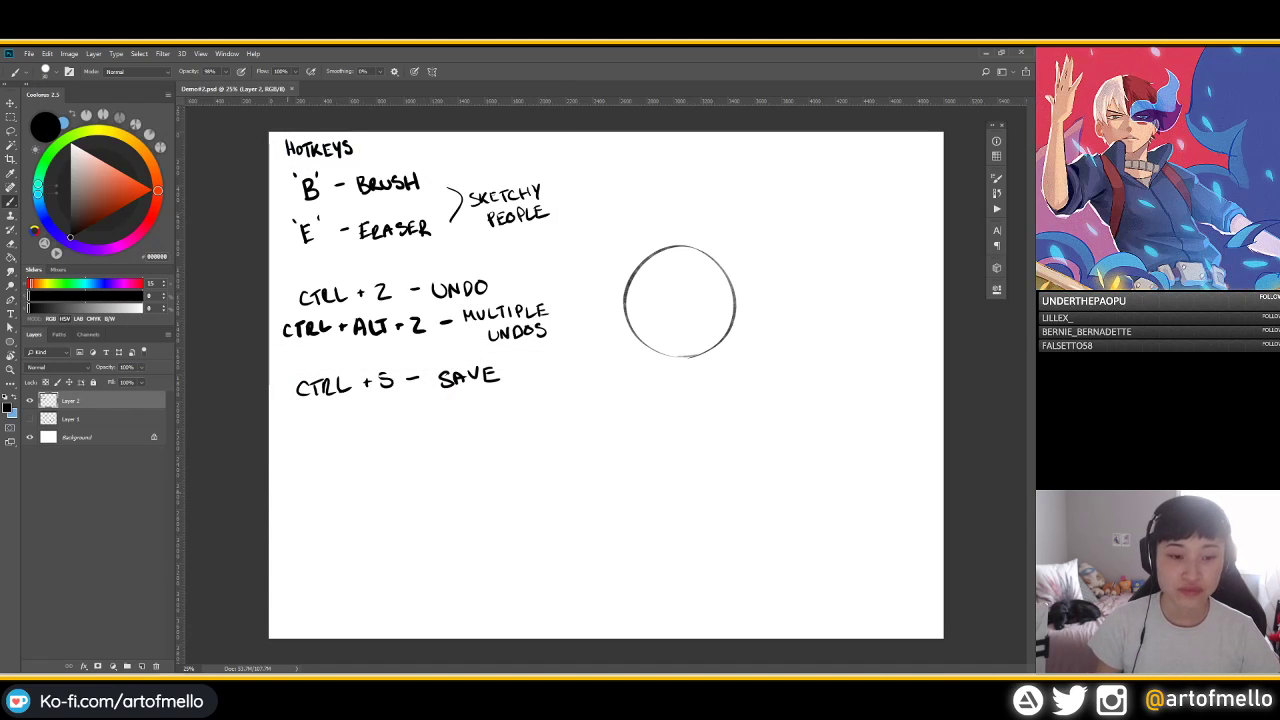
# Write "CTRL + SHIFT + S – NEW FILE SAVE" below the save note
pyautogui.moveTo(296, 424)
pyautogui.mouseDown()
pyautogui.moveTo(294, 435)
pyautogui.moveTo(306, 424)
pyautogui.mouseUp()
pyautogui.moveTo(302, 425); pyautogui.dragTo(317, 431)
pyautogui.moveTo(319, 423)
pyautogui.mouseDown()
pyautogui.moveTo(327, 435)
pyautogui.moveTo(364, 431)
pyautogui.mouseUp()
pyautogui.moveTo(373, 418); pyautogui.dragTo(373, 431)
pyautogui.moveTo(364, 425); pyautogui.dragTo(398, 415)
pyautogui.moveTo(395, 416)
pyautogui.mouseDown()
pyautogui.moveTo(395, 431)
pyautogui.moveTo(413, 422)
pyautogui.mouseUp()
pyautogui.moveTo(428, 417)
pyautogui.mouseDown()
pyautogui.moveTo(472, 421)
pyautogui.moveTo(480, 406)
pyautogui.moveTo(544, 413)
pyautogui.mouseUp()
pyautogui.moveTo(548, 401)
pyautogui.mouseDown()
pyautogui.moveTo(500, 424)
pyautogui.moveTo(530, 421)
pyautogui.mouseUp()
pyautogui.moveTo(534, 420); pyautogui.dragTo(534, 431)
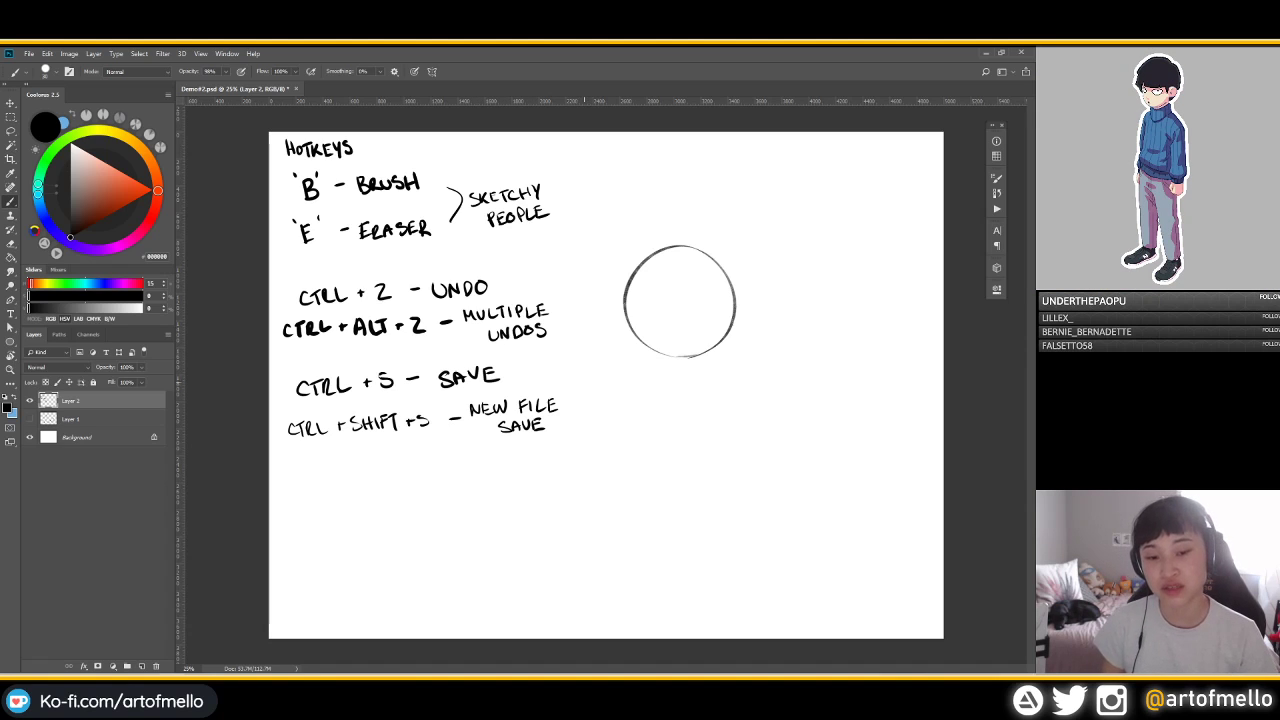
# Bracket the two save notes together and label the bracket "LIFE SAVER!"
pyautogui.moveTo(573, 378)
pyautogui.mouseDown()
pyautogui.moveTo(588, 389)
pyautogui.moveTo(577, 430)
pyautogui.mouseUp()
pyautogui.moveTo(592, 397); pyautogui.dragTo(617, 403)
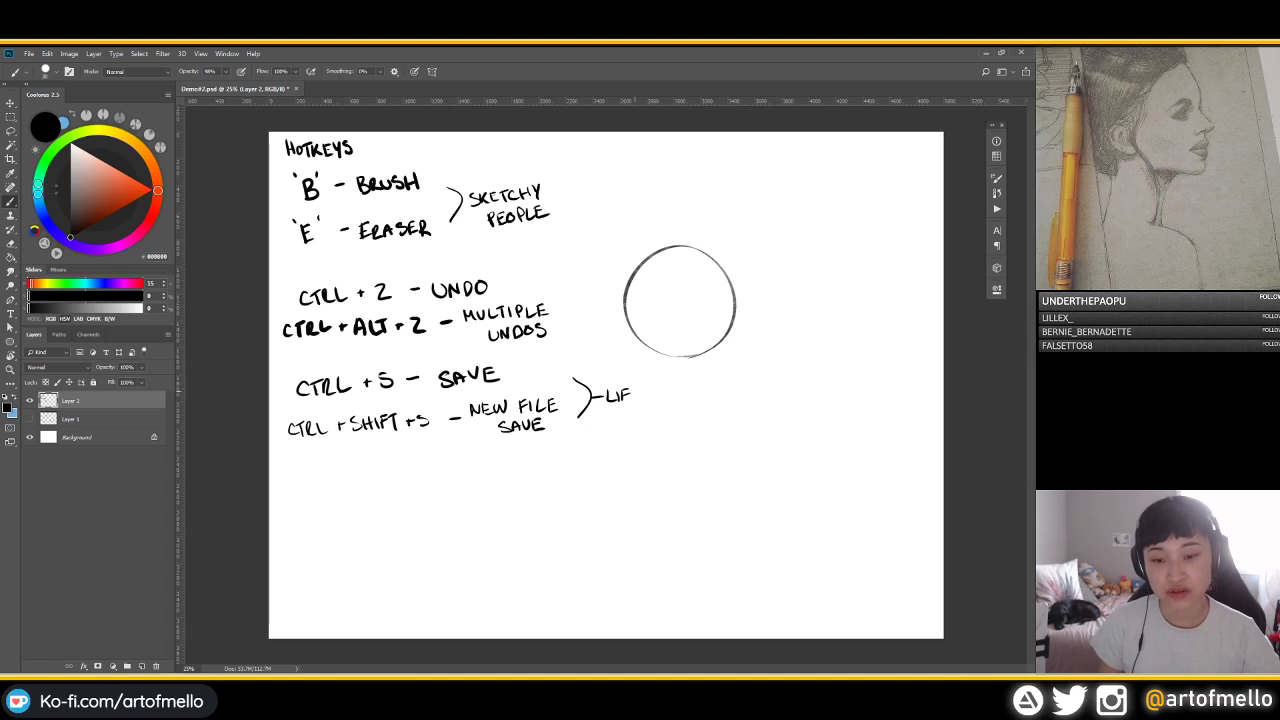
pyautogui.moveTo(628, 409)
pyautogui.mouseDown()
pyautogui.moveTo(615, 419)
pyautogui.moveTo(657, 416)
pyautogui.mouseUp()
pyautogui.moveTo(662, 405); pyautogui.dragTo(673, 416)
pyautogui.moveTo(677, 400); pyautogui.dragTo(676, 409)
pyautogui.click(677, 414)
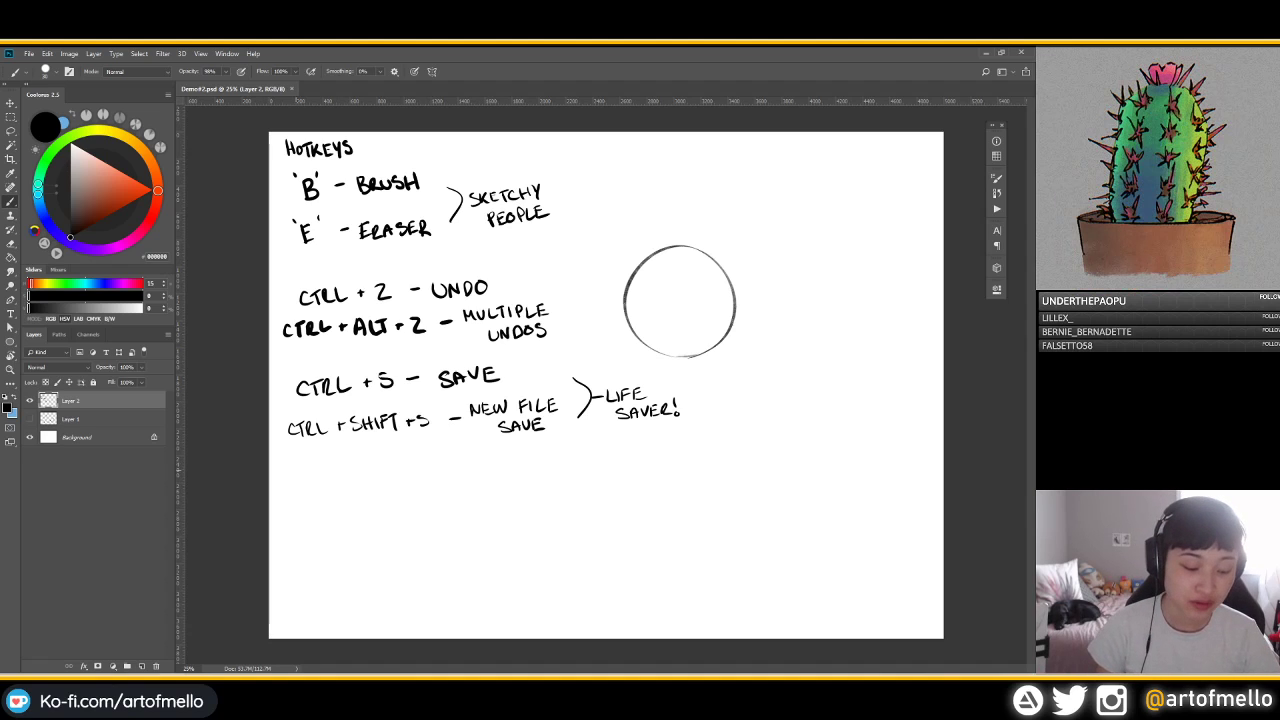
# Scribble loops above the circle with the brush and undo the scribble
pyautogui.press('e')
pyautogui.press('b')
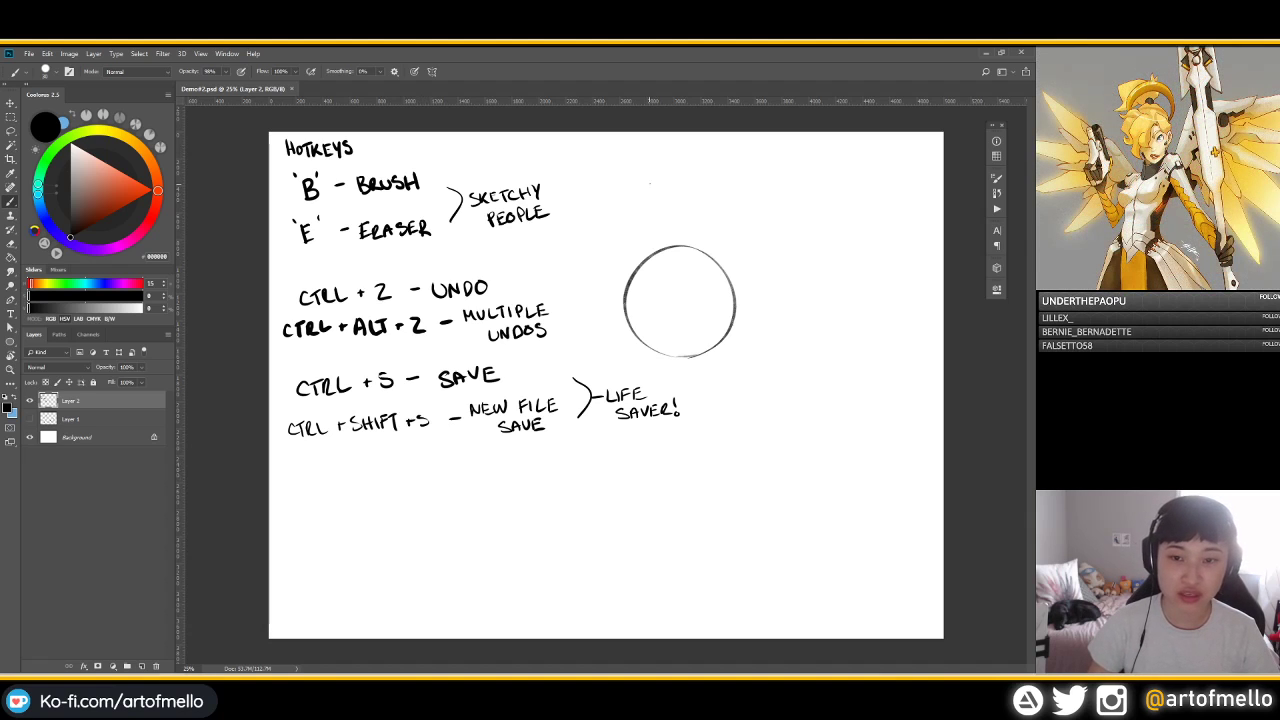
pyautogui.moveTo(648, 185)
pyautogui.mouseDown()
pyautogui.moveTo(658, 215)
pyautogui.moveTo(568, 214)
pyautogui.moveTo(604, 240)
pyautogui.moveTo(682, 209)
pyautogui.mouseUp()
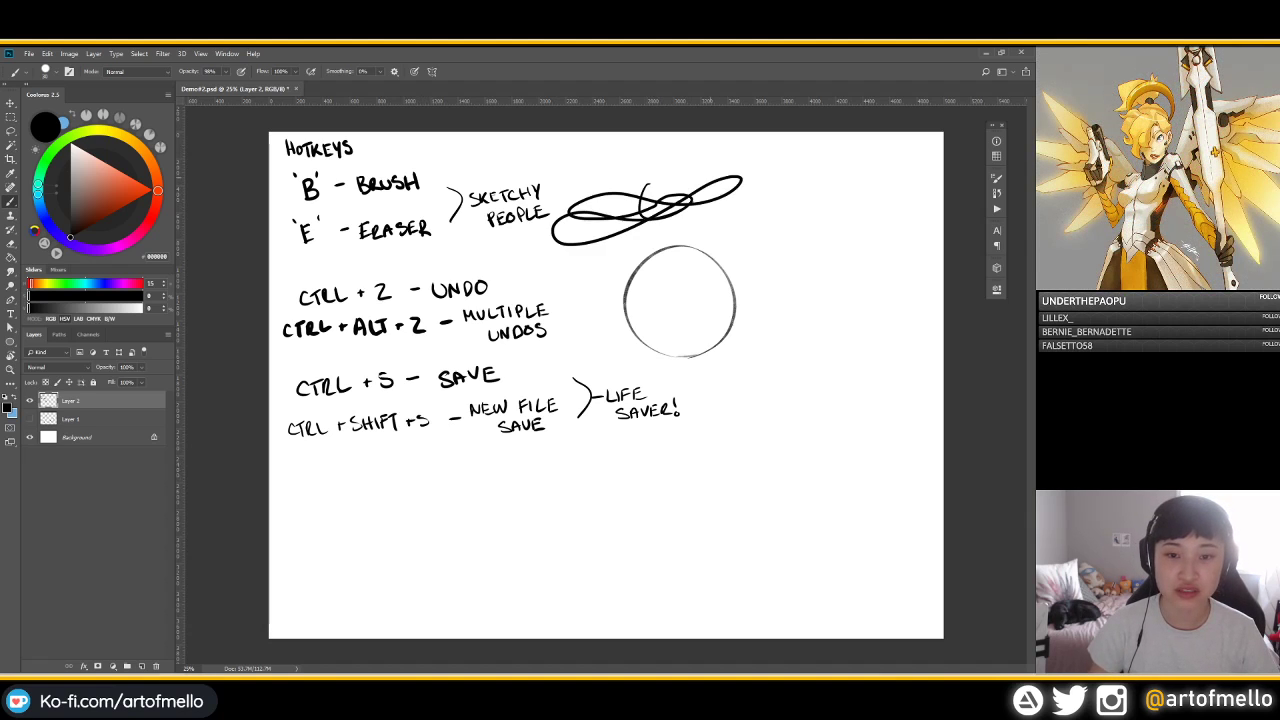
pyautogui.hotkey('ctrl', 'z')
# Erase the circle and draw a straight vertical divider just past the "LIFE SAVER!" label, redoing the first line that touches the text
pyautogui.press('e')
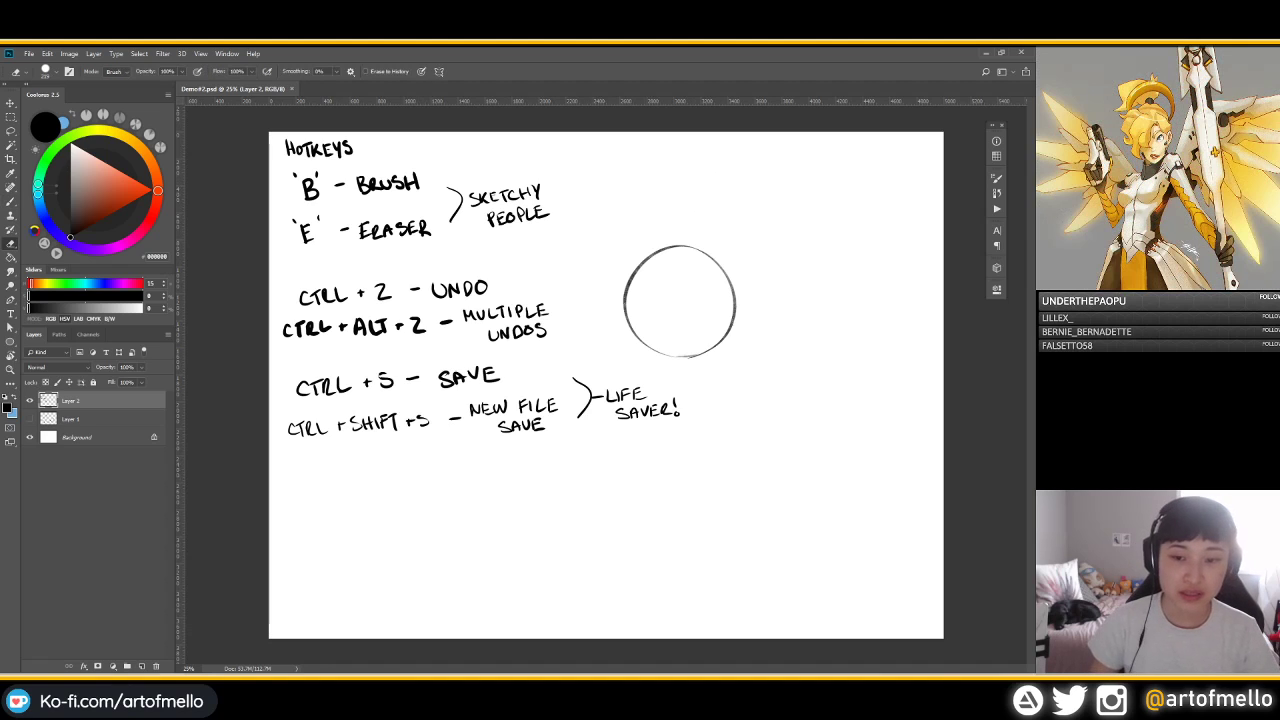
pyautogui.moveTo(612, 300)
pyautogui.mouseDown()
pyautogui.moveTo(630, 298)
pyautogui.moveTo(642, 342)
pyautogui.mouseUp()
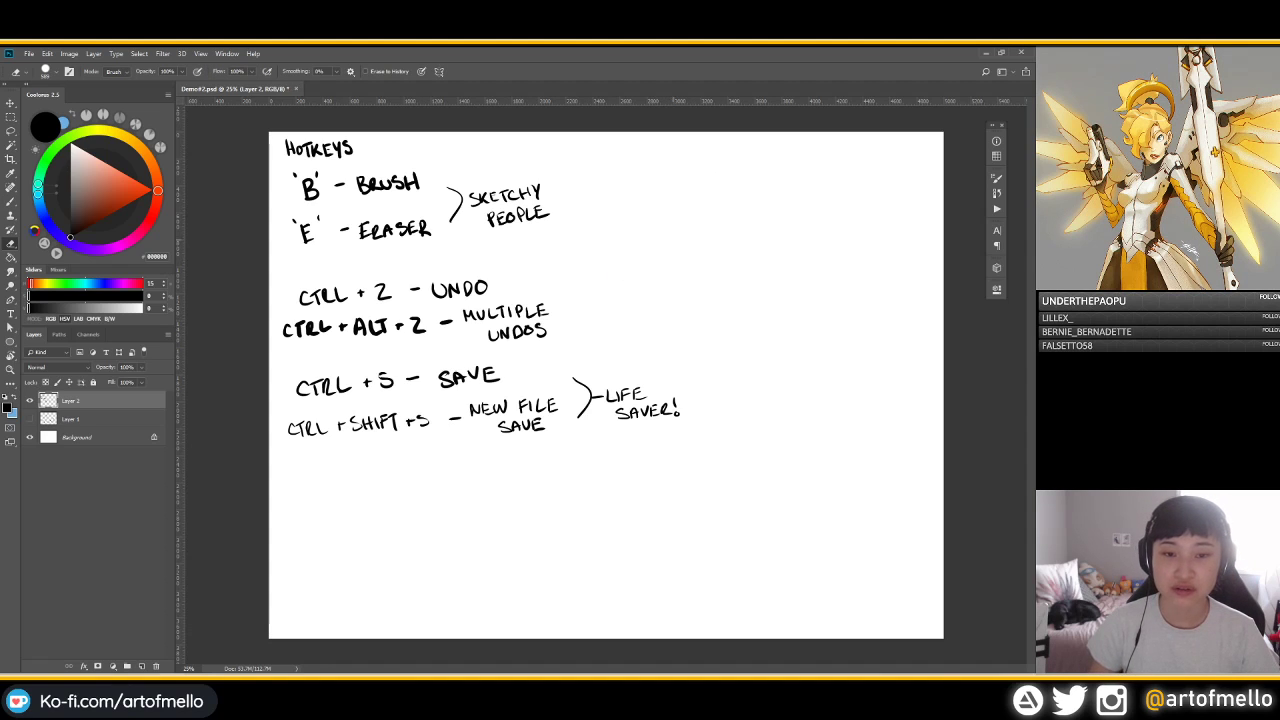
pyautogui.press('b')
pyautogui.moveTo(678, 146); pyautogui.dragTo(678, 636)
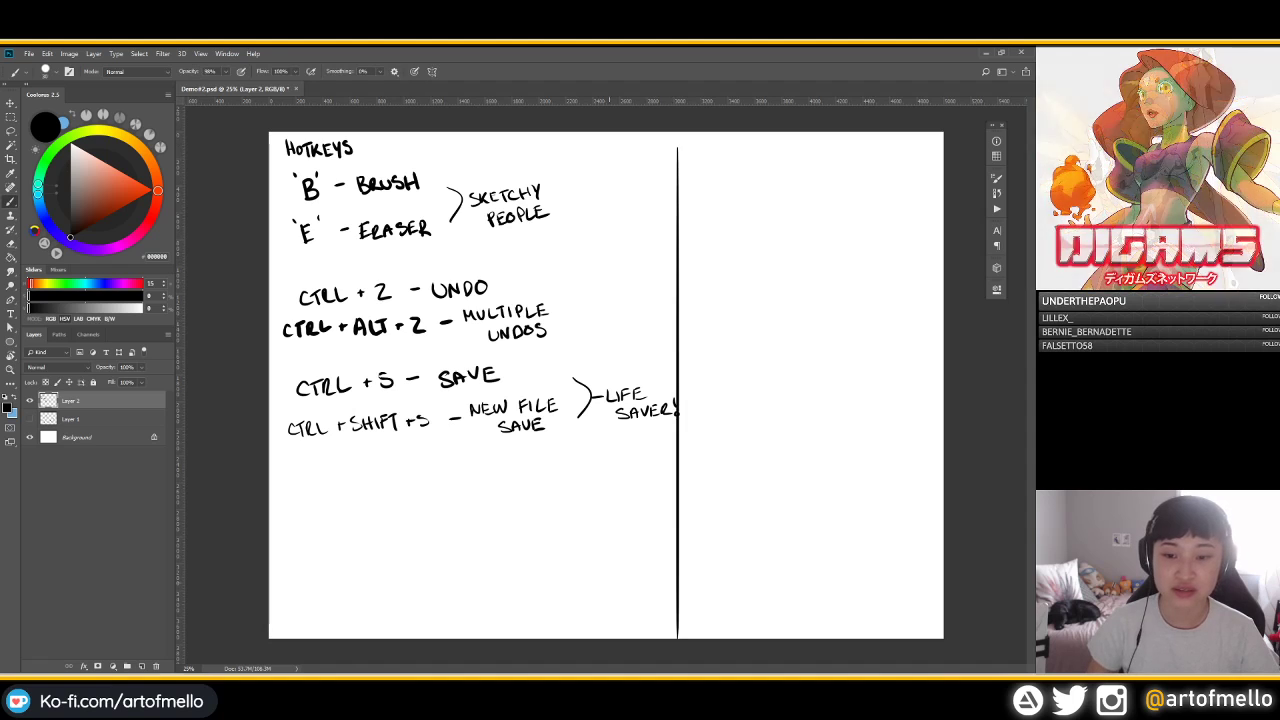
pyautogui.hotkey('ctrl', 'z')
pyautogui.moveTo(698, 146); pyautogui.dragTo(698, 598)
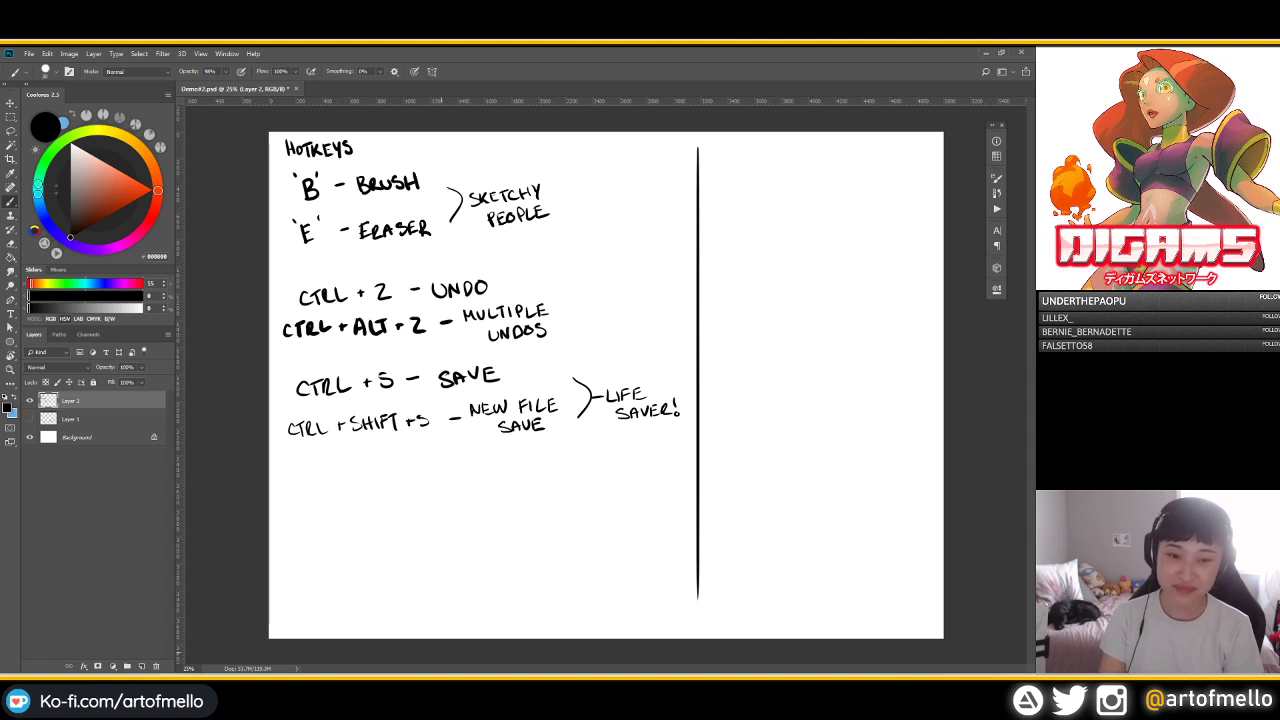
# Add a new layer and write the heading "ADVANCE HOTKEYS" in the blank column beyond the divider
pyautogui.click(141, 666)
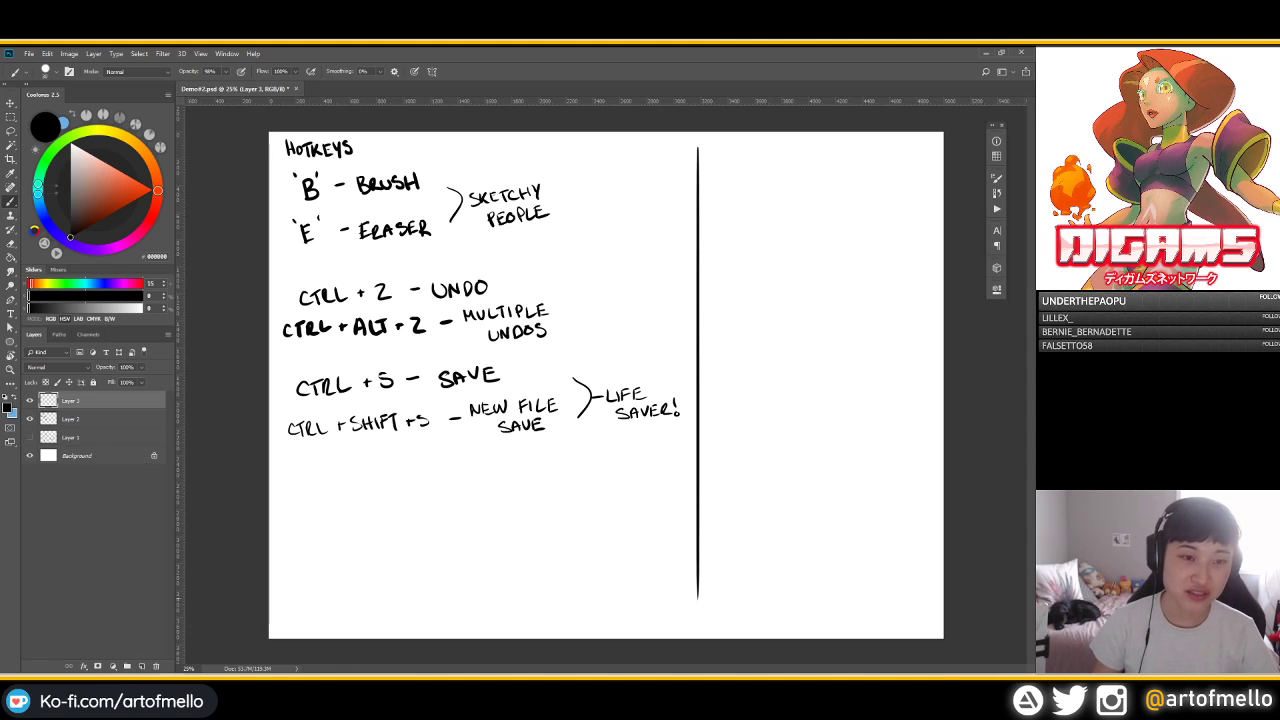
pyautogui.moveTo(711, 157); pyautogui.dragTo(718, 157)
pyautogui.moveTo(712, 152); pyautogui.dragTo(721, 155)
pyautogui.moveTo(721, 145); pyautogui.dragTo(772, 153)
pyautogui.moveTo(776, 145); pyautogui.dragTo(808, 148)
pyautogui.moveTo(816, 144); pyautogui.dragTo(826, 153)
pyautogui.moveTo(833, 142); pyautogui.dragTo(834, 153)
pyautogui.moveTo(841, 142)
pyautogui.mouseDown()
pyautogui.moveTo(835, 152)
pyautogui.moveTo(856, 155)
pyautogui.mouseUp()
pyautogui.moveTo(859, 140); pyautogui.dragTo(864, 155)
pyautogui.moveTo(881, 142); pyautogui.dragTo(869, 156)
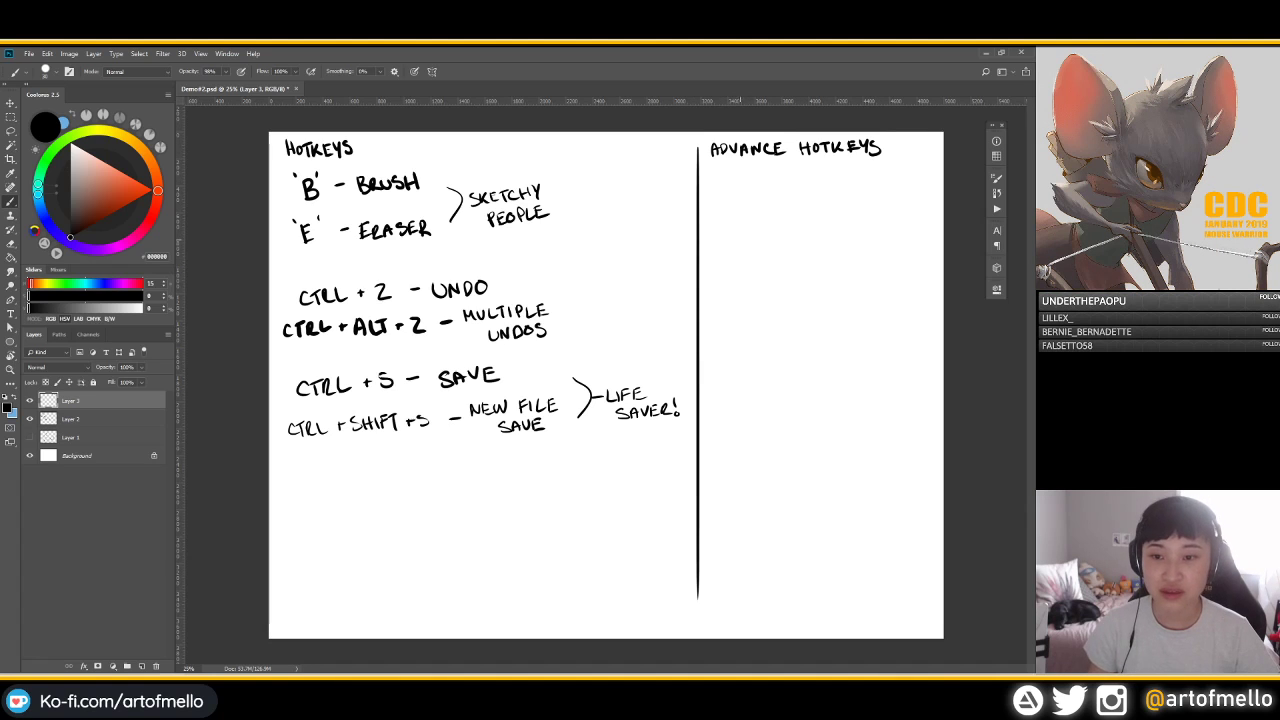
pyautogui.moveTo(655, 274)
pyautogui.mouseDown()
pyautogui.moveTo(700, 266)
pyautogui.moveTo(620, 266)
pyautogui.moveTo(683, 266)
pyautogui.mouseUp()
pyautogui.moveTo(761, 270); pyautogui.dragTo(764, 268)
pyautogui.moveTo(662, 281); pyautogui.dragTo(594, 281)
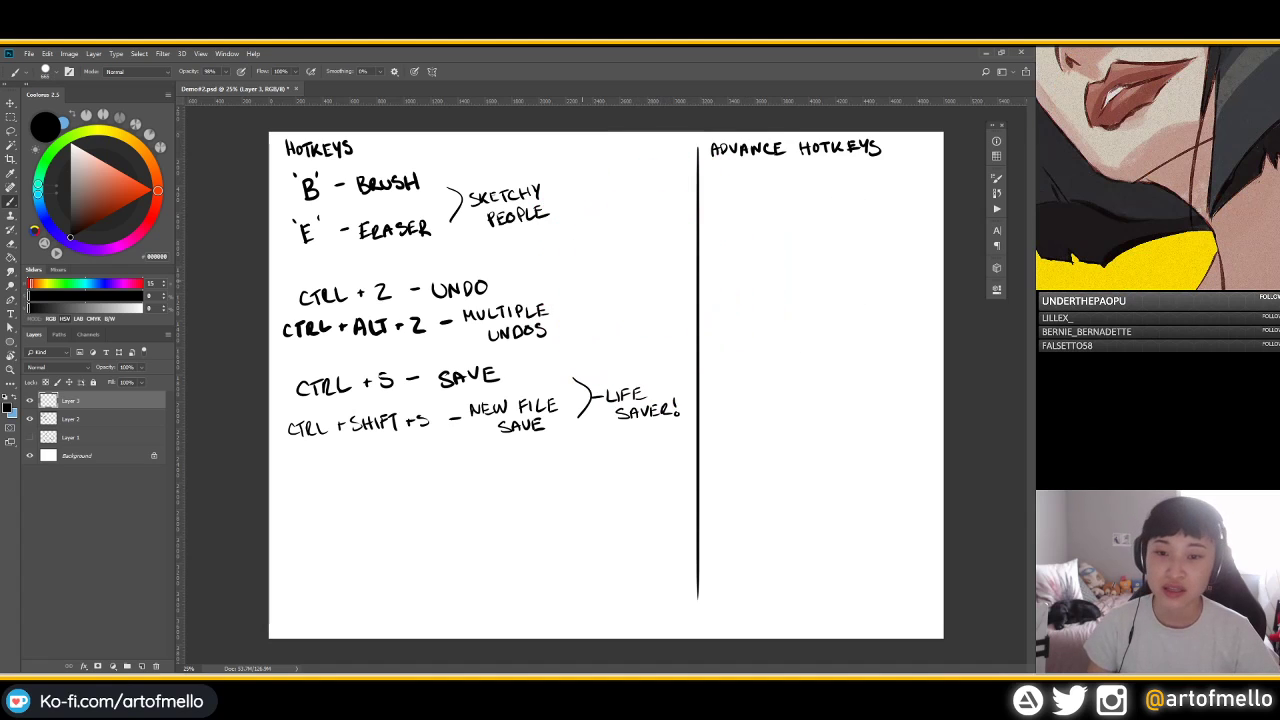
pyautogui.moveTo(719, 233)
pyautogui.mouseDown()
pyautogui.moveTo(668, 236)
pyautogui.moveTo(720, 232)
pyautogui.mouseUp()
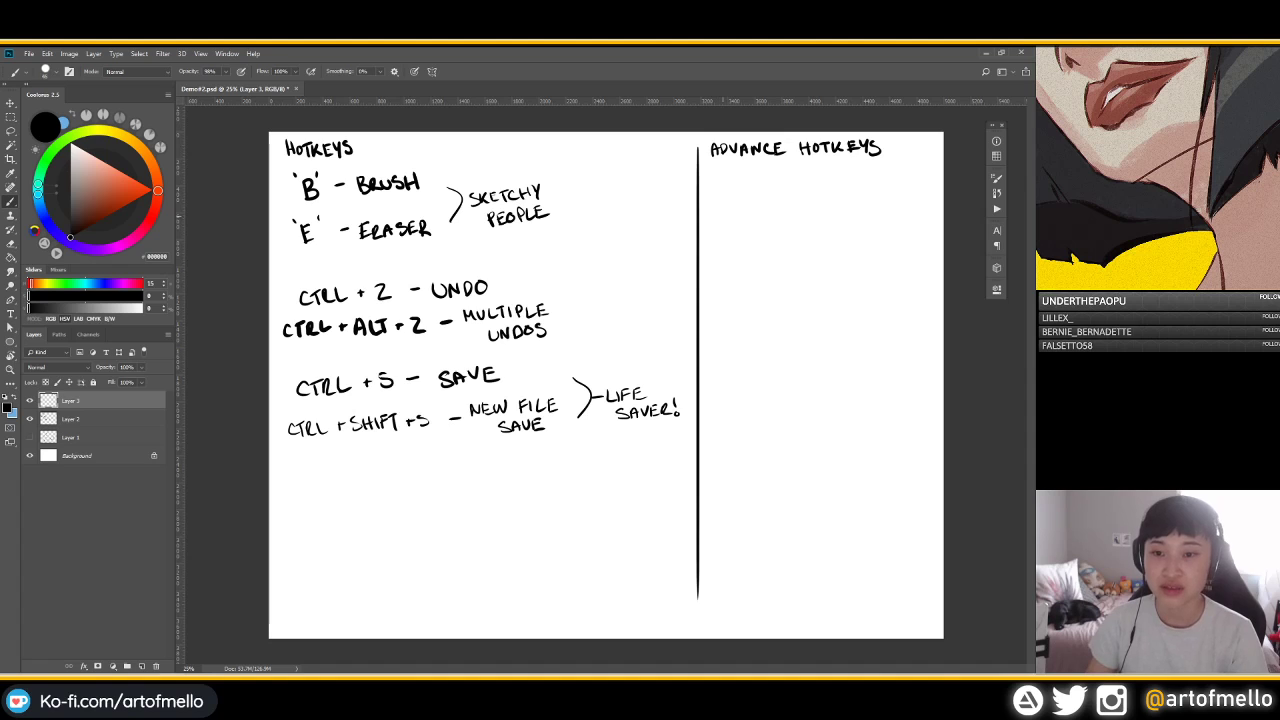
# Write the note "[" "]" - BRUSH SIZE beneath the "ADVANCE HOTKEYS" heading
pyautogui.moveTo(711, 175)
pyautogui.mouseDown()
pyautogui.moveTo(716, 195)
pyautogui.moveTo(733, 174)
pyautogui.mouseUp()
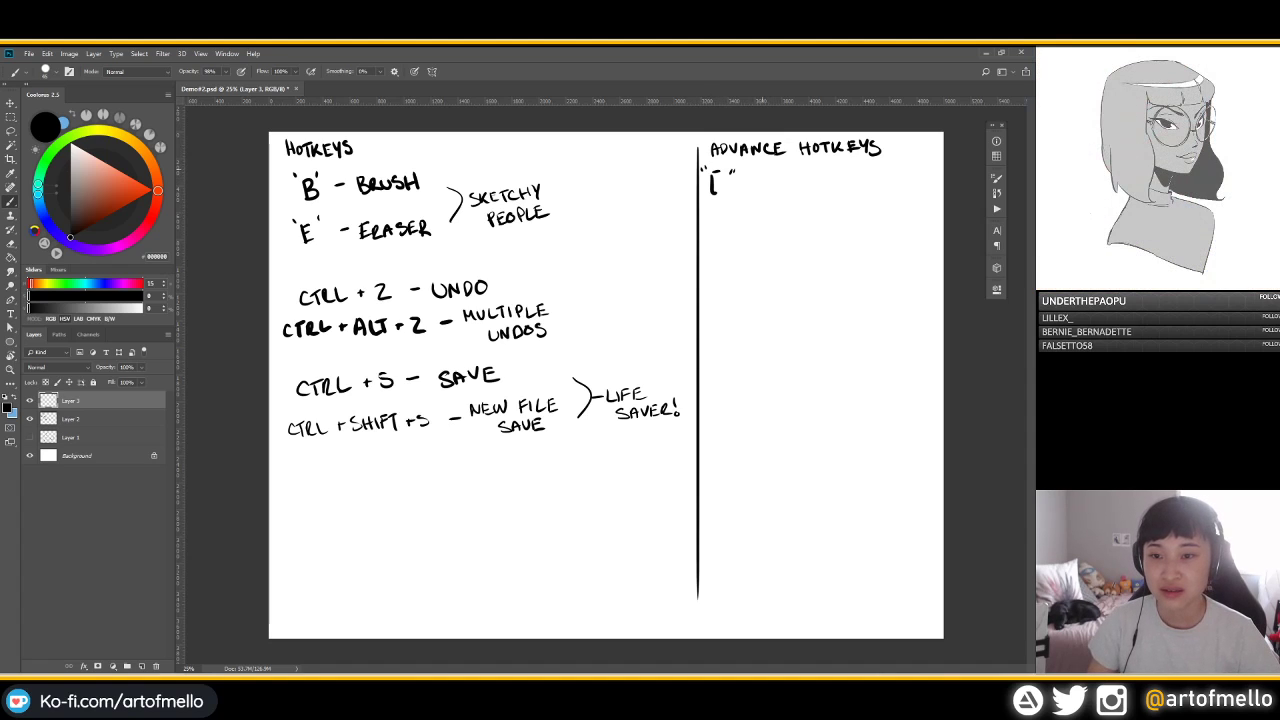
pyautogui.moveTo(769, 170); pyautogui.dragTo(771, 188)
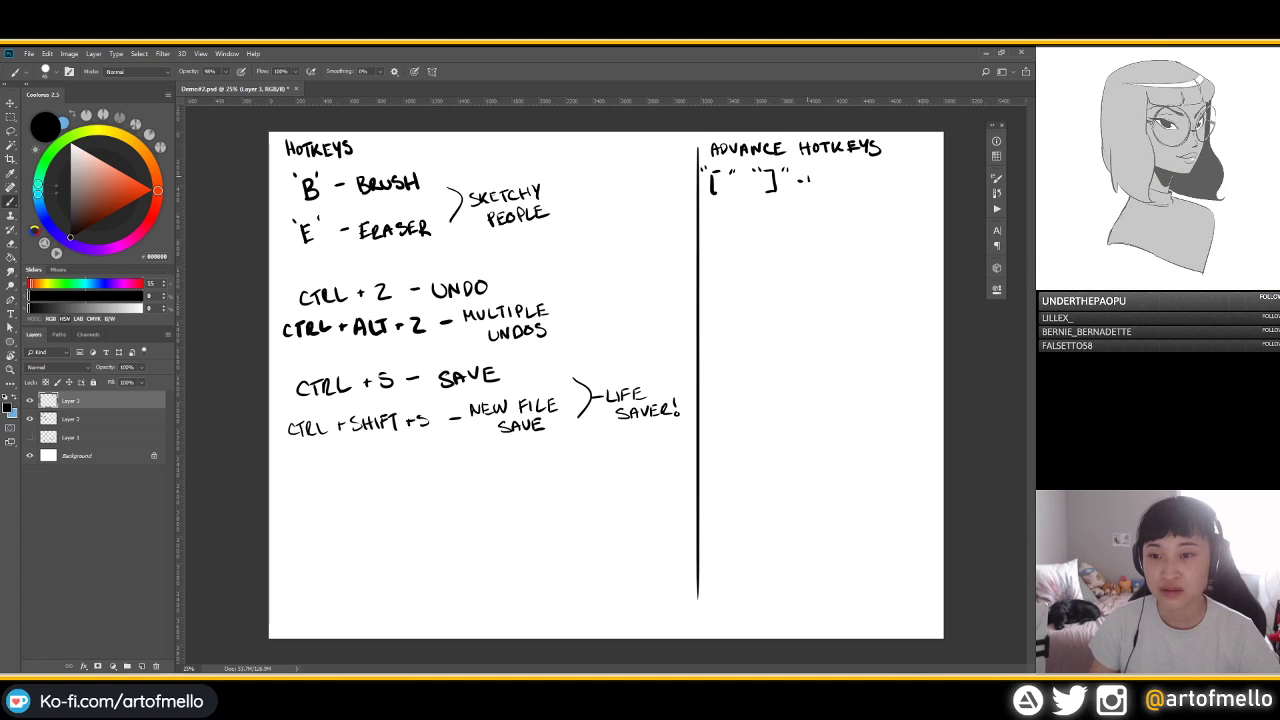
pyautogui.moveTo(809, 176); pyautogui.dragTo(850, 184)
pyautogui.moveTo(849, 178); pyautogui.dragTo(857, 177)
pyautogui.moveTo(857, 171)
pyautogui.mouseDown()
pyautogui.moveTo(857, 184)
pyautogui.moveTo(906, 182)
pyautogui.mouseUp()
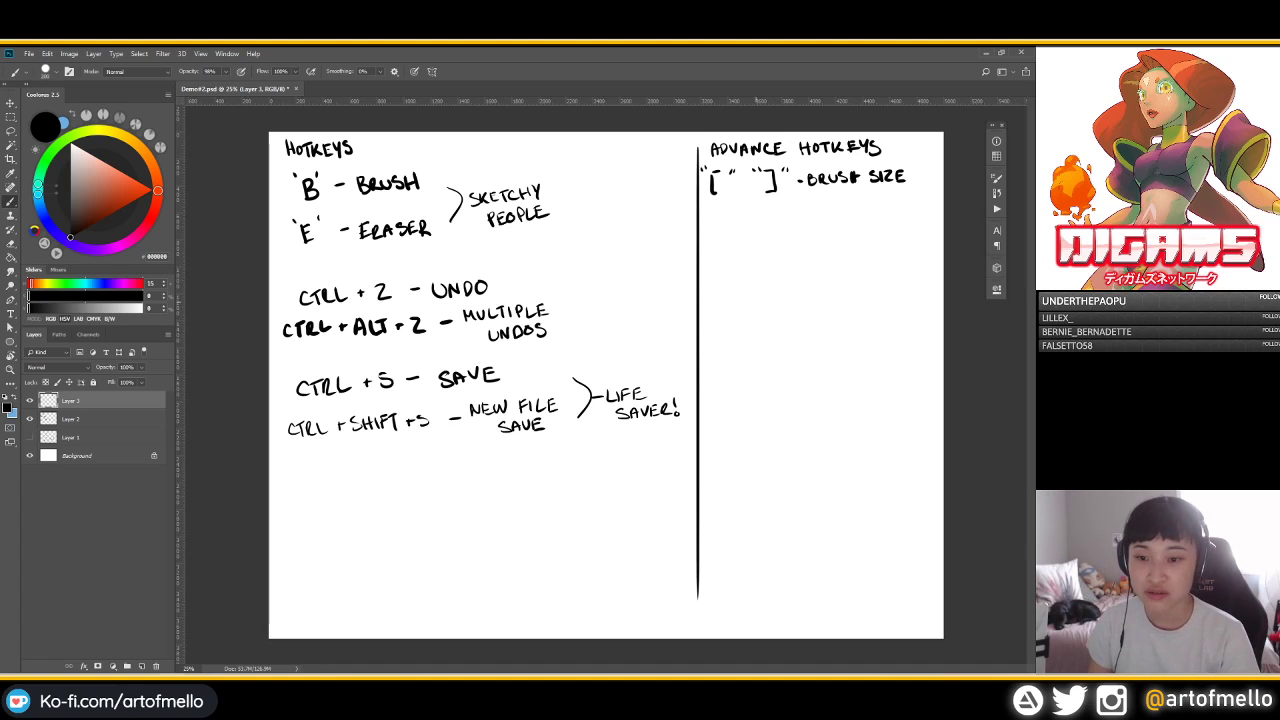
# Enlarge the brush tip in increments to a very large circle and reduce it again
pyautogui.press(']')
pyautogui.press(']')
pyautogui.press(']')
pyautogui.press(']')
pyautogui.press(']')
pyautogui.press(']')
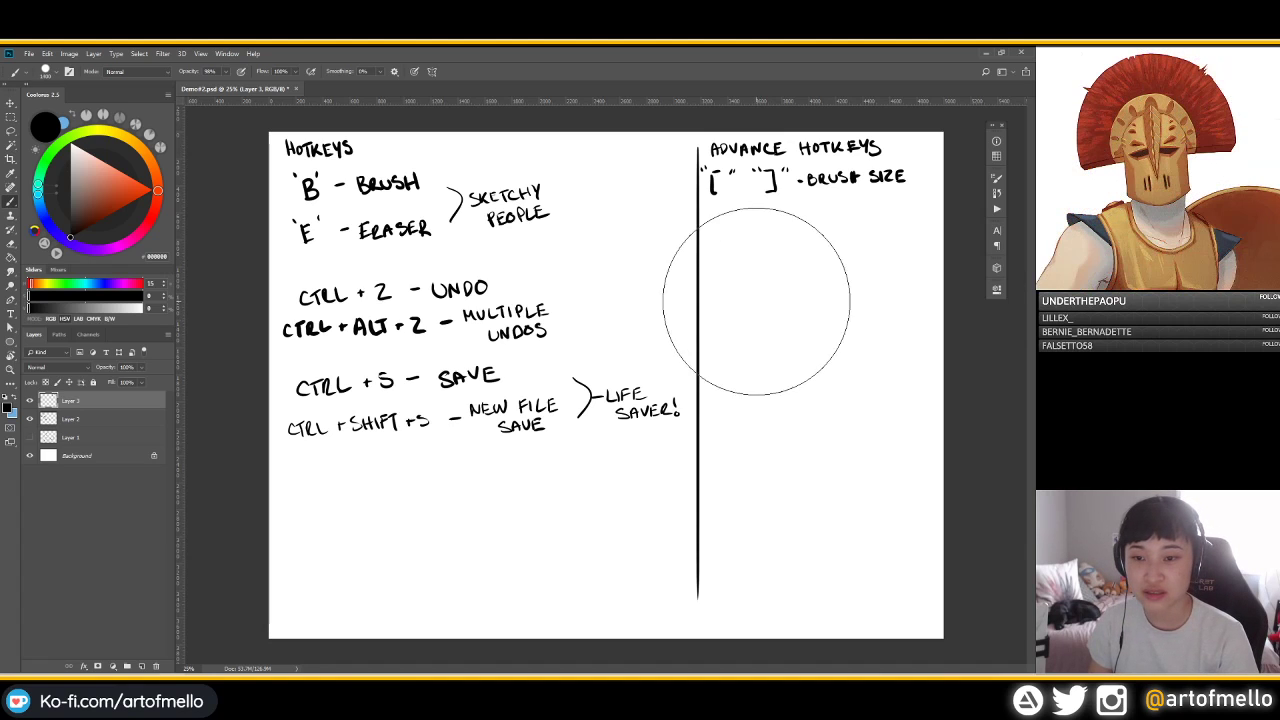
pyautogui.press('[')
pyautogui.press('[')
pyautogui.press('[')
pyautogui.press('[')
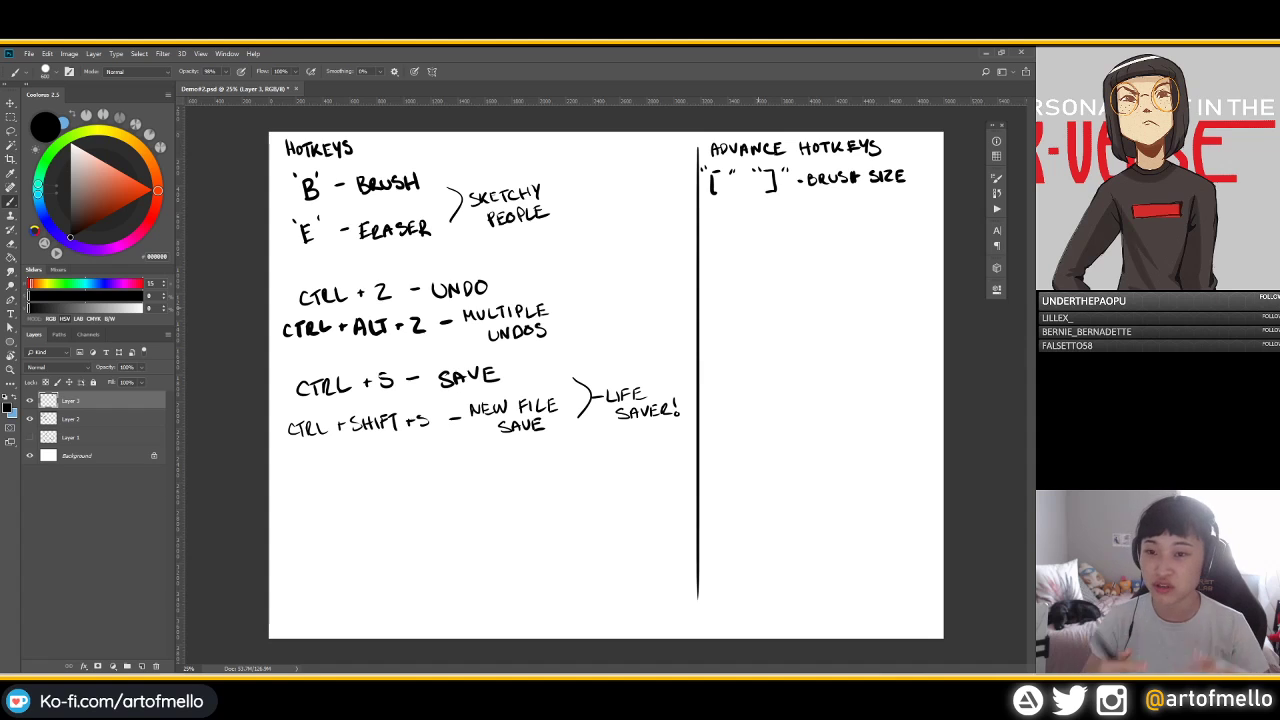
# Repeat the bracket-hotkey demonstration by increasing and decreasing the brush size several more times
pyautogui.press(']')
pyautogui.press(']')
pyautogui.press(']')
pyautogui.press(']')
pyautogui.press(']')
pyautogui.press(']')
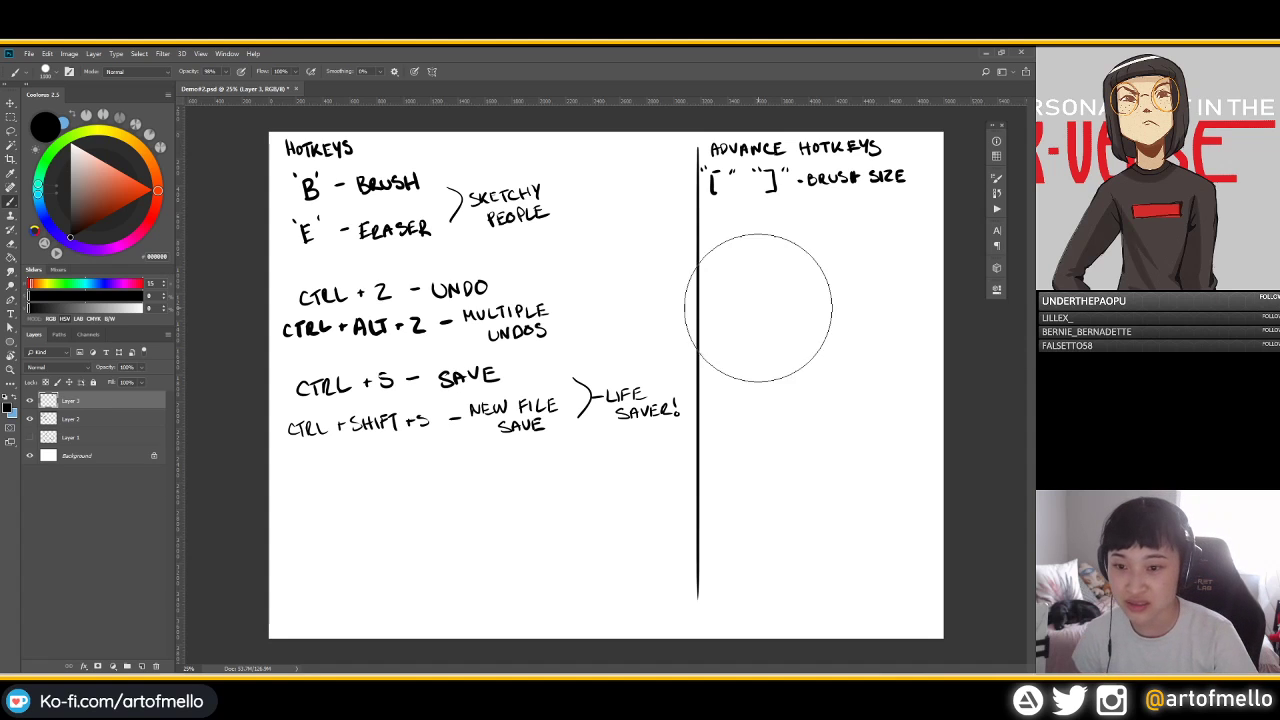
pyautogui.press('[')
pyautogui.press('[')
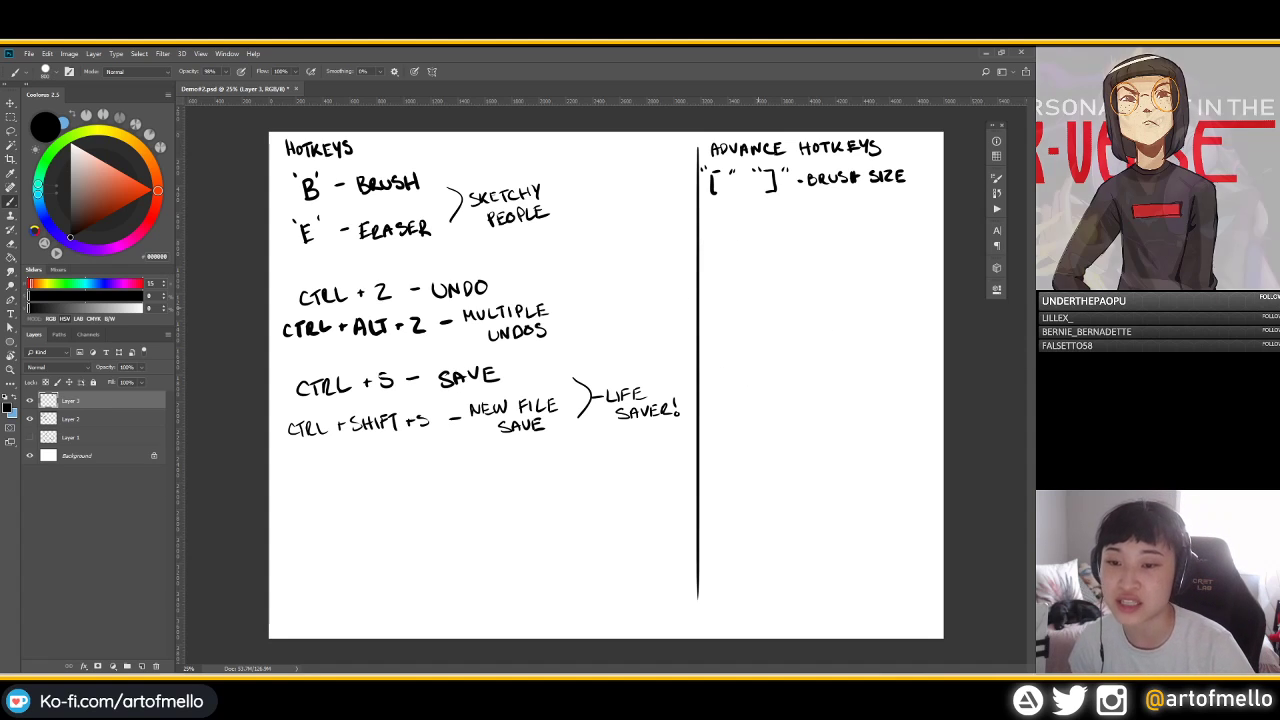
pyautogui.press(']')
pyautogui.press(']')
pyautogui.press(']')
pyautogui.press('[')
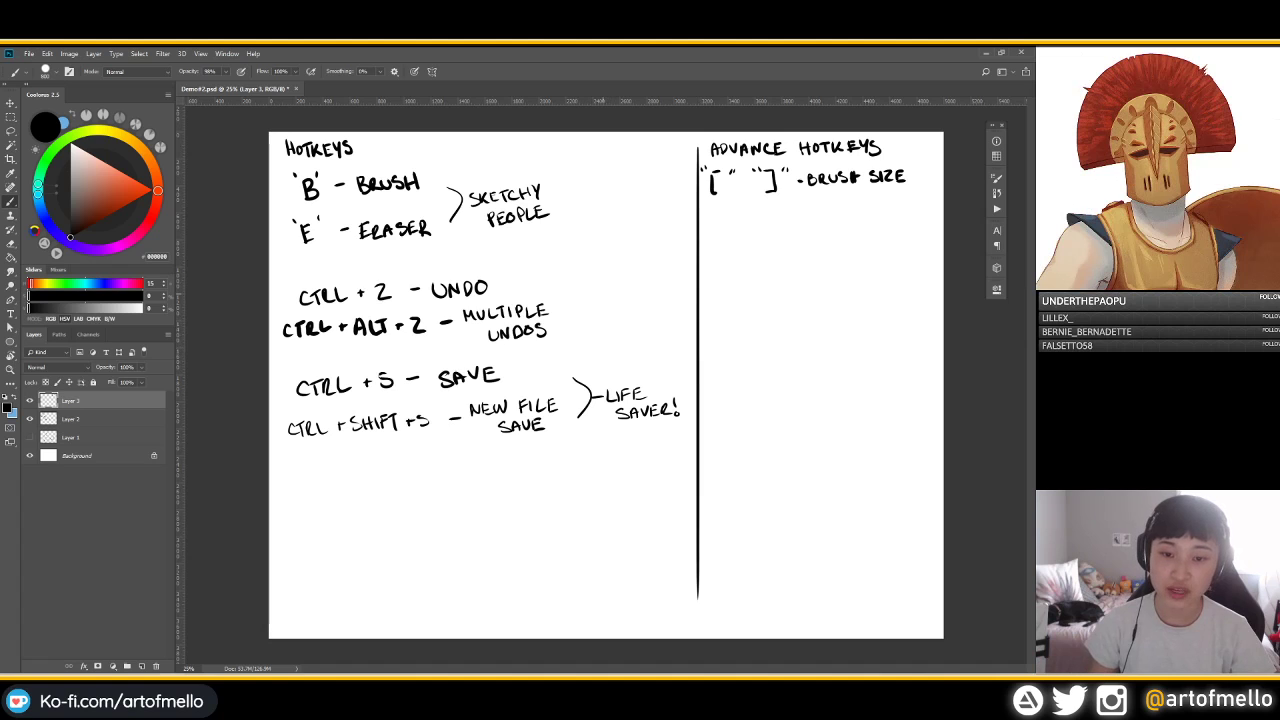
# Resize the brush interactively on the canvas, do the same with the eraser, and return to the brush
pyautogui.moveTo(618, 313)
pyautogui.mouseDown()
pyautogui.moveTo(600, 313)
pyautogui.moveTo(880, 313)
pyautogui.moveTo(572, 313)
pyautogui.moveTo(787, 313)
pyautogui.moveTo(616, 313)
pyautogui.moveTo(760, 313)
pyautogui.moveTo(690, 323)
pyautogui.mouseUp()
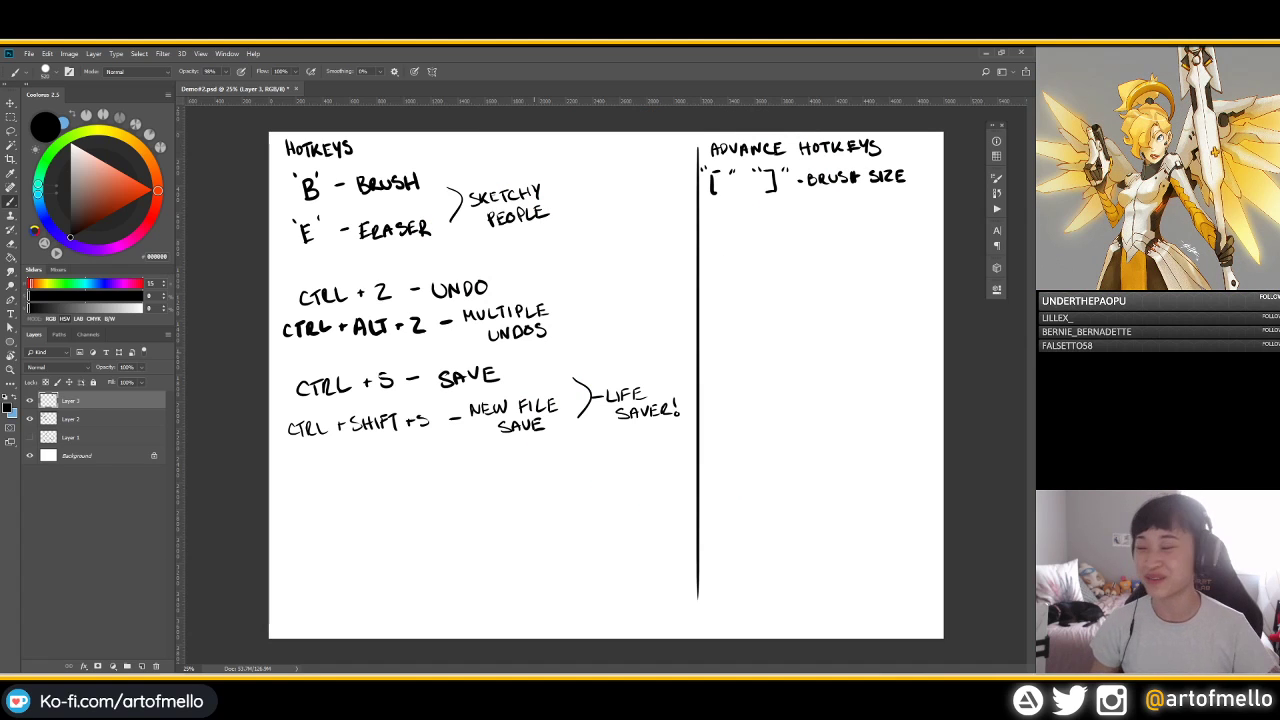
pyautogui.moveTo(595, 291)
pyautogui.mouseDown()
pyautogui.moveTo(928, 294)
pyautogui.moveTo(628, 294)
pyautogui.moveTo(825, 298)
pyautogui.mouseUp()
pyautogui.press('e')
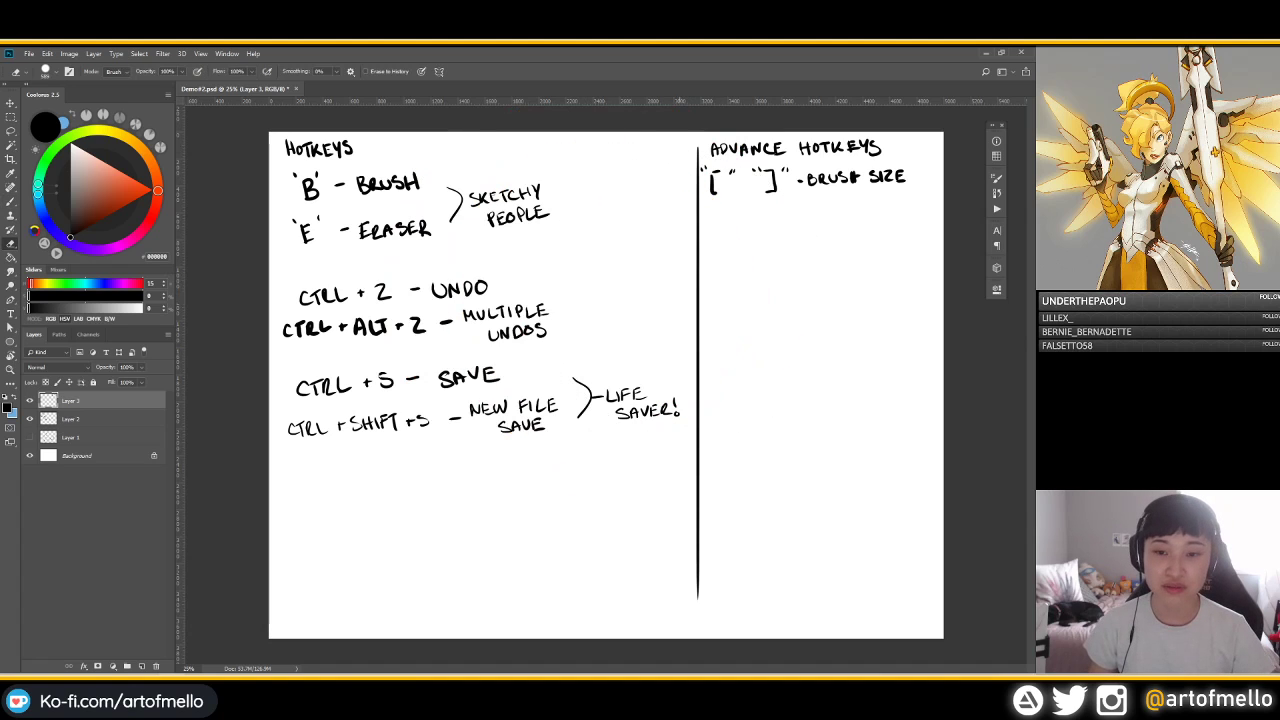
pyautogui.moveTo(673, 297)
pyautogui.mouseDown()
pyautogui.moveTo(593, 311)
pyautogui.moveTo(662, 296)
pyautogui.moveTo(568, 299)
pyautogui.moveTo(668, 287)
pyautogui.moveTo(662, 275)
pyautogui.moveTo(572, 285)
pyautogui.mouseUp()
pyautogui.press('b')
pyautogui.press('r')
pyautogui.press('b')
# Resize the brush tip interactively up to a very large circle and reduce it again, dismissing the brush preset picker
pyautogui.moveTo(701, 275)
pyautogui.mouseDown()
pyautogui.moveTo(612, 290)
pyautogui.moveTo(599, 340)
pyautogui.moveTo(562, 305)
pyautogui.moveTo(562, 318)
pyautogui.moveTo(562, 305)
pyautogui.moveTo(609, 335)
pyautogui.moveTo(606, 356)
pyautogui.moveTo(608, 333)
pyautogui.moveTo(604, 356)
pyautogui.mouseUp()
pyautogui.moveTo(562, 303)
pyautogui.mouseDown()
pyautogui.moveTo(562, 316)
pyautogui.moveTo(562, 303)
pyautogui.mouseUp()
pyautogui.rightClick(605, 322)
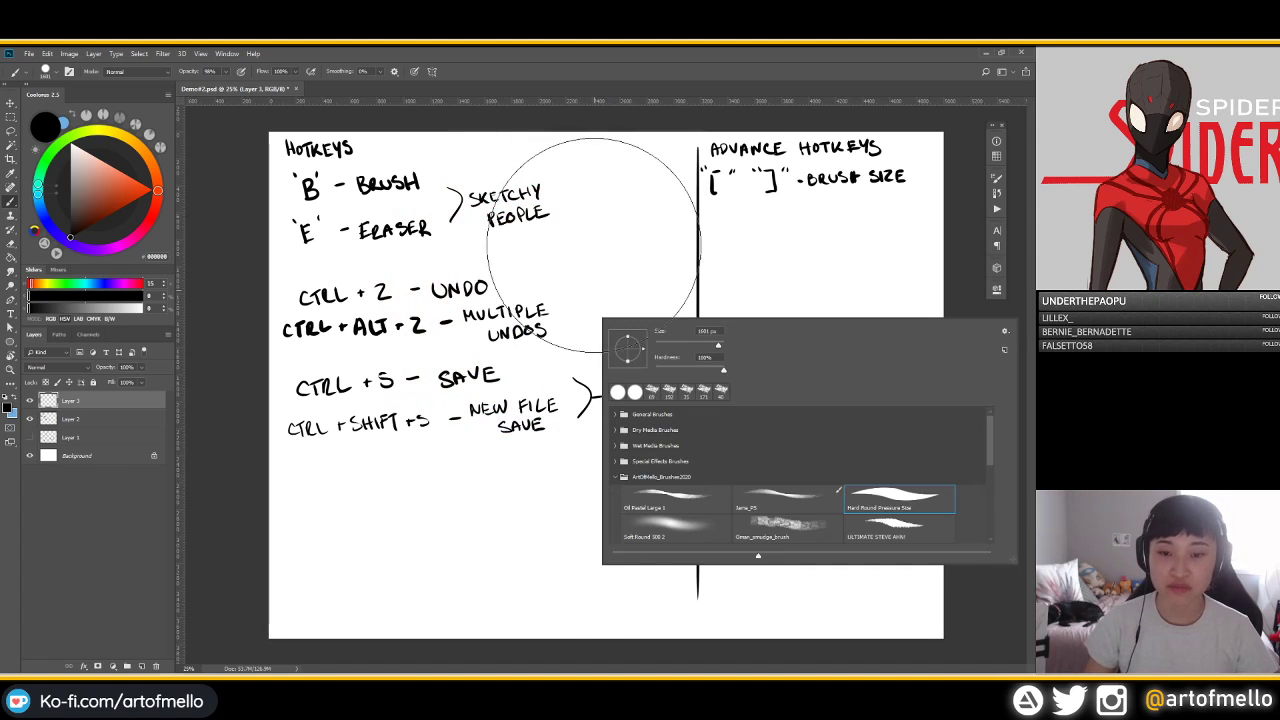
pyautogui.moveTo(609, 266); pyautogui.dragTo(600, 268)
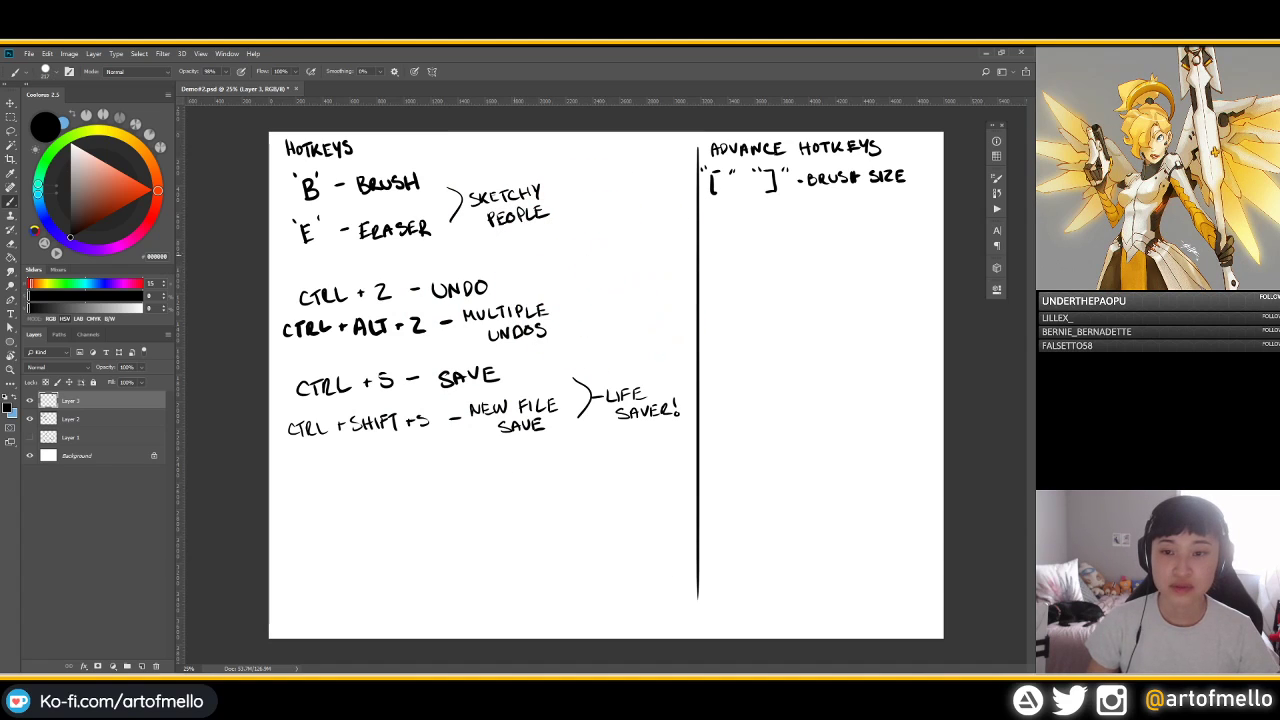
# Shrink the brush to writing size and write an underlined "OR" followed by "ALT + RIGHT-CLICK + DRAG" below the brush size note
pyautogui.moveTo(697, 234); pyautogui.dragTo(697, 234)
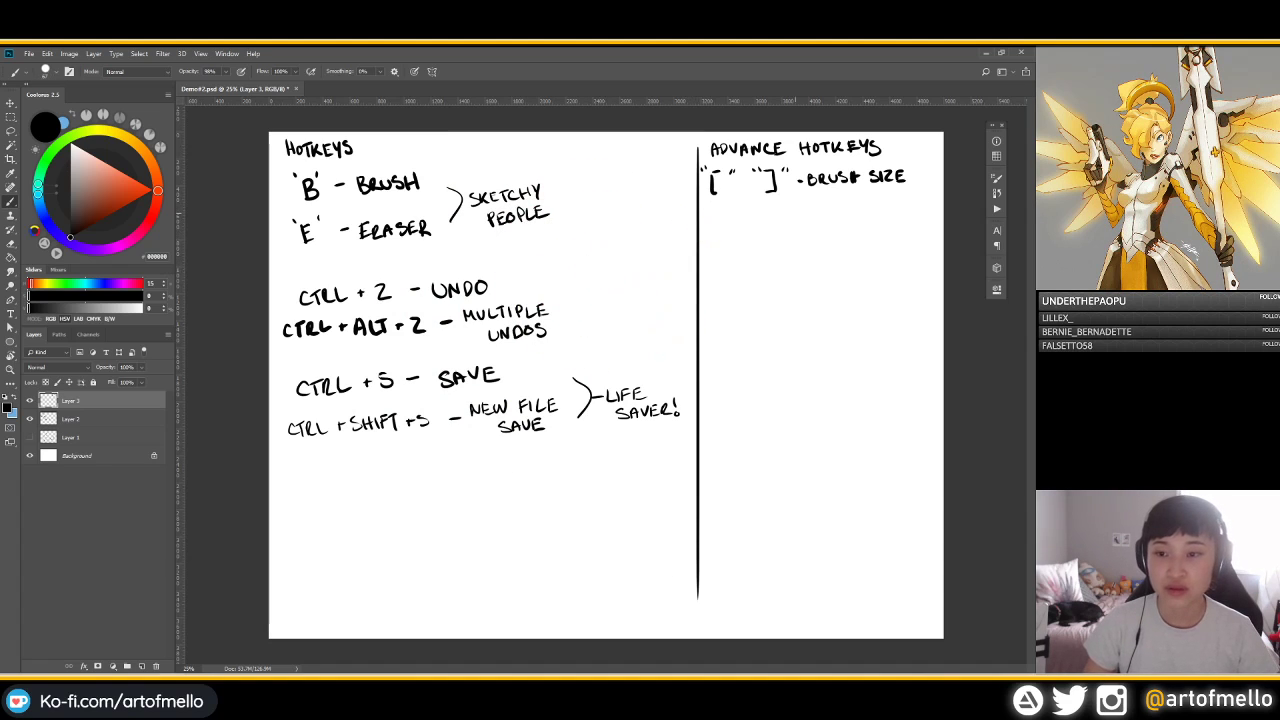
pyautogui.moveTo(797, 207); pyautogui.dragTo(808, 217)
pyautogui.moveTo(807, 206)
pyautogui.mouseDown()
pyautogui.moveTo(825, 224)
pyautogui.moveTo(718, 265)
pyautogui.moveTo(742, 251)
pyautogui.moveTo(735, 266)
pyautogui.moveTo(794, 264)
pyautogui.mouseUp()
pyautogui.moveTo(800, 250)
pyautogui.mouseDown()
pyautogui.moveTo(800, 263)
pyautogui.moveTo(847, 260)
pyautogui.mouseUp()
pyautogui.moveTo(858, 249); pyautogui.dragTo(858, 262)
pyautogui.moveTo(868, 248)
pyautogui.mouseDown()
pyautogui.moveTo(862, 258)
pyautogui.moveTo(884, 253)
pyautogui.mouseUp()
pyautogui.moveTo(890, 248)
pyautogui.mouseDown()
pyautogui.moveTo(890, 262)
pyautogui.moveTo(934, 266)
pyautogui.mouseUp()
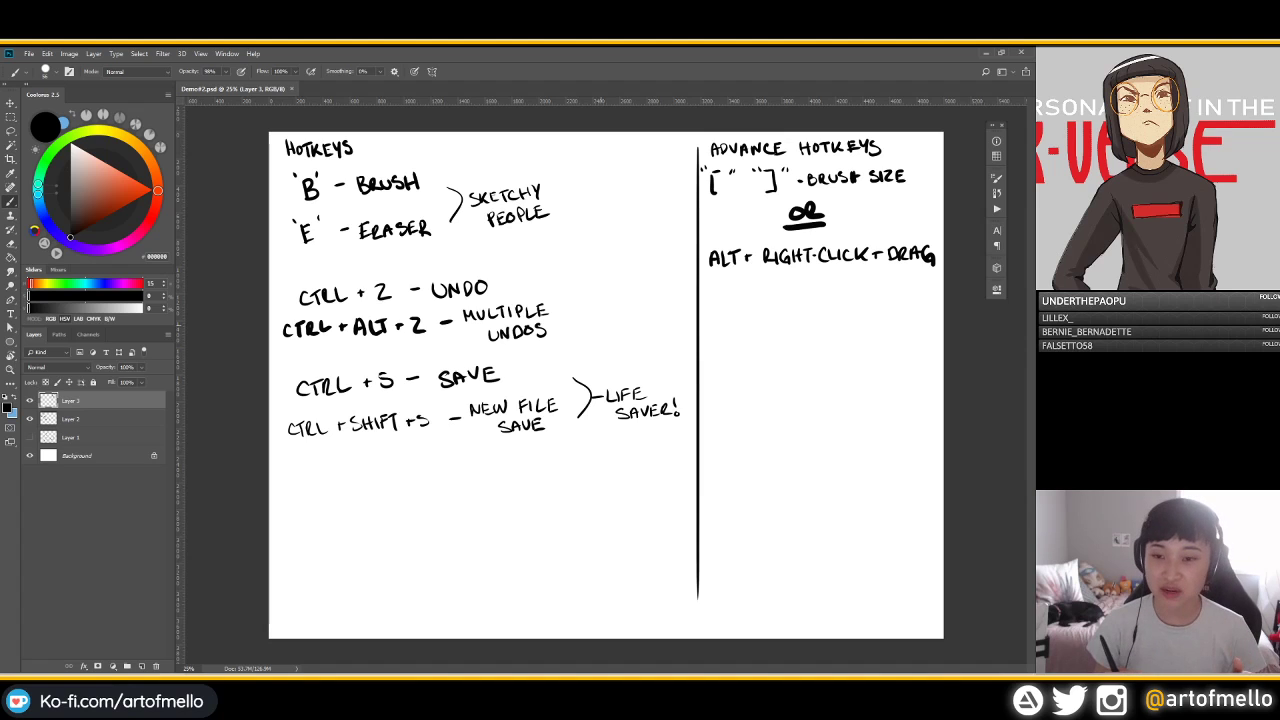
# Enlarge and shrink the brush tip interactively several times in the blank area between the notes and the divider
pyautogui.keyDown('alt'); pyautogui.rightClick(618, 311); pyautogui.keyUp('alt')
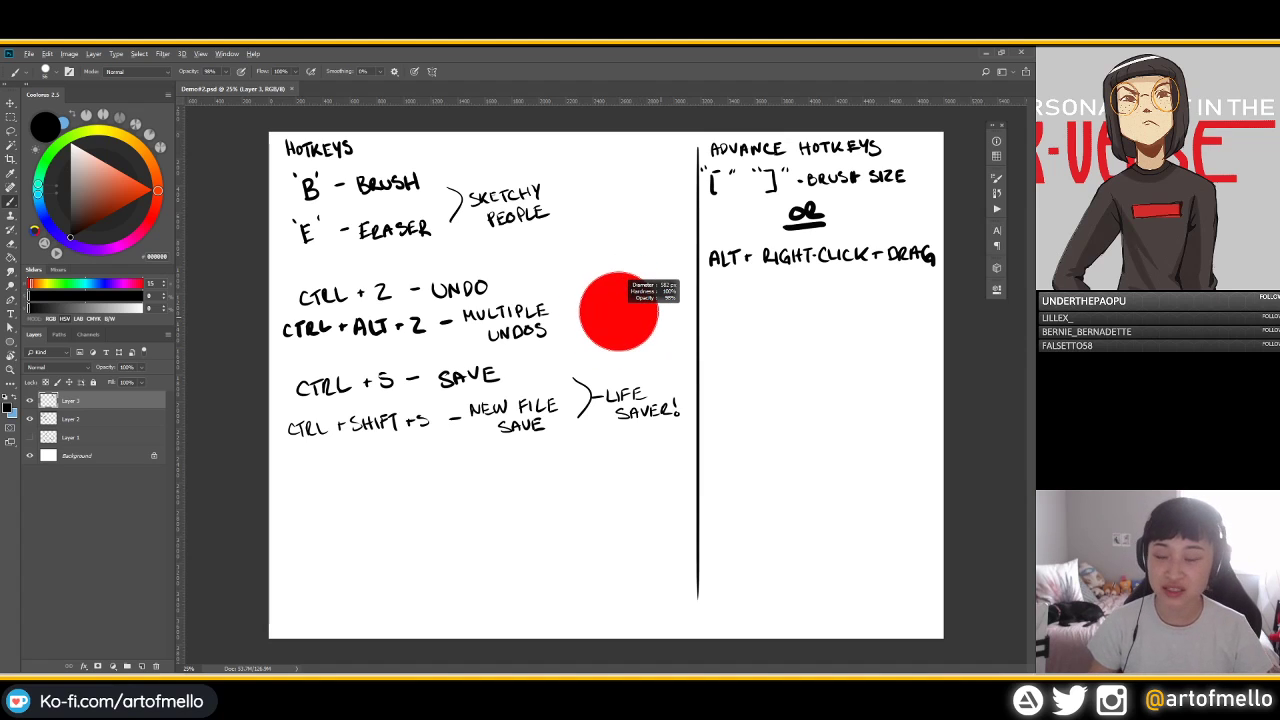
pyautogui.keyDown('alt'); pyautogui.rightClick(594, 289); pyautogui.keyUp('alt')
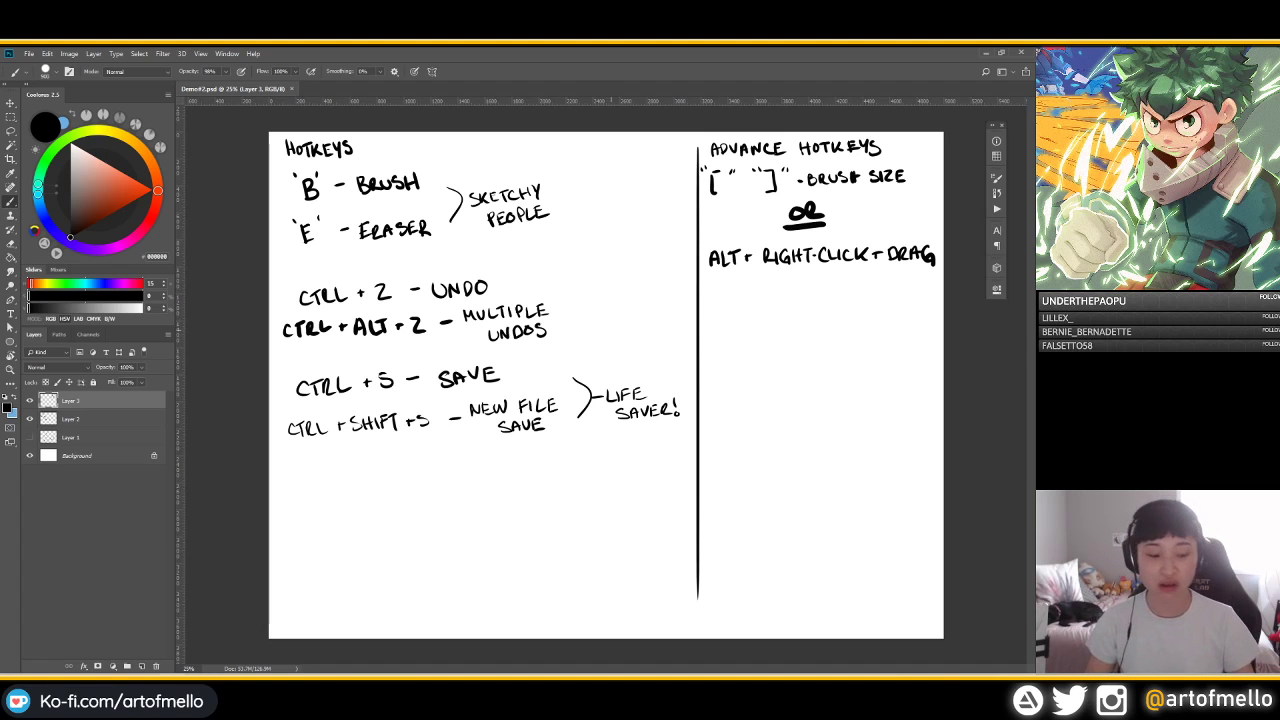
pyautogui.keyDown('alt'); pyautogui.rightClick(633, 328); pyautogui.keyUp('alt')
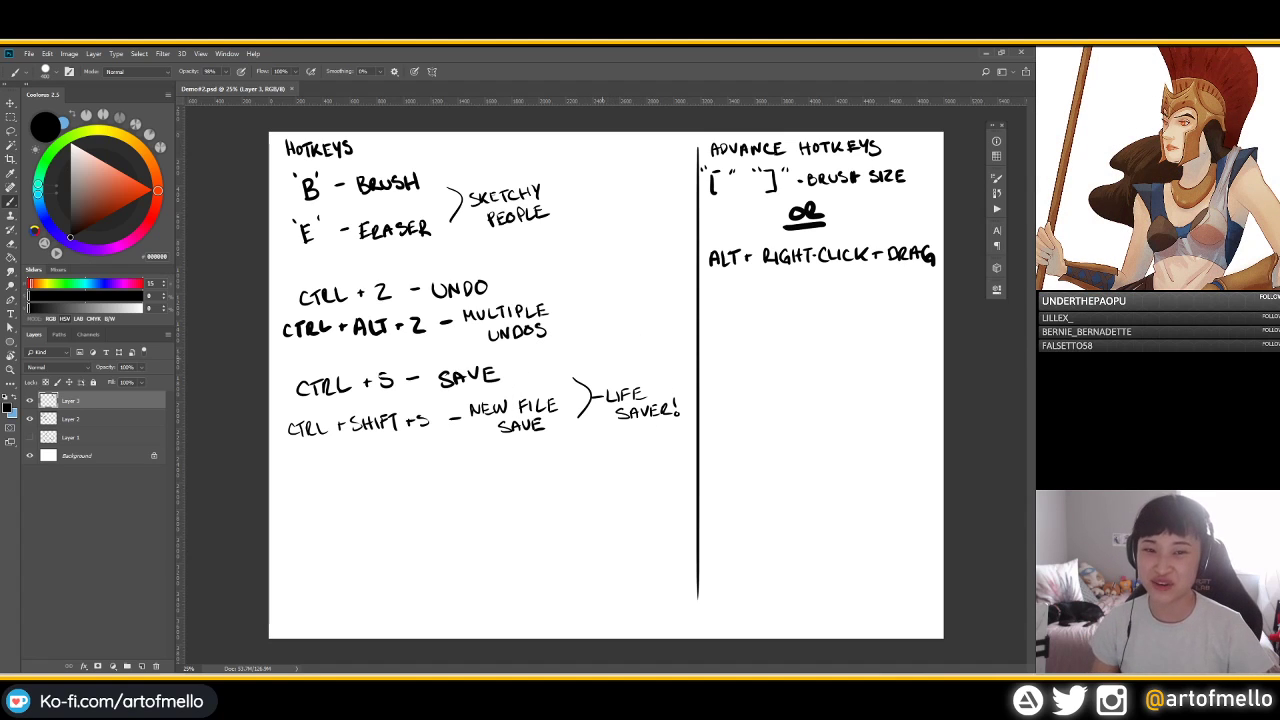
pyautogui.moveTo(570, 358); pyautogui.dragTo(669, 357)
pyautogui.moveTo(605, 354)
pyautogui.mouseDown()
pyautogui.moveTo(588, 354)
pyautogui.moveTo(637, 353)
pyautogui.moveTo(590, 332)
pyautogui.mouseUp()
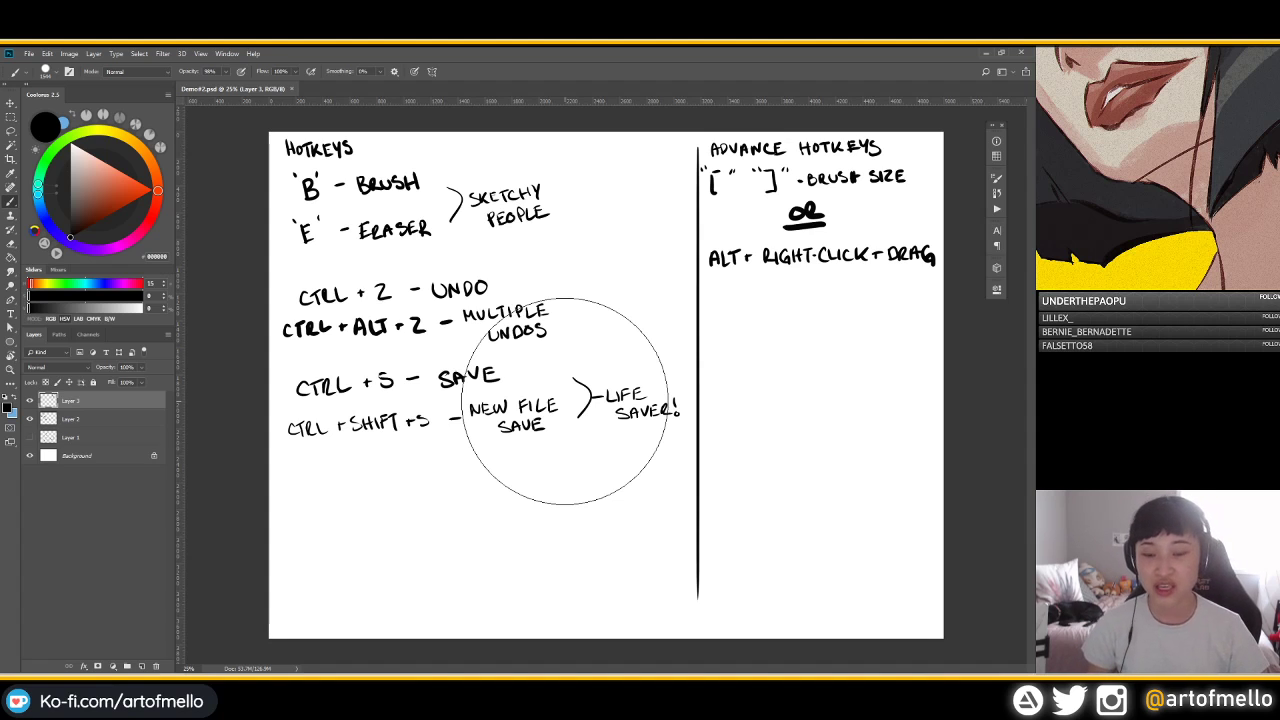
pyautogui.moveTo(697, 316)
pyautogui.mouseDown()
pyautogui.moveTo(603, 318)
pyautogui.moveTo(629, 324)
pyautogui.mouseUp()
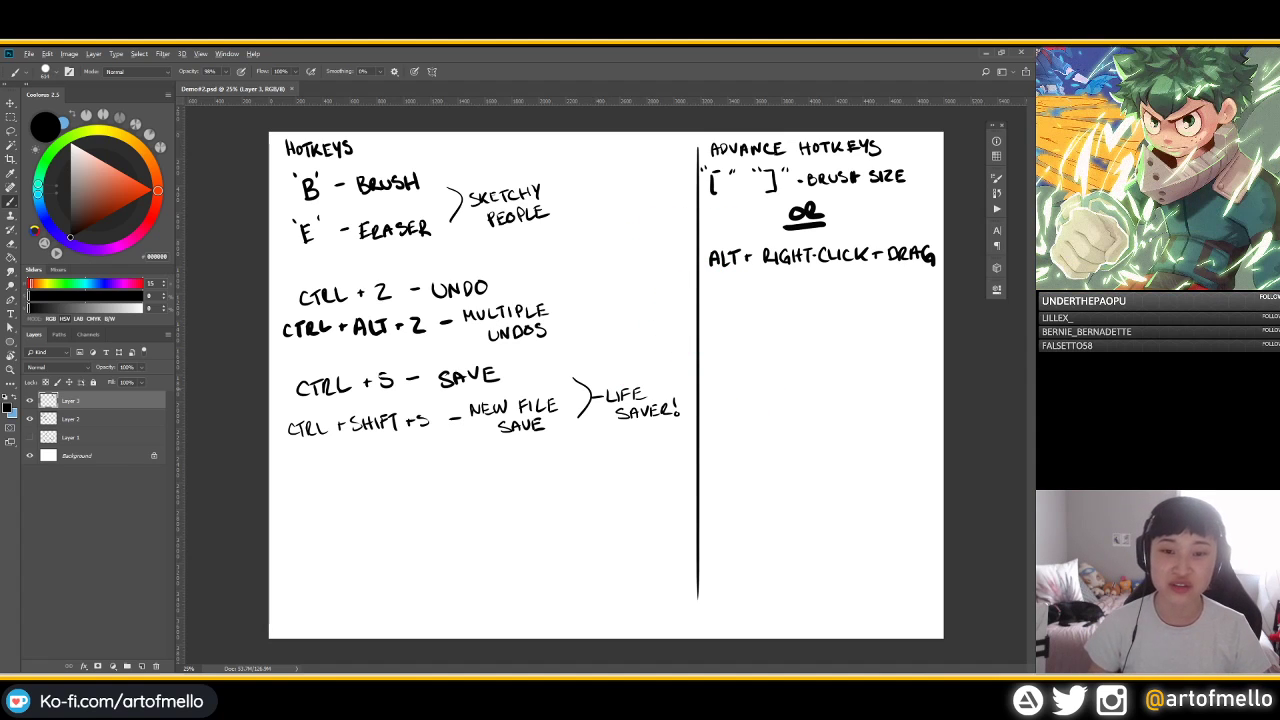
pyautogui.moveTo(594, 380); pyautogui.dragTo(596, 375)
# Try the Oil Pastel Large 1 brush preset, resize its tip, and undo the last action
pyautogui.rightClick(596, 373)
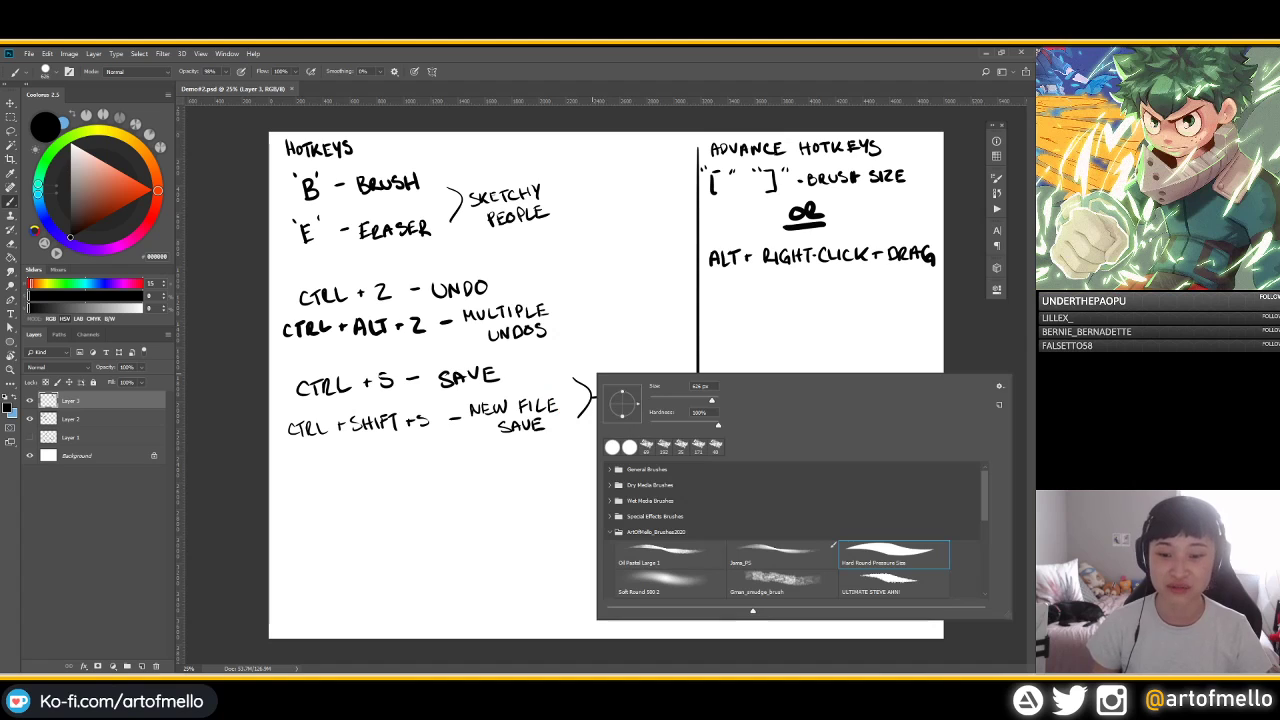
pyautogui.click(670, 555)
pyautogui.moveTo(726, 262); pyautogui.dragTo(770, 265)
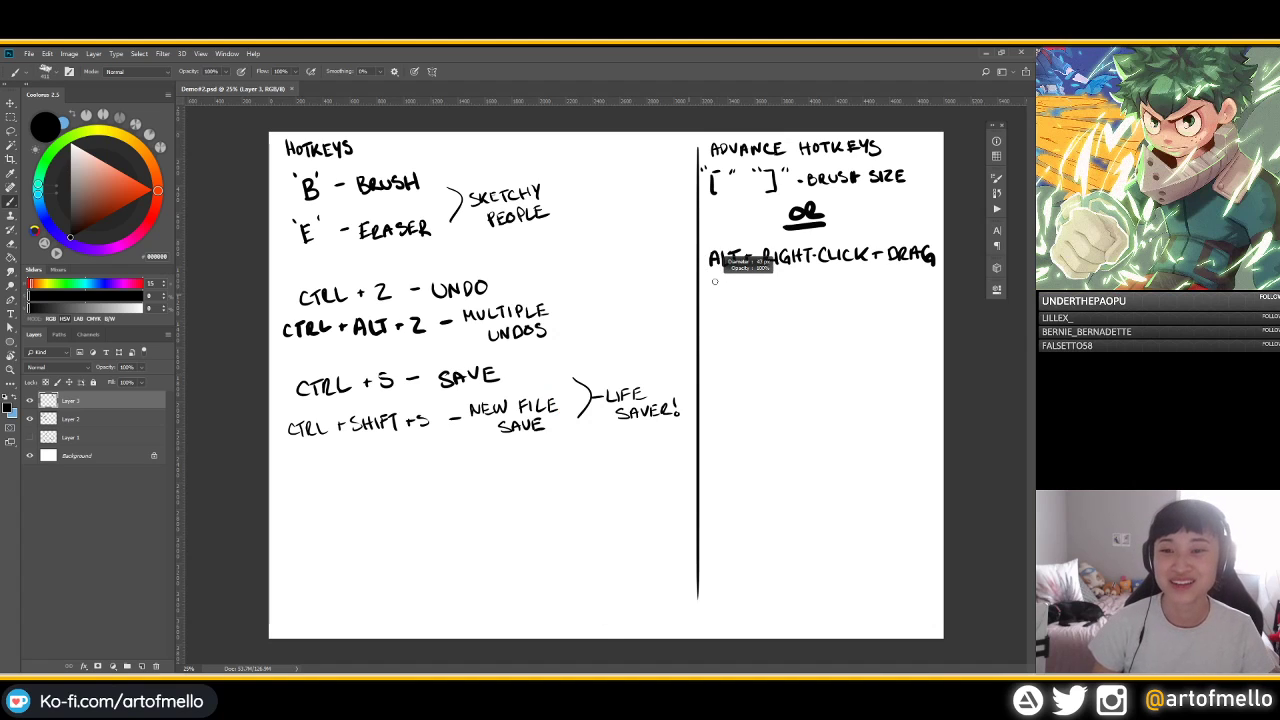
pyautogui.hotkey('ctrl', 'z')
# Select the Hard Round Pressure Size brush preset again and enlarge its tip
pyautogui.rightClick(687, 293)
pyautogui.click(914, 474)
pyautogui.moveTo(625, 294)
pyautogui.mouseDown()
pyautogui.moveTo(684, 294)
pyautogui.moveTo(668, 294)
pyautogui.mouseUp()
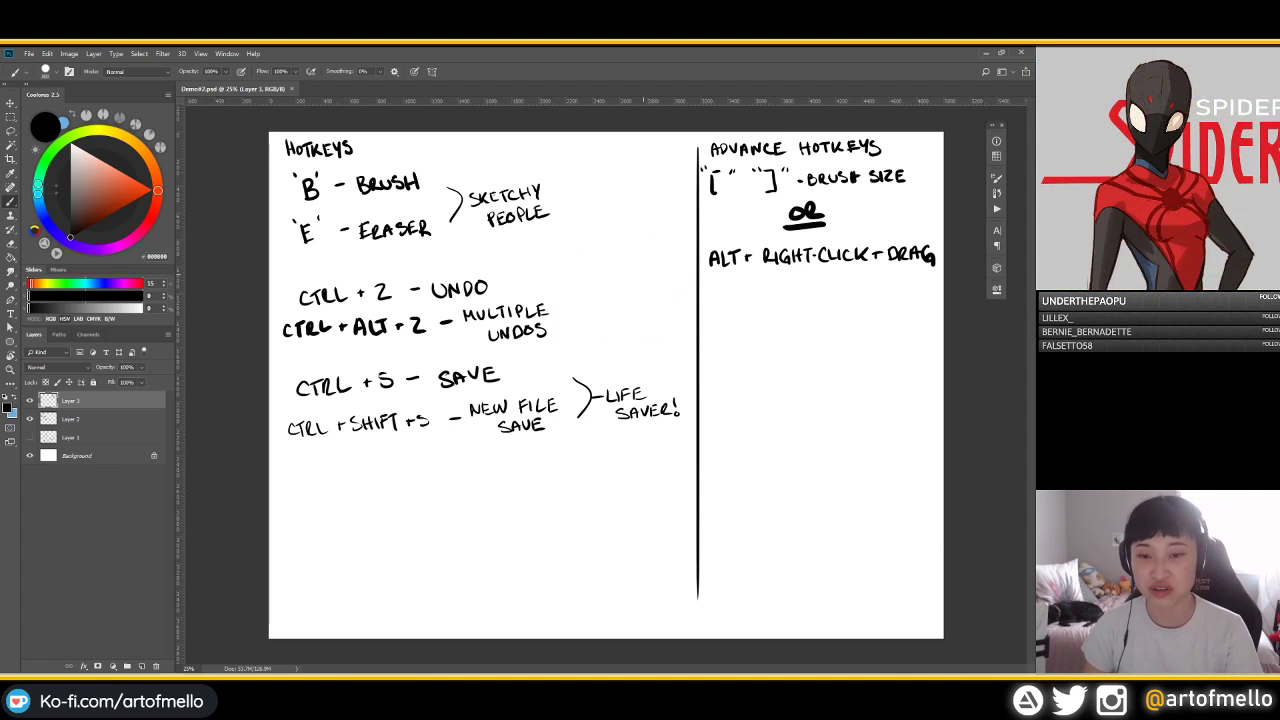
pyautogui.press(']')
pyautogui.rightClick(642, 272)
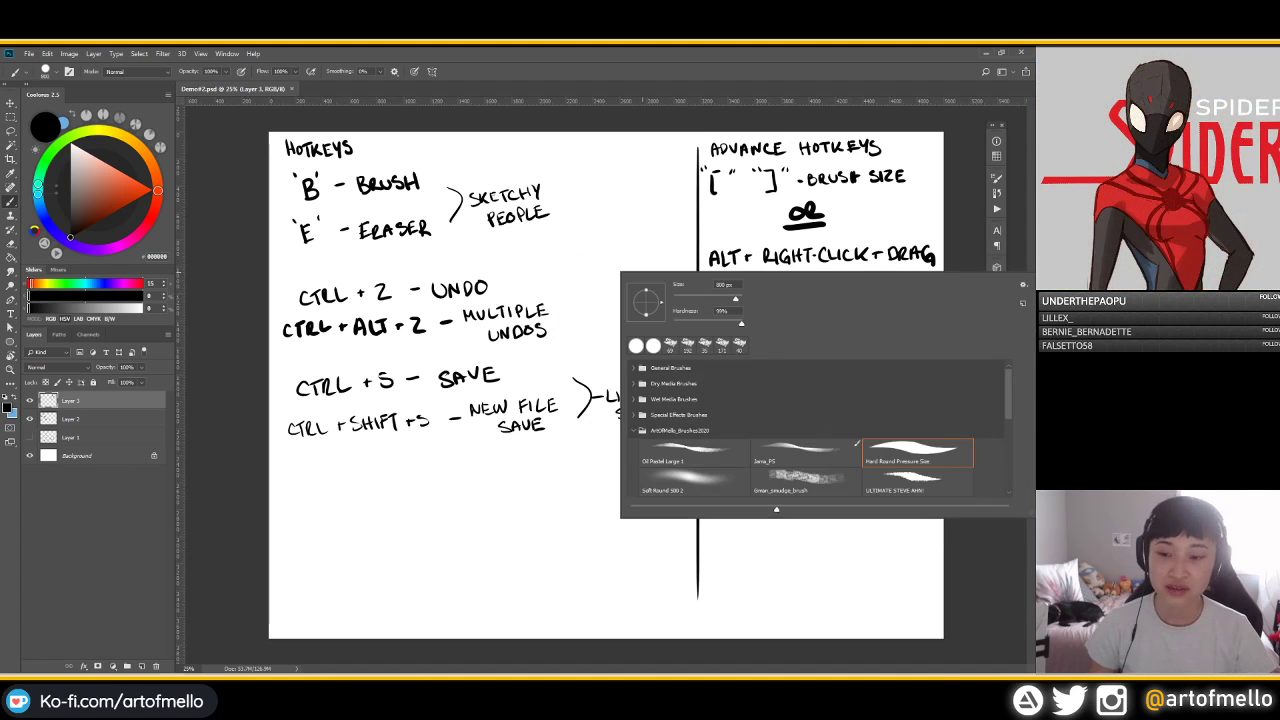
pyautogui.press('Escape')
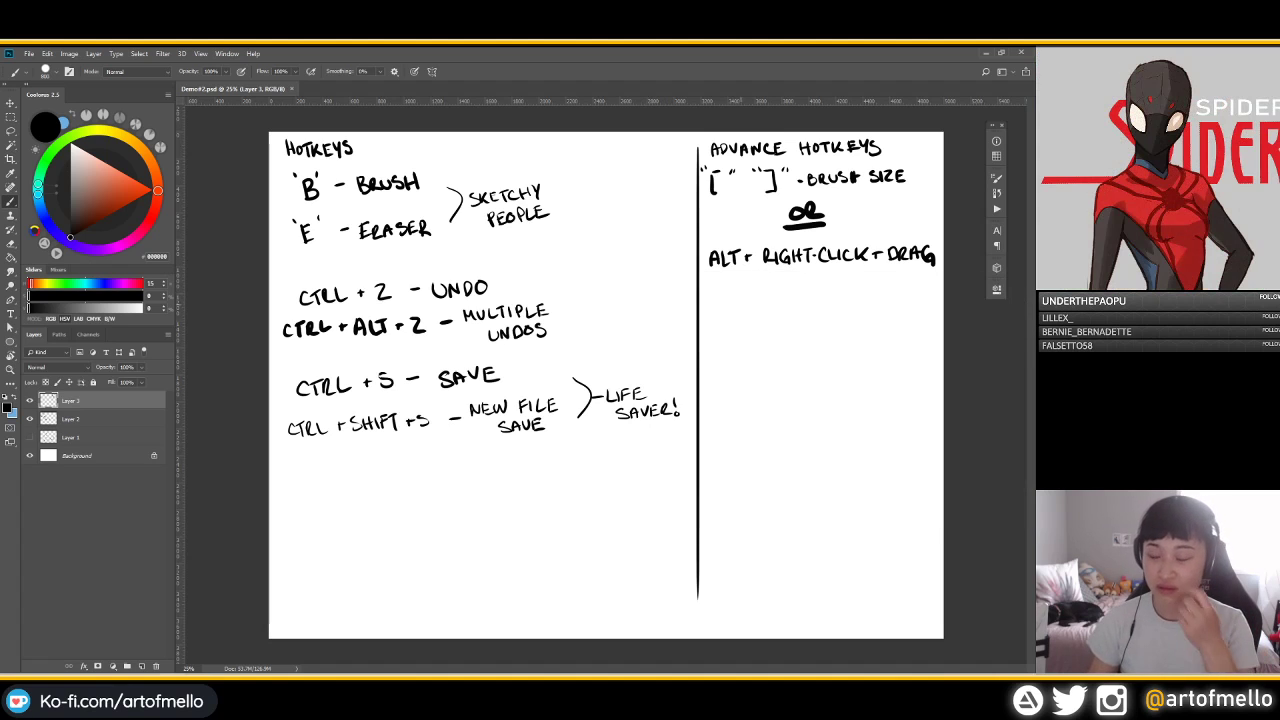
# Reduce the brush to 70 px and underline the "ADVANCE HOTKEYS" heading
pyautogui.moveTo(786, 298); pyautogui.dragTo(757, 303)
pyautogui.moveTo(707, 160); pyautogui.dragTo(880, 159)
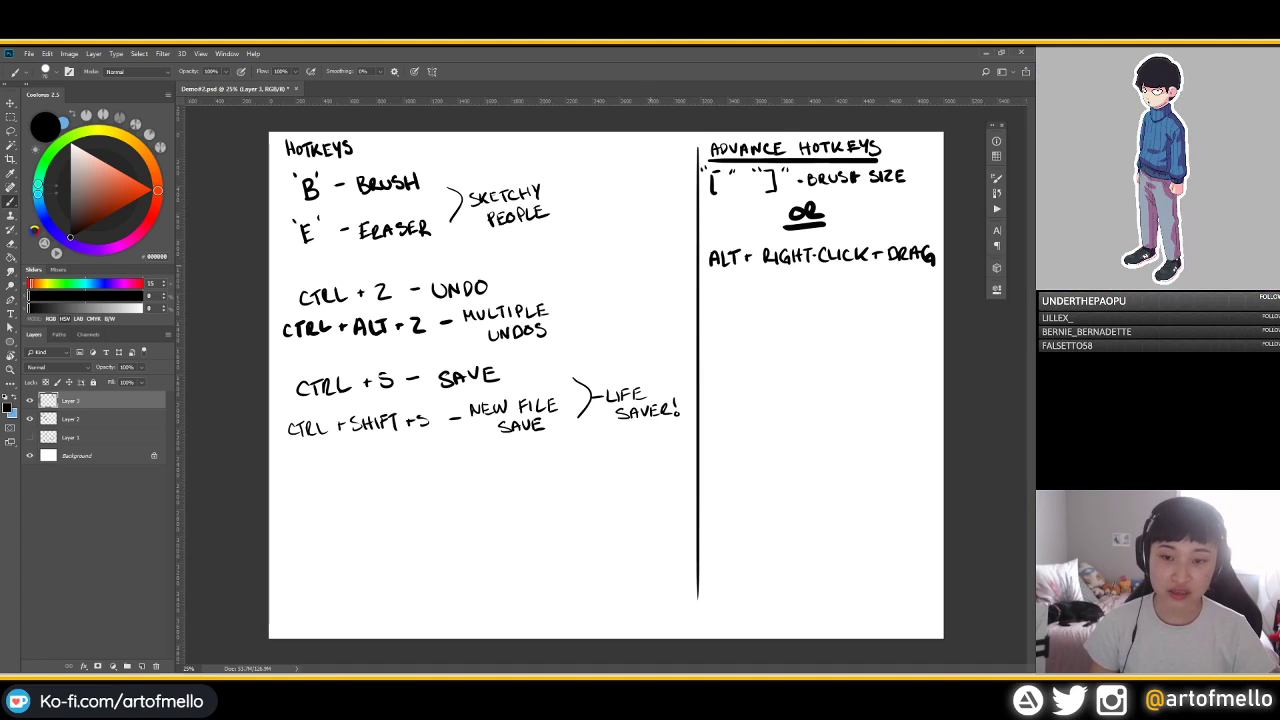
# Try several brush presets, including Soft Round 500 2 and Pencil - Thick 1, and return to Hard Round Pressure Size
pyautogui.rightClick(660, 291)
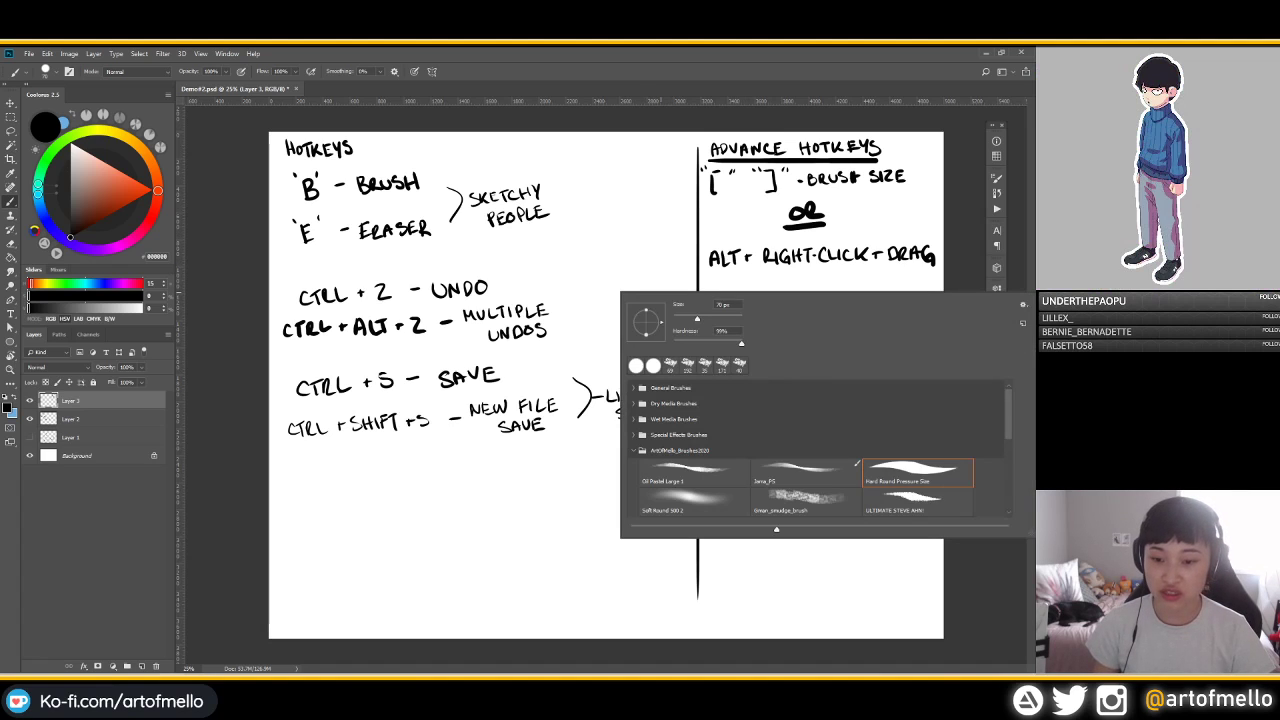
pyautogui.click(694, 473)
pyautogui.click(694, 502)
pyautogui.scroll(-3, 694, 490)
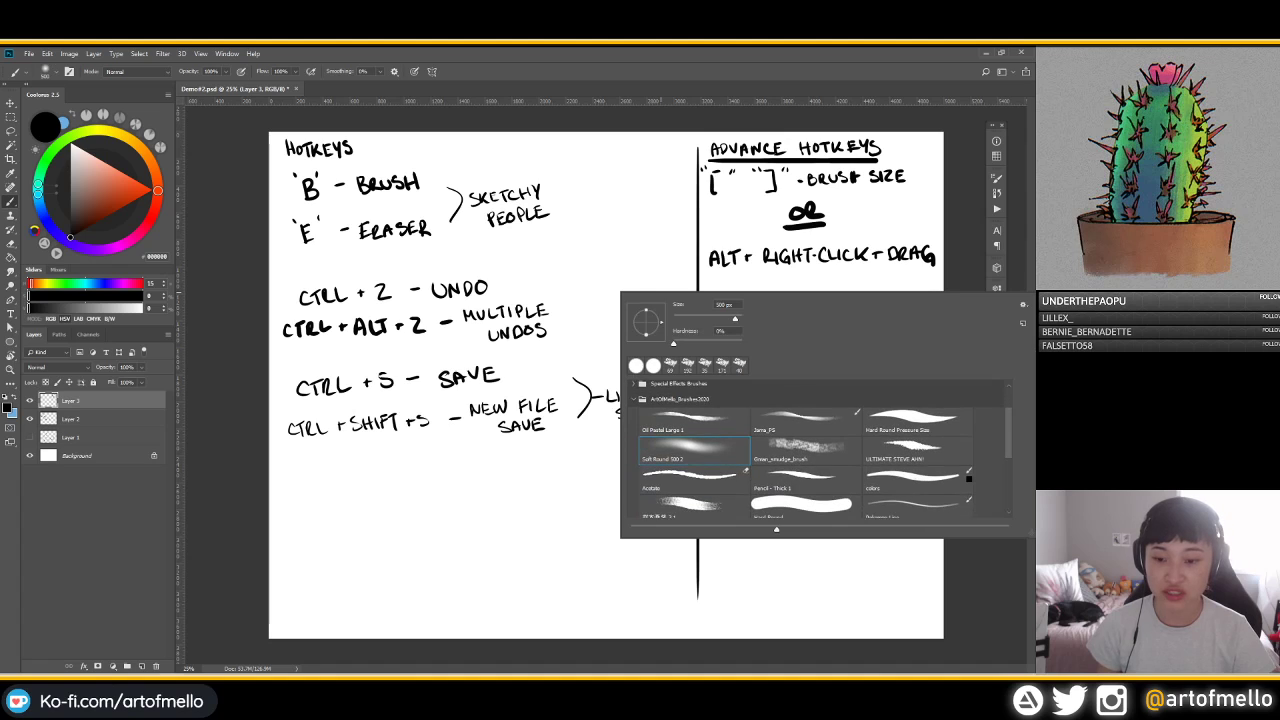
pyautogui.click(694, 504)
pyautogui.click(806, 473)
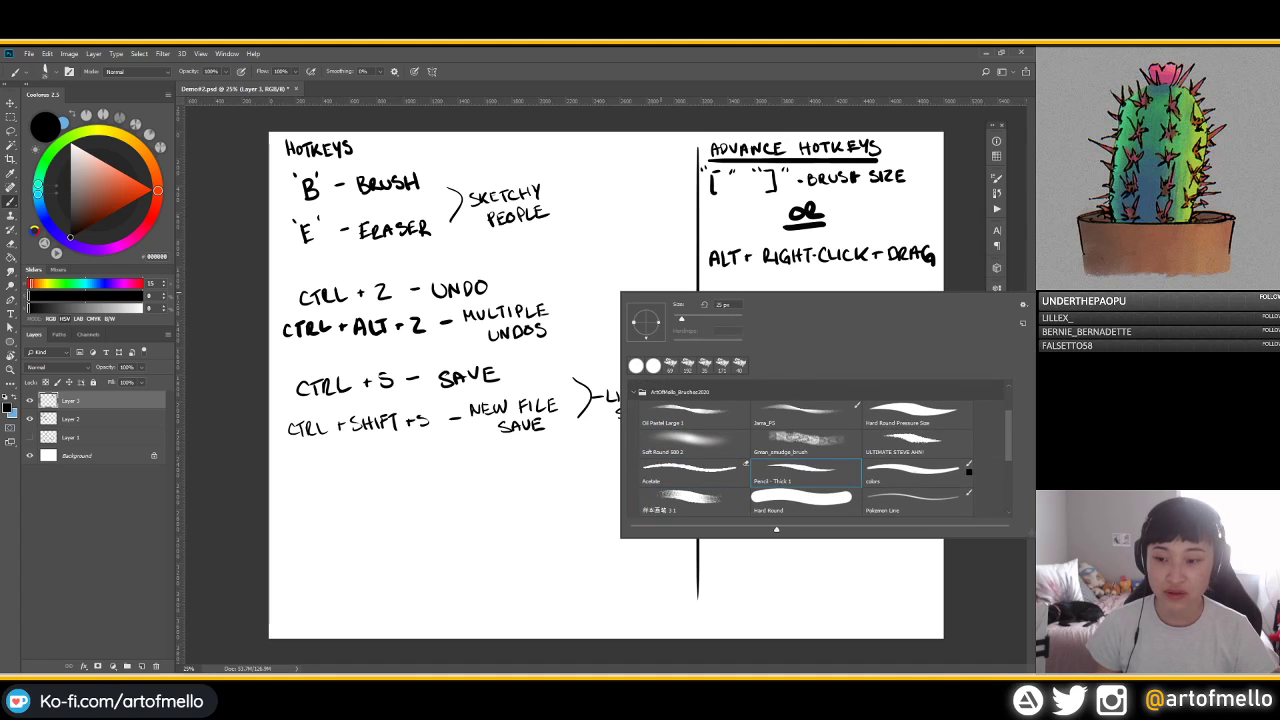
pyautogui.click(917, 415)
pyautogui.press('Escape')
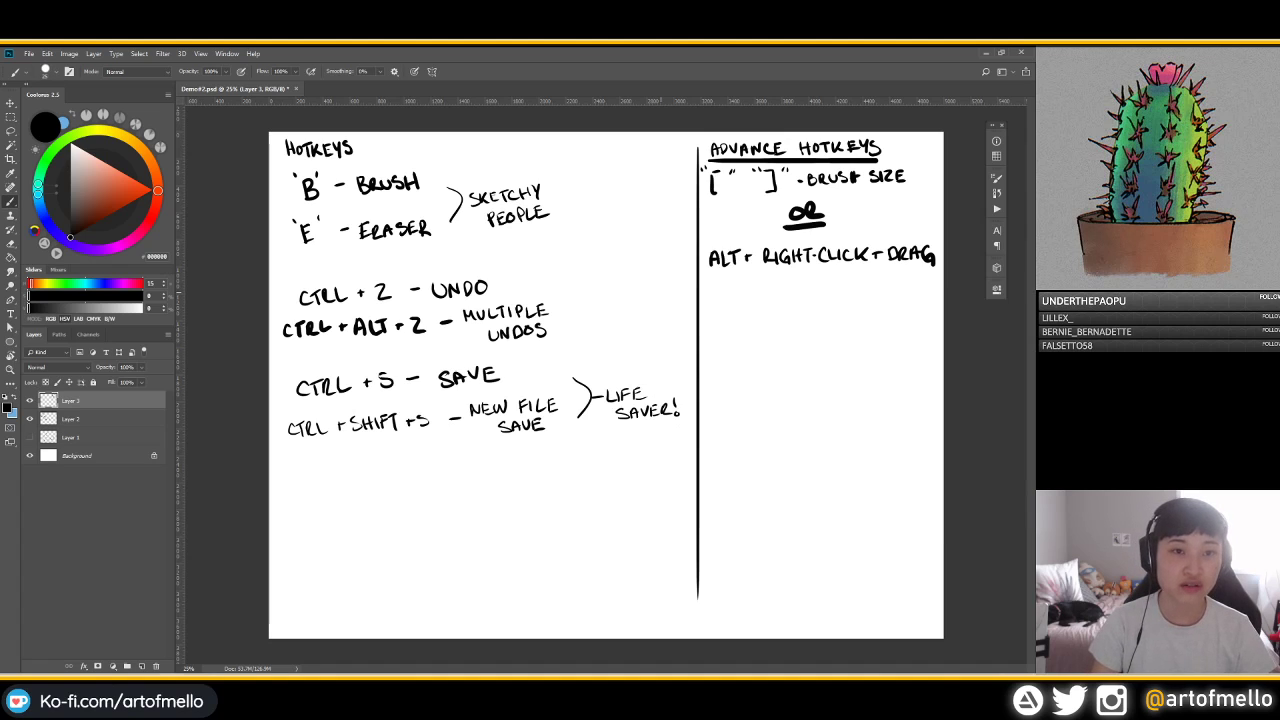
# Examine the brush preset list and the brush tip options in Brush Settings, and close them
pyautogui.click(54, 72)
pyautogui.press('Escape')
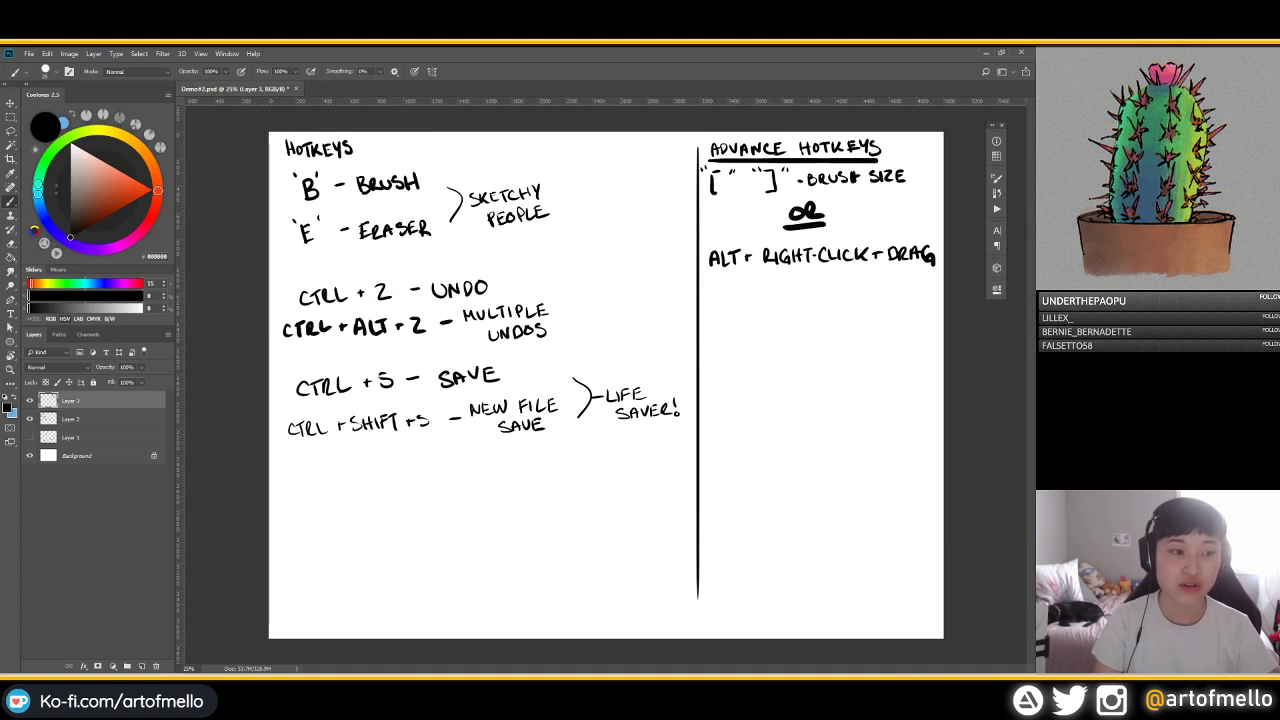
pyautogui.click(996, 177)
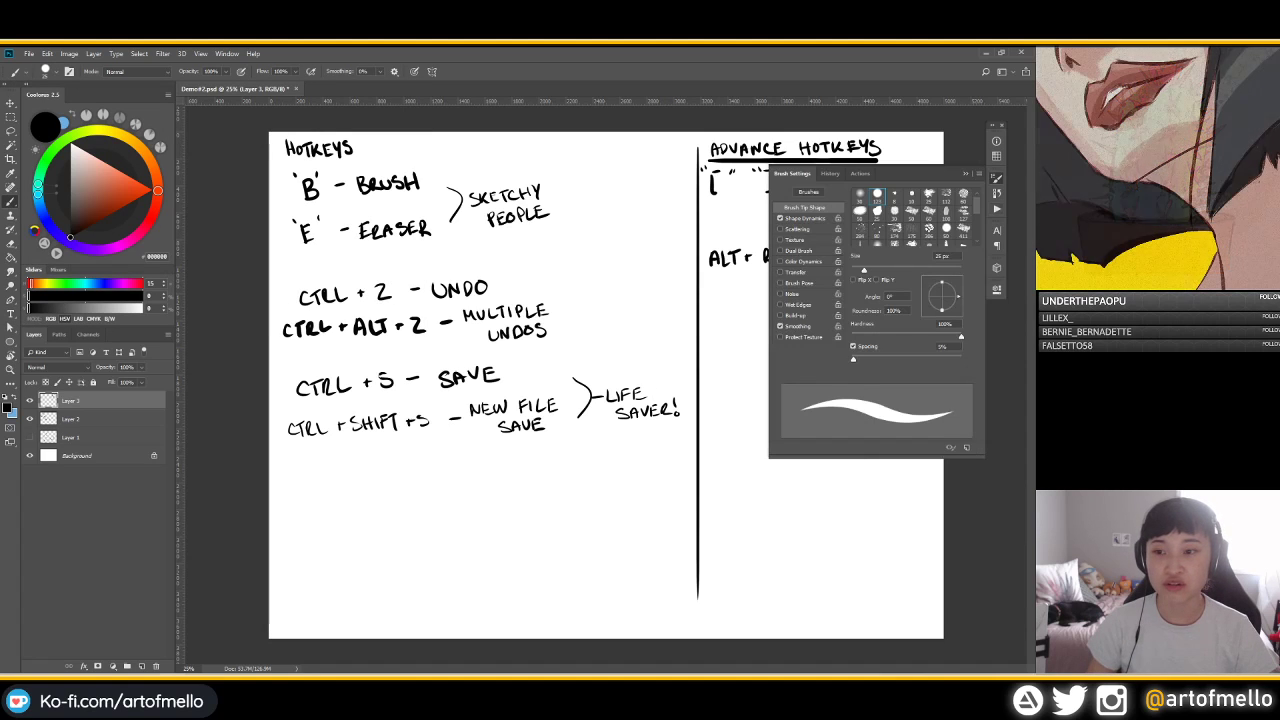
pyautogui.click(996, 193)
pyautogui.click(996, 177)
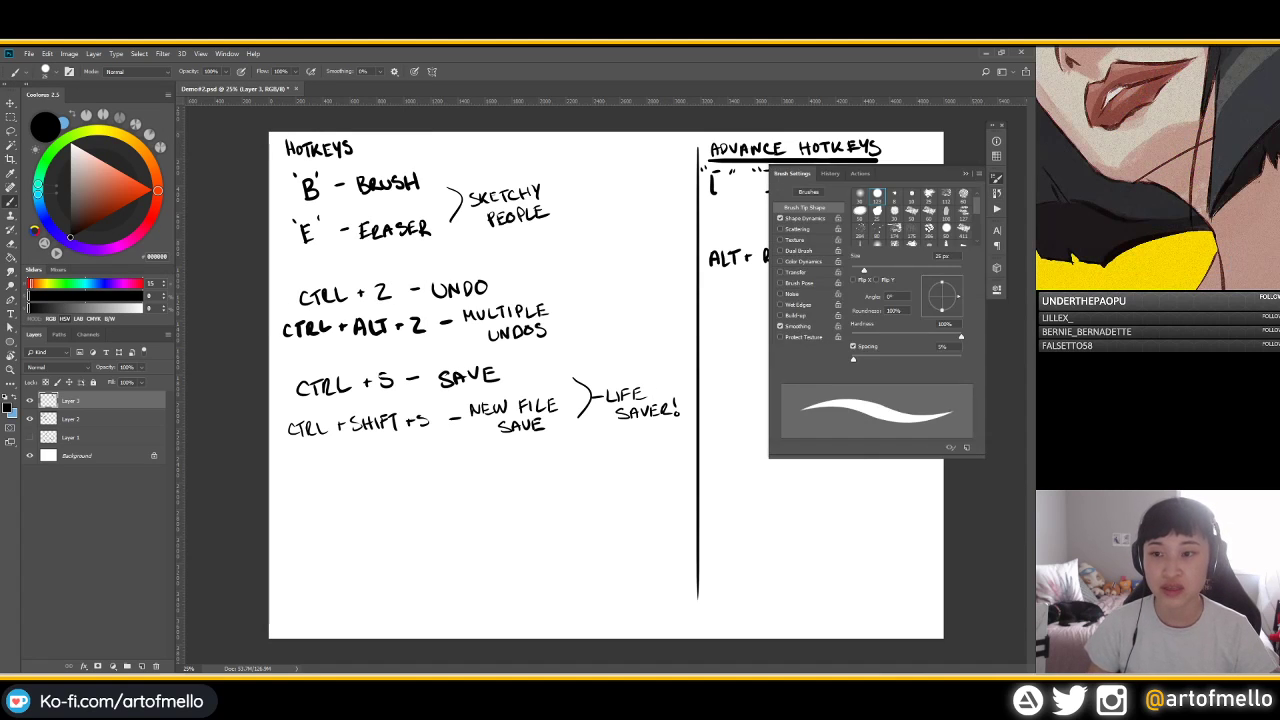
pyautogui.click(996, 177)
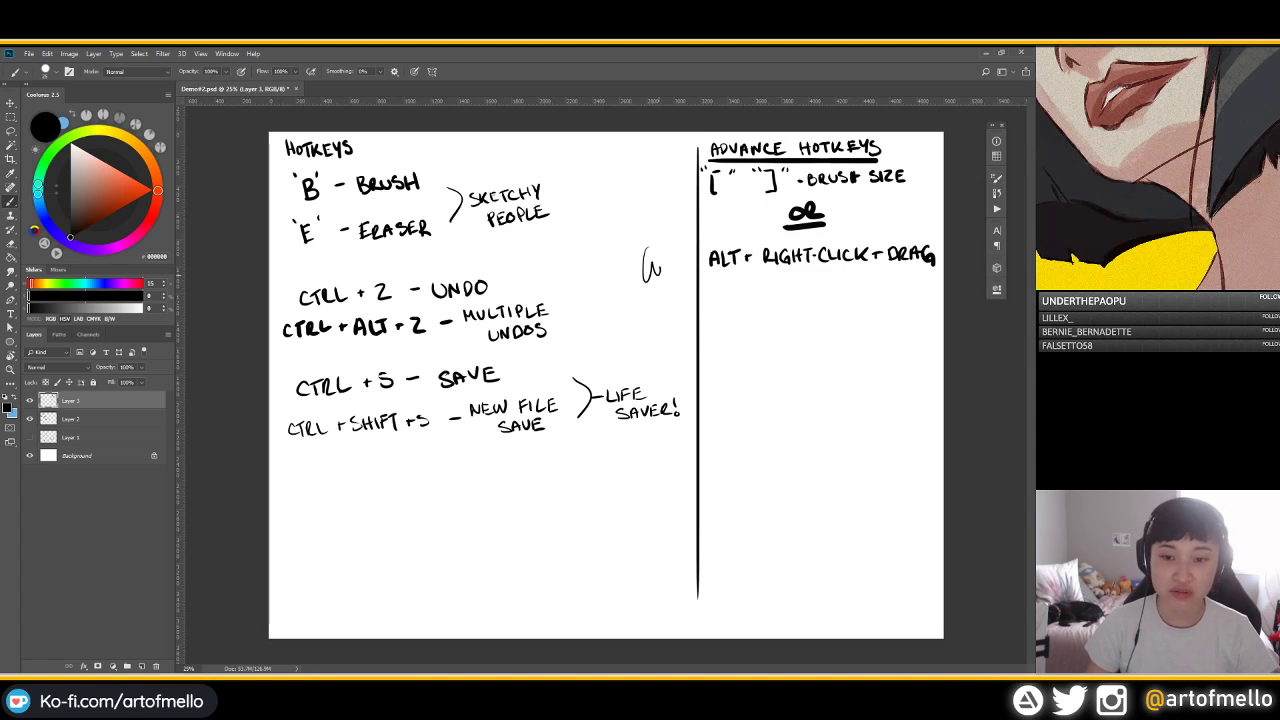
# Switch the brush to the Oil Pastel Large 1 preset
pyautogui.rightClick(645, 262)
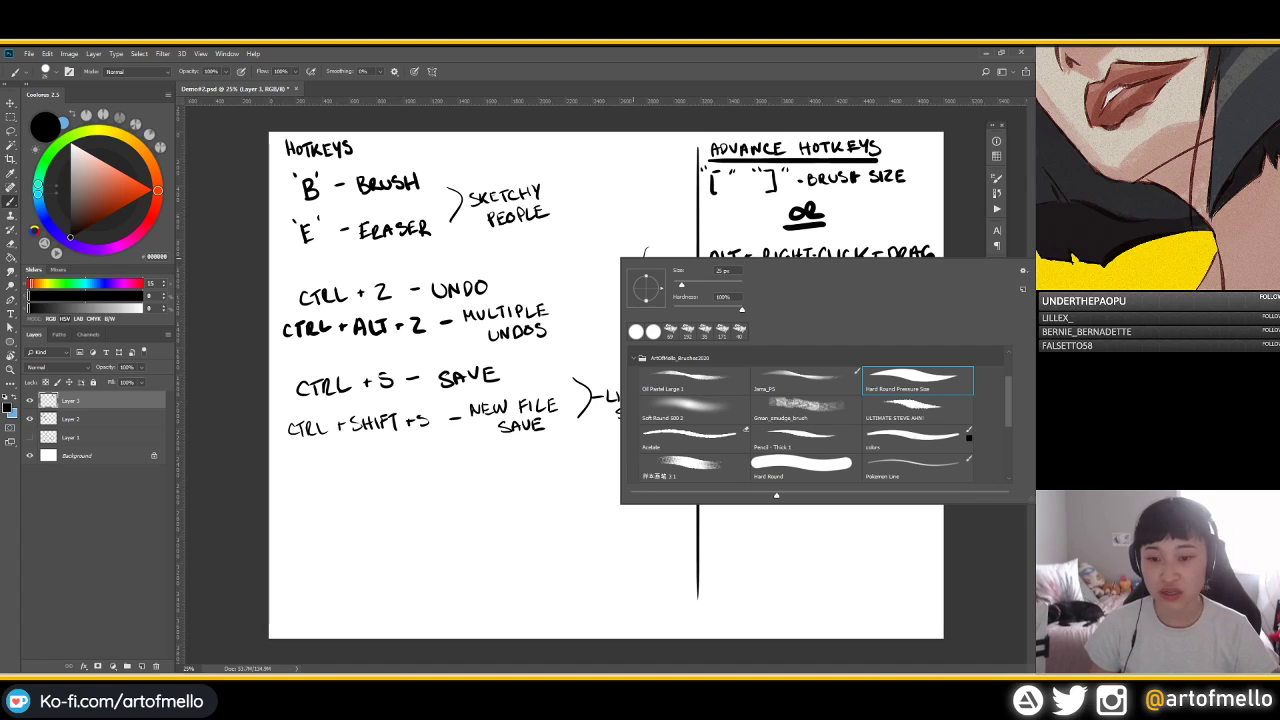
pyautogui.click(694, 380)
pyautogui.press('Escape')
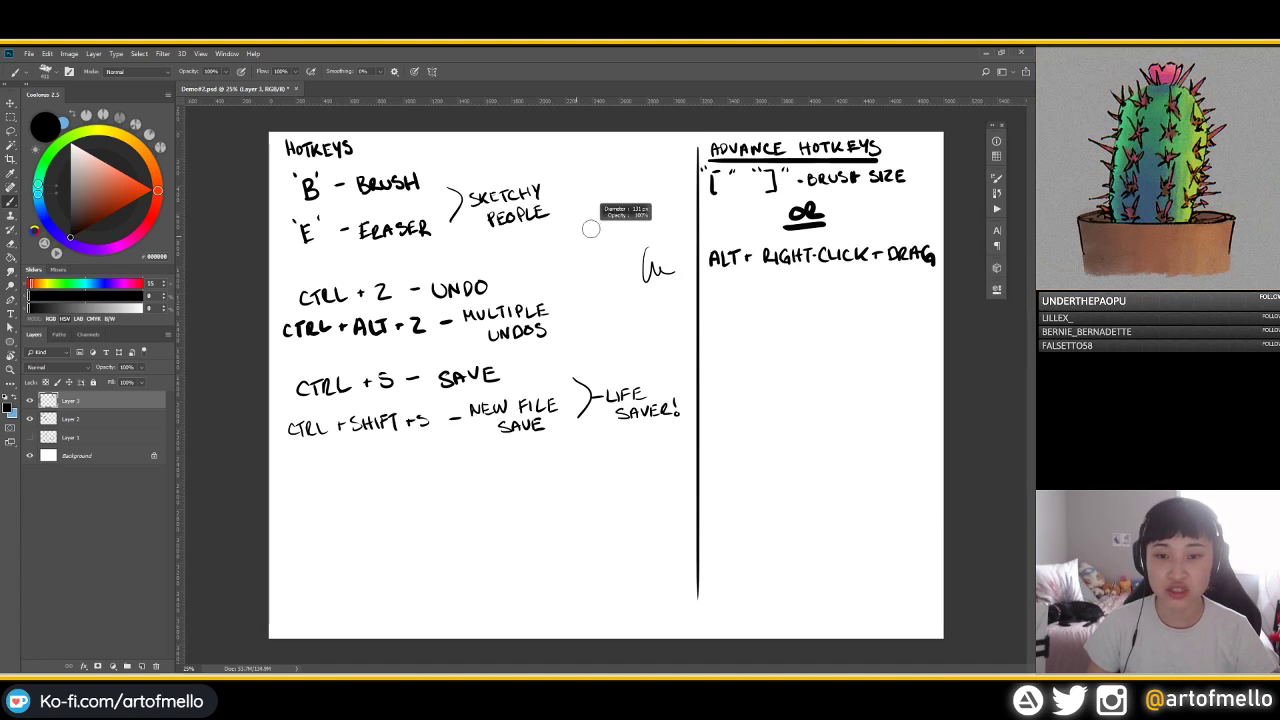
# Switch the brush back to the Hard Round Pressure Size preset and reduce its size for thin writing
pyautogui.press('e')
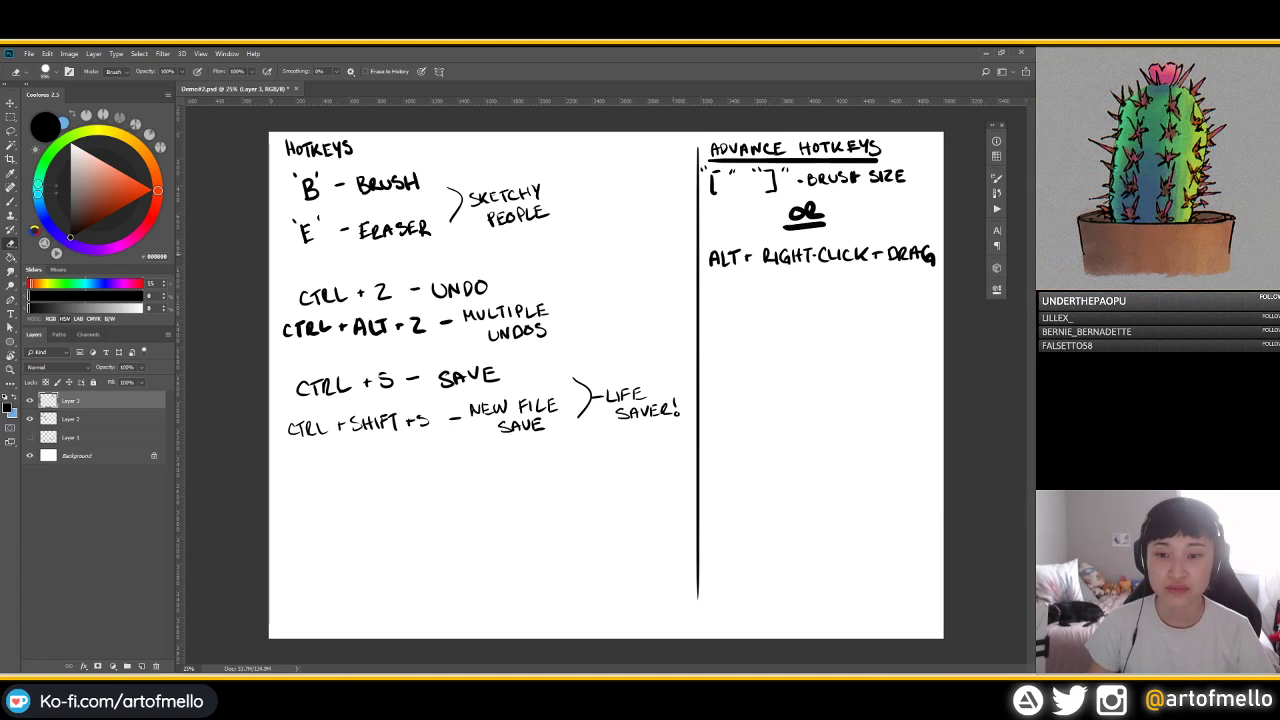
pyautogui.press('b')
pyautogui.rightClick(752, 288)
pyautogui.click(918, 420)
pyautogui.keyDown('alt'); pyautogui.rightClick(751, 268); pyautogui.keyUp('alt')
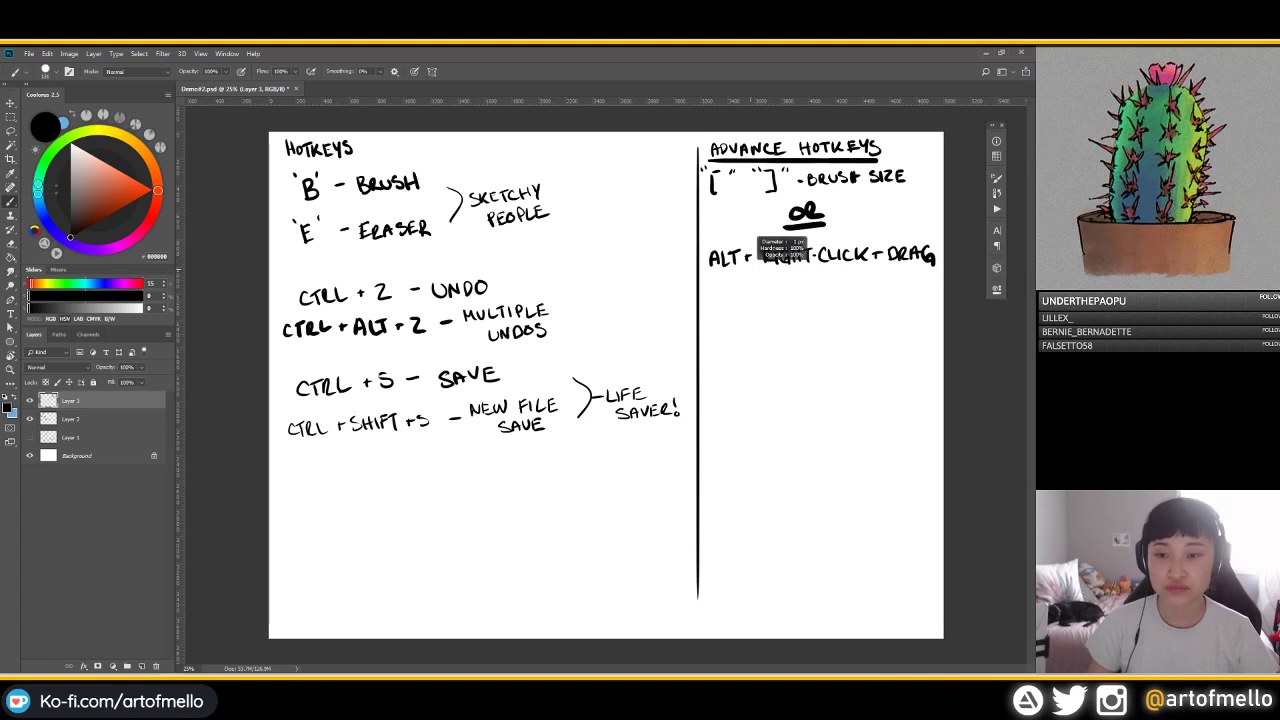
pyautogui.keyDown('alt'); pyautogui.rightClick(725, 287); pyautogui.keyUp('alt')
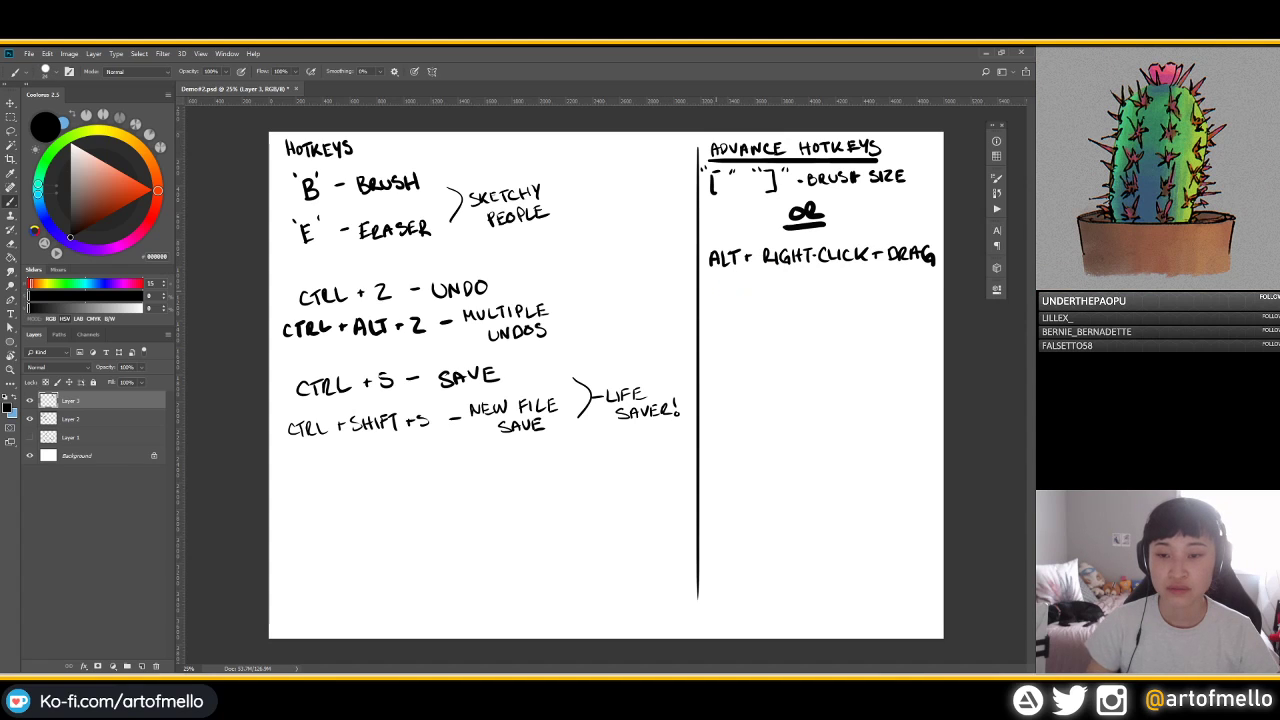
# Handwrite "RIGHT CLICK - BRUSH MENU" below the "ALT + RIGHT-CLICK + DRAG" note in the Advance Hotkeys column
pyautogui.moveTo(713, 302); pyautogui.dragTo(772, 301)
pyautogui.moveTo(775, 291); pyautogui.dragTo(795, 300)
pyautogui.moveTo(798, 290); pyautogui.dragTo(798, 301)
pyautogui.moveTo(805, 290)
pyautogui.mouseDown()
pyautogui.moveTo(838, 302)
pyautogui.moveTo(864, 289)
pyautogui.moveTo(872, 318)
pyautogui.moveTo(906, 316)
pyautogui.mouseUp()
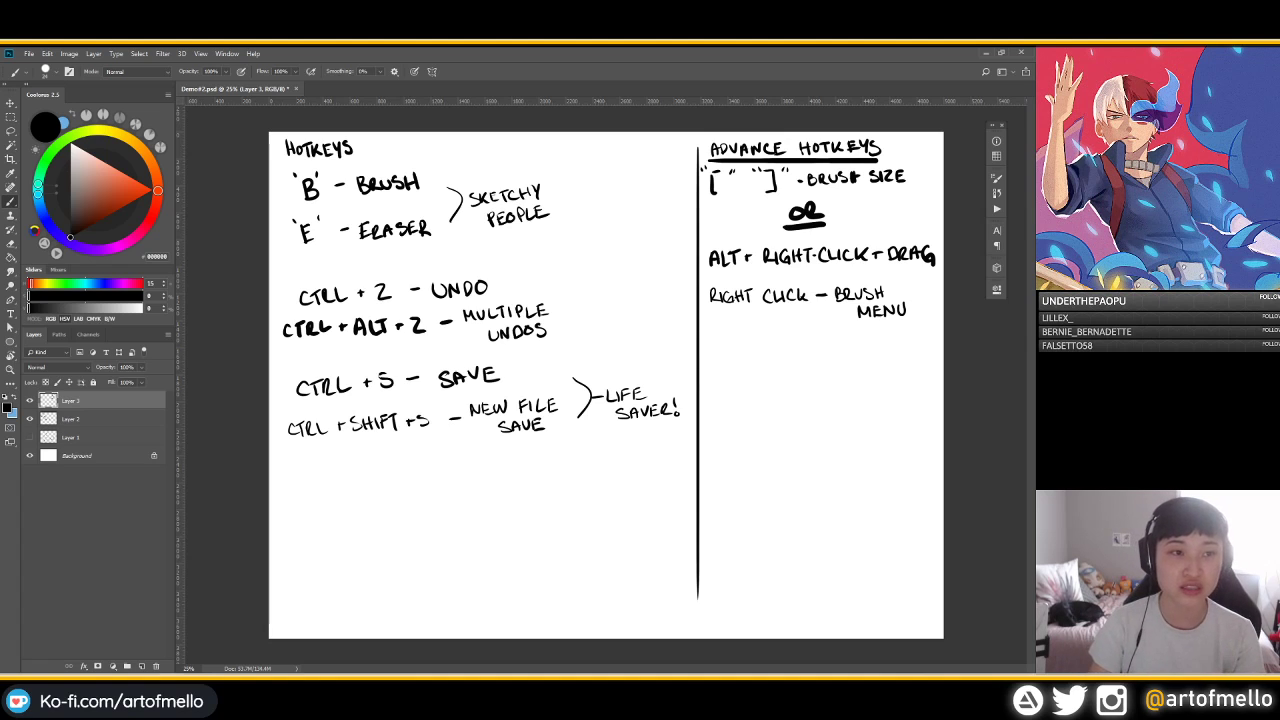
# Open the Tool Presets panel, move and enlarge it to examine the brush tool presets, and close it
pyautogui.click(227, 53)
pyautogui.click(240, 415)
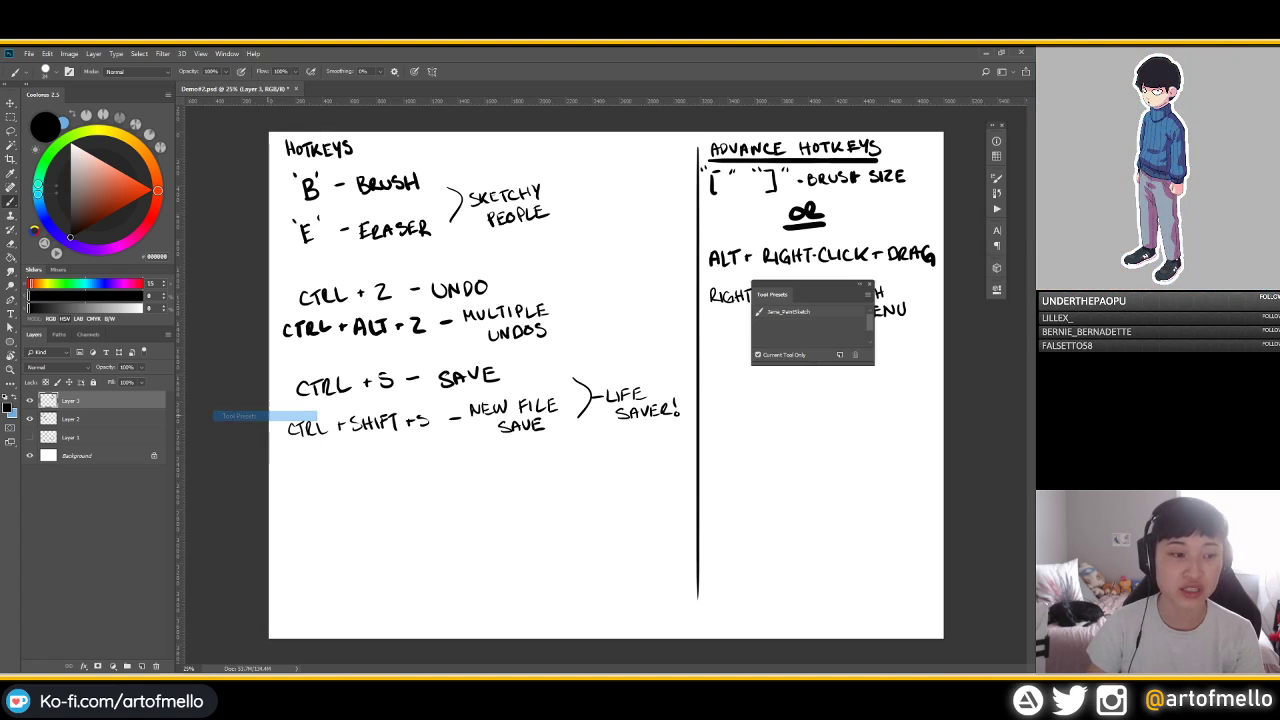
pyautogui.moveTo(800, 290); pyautogui.dragTo(691, 268)
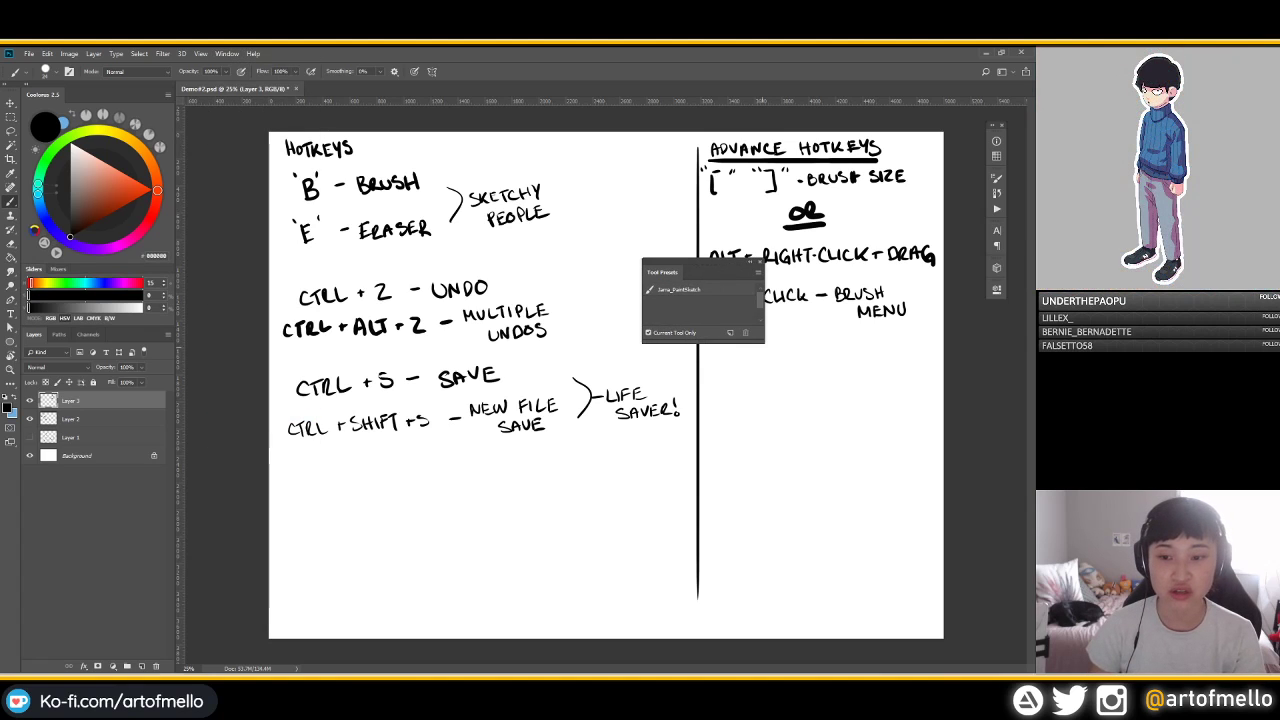
pyautogui.moveTo(763, 342); pyautogui.dragTo(846, 499)
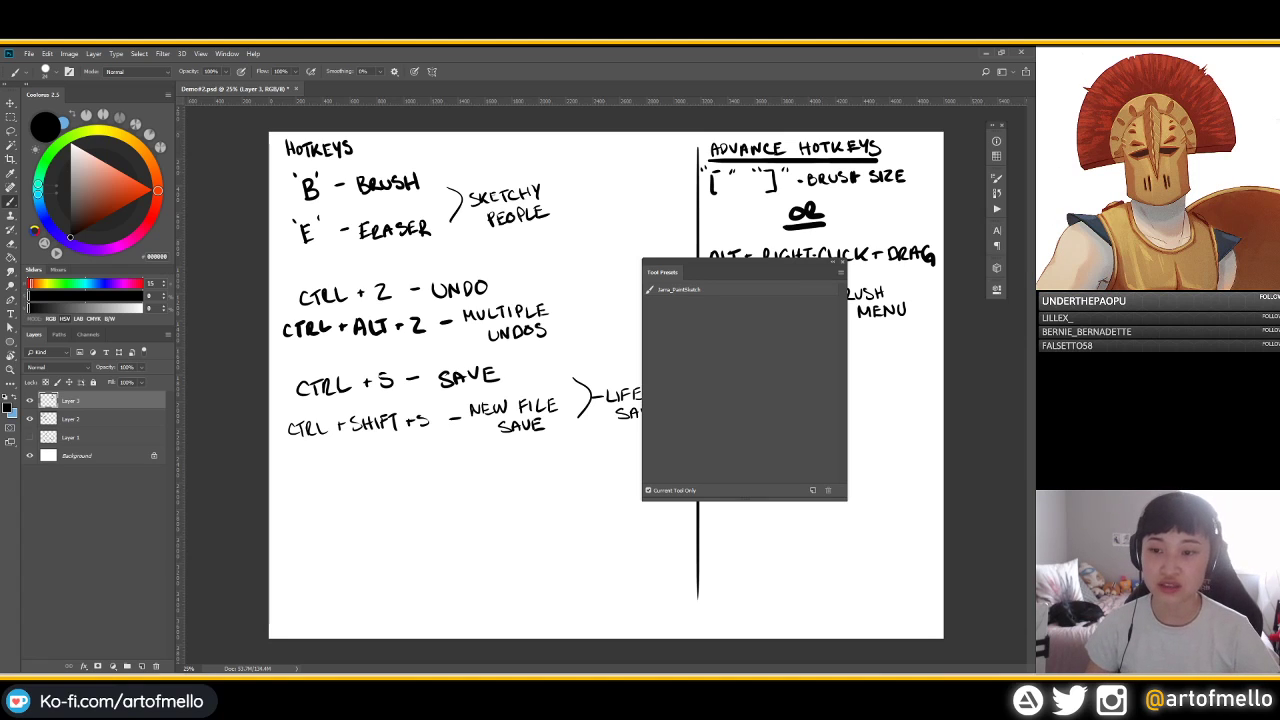
pyautogui.click(843, 262)
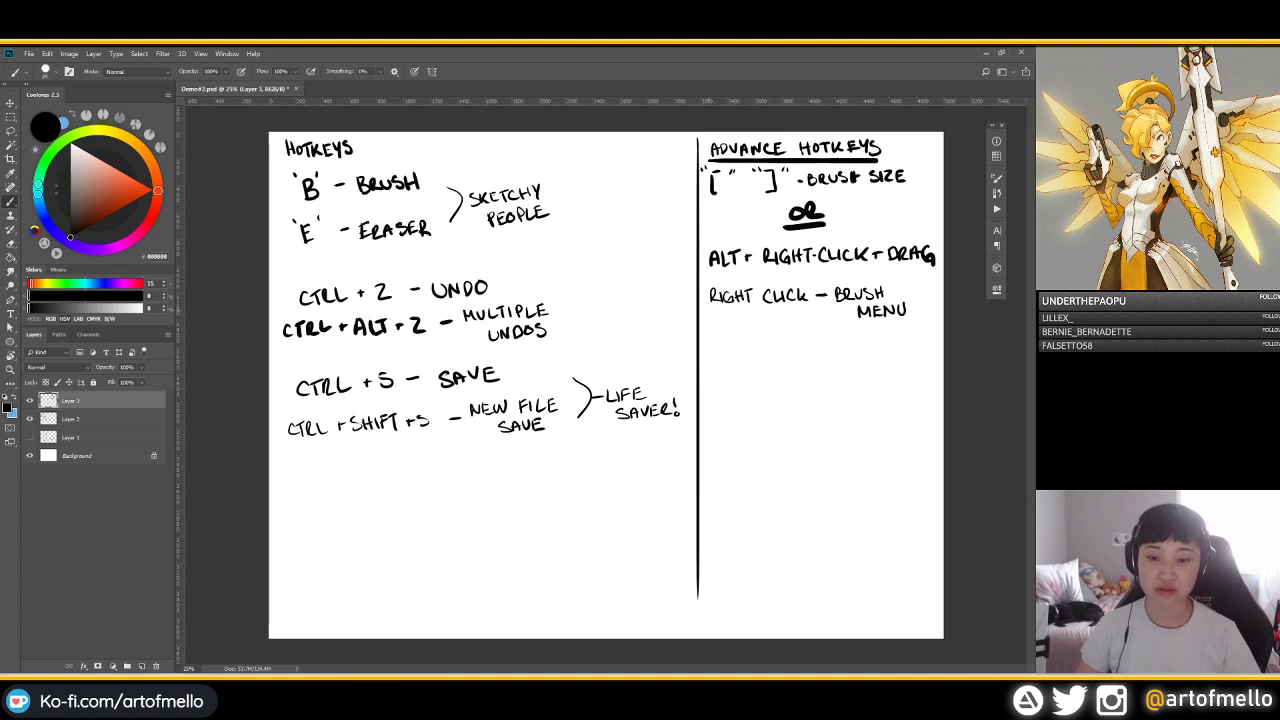
# Try a freehand lasso selection around the vertical divider line, discard it, and switch to the Eraser
pyautogui.press('l')
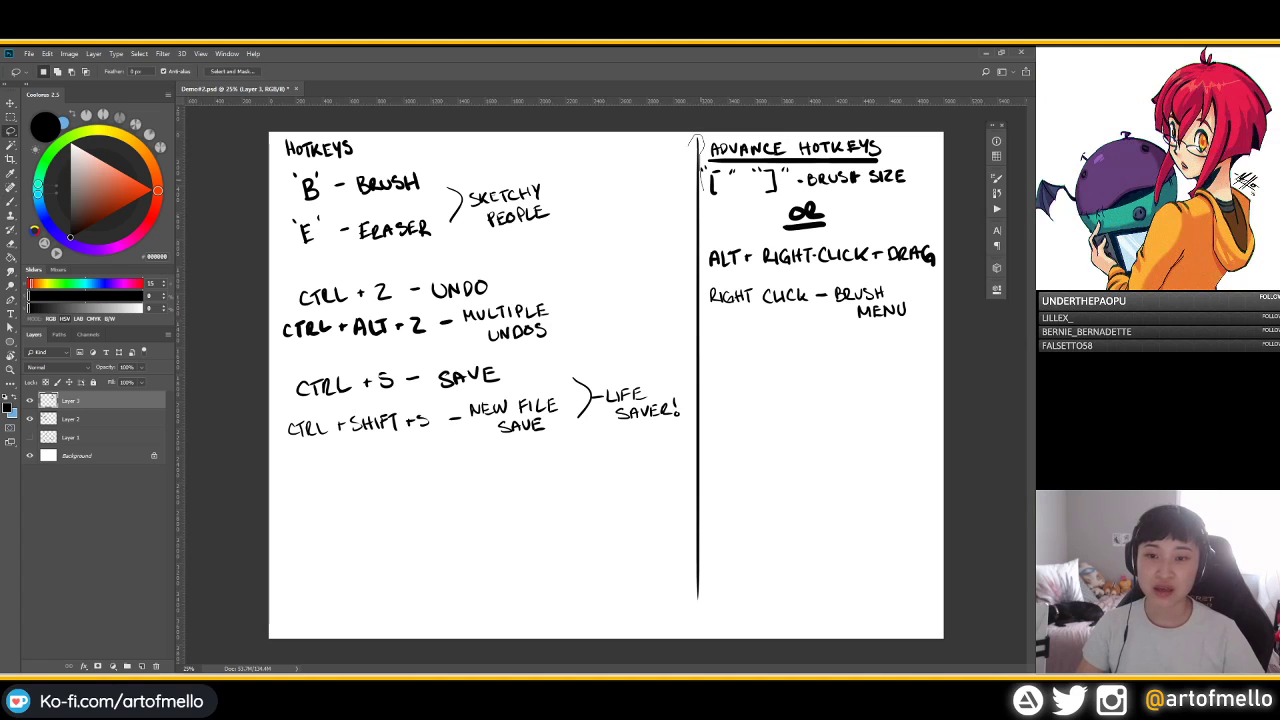
pyautogui.moveTo(705, 186)
pyautogui.mouseDown()
pyautogui.moveTo(734, 582)
pyautogui.moveTo(682, 590)
pyautogui.moveTo(668, 250)
pyautogui.mouseUp()
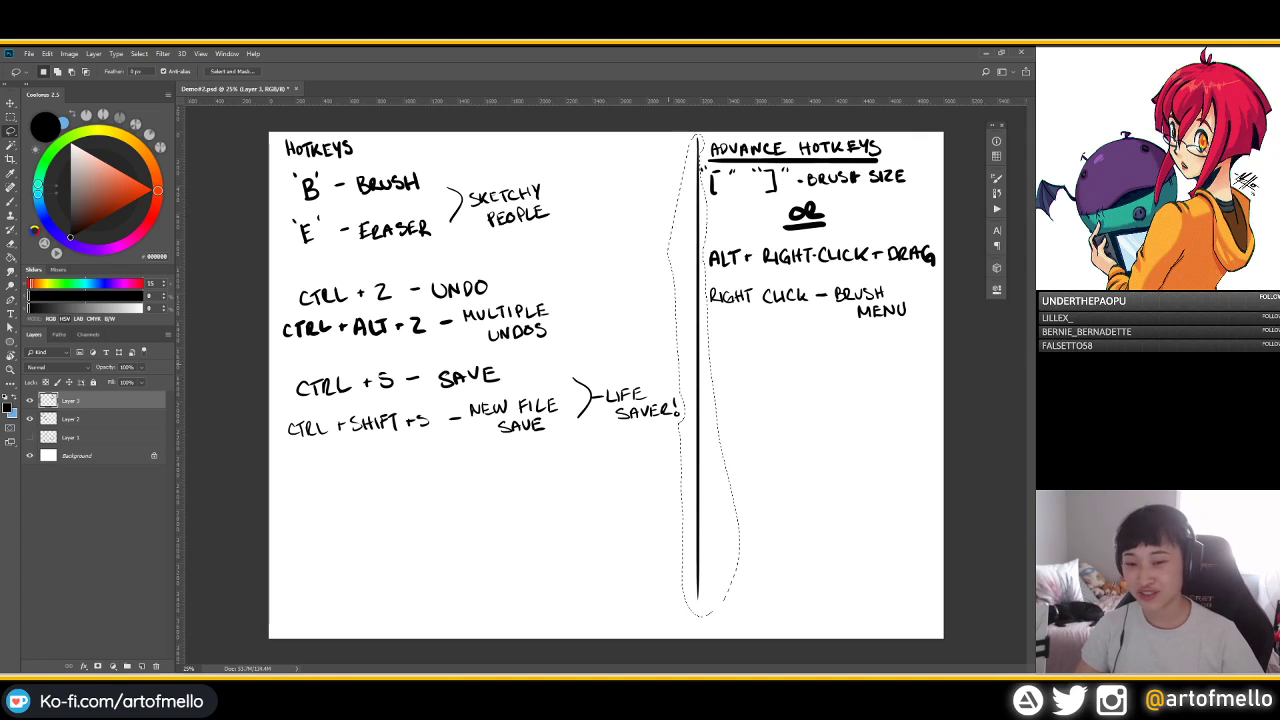
pyautogui.press('v')
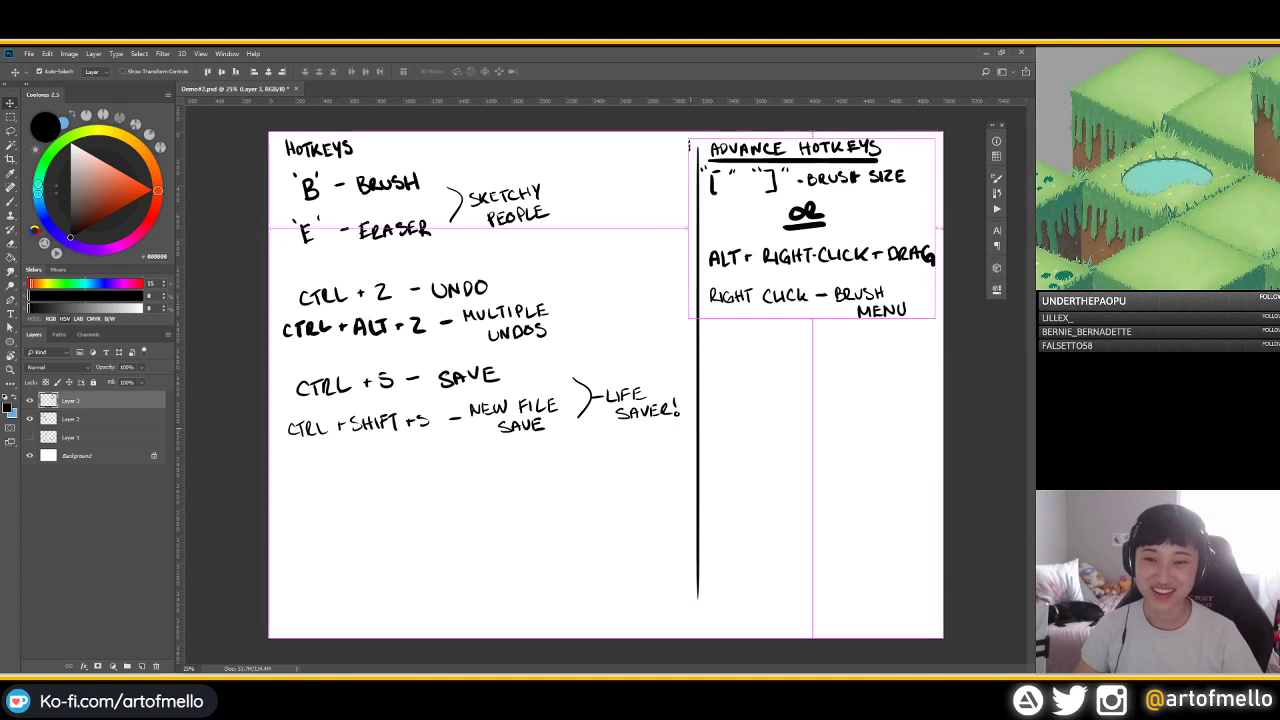
pyautogui.press('e')
pyautogui.hotkey('ctrl', 'd')
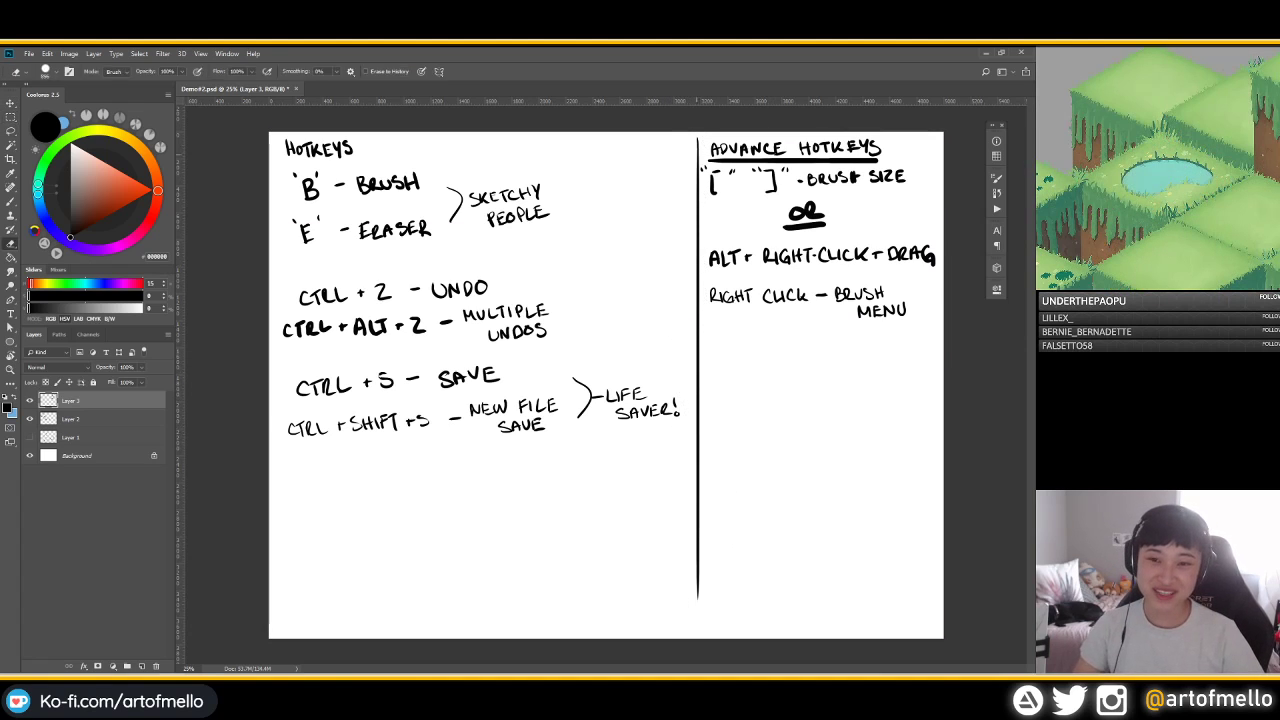
pyautogui.hotkey('ctrl', 'z')
pyautogui.moveTo(714, 174); pyautogui.dragTo(671, 174)
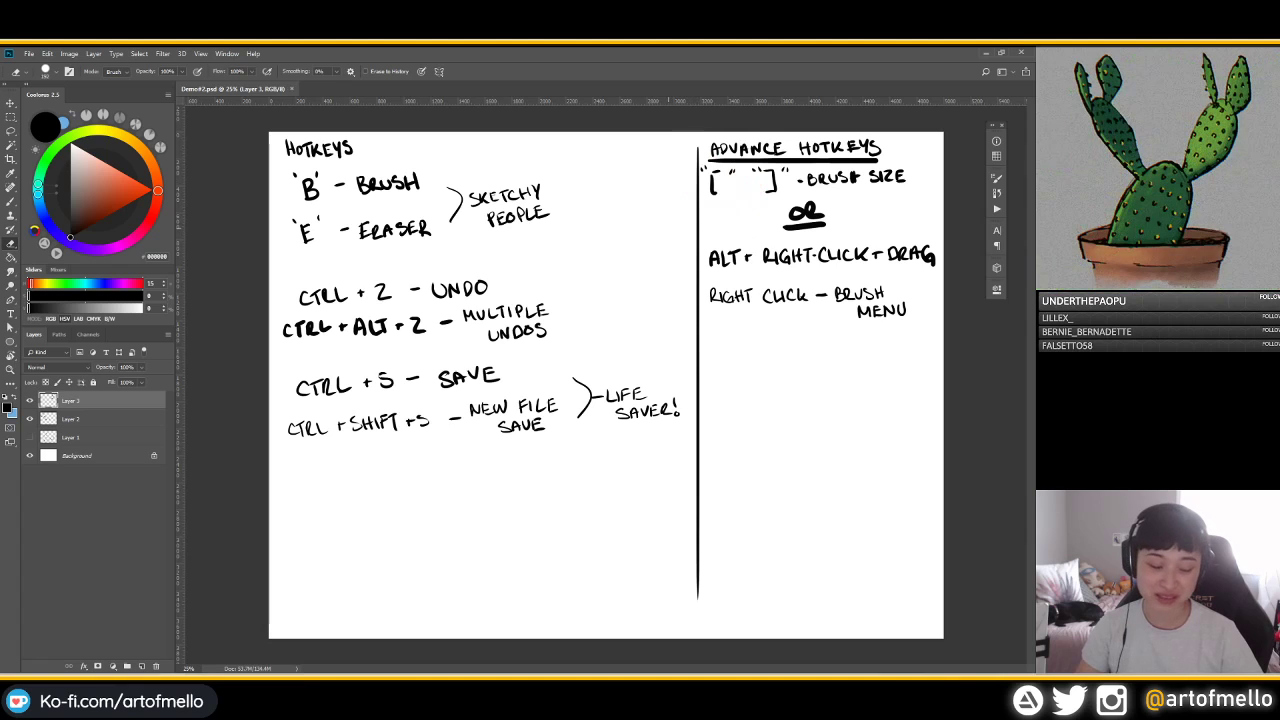
# Return to the Brush tool and view the brush preset menu on the canvas, closing it without changing the preset
pyautogui.press('b')
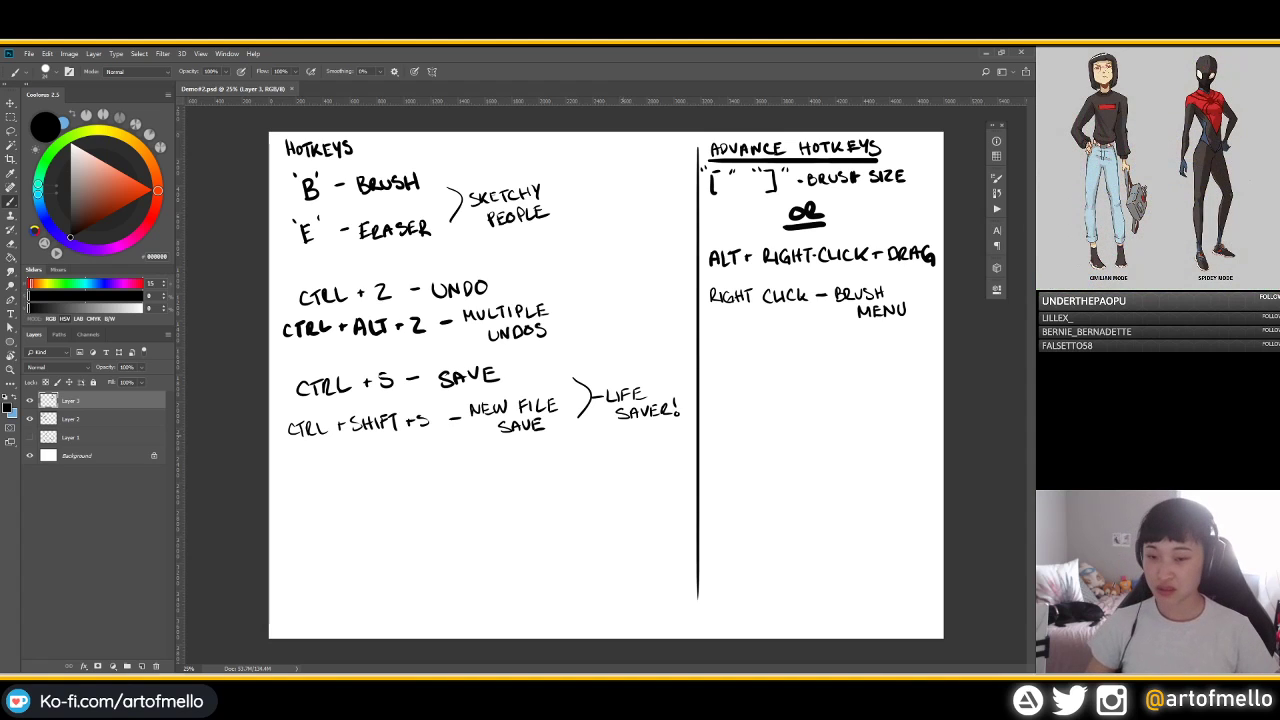
pyautogui.rightClick(621, 279)
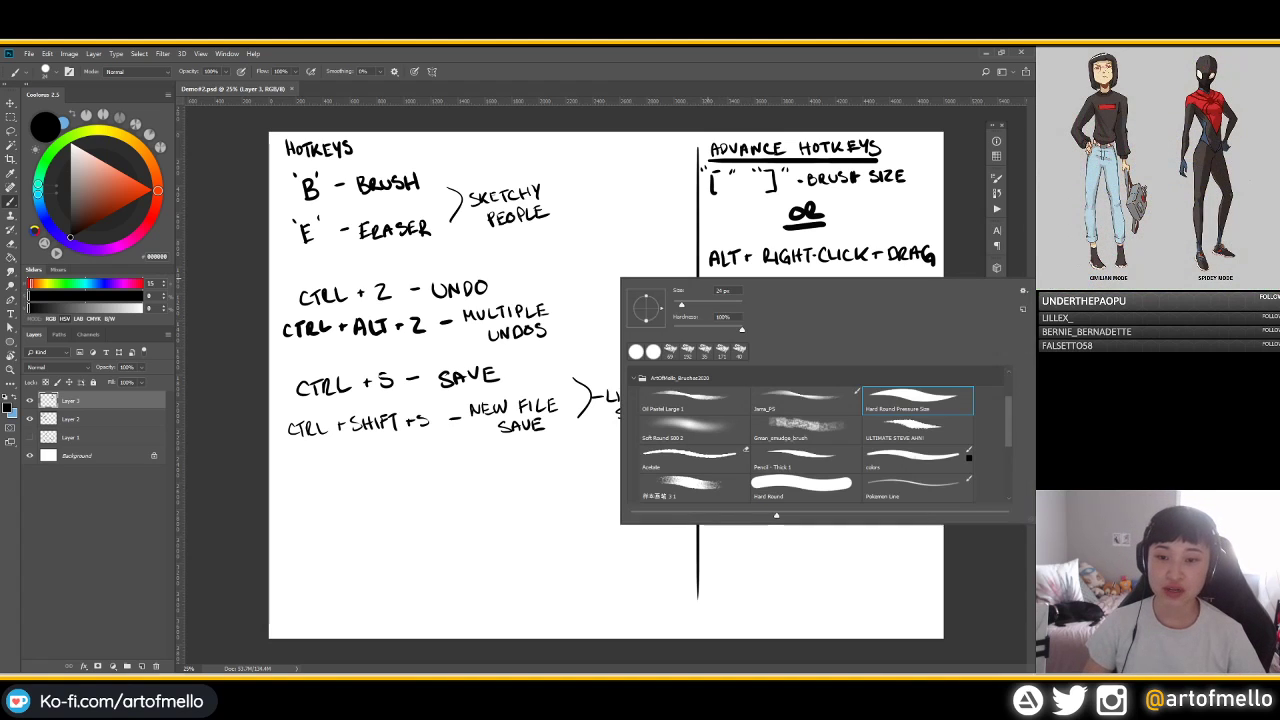
pyautogui.click(719, 243)
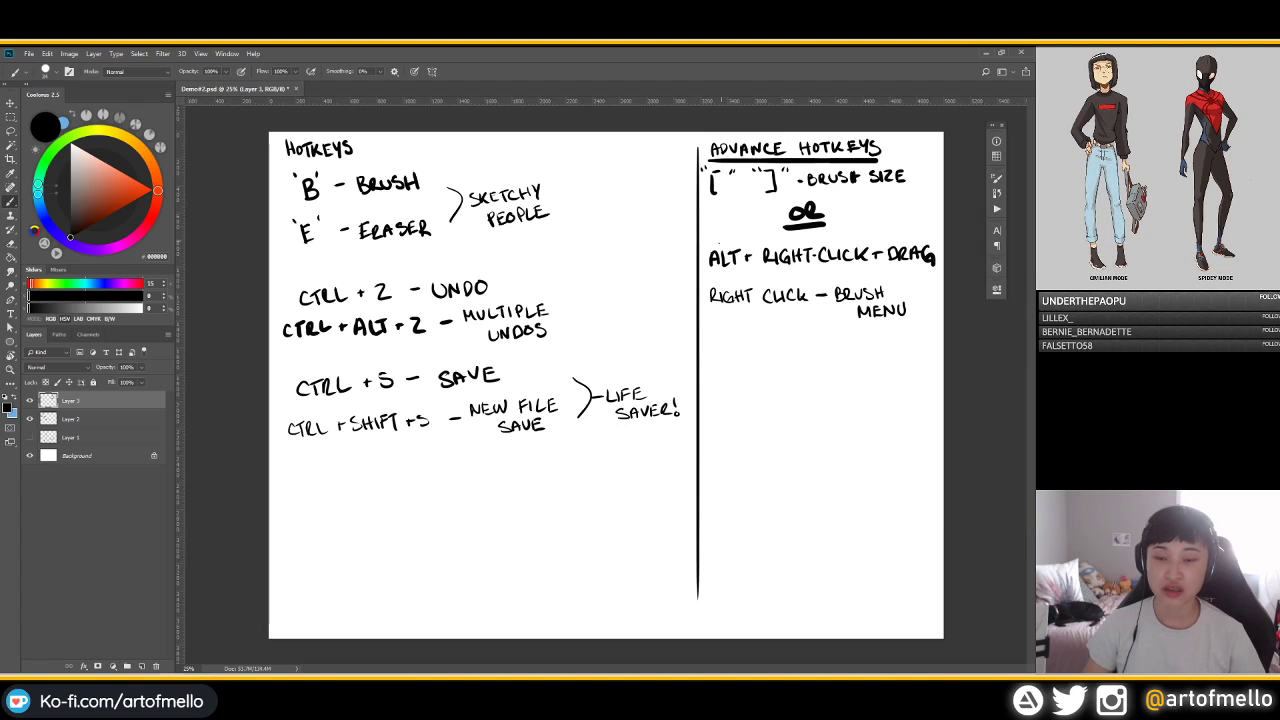
pyautogui.press('e')
pyautogui.press('b')
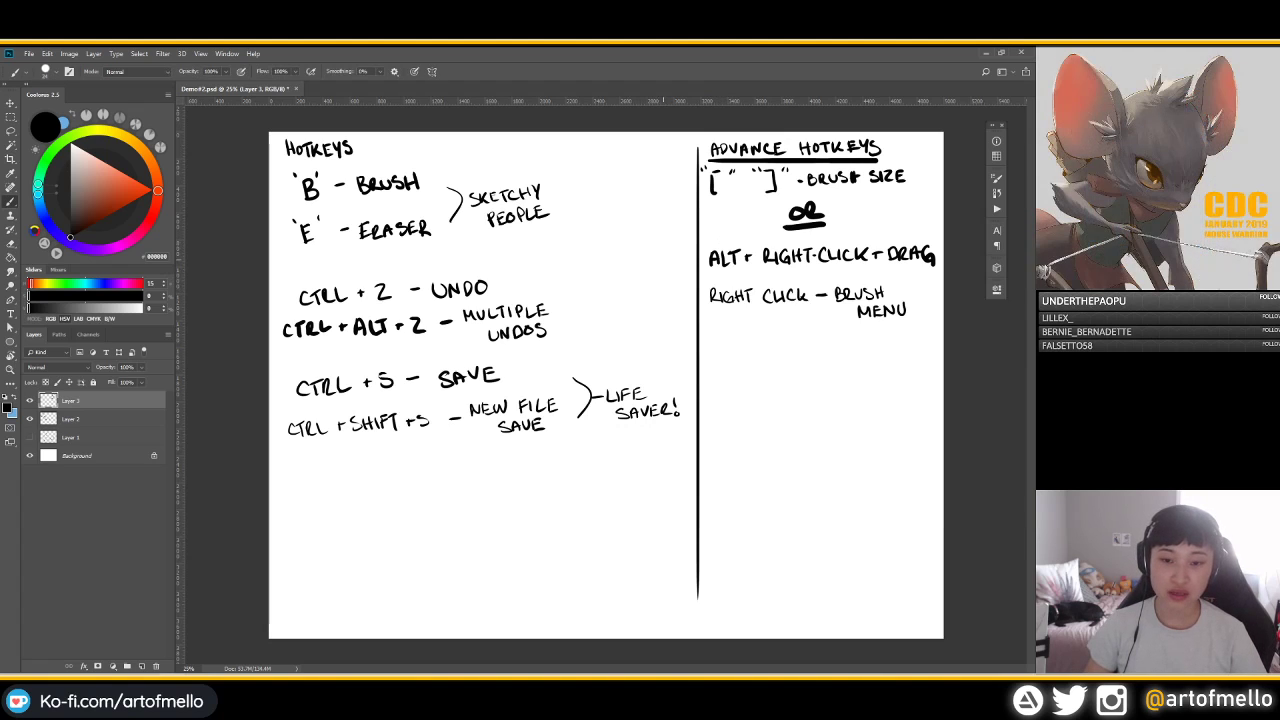
# Cycle the screen modes through full screen with menu bar and full screen, ending in standard mode
pyautogui.press('f')
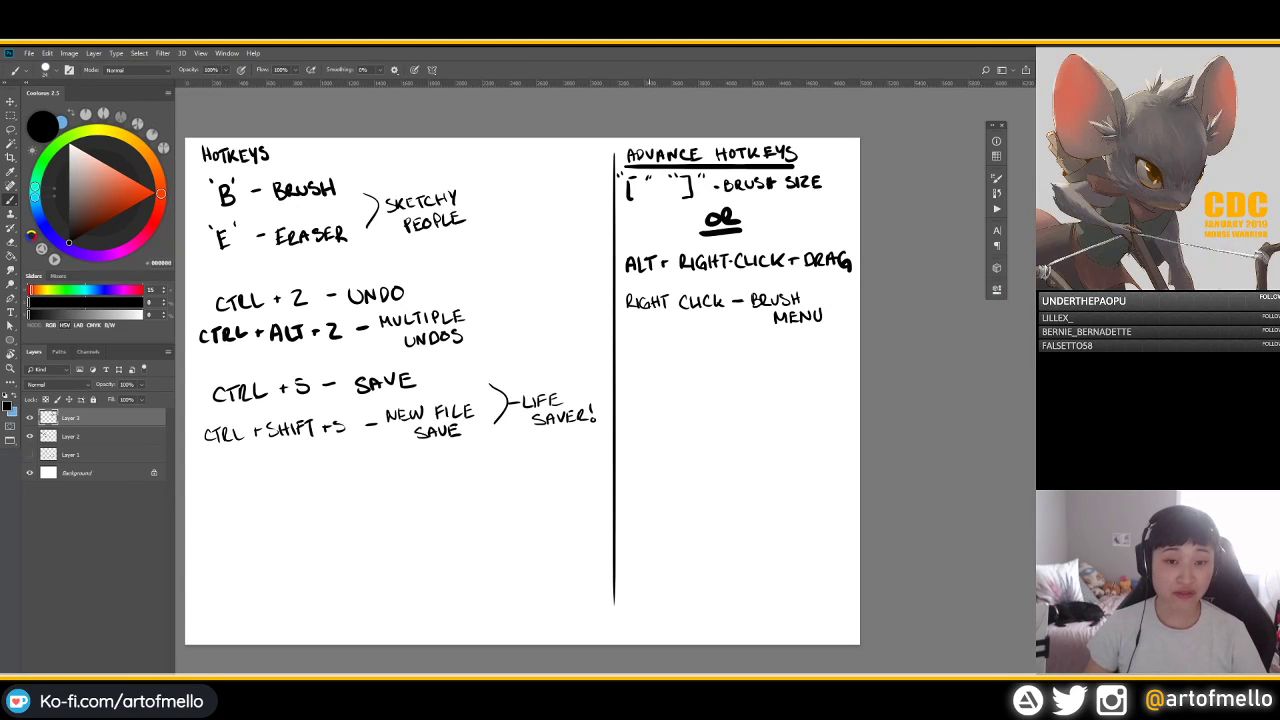
pyautogui.press('f')
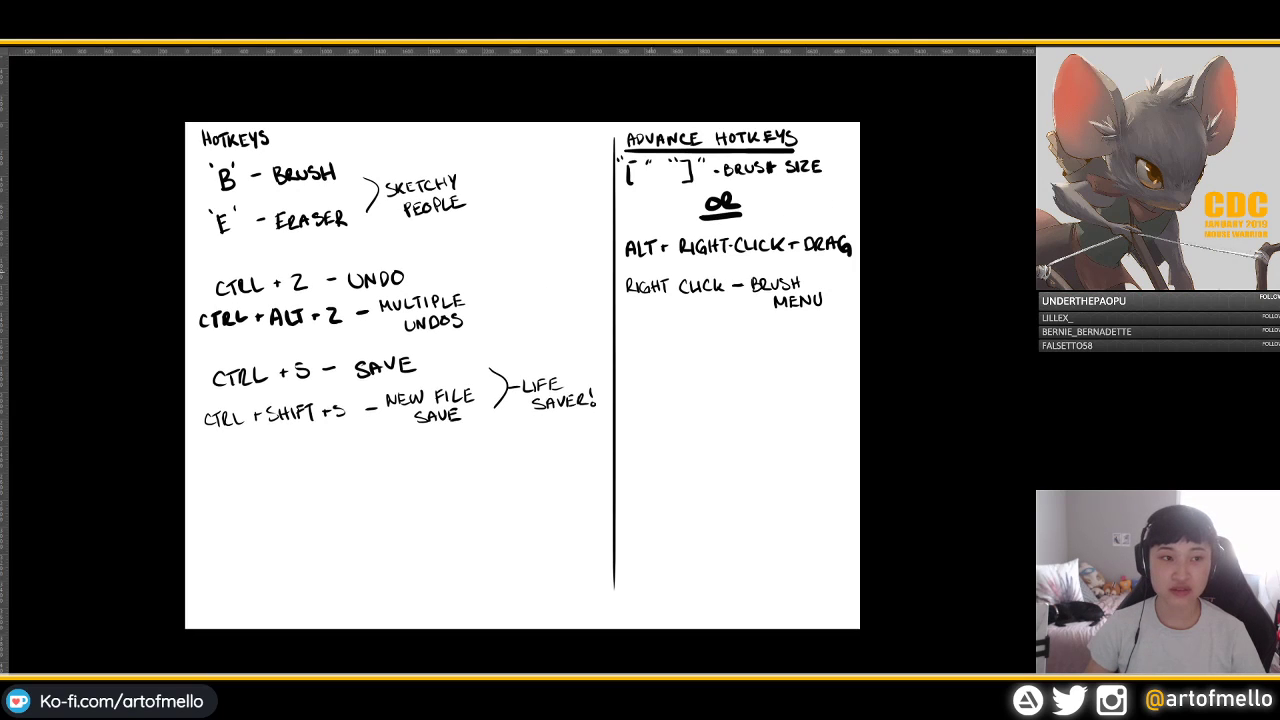
pyautogui.press('f')
pyautogui.press('f')
pyautogui.press('f')
pyautogui.press('f')
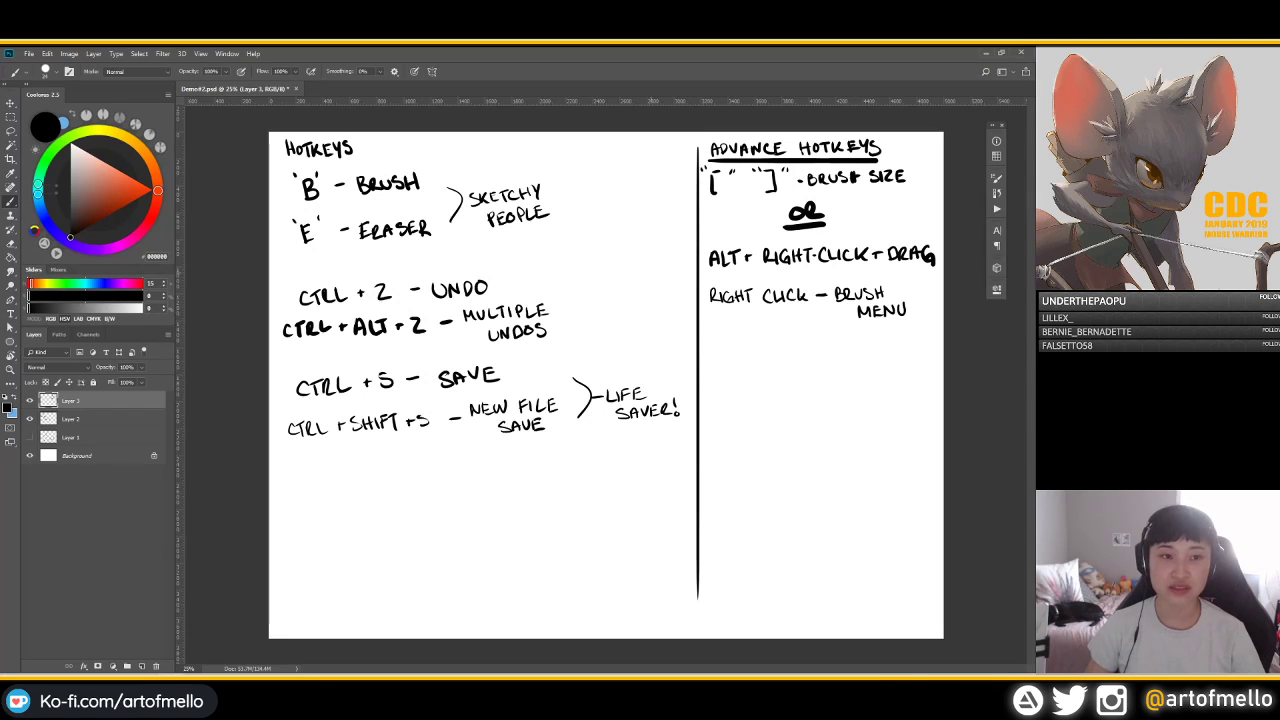
# Move the canvas freely in full screen mode with menu bar, and return to standard screen mode
pyautogui.press('f')
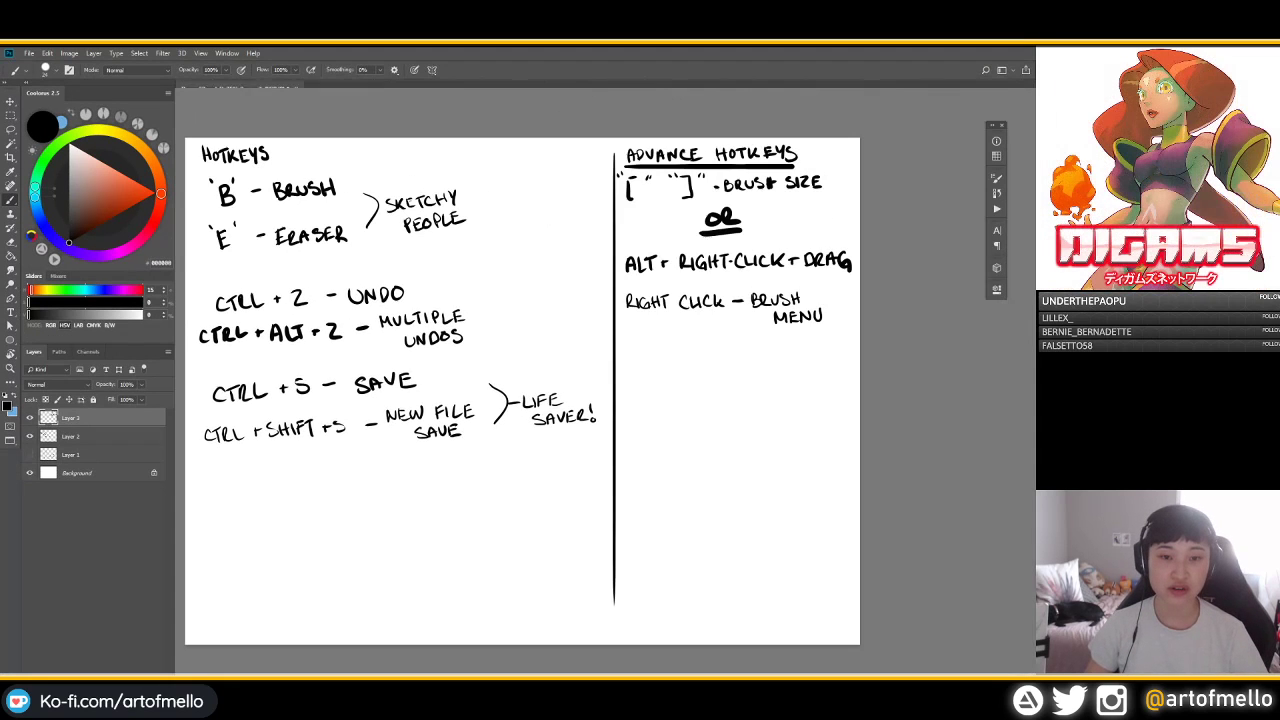
pyautogui.moveTo(635, 350); pyautogui.dragTo(602, 405)
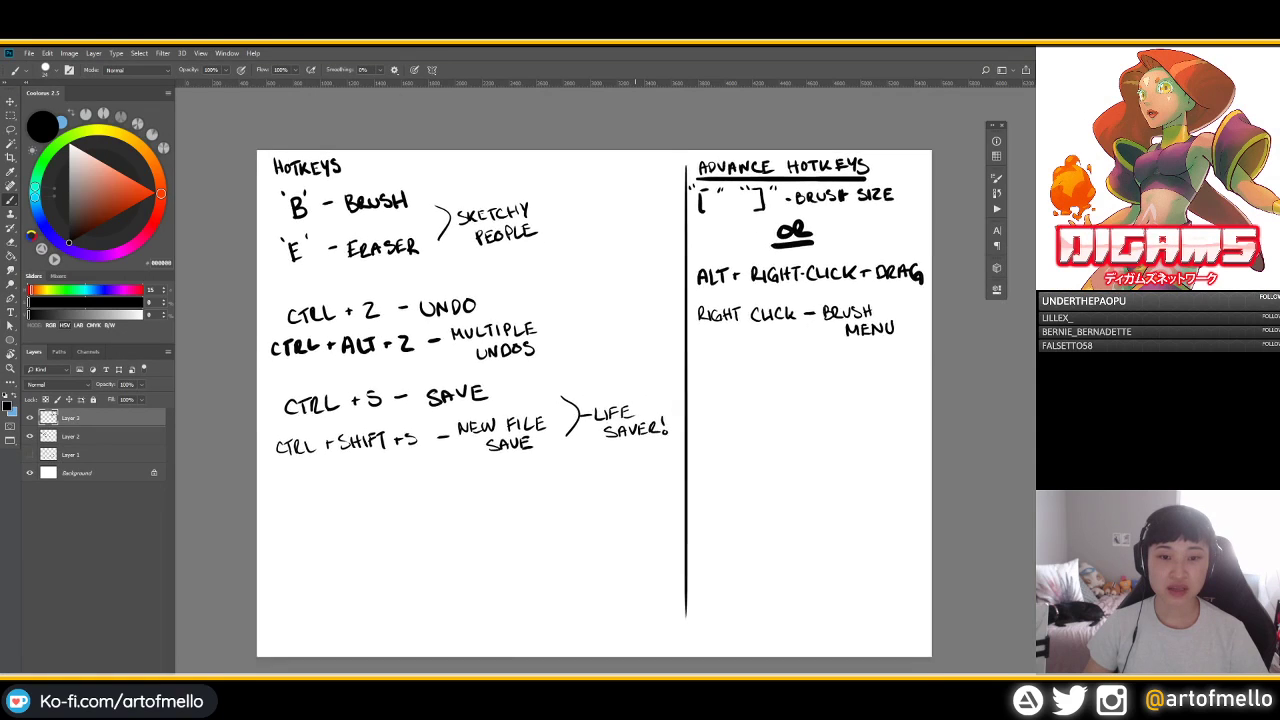
pyautogui.press('f')
pyautogui.press('f')
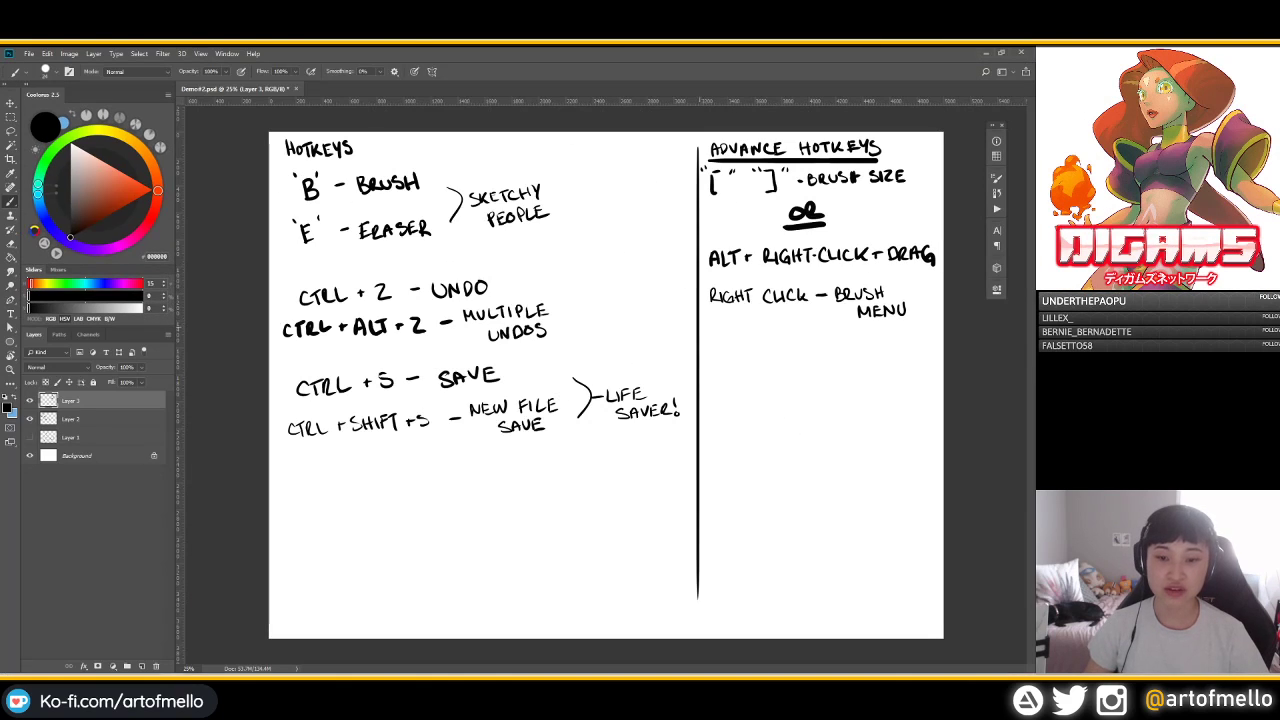
# Scribble a small test mark near the bottom edge of the Advance Hotkeys column and undo it
pyautogui.moveTo(716, 618); pyautogui.dragTo(740, 632)
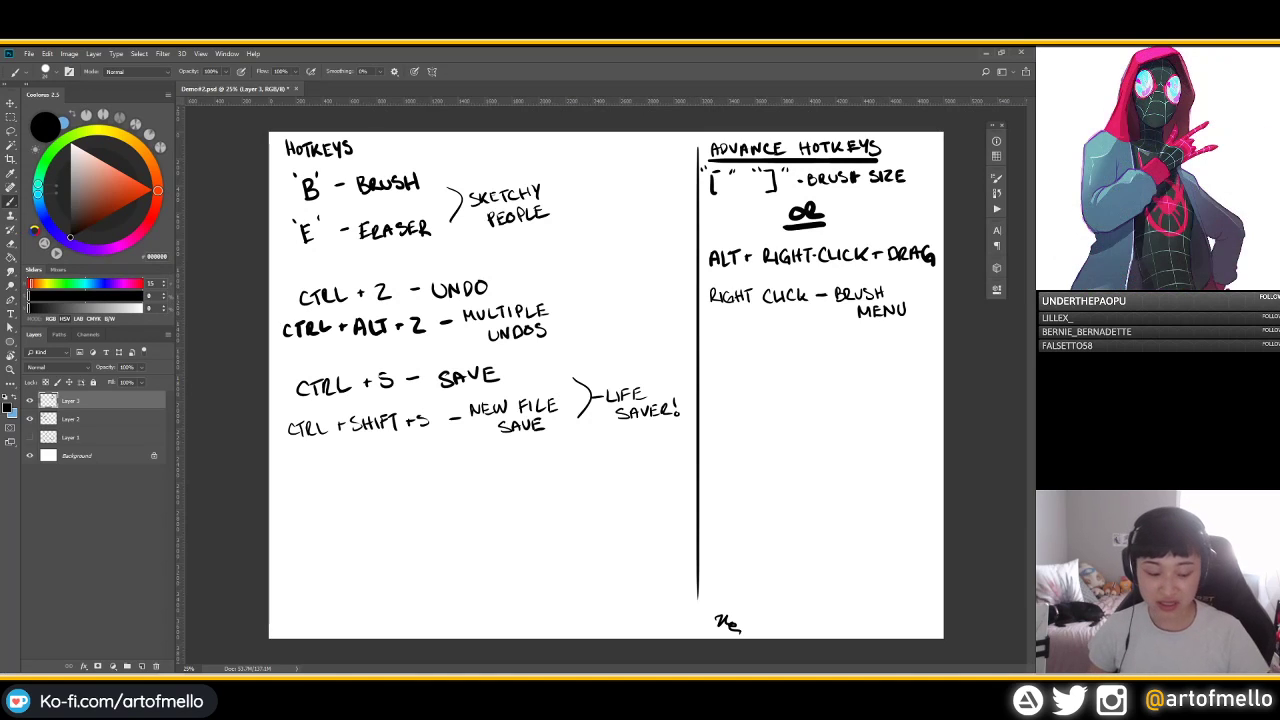
pyautogui.hotkey('ctrl', 'z')
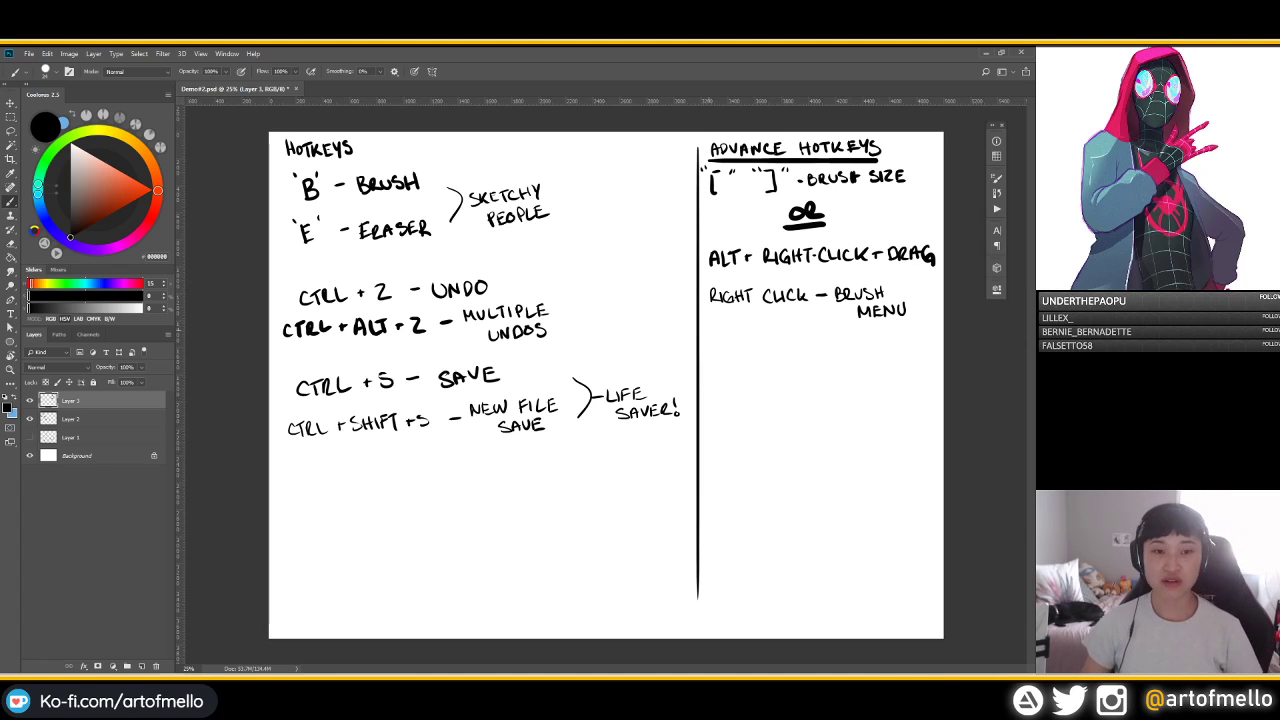
# Reposition the canvas in both full screen modes to compare them, and go back to standard screen mode
pyautogui.press('f')
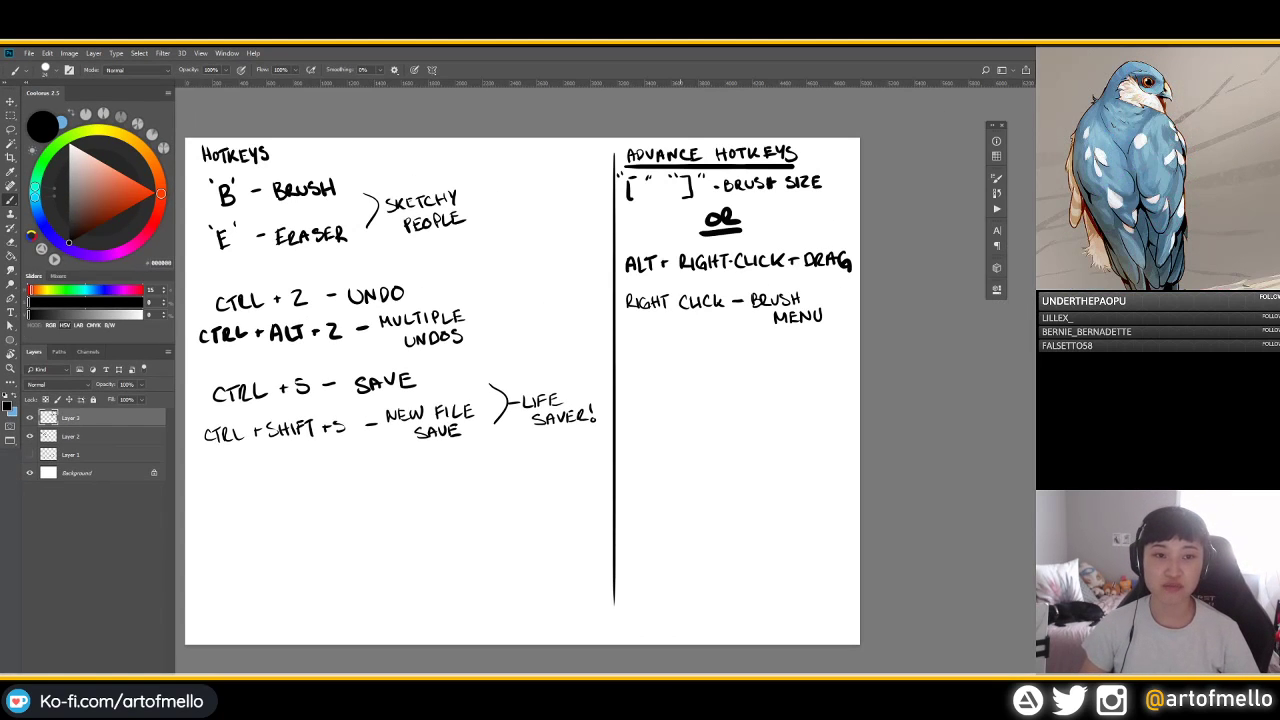
pyautogui.moveTo(637, 180); pyautogui.dragTo(654, 155)
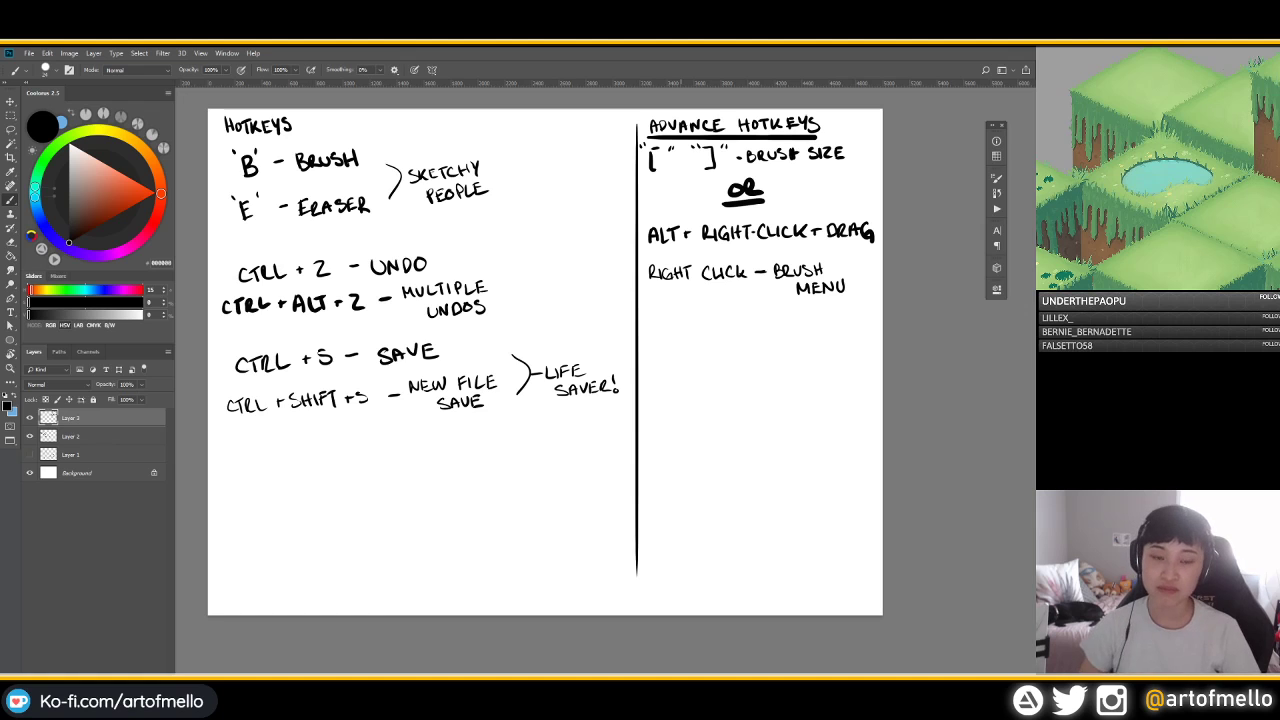
pyautogui.moveTo(726, 300); pyautogui.dragTo(736, 373)
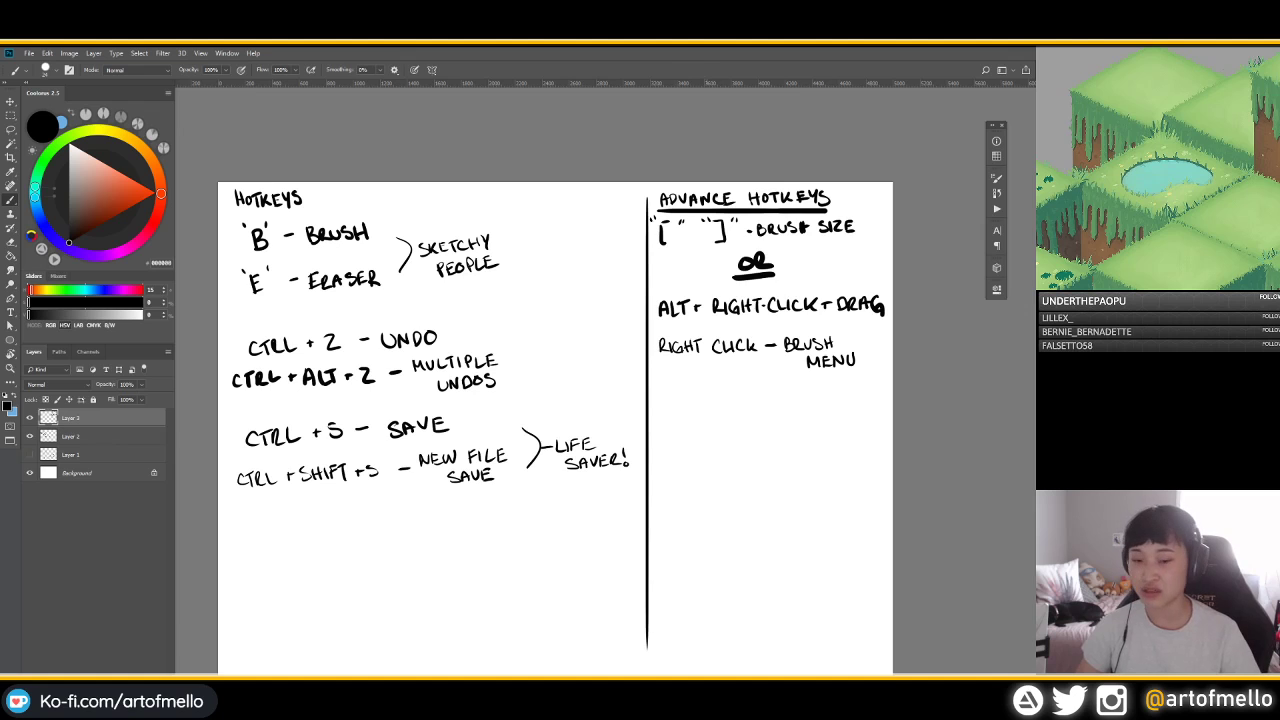
pyautogui.moveTo(766, 450); pyautogui.dragTo(763, 400)
pyautogui.press('f')
pyautogui.moveTo(588, 285); pyautogui.dragTo(757, 352)
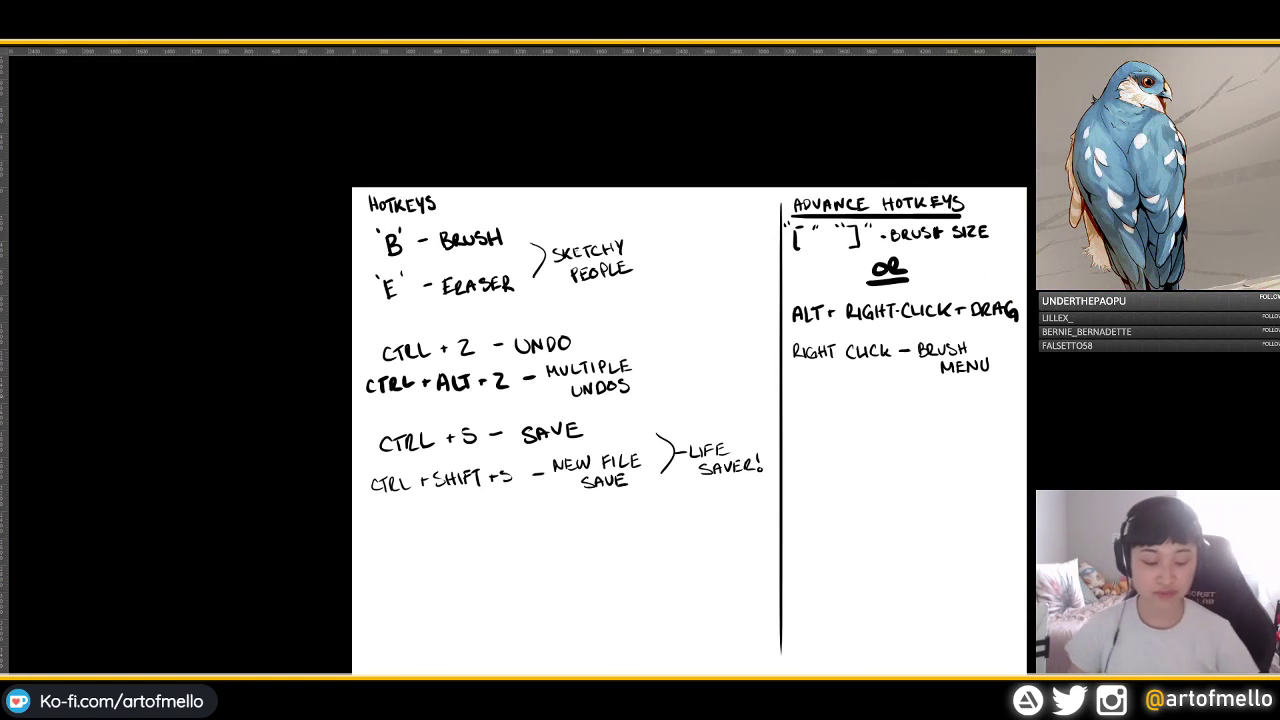
pyautogui.press('f')
# Hide and restore all tool panels twice to view the canvas without them
pyautogui.press('Tab')
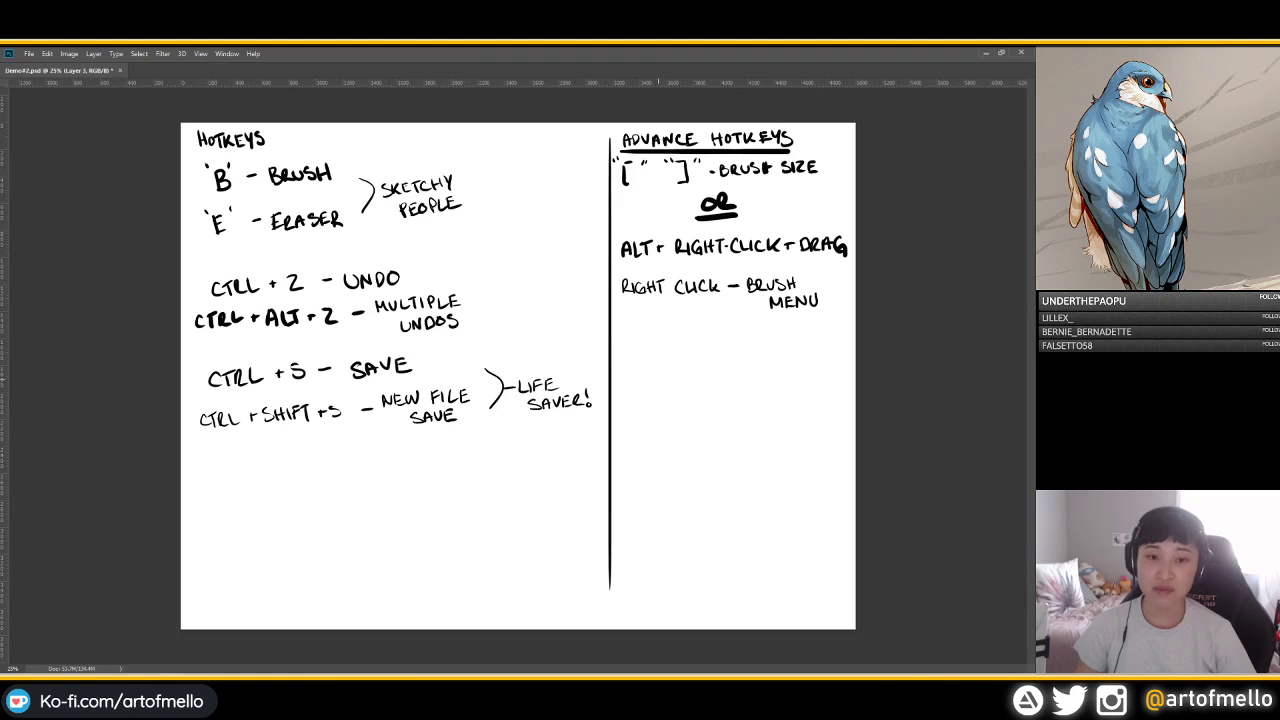
pyautogui.press('Tab')
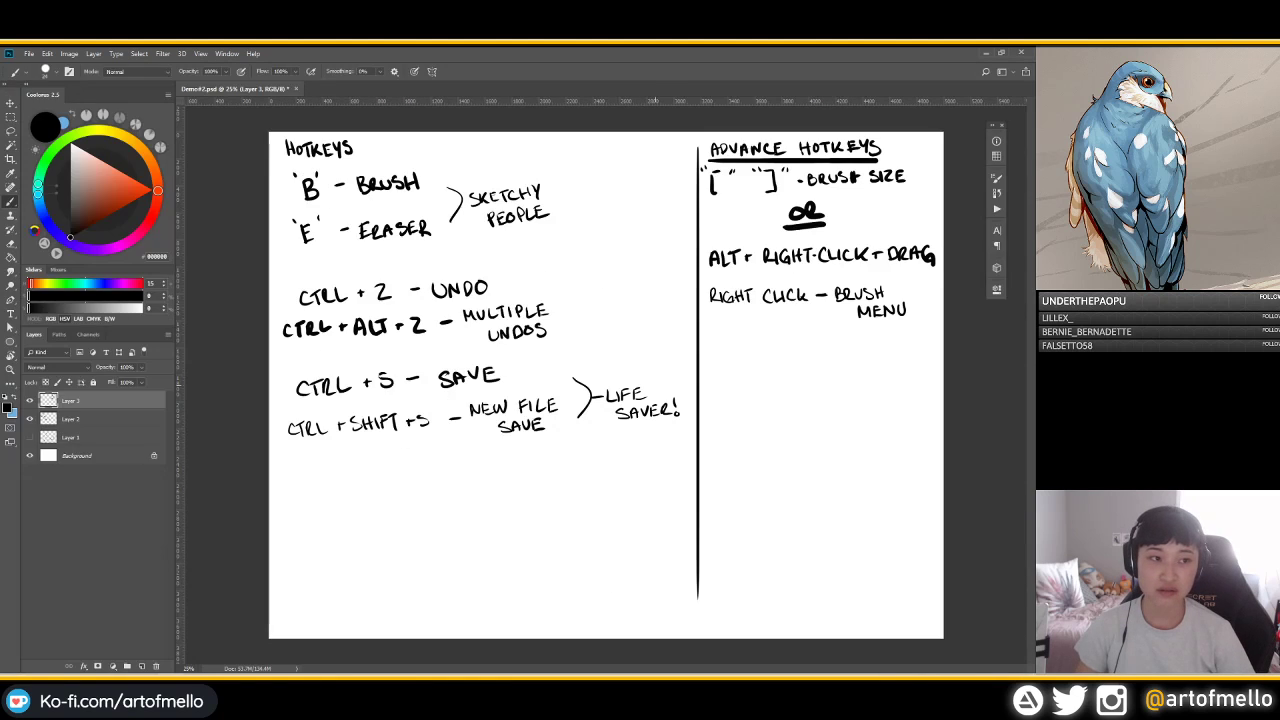
pyautogui.press('Tab')
pyautogui.press('Tab')
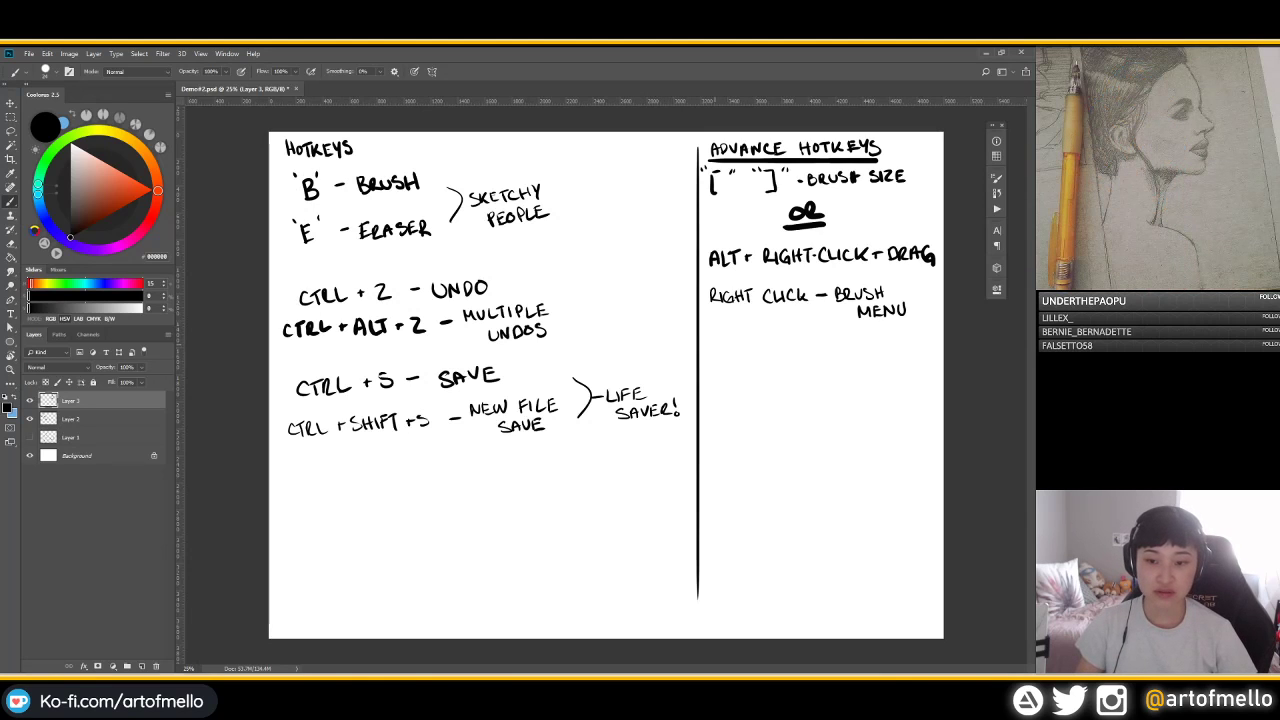
# Handwrite "F - CHANGE SCREEN MODE" below the "RIGHT CLICK - BRUSH MENU" note
pyautogui.moveTo(719, 343)
pyautogui.mouseDown()
pyautogui.moveTo(714, 358)
pyautogui.moveTo(759, 355)
pyautogui.mouseUp()
pyautogui.moveTo(764, 345); pyautogui.dragTo(769, 356)
pyautogui.moveTo(764, 351); pyautogui.dragTo(782, 355)
pyautogui.moveTo(774, 352); pyautogui.dragTo(787, 355)
pyautogui.moveTo(787, 344)
pyautogui.mouseDown()
pyautogui.moveTo(875, 357)
pyautogui.moveTo(901, 341)
pyautogui.mouseUp()
pyautogui.moveTo(902, 341); pyautogui.dragTo(911, 342)
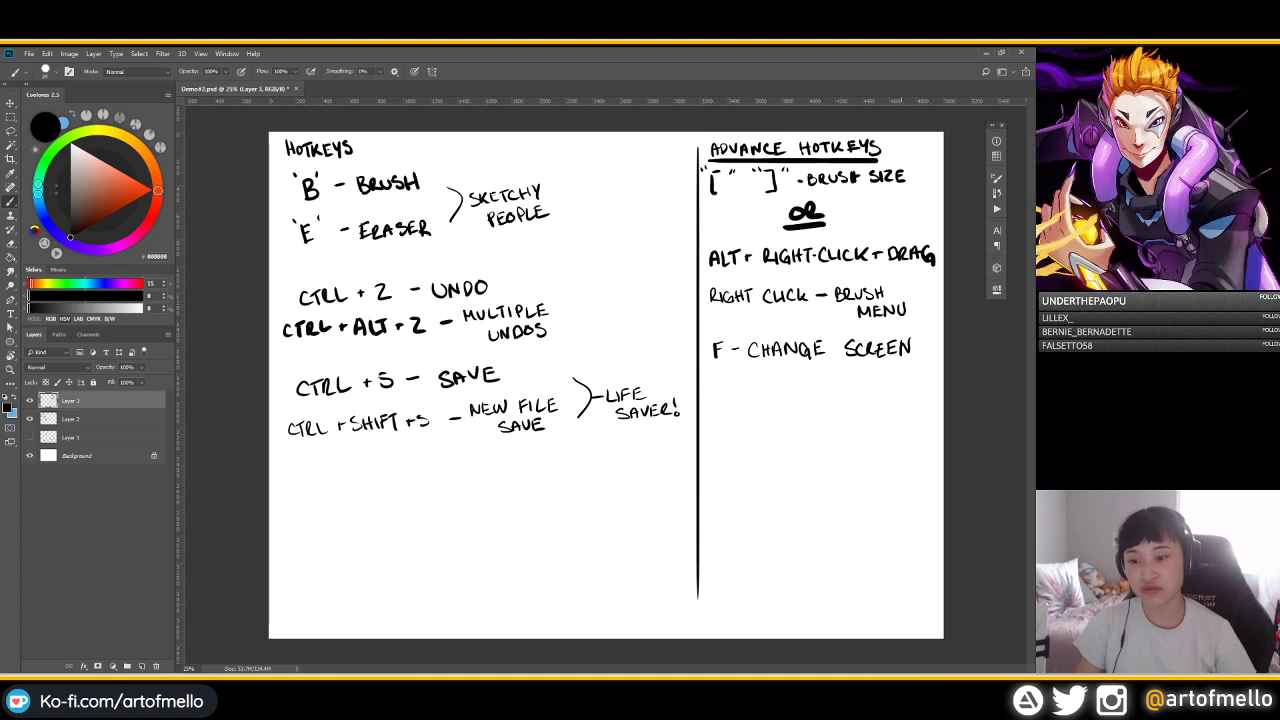
pyautogui.moveTo(755, 371)
pyautogui.mouseDown()
pyautogui.moveTo(755, 386)
pyautogui.moveTo(798, 383)
pyautogui.mouseUp()
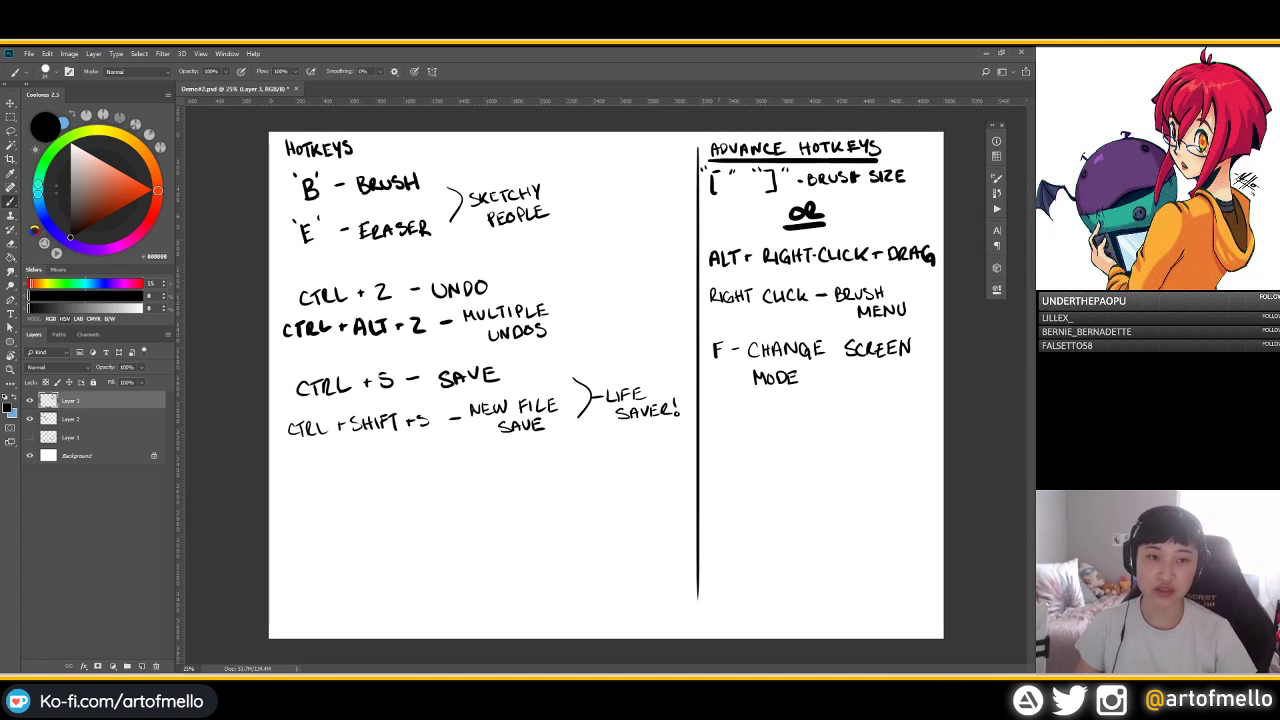
# Add a horizontal guide across the notes and a vertical guide beside the divider line, and turn on Snap
pyautogui.moveTo(550, 100); pyautogui.dragTo(550, 343)
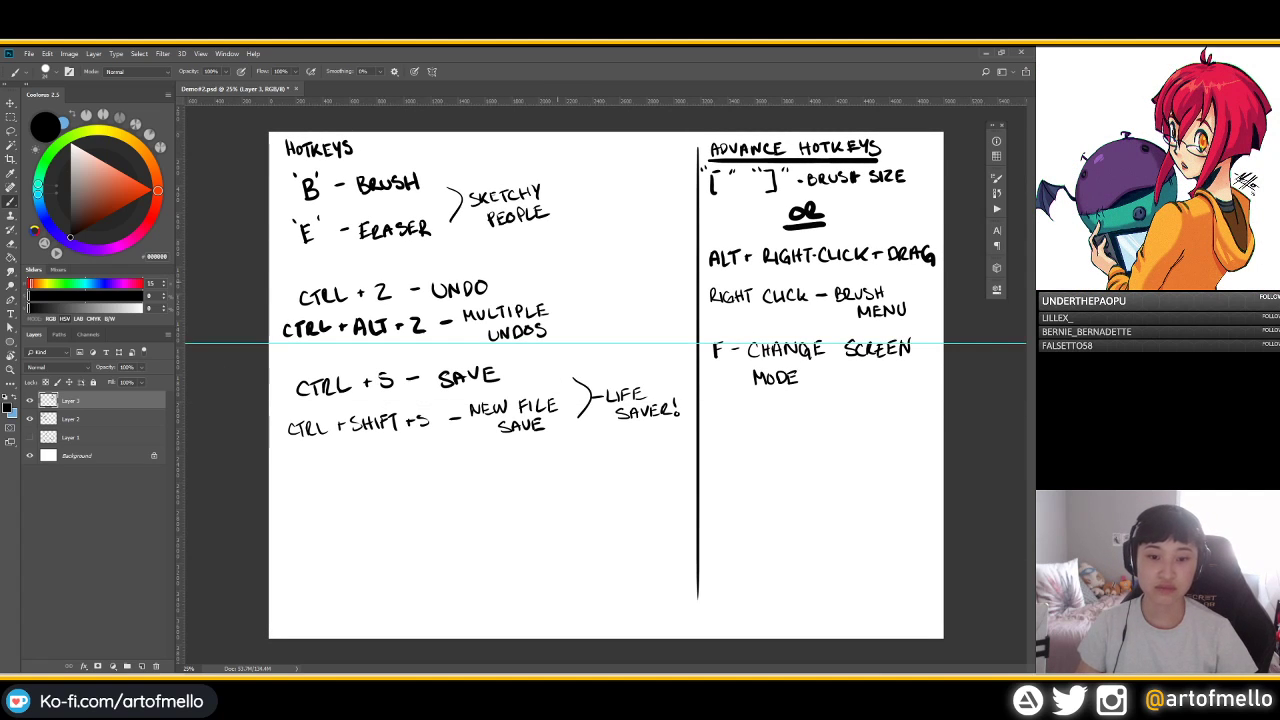
pyautogui.moveTo(181, 510); pyautogui.dragTo(639, 510)
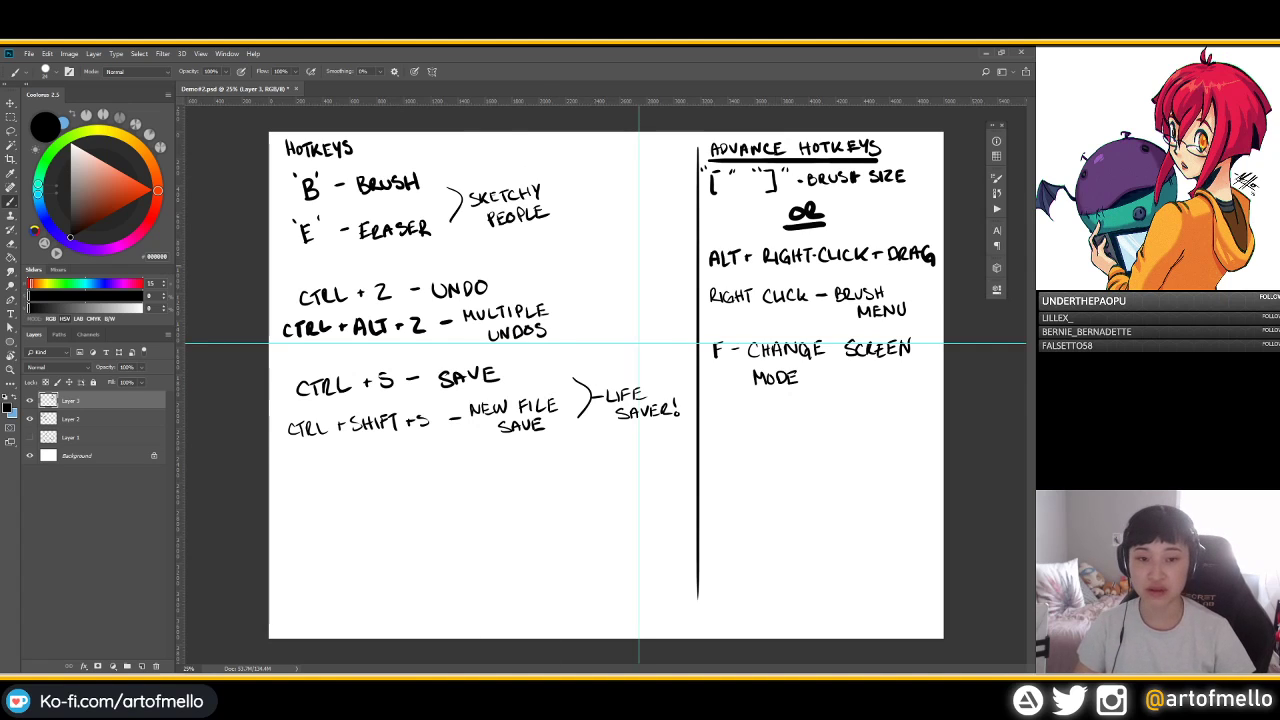
pyautogui.click(200, 53)
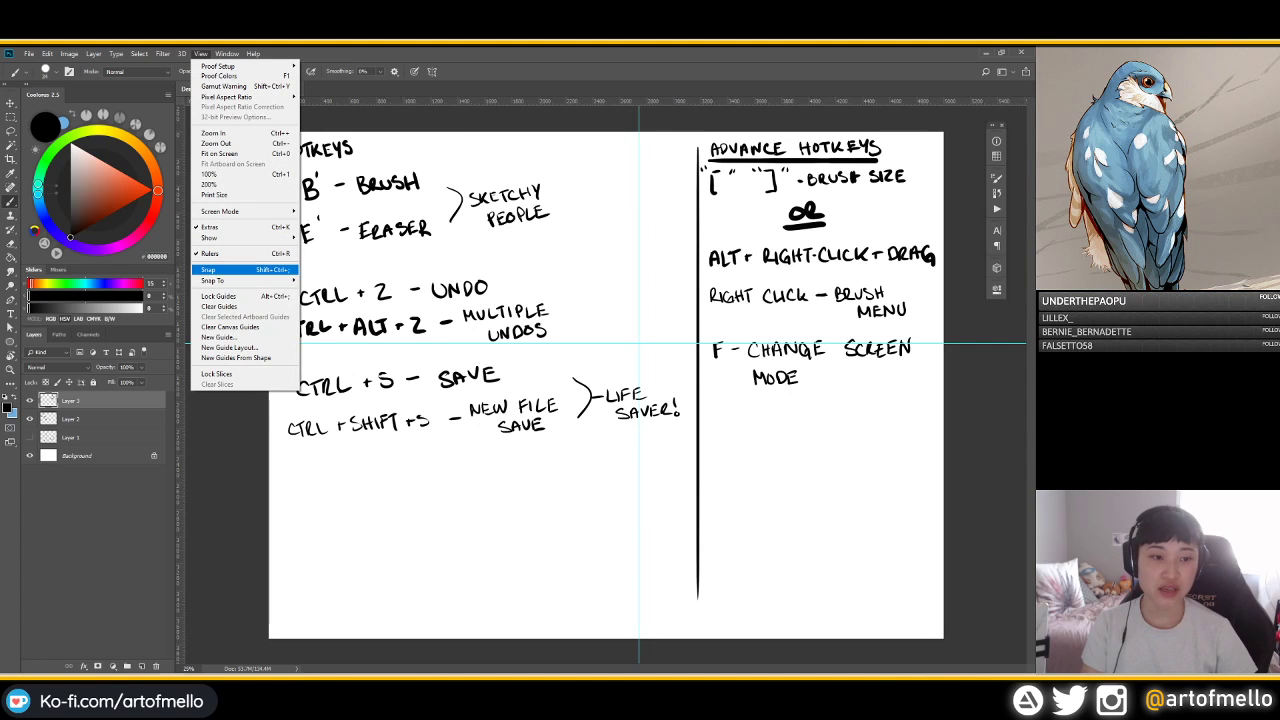
pyautogui.click(210, 269)
# Brush two test strokes along the vertical guide and undo both
pyautogui.moveTo(633, 214); pyautogui.dragTo(640, 294)
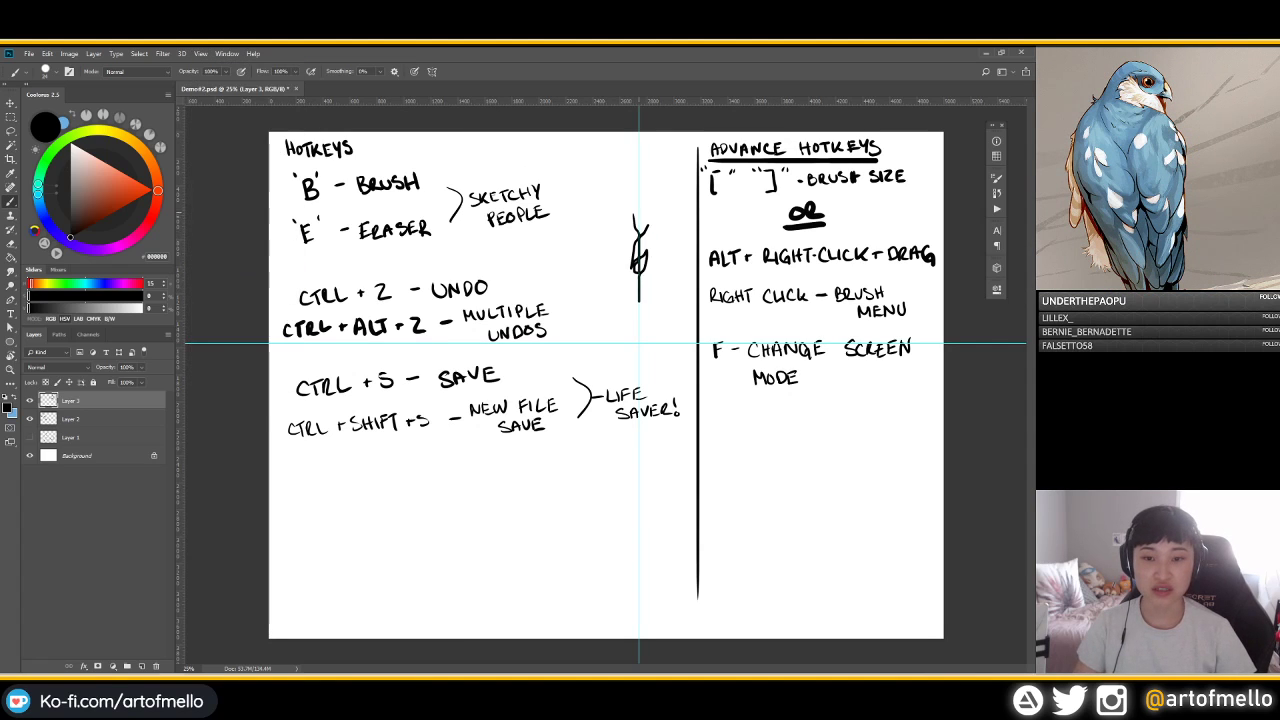
pyautogui.hotkey('ctrl', 'z')
pyautogui.moveTo(640, 200); pyautogui.dragTo(644, 374)
pyautogui.hotkey('ctrl', 'z')
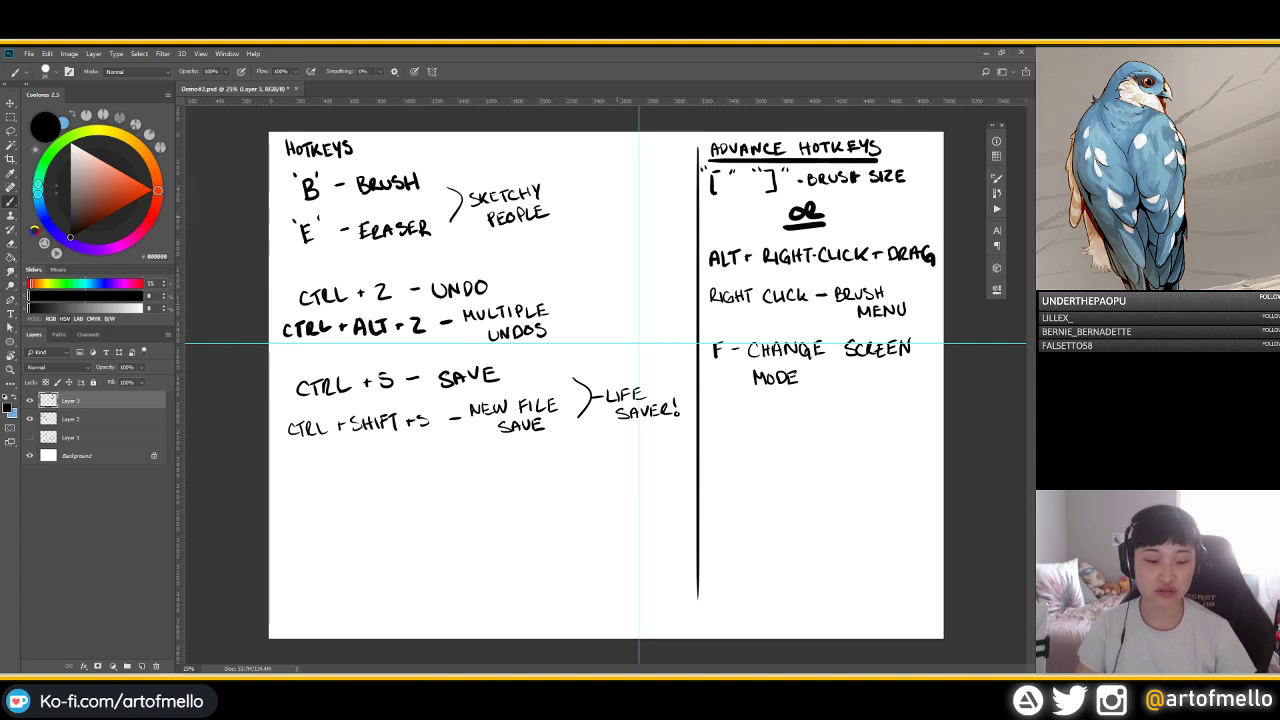
# Remove the guides from the canvas with the Move tool and hide the rulers
pyautogui.press('v')
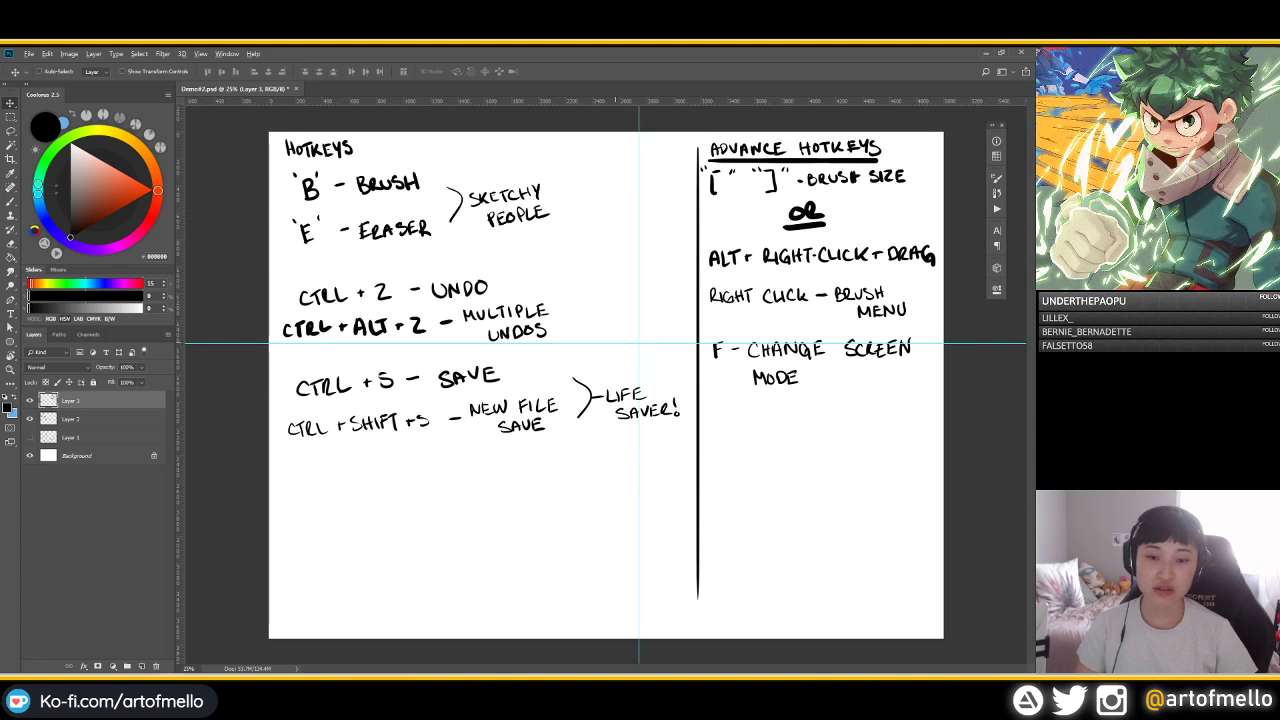
pyautogui.moveTo(639, 120); pyautogui.dragTo(133, 295)
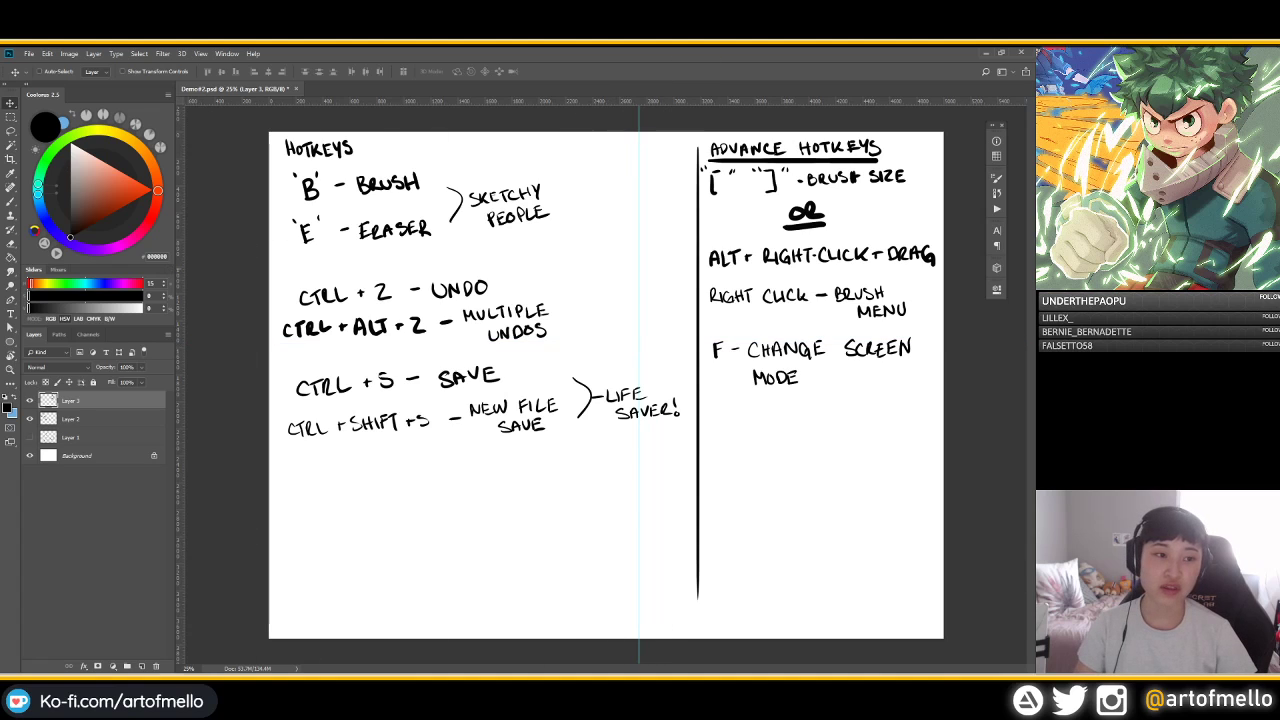
pyautogui.hotkey('ctrl', 'z')
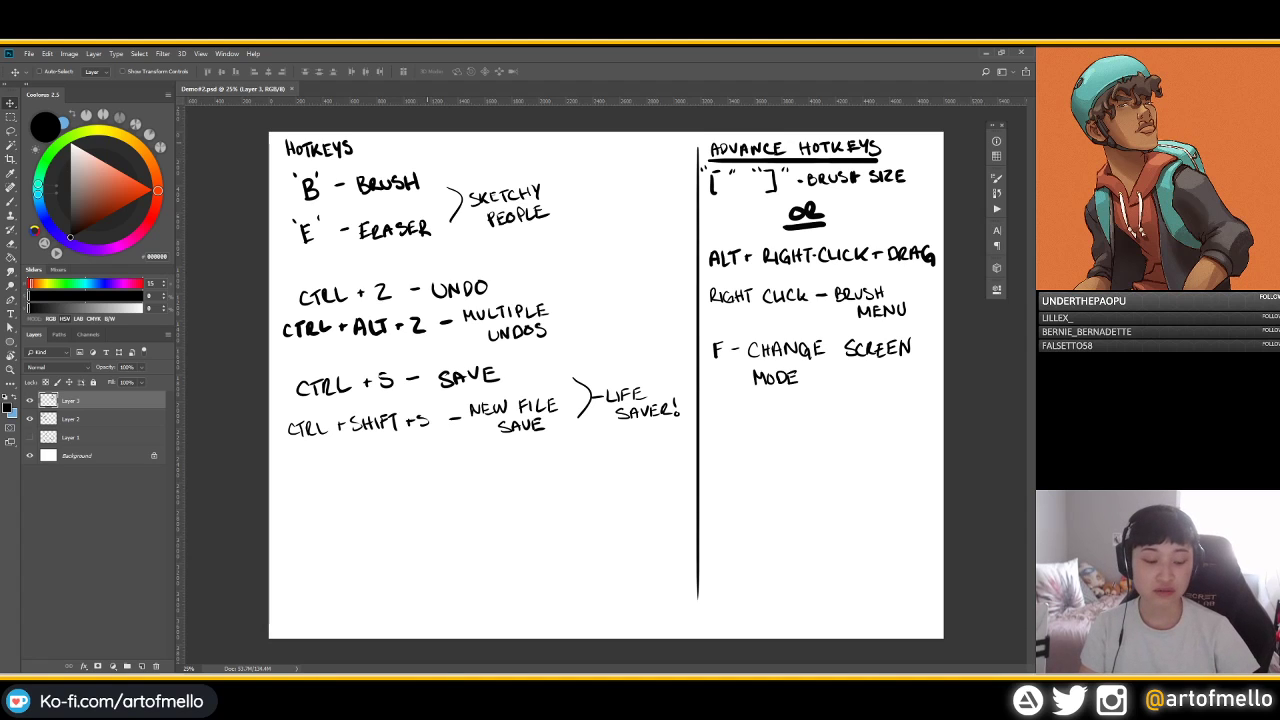
pyautogui.hotkey('ctrl', 'r')
# Handwrite "CTRL + R - RULER" with the brush below the "F - CHANGE SCREEN MODE" note
pyautogui.press('b')
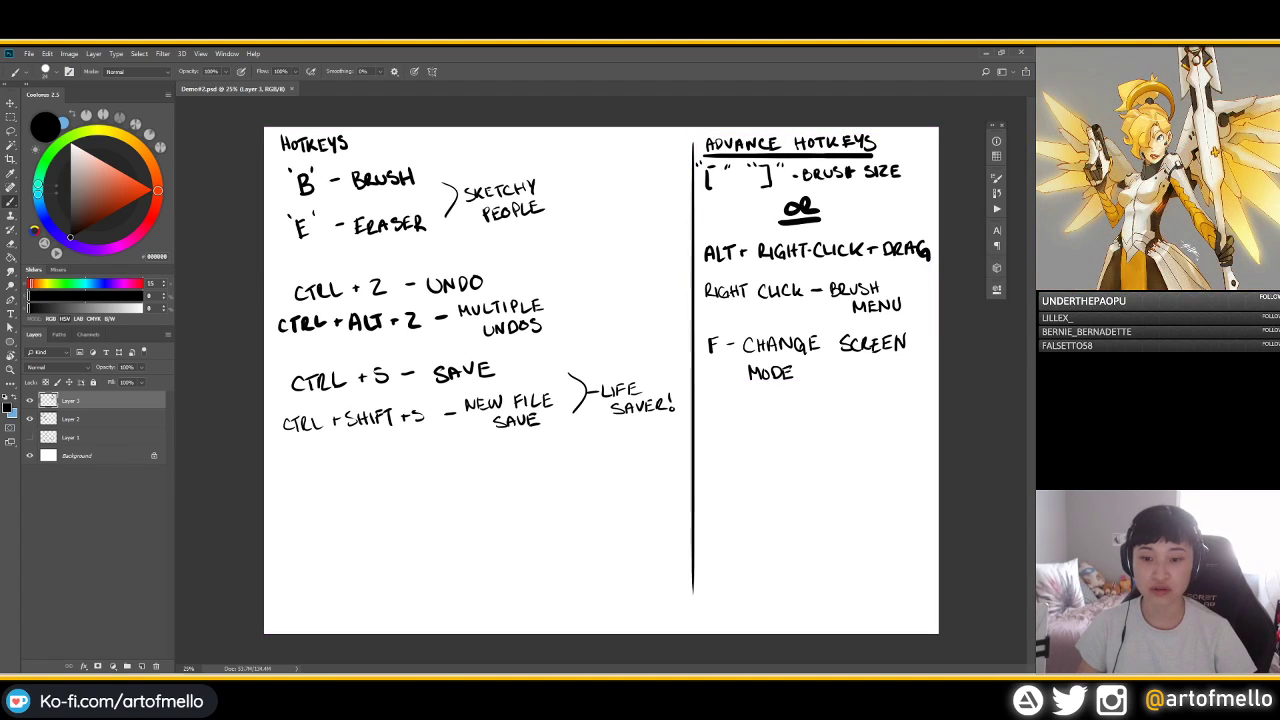
pyautogui.moveTo(716, 407)
pyautogui.mouseDown()
pyautogui.moveTo(715, 419)
pyautogui.moveTo(836, 418)
pyautogui.moveTo(850, 405)
pyautogui.moveTo(876, 416)
pyautogui.mouseUp()
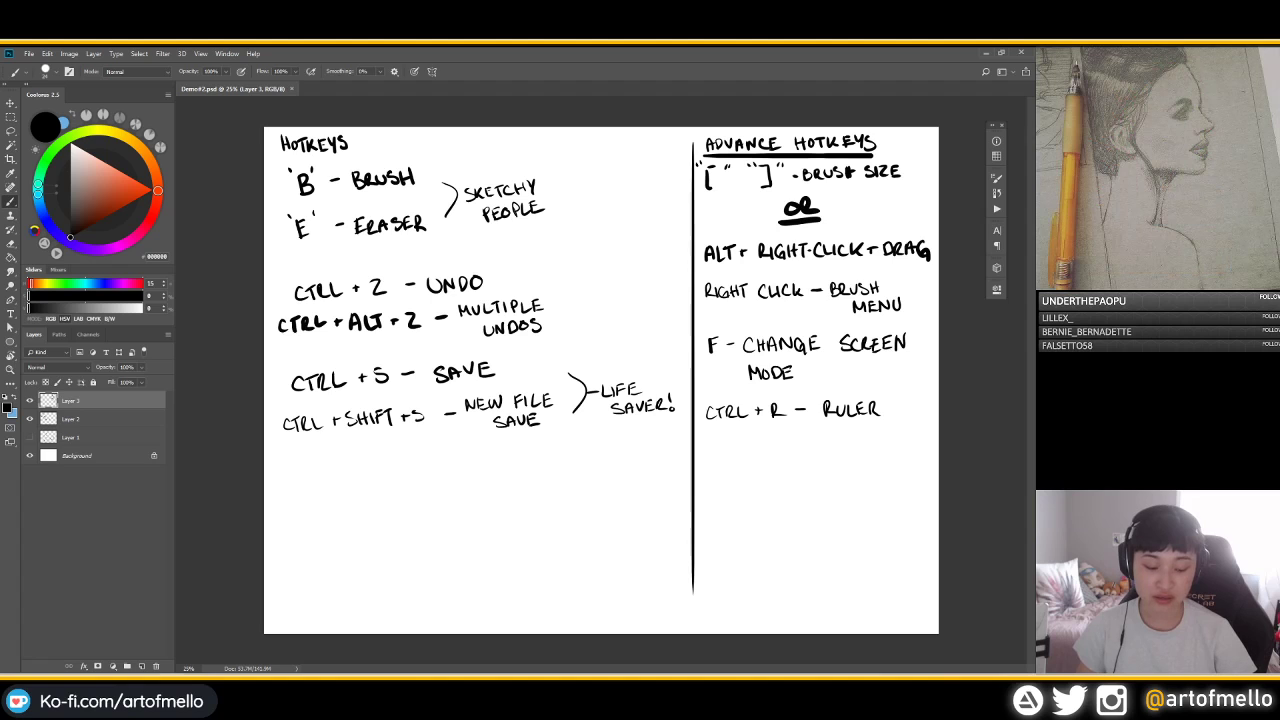
# Handwrite "V - MOVE" below the "CTRL + R - RULER" note
pyautogui.press('v')
pyautogui.press('b')
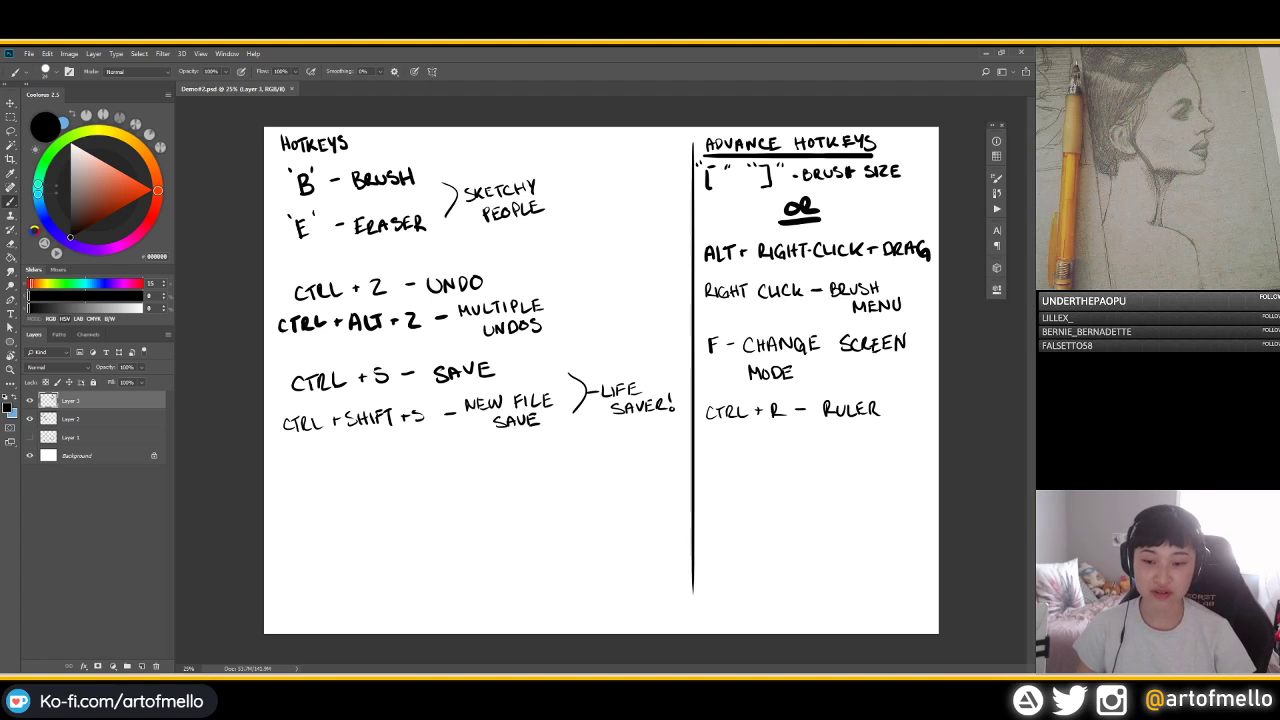
pyautogui.moveTo(717, 440)
pyautogui.mouseDown()
pyautogui.moveTo(772, 440)
pyautogui.moveTo(784, 454)
pyautogui.mouseUp()
pyautogui.moveTo(795, 443); pyautogui.dragTo(801, 448)
pyautogui.moveTo(803, 438)
pyautogui.mouseDown()
pyautogui.moveTo(809, 454)
pyautogui.moveTo(817, 437)
pyautogui.moveTo(821, 455)
pyautogui.mouseUp()
pyautogui.moveTo(822, 447); pyautogui.dragTo(830, 447)
pyautogui.moveTo(822, 456); pyautogui.dragTo(835, 456)
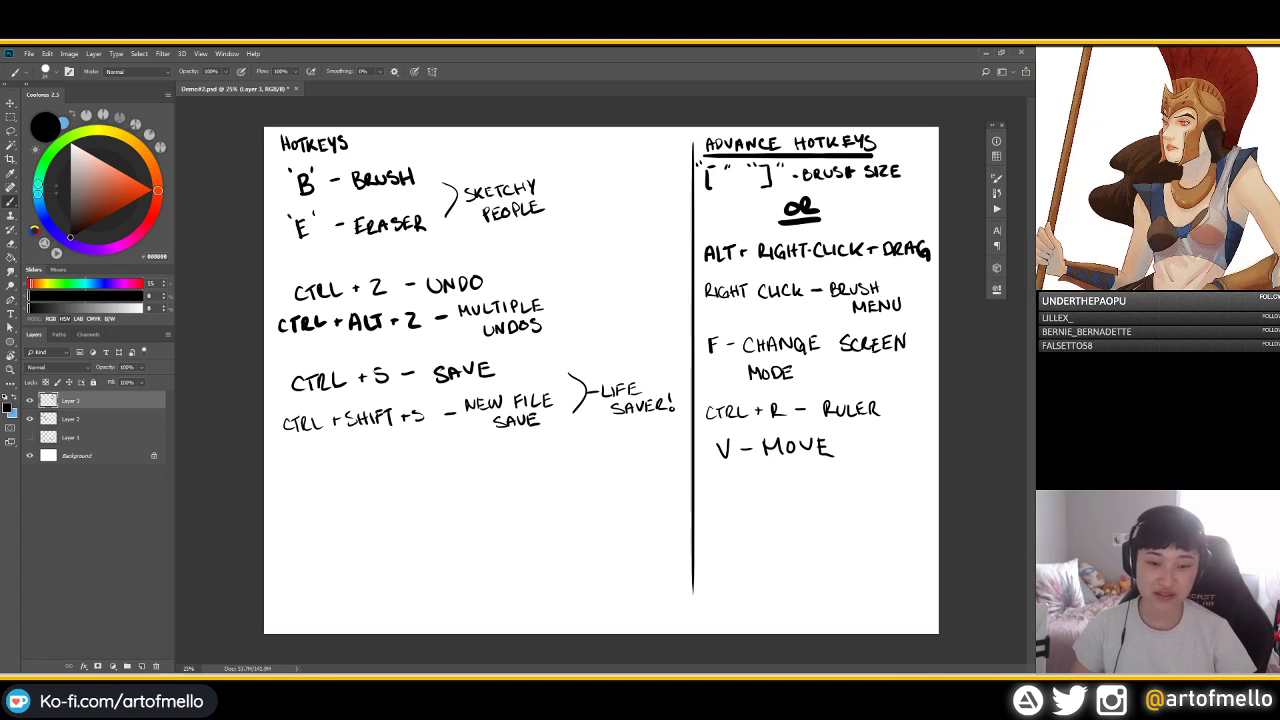
# Turn on Show Transform Controls for the Move tool, and shift the Advance Hotkeys notes and undo the move
pyautogui.press('v')
pyautogui.moveTo(786, 319)
pyautogui.mouseDown()
pyautogui.moveTo(615, 442)
pyautogui.moveTo(423, 336)
pyautogui.moveTo(785, 312)
pyautogui.moveTo(378, 386)
pyautogui.moveTo(467, 398)
pyautogui.moveTo(786, 318)
pyautogui.mouseUp()
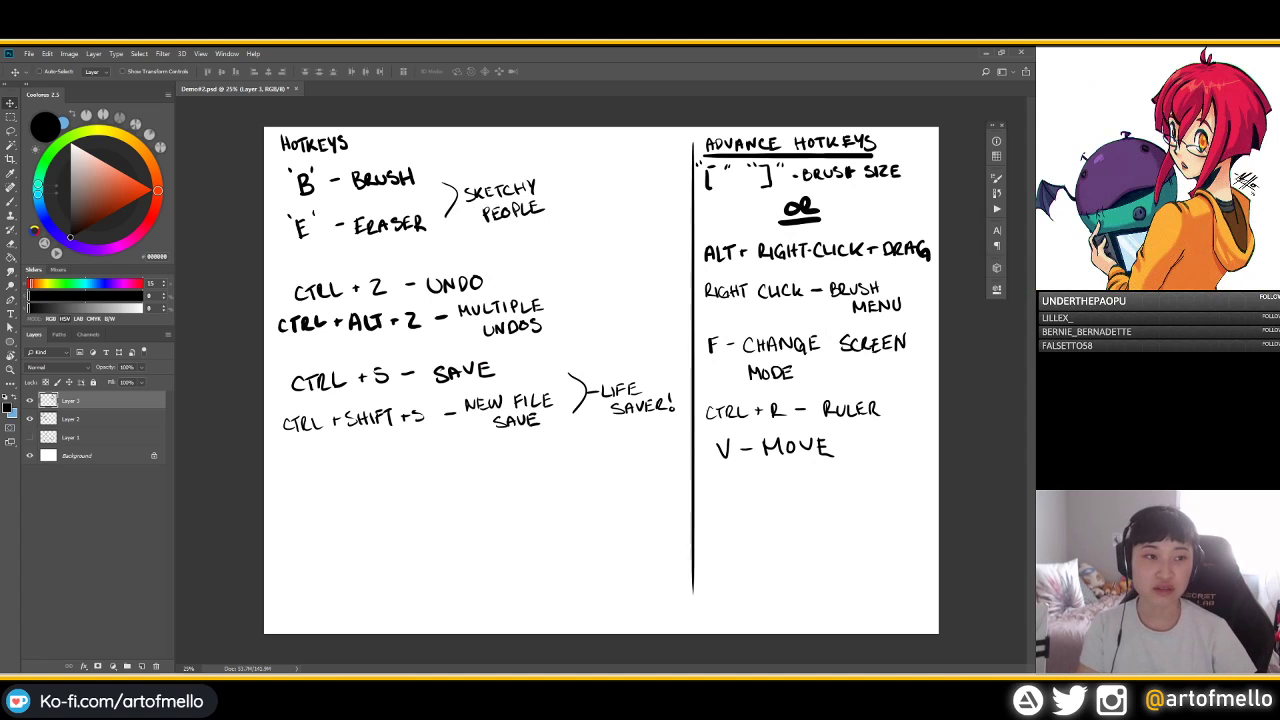
pyautogui.click(124, 72)
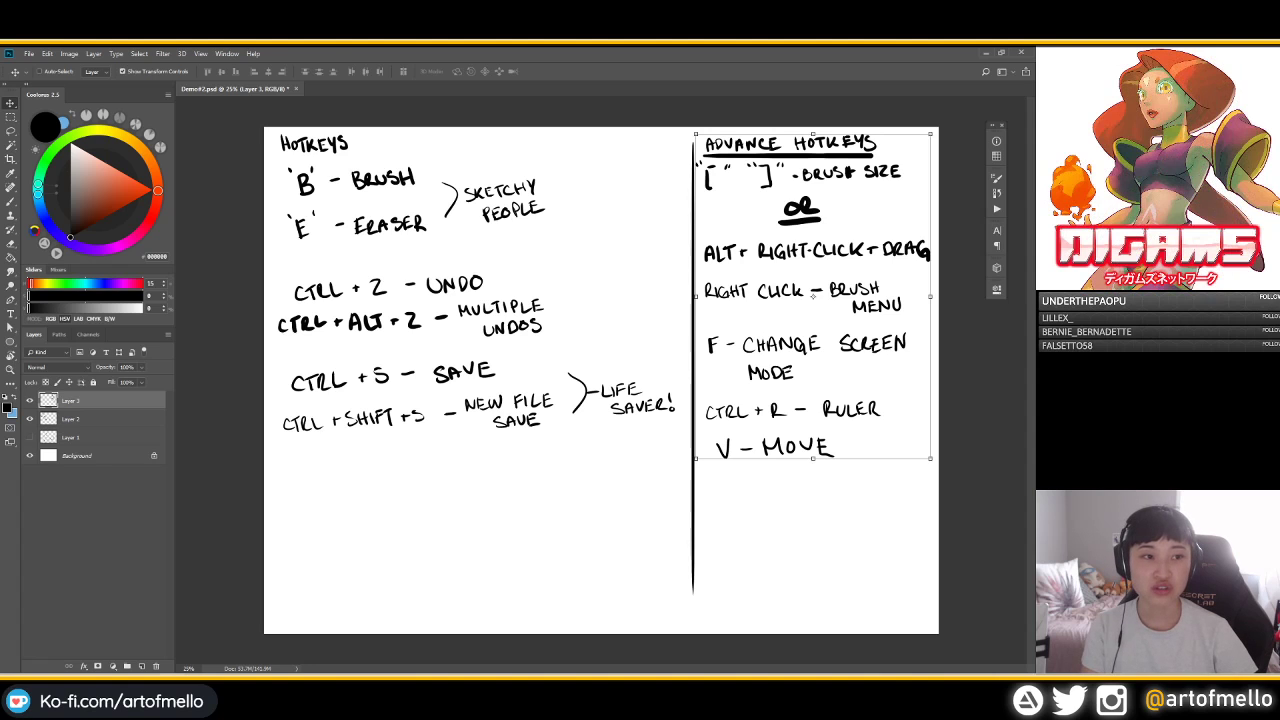
pyautogui.moveTo(820, 262); pyautogui.dragTo(681, 313)
pyautogui.hotkey('ctrl', 'z')
# Start and confirm a free transform on the Advance Hotkeys layer, and turn off Show Transform Controls
pyautogui.hotkey('ctrl', 't')
pyautogui.moveTo(931, 133)
pyautogui.mouseDown()
pyautogui.moveTo(880, 172)
pyautogui.moveTo(866, 205)
pyautogui.moveTo(880, 182)
pyautogui.moveTo(924, 229)
pyautogui.moveTo(1000, 240)
pyautogui.moveTo(786, 212)
pyautogui.moveTo(931, 133)
pyautogui.moveTo(931, 188)
pyautogui.moveTo(931, 133)
pyautogui.mouseUp()
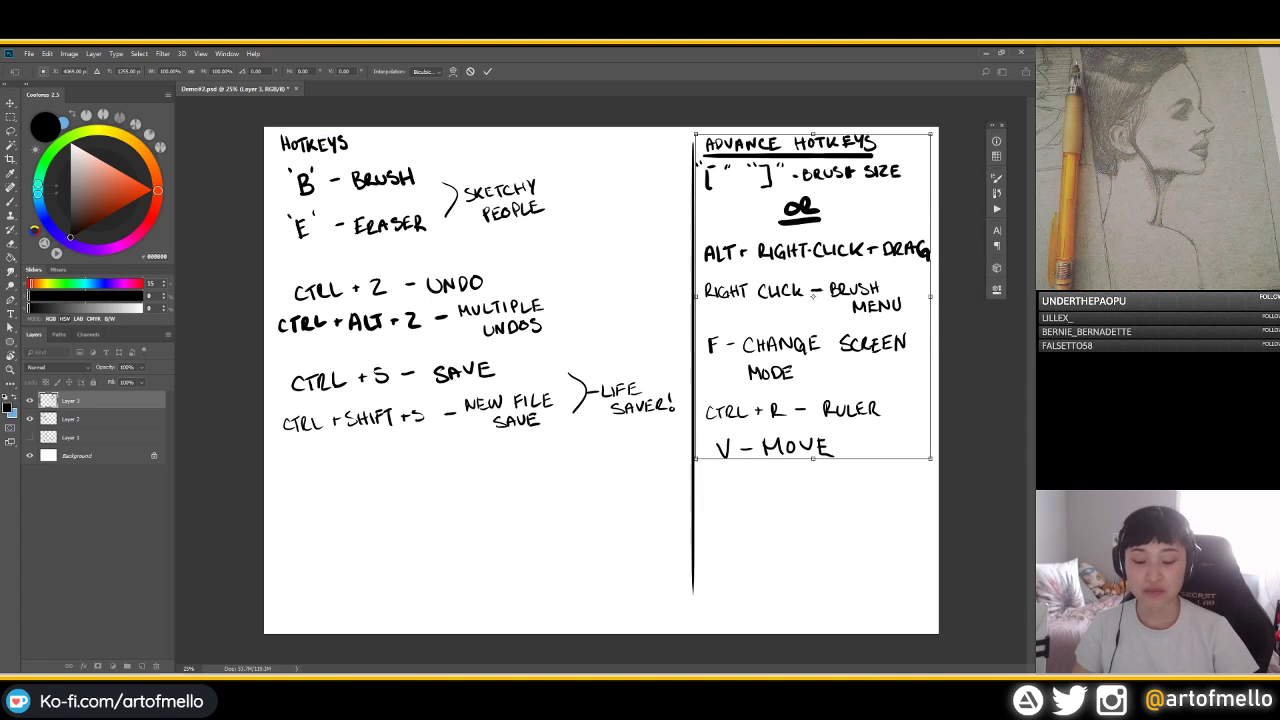
pyautogui.press('Return')
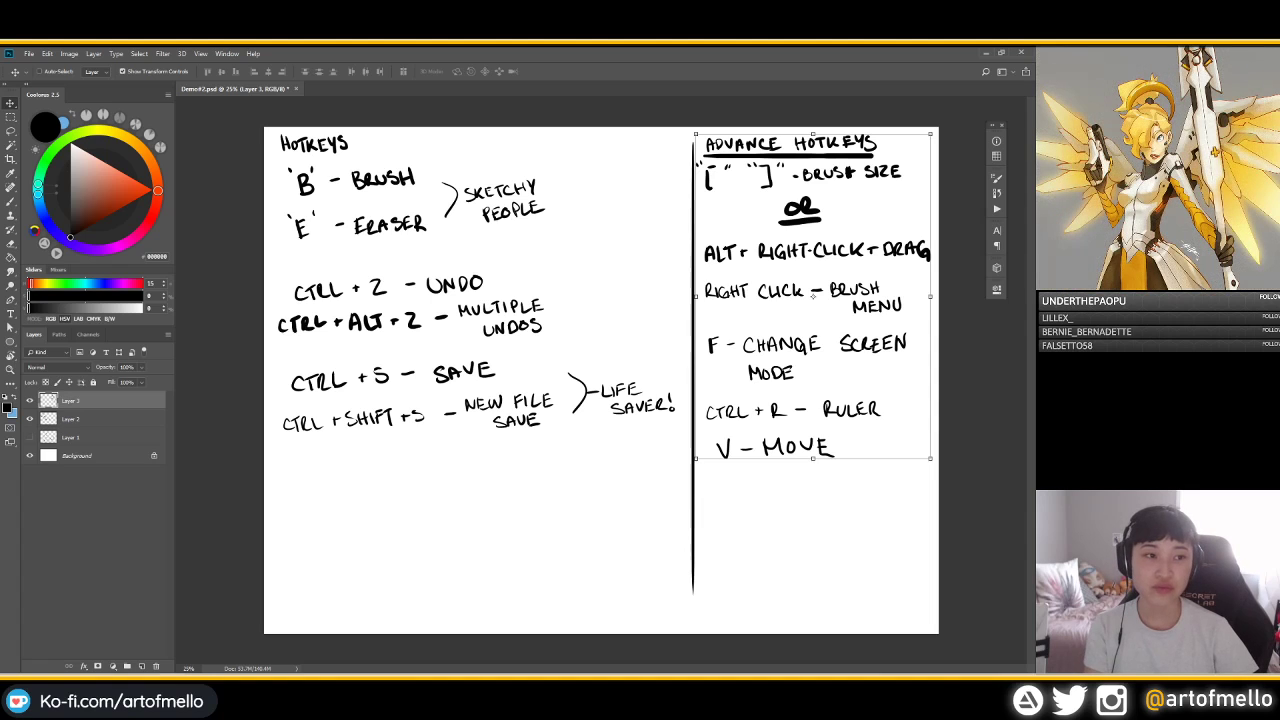
pyautogui.click(123, 72)
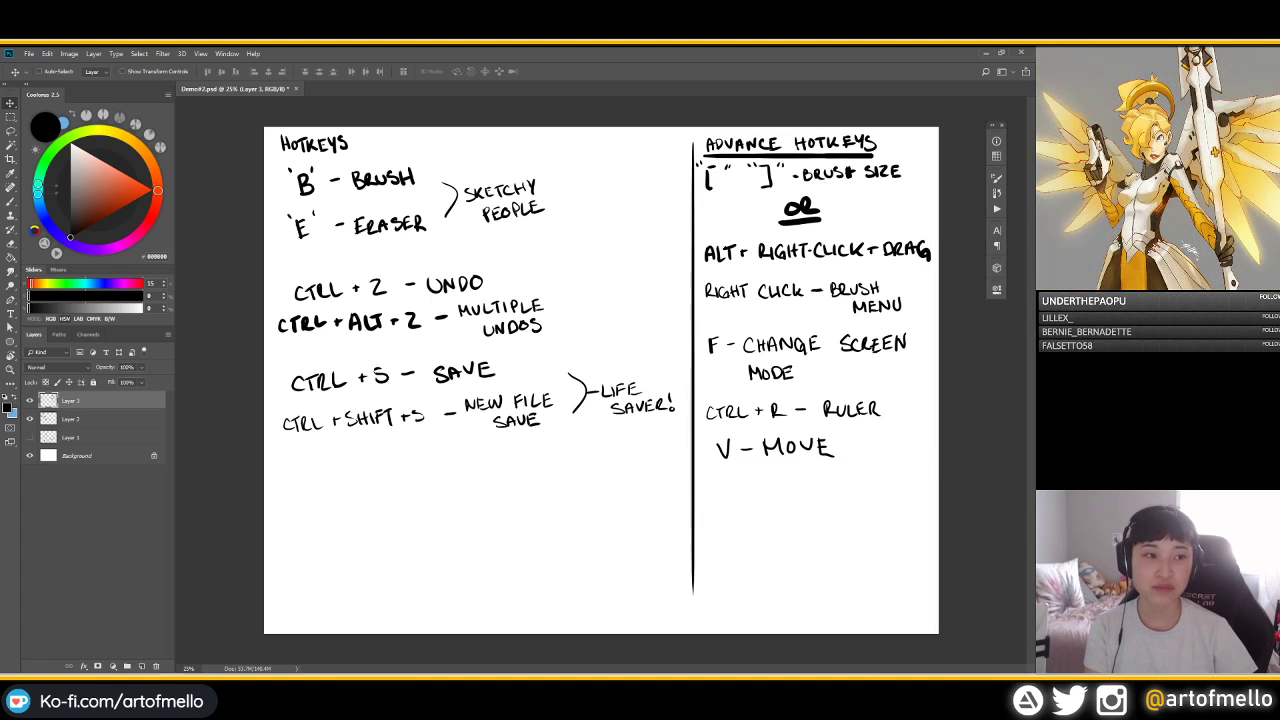
# Enable Auto-Select for layers, and shift the Hotkeys notes on the canvas and undo the move
pyautogui.click(91, 72)
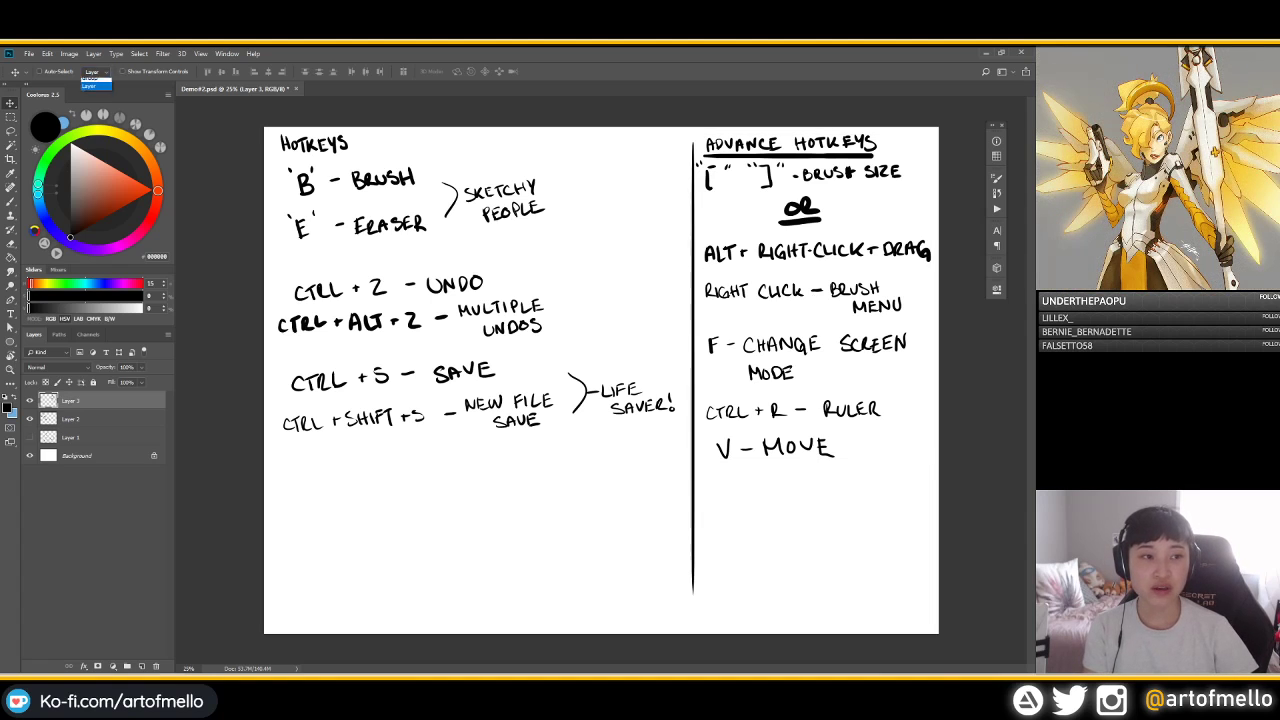
pyautogui.click(90, 91)
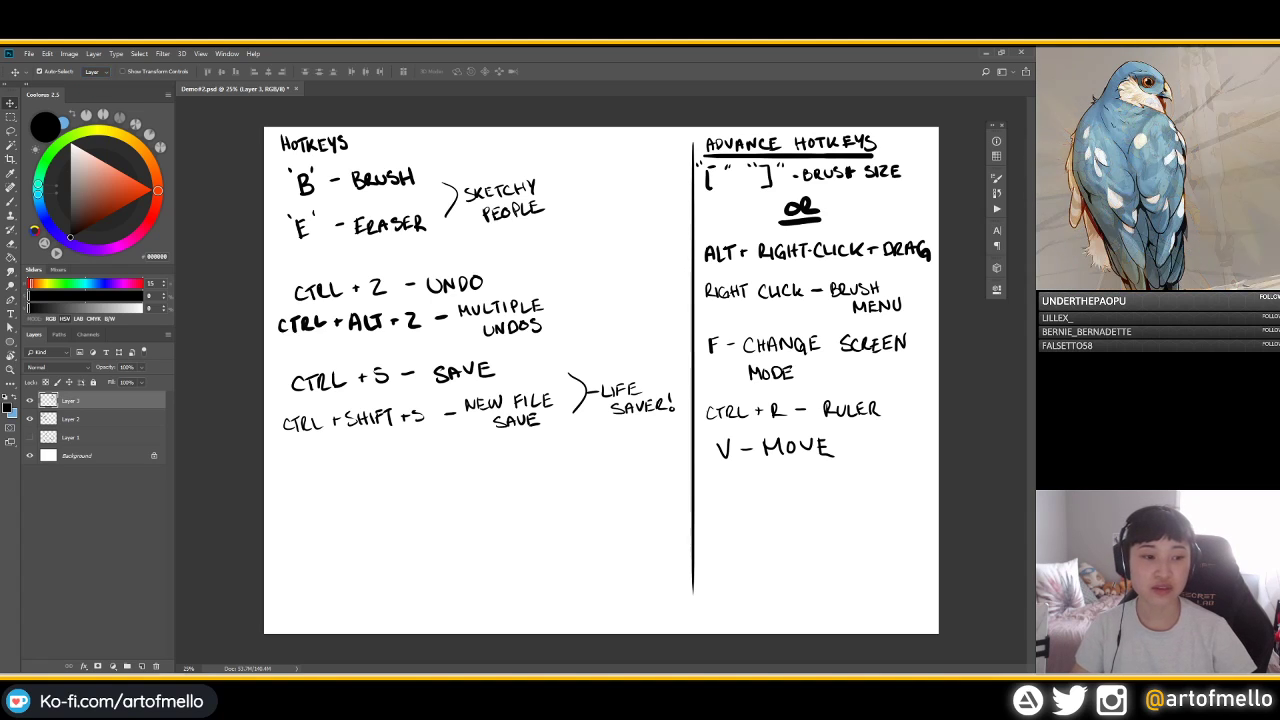
pyautogui.moveTo(376, 379); pyautogui.dragTo(466, 393)
pyautogui.hotkey('ctrl', 'z')
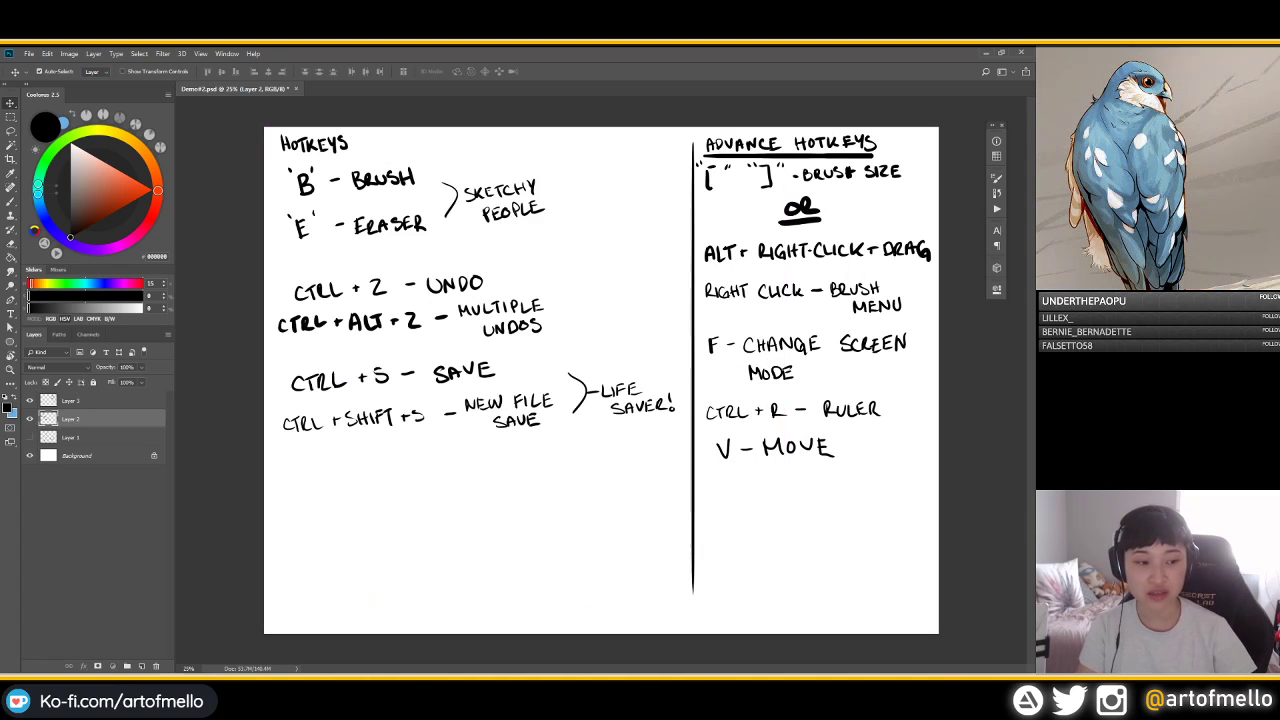
# Open and cancel the Layer Style options of Layer 2, and shift the Hotkeys notes again and undo it
pyautogui.doubleClick(112, 419)
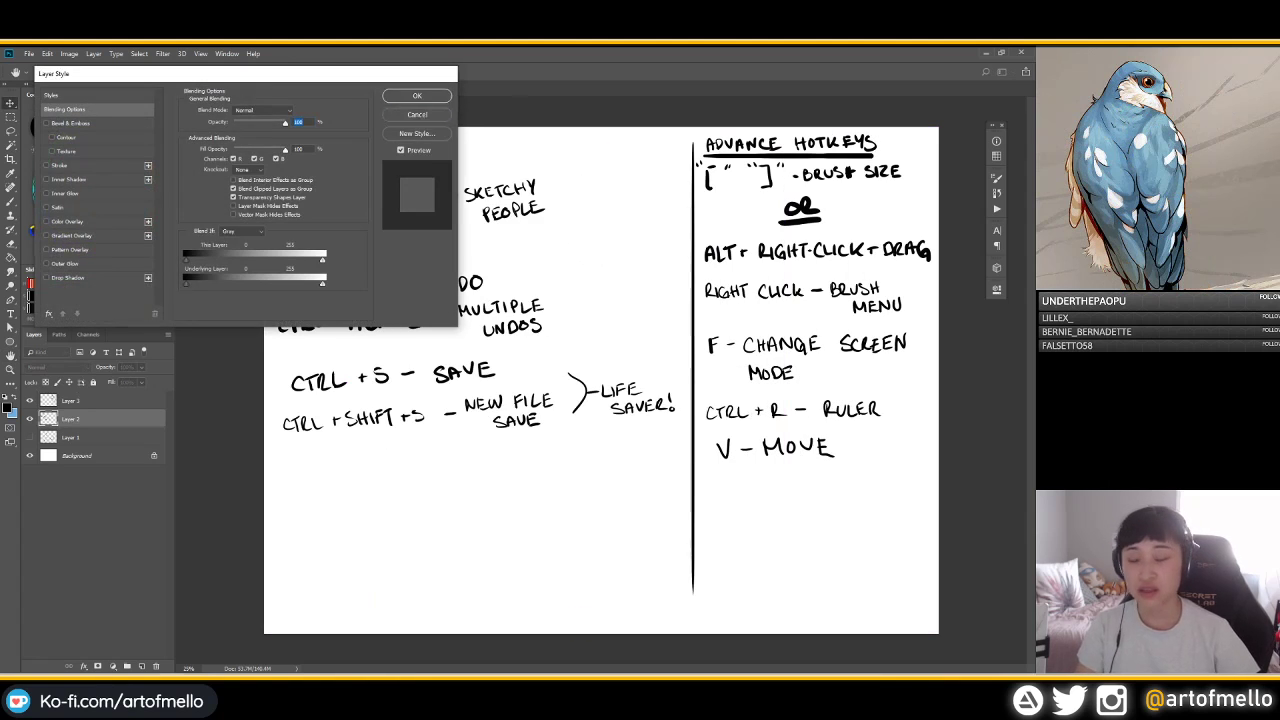
pyautogui.press('Escape')
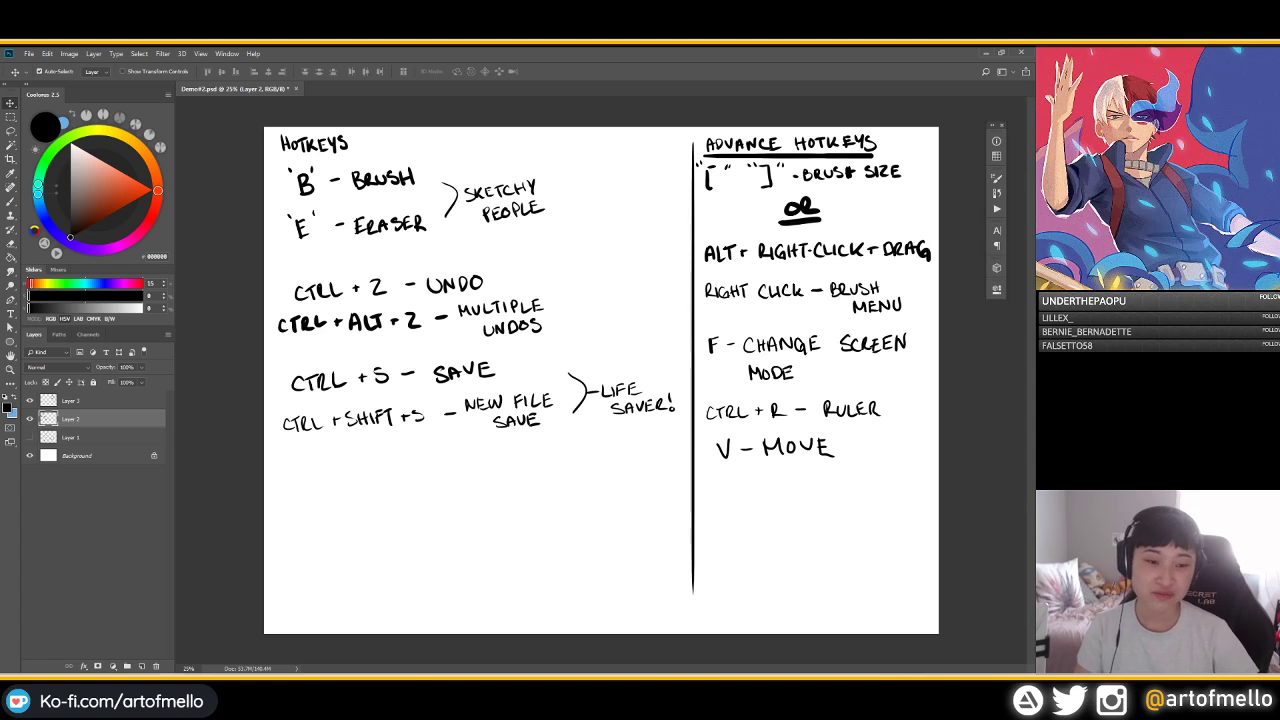
pyautogui.moveTo(374, 298); pyautogui.dragTo(591, 319)
pyautogui.hotkey('ctrl', 'z')
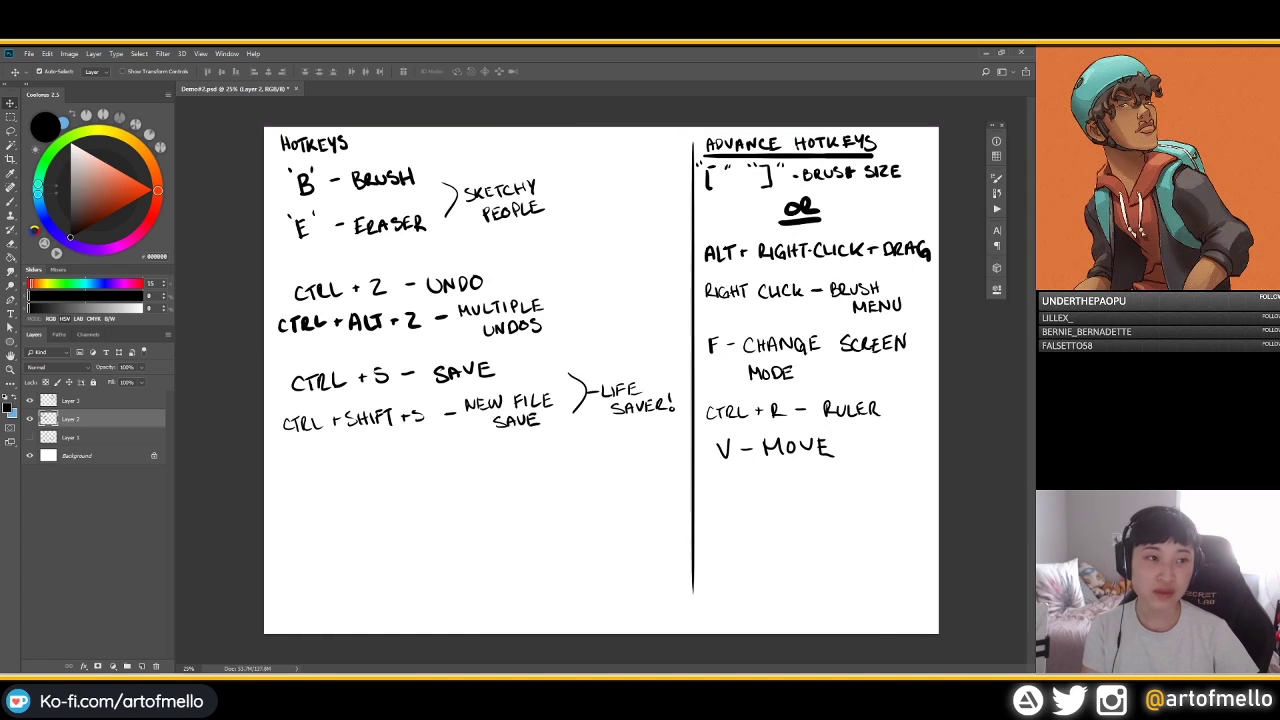
# Set Auto-Select to Group, test it by moving the Advance Hotkeys notes and undoing the move, and turn Auto-Select off
pyautogui.click(96, 72)
pyautogui.click(93, 82)
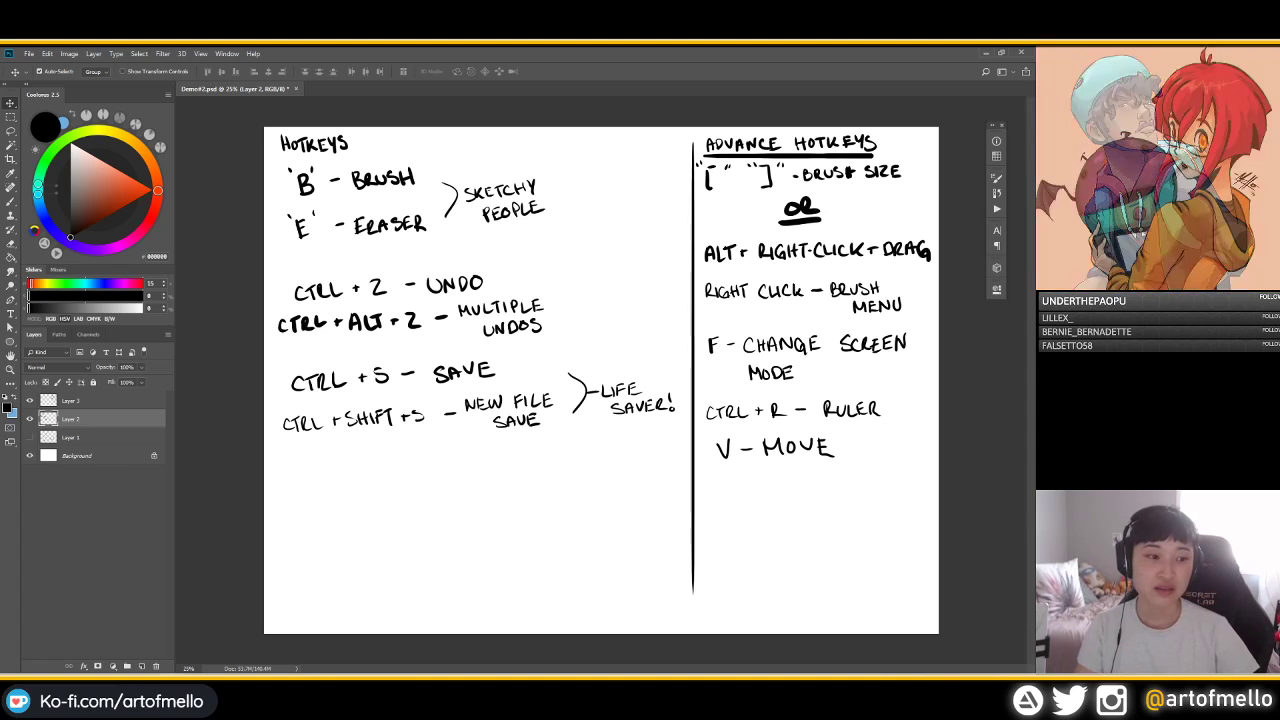
pyautogui.moveTo(800, 209); pyautogui.dragTo(725, 305)
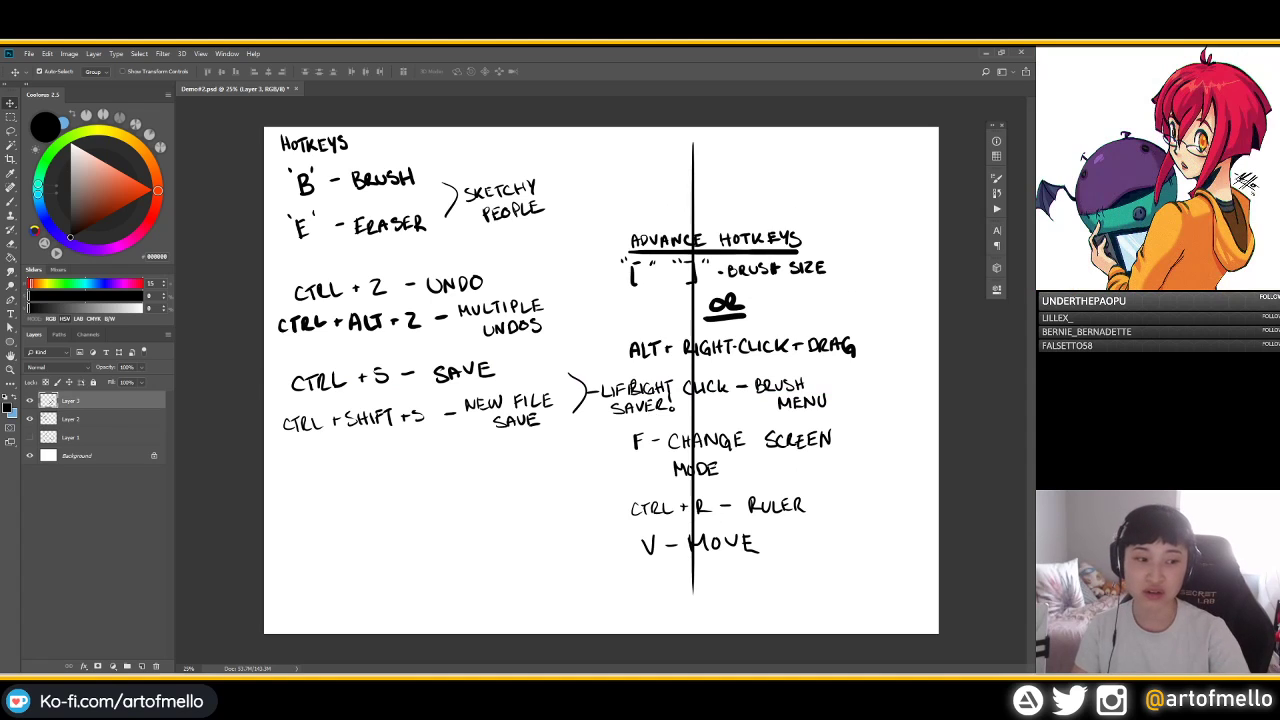
pyautogui.hotkey('ctrl', 'z')
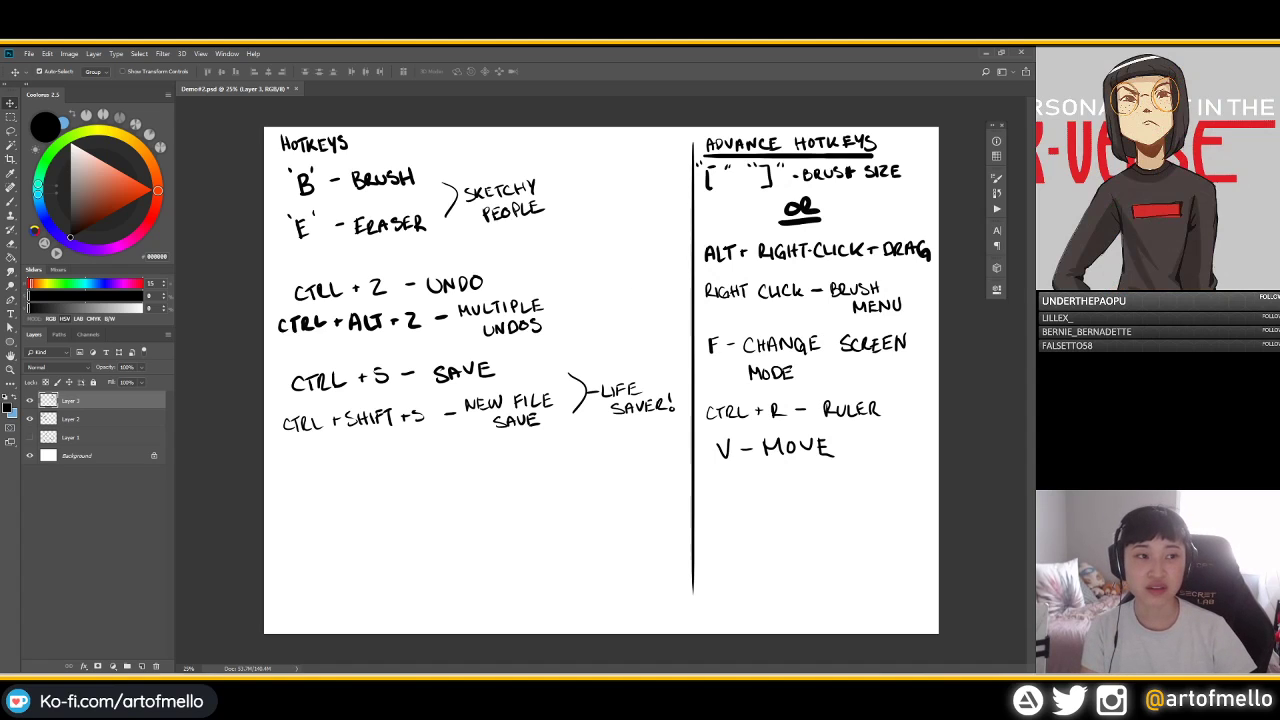
pyautogui.click(93, 72)
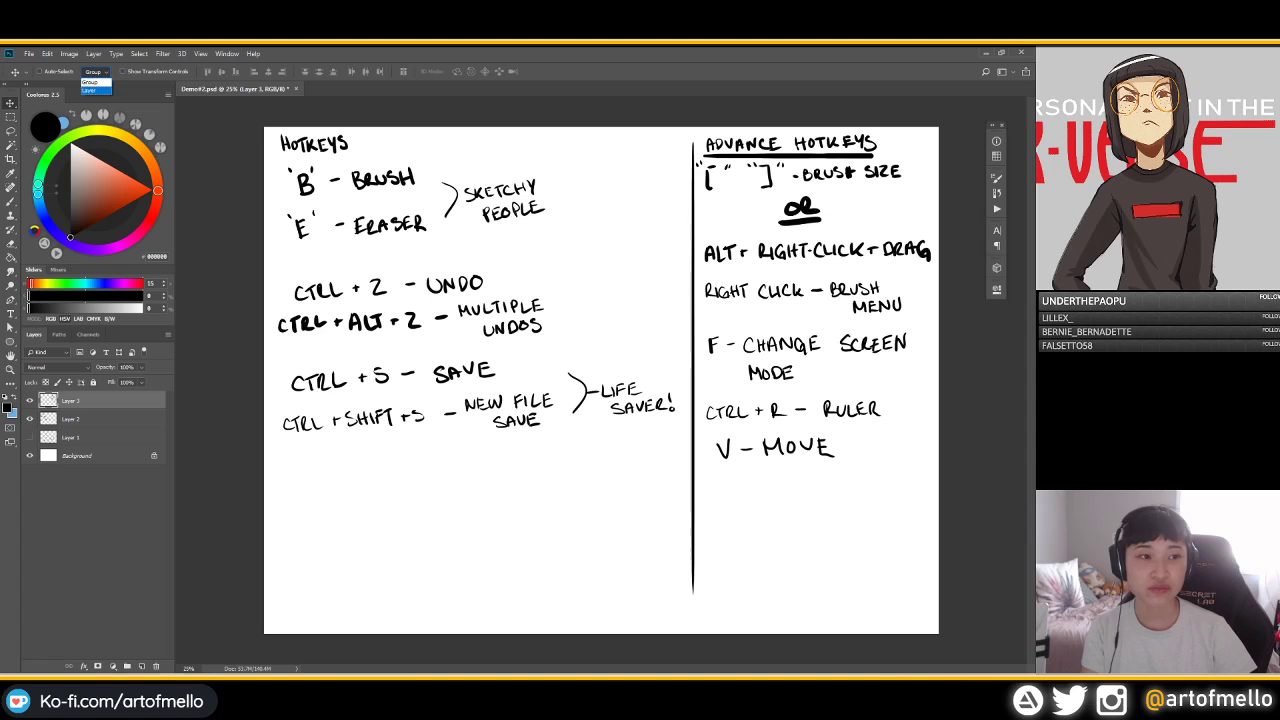
pyautogui.press('m')
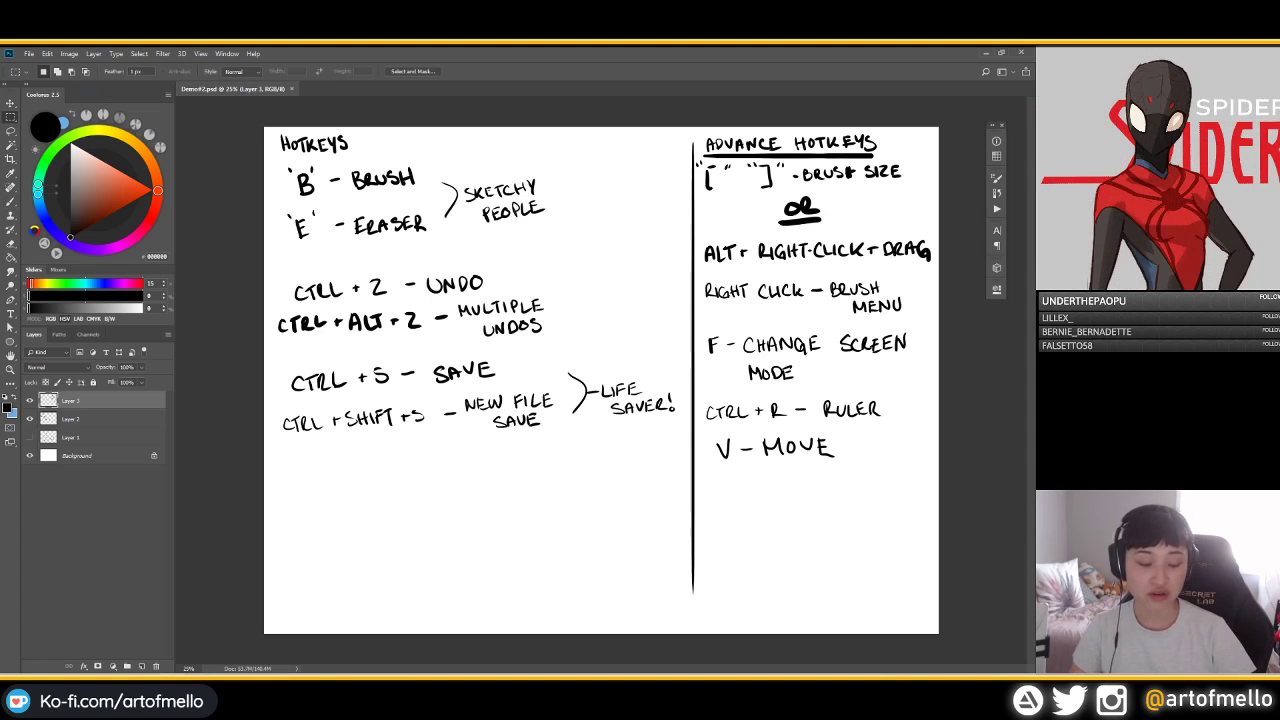
# Handwrite "CTRT + T - TRANSFORM" with the brush below the "V - MOVE" note
pyautogui.press('b')
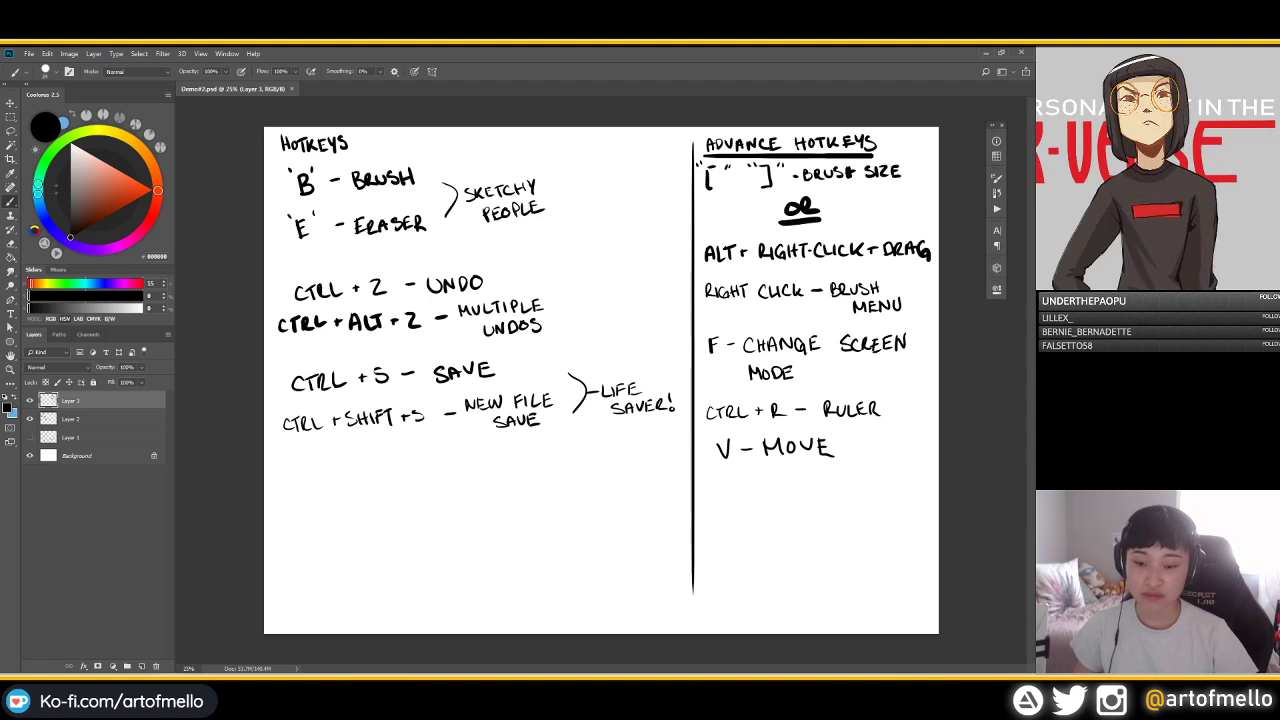
pyautogui.moveTo(719, 489)
pyautogui.mouseDown()
pyautogui.moveTo(718, 505)
pyautogui.moveTo(732, 489)
pyautogui.mouseUp()
pyautogui.moveTo(727, 490)
pyautogui.mouseDown()
pyautogui.moveTo(727, 506)
pyautogui.moveTo(749, 506)
pyautogui.moveTo(825, 484)
pyautogui.moveTo(820, 502)
pyautogui.mouseUp()
pyautogui.moveTo(826, 487)
pyautogui.mouseDown()
pyautogui.moveTo(826, 501)
pyautogui.moveTo(859, 486)
pyautogui.moveTo(861, 501)
pyautogui.moveTo(883, 493)
pyautogui.mouseUp()
pyautogui.moveTo(889, 489); pyautogui.dragTo(895, 501)
pyautogui.moveTo(895, 488); pyautogui.dragTo(901, 500)
pyautogui.moveTo(903, 488); pyautogui.dragTo(903, 502)
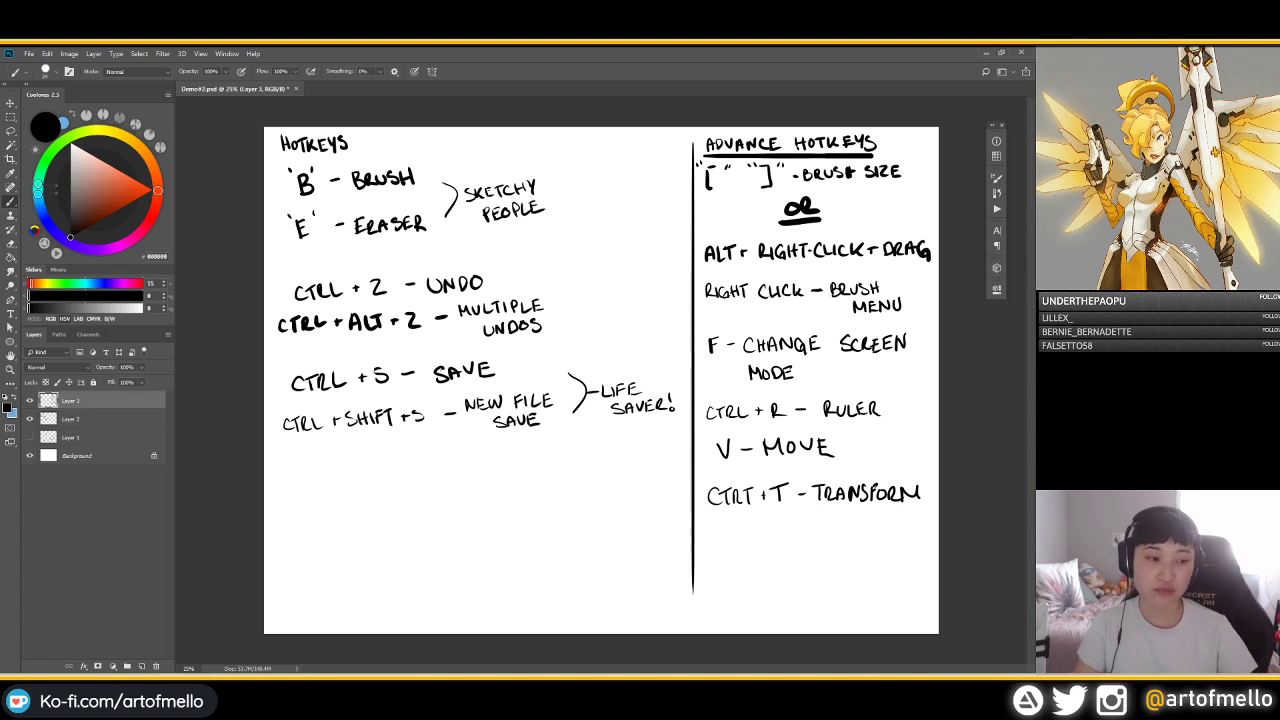
# Add a new layer and draw a large circle below the "LIFE SAVER!" note, erasing and redrawing its uneven lower part to close it
pyautogui.click(141, 666)
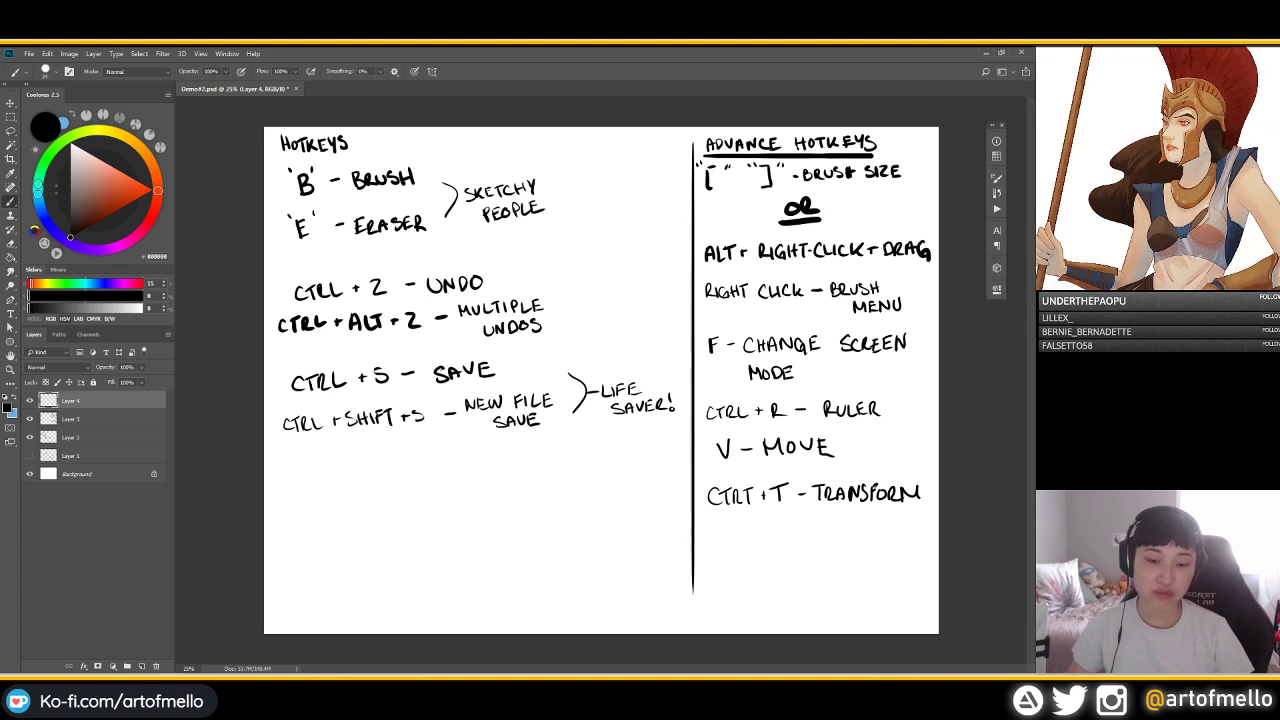
pyautogui.moveTo(575, 557)
pyautogui.mouseDown()
pyautogui.moveTo(646, 530)
pyautogui.moveTo(556, 567)
pyautogui.mouseUp()
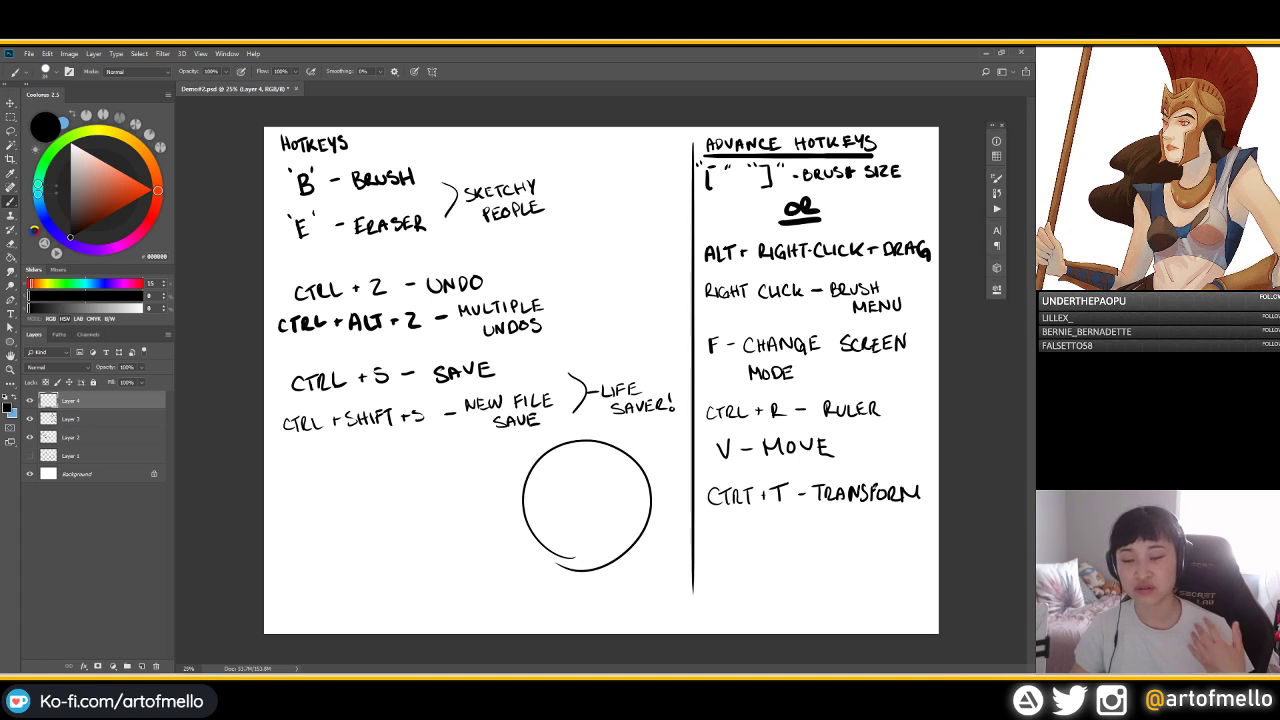
pyautogui.press('e')
pyautogui.moveTo(526, 521); pyautogui.dragTo(575, 558)
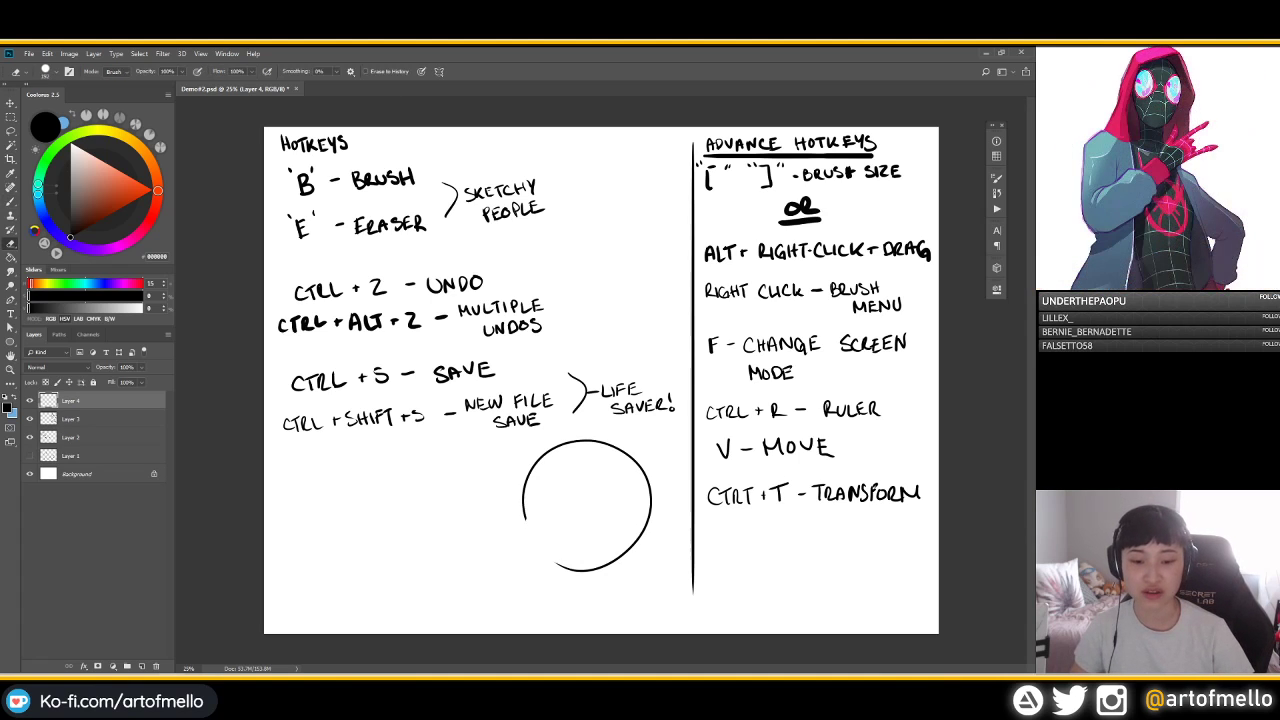
pyautogui.press('b')
pyautogui.moveTo(524, 516); pyautogui.dragTo(558, 569)
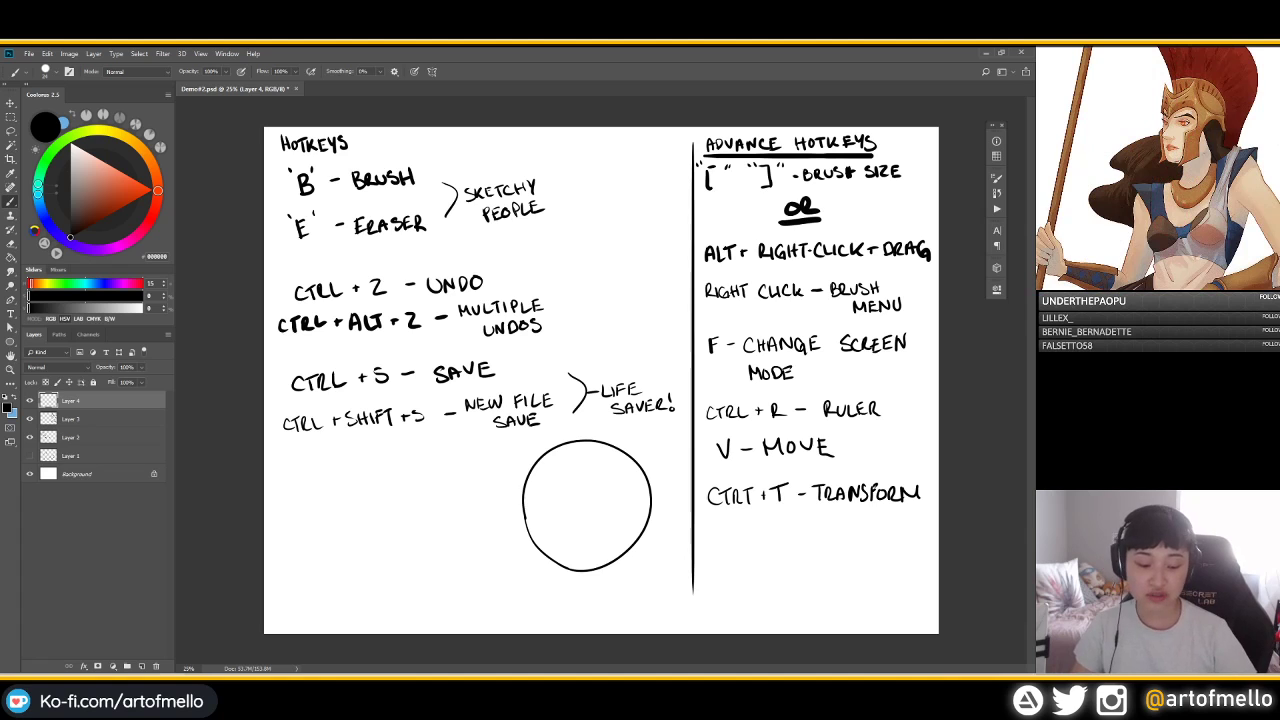
# Move the circle up and slightly left with Free Transform so it overlaps the "NEW FILE SAVE" note
pyautogui.hotkey('ctrl', 't')
pyautogui.moveTo(627, 447); pyautogui.dragTo(614, 409)
pyautogui.press('b')
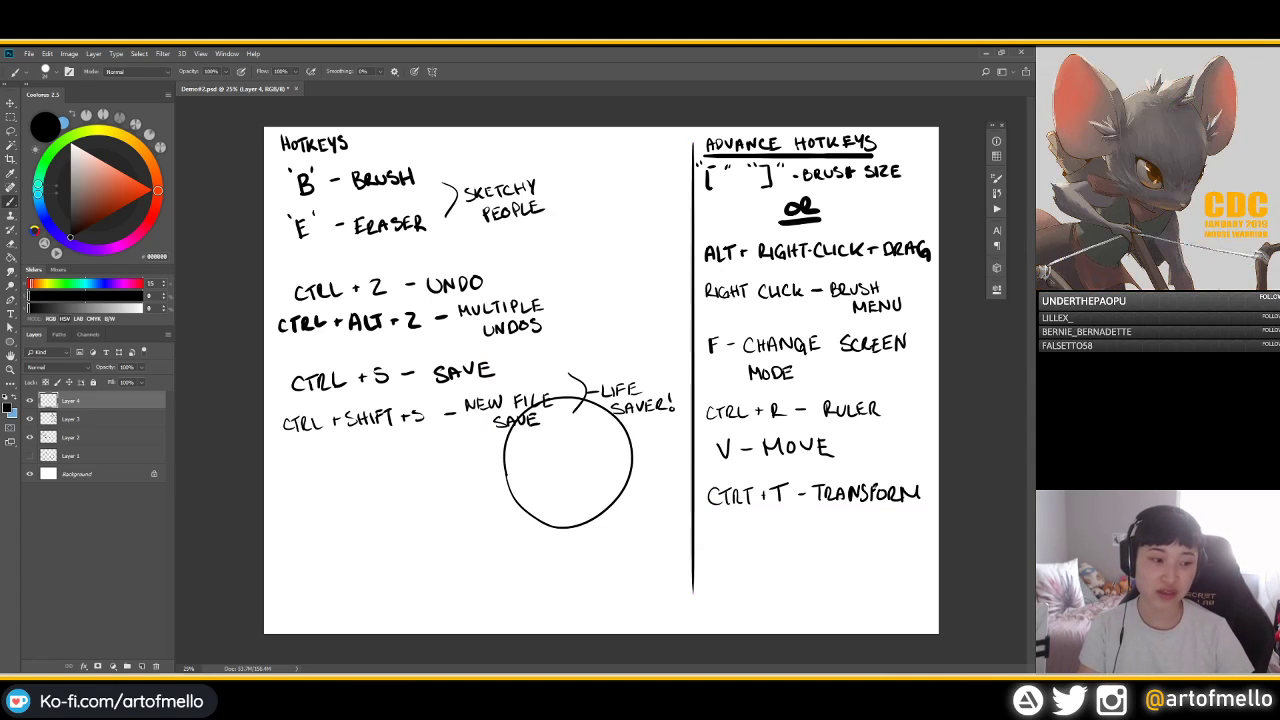
# Hide Layer 3 and Layer 2, and move the circle on Layer 4 up to just above the canvas centre
pyautogui.moveTo(30, 419); pyautogui.dragTo(30, 437)
pyautogui.press('v')
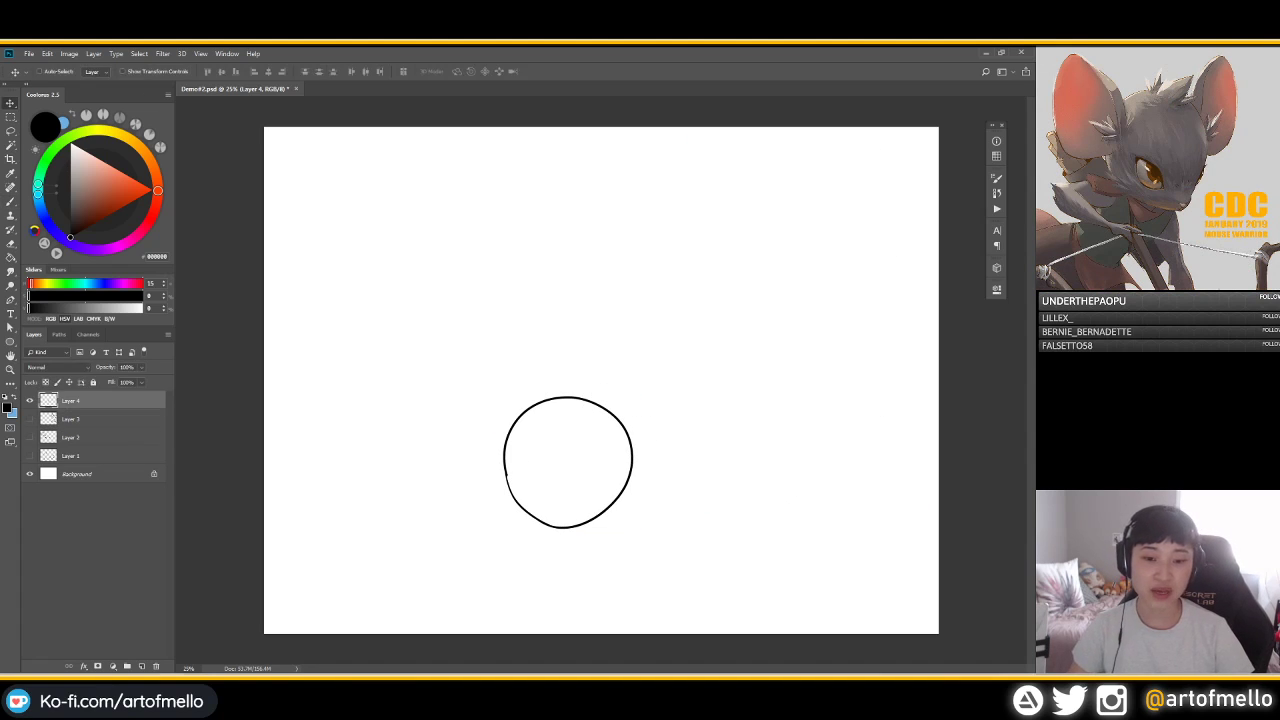
pyautogui.moveTo(568, 462); pyautogui.dragTo(577, 366)
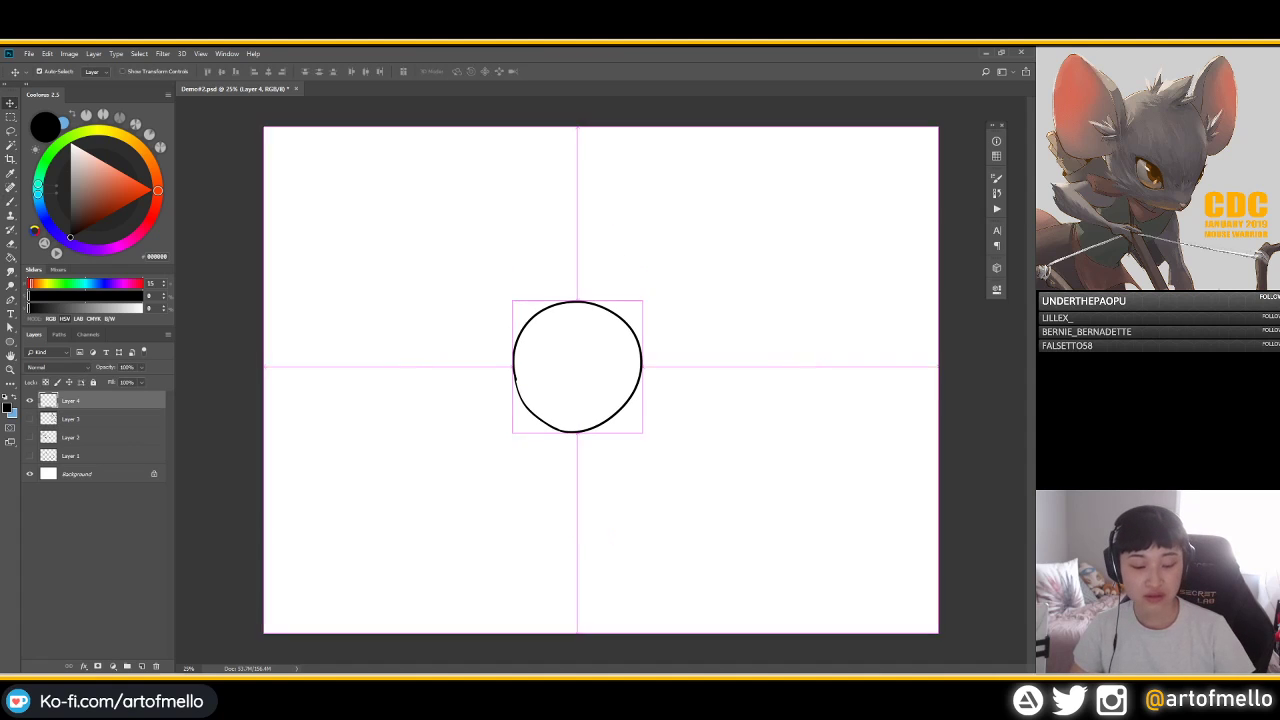
# Try stretching the circle freely from its corner with Free Transform, and undo the resizing
pyautogui.hotkey('ctrl', 't')
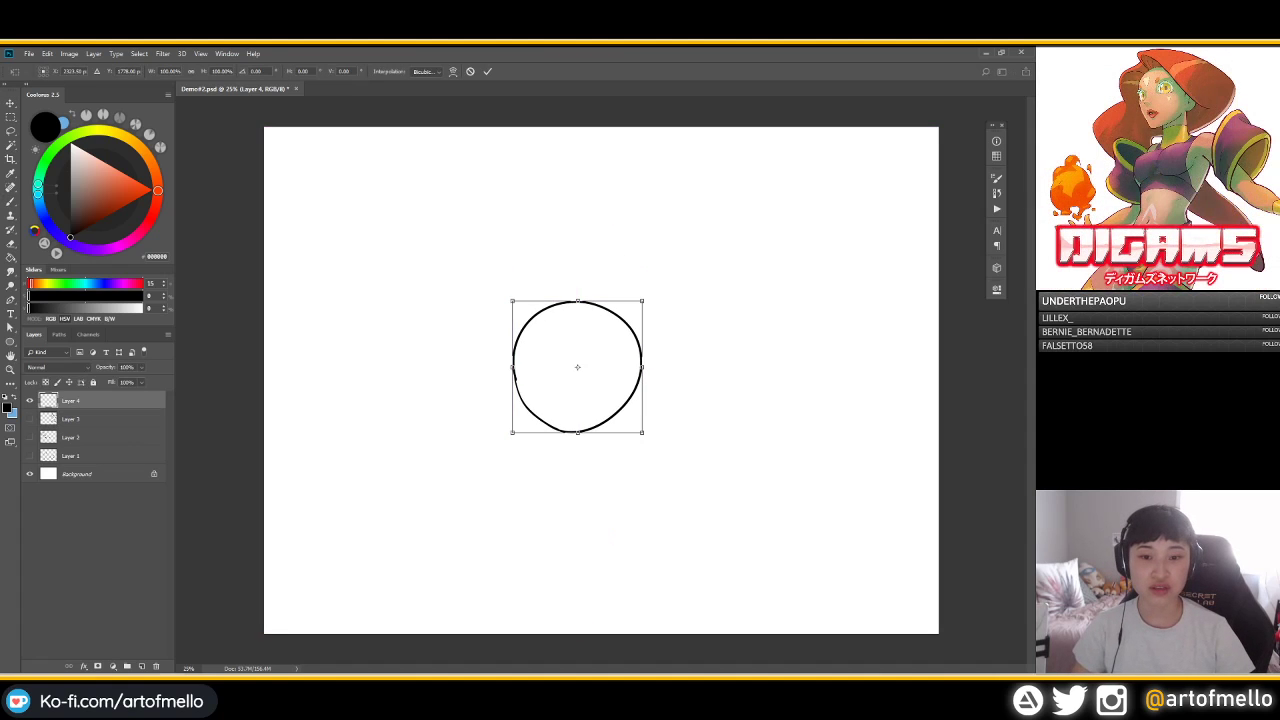
pyautogui.moveTo(642, 300); pyautogui.dragTo(828, 286)
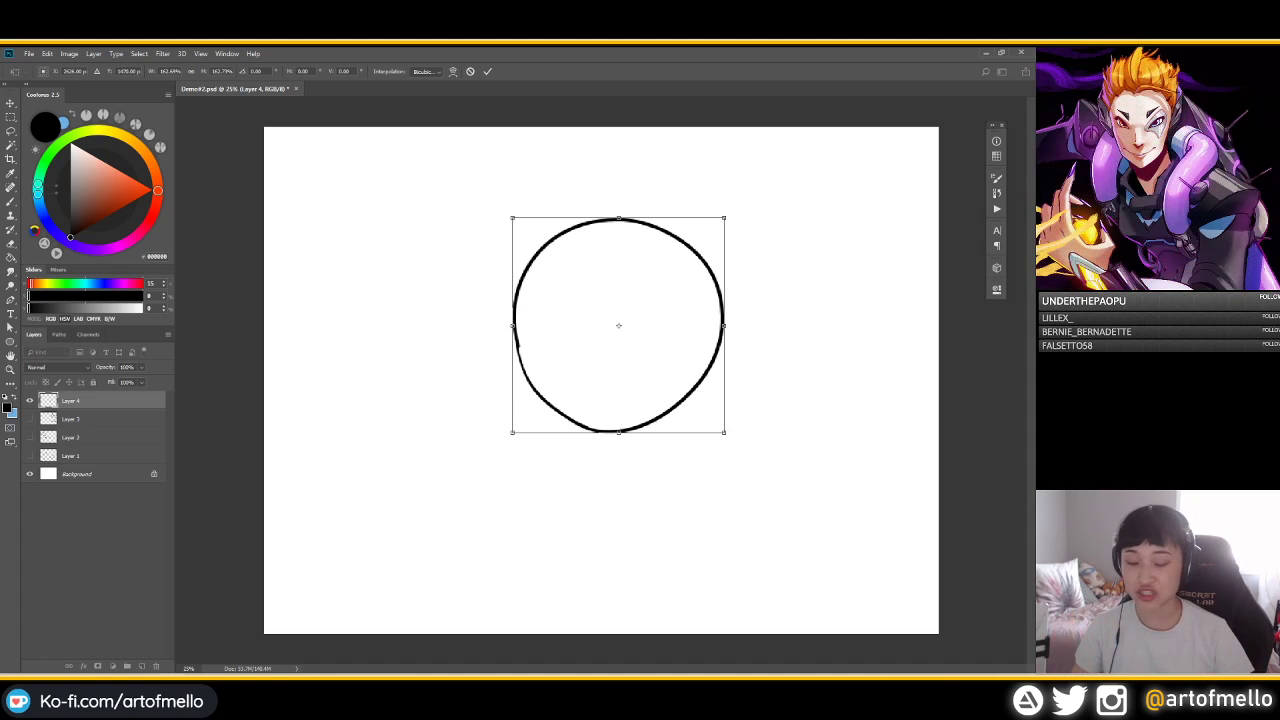
pyautogui.hotkey('ctrl', 'z')
pyautogui.moveTo(642, 300); pyautogui.dragTo(568, 238)
pyautogui.hotkey('ctrl', 'z')
pyautogui.press('Return')
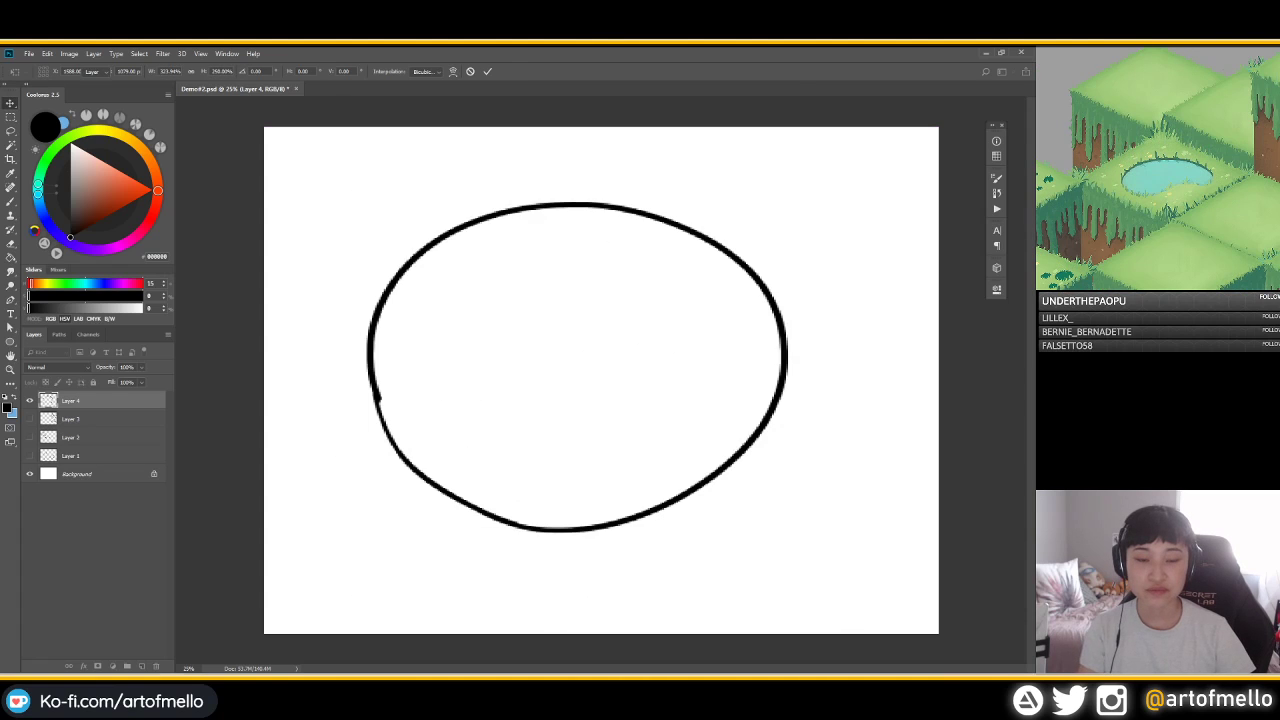
pyautogui.hotkey('ctrl', 'z')
# Scale the circle proportionally about its centre to about 199% with Free Transform, undoing a larger first try
pyautogui.hotkey('ctrl', 't')
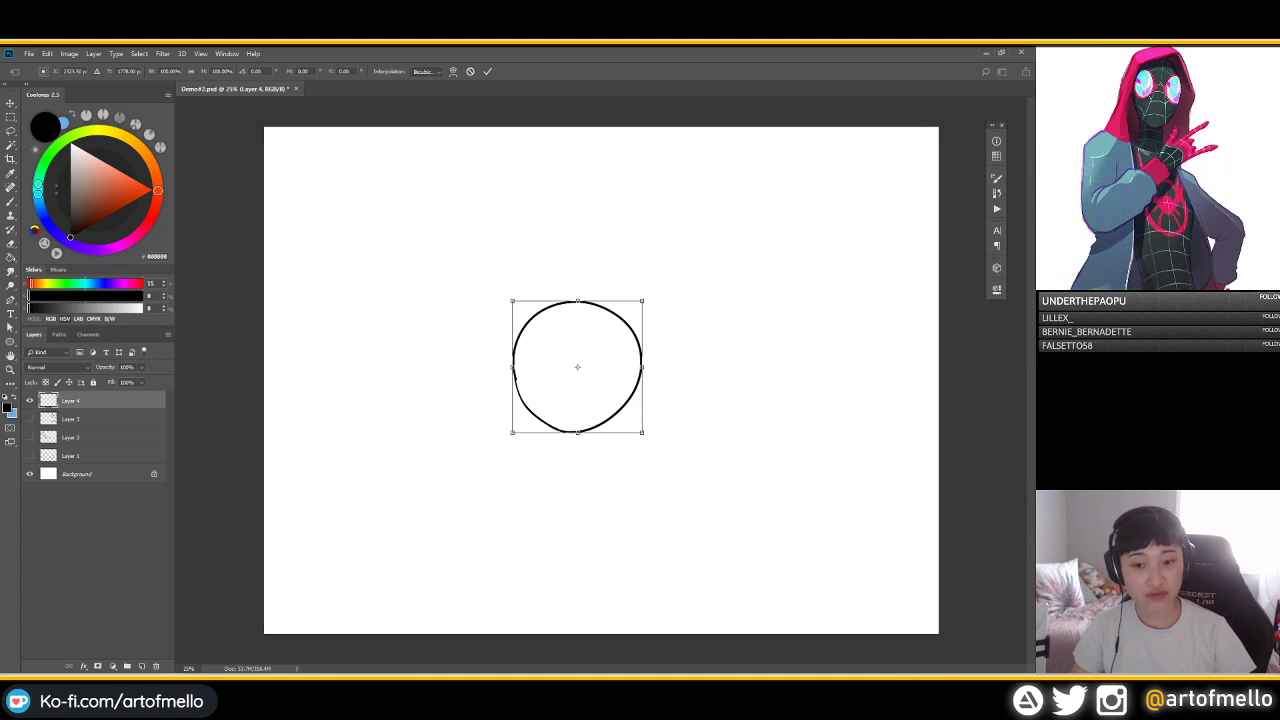
pyautogui.moveTo(642, 300); pyautogui.dragTo(779, 161)
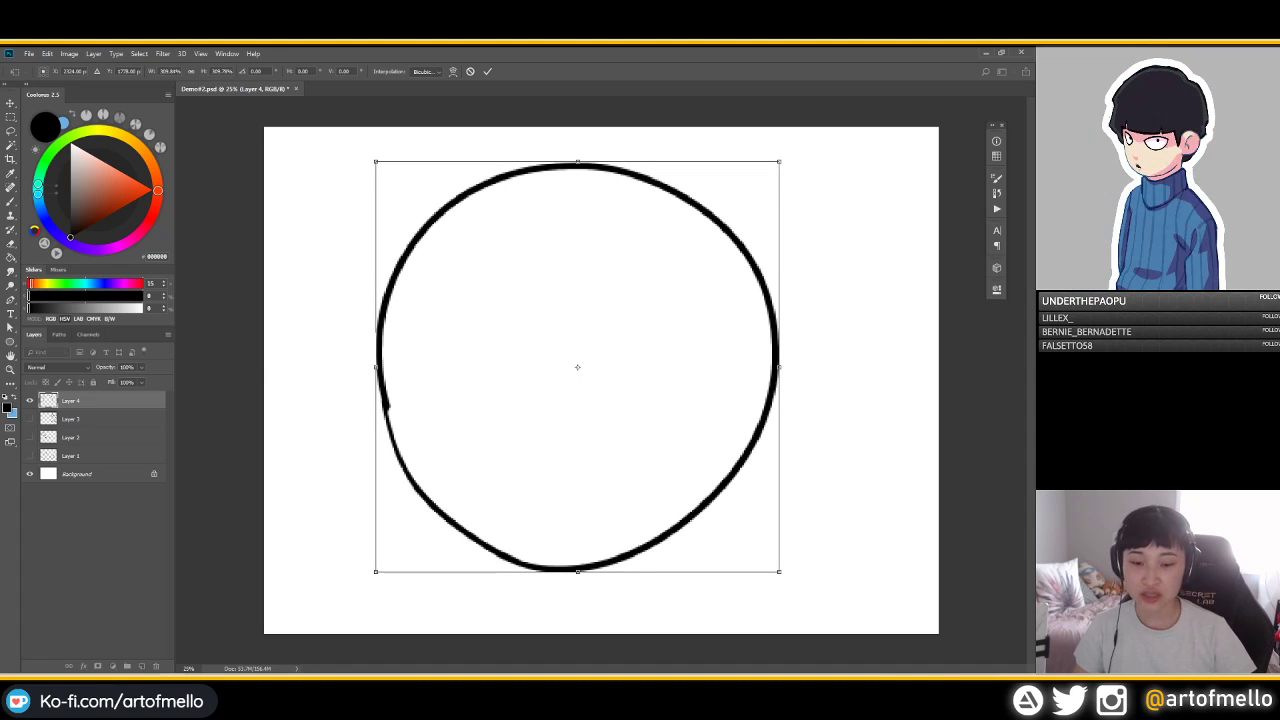
pyautogui.hotkey('ctrl', 'z')
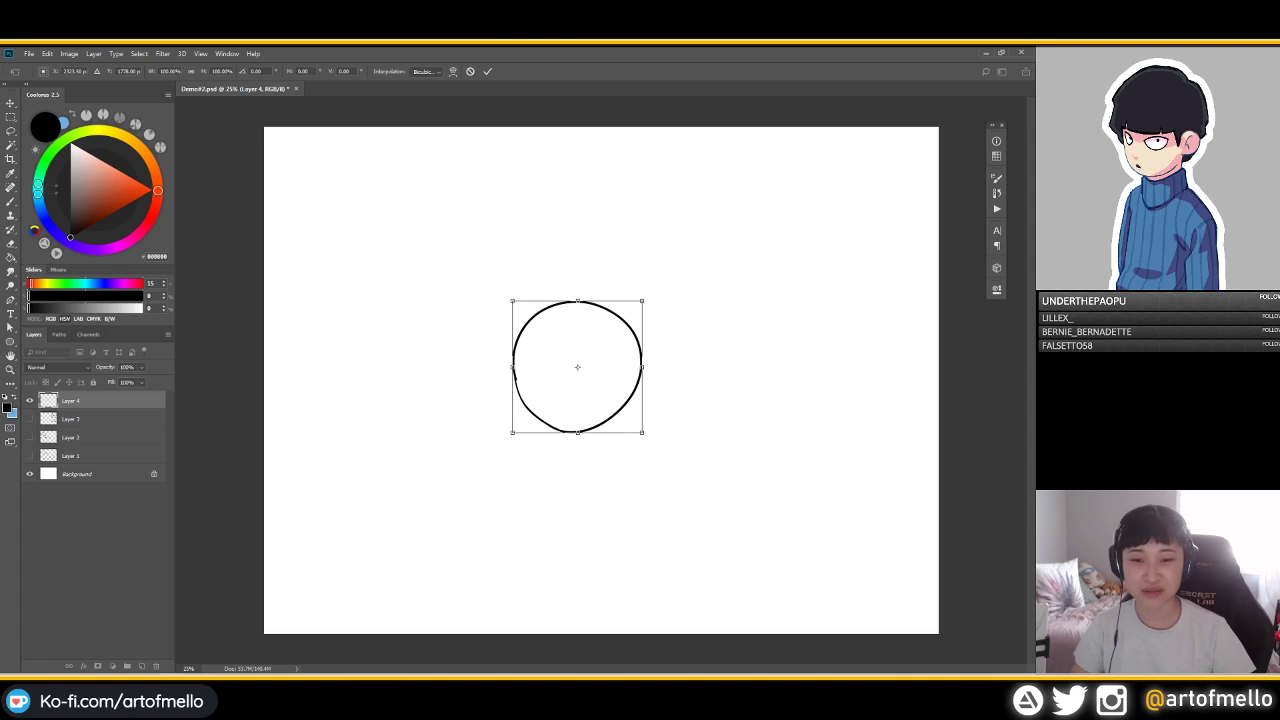
pyautogui.moveTo(642, 300); pyautogui.dragTo(707, 234)
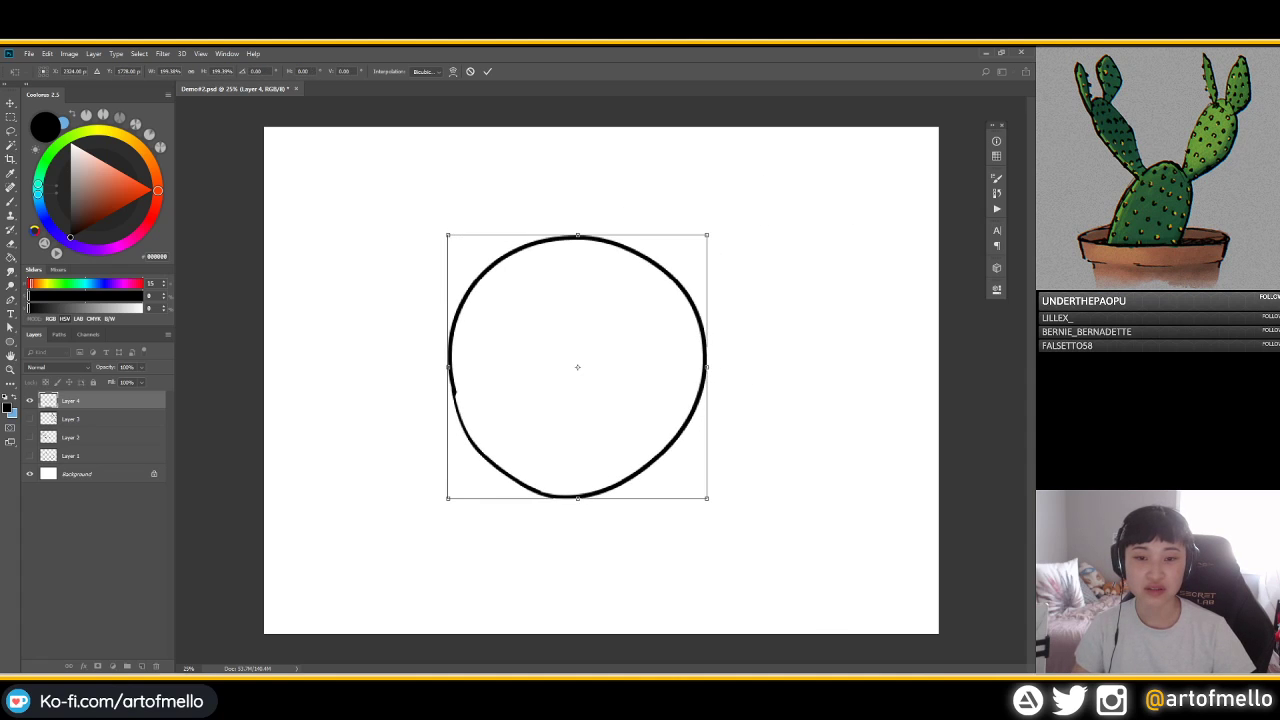
# Try distorting the enlarged circle from its upper edge and corner, undo the distortions and apply the transform
pyautogui.moveTo(578, 235)
pyautogui.mouseDown()
pyautogui.moveTo(559, 237)
pyautogui.moveTo(640, 309)
pyautogui.moveTo(504, 223)
pyautogui.moveTo(668, 302)
pyautogui.moveTo(569, 243)
pyautogui.moveTo(577, 234)
pyautogui.mouseUp()
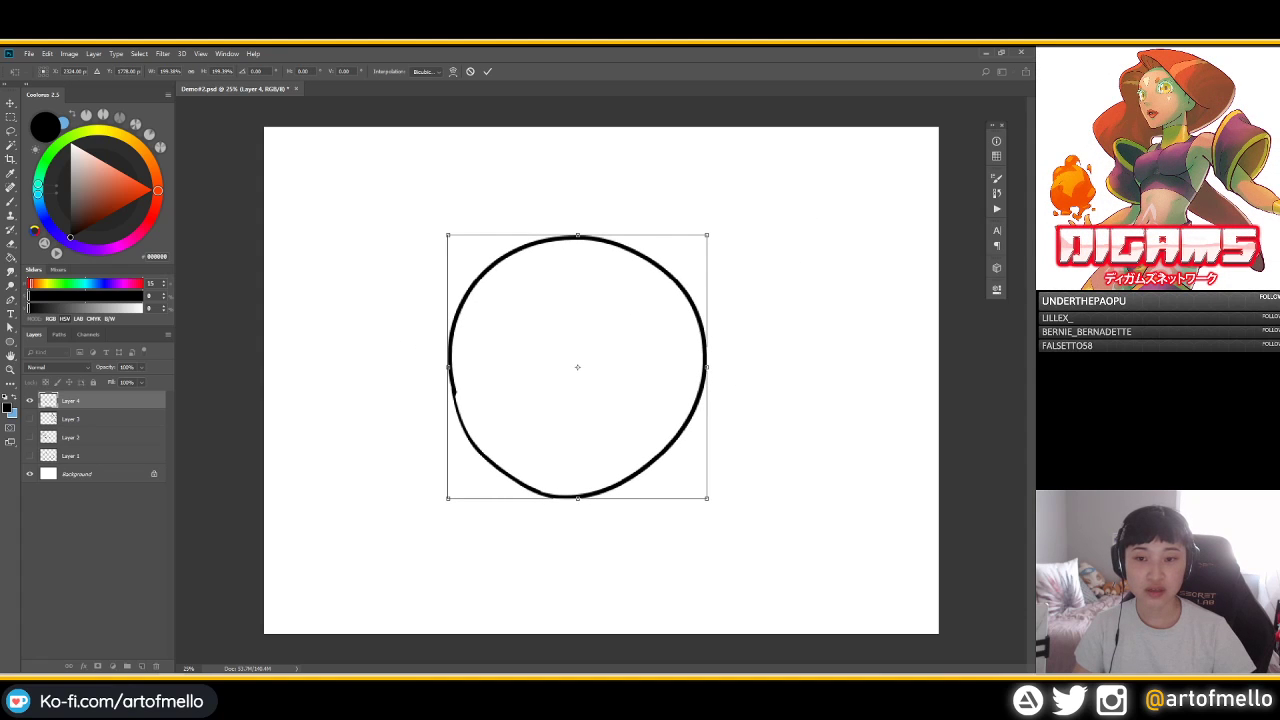
pyautogui.moveTo(707, 234)
pyautogui.mouseDown()
pyautogui.moveTo(706, 375)
pyautogui.moveTo(672, 166)
pyautogui.moveTo(528, 207)
pyautogui.moveTo(737, 254)
pyautogui.moveTo(706, 335)
pyautogui.moveTo(646, 199)
pyautogui.moveTo(742, 252)
pyautogui.moveTo(705, 364)
pyautogui.moveTo(703, 212)
pyautogui.moveTo(707, 235)
pyautogui.mouseUp()
pyautogui.hotkey('ctrl', 'z')
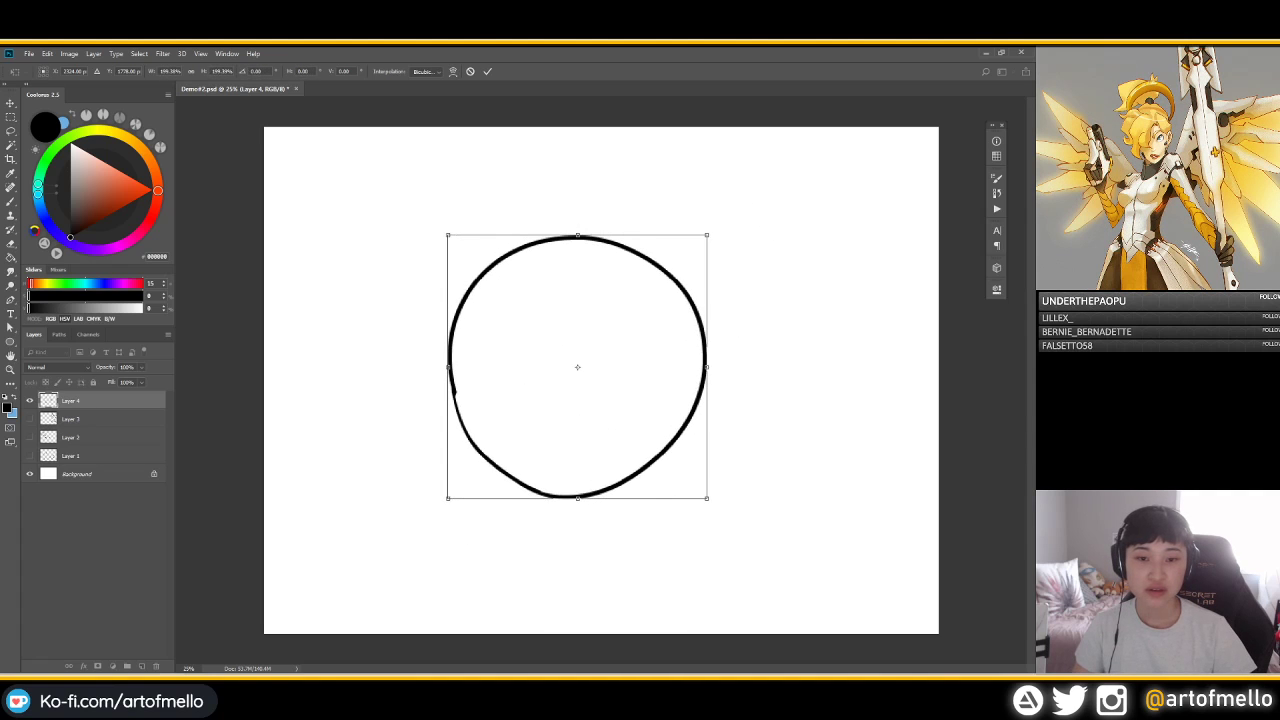
pyautogui.moveTo(578, 235)
pyautogui.mouseDown()
pyautogui.moveTo(563, 240)
pyautogui.moveTo(586, 228)
pyautogui.mouseUp()
pyautogui.hotkey('ctrl', 'z')
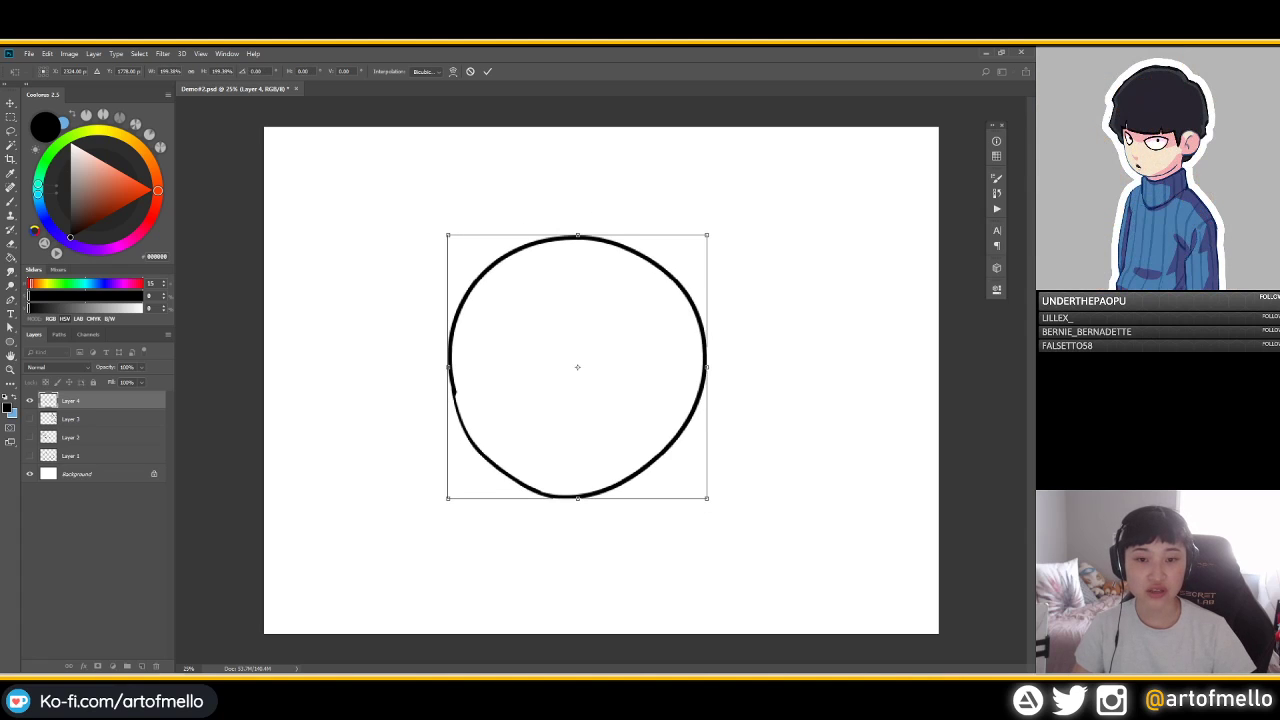
pyautogui.moveTo(578, 235); pyautogui.dragTo(577, 290)
pyautogui.hotkey('ctrl', 'z')
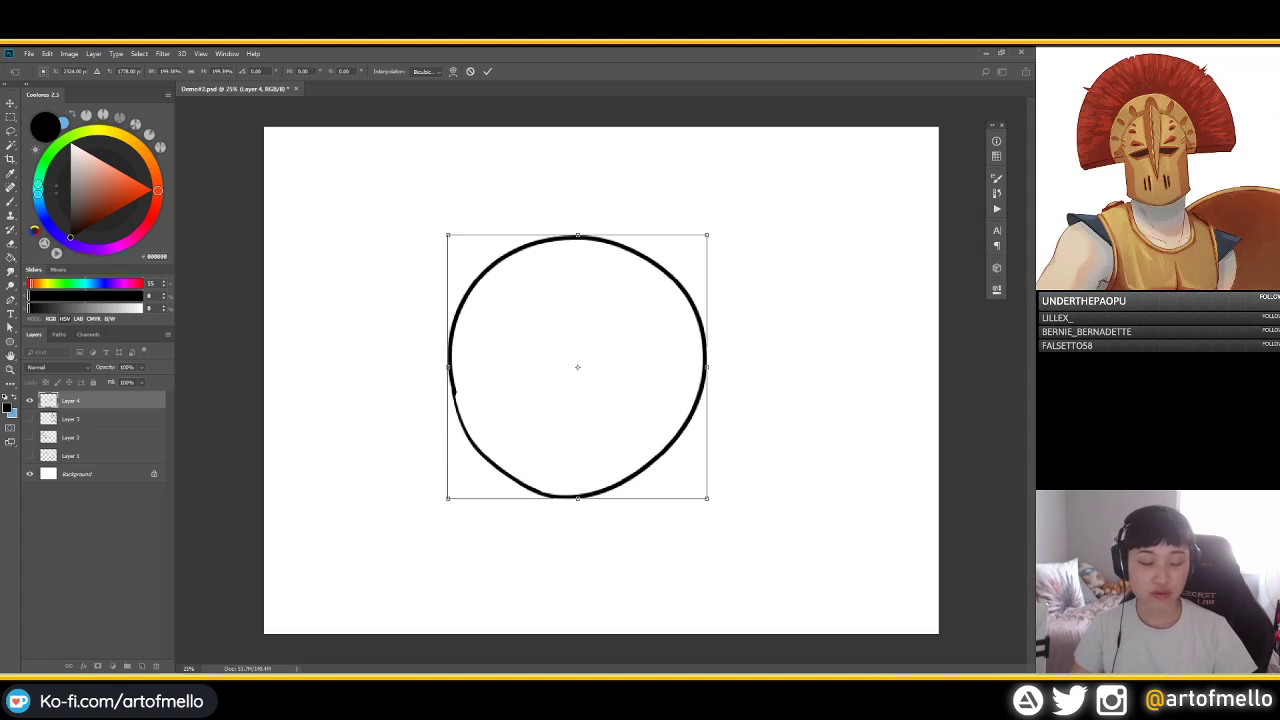
pyautogui.moveTo(577, 237)
pyautogui.mouseDown()
pyautogui.moveTo(620, 237)
pyautogui.moveTo(505, 238)
pyautogui.moveTo(585, 228)
pyautogui.moveTo(550, 258)
pyautogui.moveTo(505, 262)
pyautogui.moveTo(660, 262)
pyautogui.moveTo(580, 255)
pyautogui.mouseUp()
pyautogui.press('Return')
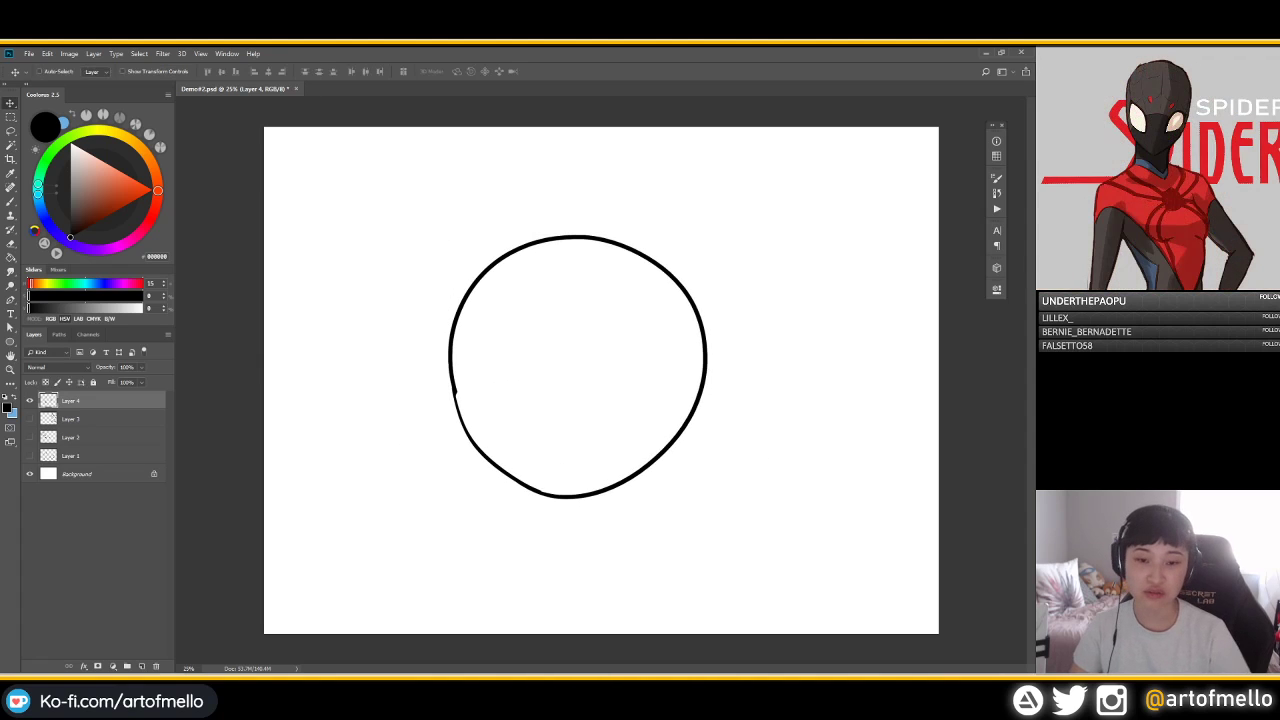
# Hide the circle's layer, add a new layer and brush a simple figure's head, torso, arms and hips
pyautogui.click(30, 401)
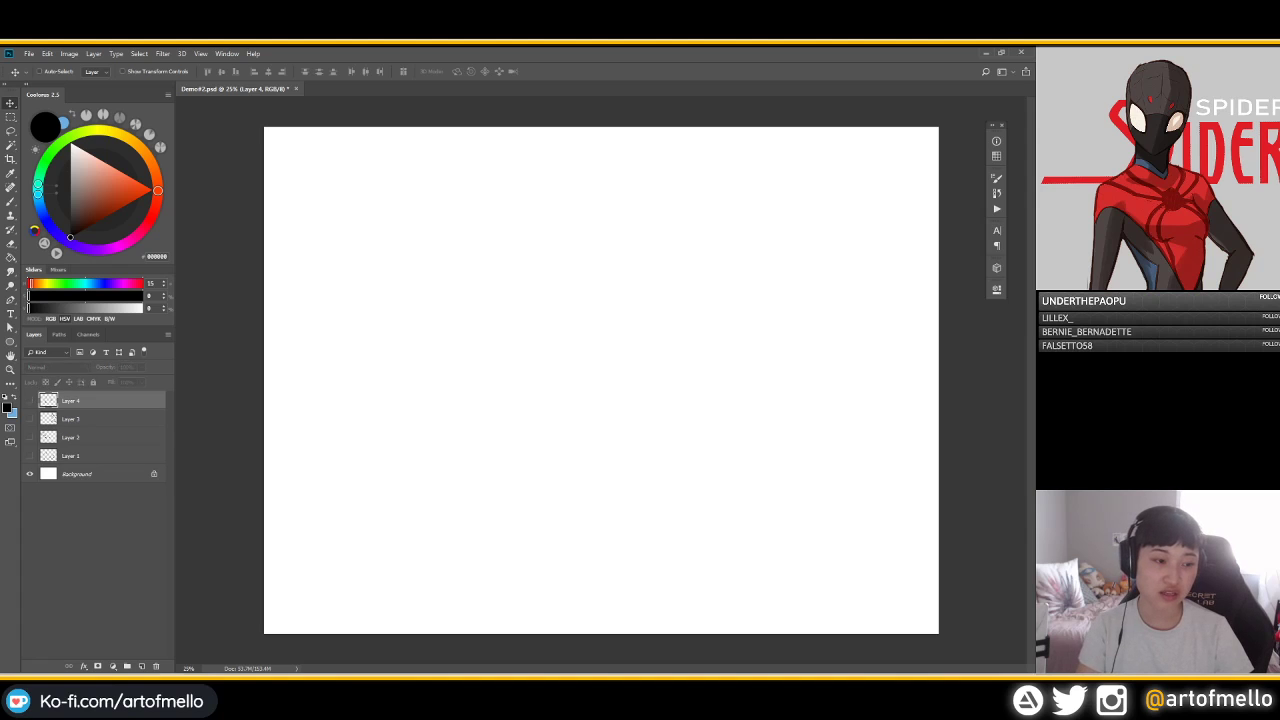
pyautogui.click(141, 665)
pyautogui.press('b')
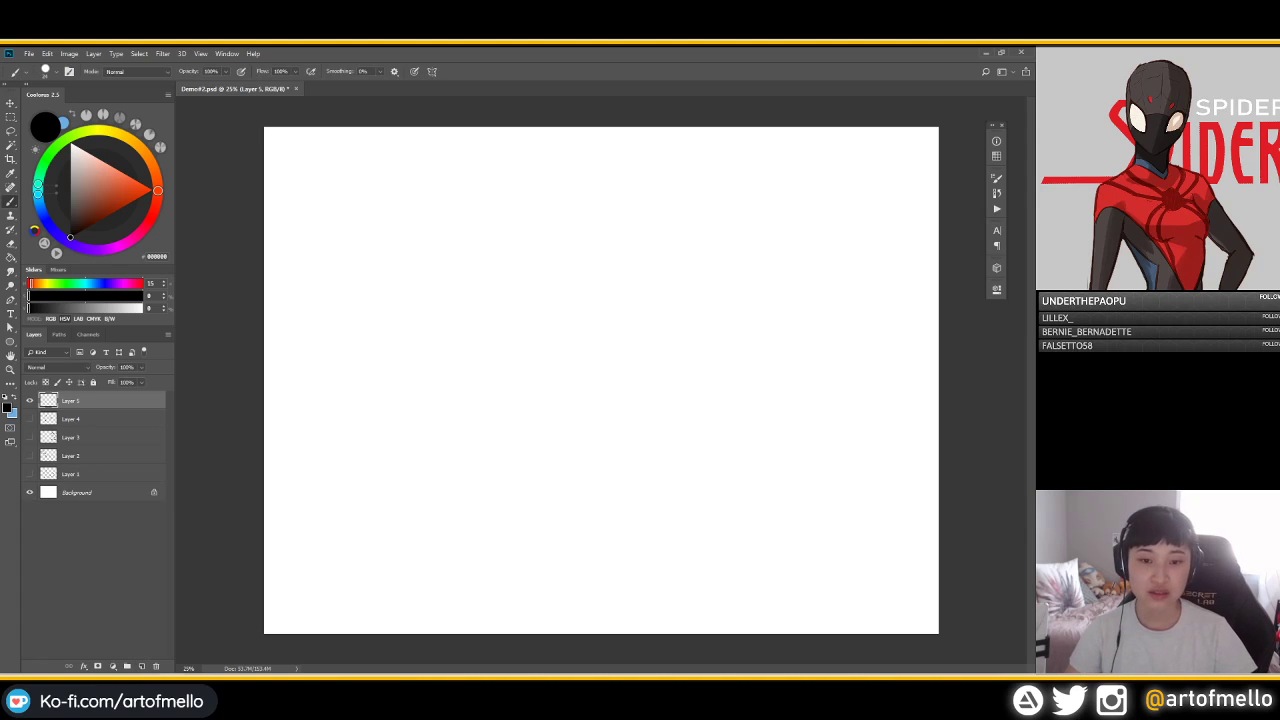
pyautogui.moveTo(566, 309); pyautogui.dragTo(584, 310)
pyautogui.moveTo(543, 384); pyautogui.dragTo(610, 372)
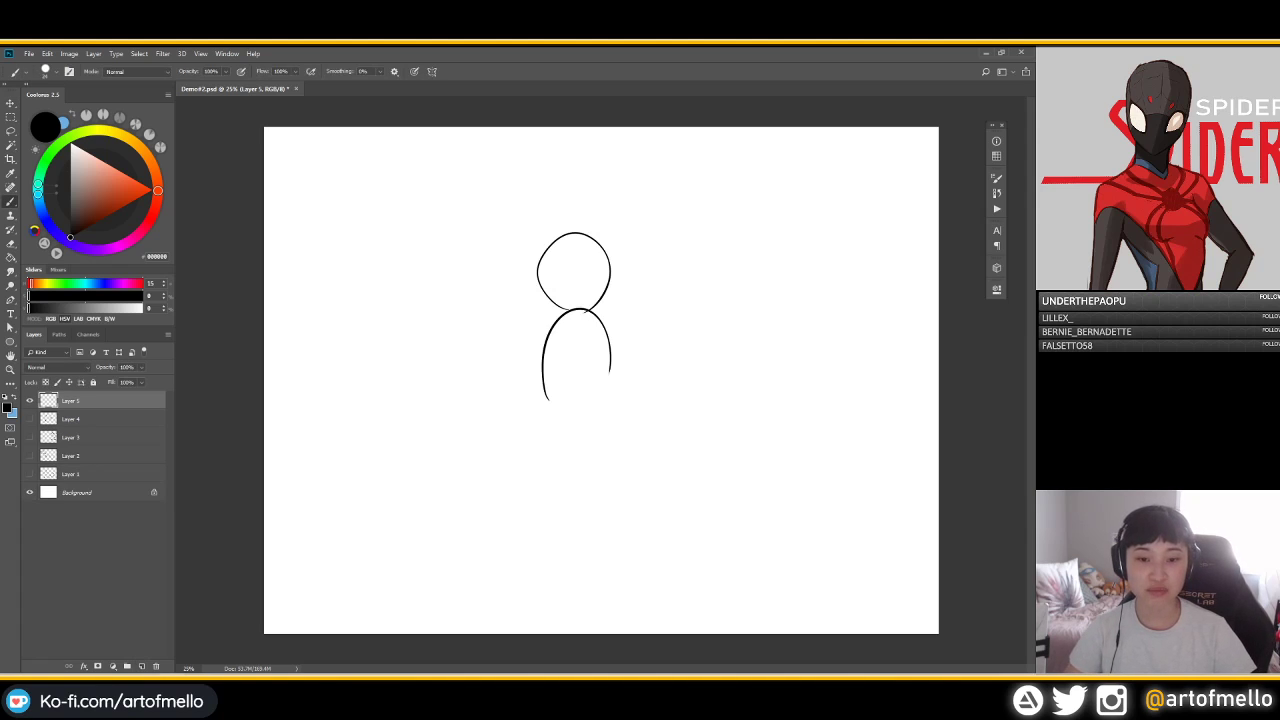
pyautogui.moveTo(590, 313); pyautogui.dragTo(605, 420)
pyautogui.moveTo(556, 316)
pyautogui.mouseDown()
pyautogui.moveTo(540, 382)
pyautogui.moveTo(611, 376)
pyautogui.moveTo(568, 441)
pyautogui.moveTo(618, 386)
pyautogui.moveTo(558, 438)
pyautogui.moveTo(594, 398)
pyautogui.moveTo(557, 560)
pyautogui.mouseUp()
# Redraw the figure's legs as two lines slanting down to the right, and add crossed face guidelines on the head
pyautogui.hotkey('ctrl', 'z')
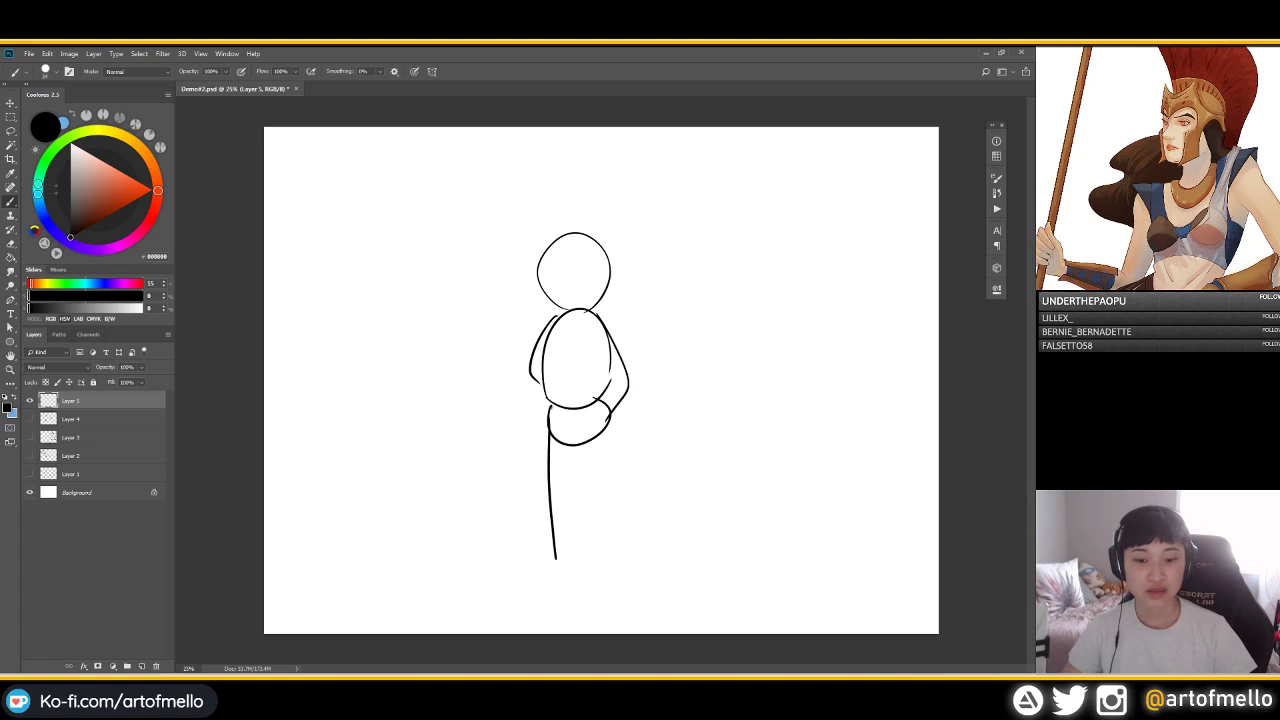
pyautogui.hotkey('ctrl', 'z')
pyautogui.moveTo(556, 426); pyautogui.dragTo(602, 572)
pyautogui.moveTo(605, 418); pyautogui.dragTo(669, 555)
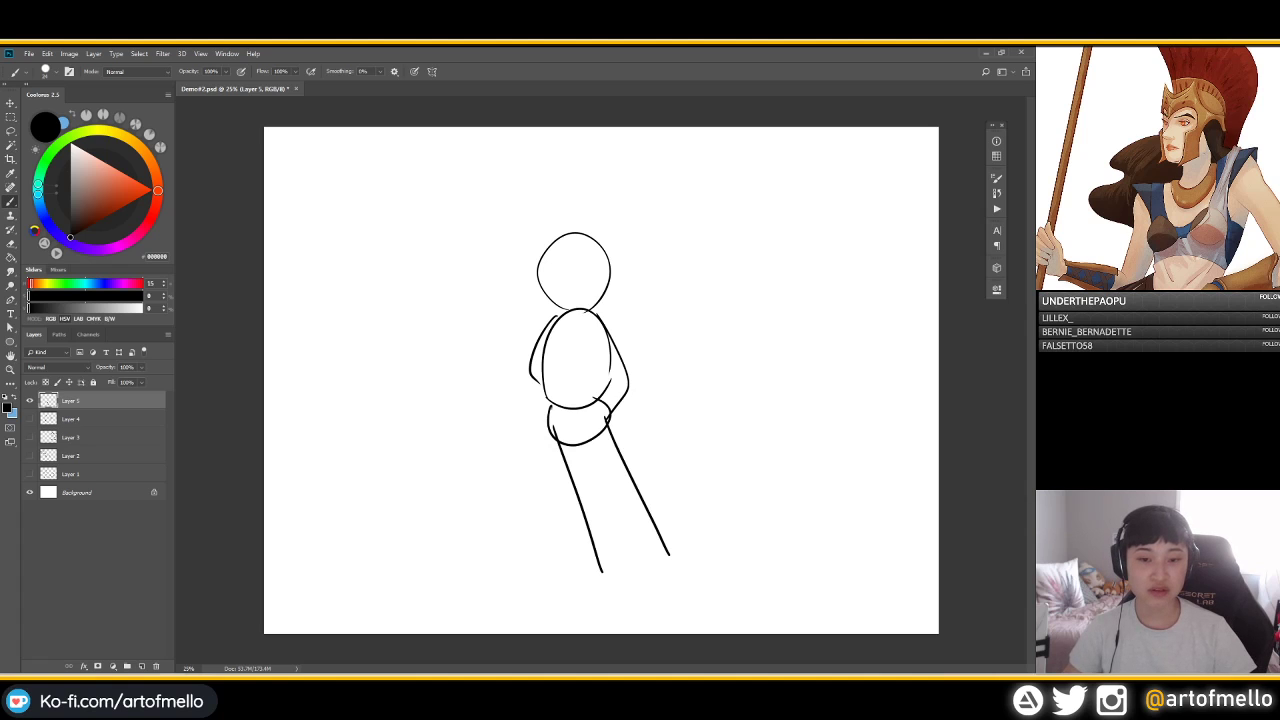
pyautogui.hotkey('ctrl', 'z')
pyautogui.moveTo(605, 418); pyautogui.dragTo(660, 552)
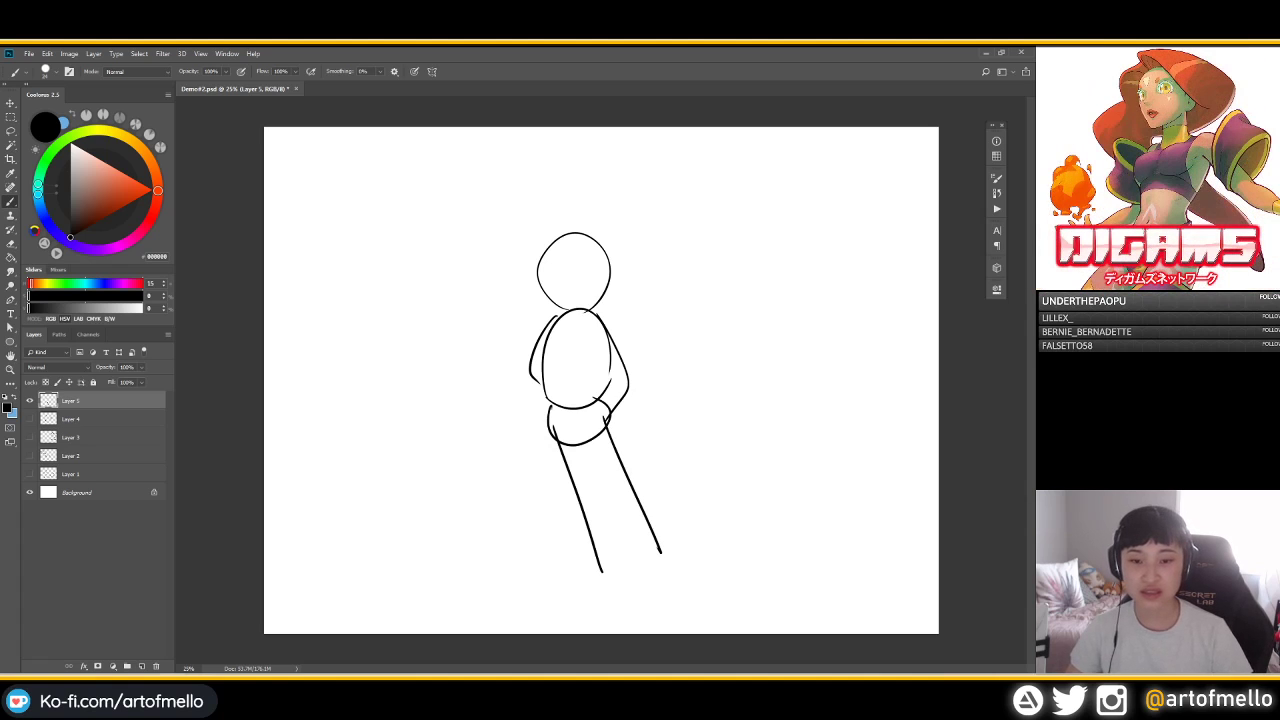
pyautogui.moveTo(558, 312); pyautogui.dragTo(580, 222)
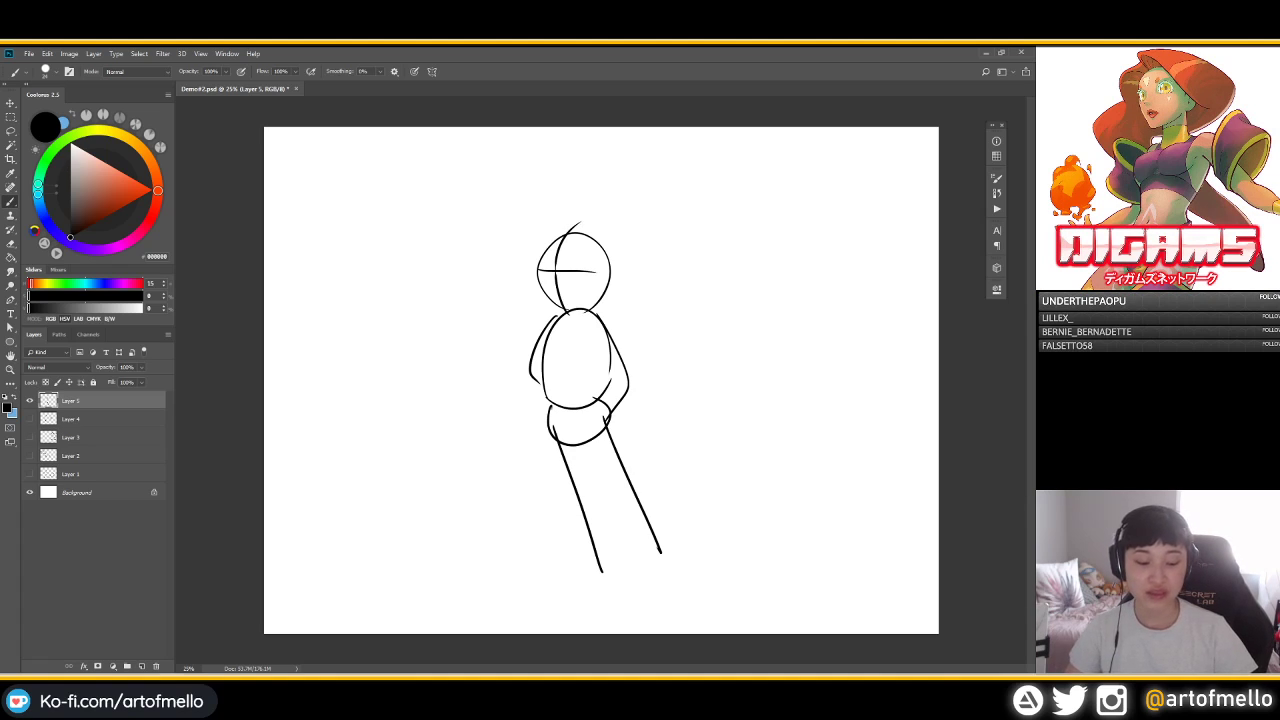
# Skew the figure's feet to the left with Free Transform and rotate the whole figure clockwise by about 8°
pyautogui.hotkey('ctrl', 't')
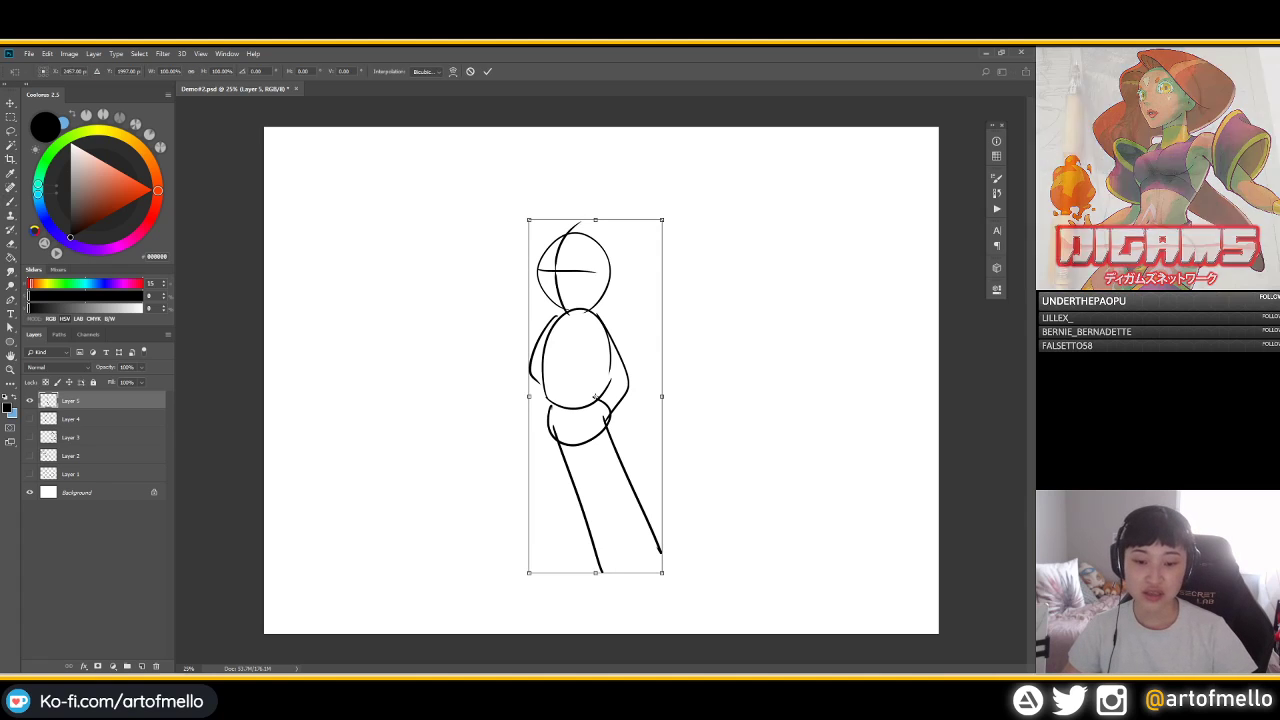
pyautogui.moveTo(595, 572); pyautogui.dragTo(560, 572)
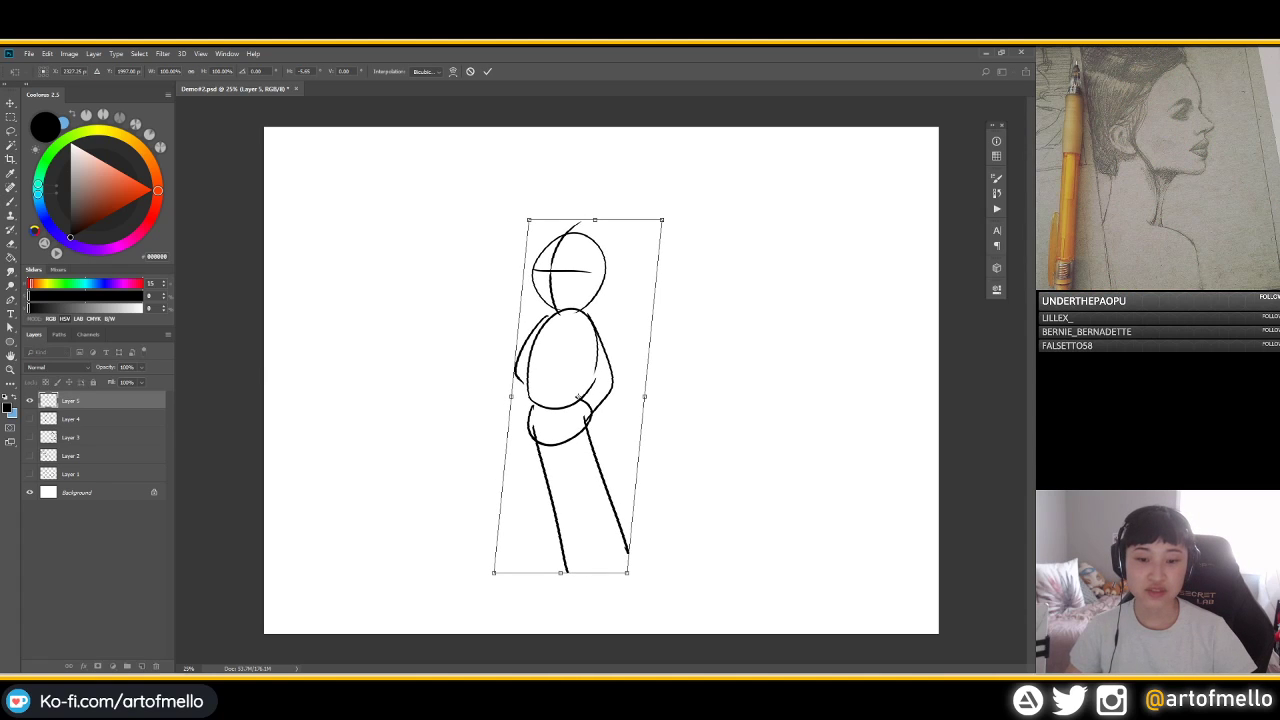
pyautogui.moveTo(688, 210); pyautogui.dragTo(706, 240)
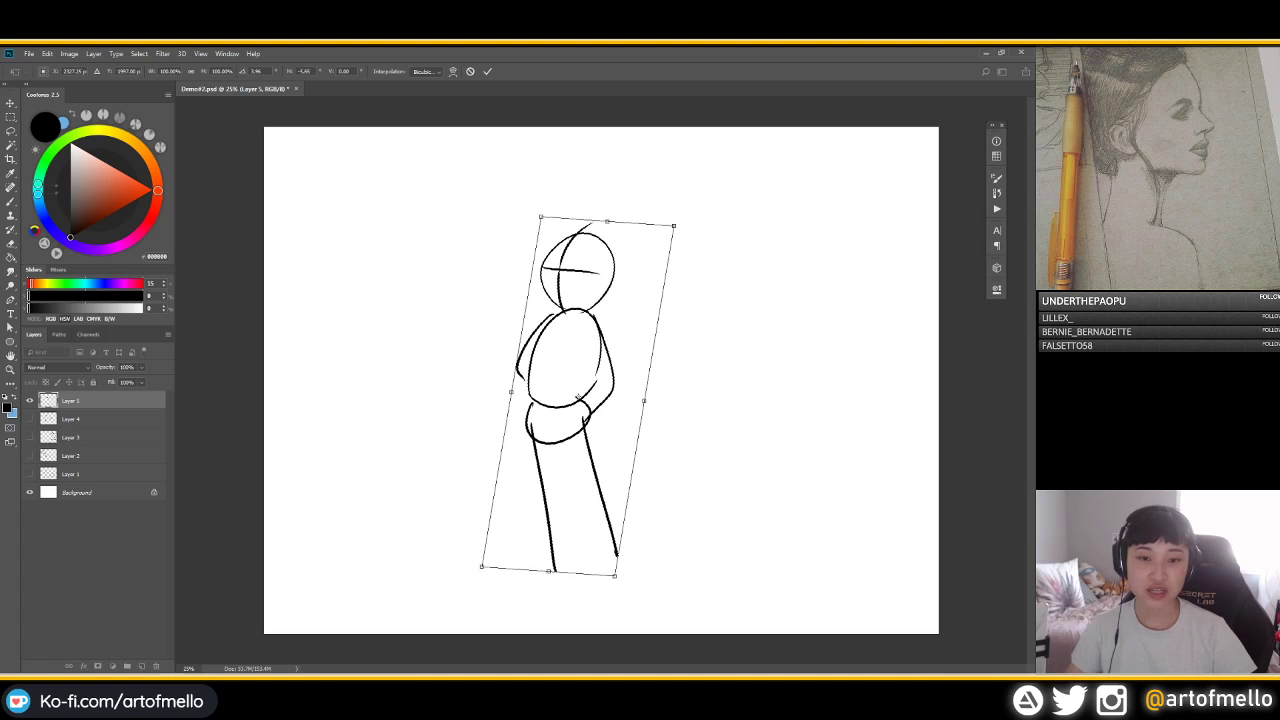
pyautogui.hotkey('ctrl', 'z')
pyautogui.moveTo(711, 184)
pyautogui.mouseDown()
pyautogui.moveTo(780, 195)
pyautogui.moveTo(775, 385)
pyautogui.moveTo(778, 305)
pyautogui.moveTo(714, 161)
pyautogui.mouseUp()
pyautogui.moveTo(682, 202); pyautogui.dragTo(707, 216)
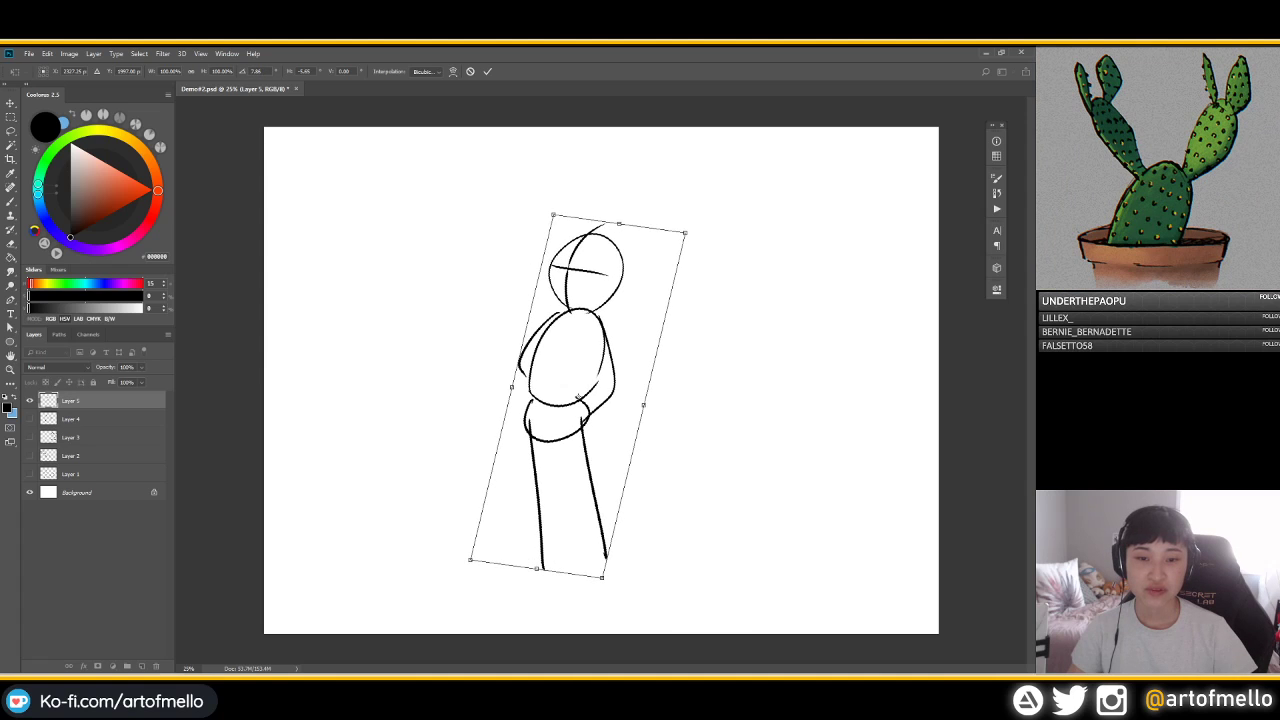
# Skew the figure's head end slightly left, rotate the figure a little further clockwise, adjust its side skew and apply the transform
pyautogui.moveTo(619, 224); pyautogui.dragTo(599, 221)
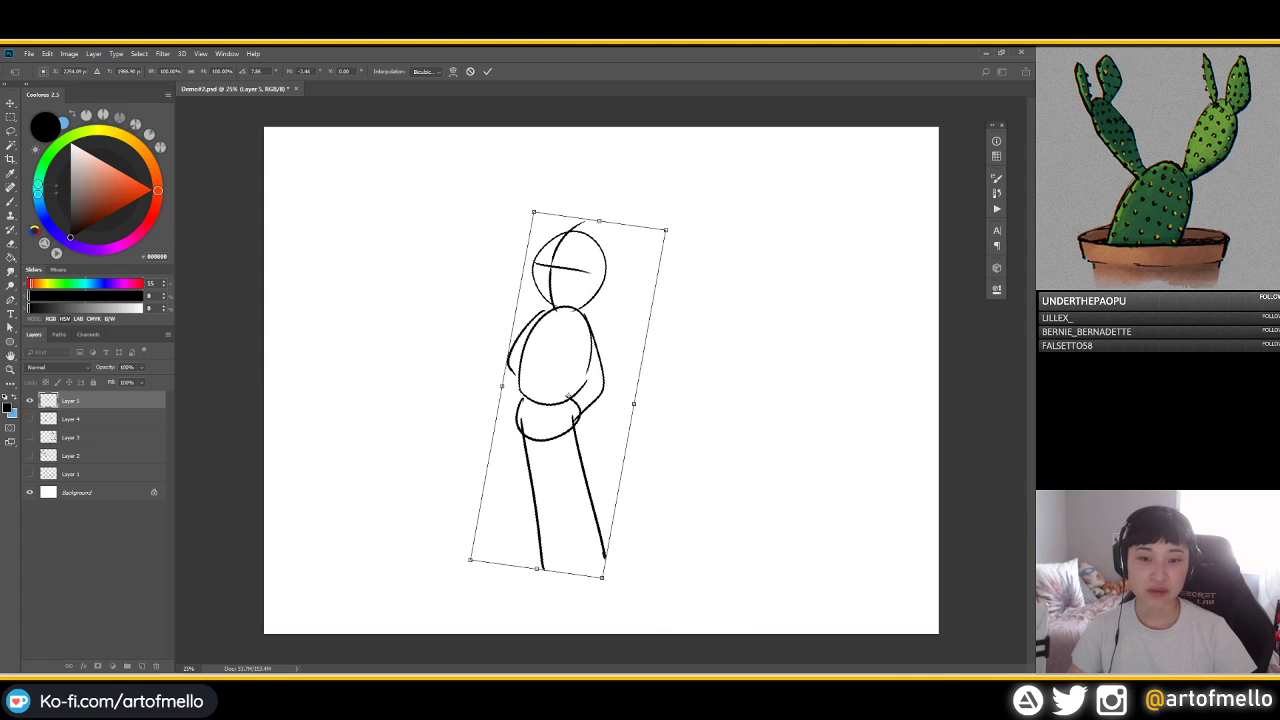
pyautogui.moveTo(716, 196); pyautogui.dragTo(731, 206)
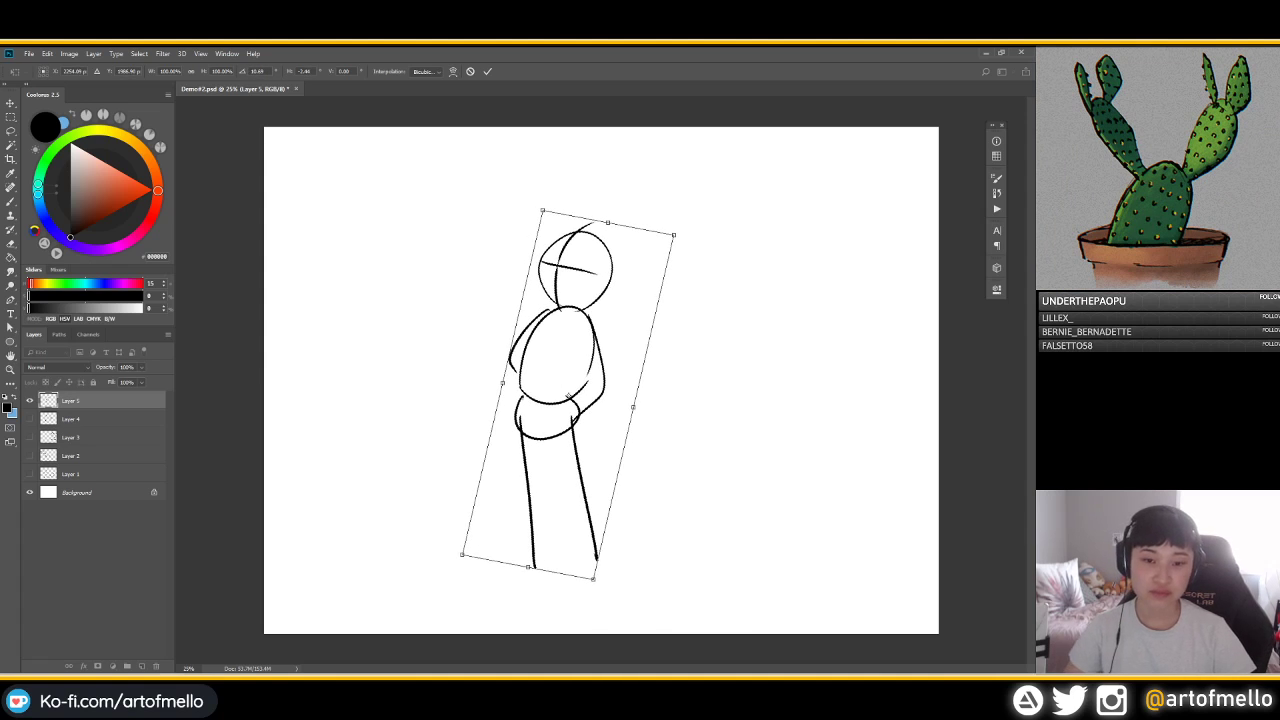
pyautogui.moveTo(608, 223); pyautogui.dragTo(539, 221)
pyautogui.moveTo(501, 388); pyautogui.dragTo(504, 376)
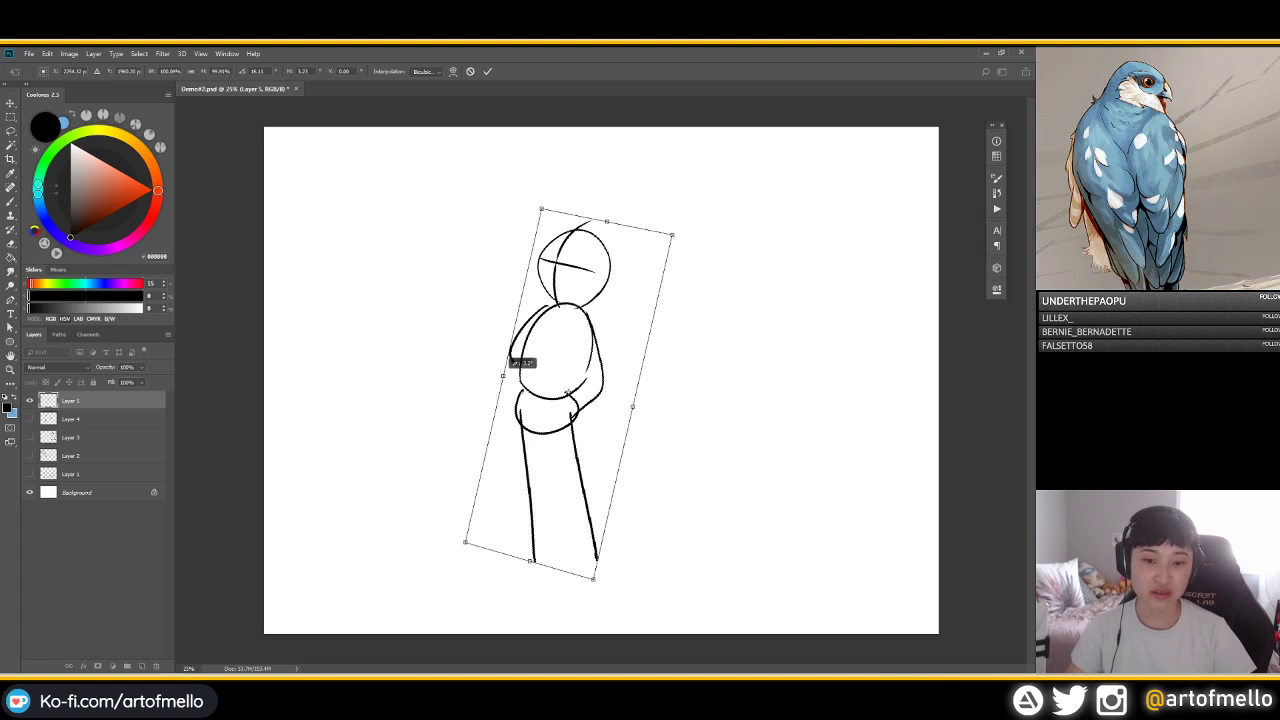
pyautogui.press('Return')
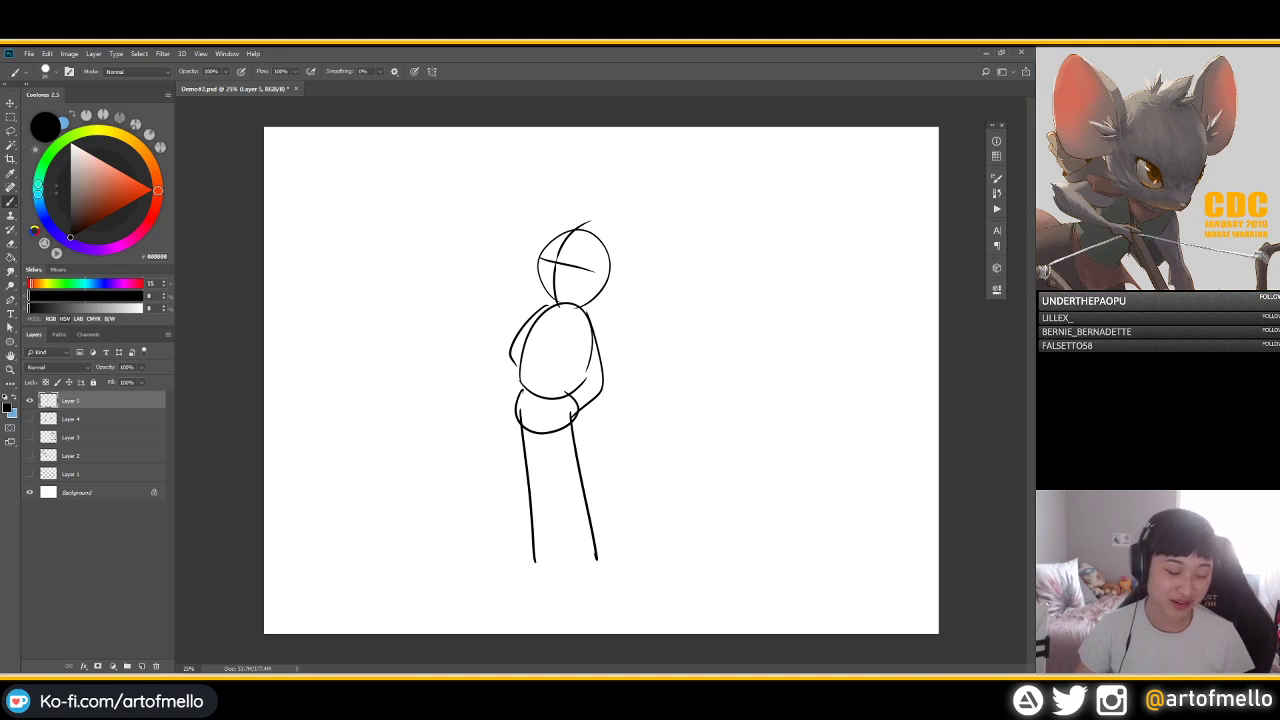
# Rework the face guidelines, draw eyes and a smiling mouth, and add a curved centre line down the torso and hips
pyautogui.press('e')
pyautogui.moveTo(563, 234)
pyautogui.mouseDown()
pyautogui.moveTo(574, 234)
pyautogui.moveTo(562, 269)
pyautogui.moveTo(580, 218)
pyautogui.mouseUp()
pyautogui.press('b')
pyautogui.hotkey('ctrl', 'z')
pyautogui.moveTo(561, 303)
pyautogui.mouseDown()
pyautogui.moveTo(573, 224)
pyautogui.moveTo(606, 265)
pyautogui.moveTo(548, 280)
pyautogui.moveTo(567, 290)
pyautogui.moveTo(534, 398)
pyautogui.moveTo(550, 432)
pyautogui.mouseUp()
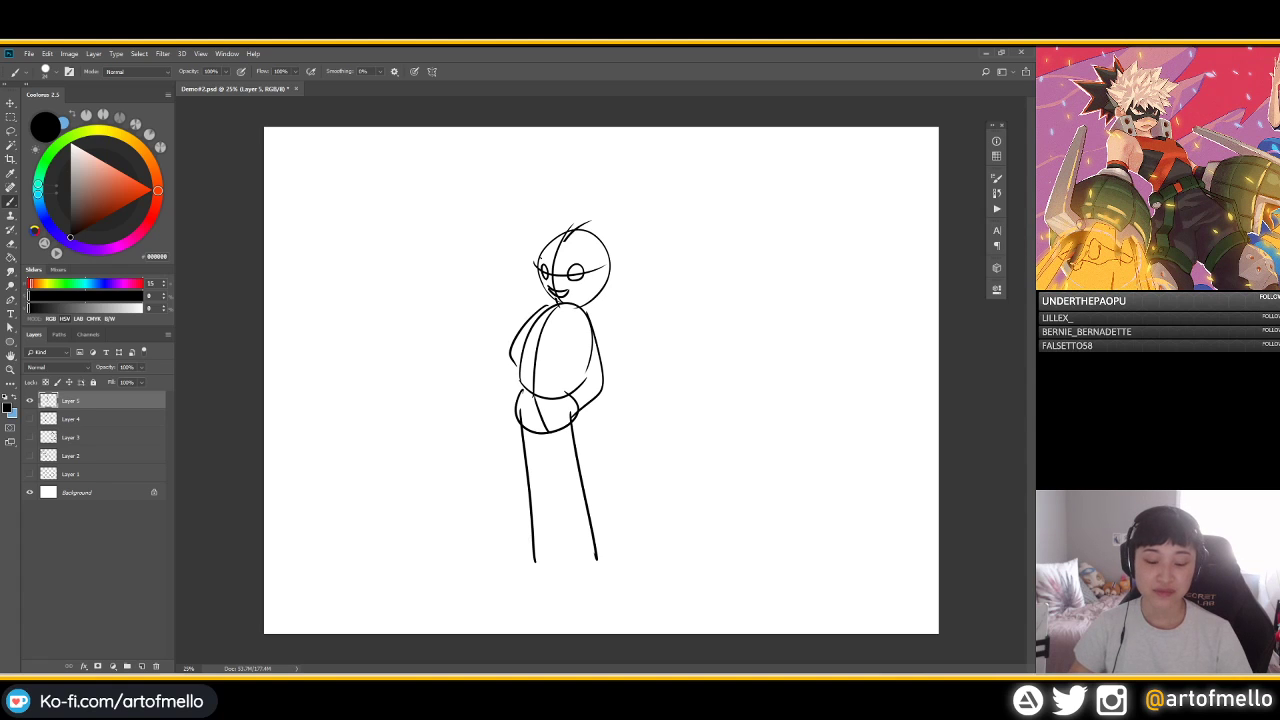
# Lasso the figure's legs below the hips, redoing the outline once, and skew their lower ends slightly right with Free Transform
pyautogui.press('l')
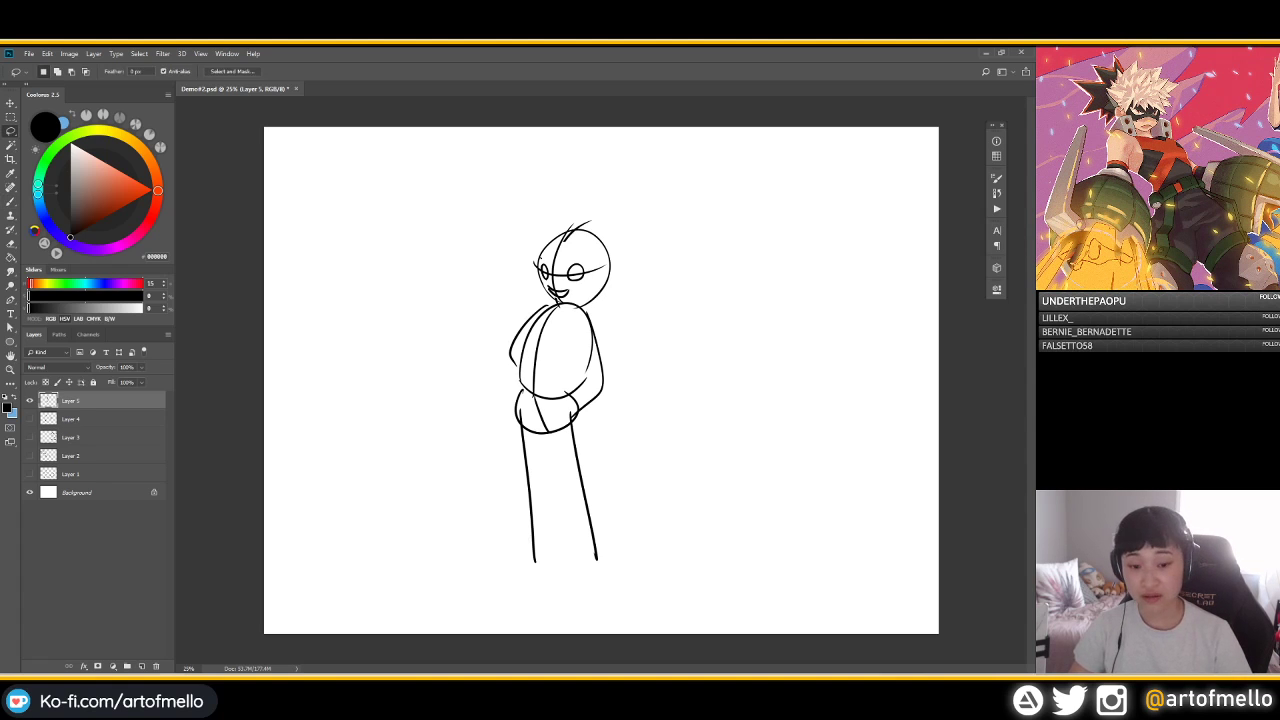
pyautogui.moveTo(507, 422); pyautogui.dragTo(525, 416)
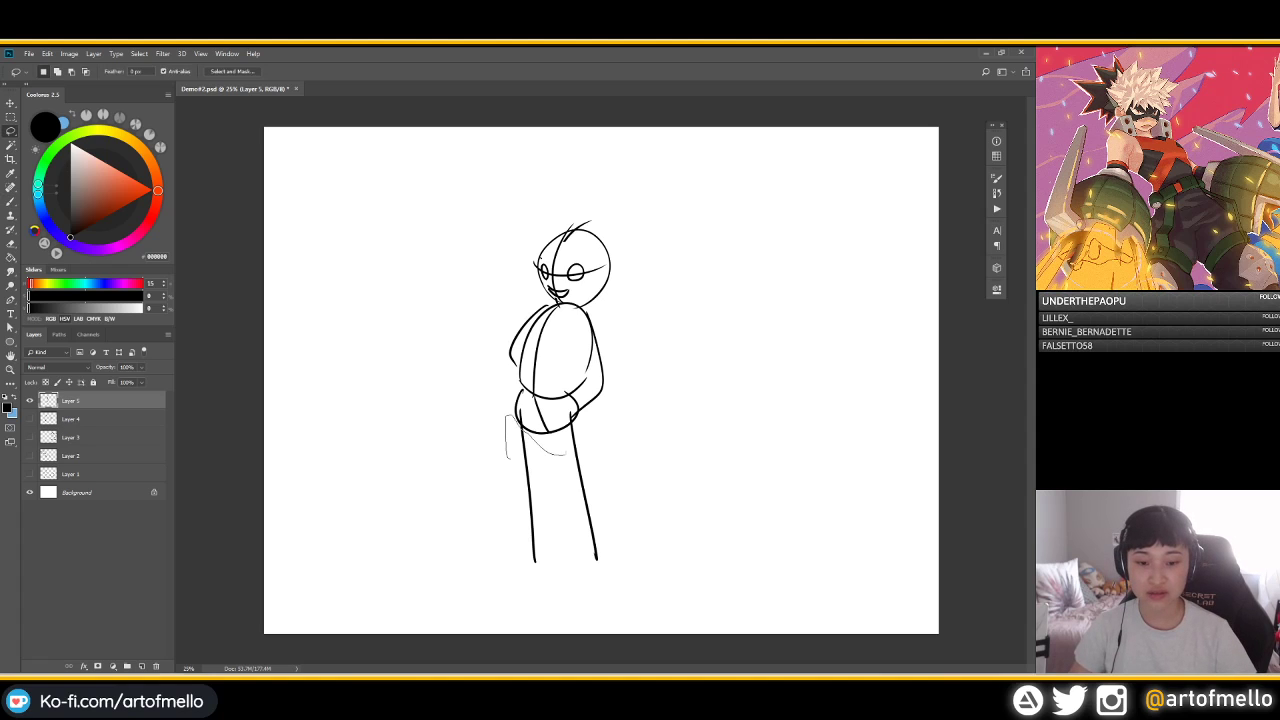
pyautogui.moveTo(566, 455); pyautogui.dragTo(449, 538)
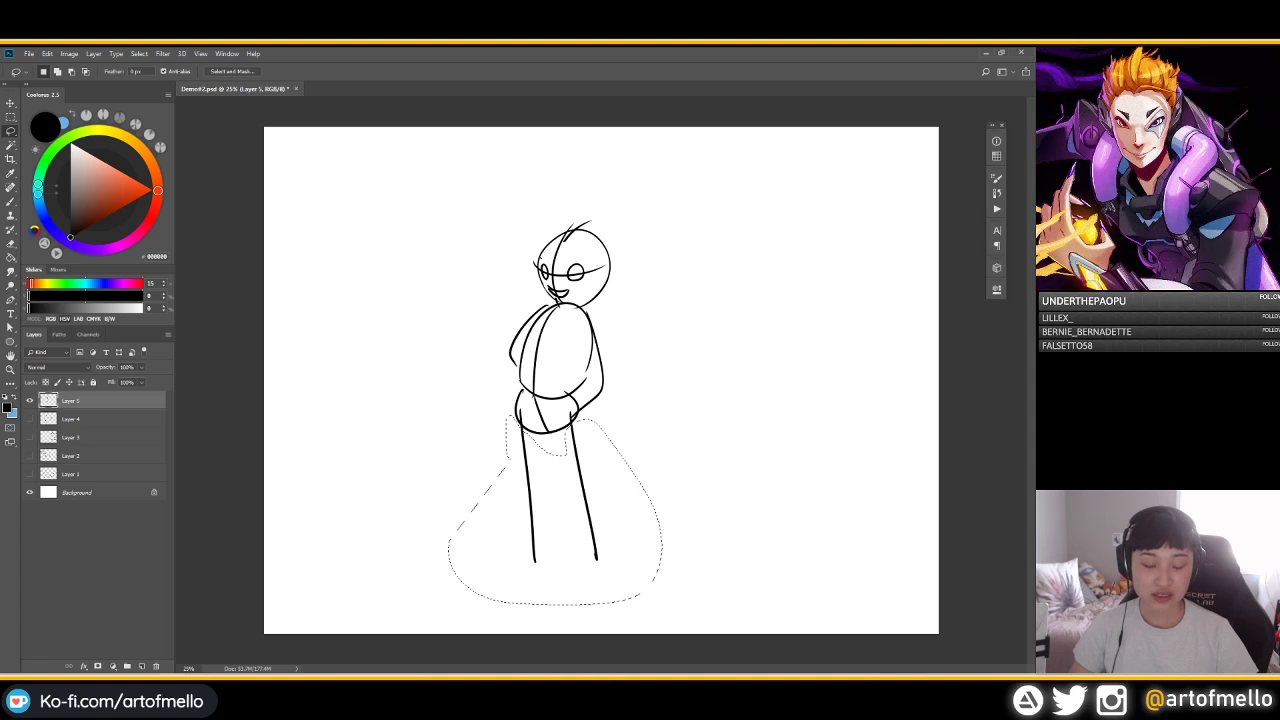
pyautogui.moveTo(457, 475)
pyautogui.mouseDown()
pyautogui.moveTo(512, 416)
pyautogui.moveTo(510, 428)
pyautogui.moveTo(612, 462)
pyautogui.moveTo(478, 450)
pyautogui.mouseUp()
pyautogui.hotkey('ctrl', 'd')
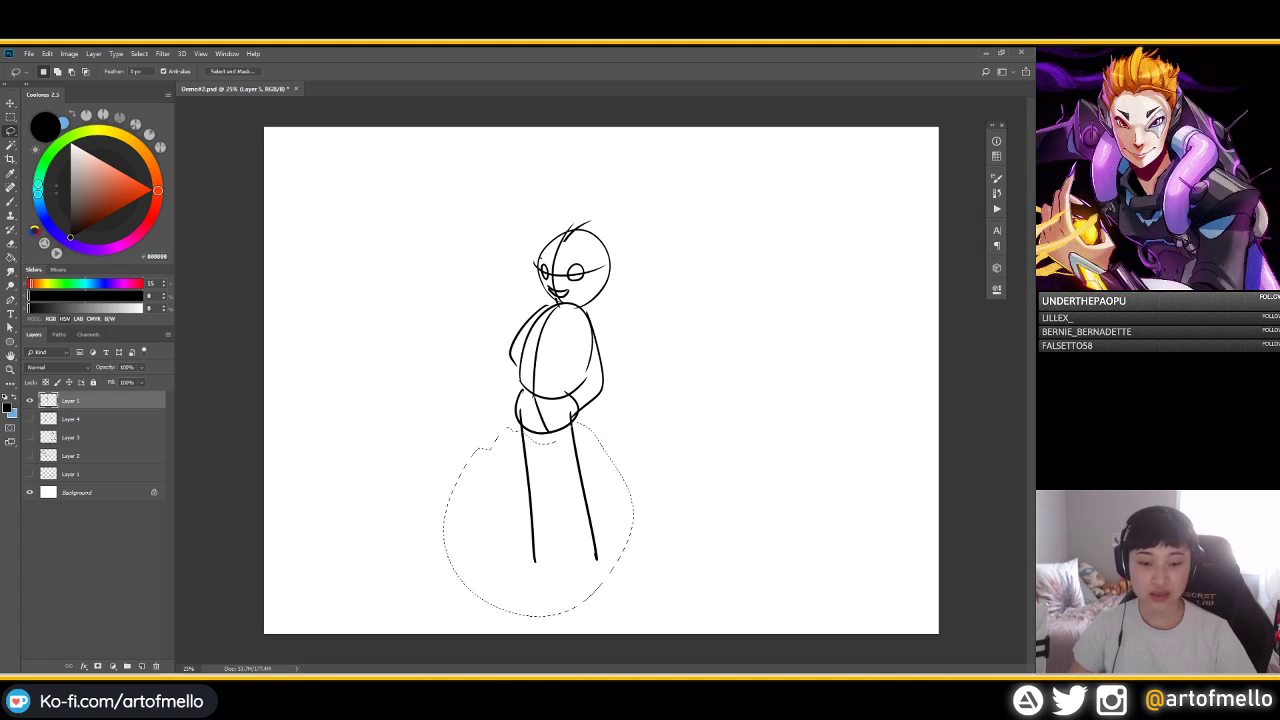
pyautogui.hotkey('ctrl', 't')
pyautogui.moveTo(538, 615)
pyautogui.mouseDown()
pyautogui.moveTo(566, 614)
pyautogui.moveTo(540, 614)
pyautogui.moveTo(552, 614)
pyautogui.mouseUp()
pyautogui.press('Return')
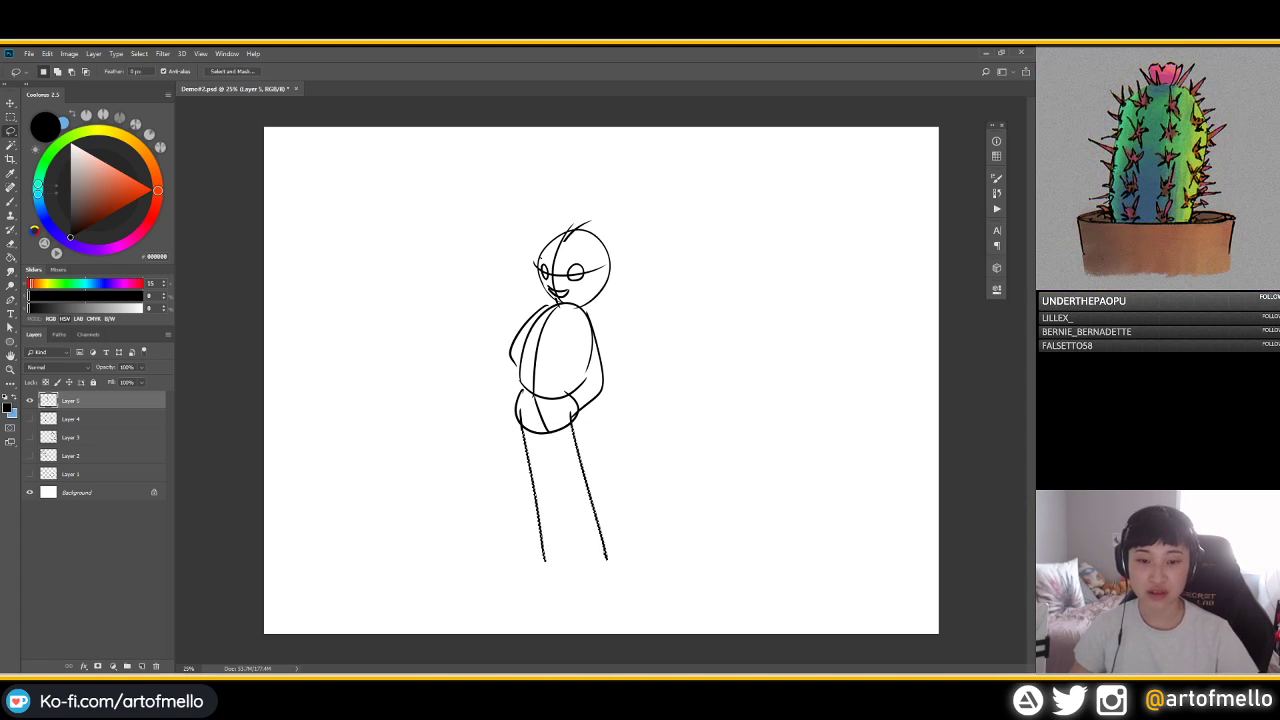
# Deselect the legs, hide the figure sketch on Layer 5 and show the hotkey notes on Layers 2 and 3
pyautogui.press('m')
pyautogui.hotkey('ctrl', 'd')
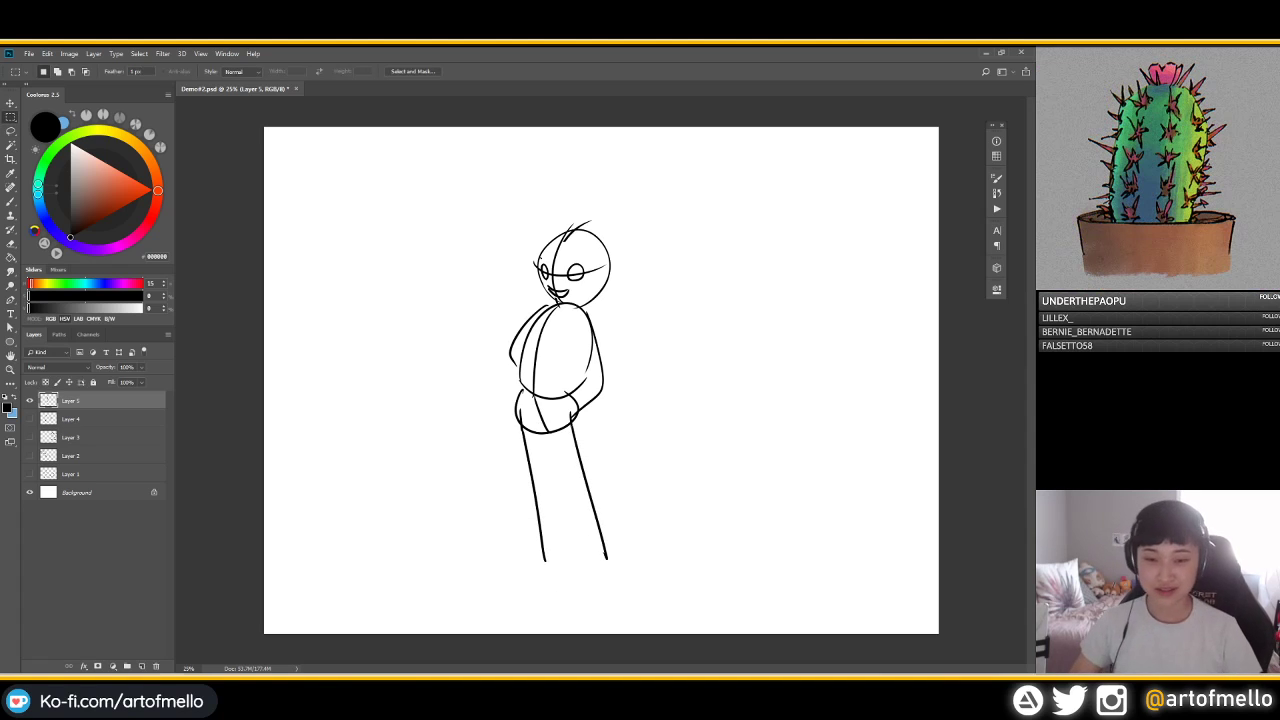
pyautogui.click(30, 400)
pyautogui.click(30, 400)
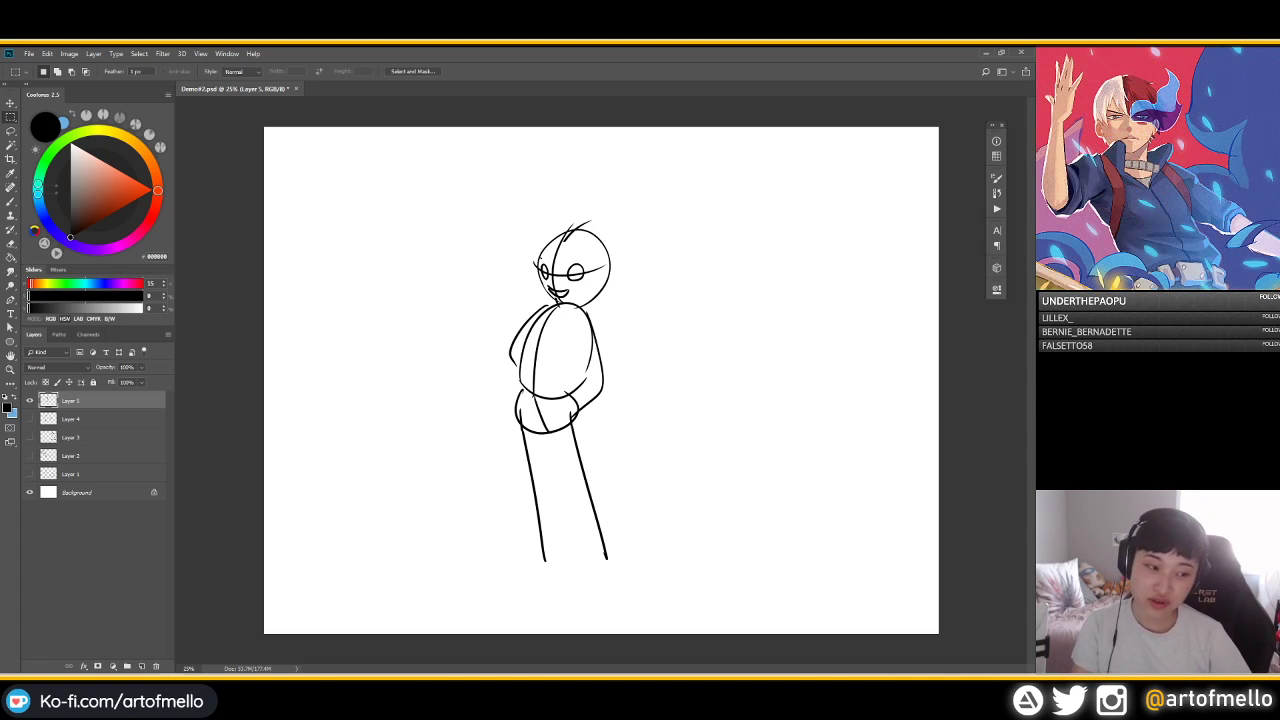
pyautogui.click(30, 400)
pyautogui.click(30, 419)
pyautogui.click(29, 418)
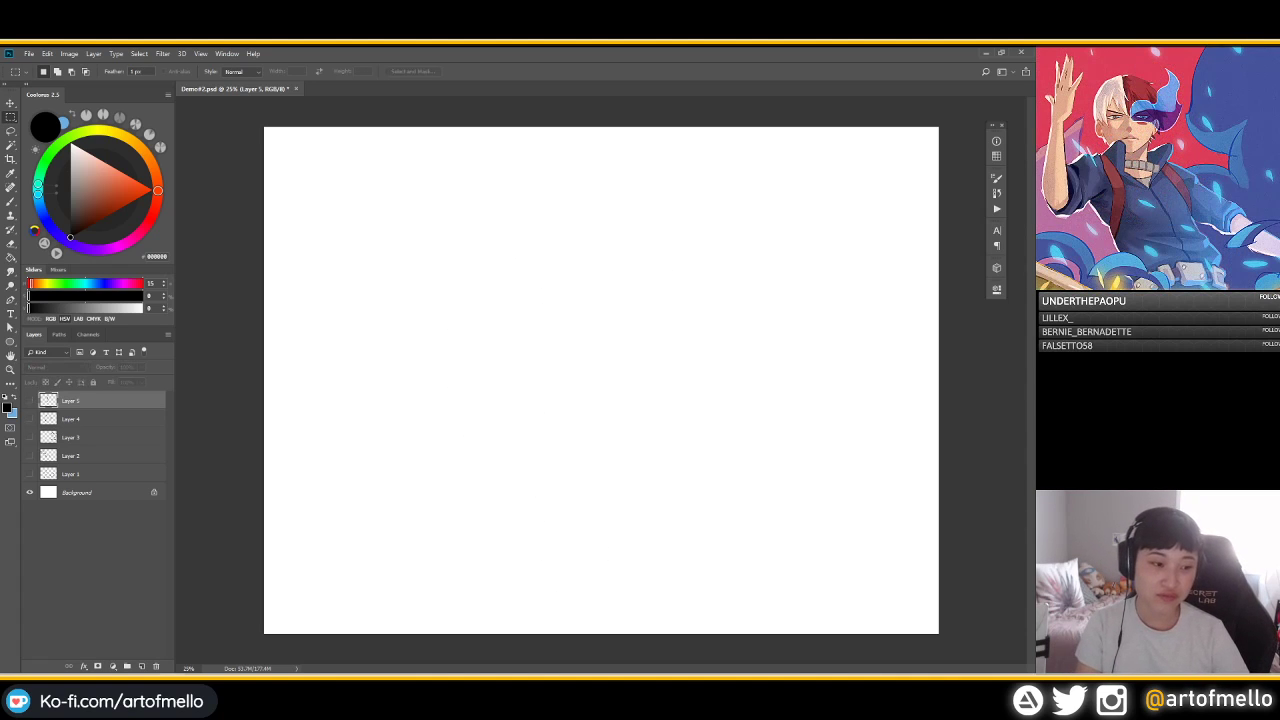
pyautogui.click(30, 437)
pyautogui.click(29, 455)
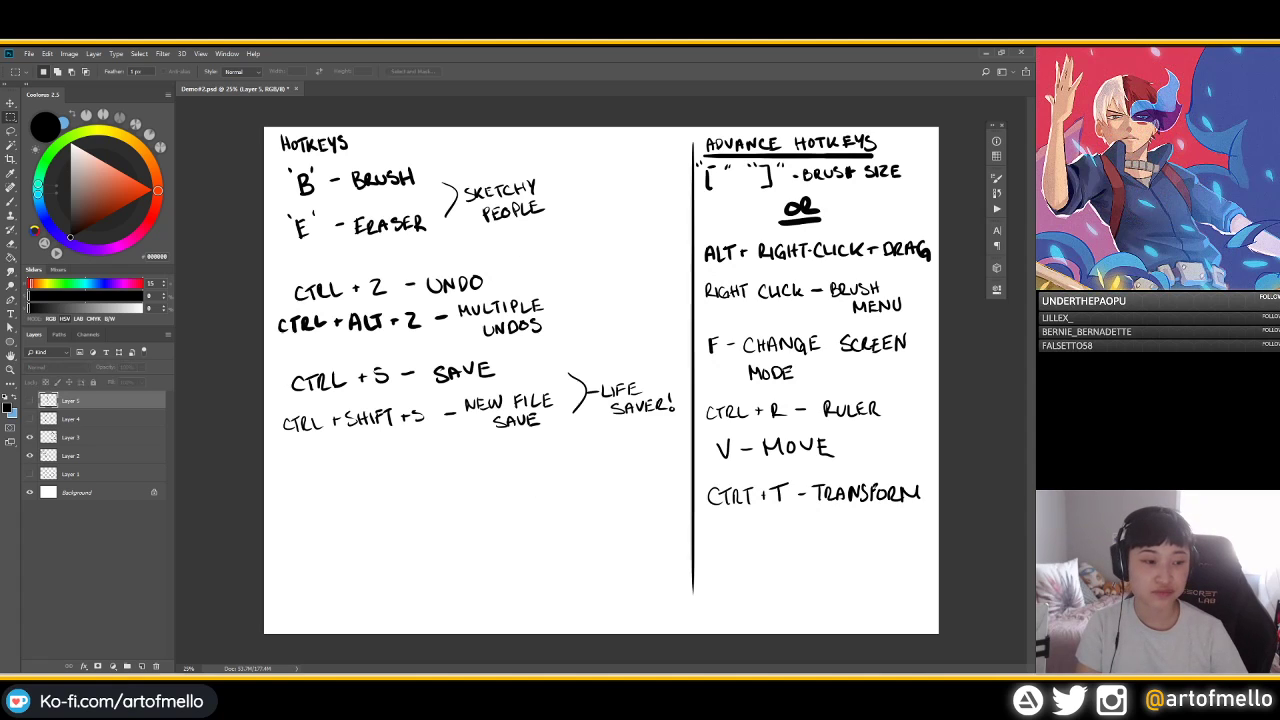
# Add a new layer above Layer 3 and paint a large solid orange (FF5023) blob below the basic hotkey notes
pyautogui.click(90, 455)
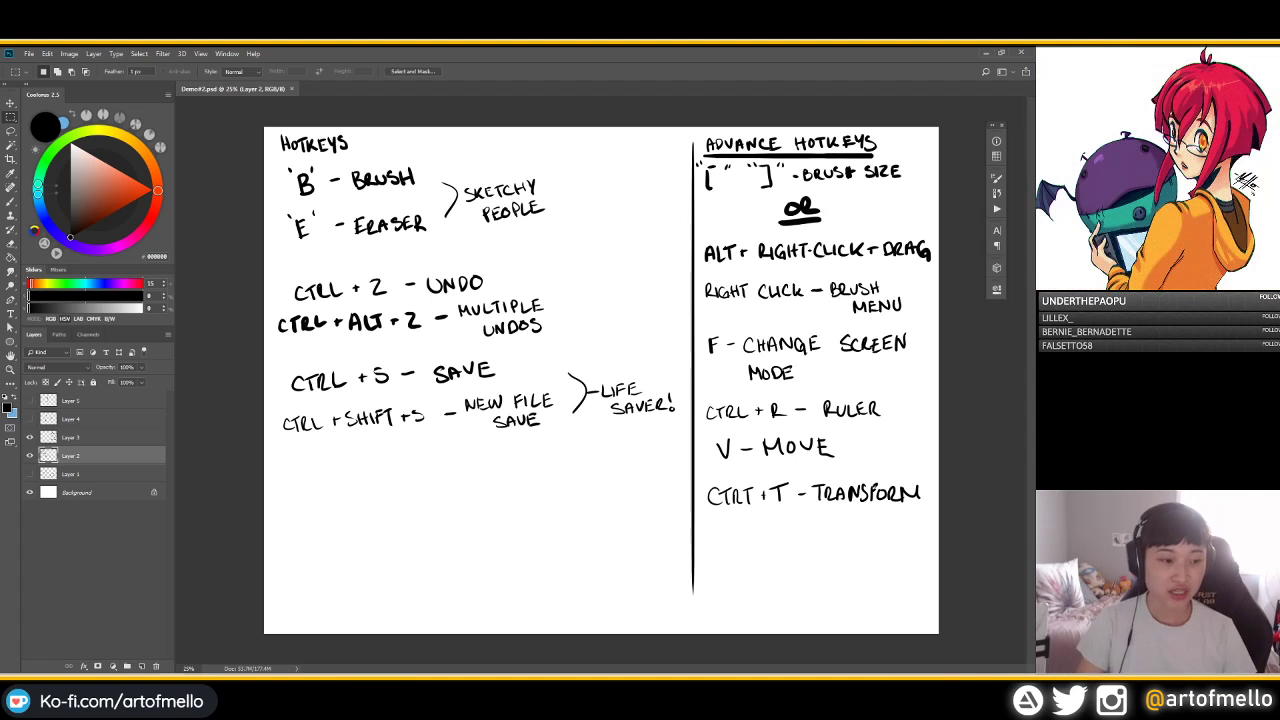
pyautogui.click(90, 437)
pyautogui.click(141, 183)
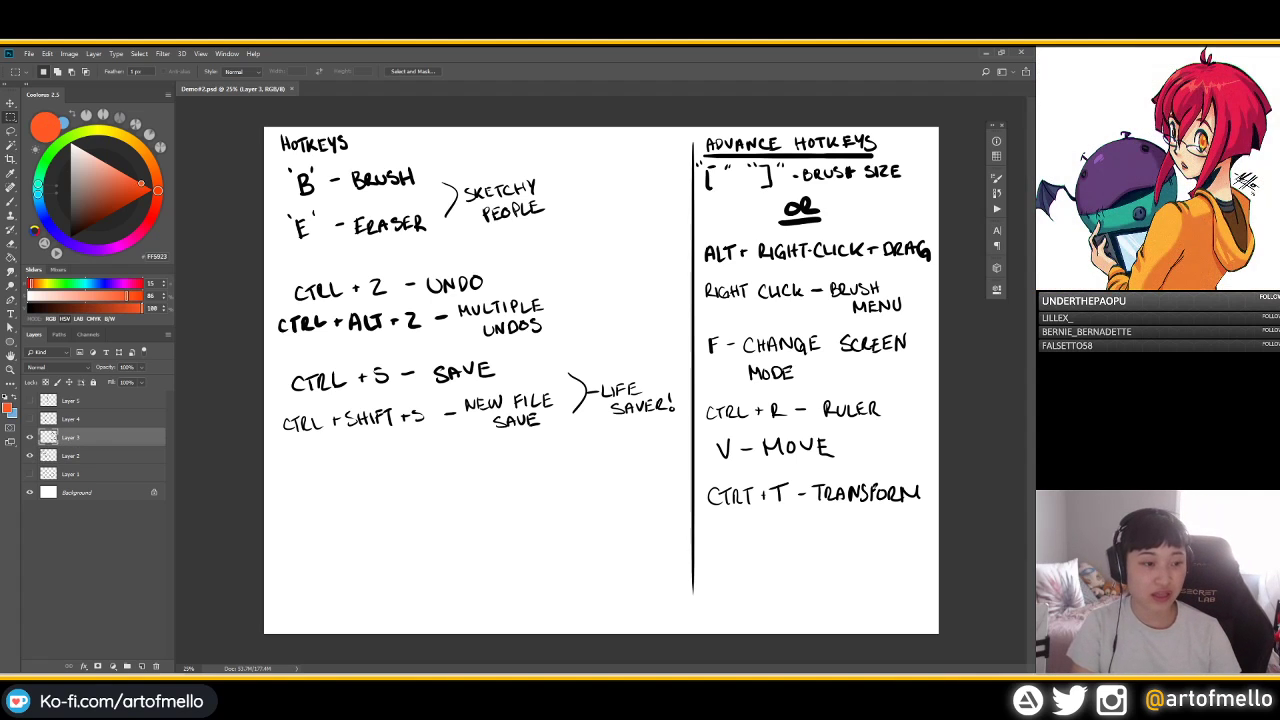
pyautogui.click(141, 666)
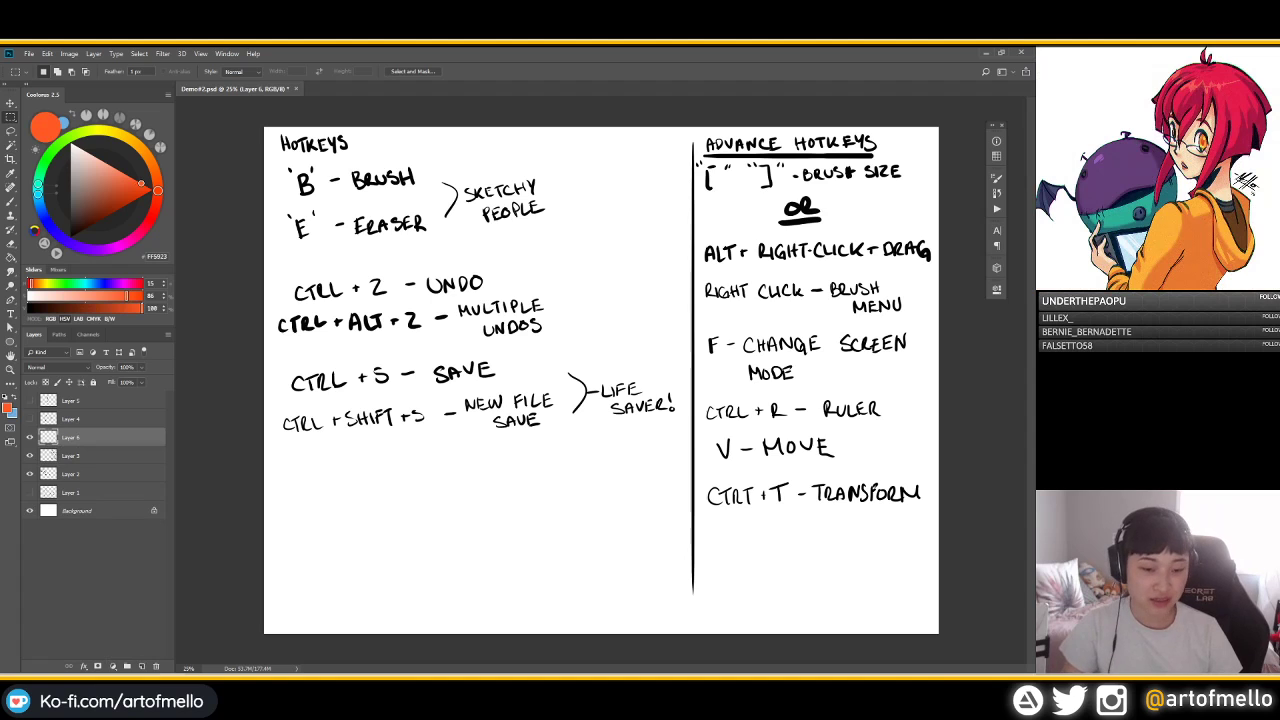
pyautogui.press('b')
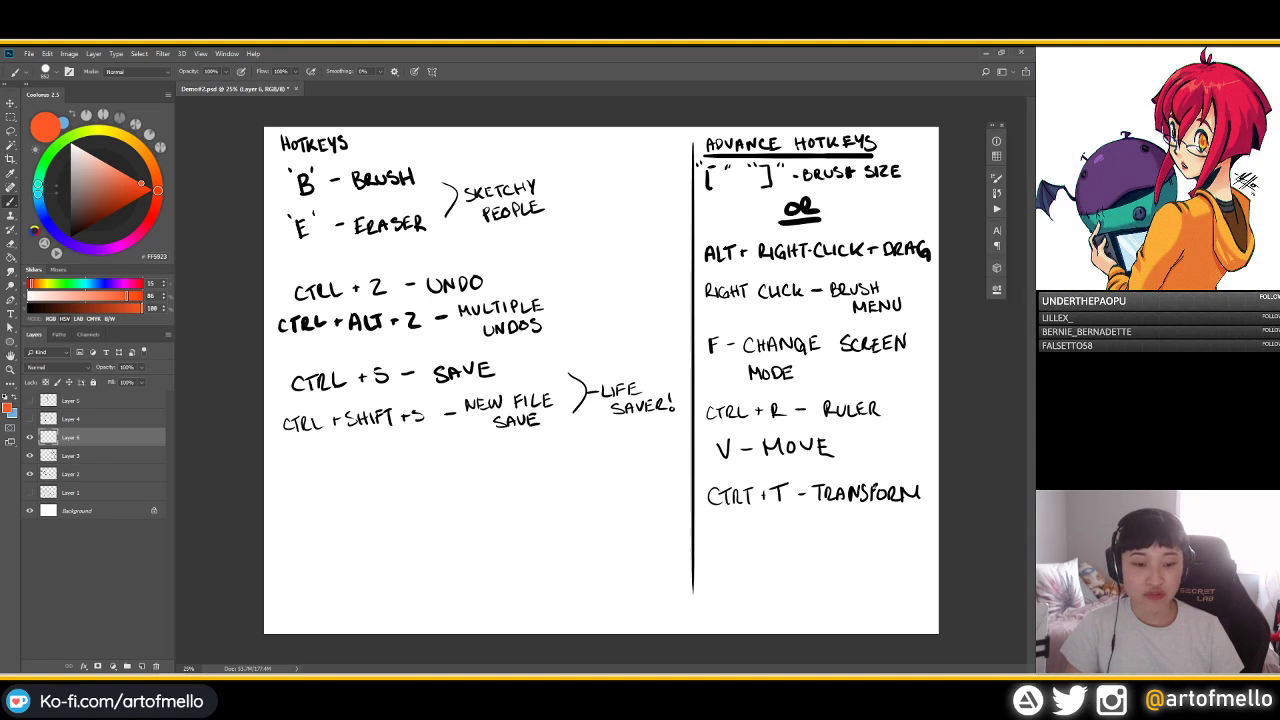
pyautogui.moveTo(392, 512)
pyautogui.mouseDown()
pyautogui.moveTo(436, 534)
pyautogui.moveTo(525, 522)
pyautogui.mouseUp()
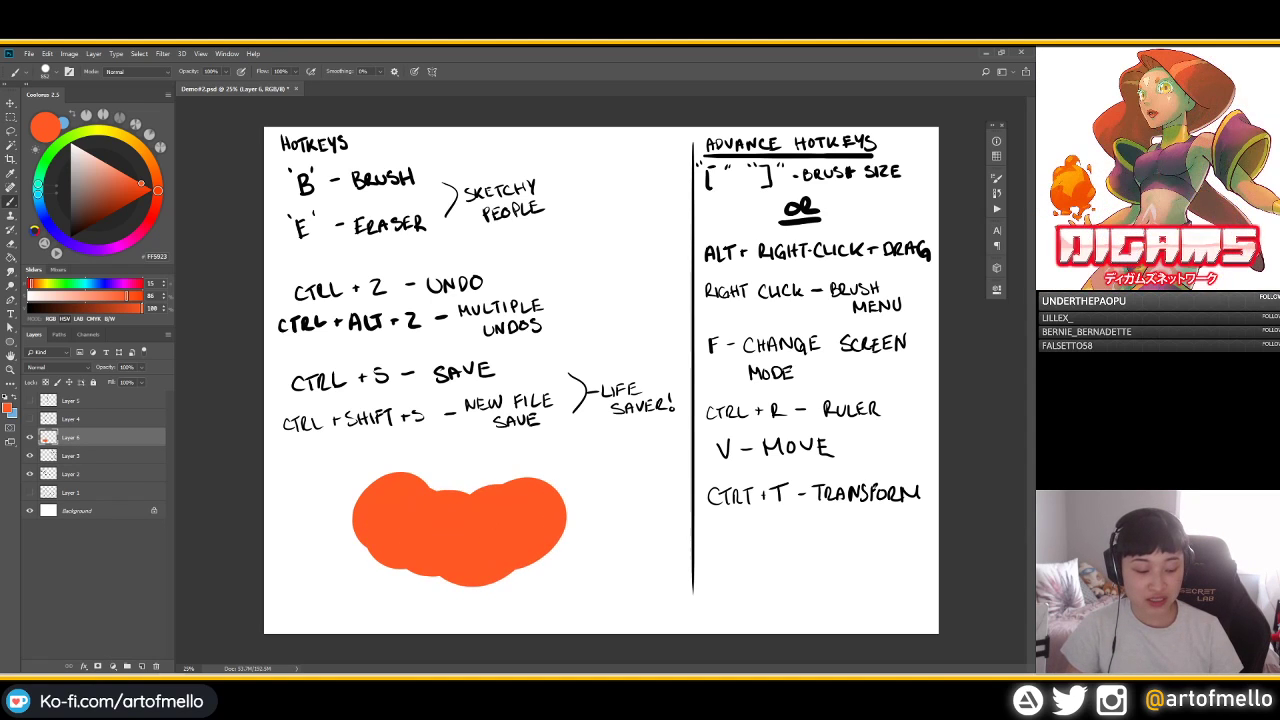
# Try desaturating the orange blob, undo that, and reset the foreground colour to black with Layer 6 active
pyautogui.hotkey('ctrl', 'shift', 'u')
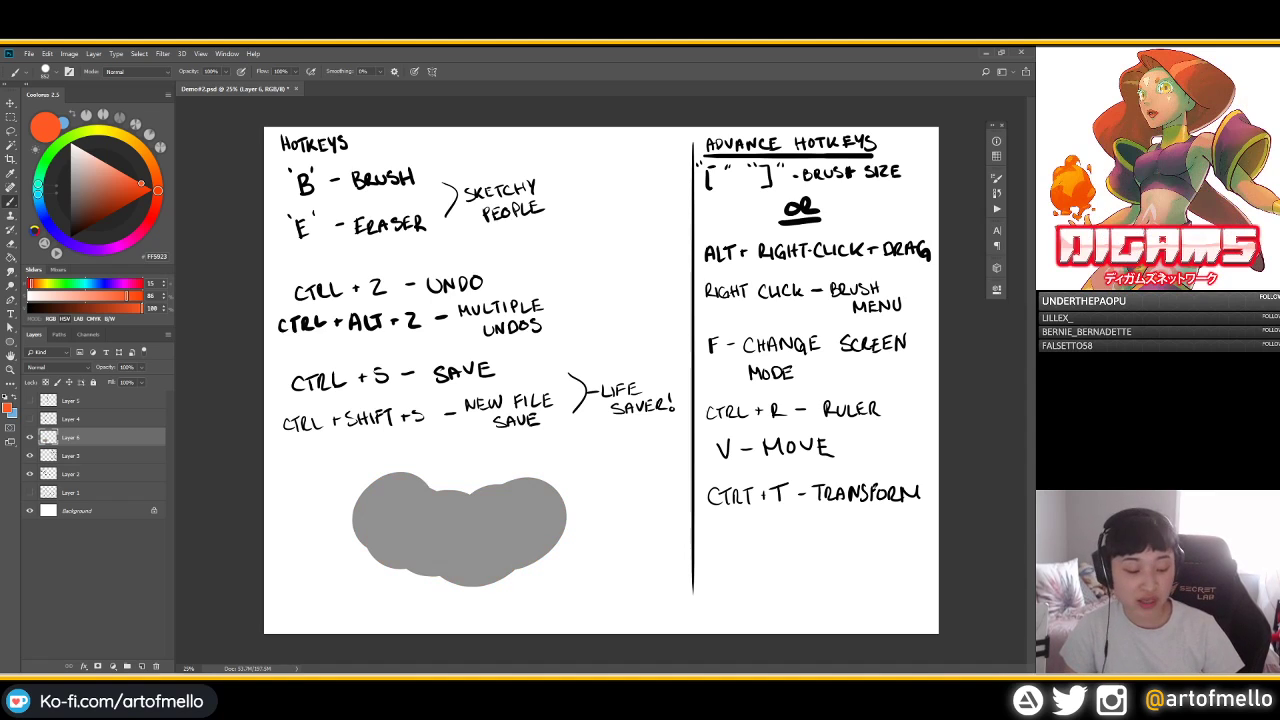
pyautogui.hotkey('ctrl', 'z')
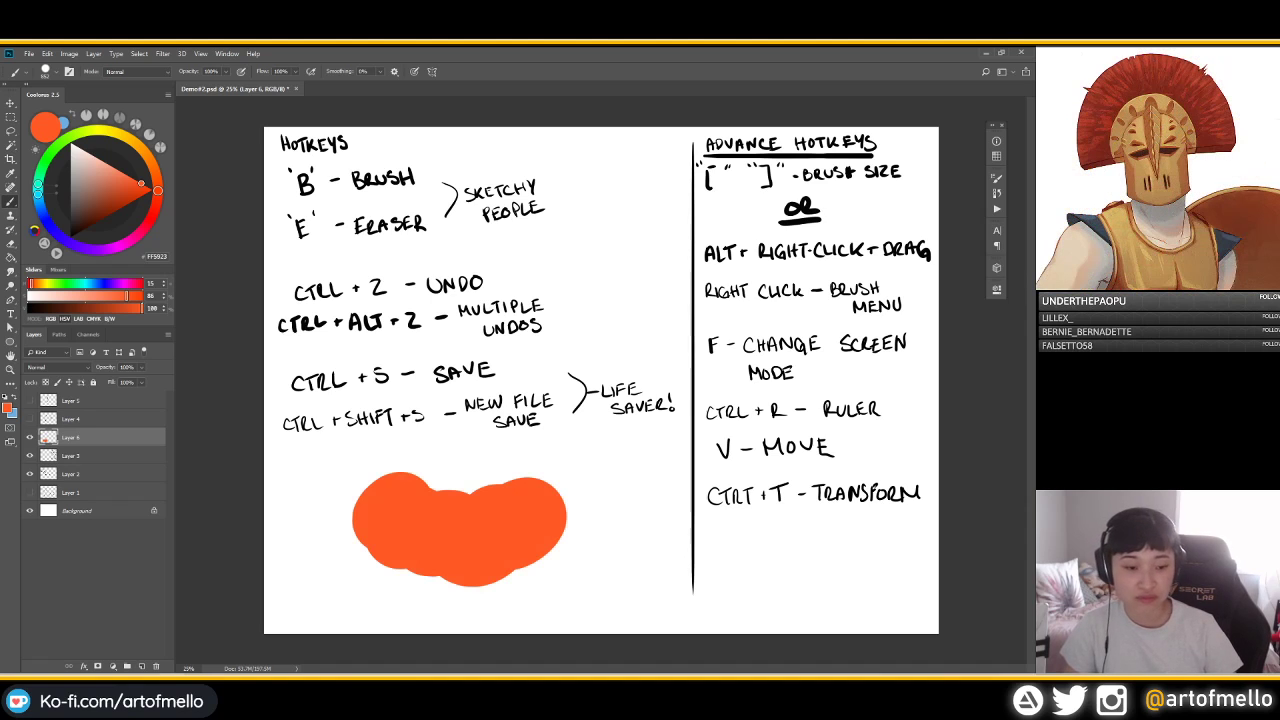
pyautogui.press('d')
pyautogui.rightClick(622, 430)
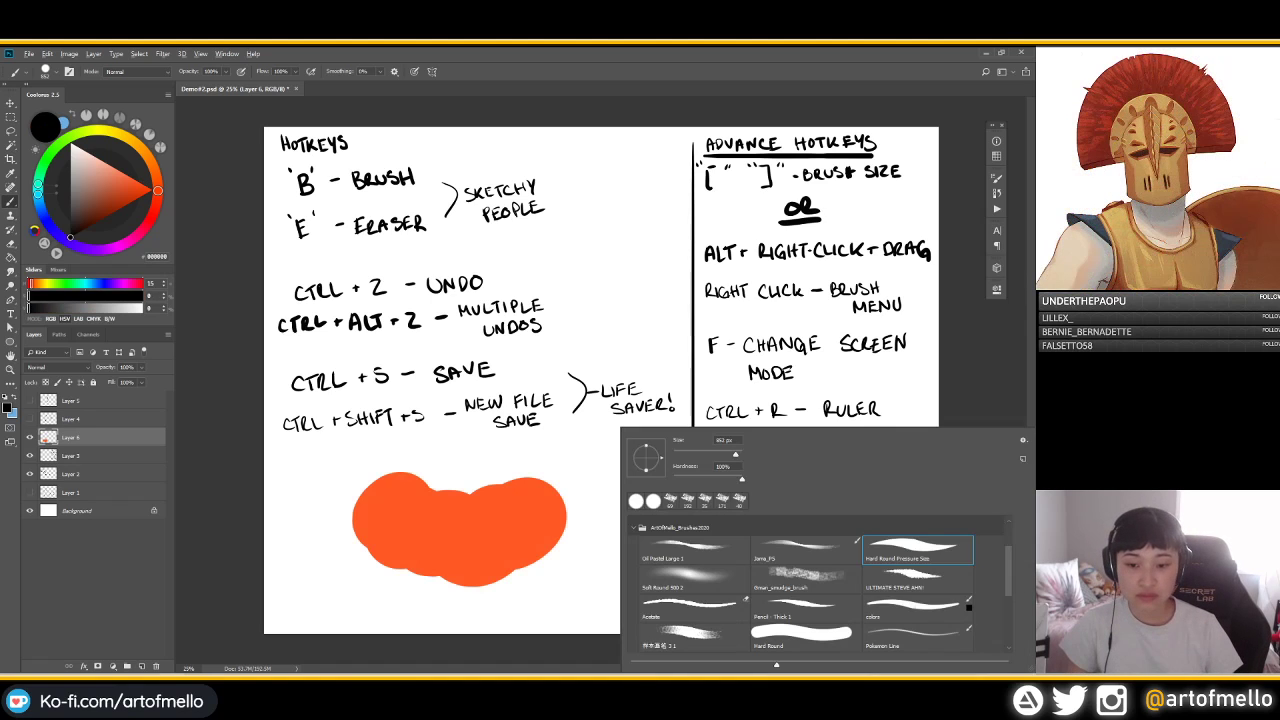
pyautogui.click(72, 456)
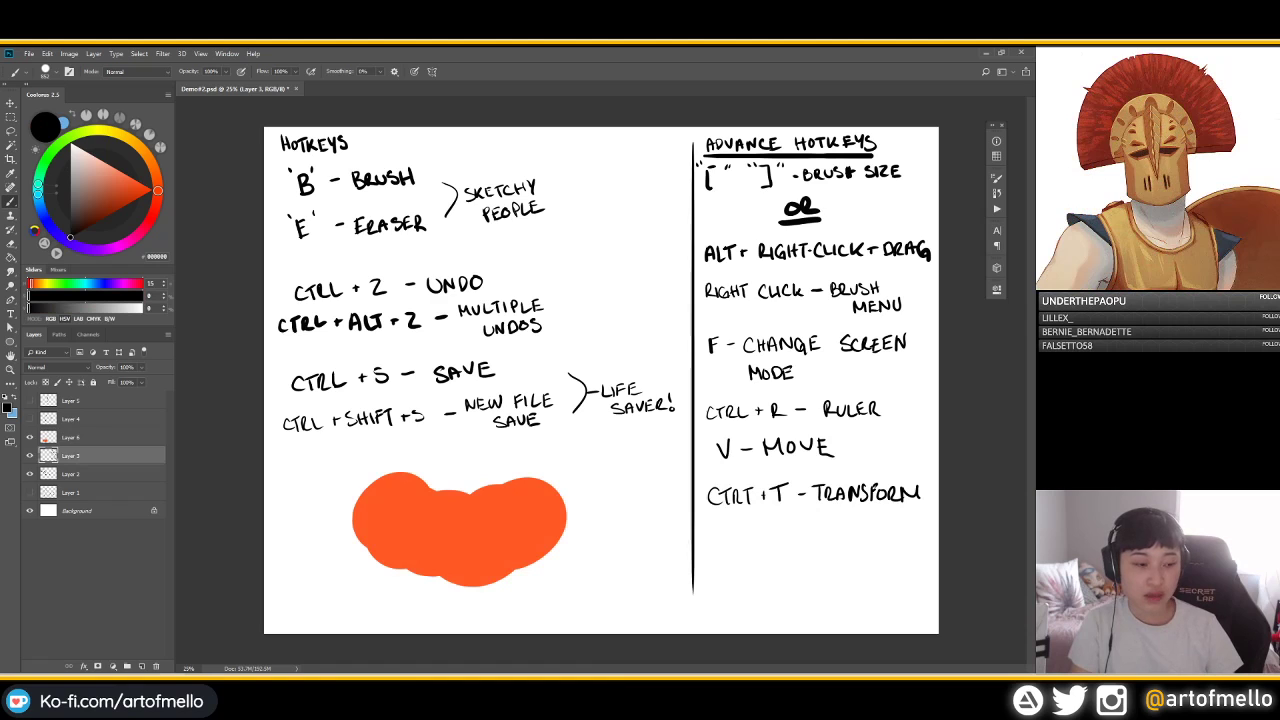
pyautogui.click(72, 437)
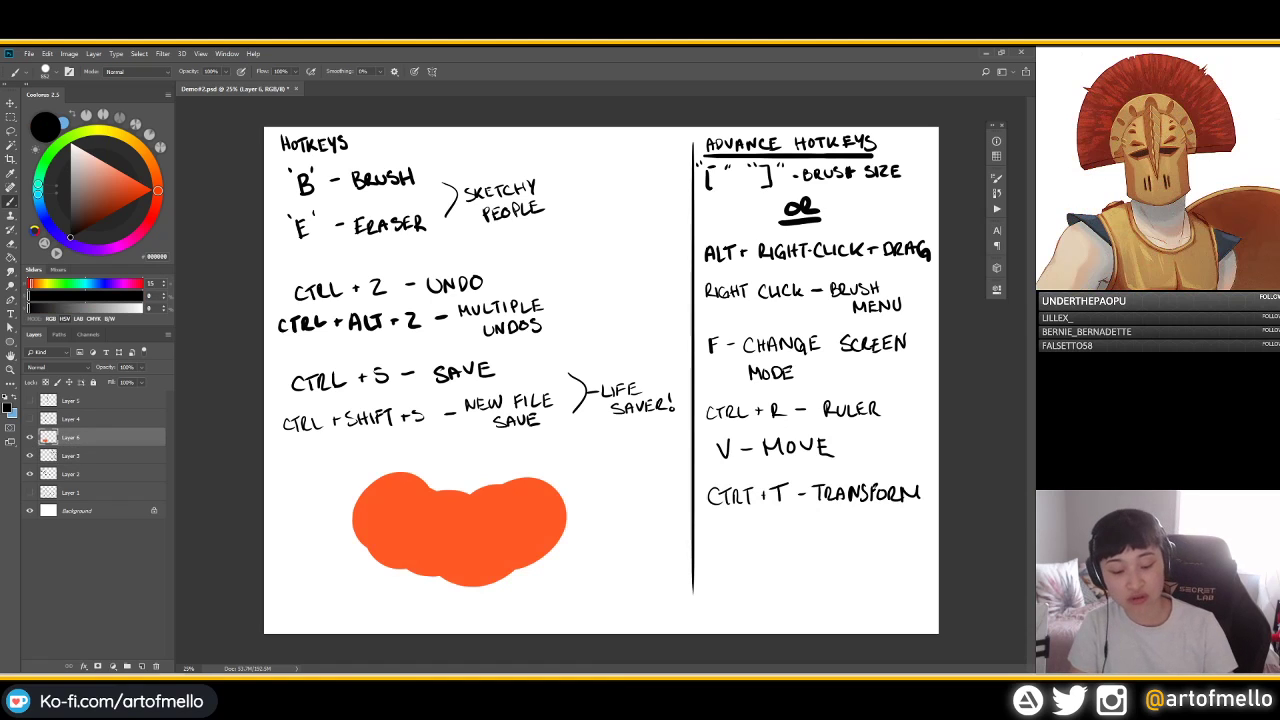
# Recolour the orange blob to purple with Hue/Saturation, using hue -107, saturation +45 and lightness -4
pyautogui.hotkey('ctrl', 'u')
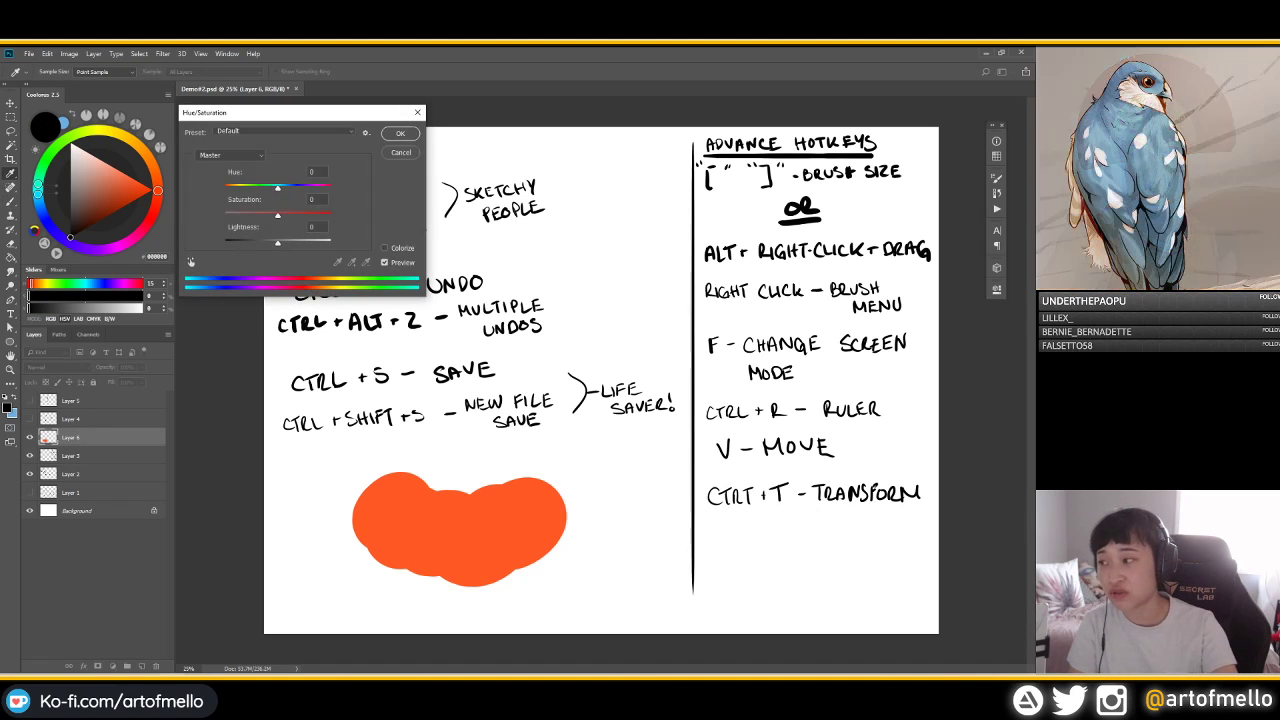
pyautogui.moveTo(264, 117); pyautogui.dragTo(571, 189)
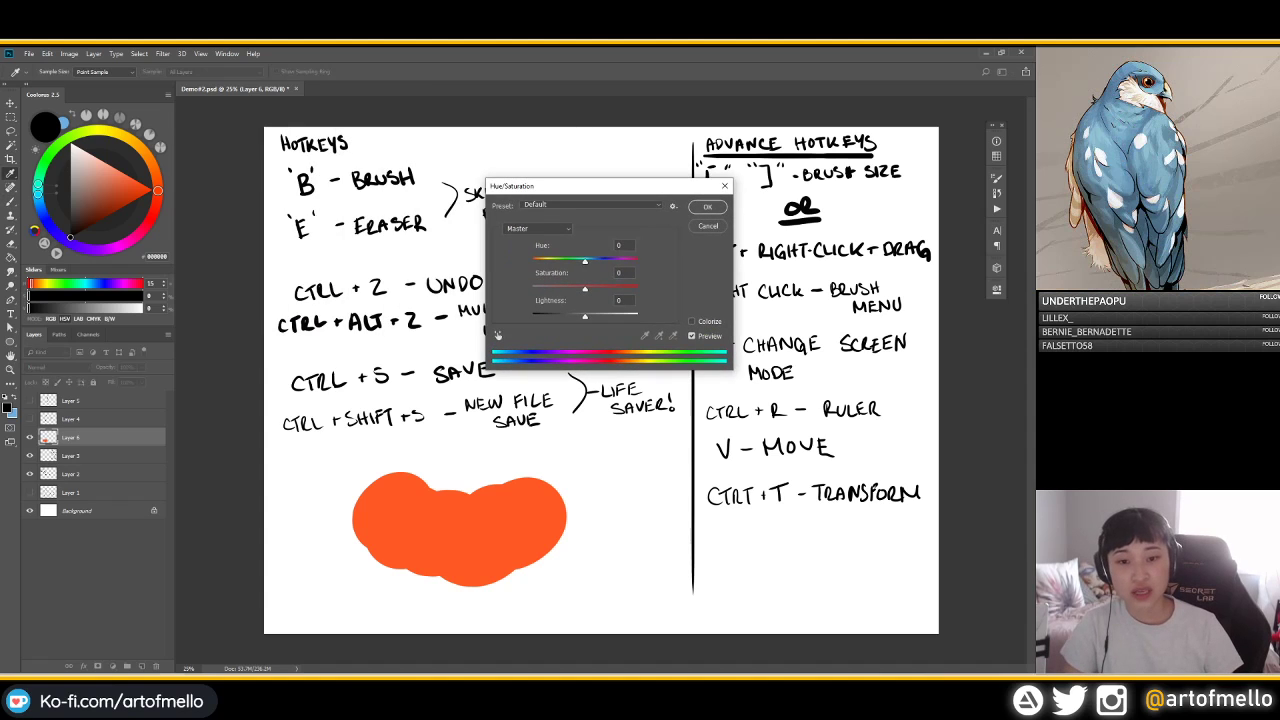
pyautogui.moveTo(585, 261); pyautogui.dragTo(602, 289)
pyautogui.moveTo(587, 261); pyautogui.dragTo(582, 316)
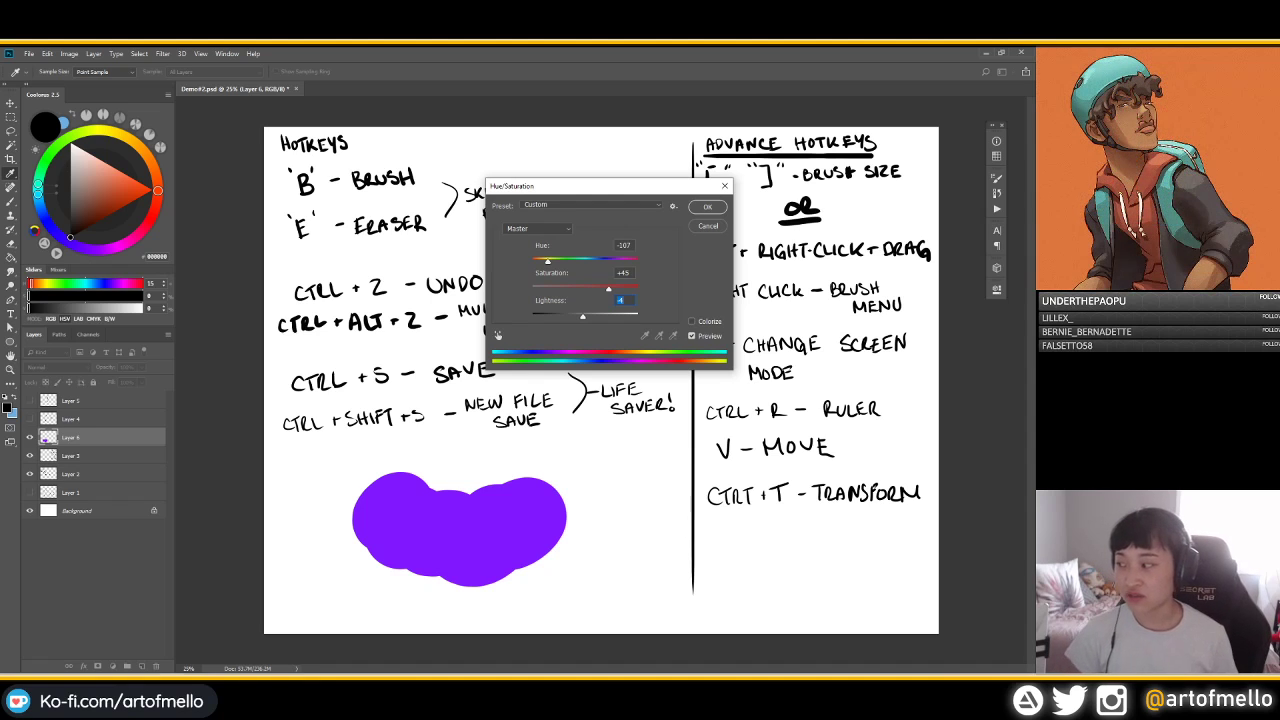
pyautogui.press('Return')
pyautogui.press('b')
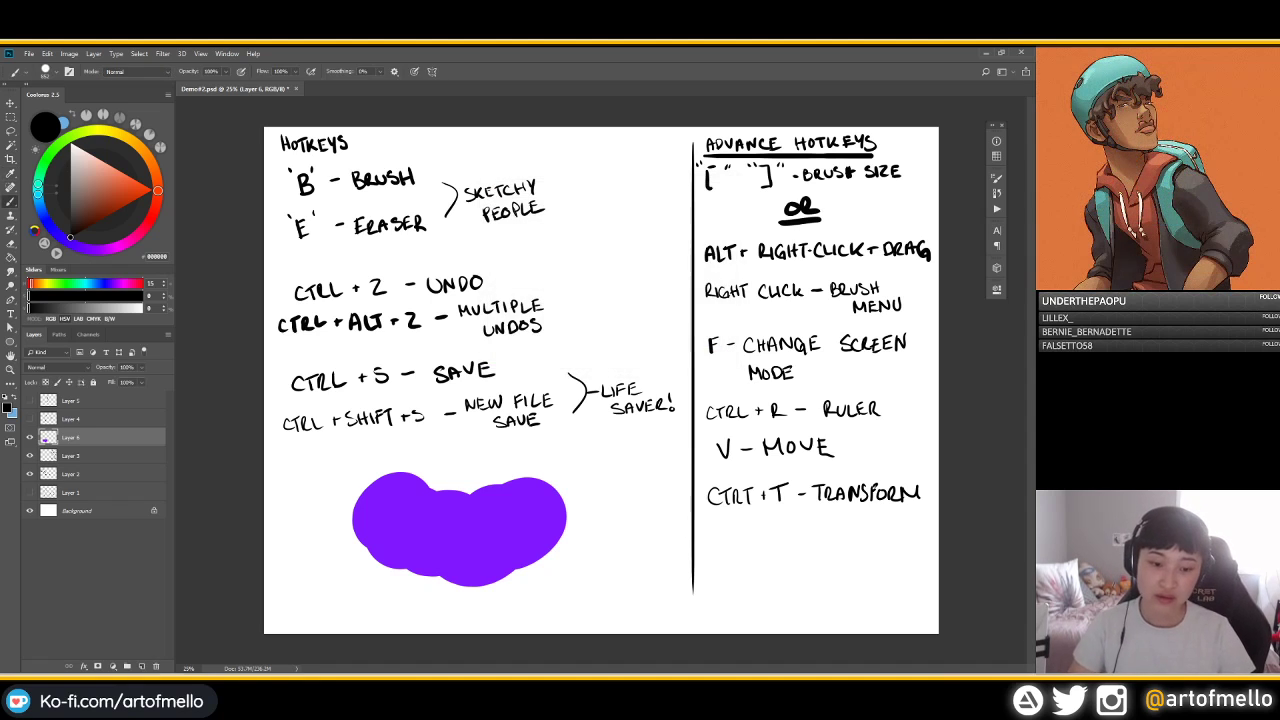
# Undo and redo the blob's Hue/Saturation change several times to compare both colours, ending on the orange version
pyautogui.hotkey('ctrl', 'z')
pyautogui.hotkey('ctrl', 'z')
pyautogui.hotkey('ctrl', 'z')
pyautogui.hotkey('ctrl', 'z')
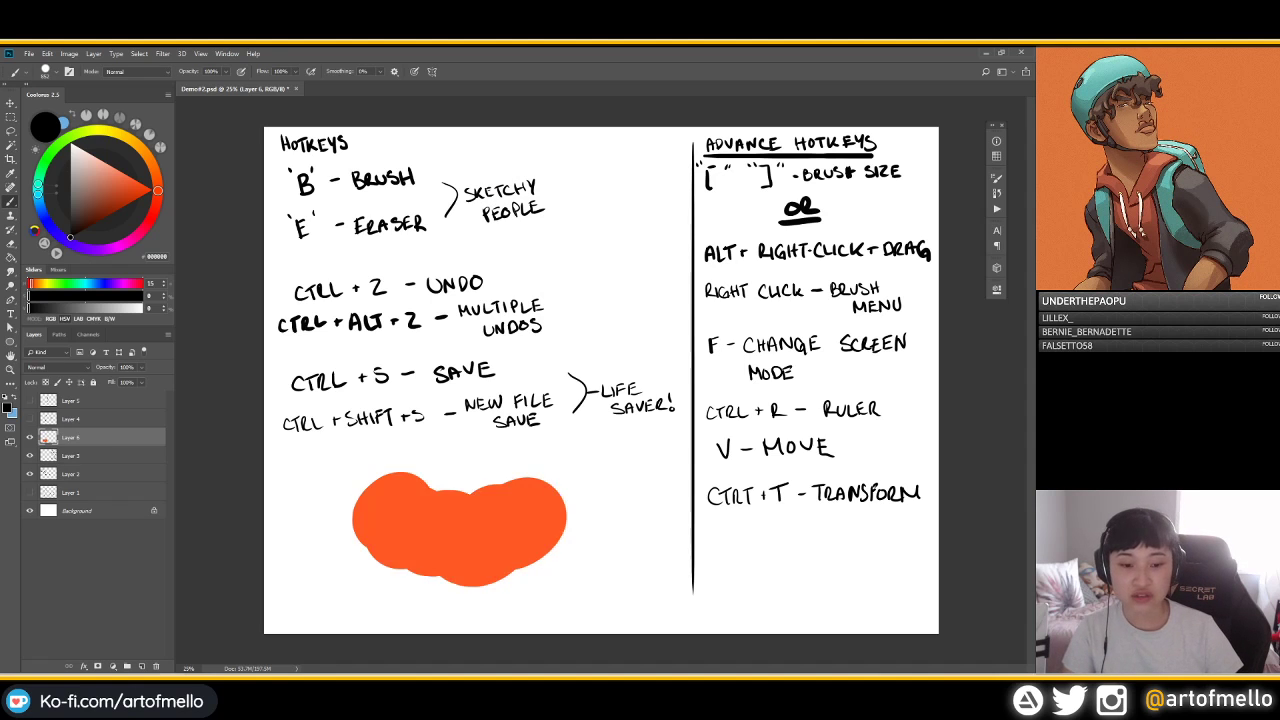
pyautogui.hotkey('ctrl', 'z')
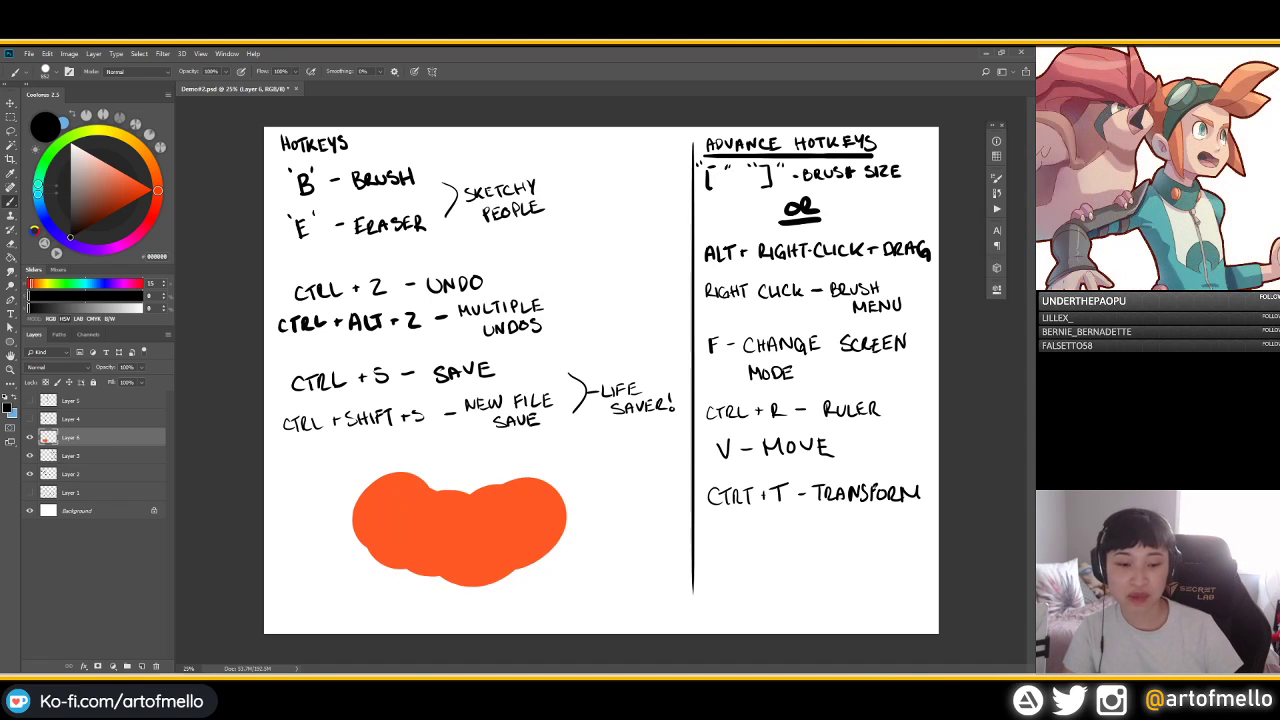
pyautogui.hotkey('ctrl', 'z')
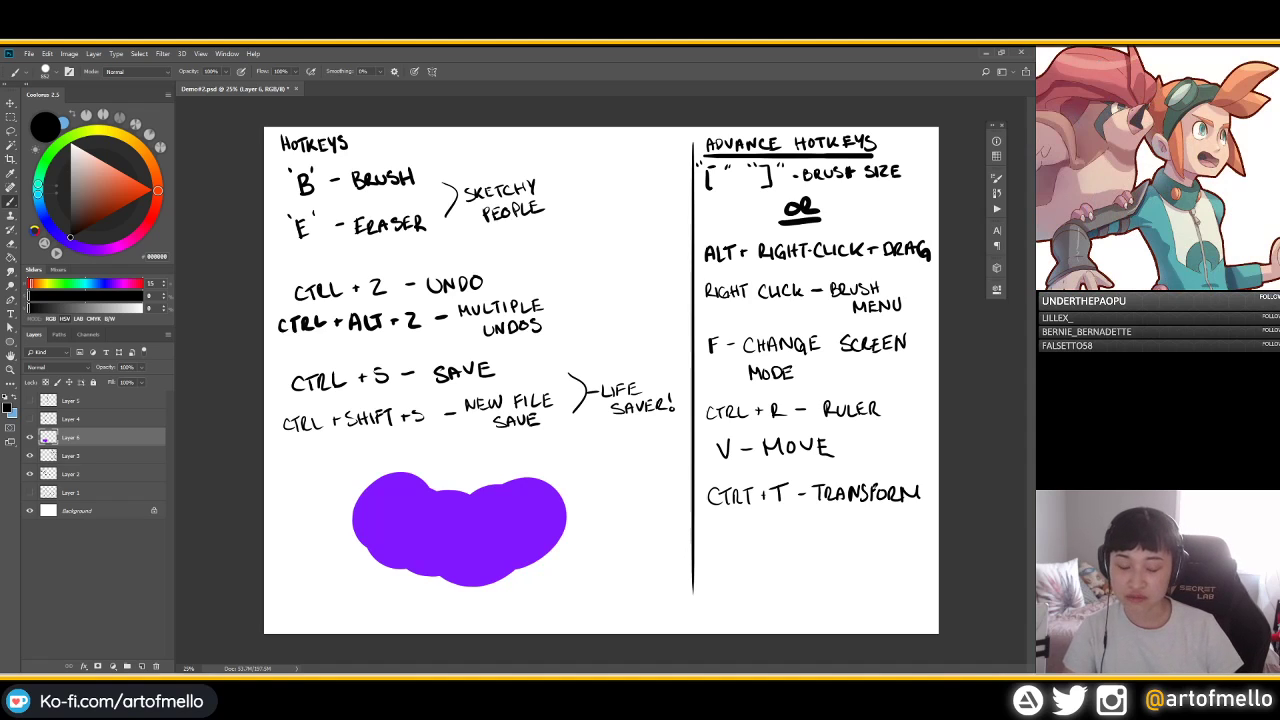
pyautogui.hotkey('ctrl', 'z')
pyautogui.hotkey('ctrl', 'z')
pyautogui.hotkey('ctrl', 'z')
pyautogui.hotkey('ctrl', 'z')
pyautogui.hotkey('ctrl', 'z')
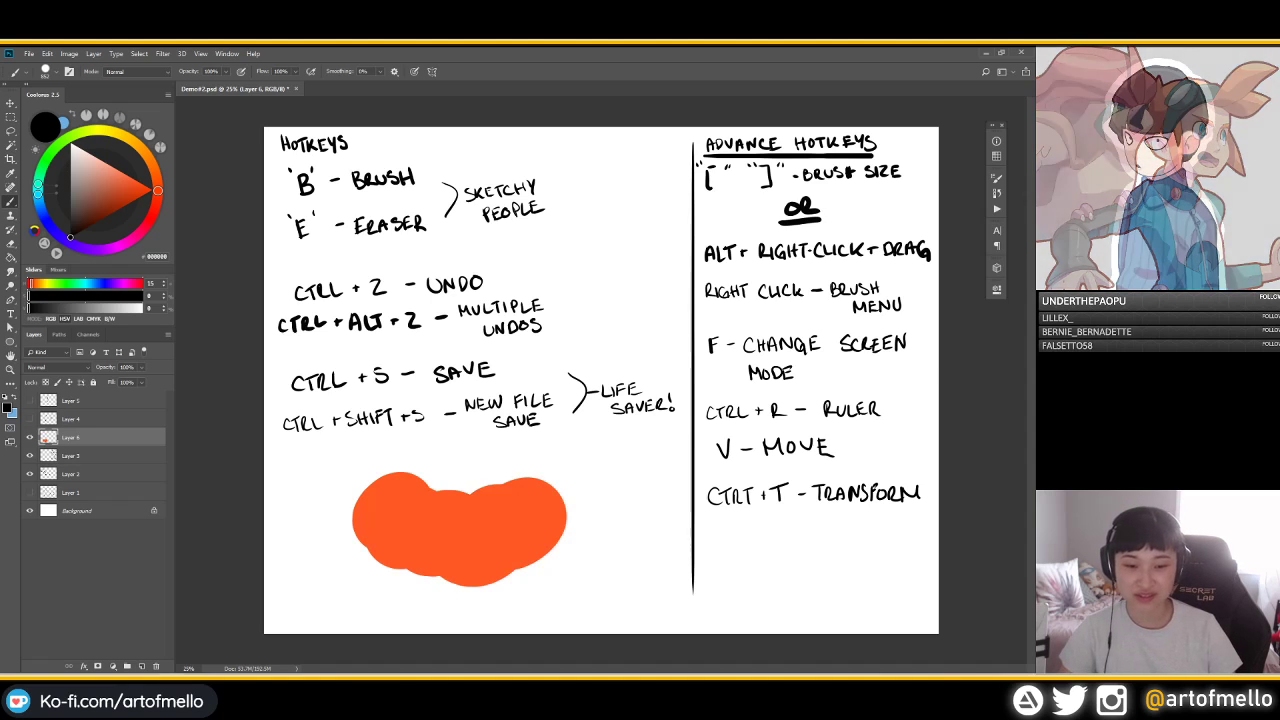
pyautogui.rightClick(526, 373)
pyautogui.press('Escape')
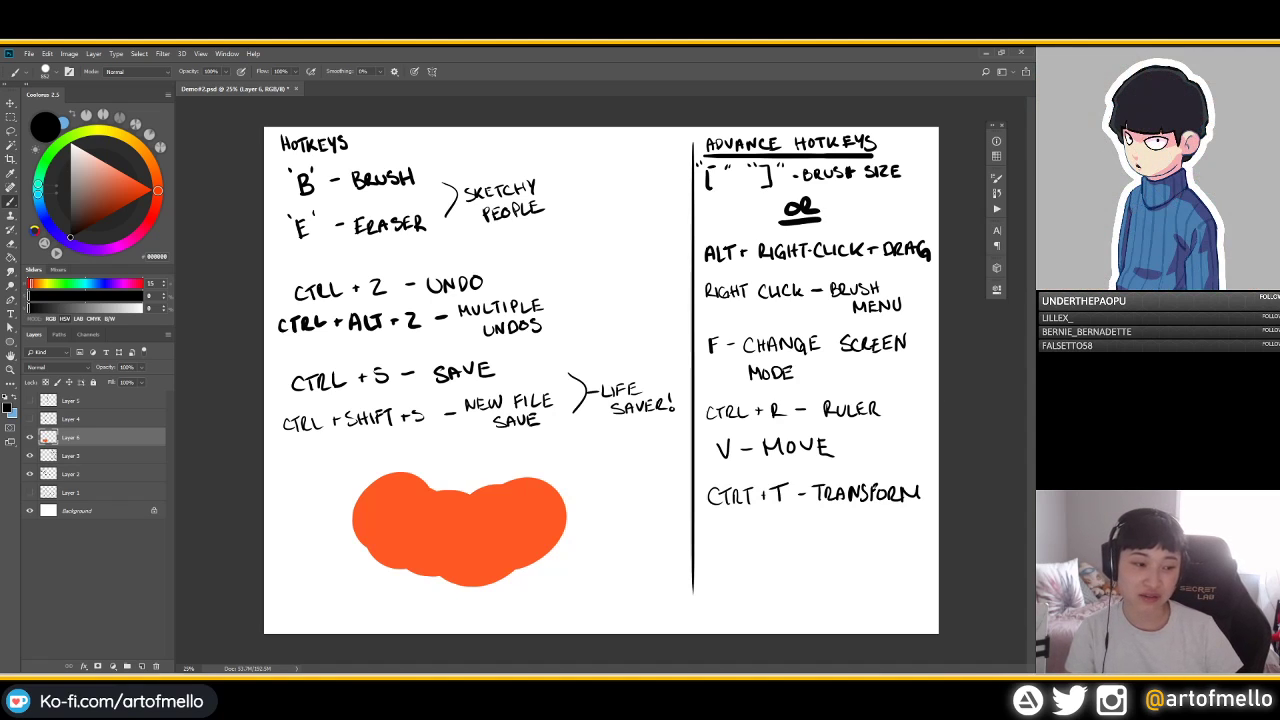
pyautogui.hotkey('ctrl', 'z')
pyautogui.hotkey('ctrl', 'z')
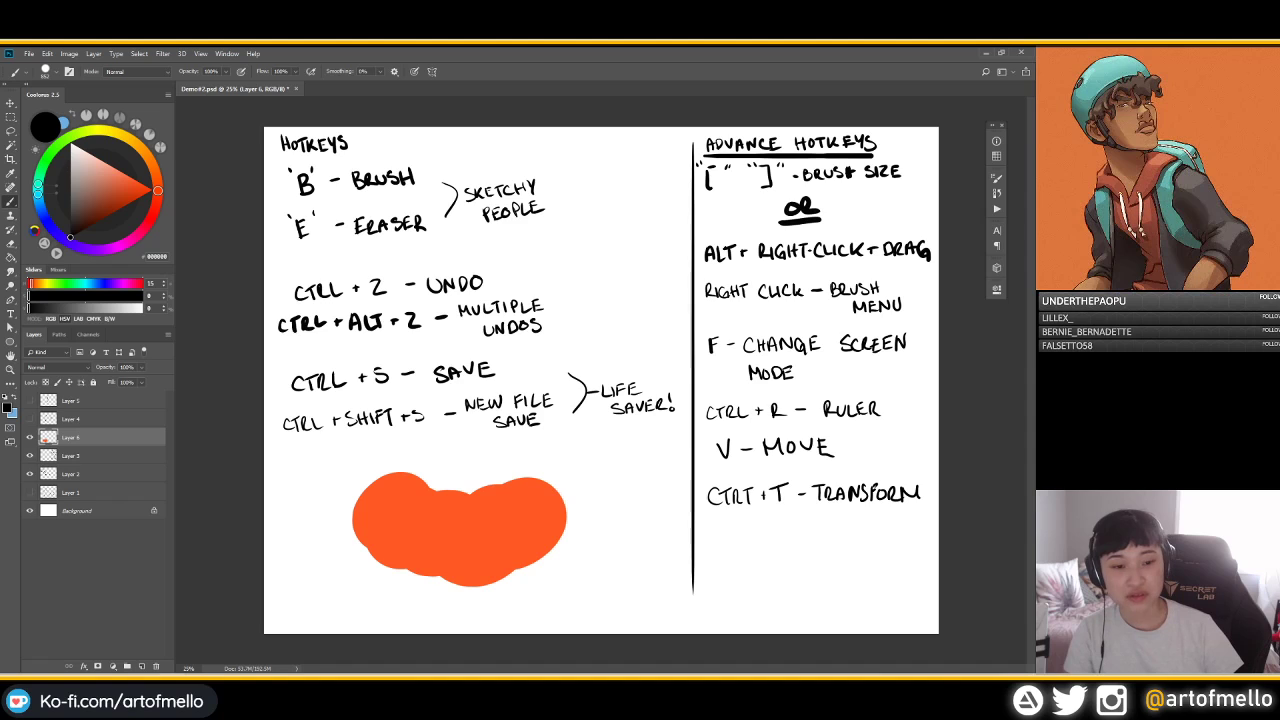
# Hide the orange blob's layer and, with a smaller brush on Layer 3, write CTRL beneath the transform note
pyautogui.click(30, 437)
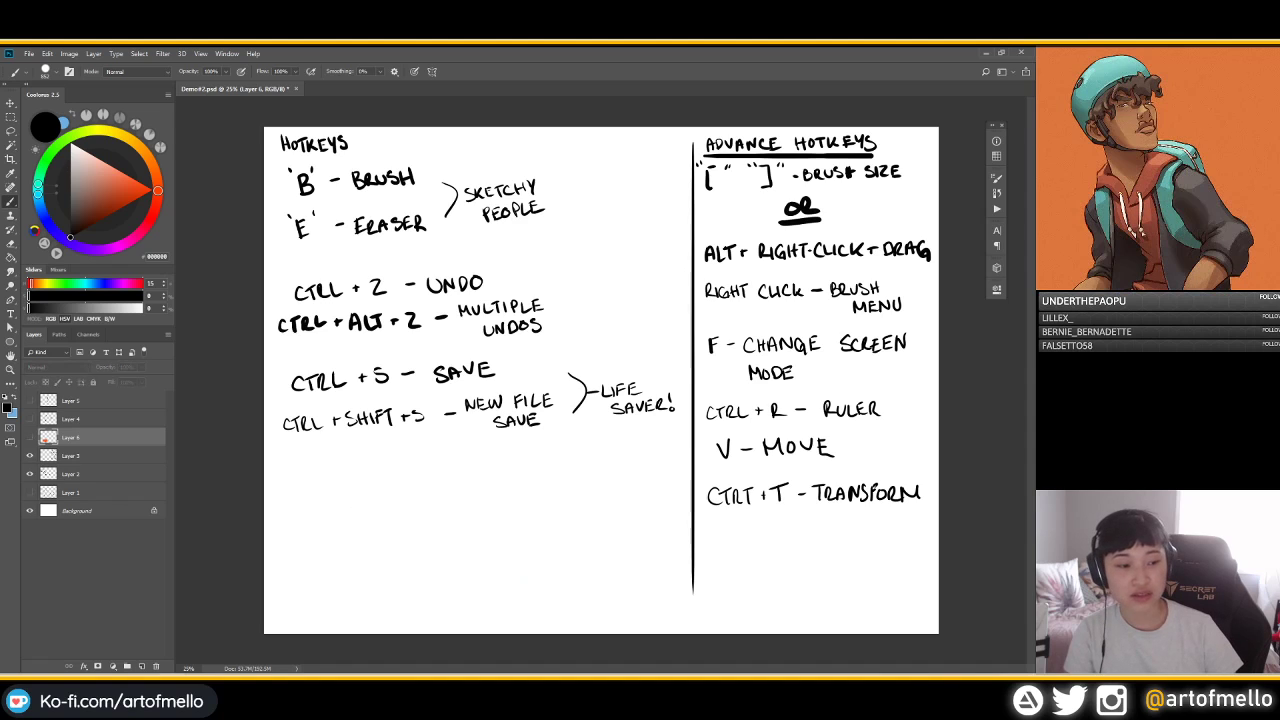
pyautogui.click(50, 456)
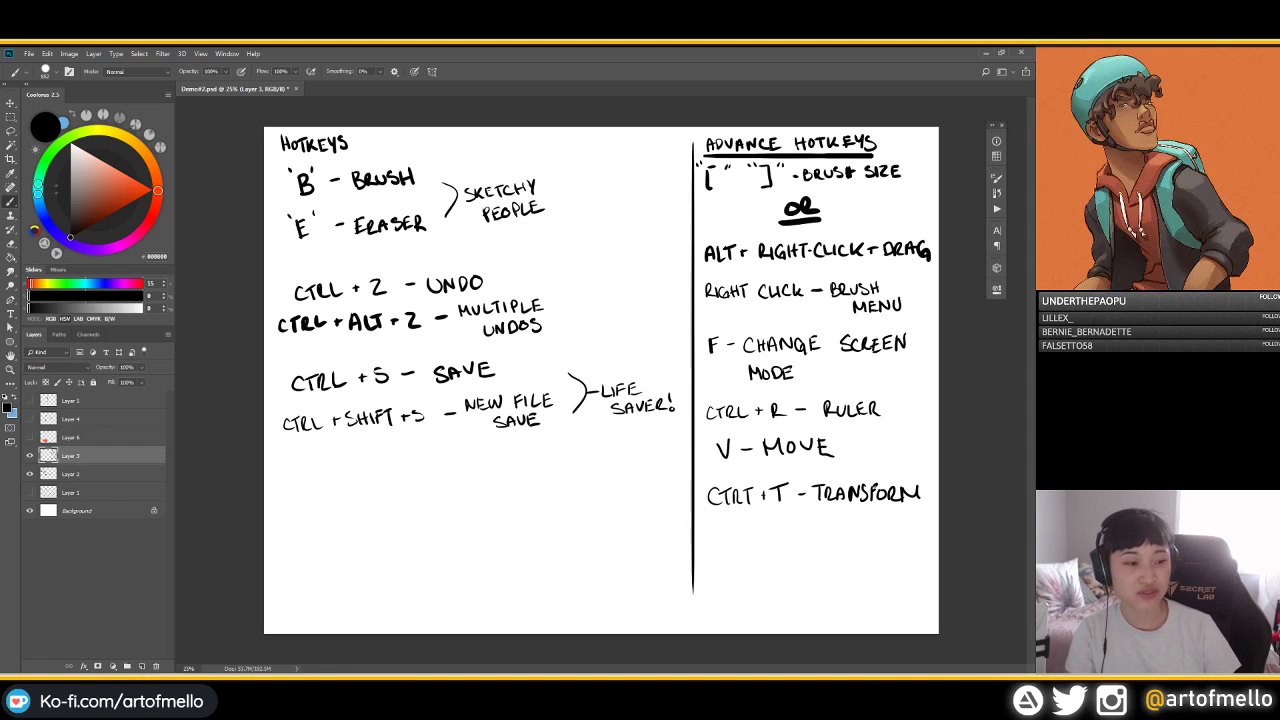
pyautogui.keyDown('alt'); pyautogui.rightClick(826, 536); pyautogui.keyUp('alt')
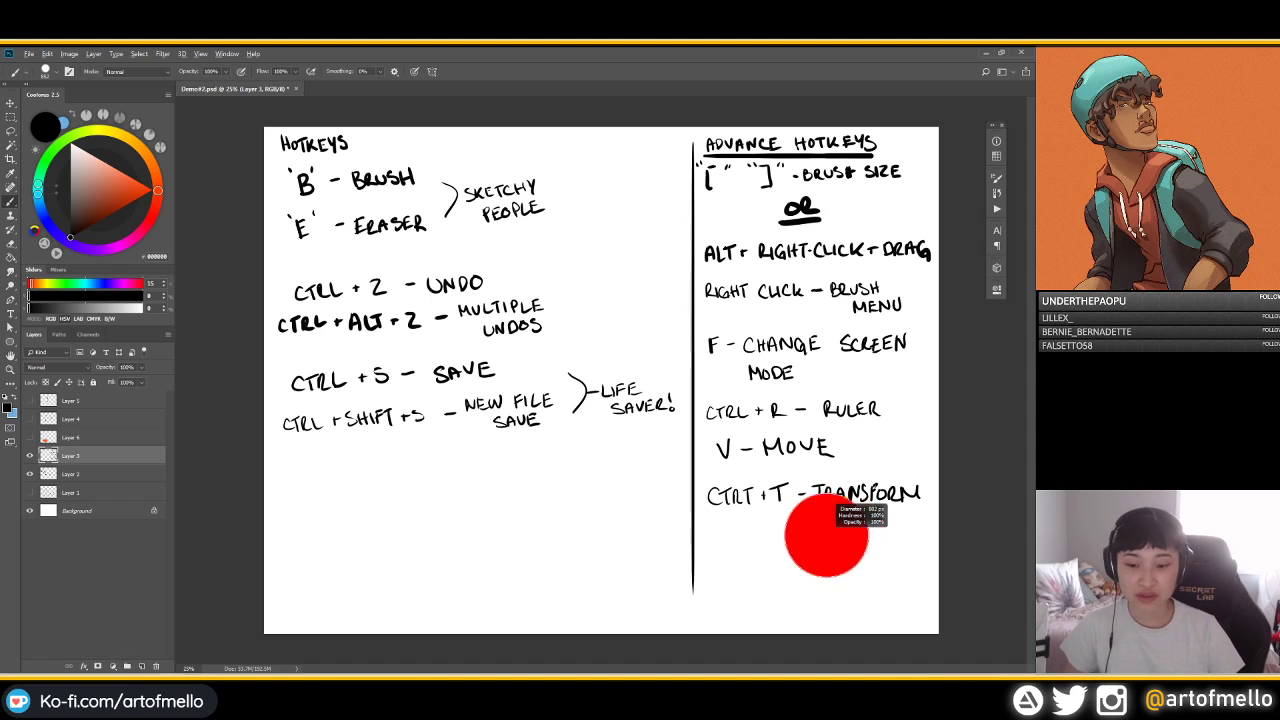
pyautogui.moveTo(714, 531); pyautogui.dragTo(714, 542)
pyautogui.moveTo(713, 531); pyautogui.dragTo(728, 542)
pyautogui.moveTo(728, 530); pyautogui.dragTo(749, 540)
# Correct the transform note to CTRL+T, complete the line below as "CTRL + U - HUE/SAT" and add "L - LASSO" under it
pyautogui.press('e')
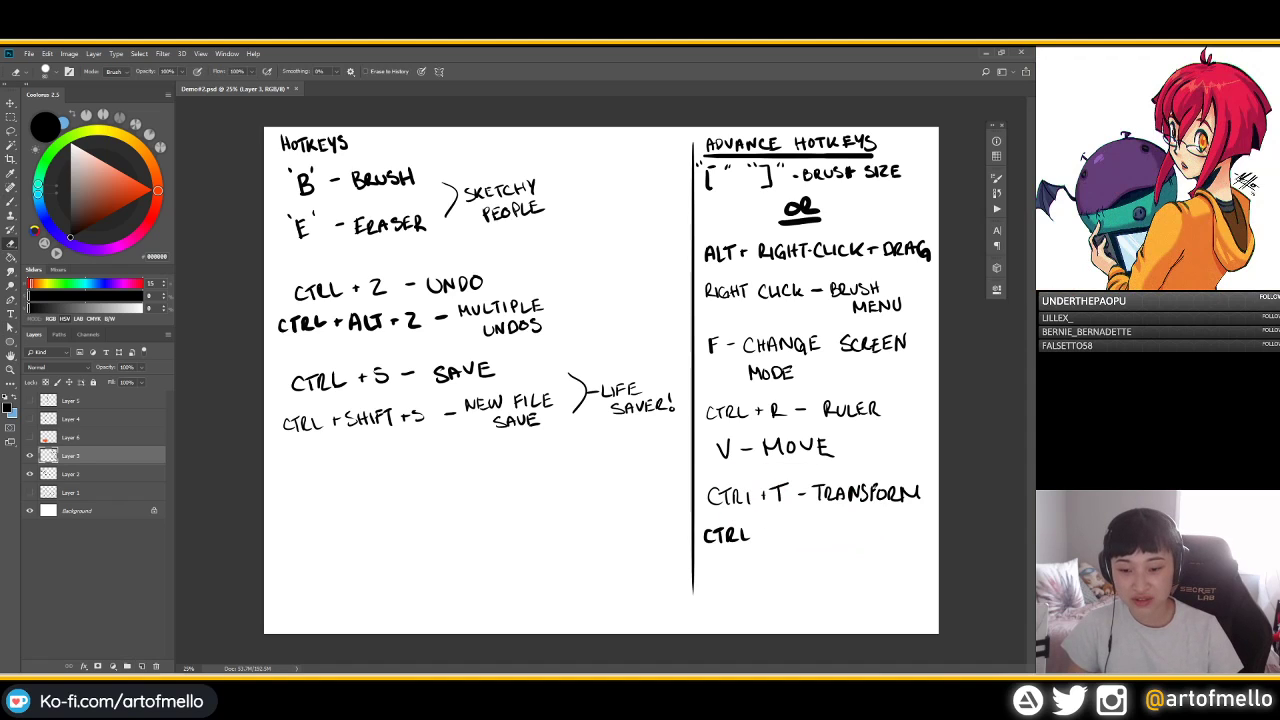
pyautogui.press('b')
pyautogui.moveTo(745, 505)
pyautogui.mouseDown()
pyautogui.moveTo(757, 506)
pyautogui.moveTo(762, 541)
pyautogui.mouseUp()
pyautogui.moveTo(756, 534); pyautogui.dragTo(828, 533)
pyautogui.moveTo(828, 524)
pyautogui.mouseDown()
pyautogui.moveTo(828, 540)
pyautogui.moveTo(858, 533)
pyautogui.mouseUp()
pyautogui.moveTo(848, 540); pyautogui.dragTo(858, 540)
pyautogui.moveTo(869, 518)
pyautogui.mouseDown()
pyautogui.moveTo(862, 546)
pyautogui.moveTo(872, 540)
pyautogui.mouseUp()
pyautogui.moveTo(885, 540)
pyautogui.mouseDown()
pyautogui.moveTo(890, 524)
pyautogui.moveTo(896, 540)
pyautogui.mouseUp()
pyautogui.moveTo(886, 534); pyautogui.dragTo(912, 521)
pyautogui.moveTo(903, 524); pyautogui.dragTo(903, 540)
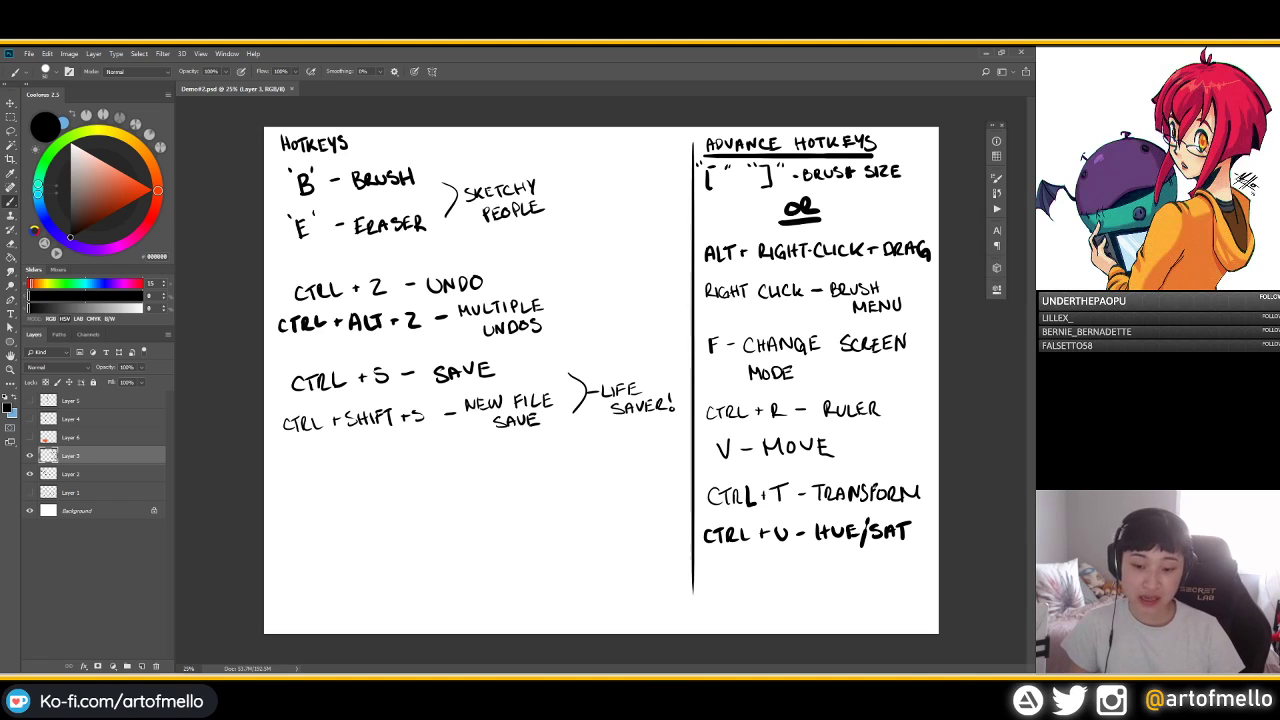
pyautogui.moveTo(725, 566)
pyautogui.mouseDown()
pyautogui.moveTo(803, 569)
pyautogui.moveTo(806, 583)
pyautogui.moveTo(844, 571)
pyautogui.mouseUp()
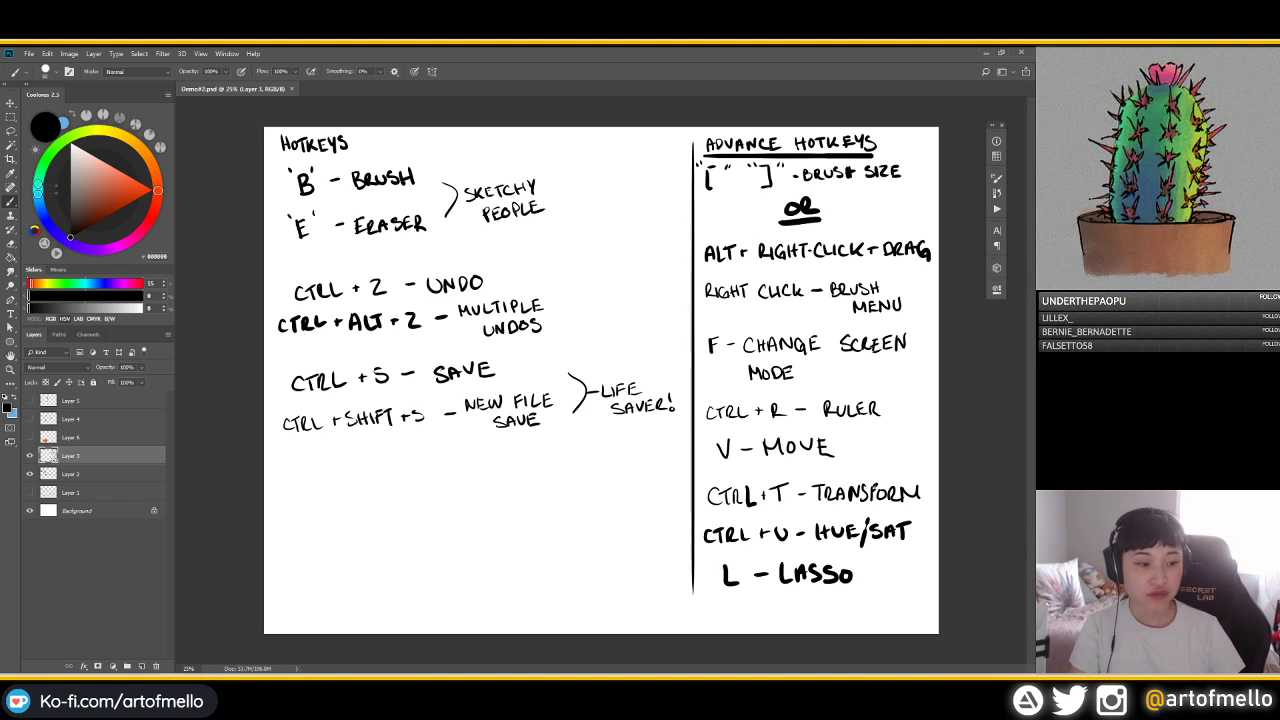
# Hide the notes on Layers 2 and 3, show the figure sketch on Layer 5, and toggle its horizontal flip on and off
pyautogui.moveTo(30, 456); pyautogui.dragTo(30, 474)
pyautogui.click(72, 400)
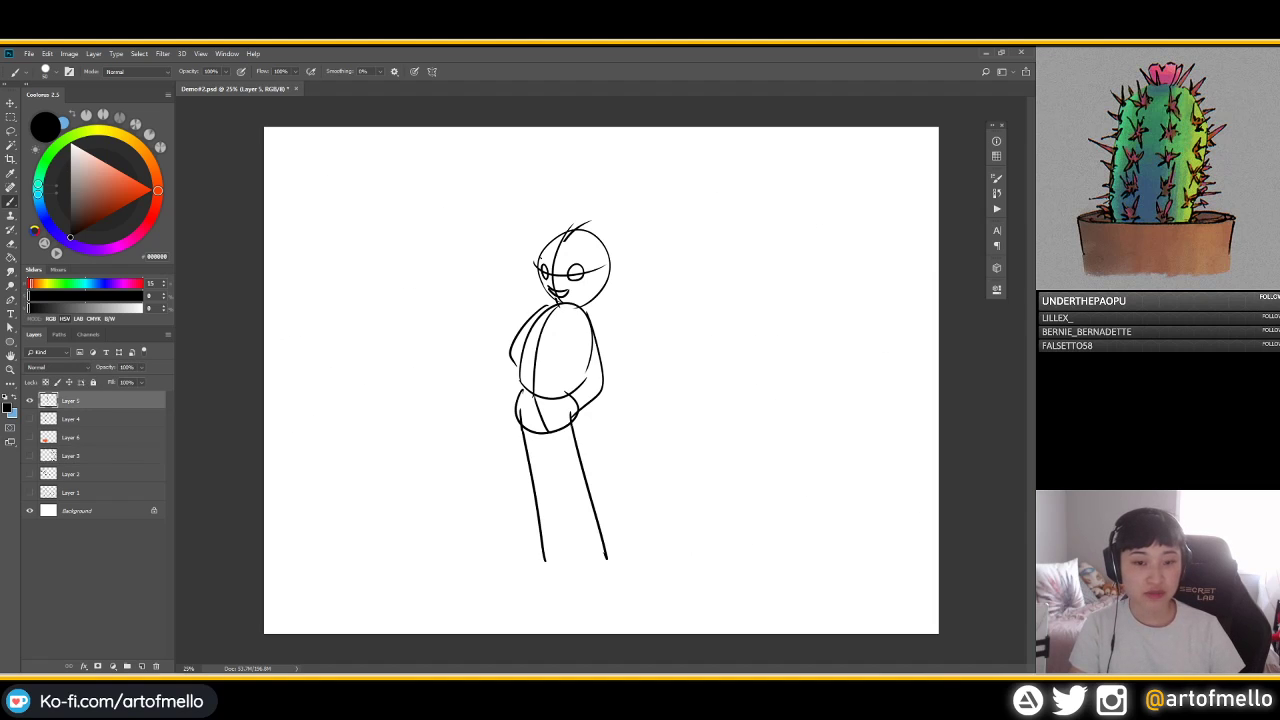
pyautogui.press('m')
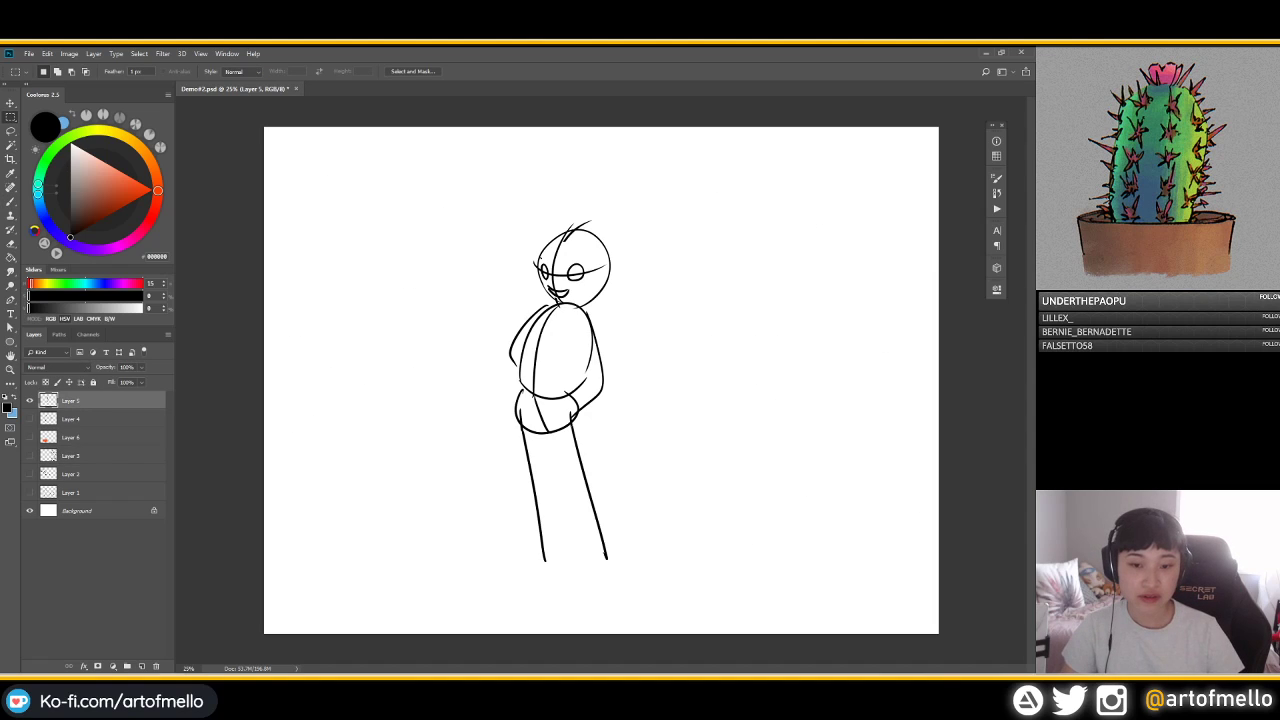
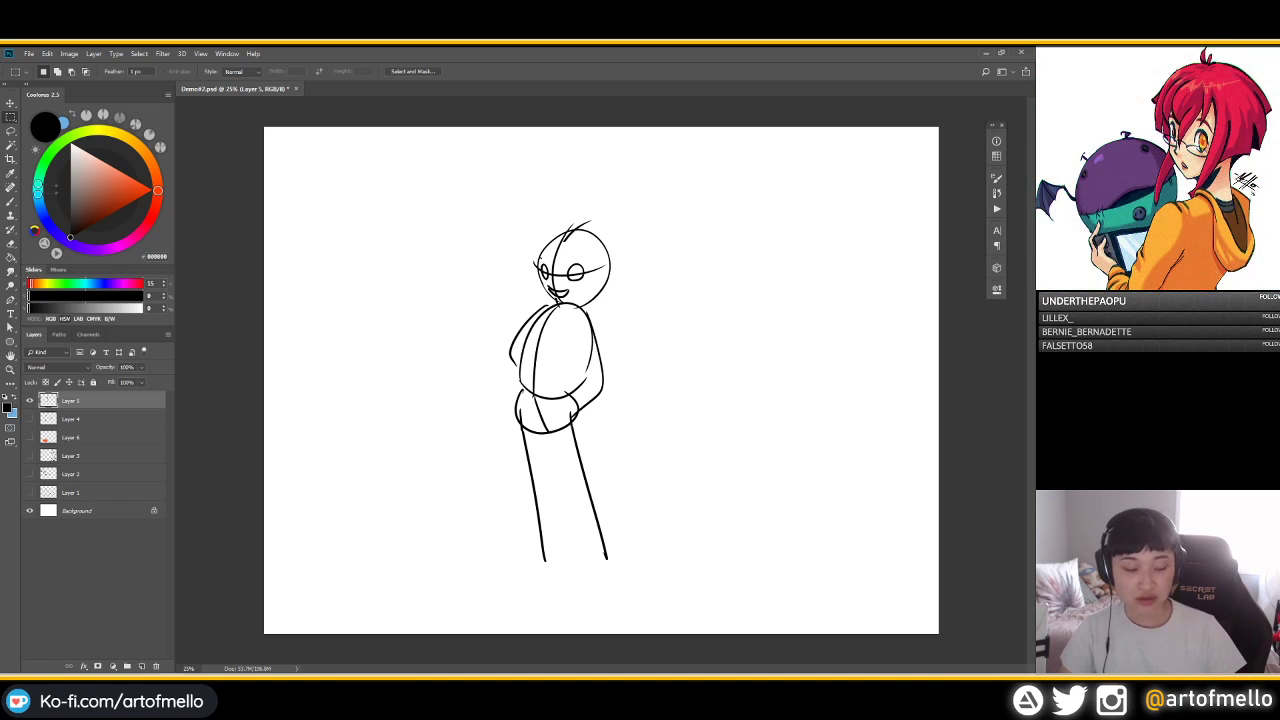
pyautogui.hotkey('ctrl', 'z')
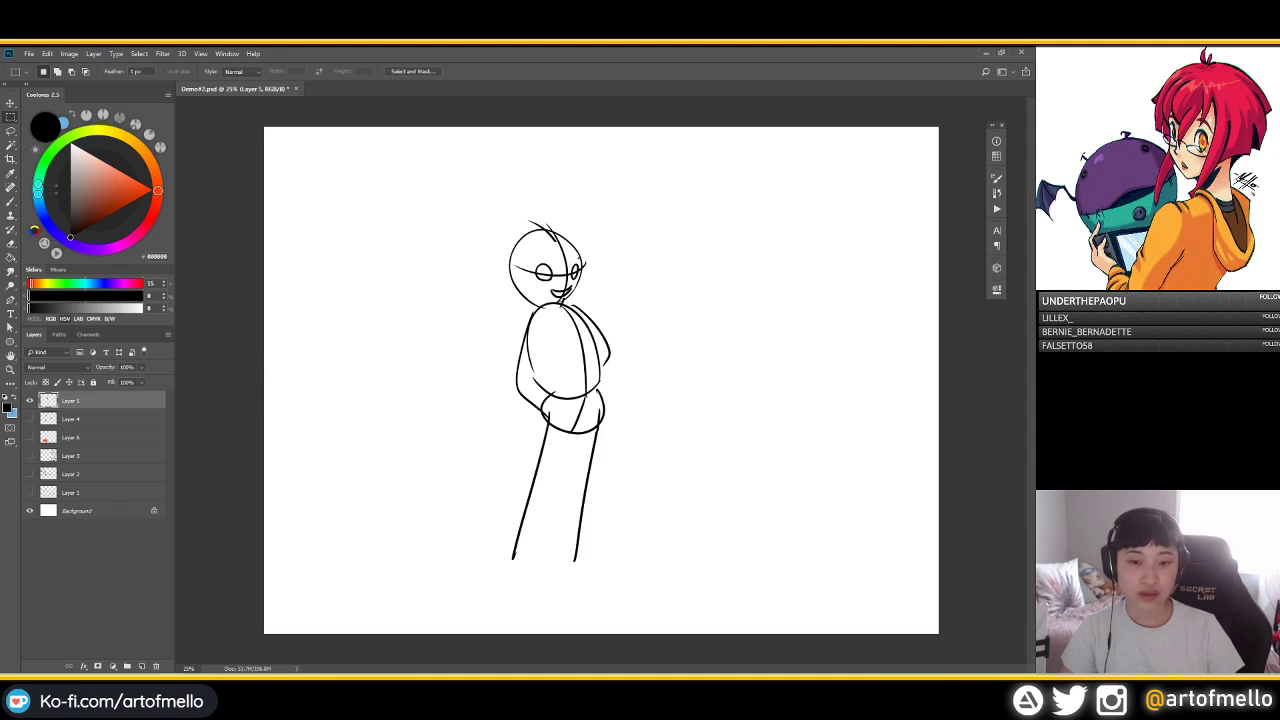
pyautogui.hotkey('ctrl', 'z')
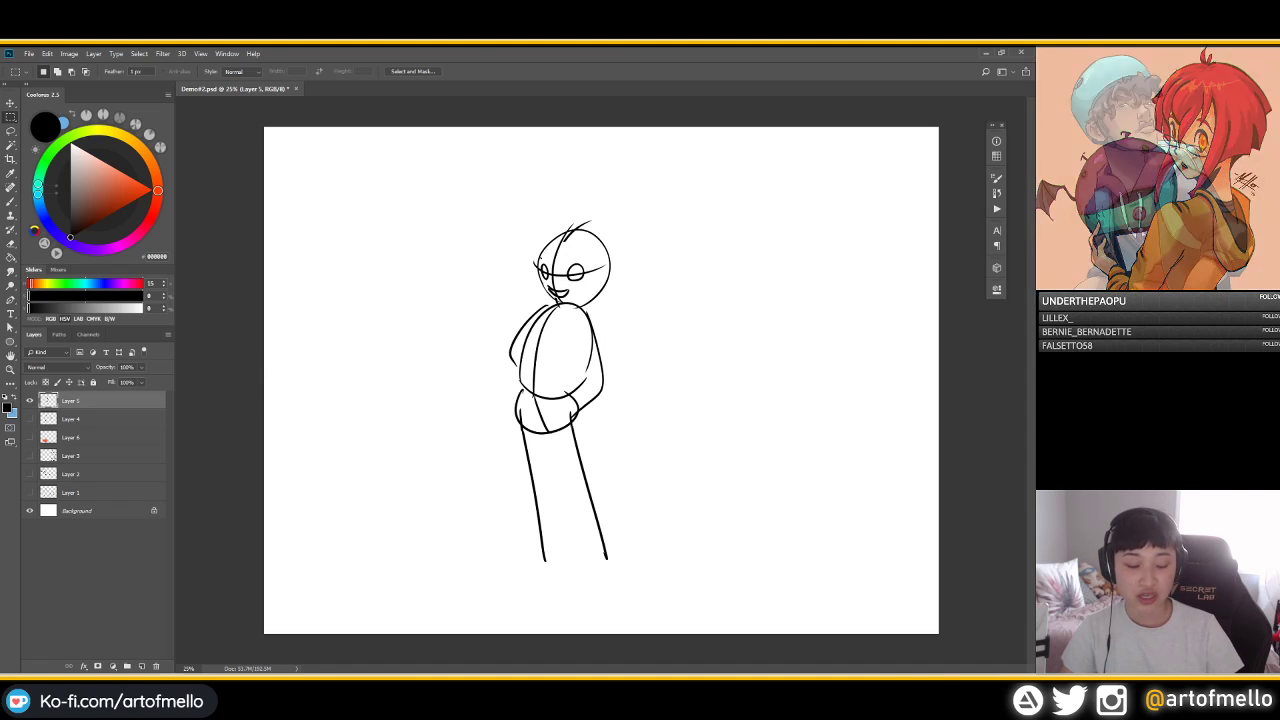
# Flip the figure sketch horizontally back and forth, and show the notes on Layers 2 and 3 behind it
pyautogui.hotkey('ctrl', 'z')
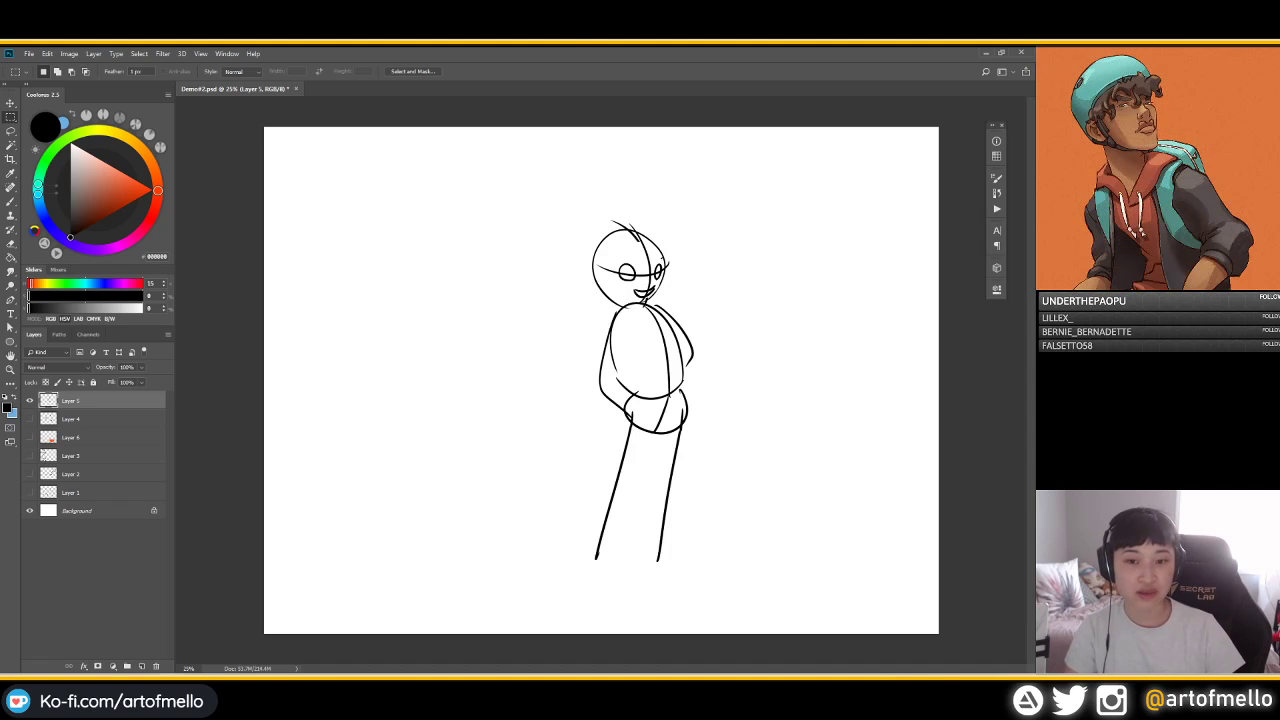
pyautogui.hotkey('ctrl', 'shift', 'h')
pyautogui.hotkey('ctrl', 'z')
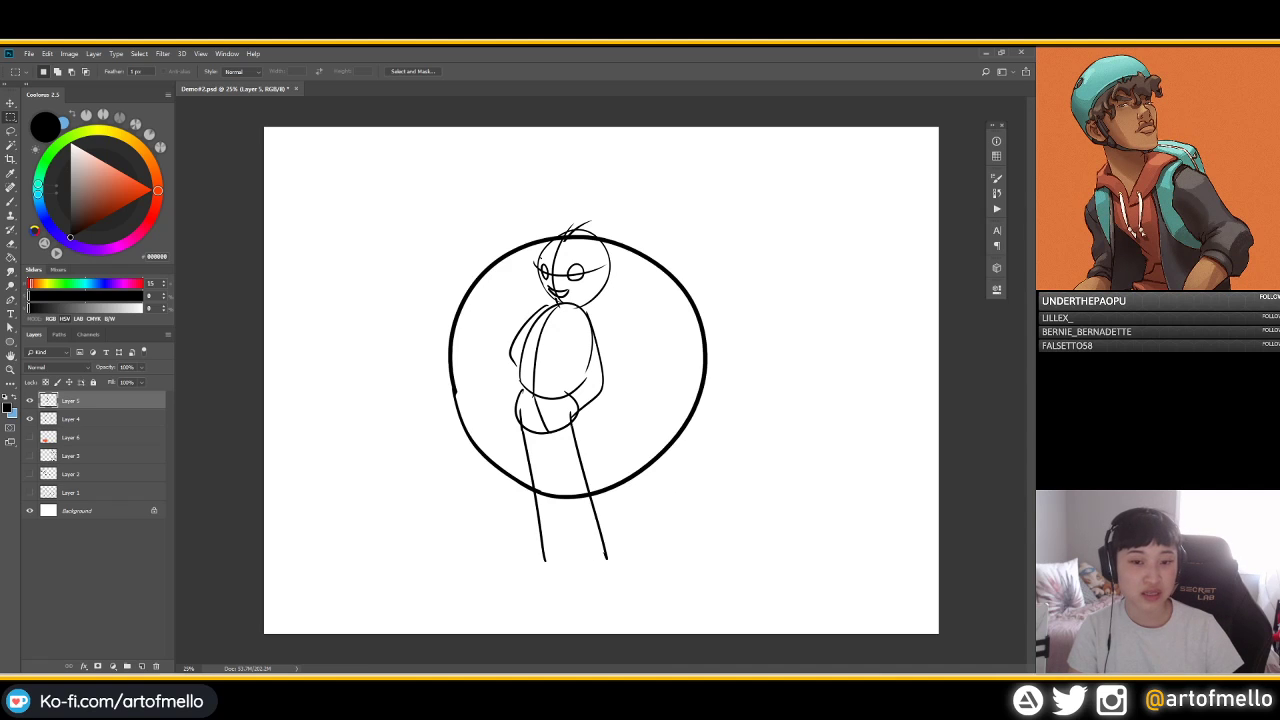
pyautogui.click(29, 419)
pyautogui.click(29, 456)
pyautogui.click(29, 474)
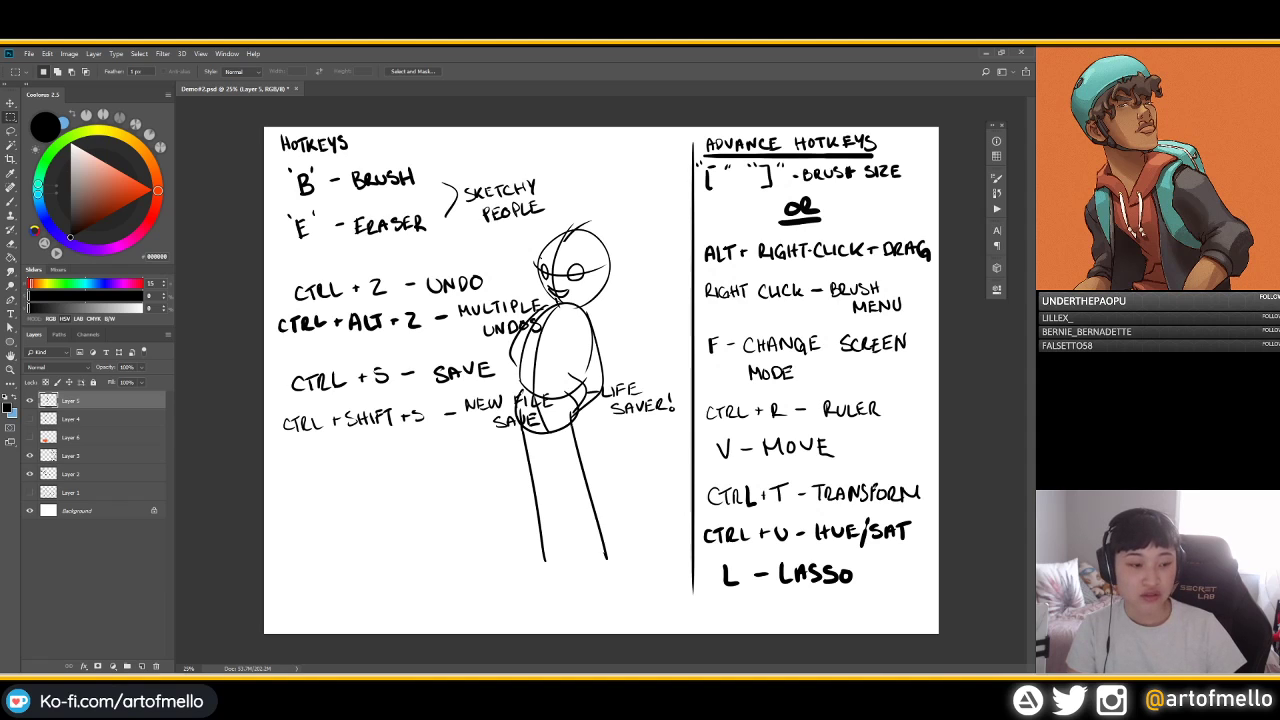
# Compare flipping only the figure sketch on Layer 5 with flipping the whole canvas, ending in the original orientation
pyautogui.hotkey('ctrl', 'z')
pyautogui.hotkey('ctrl', 'z')
pyautogui.hotkey('ctrl', 'z')
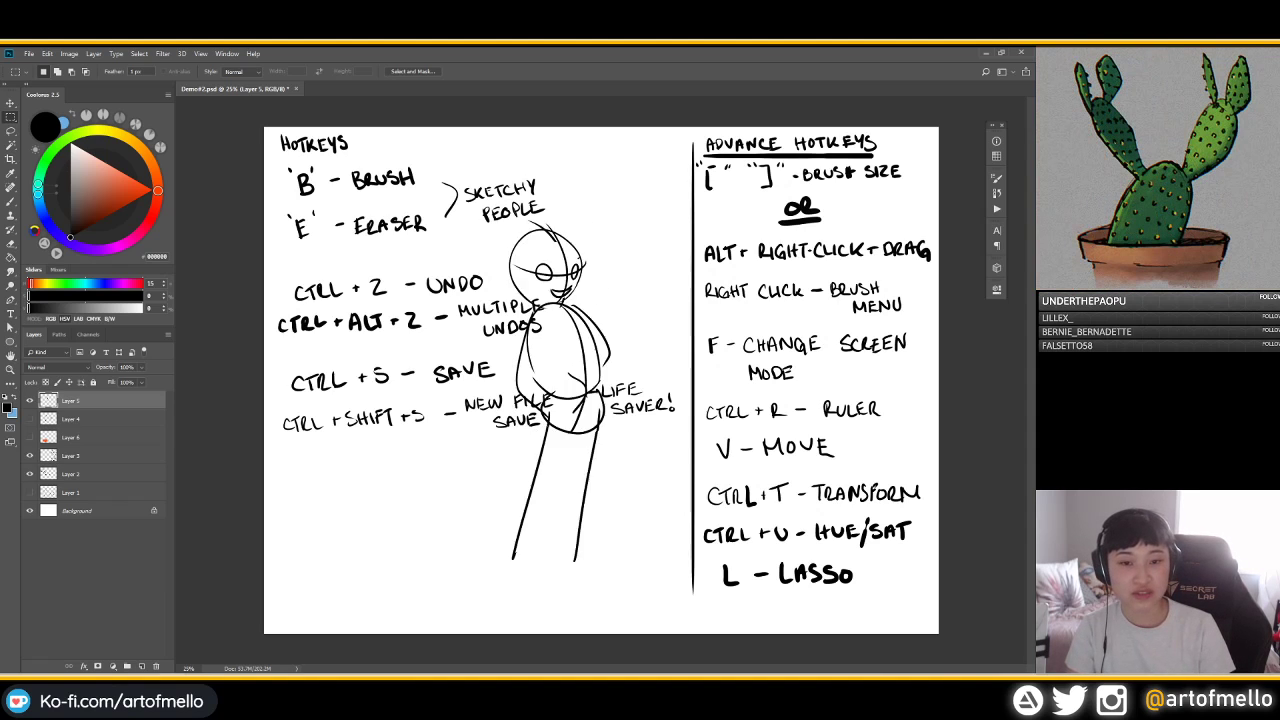
pyautogui.hotkey('ctrl', 'z')
pyautogui.hotkey('ctrl', 'z')
pyautogui.hotkey('ctrl', 'z')
pyautogui.hotkey('ctrl', 'z')
pyautogui.hotkey('ctrl', 'z')
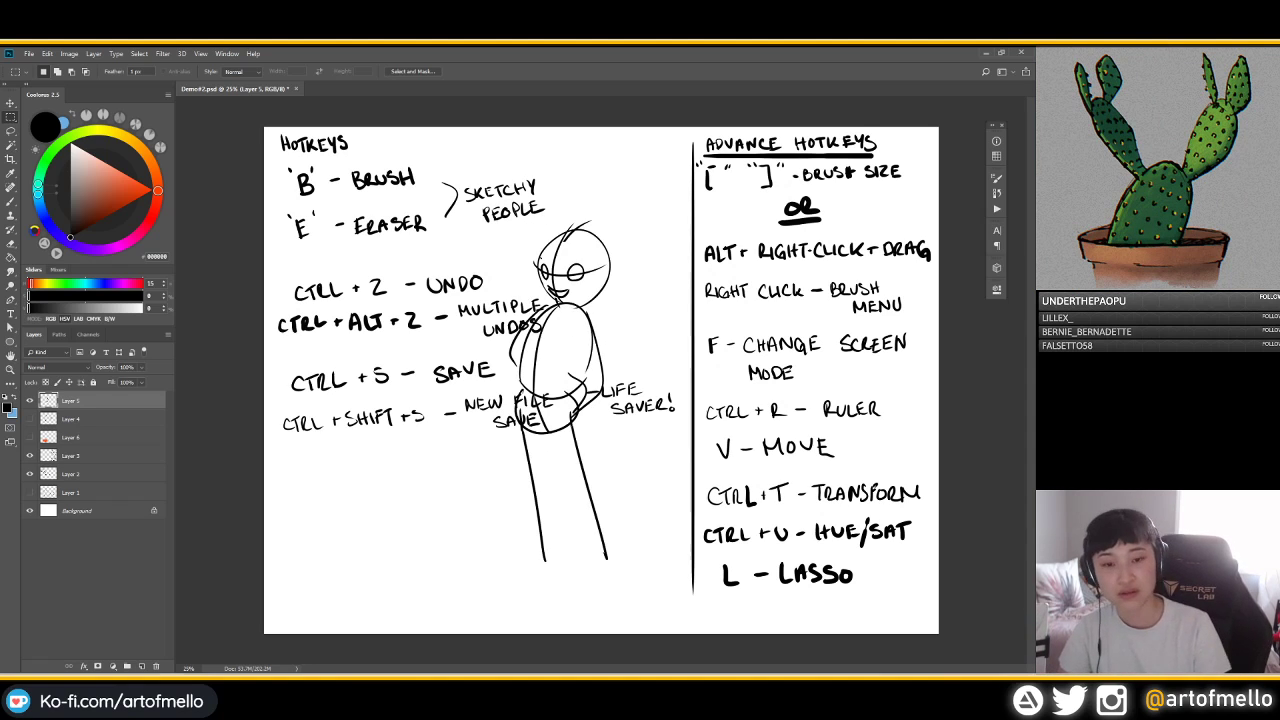
pyautogui.hotkey('ctrl', 'z')
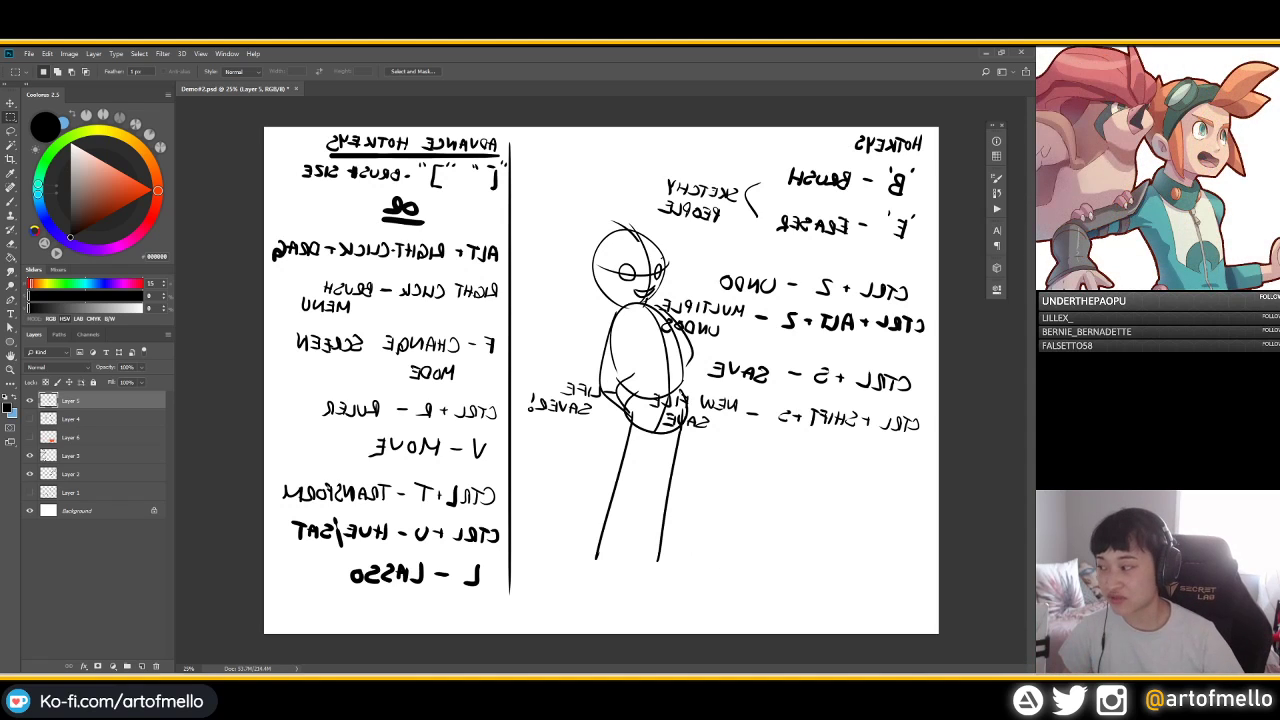
pyautogui.press('h')
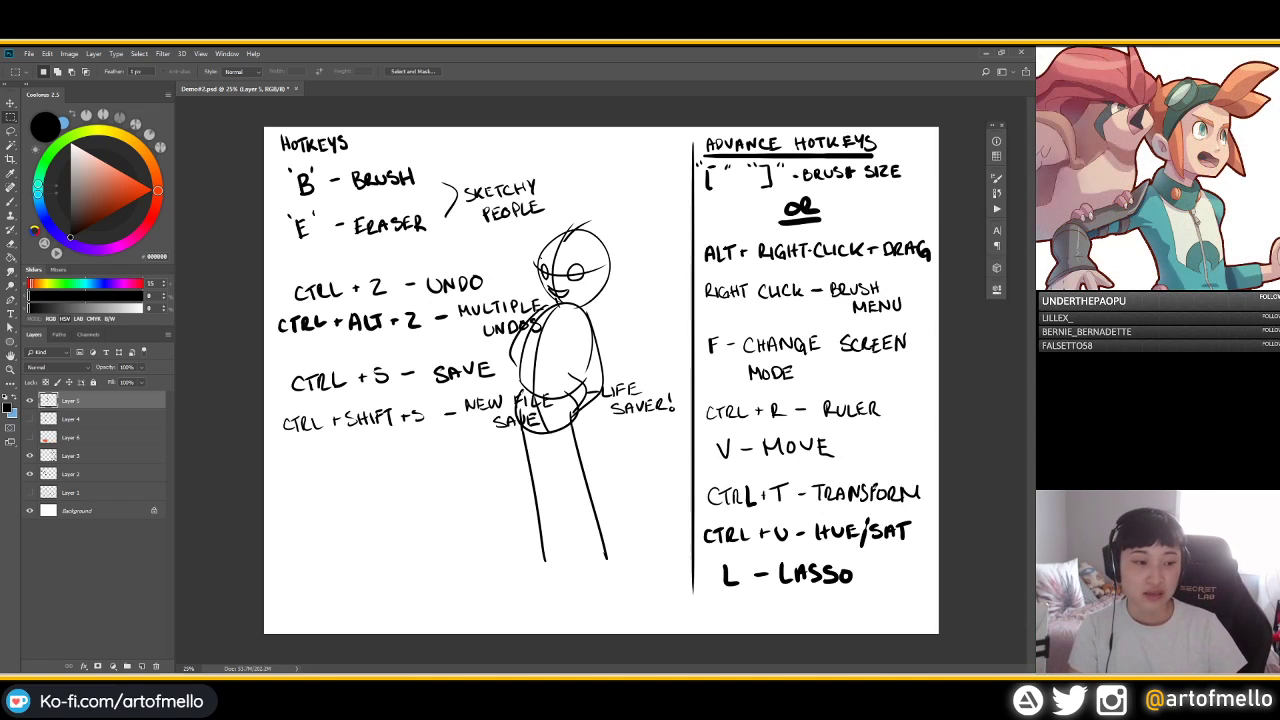
# Hide and reshow the figure sketch on Layer 5, and hide the notes on Layers 2 and 3
pyautogui.click(30, 401)
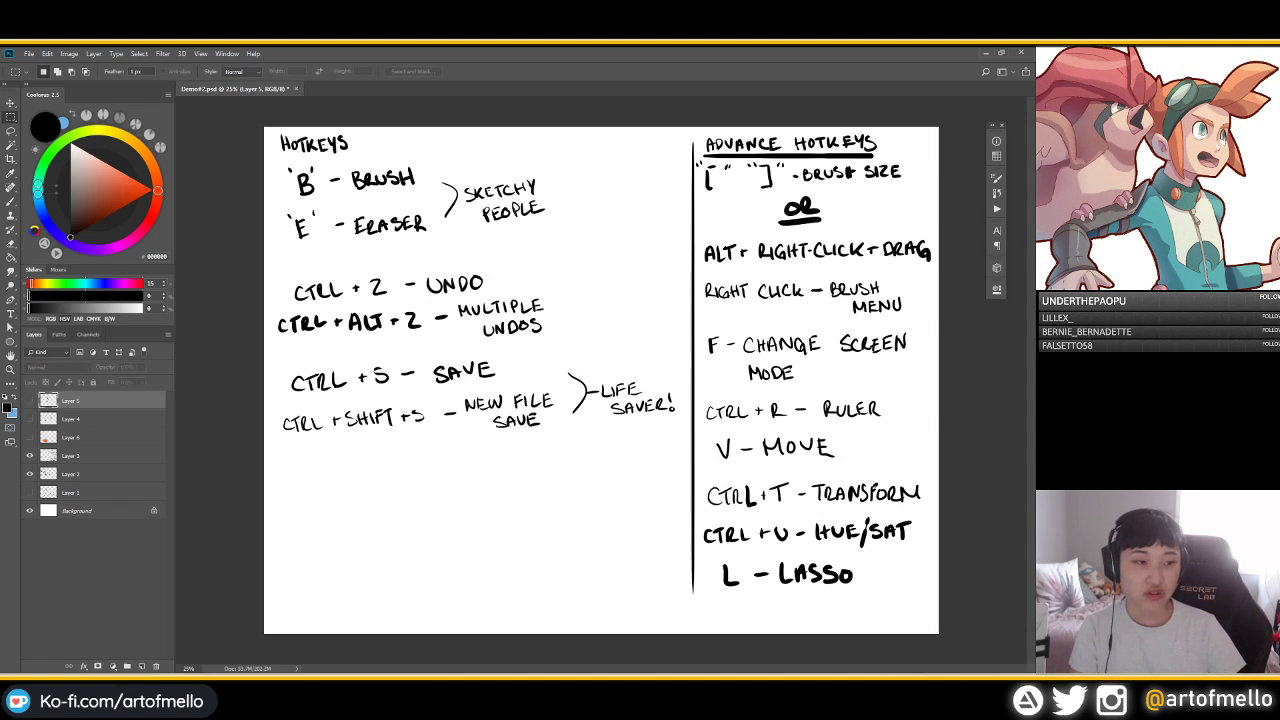
pyautogui.hotkey('ctrl', ',')
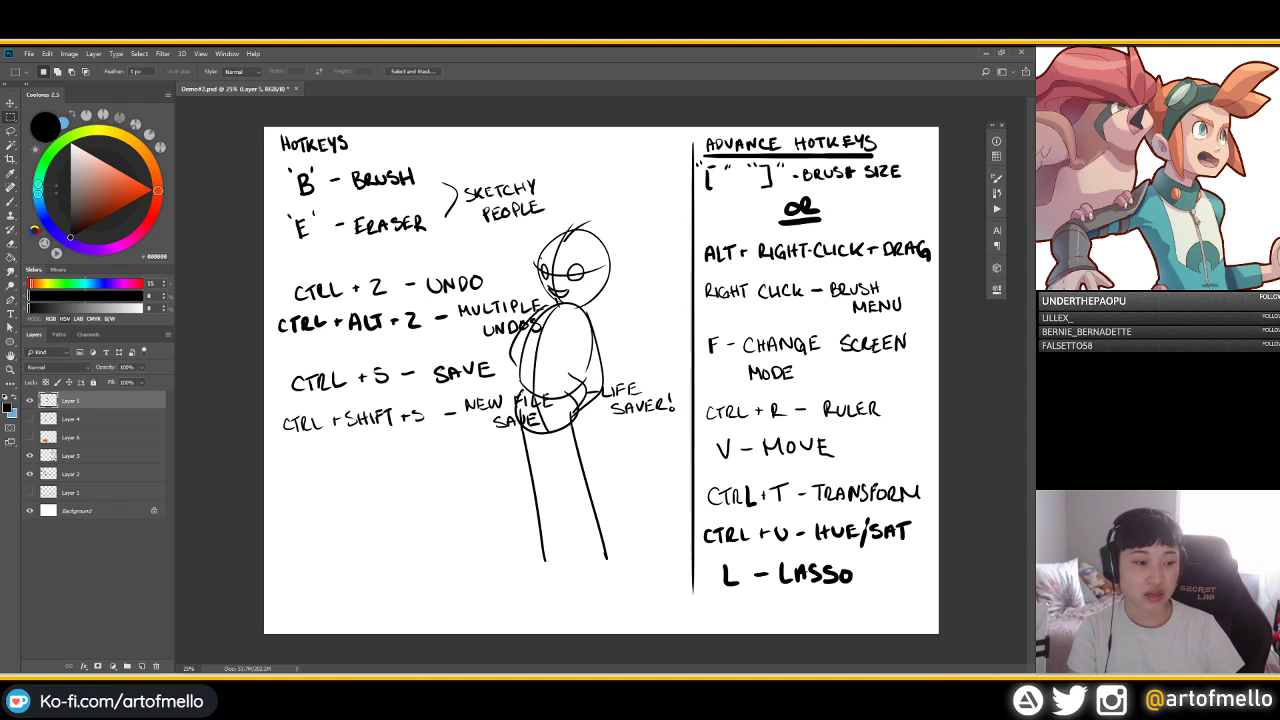
pyautogui.click(30, 456)
pyautogui.click(30, 456)
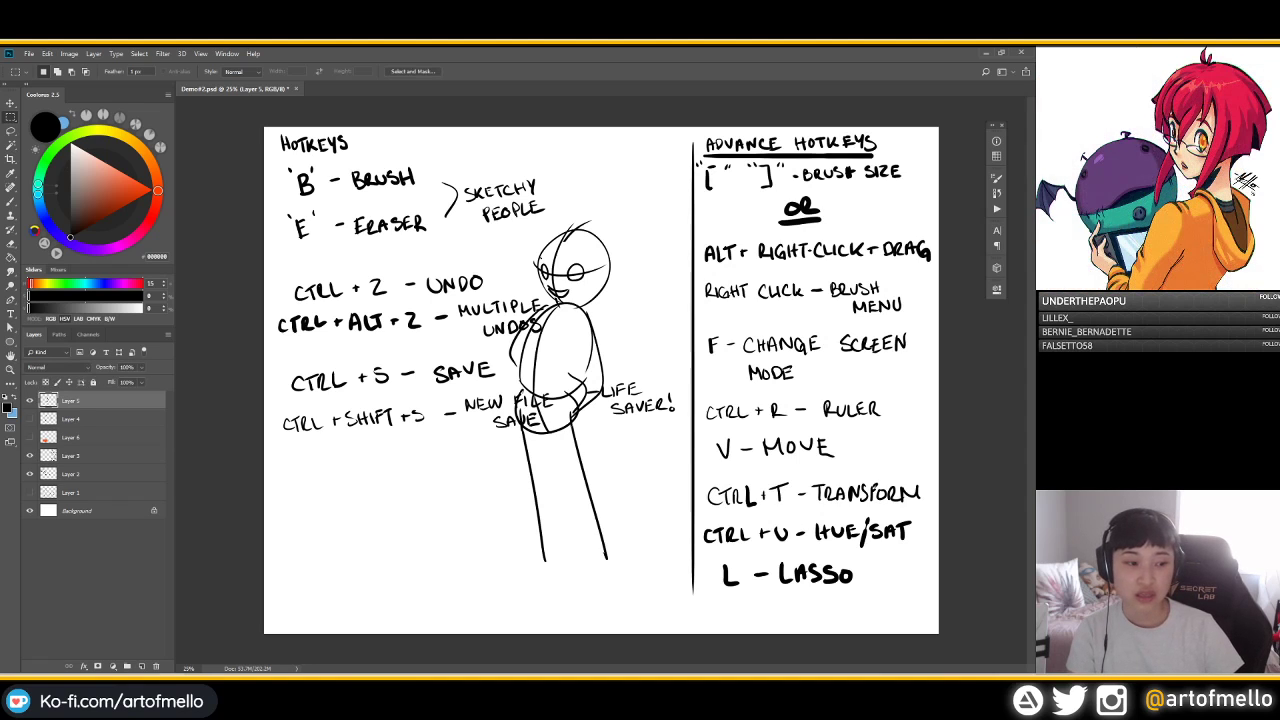
pyautogui.moveTo(30, 456); pyautogui.dragTo(30, 474)
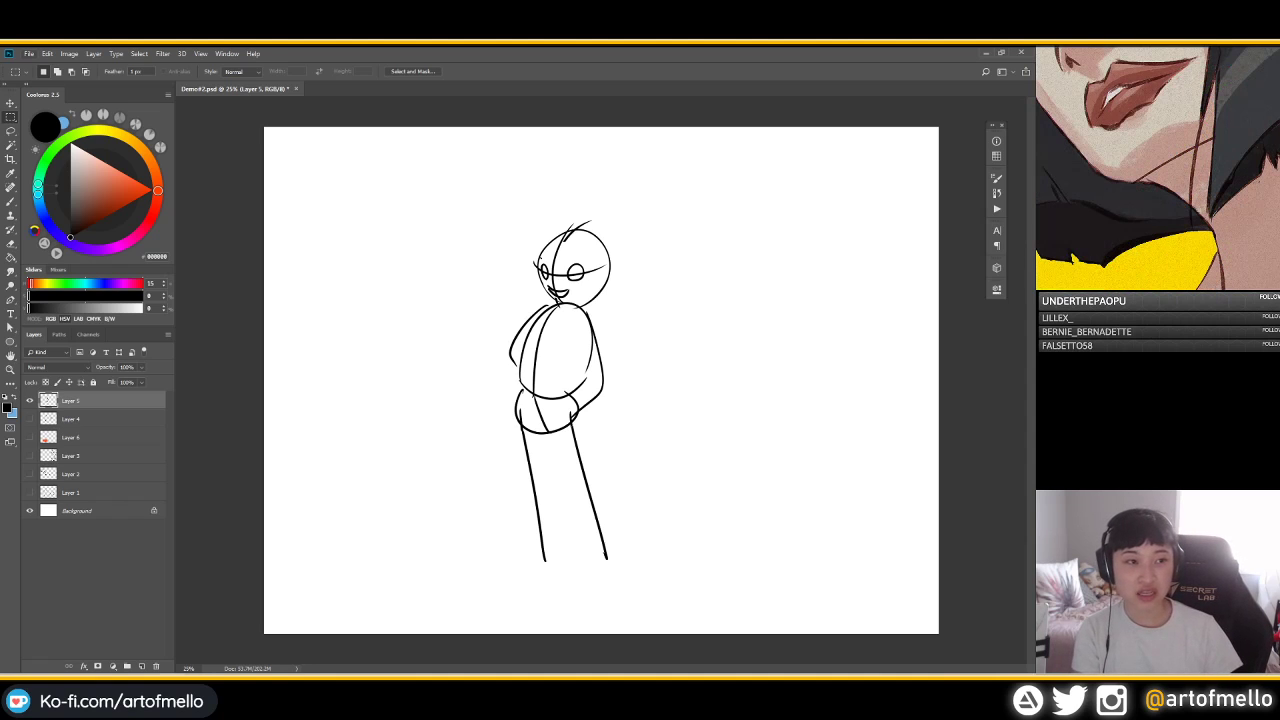
# Open the Keyboard Shortcuts and Menus dialog and move it lower over the canvas
pyautogui.click(29, 54)
pyautogui.click(29, 54)
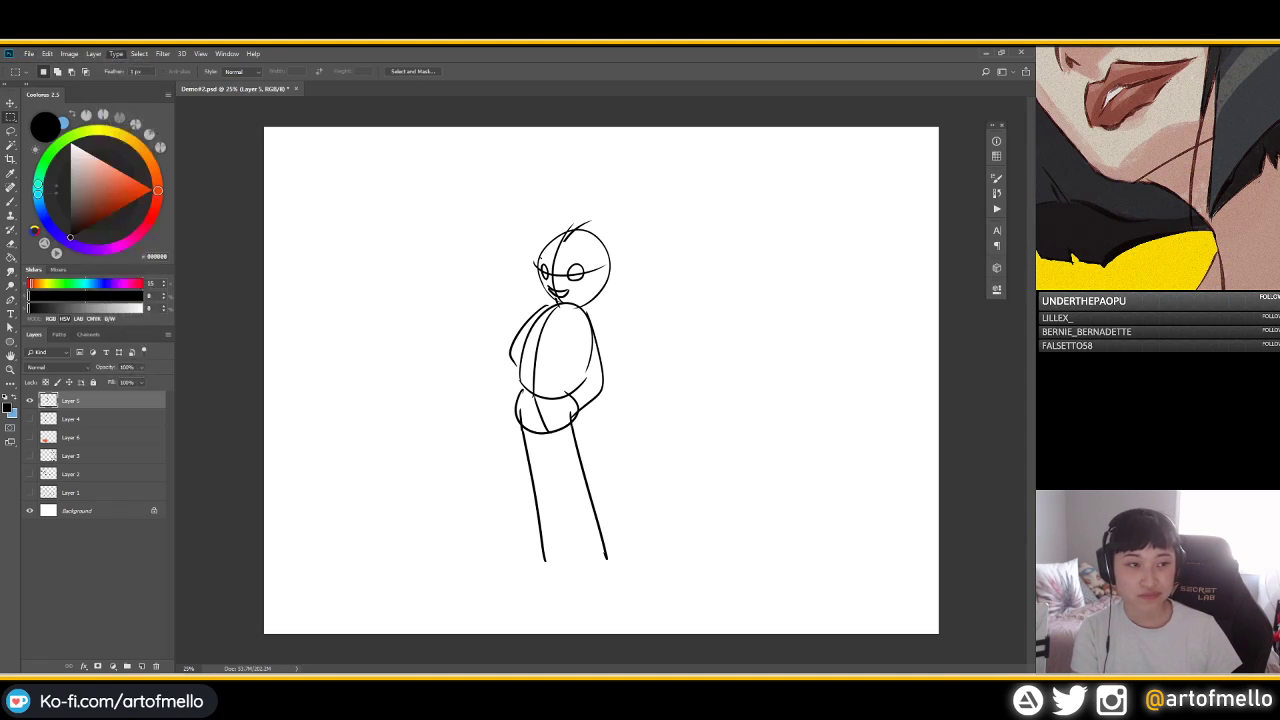
pyautogui.click(47, 54)
pyautogui.click(47, 53)
pyautogui.click(29, 53)
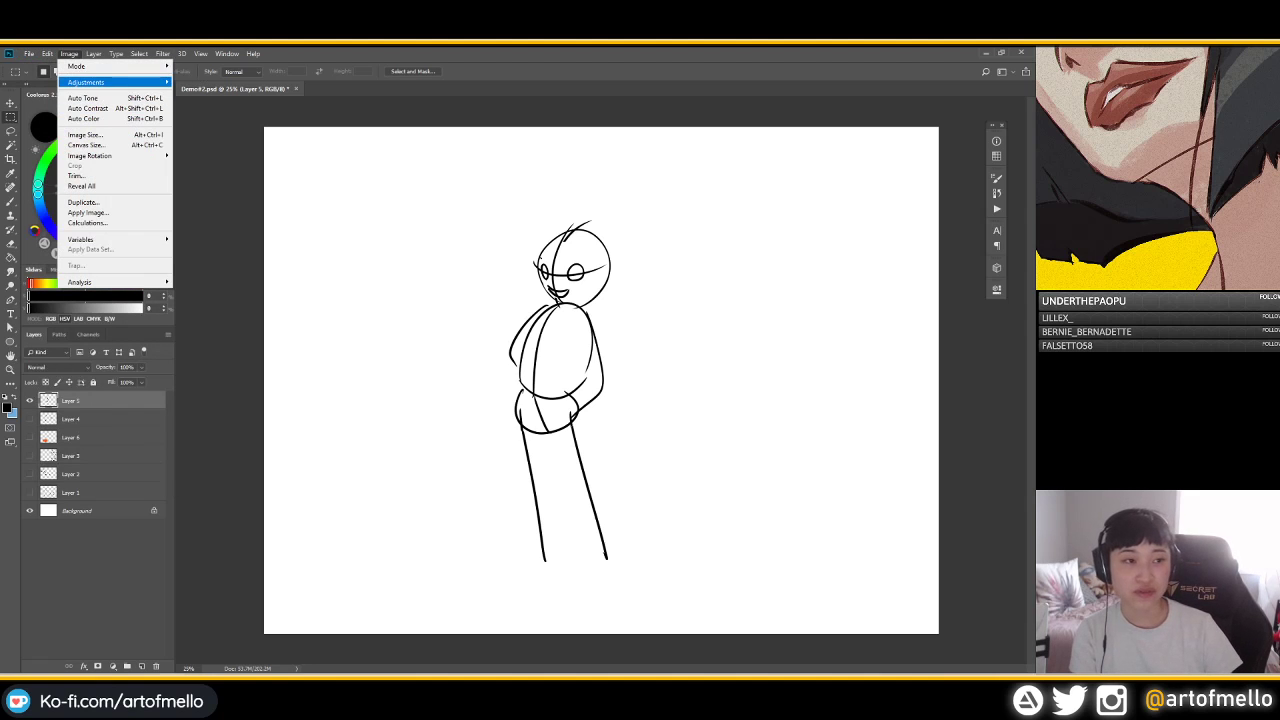
pyautogui.click(69, 54)
pyautogui.click(68, 54)
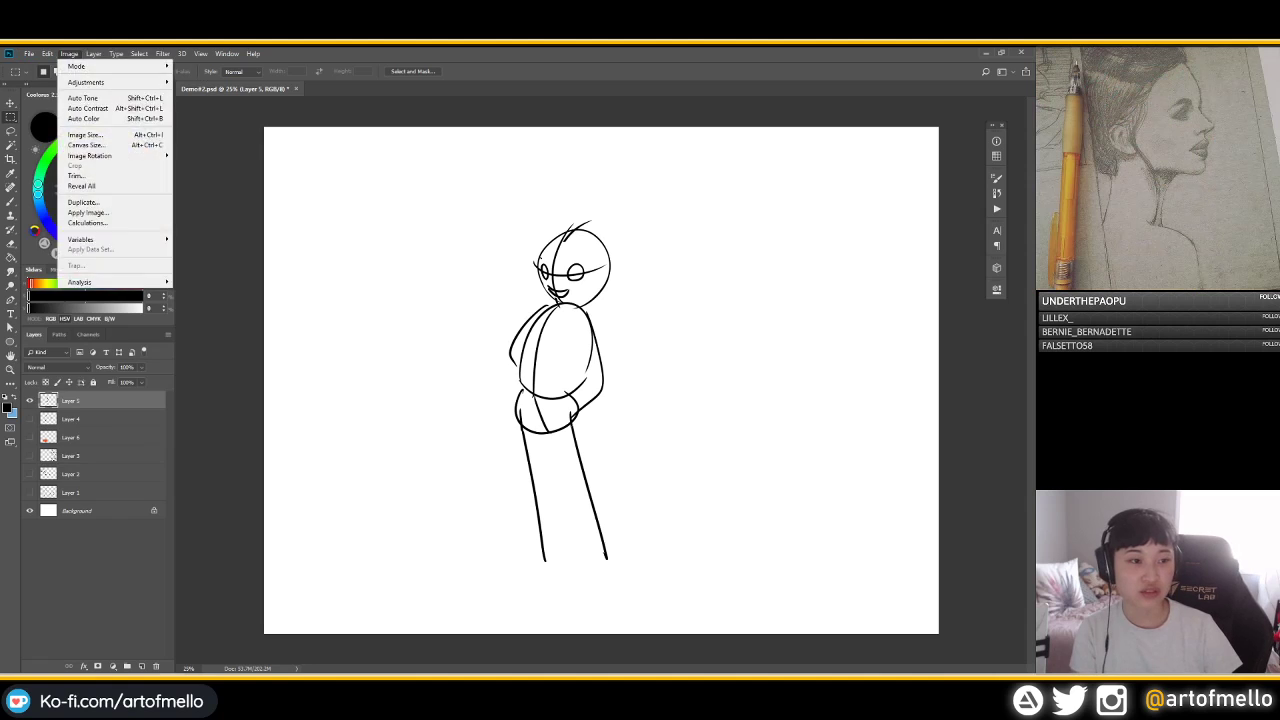
pyautogui.moveTo(29, 54)
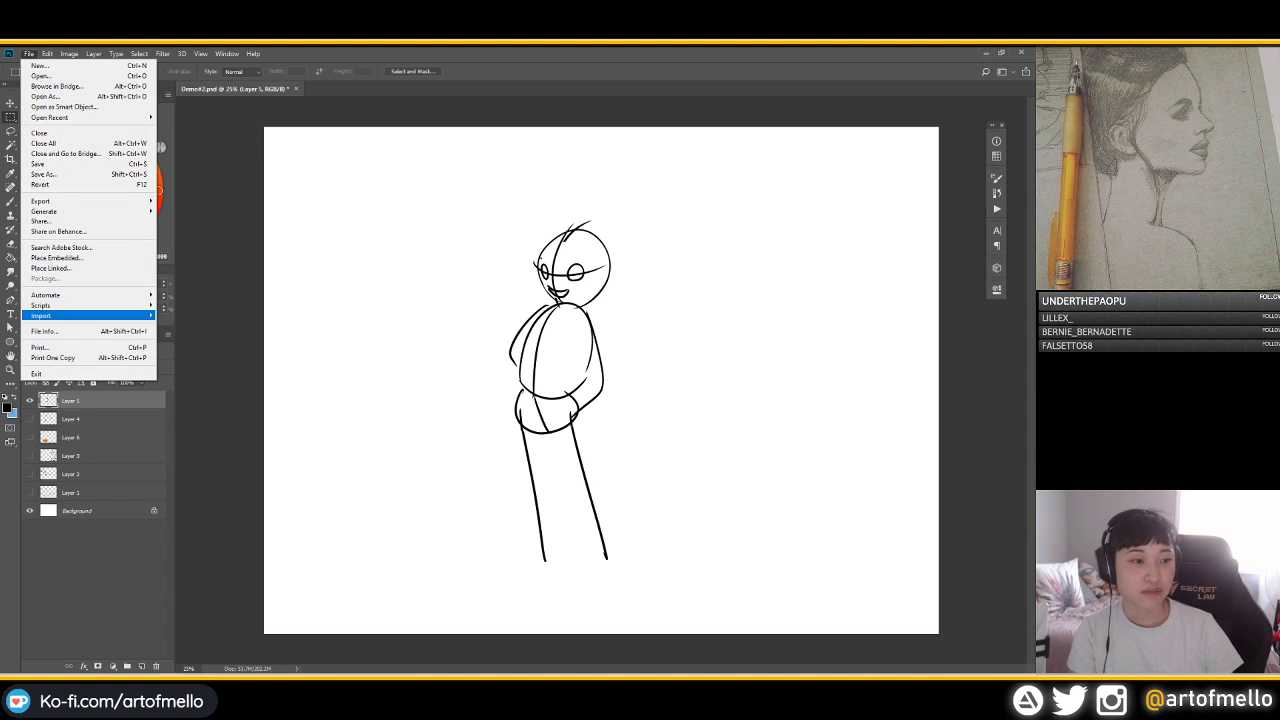
pyautogui.click(79, 454)
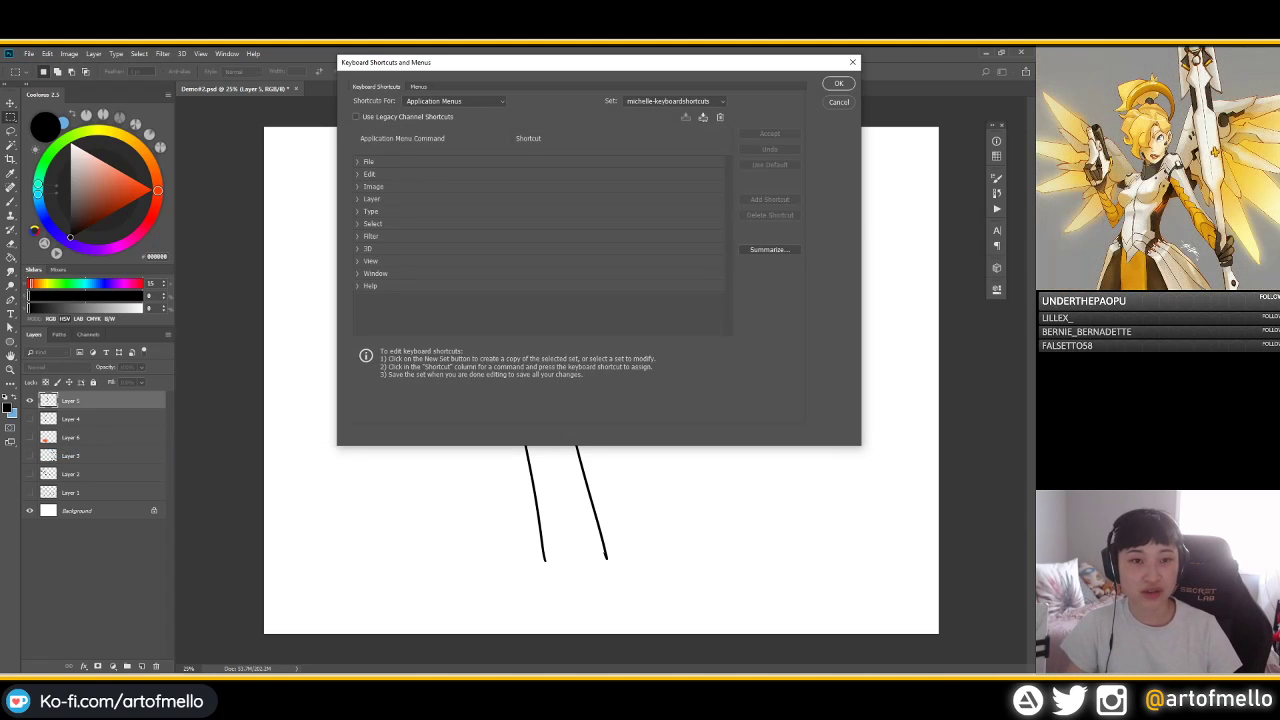
pyautogui.moveTo(473, 64); pyautogui.dragTo(487, 143)
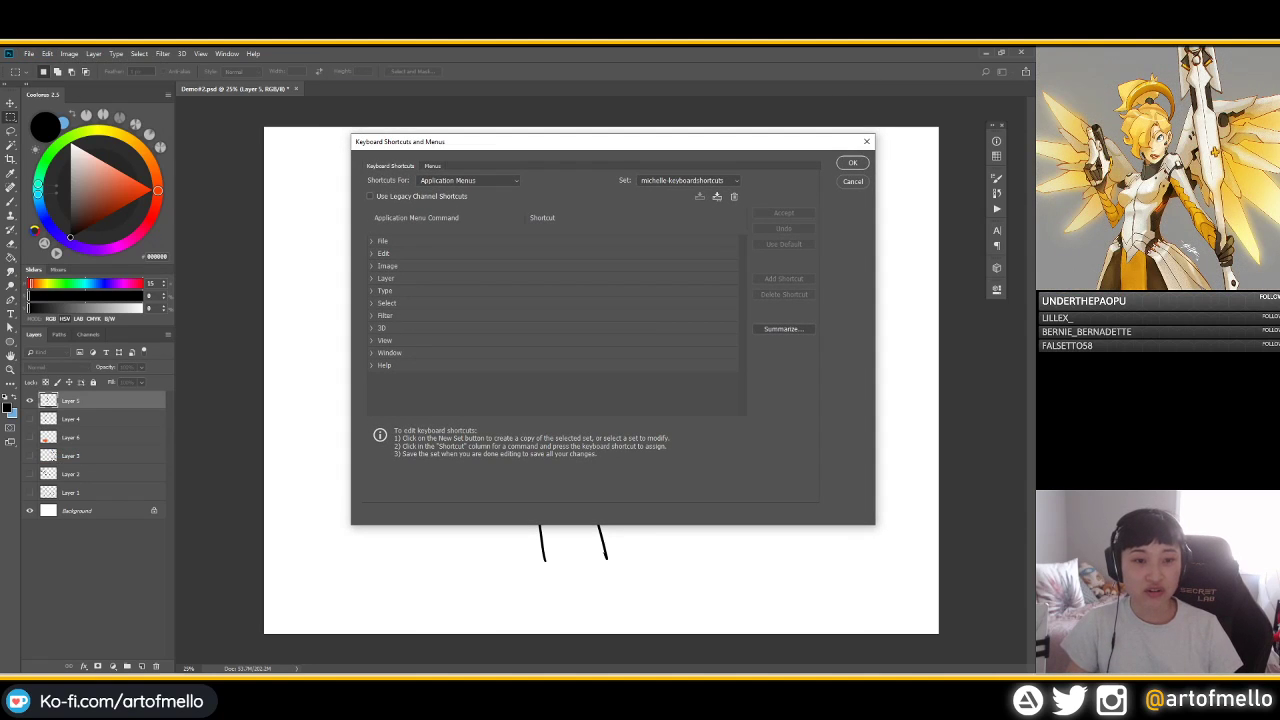
# Expand the Edit commands in the shortcut list and enter Ctrl+H as the shortcut for Transform's Flip Horizontal
pyautogui.click(372, 266)
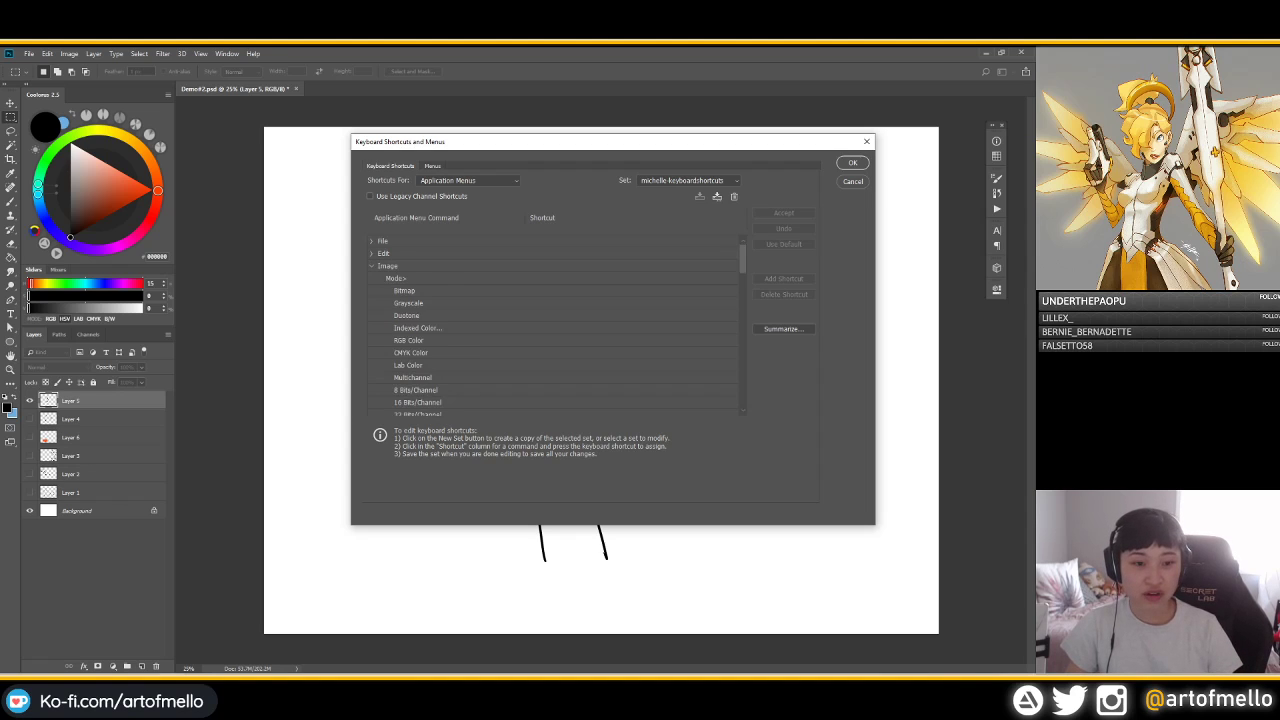
pyautogui.click(372, 265)
pyautogui.click(372, 253)
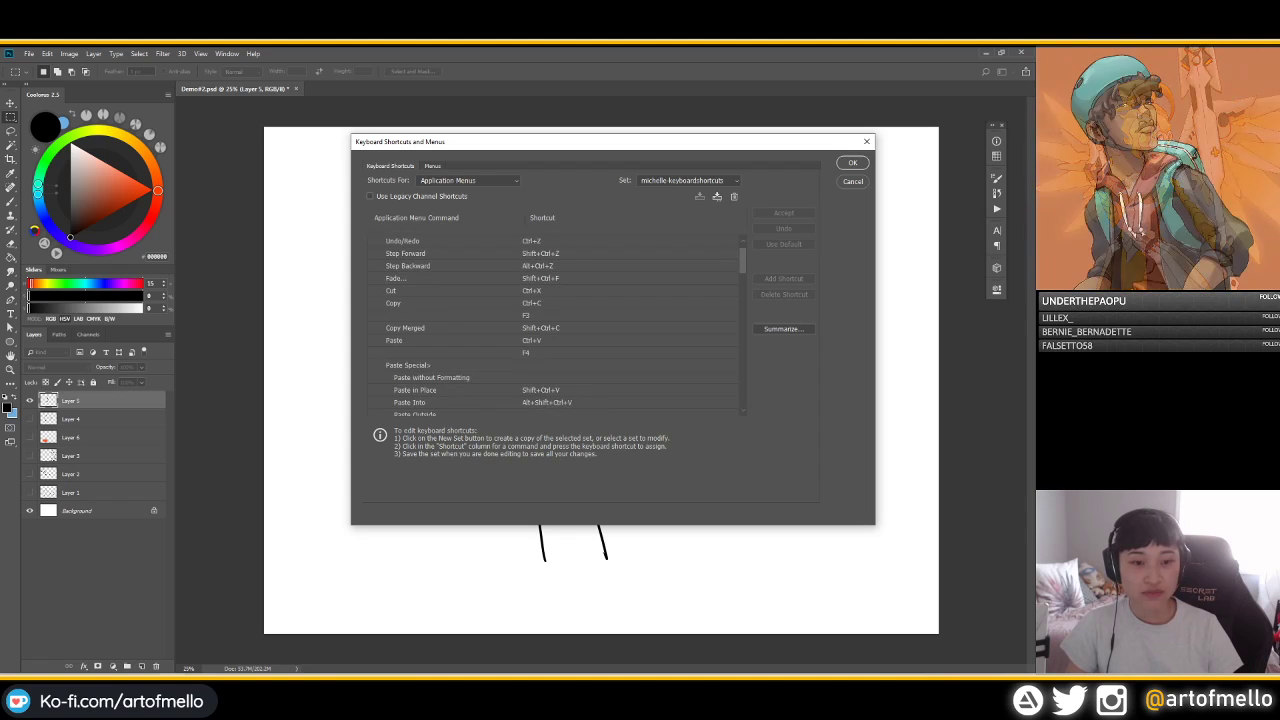
pyautogui.scroll(-4, 555, 325)
pyautogui.scroll(-3, 555, 325)
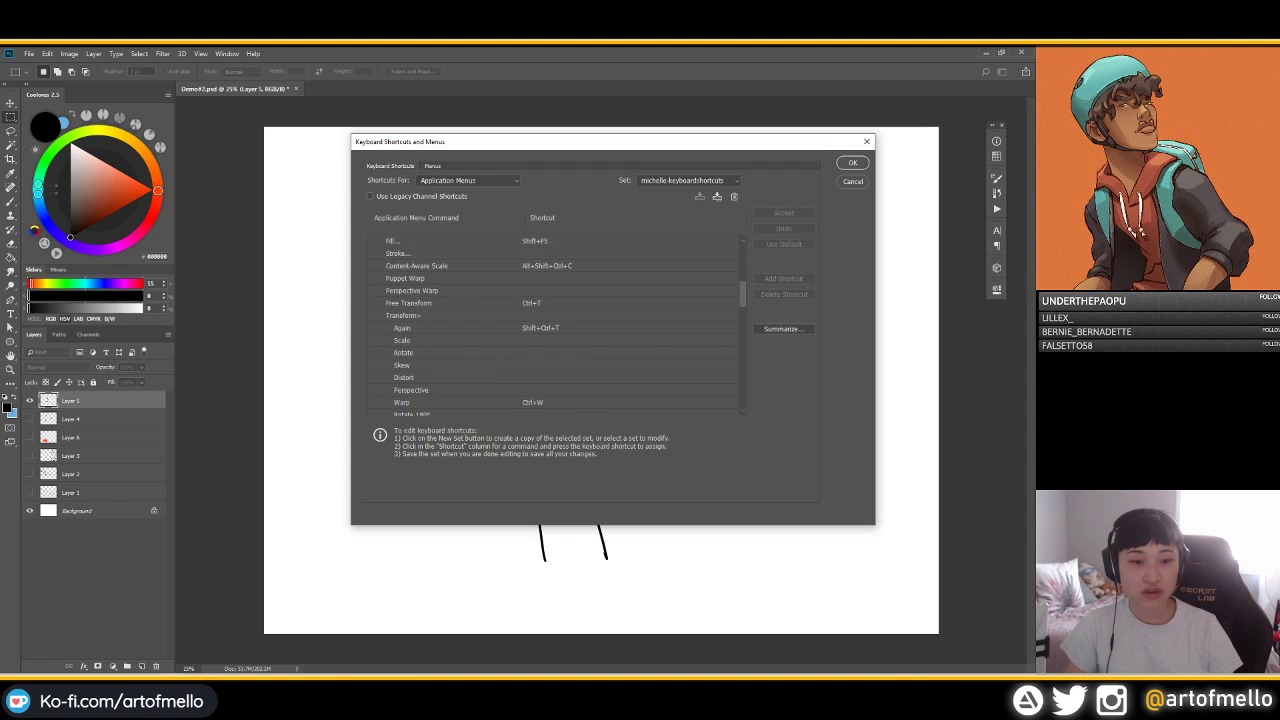
pyautogui.scroll(-3, 555, 325)
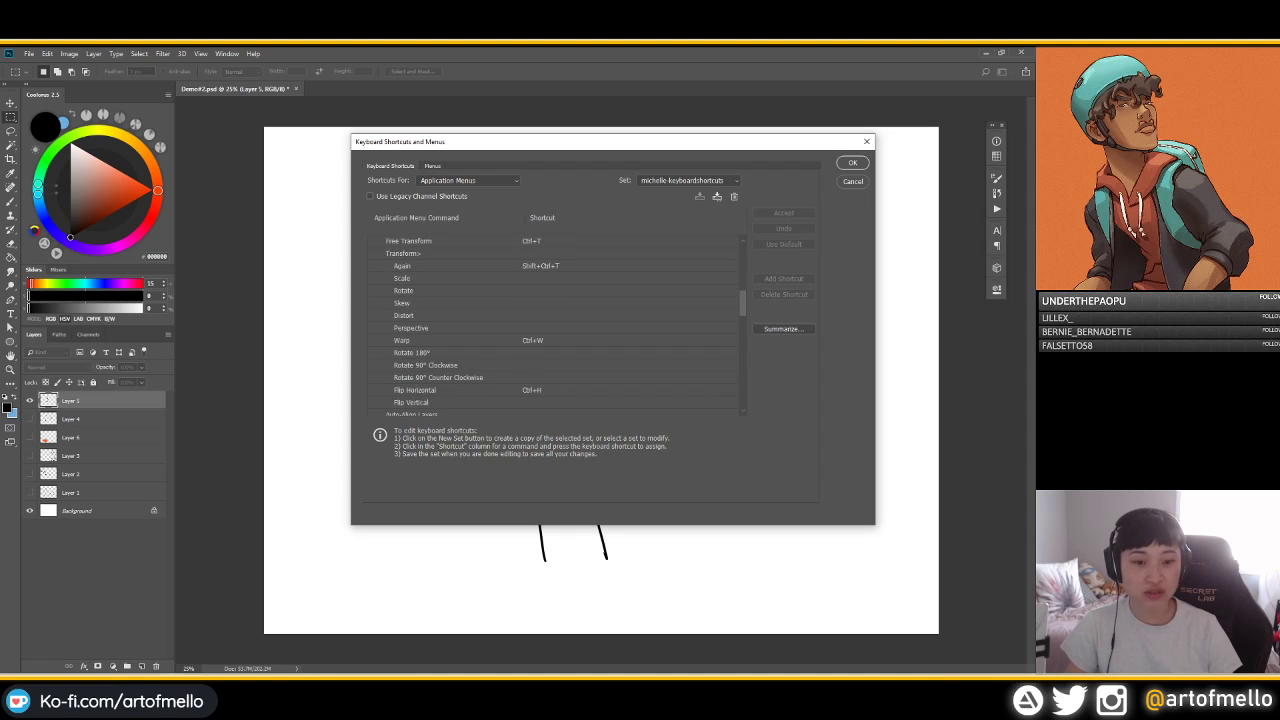
pyautogui.click(533, 390)
pyautogui.hotkey('ctrl', 'h')
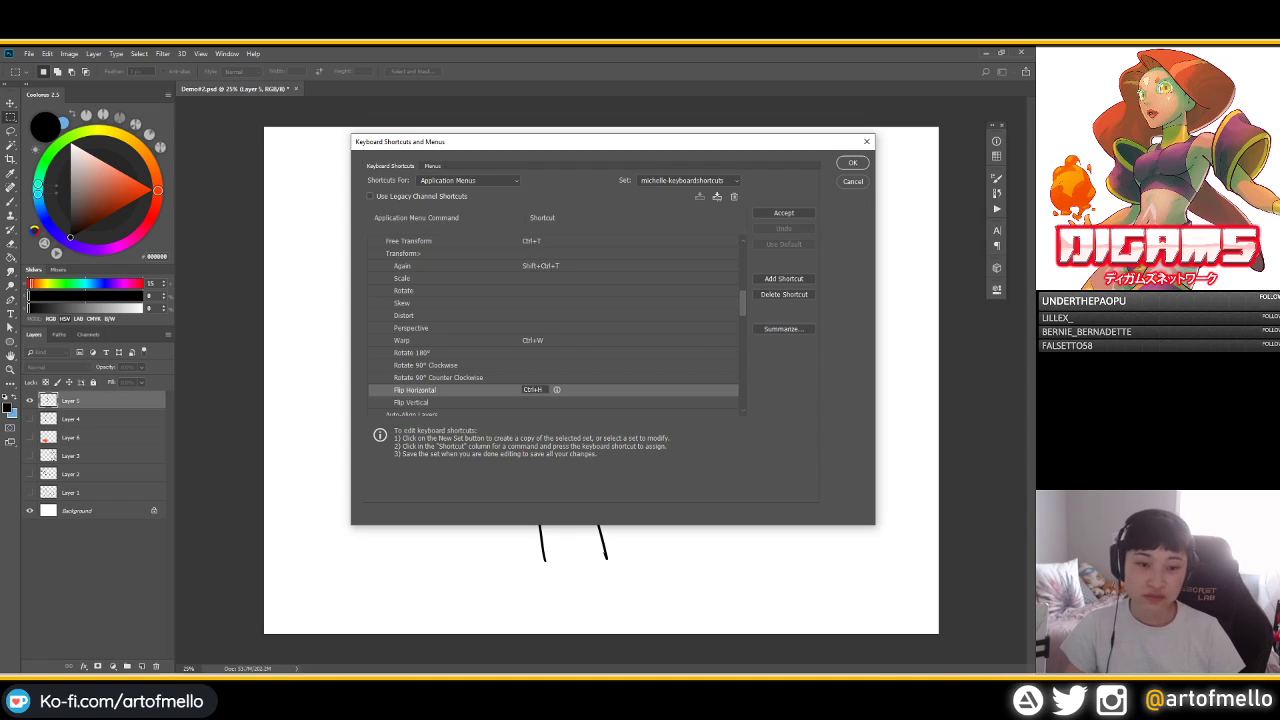
pyautogui.click(535, 378)
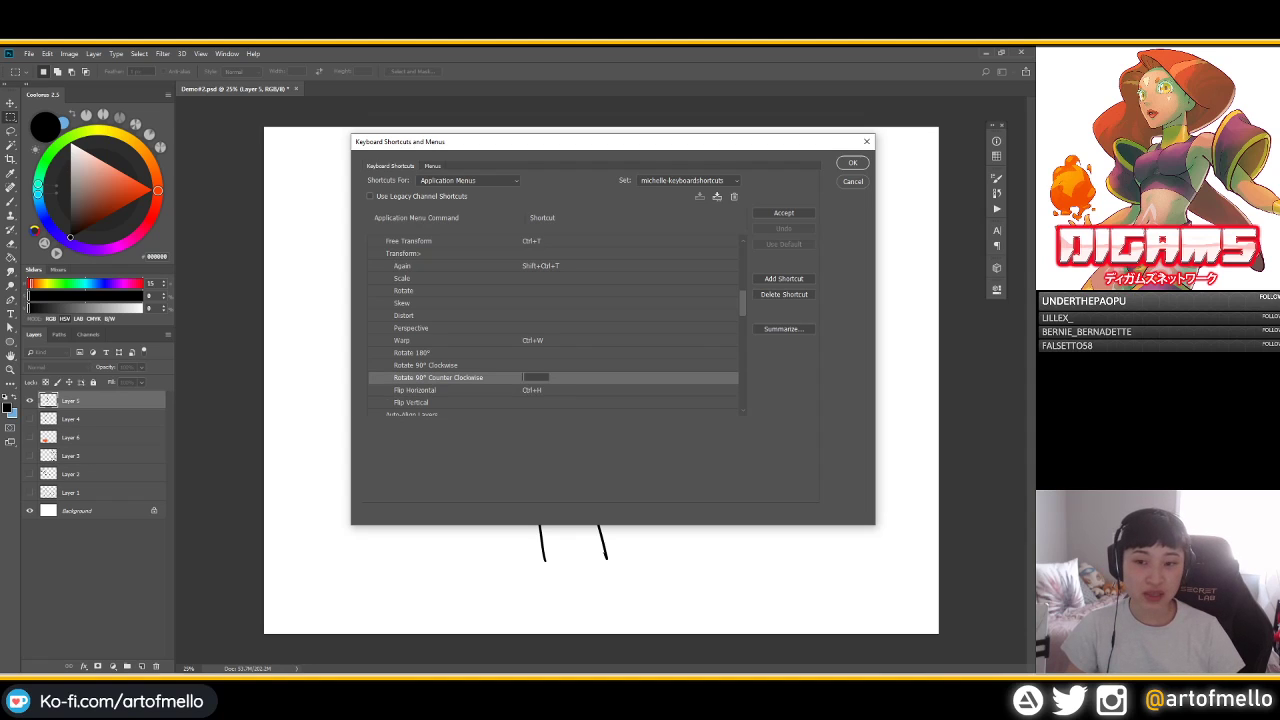
pyautogui.click(534, 390)
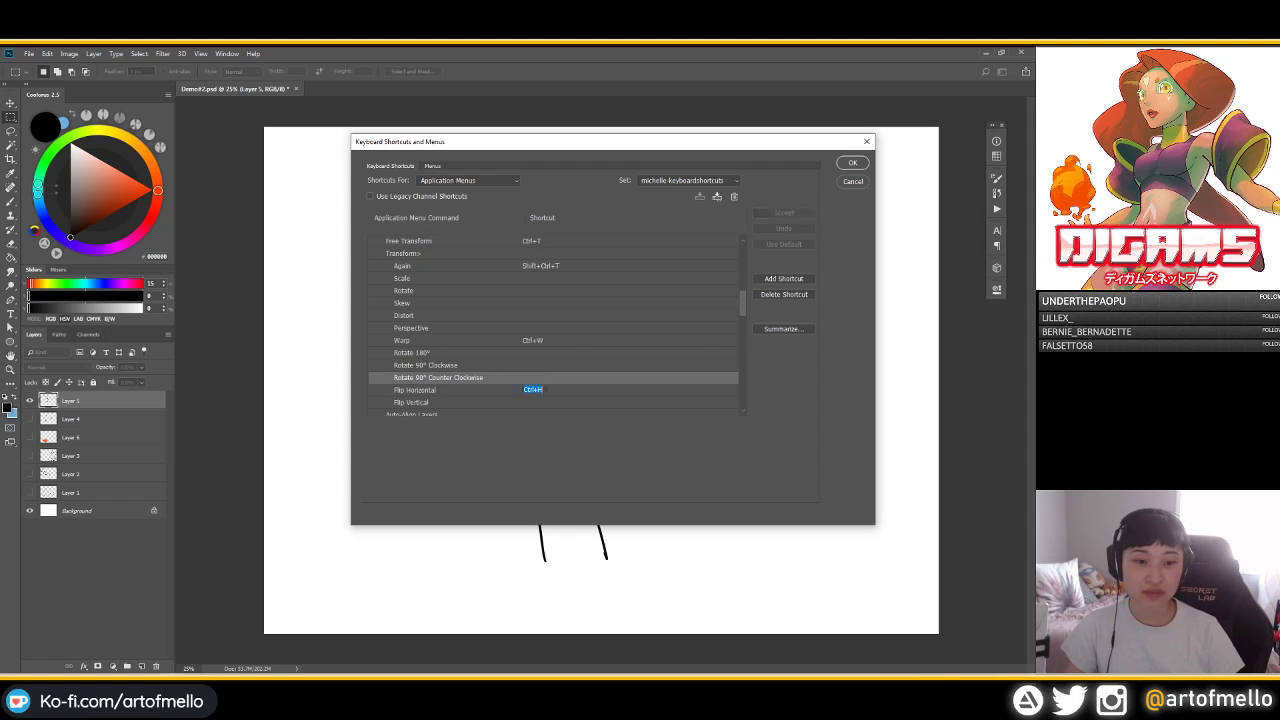
# Review the shortcuts of the Edit commands surrounding Flip Horizontal, up to the start of the Edit group
pyautogui.scroll(1, 534, 390)
pyautogui.scroll(10, 555, 325)
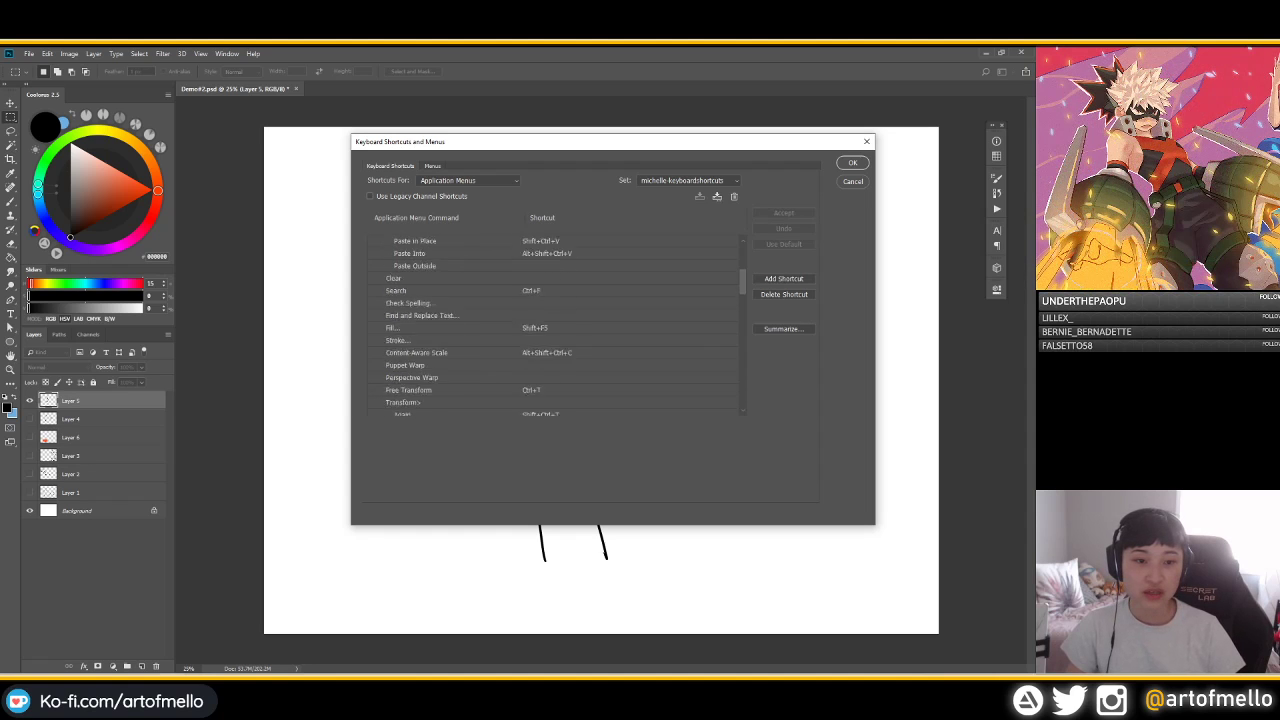
pyautogui.scroll(-10, 555, 325)
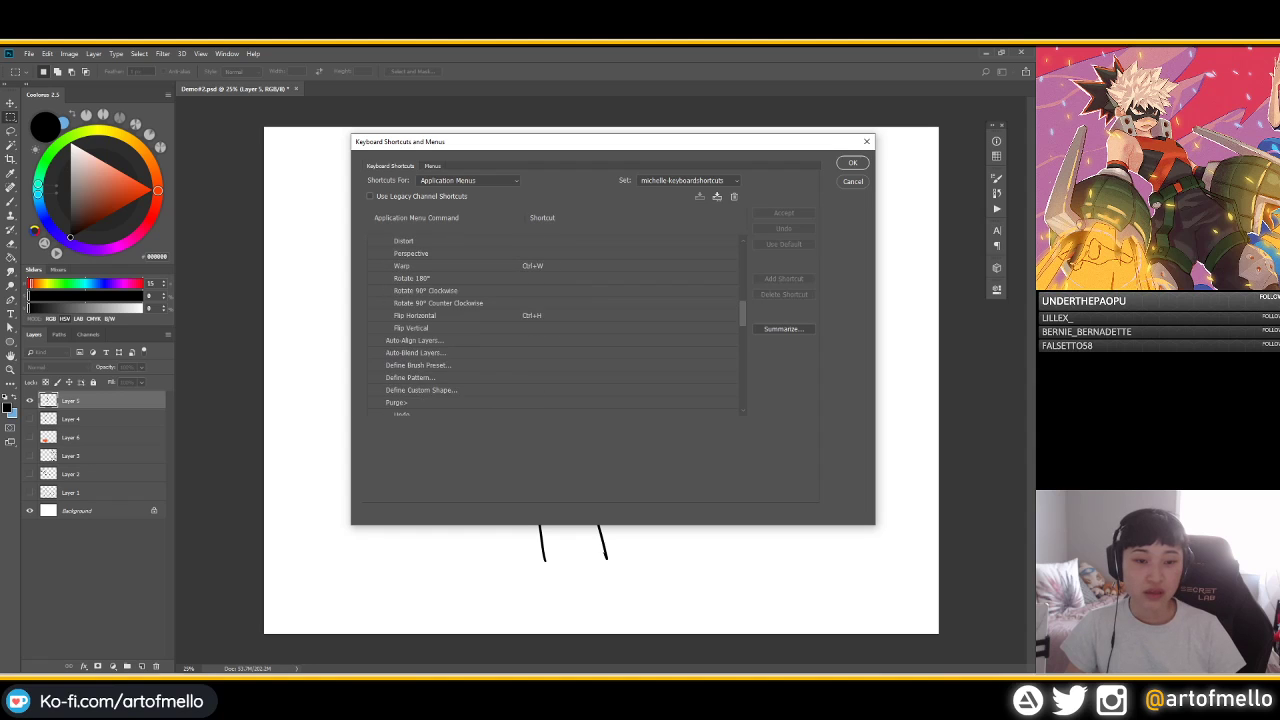
pyautogui.click(533, 315)
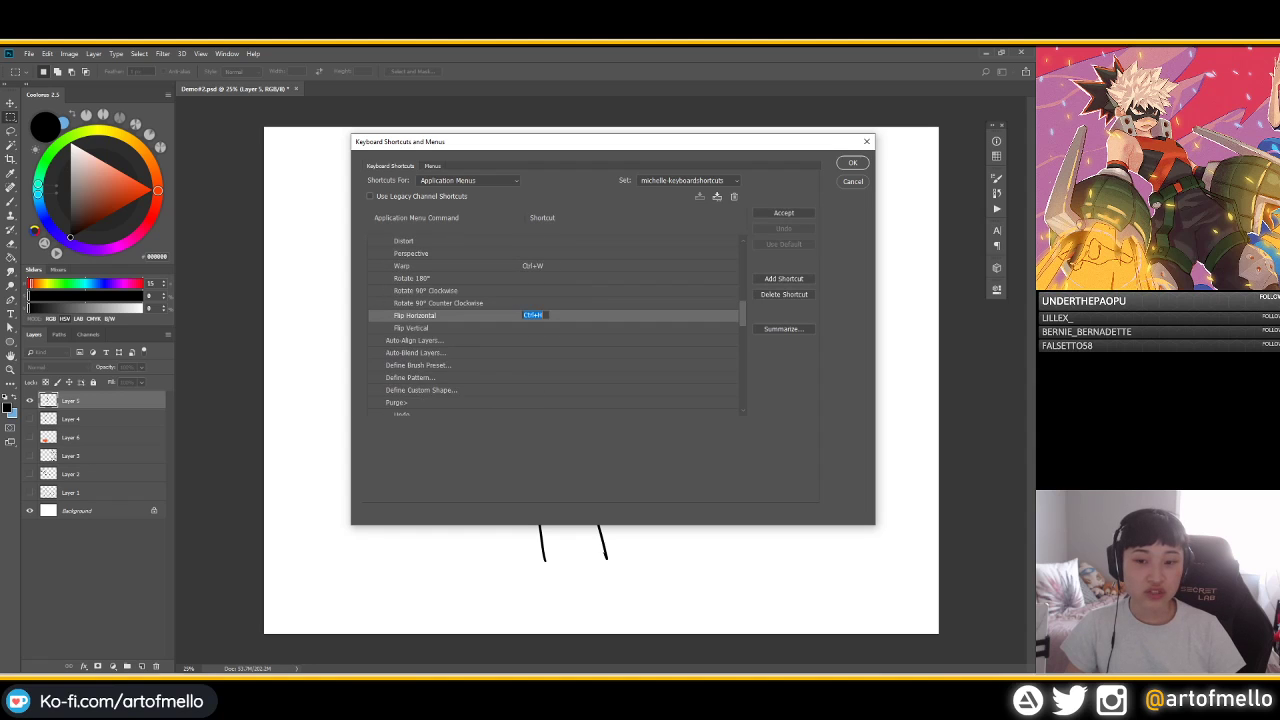
pyautogui.scroll(2, 533, 315)
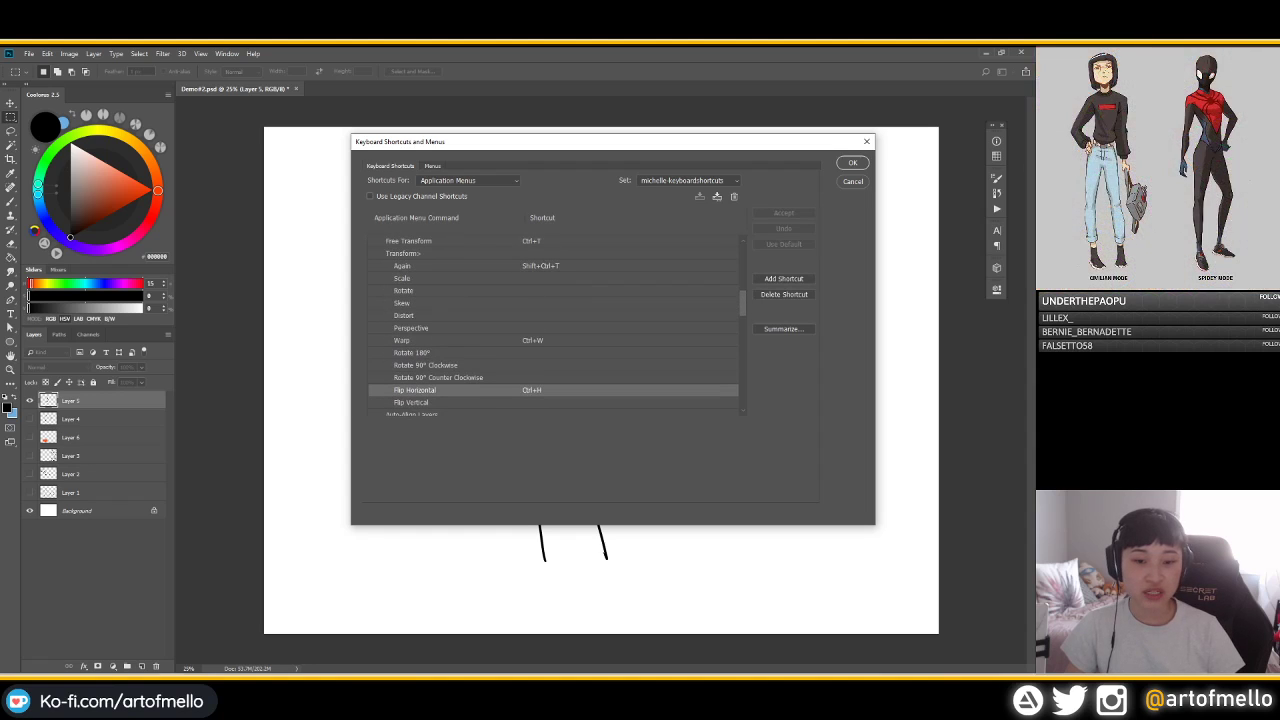
pyautogui.scroll(5, 553, 325)
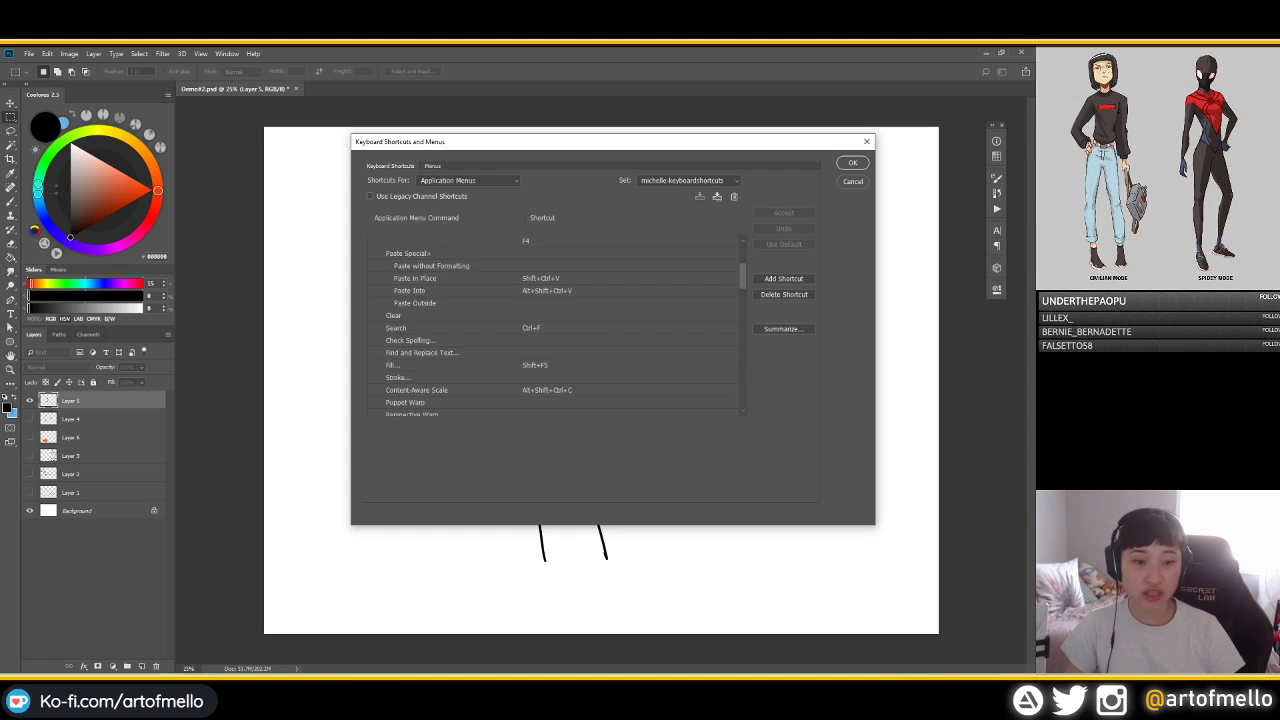
pyautogui.scroll(4, 553, 325)
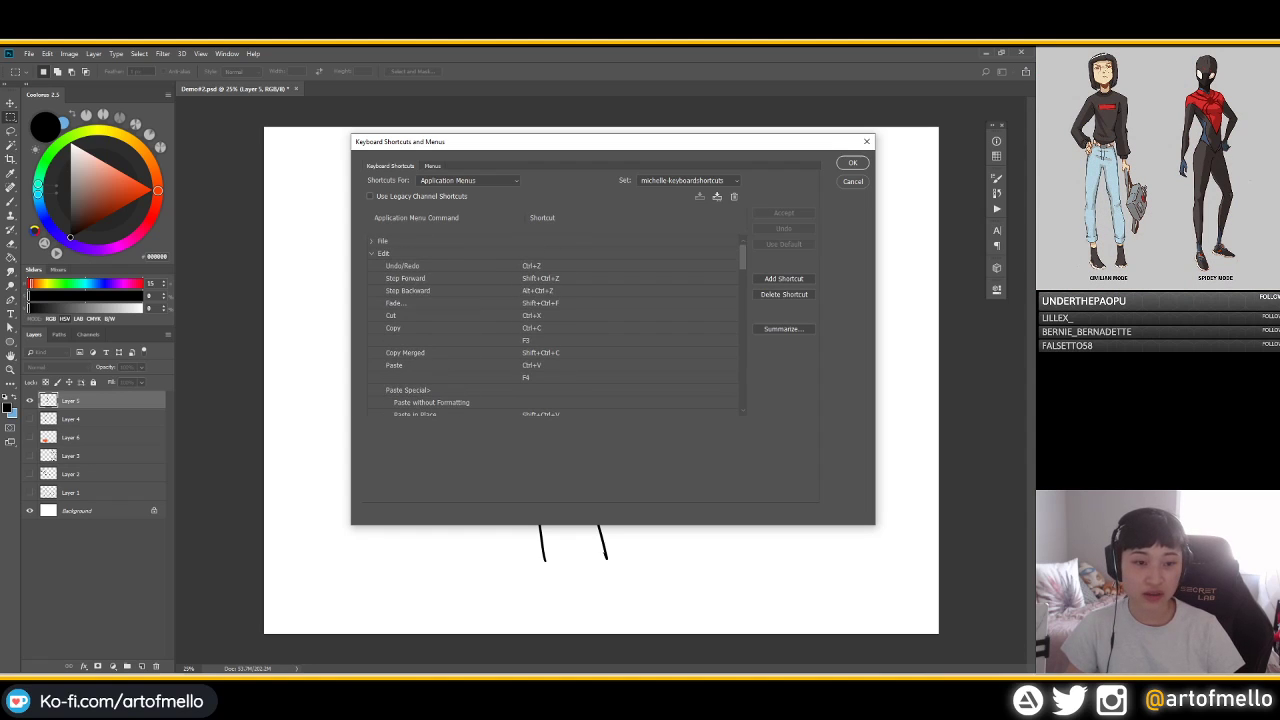
# Revisit the Flip Horizontal shortcut in the Edit group, confirm its entry, and view the available shortcut sets
pyautogui.click(372, 254)
pyautogui.click(372, 254)
pyautogui.scroll(-9, 553, 325)
pyautogui.scroll(-1, 553, 325)
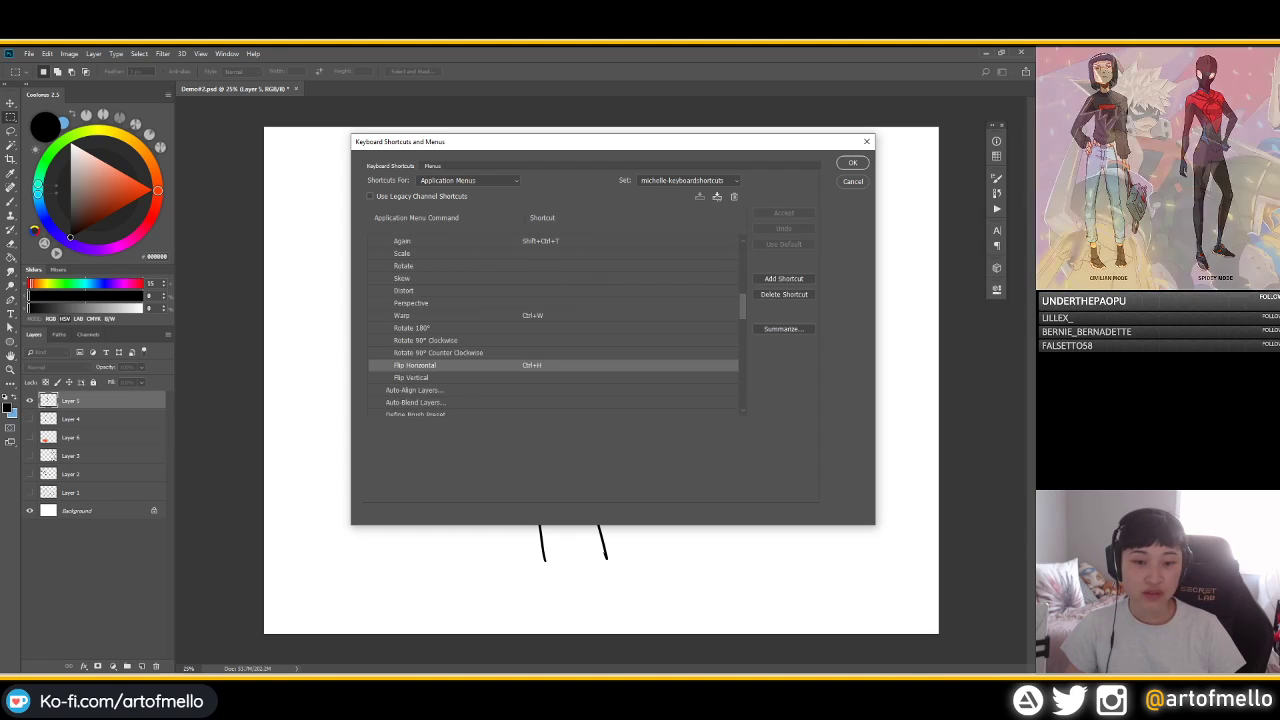
pyautogui.click(535, 365)
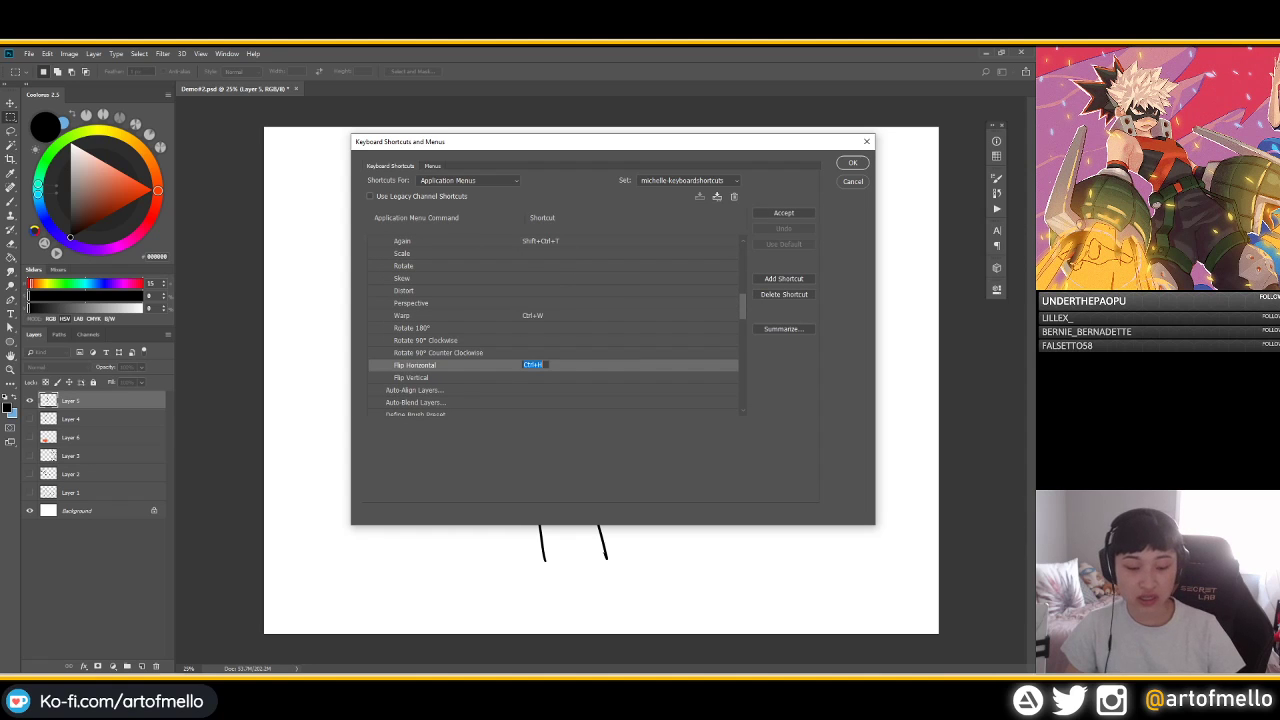
pyautogui.press('Return')
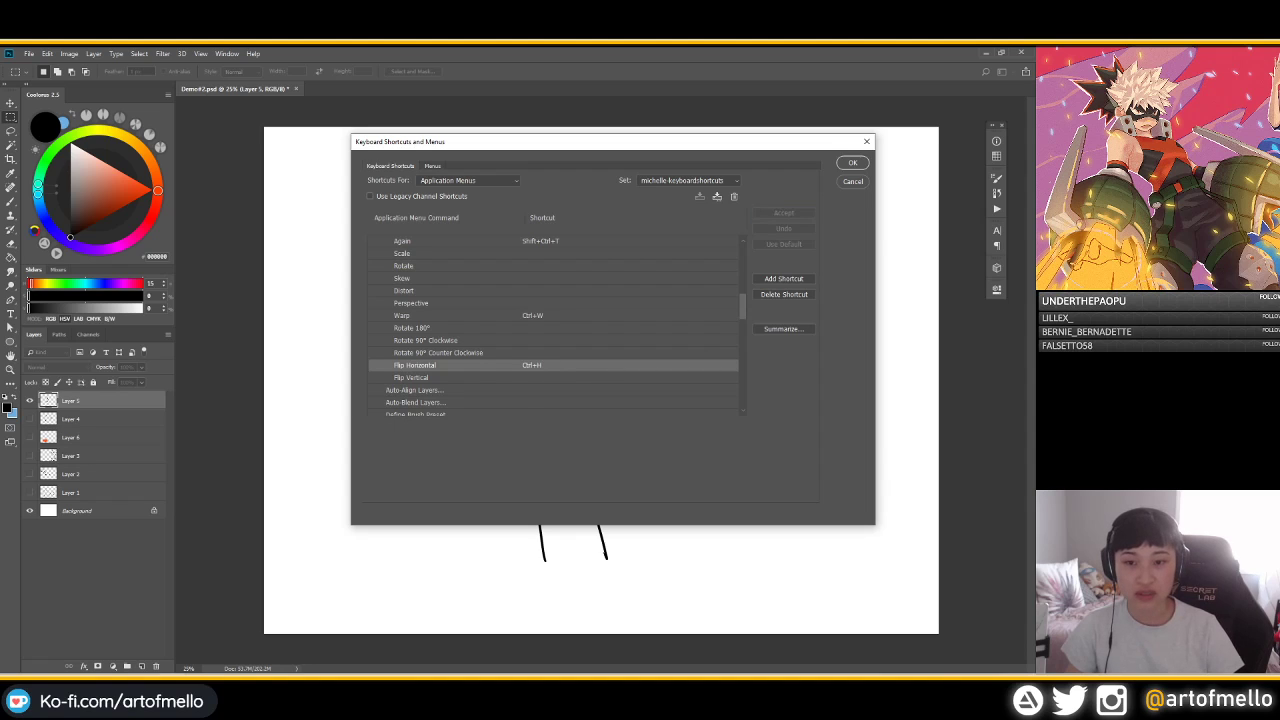
pyautogui.click(688, 180)
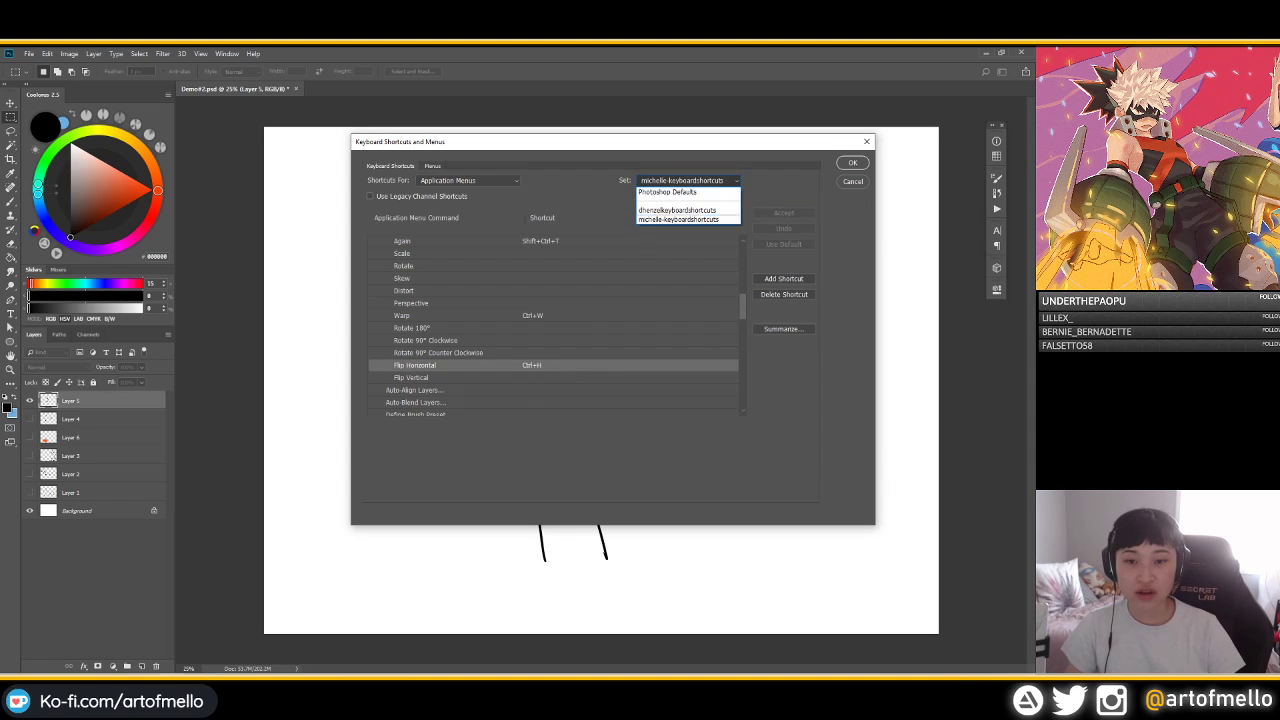
pyautogui.click(688, 181)
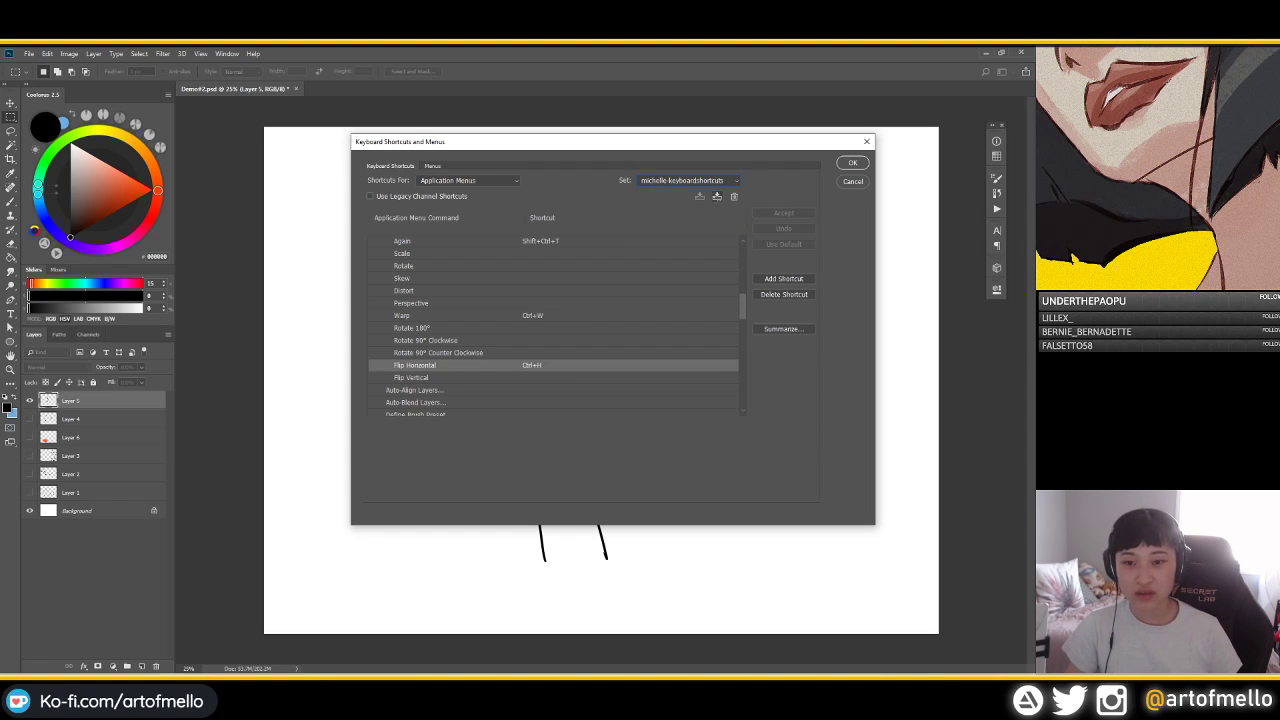
# View the save dialog for a new shortcut set, dismiss it, and return to the start of the Edit group
pyautogui.click(716, 196)
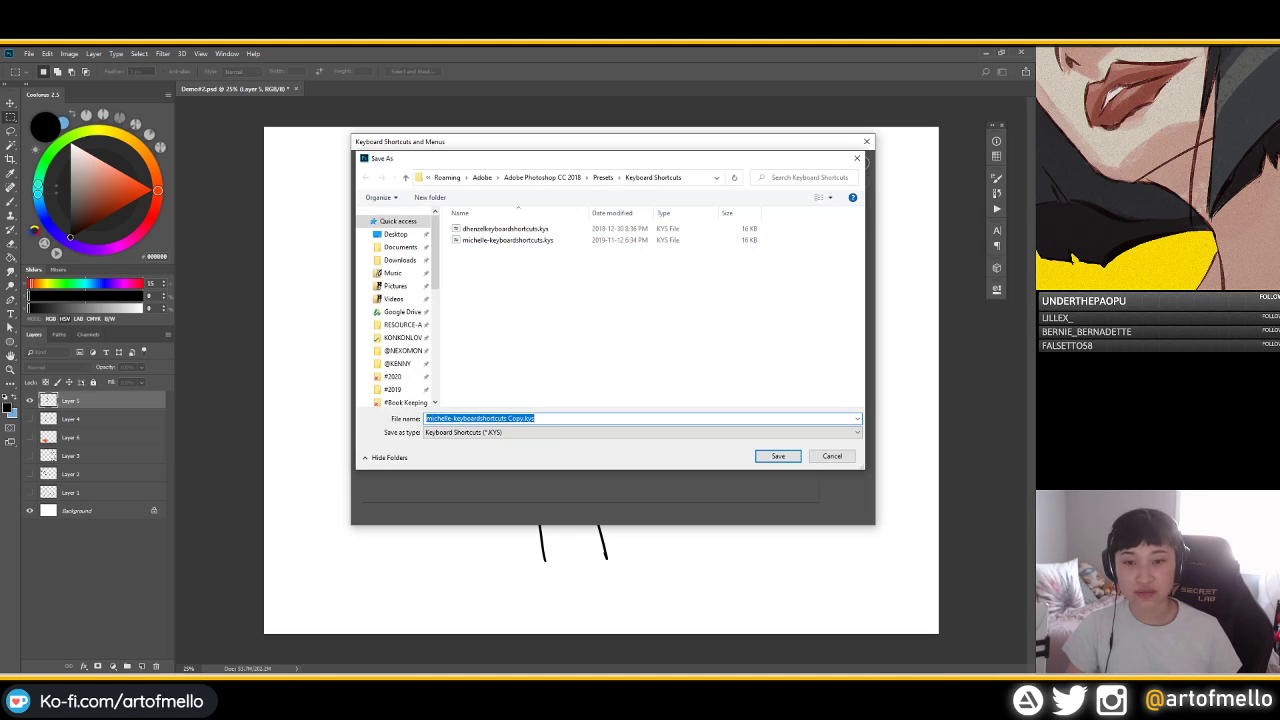
pyautogui.click(857, 158)
pyautogui.scroll(-4, 555, 325)
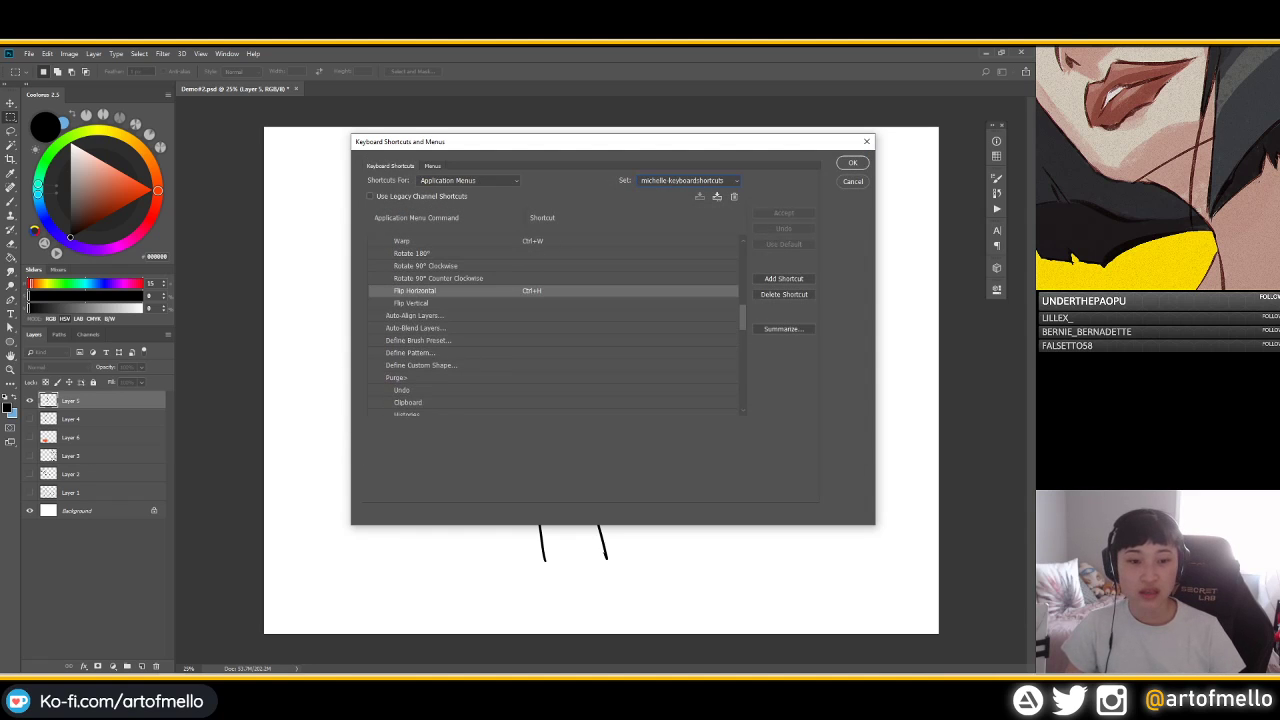
pyautogui.scroll(10, 555, 325)
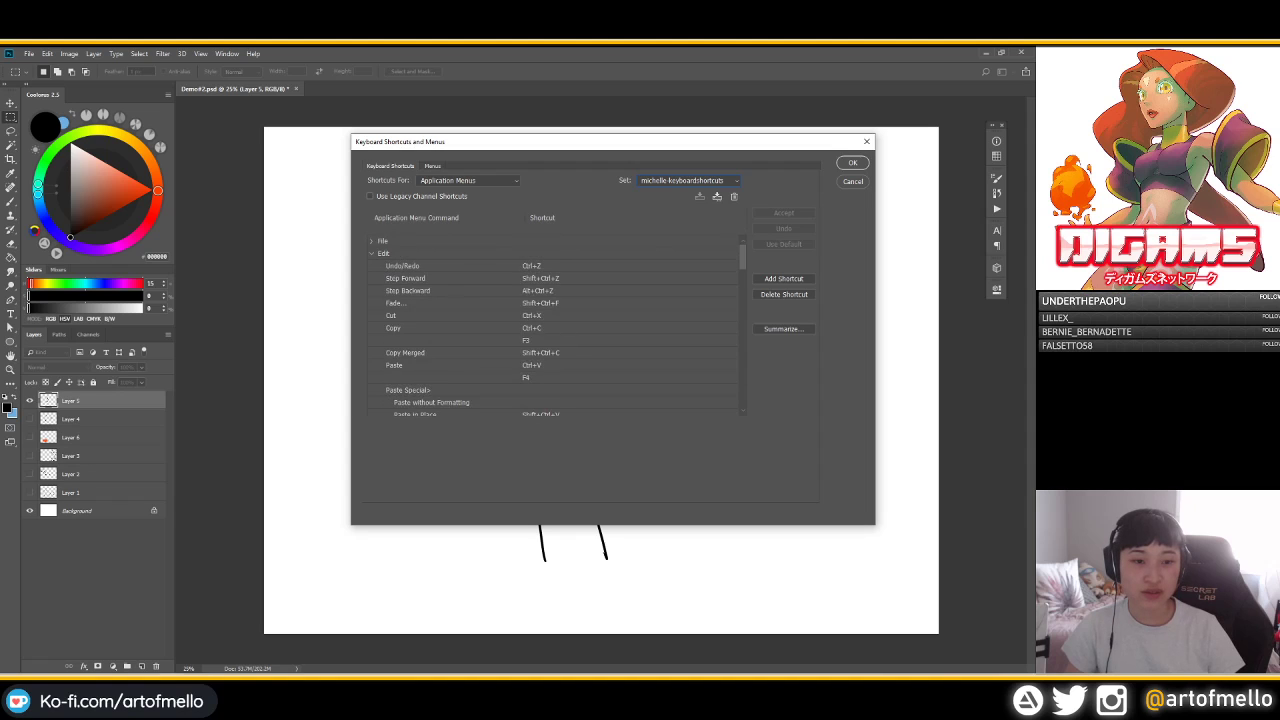
# Collapse the Edit commands, expand the Image commands, and accept Ctrl+Y as the shortcut for Flip Canvas Horizontal
pyautogui.click(372, 253)
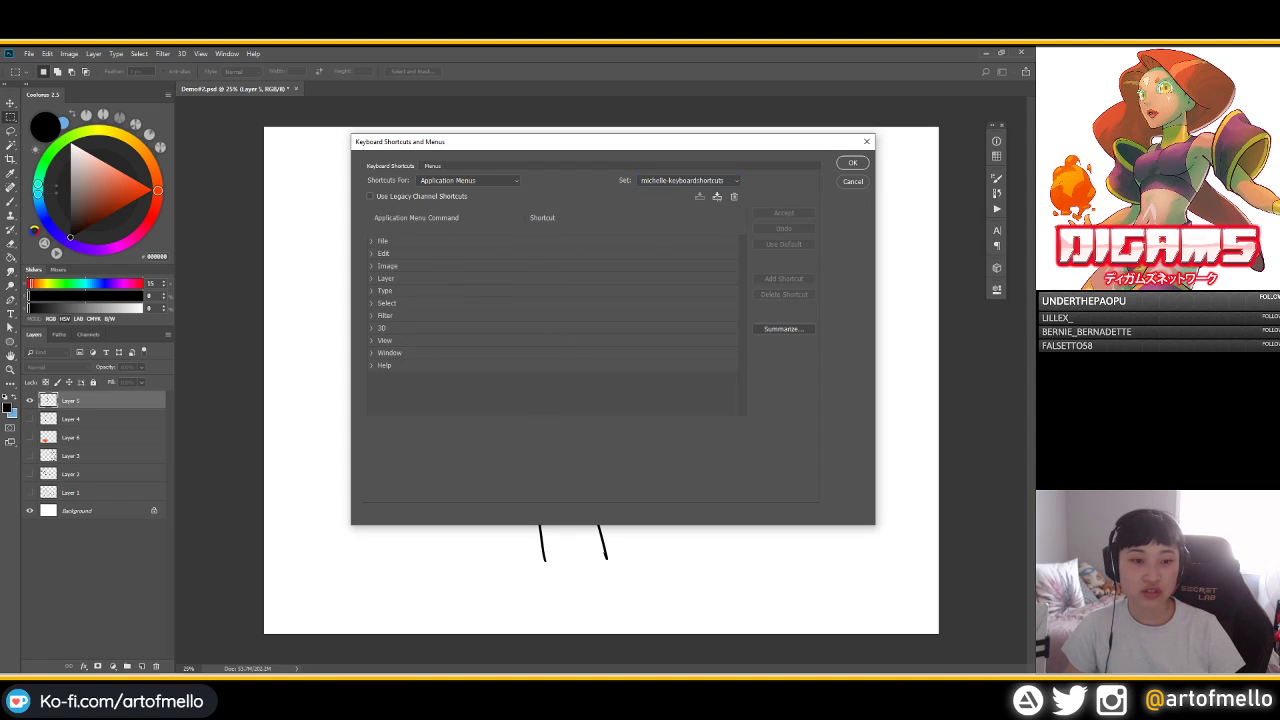
pyautogui.click(372, 265)
pyautogui.scroll(-6, 372, 265)
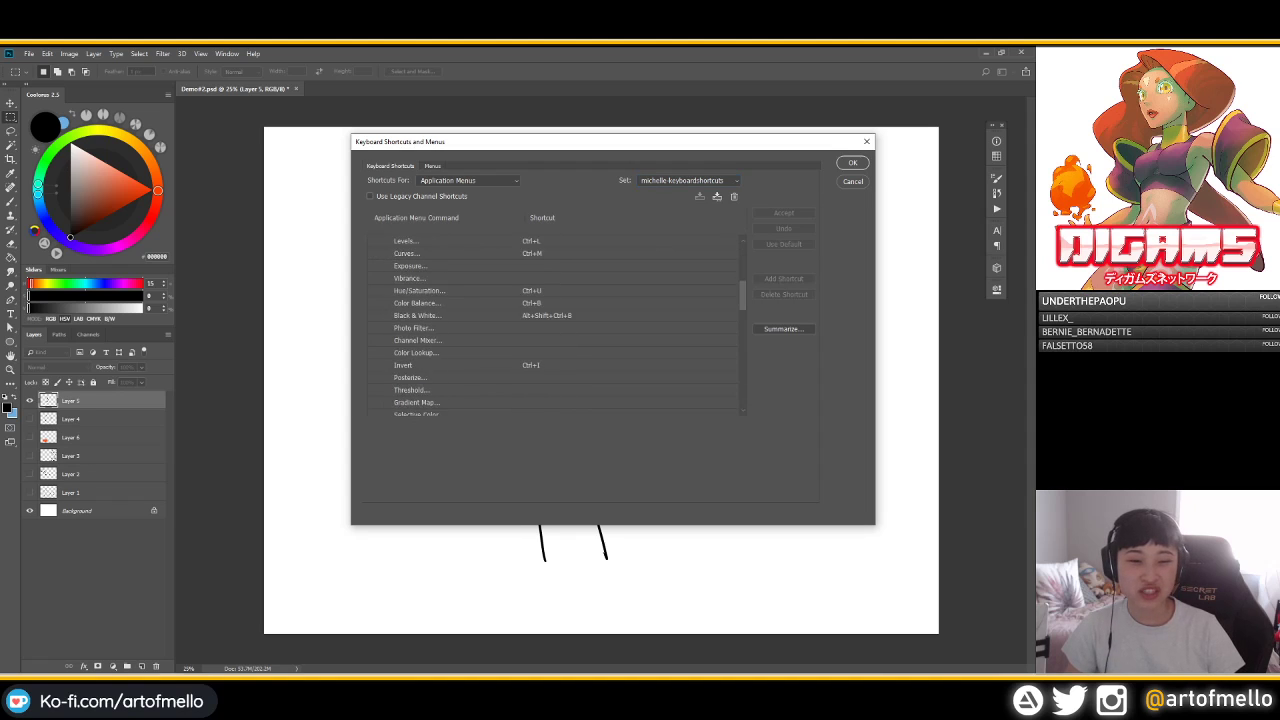
pyautogui.scroll(-4, 555, 325)
pyautogui.scroll(-2, 555, 325)
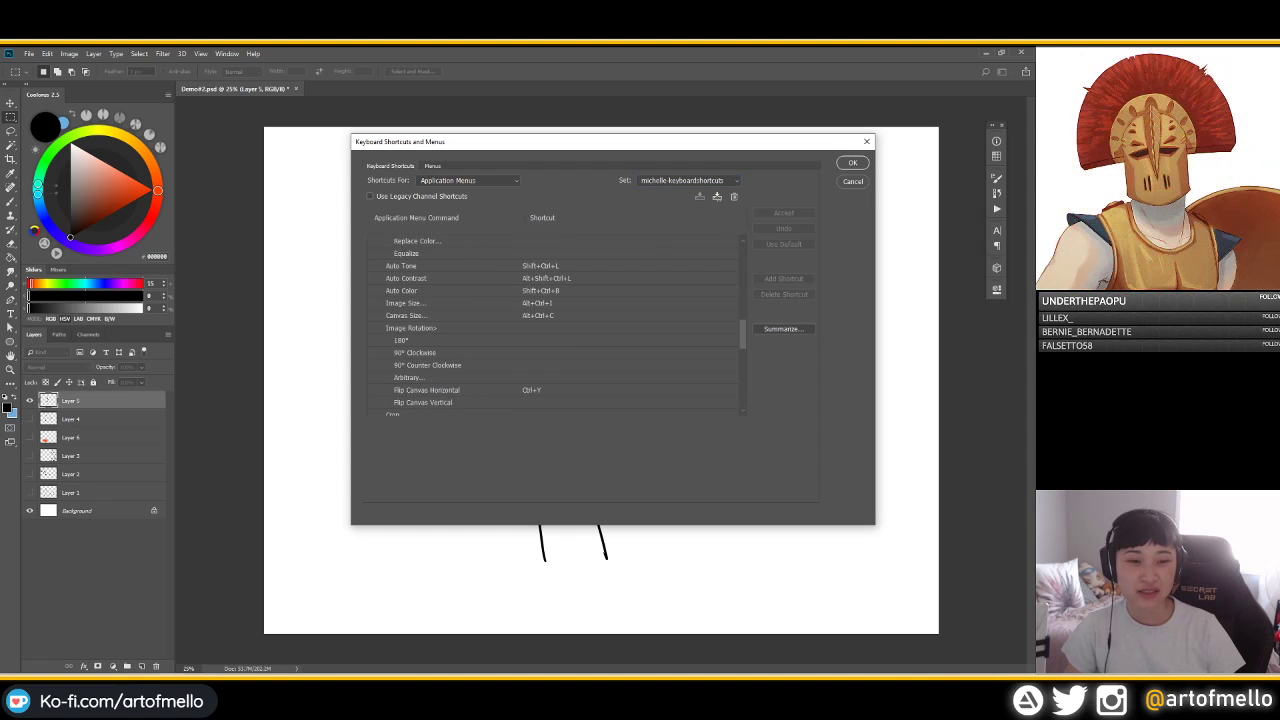
pyautogui.scroll(-1, 555, 325)
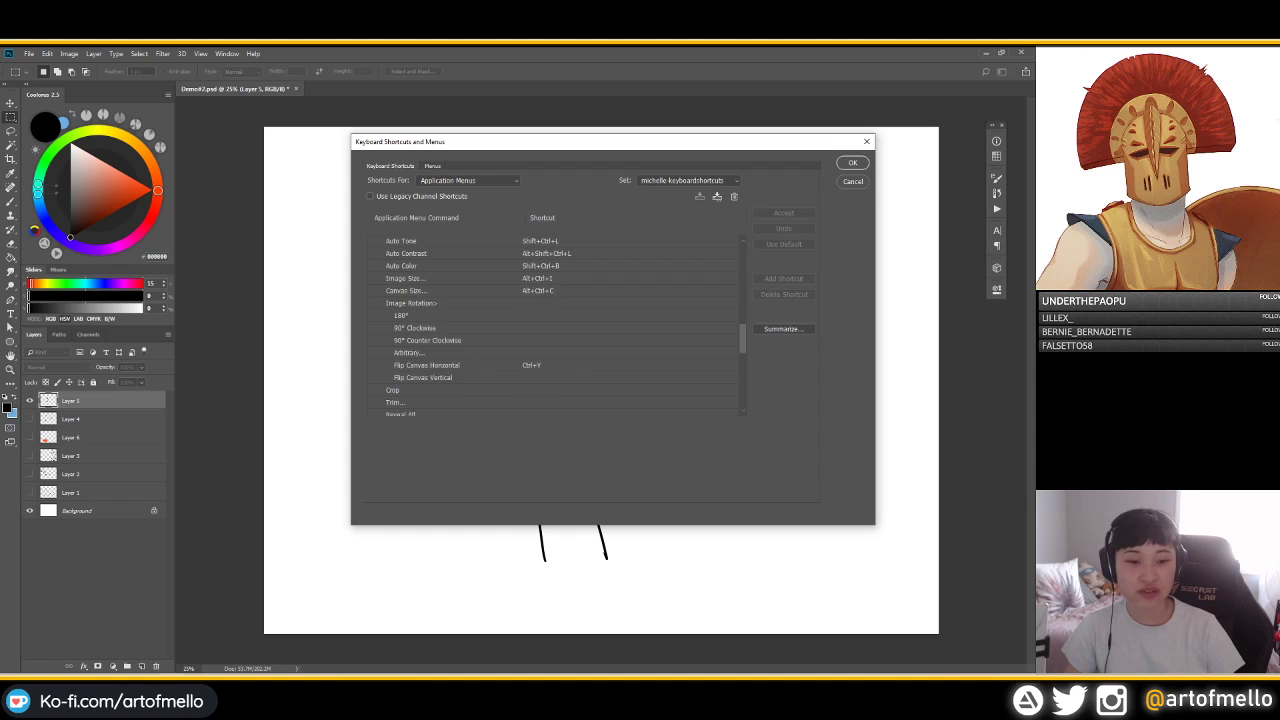
pyautogui.click(532, 365)
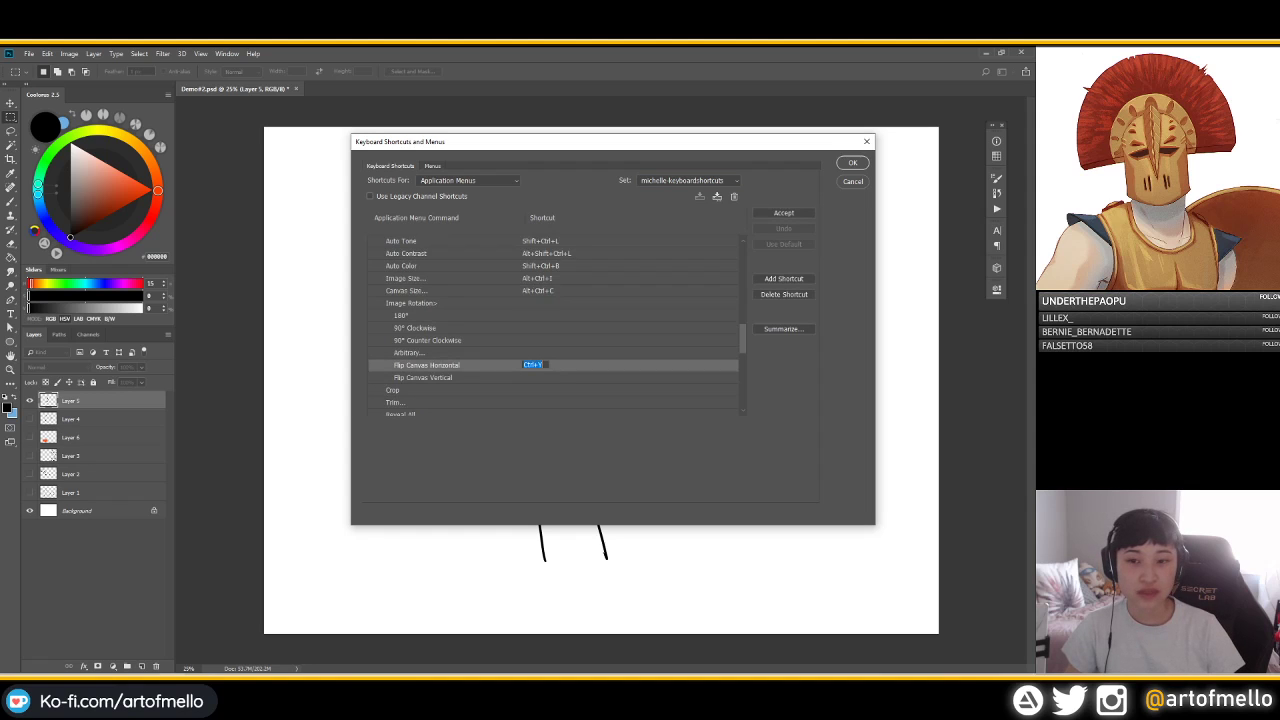
pyautogui.click(784, 213)
# Switch from the Image to the View shortcut commands, accept Ctrl+K for Extras, and apply the shortcut settings
pyautogui.scroll(9, 555, 325)
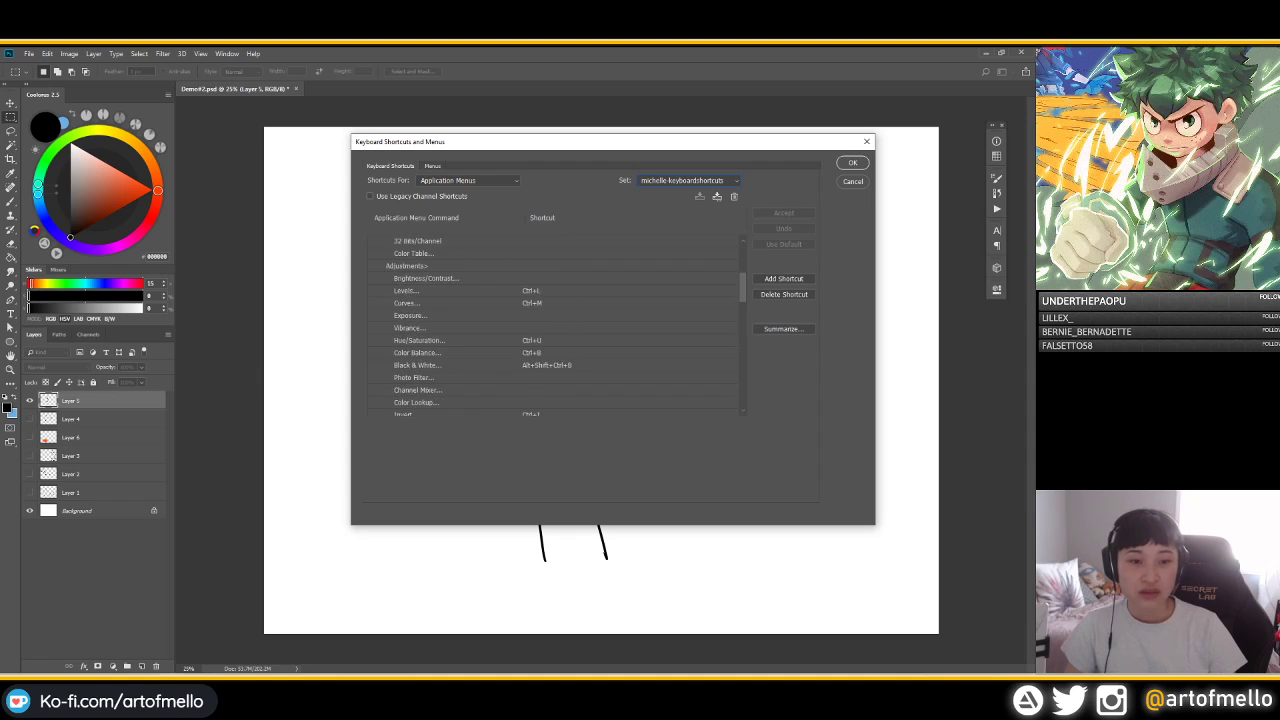
pyautogui.scroll(5, 555, 325)
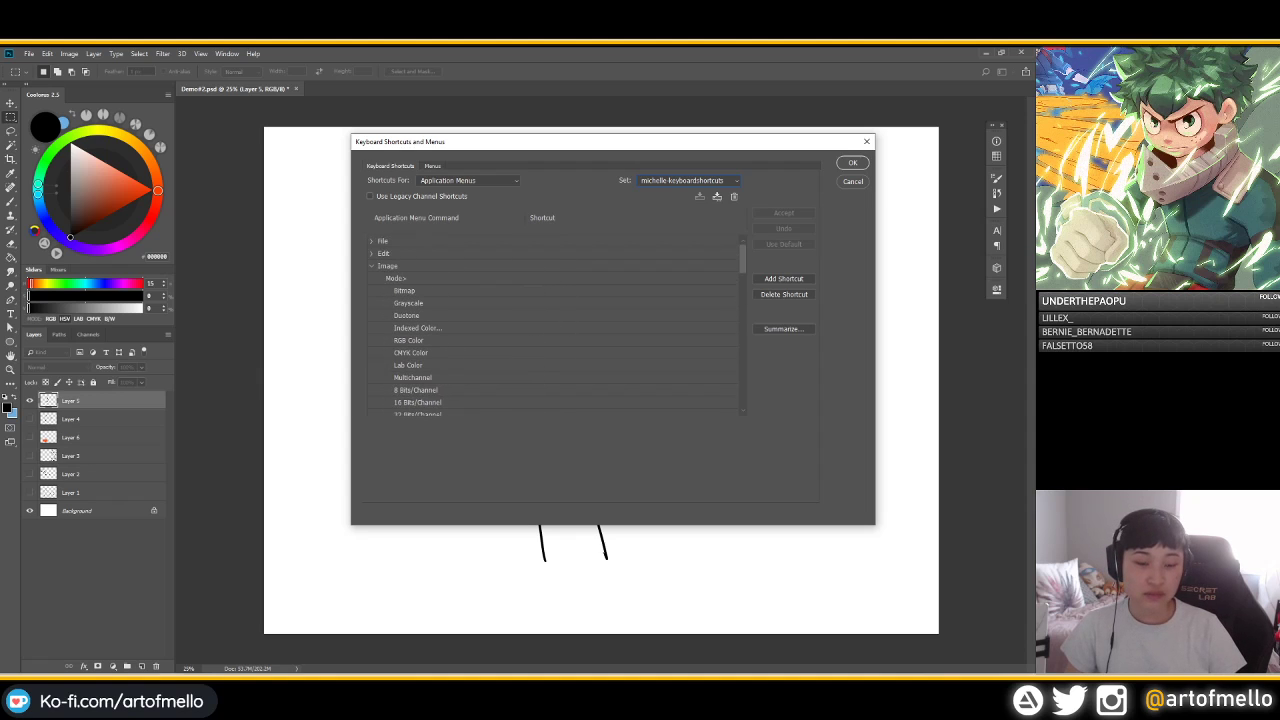
pyautogui.click(372, 266)
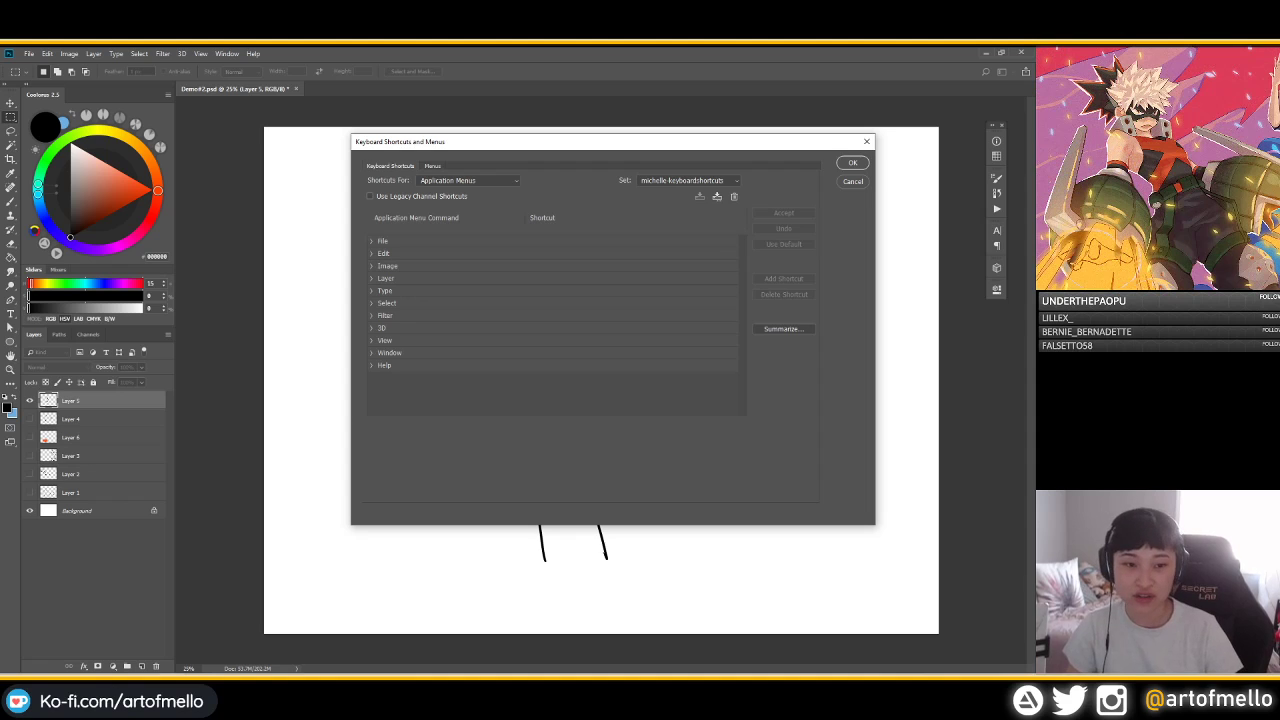
pyautogui.click(372, 341)
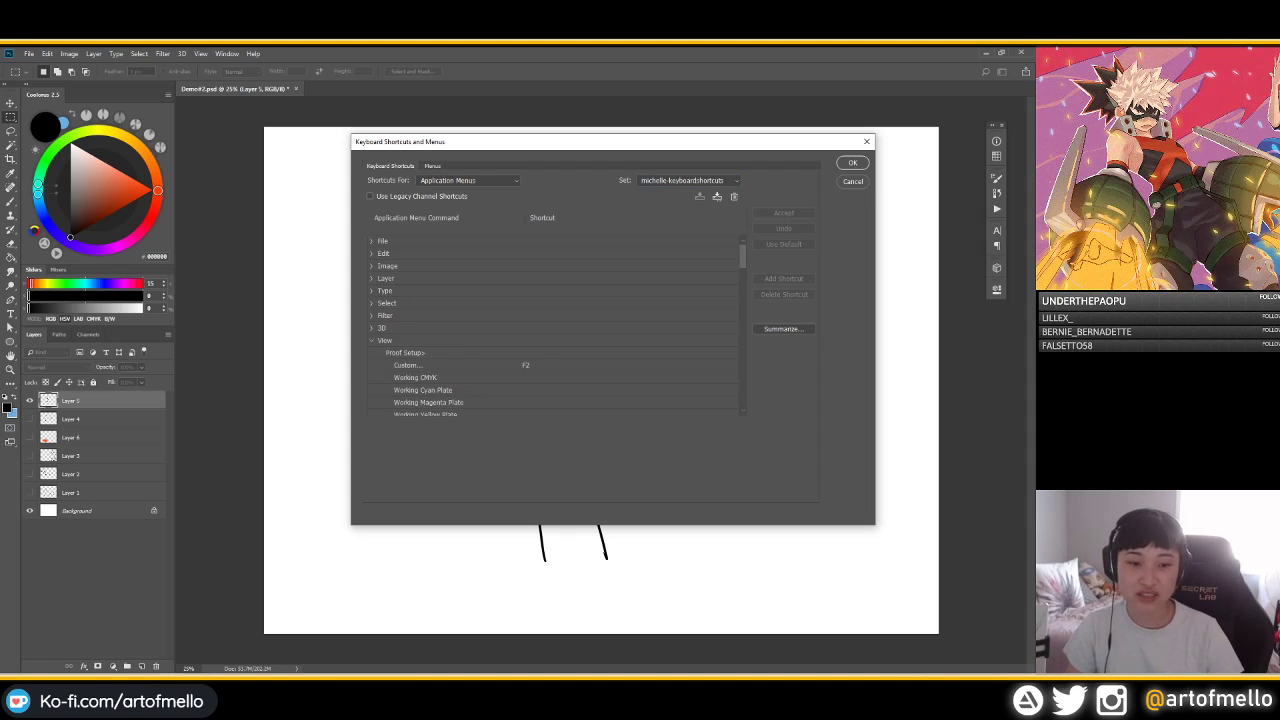
pyautogui.scroll(-1, 555, 325)
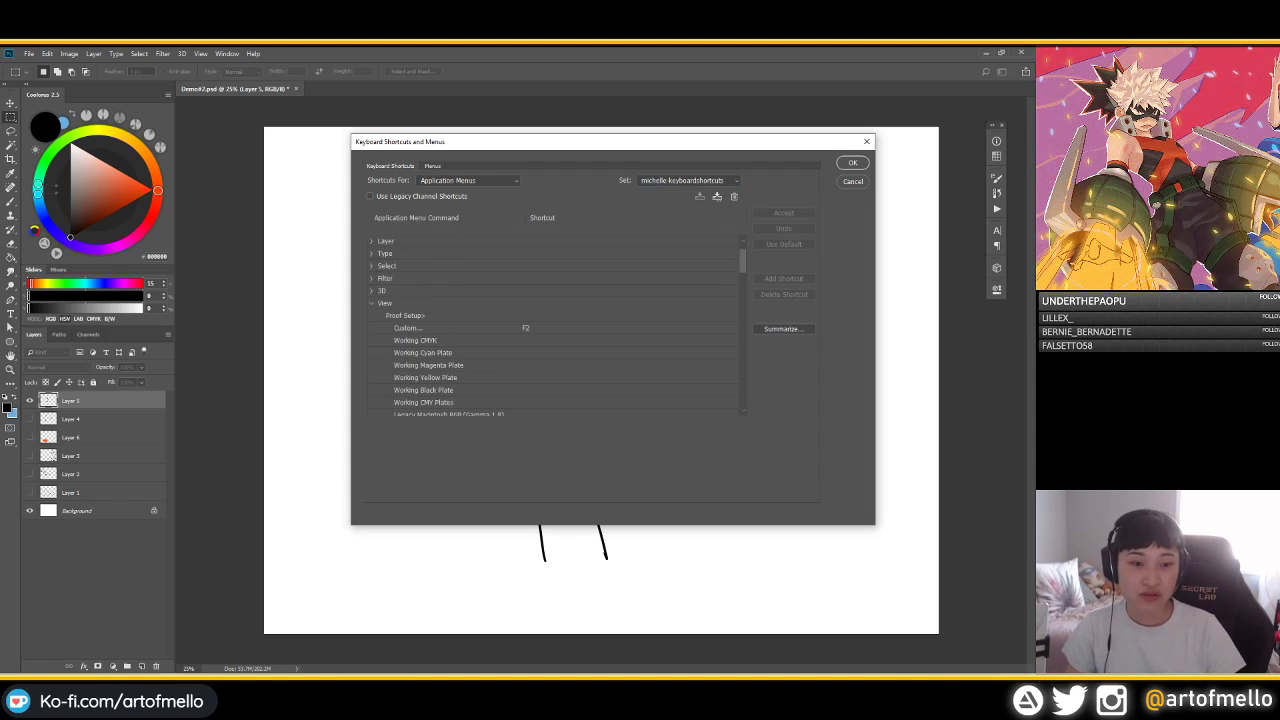
pyautogui.scroll(-4, 555, 325)
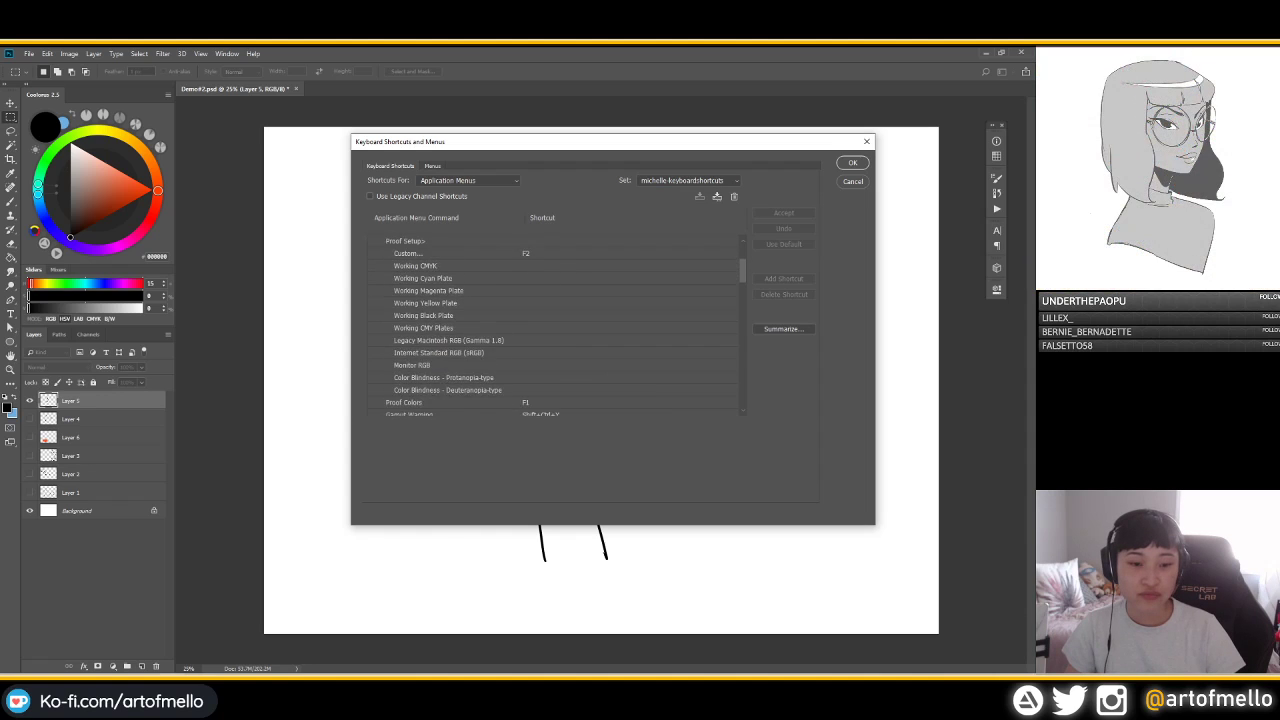
pyautogui.scroll(-6, 555, 325)
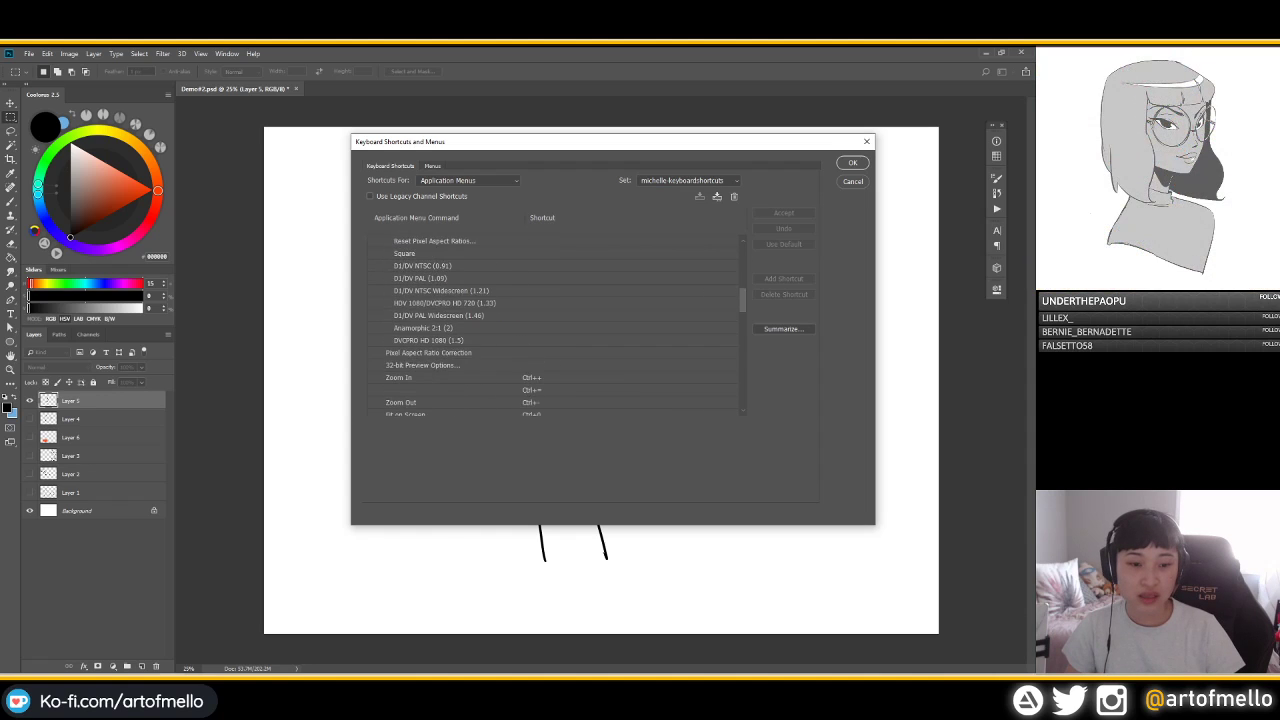
pyautogui.scroll(-4, 555, 325)
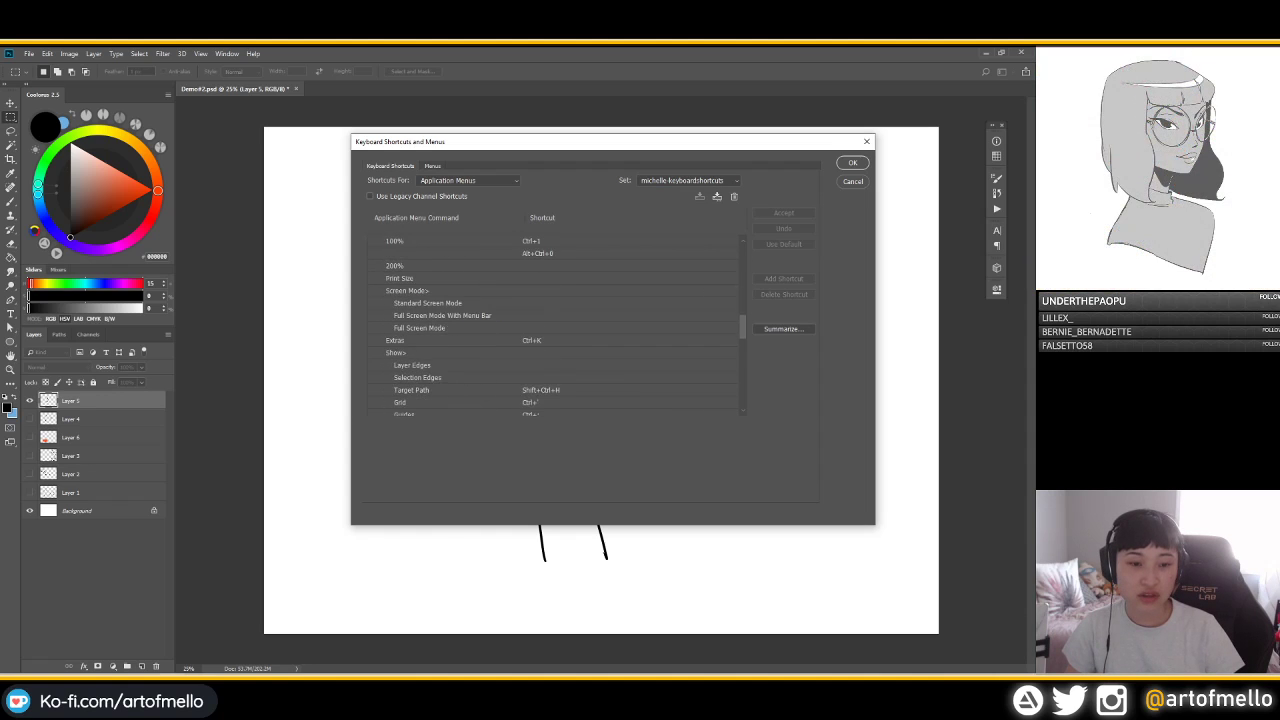
pyautogui.click(533, 341)
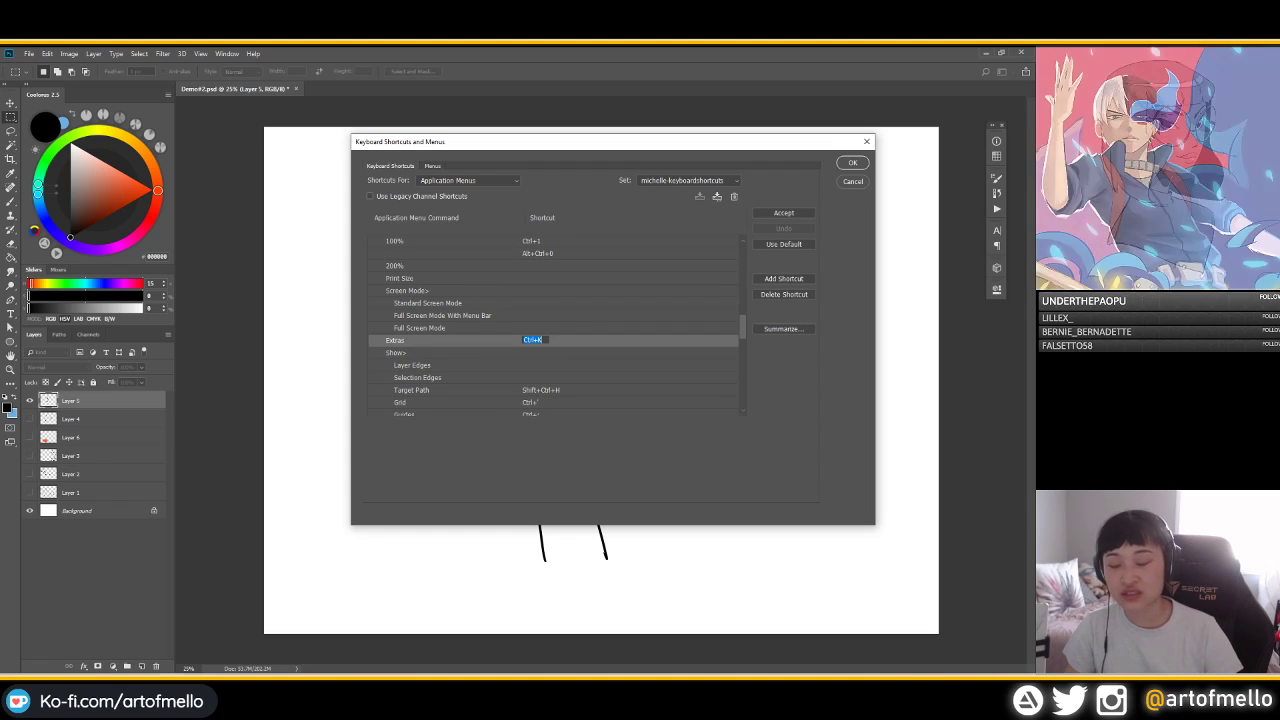
pyautogui.click(784, 213)
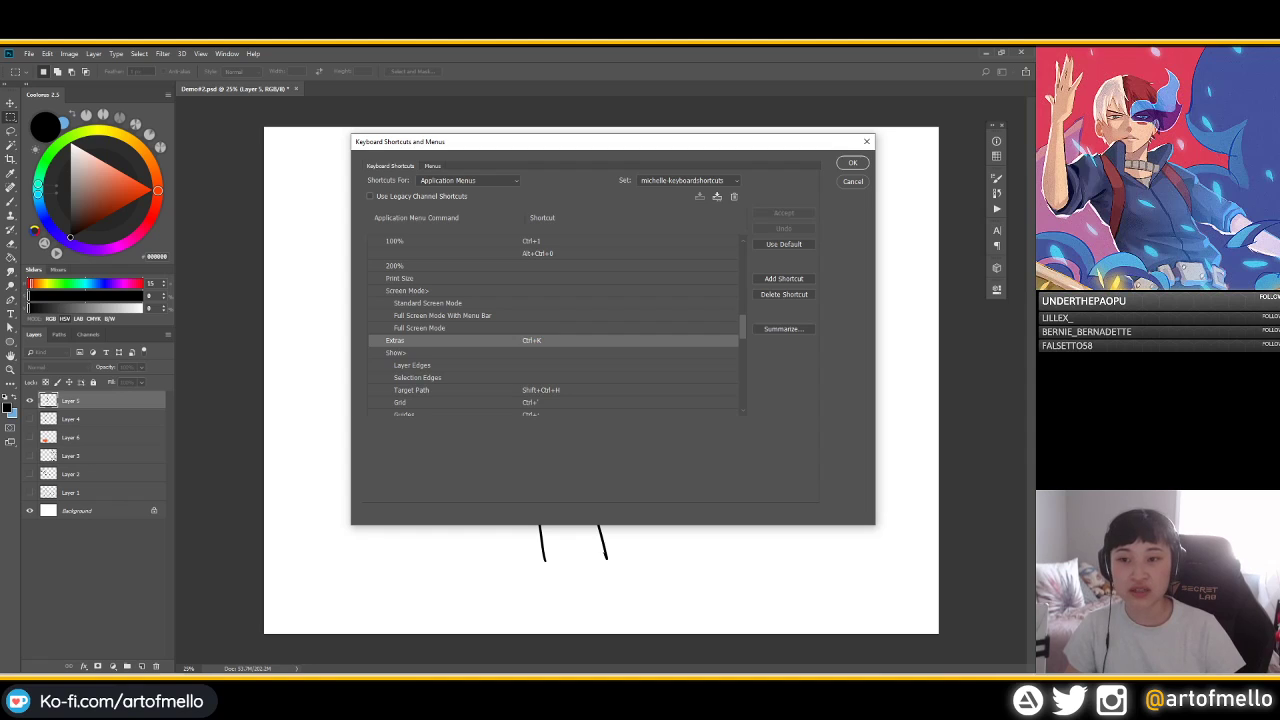
pyautogui.click(853, 163)
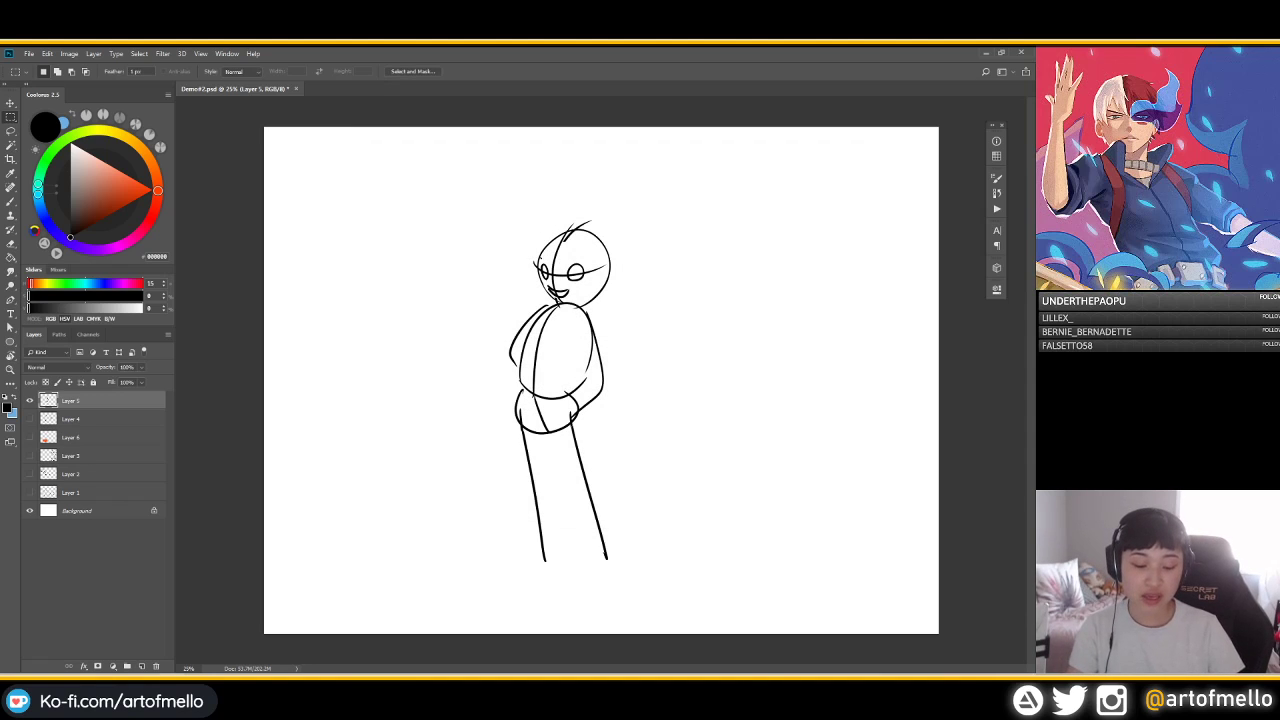
# Try the Lasso tool, and draw rectangular marquee selections on the empty canvas and around the whole figure
pyautogui.press('l')
pyautogui.moveTo(562, 187)
pyautogui.mouseDown()
pyautogui.moveTo(524, 200)
pyautogui.moveTo(792, 381)
pyautogui.moveTo(565, 190)
pyautogui.moveTo(405, 352)
pyautogui.moveTo(630, 235)
pyautogui.mouseUp()
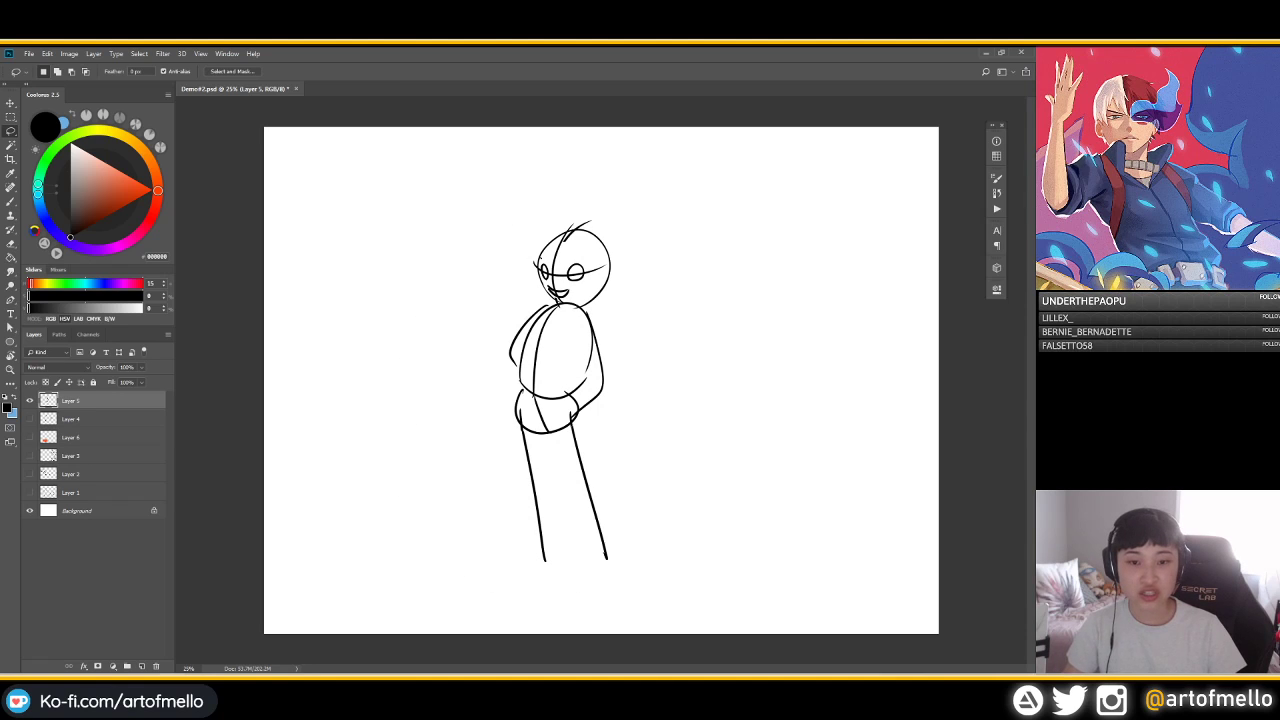
pyautogui.press('m')
pyautogui.moveTo(701, 194); pyautogui.dragTo(851, 410)
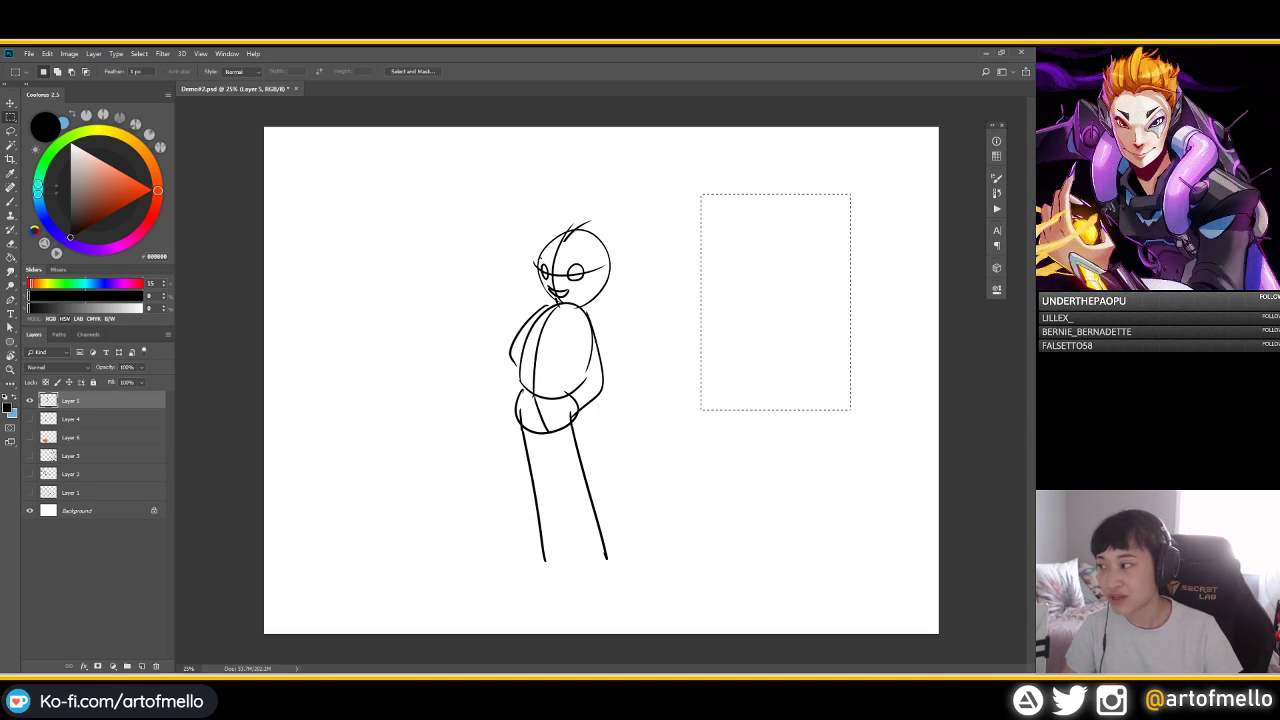
pyautogui.moveTo(526, 209); pyautogui.dragTo(725, 530)
pyautogui.moveTo(418, 181); pyautogui.dragTo(694, 640)
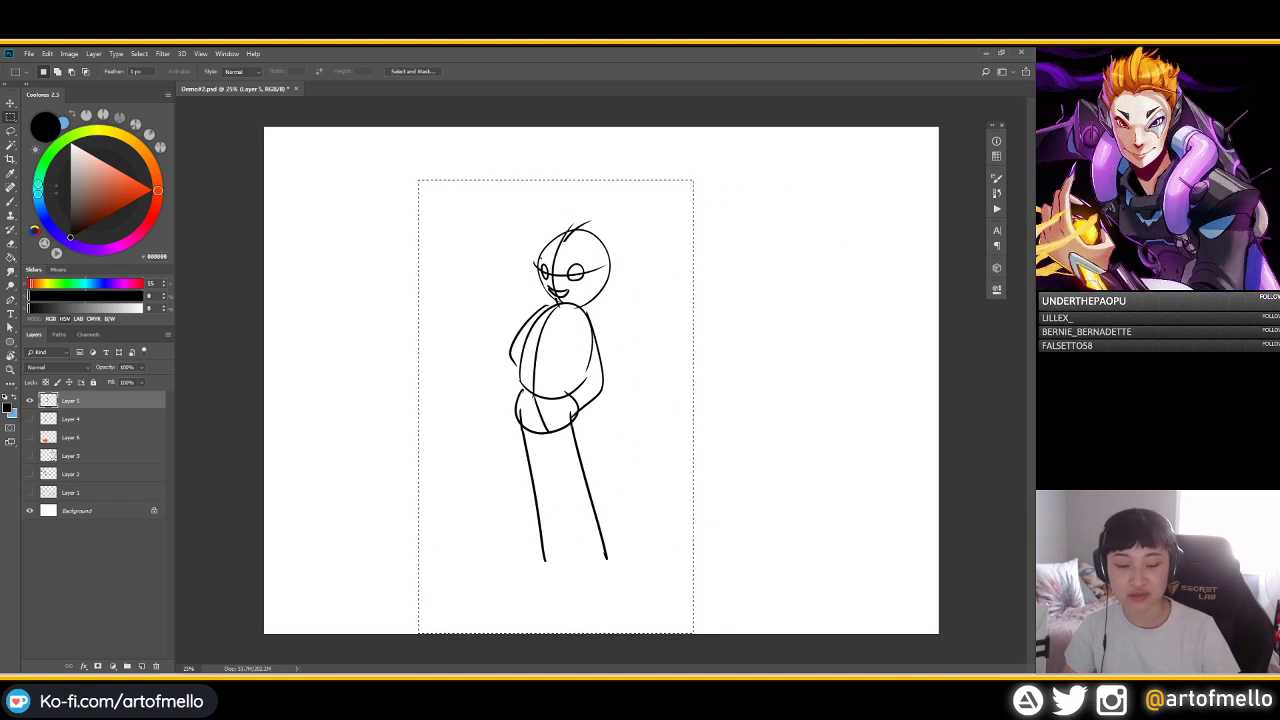
# Lasso the figure's head and torso freehand and hide the selection edges
pyautogui.press('l')
pyautogui.click(730, 241)
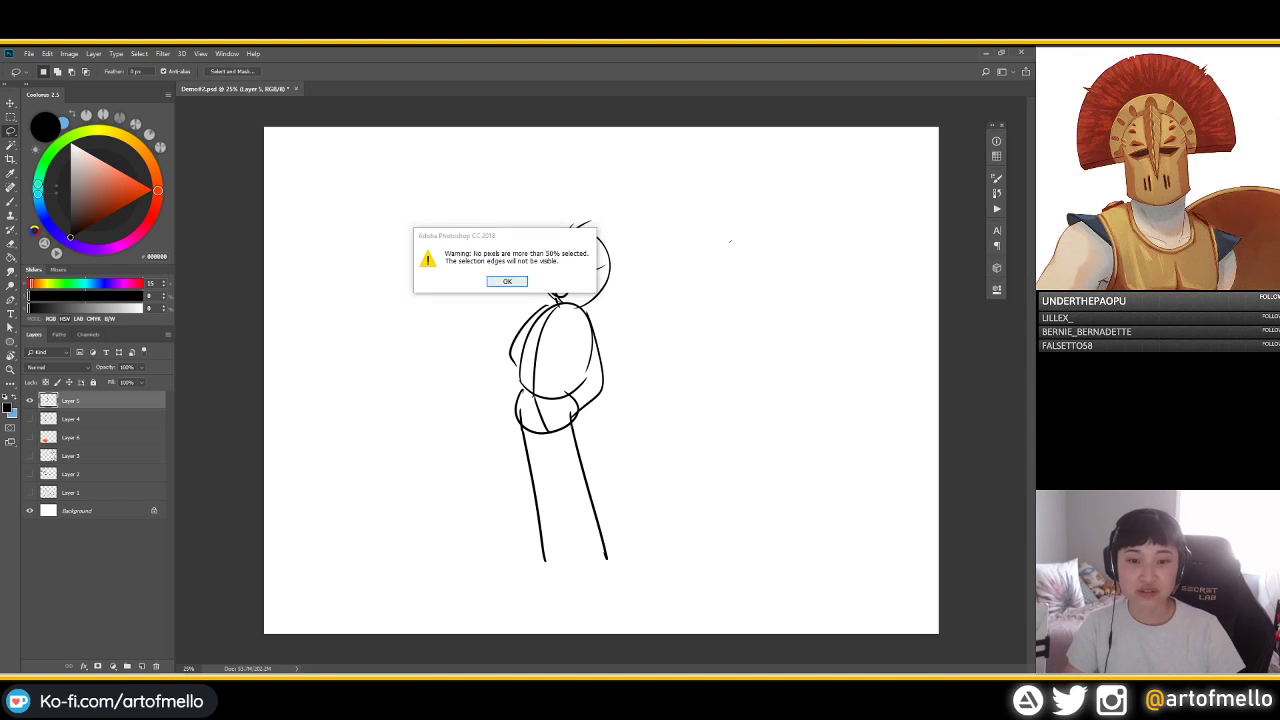
pyautogui.click(507, 281)
pyautogui.moveTo(645, 170); pyautogui.dragTo(598, 221)
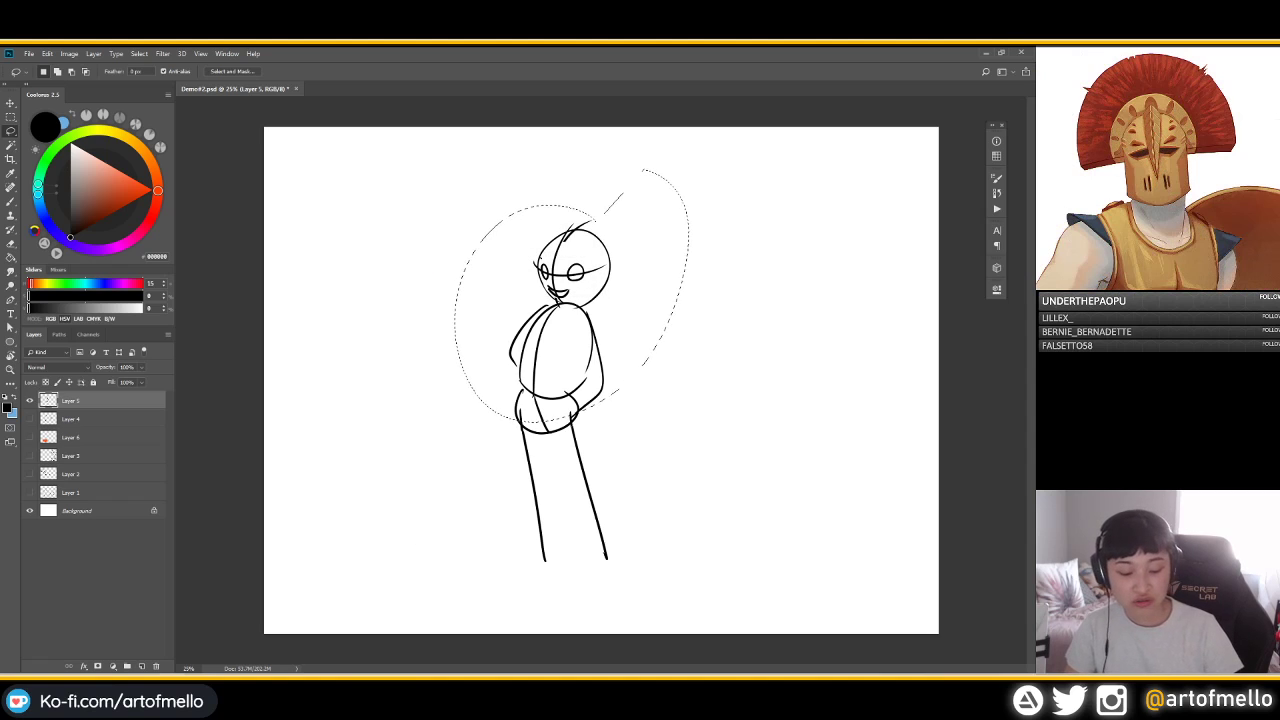
pyautogui.hotkey('ctrl', 'd')
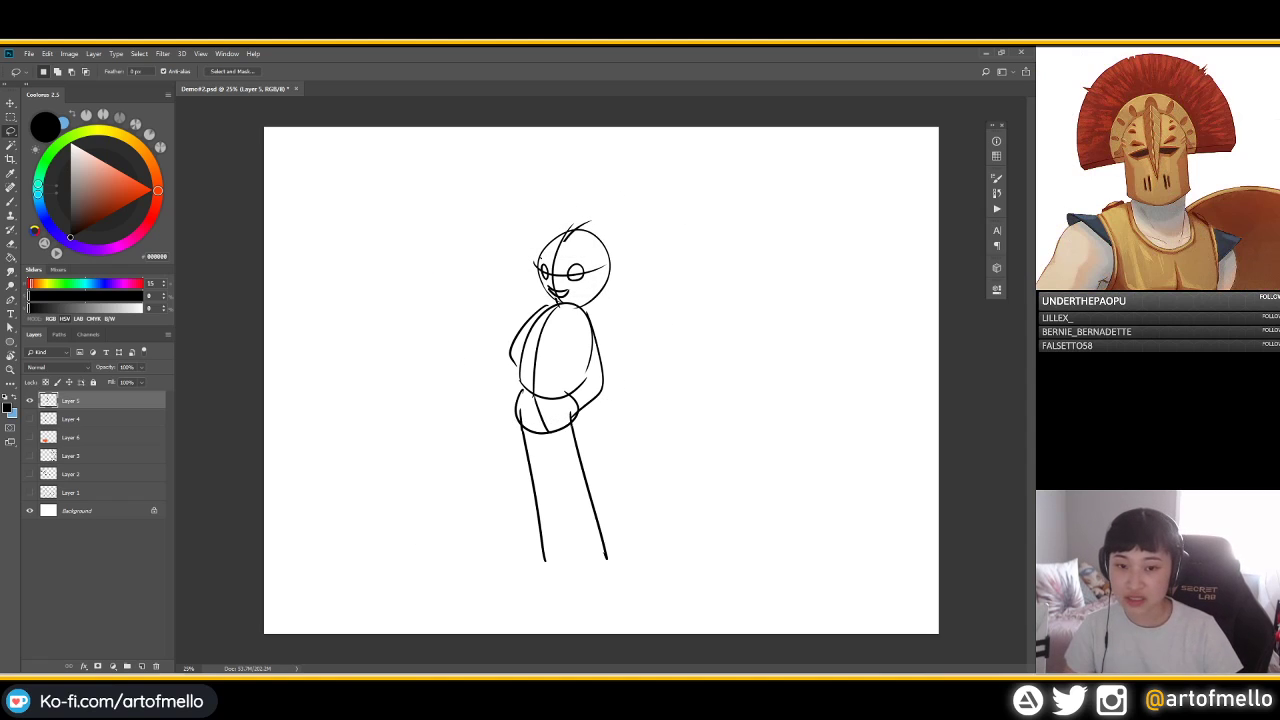
# Paint large black brush strokes across the hidden selection over the upper body, and undo them
pyautogui.press('b')
pyautogui.moveTo(486, 357); pyautogui.dragTo(740, 236)
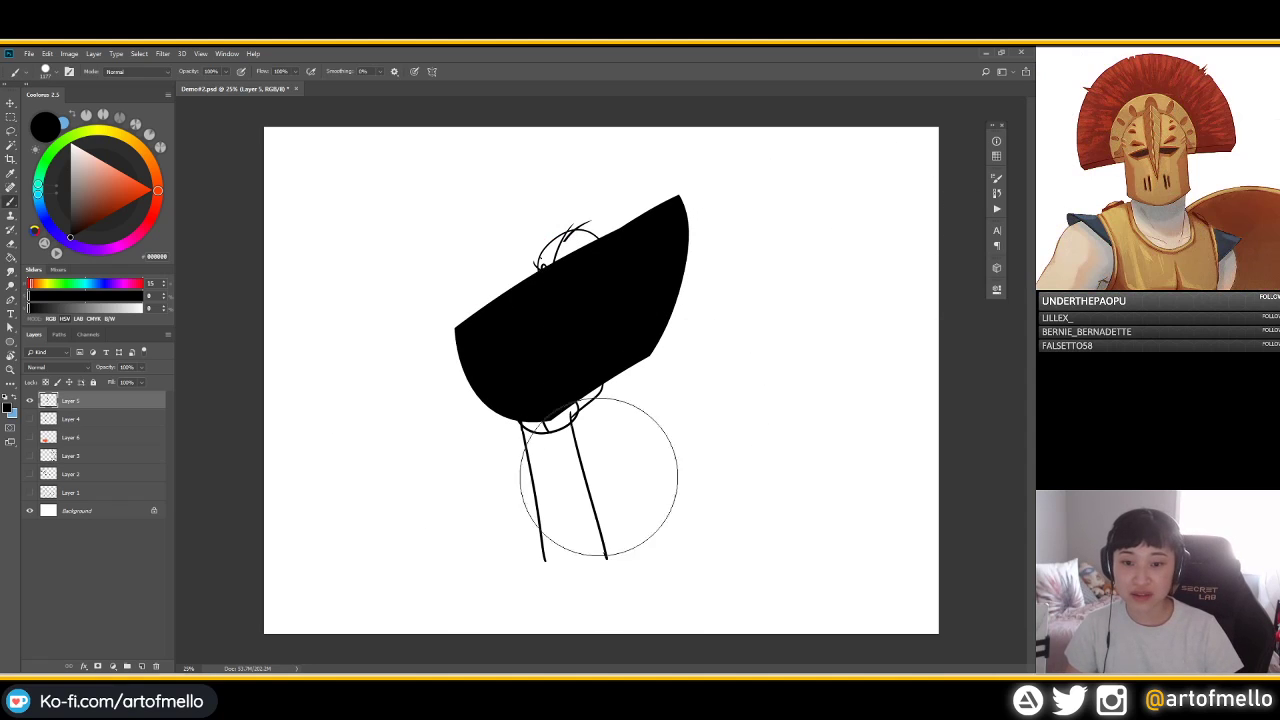
pyautogui.moveTo(600, 477)
pyautogui.mouseDown()
pyautogui.moveTo(751, 188)
pyautogui.moveTo(419, 361)
pyautogui.moveTo(742, 152)
pyautogui.moveTo(416, 321)
pyautogui.moveTo(380, 389)
pyautogui.mouseUp()
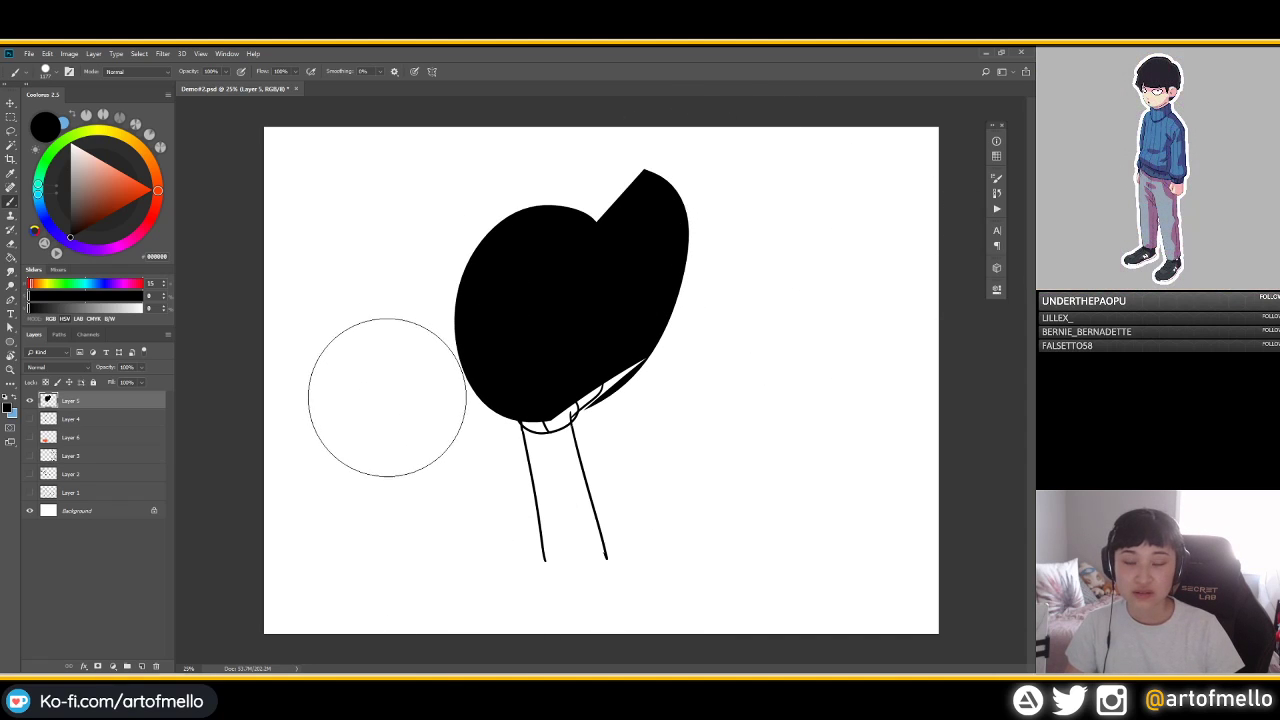
pyautogui.hotkey('ctrl', 'z')
pyautogui.hotkey('ctrl', 'z')
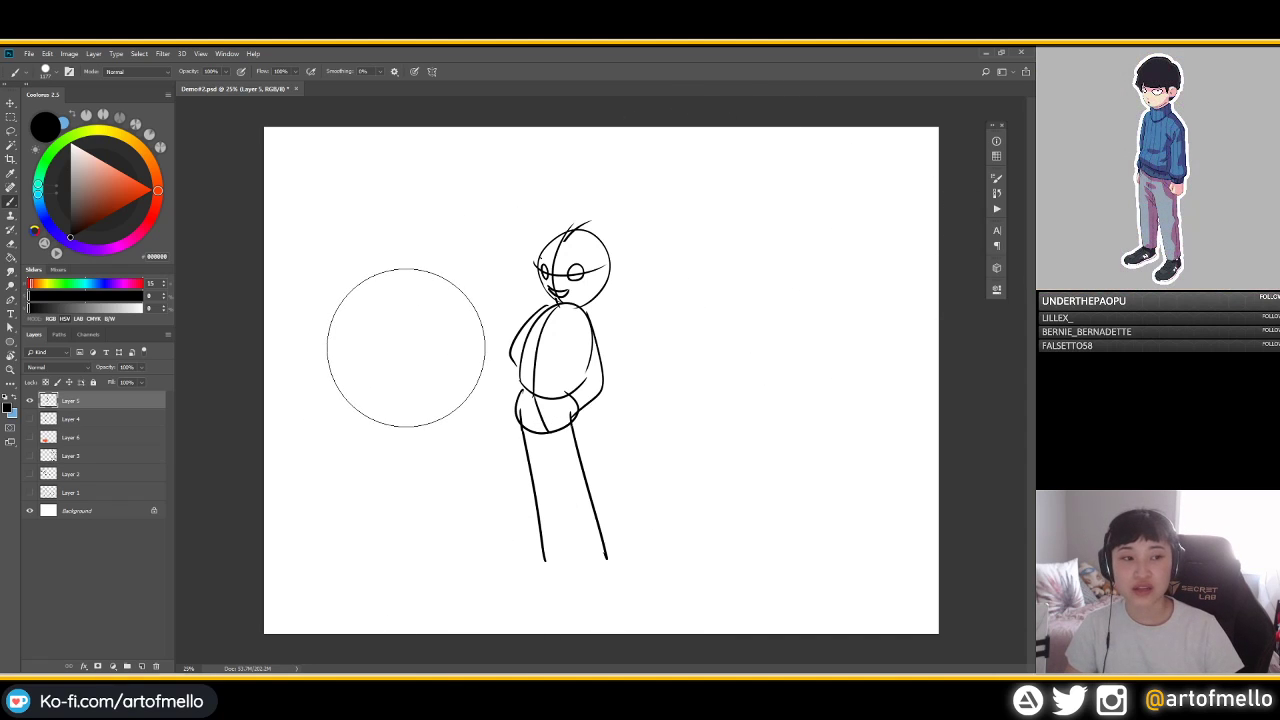
# Colorize the selected upper-body lines purple using Hue/Saturation with Hue 290, Saturation 25 and Lightness +49
pyautogui.hotkey('ctrl', 'u')
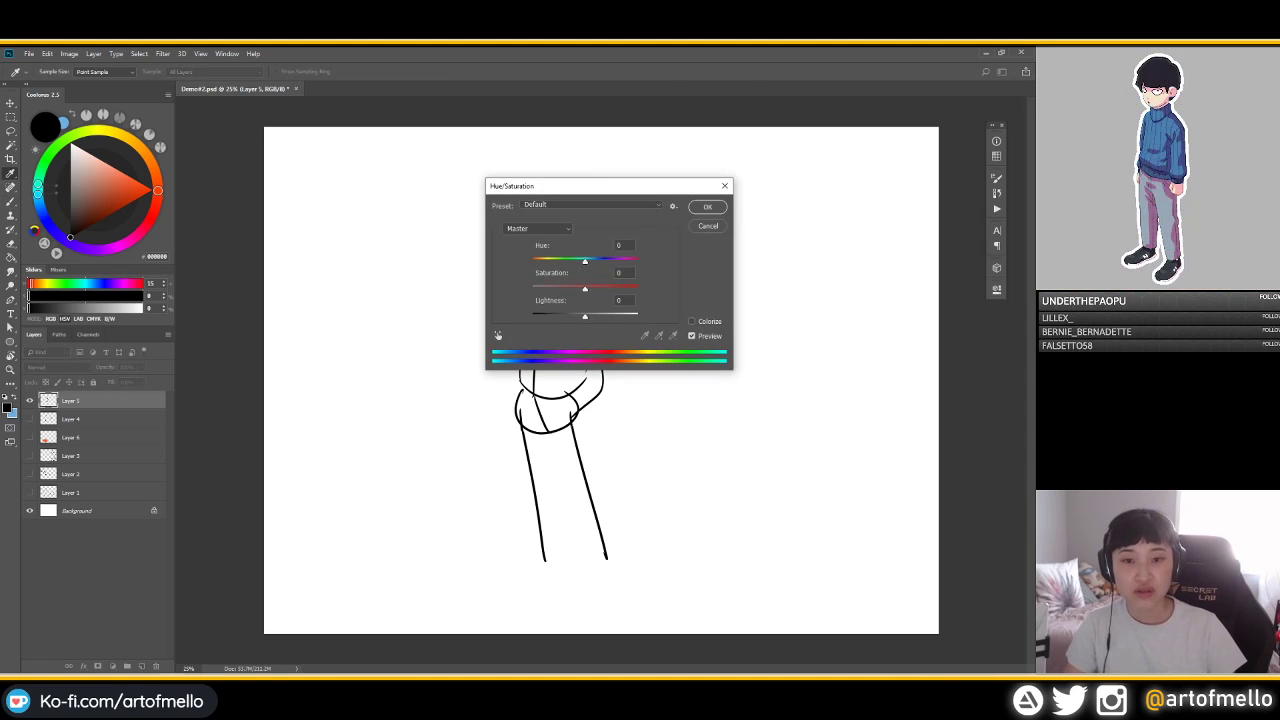
pyautogui.moveTo(560, 186)
pyautogui.mouseDown()
pyautogui.moveTo(308, 174)
pyautogui.moveTo(268, 152)
pyautogui.mouseUp()
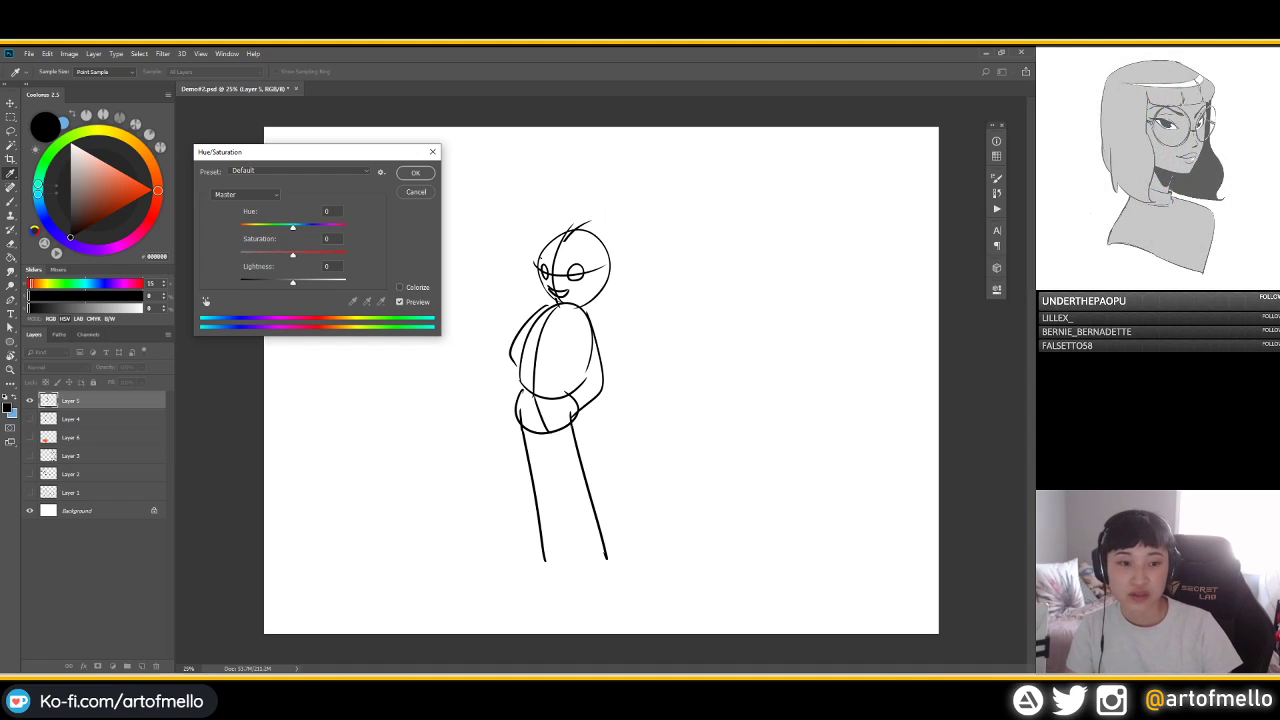
pyautogui.click(400, 287)
pyautogui.moveTo(293, 282); pyautogui.dragTo(319, 282)
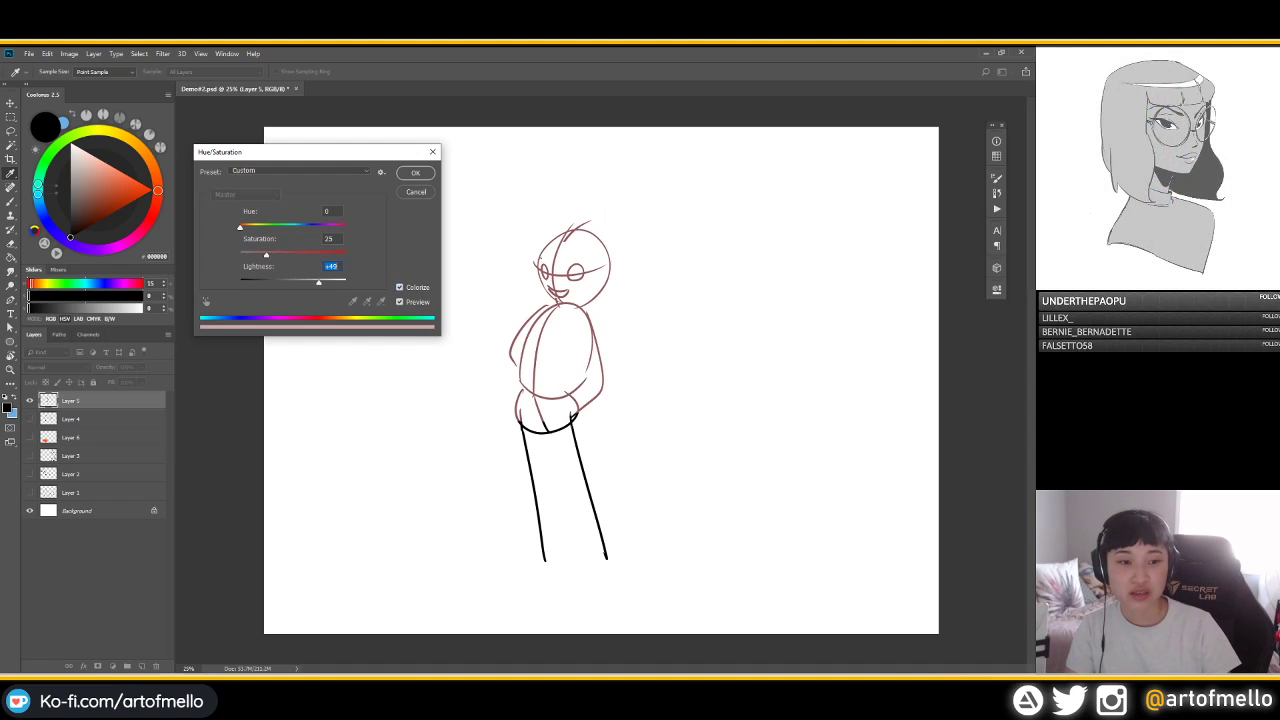
pyautogui.moveTo(239, 227); pyautogui.dragTo(322, 227)
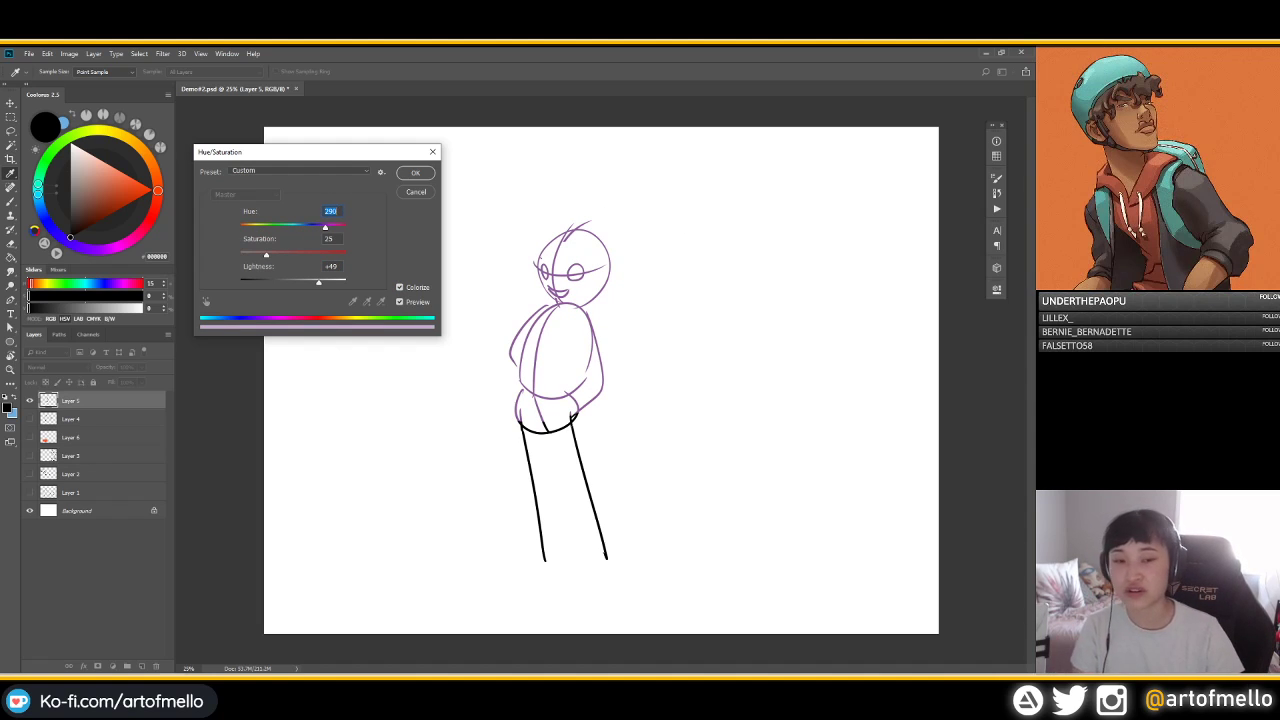
pyautogui.click(415, 172)
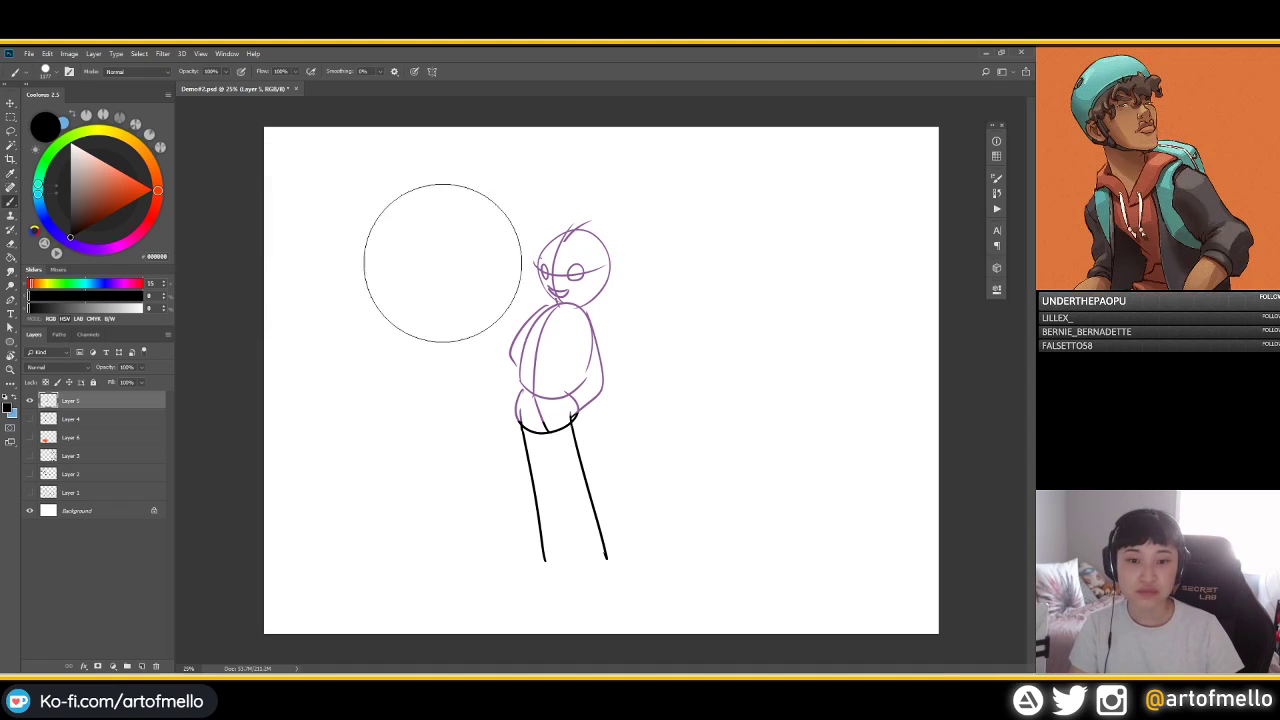
# Replace the hidden selection with a small rectangular marquee beside the figure, and deselect it
pyautogui.press('m')
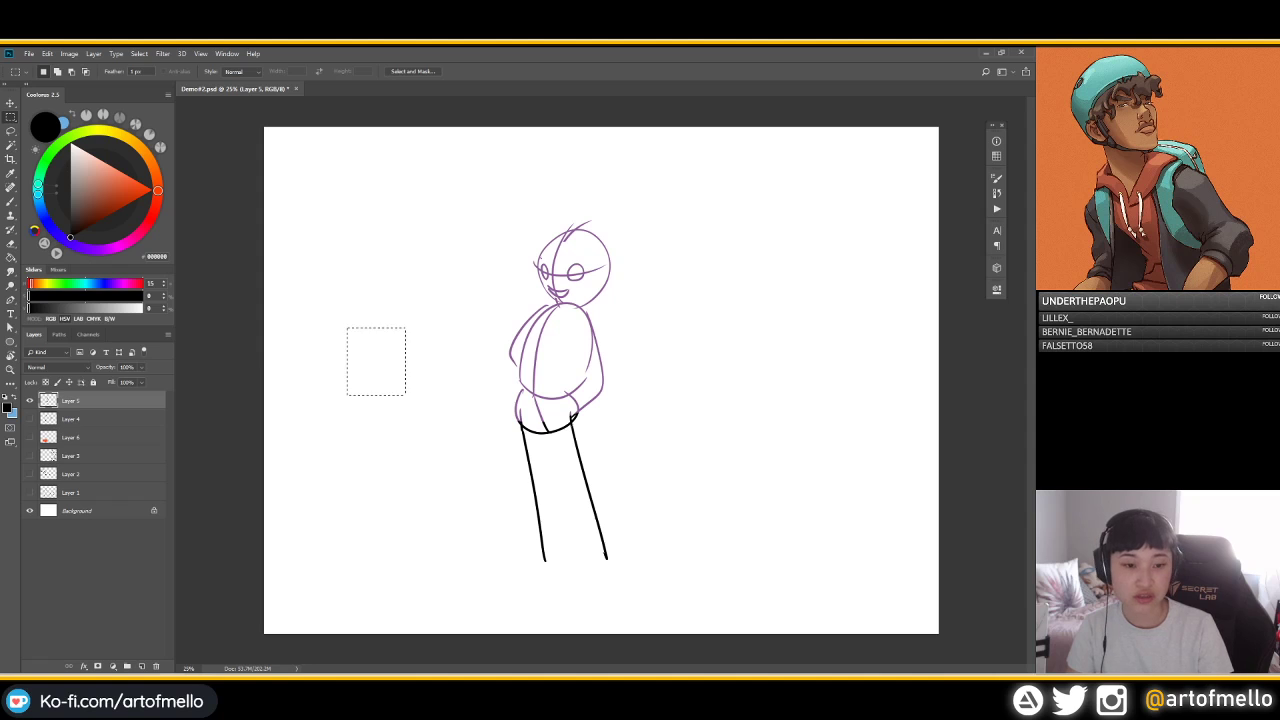
pyautogui.hotkey('ctrl', 'd')
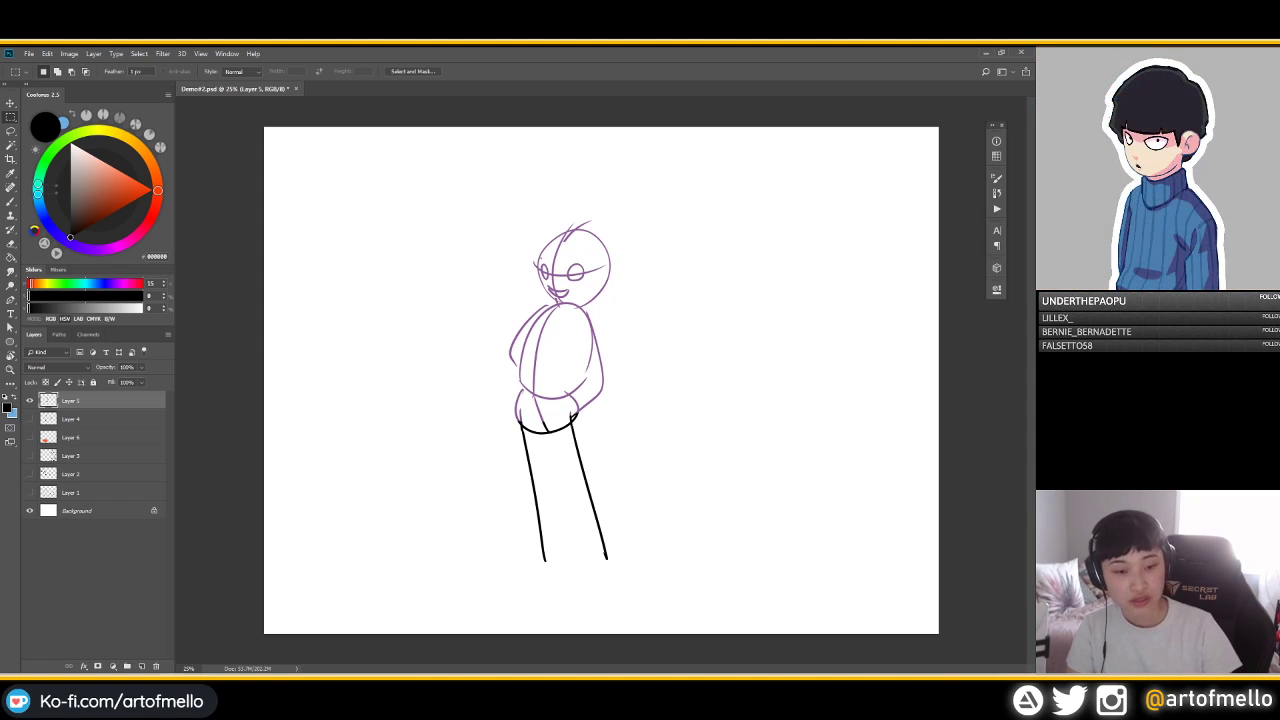
# Hide the figure sketch on Layer 5 and show the hotkey notes on Layer 2 and Layer 3
pyautogui.click(30, 401)
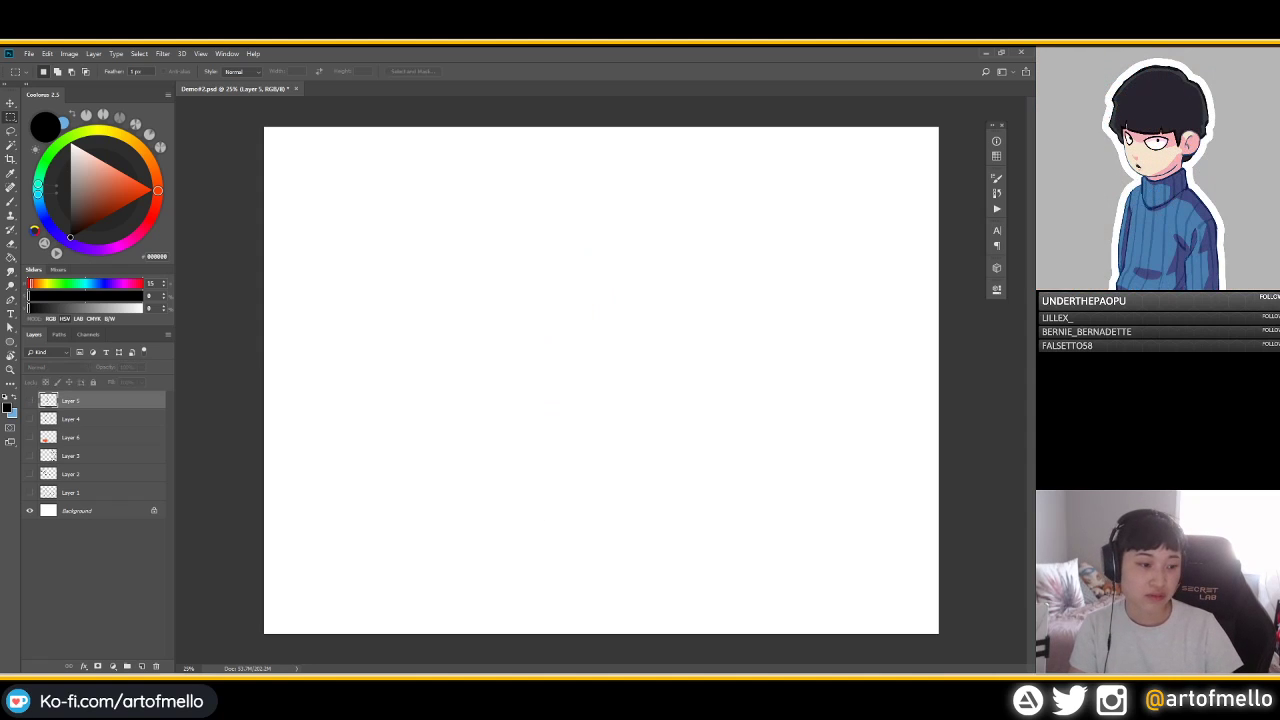
pyautogui.click(30, 474)
pyautogui.click(30, 492)
pyautogui.click(30, 456)
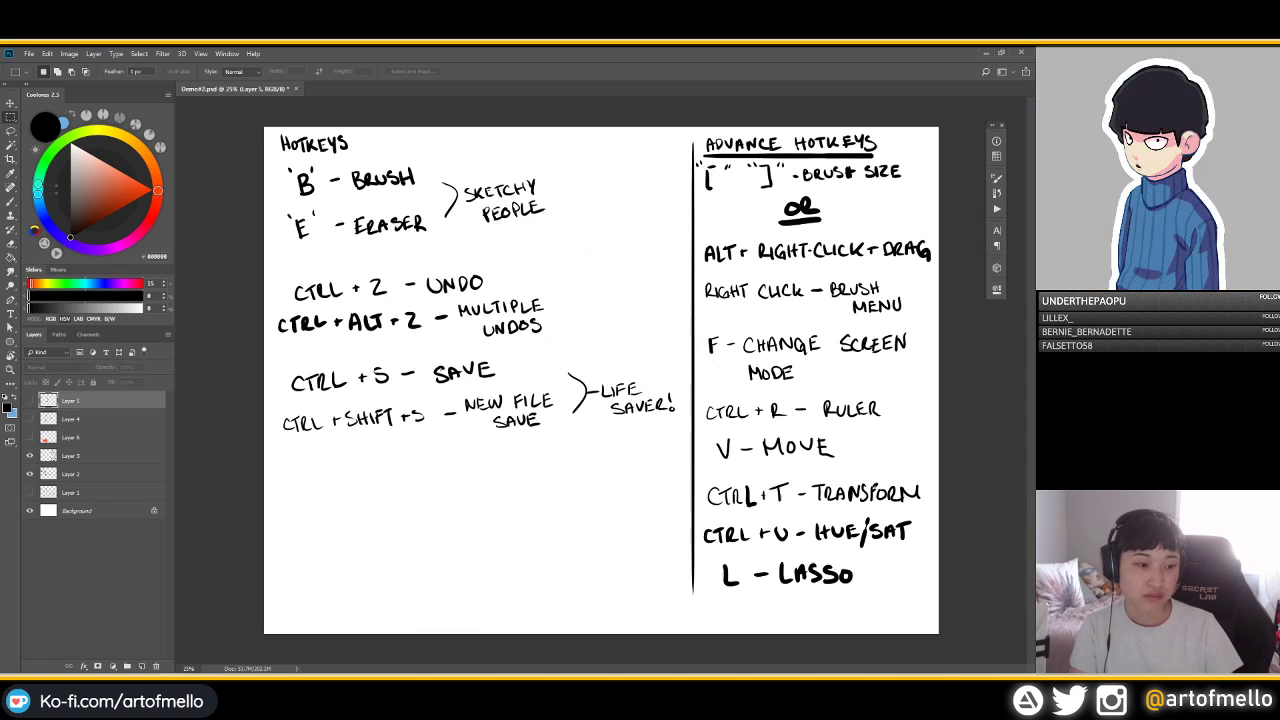
# Ready the brush in black, make the notes layer, Layer 3, active, and undo the stray test stroke
pyautogui.press('b')
pyautogui.moveTo(783, 567)
pyautogui.mouseDown()
pyautogui.moveTo(862, 567)
pyautogui.moveTo(786, 567)
pyautogui.mouseUp()
pyautogui.click(75, 221)
pyautogui.moveTo(75, 221); pyautogui.dragTo(70, 237)
pyautogui.moveTo(808, 588); pyautogui.dragTo(798, 588)
pyautogui.click(50, 456)
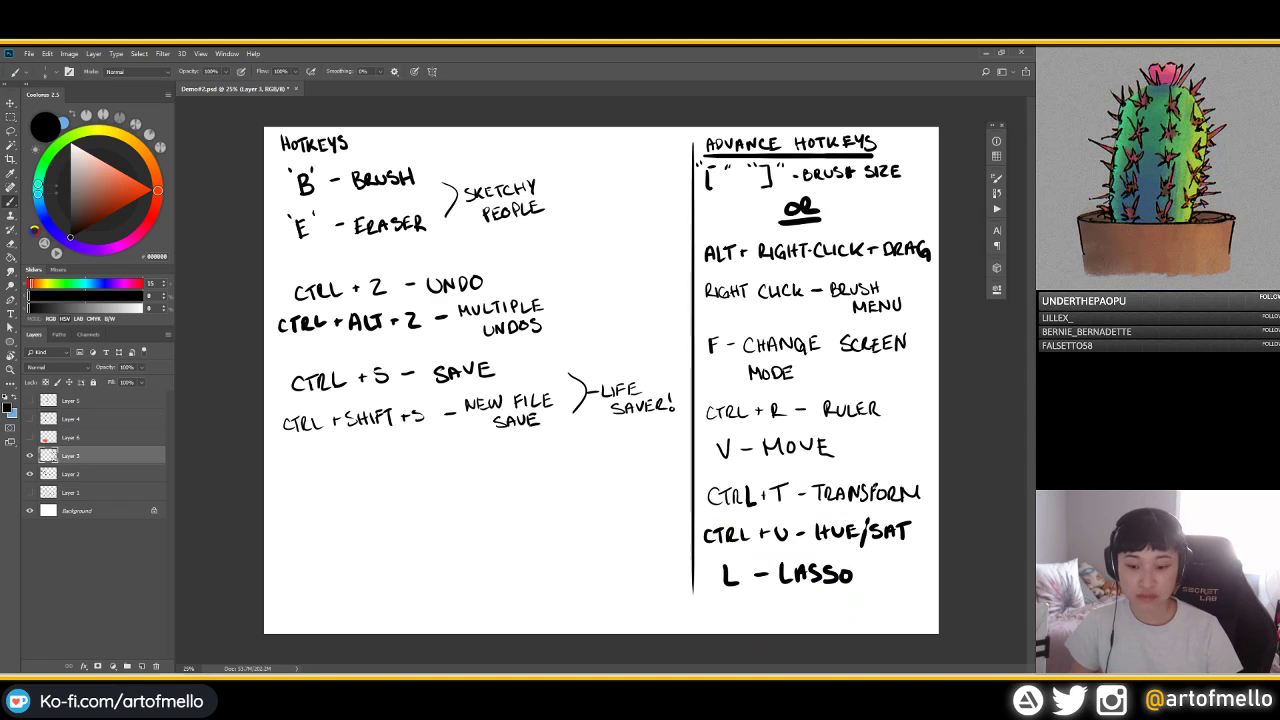
pyautogui.hotkey('ctrl', 'z')
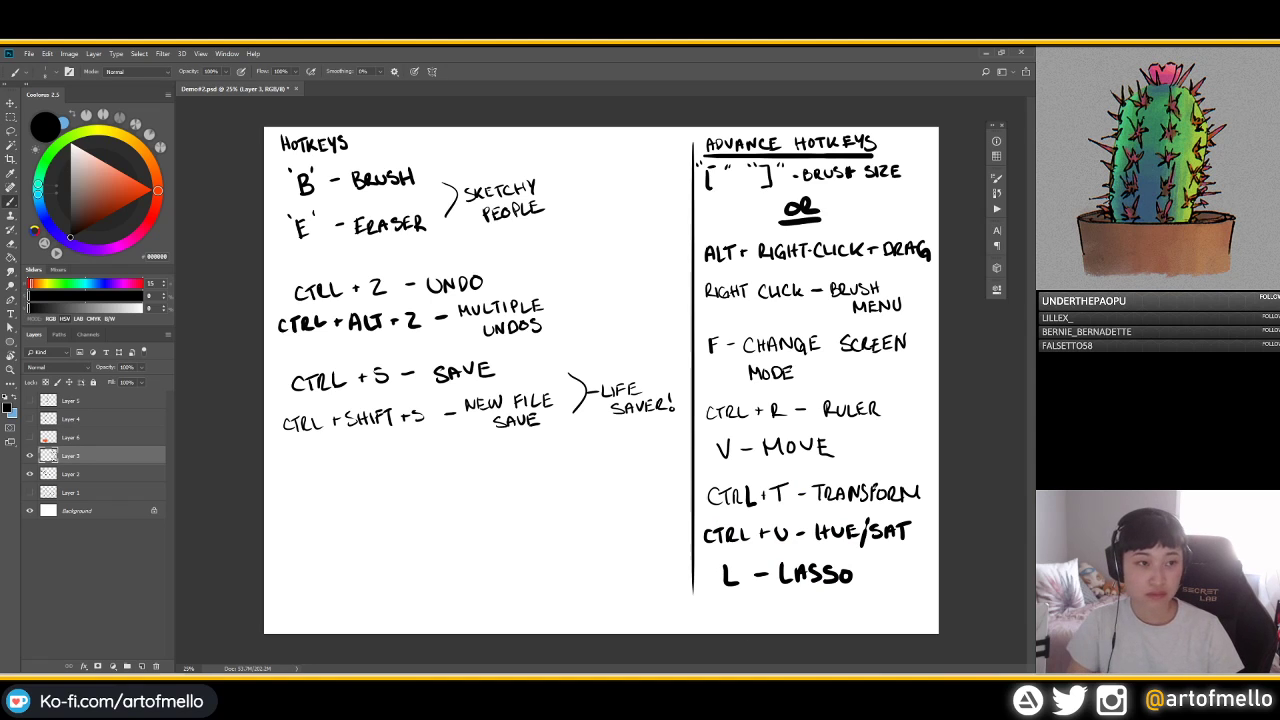
# Pick a brush preset, adjust its size, and letter "M - MARQUEE" below the Lasso entry in the advanced hotkeys column
pyautogui.rightClick(728, 606)
pyautogui.click(655, 390)
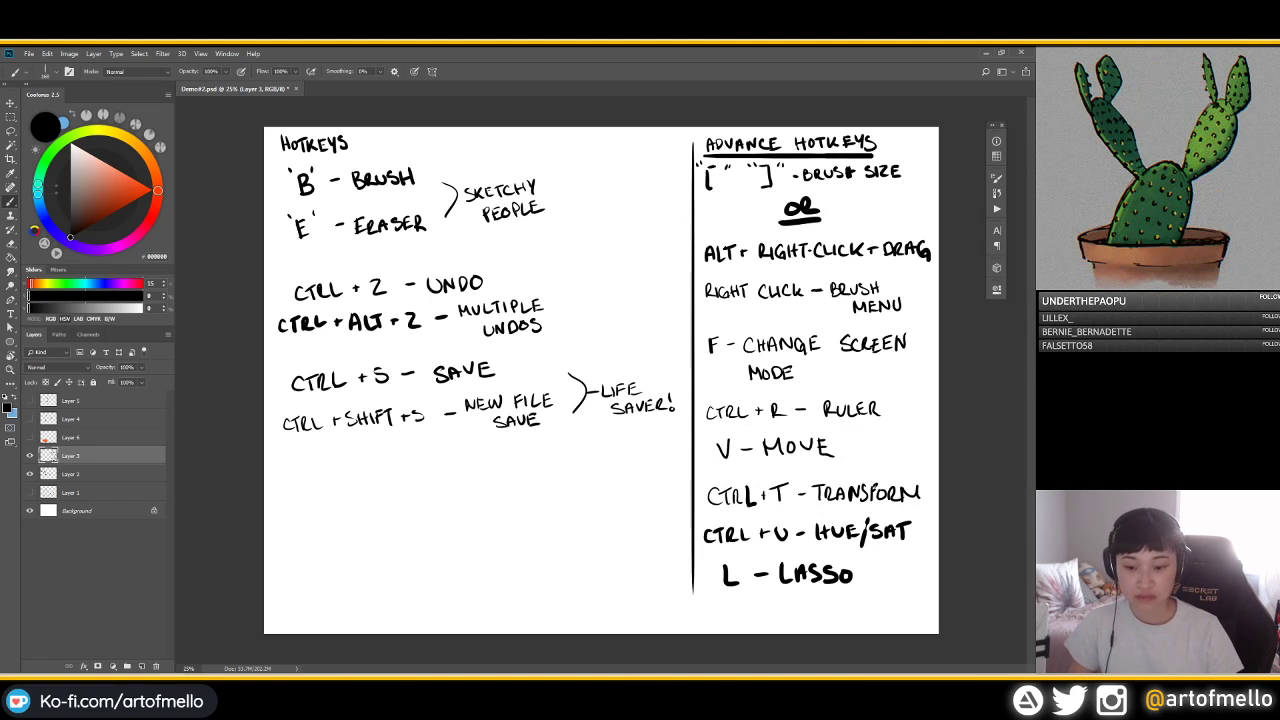
pyautogui.rightClick(622, 430)
pyautogui.click(912, 548)
pyautogui.keyDown('alt'); pyautogui.rightClick(825, 423); pyautogui.keyUp('alt')
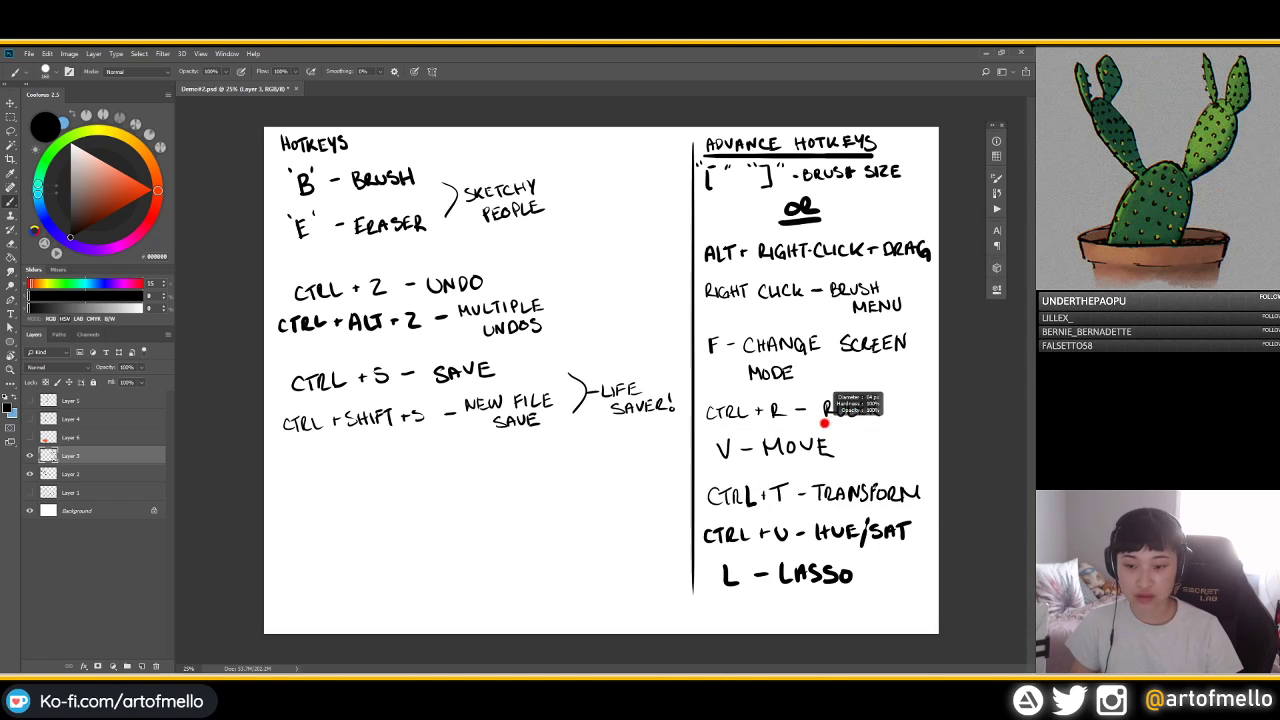
pyautogui.moveTo(709, 601); pyautogui.dragTo(726, 621)
pyautogui.moveTo(737, 609); pyautogui.dragTo(745, 609)
pyautogui.moveTo(759, 602)
pyautogui.mouseDown()
pyautogui.moveTo(756, 621)
pyautogui.moveTo(778, 622)
pyautogui.mouseUp()
pyautogui.moveTo(784, 605); pyautogui.dragTo(790, 621)
pyautogui.moveTo(780, 615)
pyautogui.mouseDown()
pyautogui.moveTo(810, 621)
pyautogui.moveTo(817, 604)
pyautogui.moveTo(830, 621)
pyautogui.moveTo(864, 606)
pyautogui.mouseUp()
pyautogui.moveTo(856, 620); pyautogui.dragTo(874, 618)
pyautogui.moveTo(874, 600); pyautogui.dragTo(892, 618)
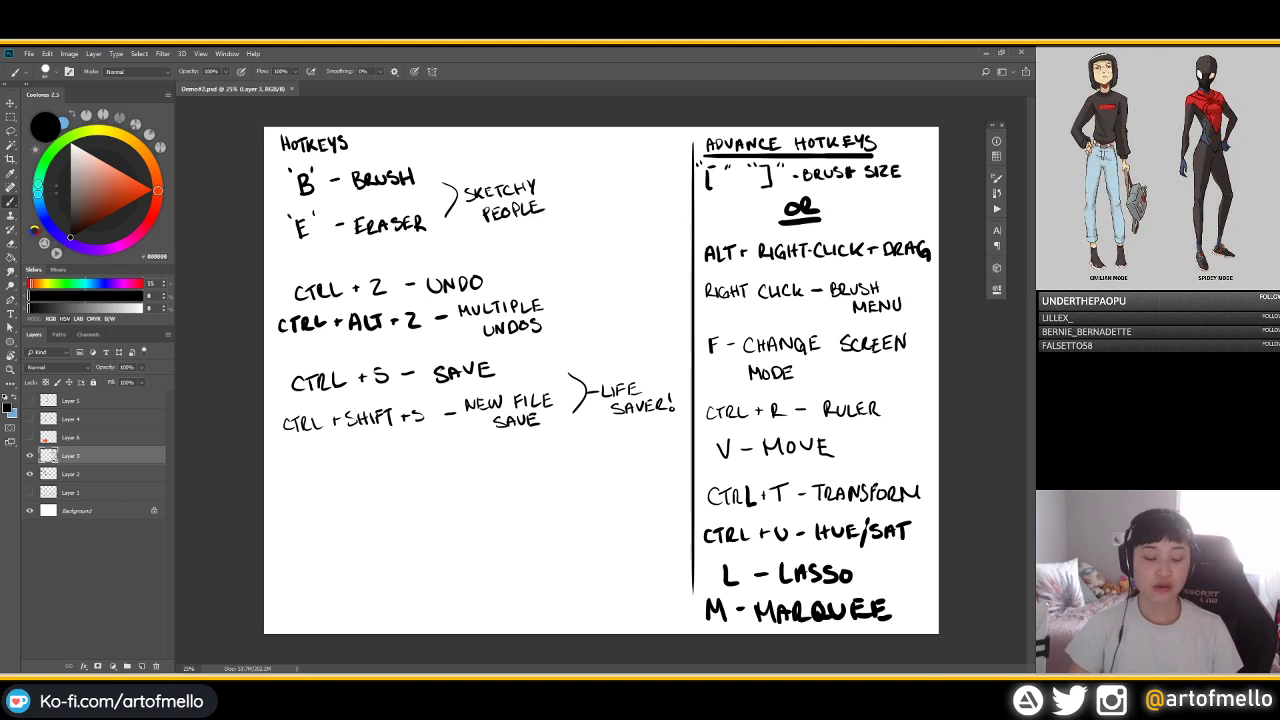
# Hide the notes on Layer 2 and Layer 3 and add a new blank layer above Layer 3
pyautogui.press('m')
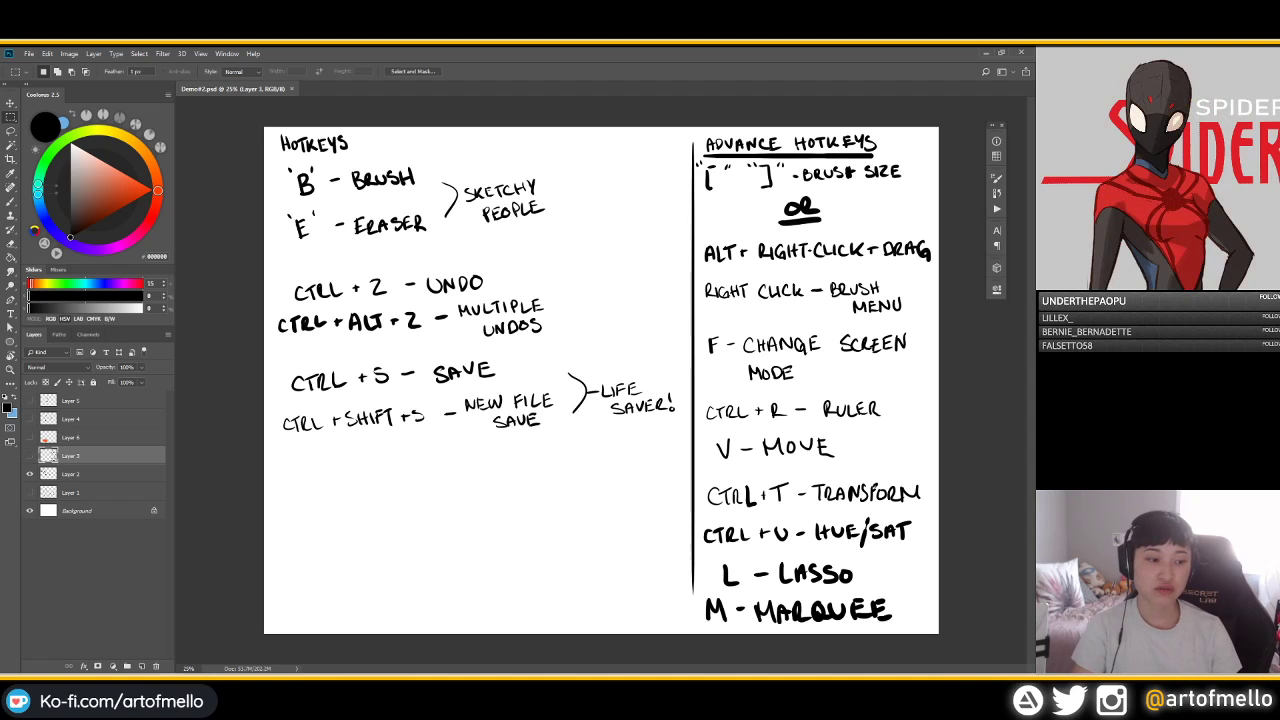
pyautogui.moveTo(30, 456); pyautogui.dragTo(30, 474)
pyautogui.click(141, 666)
# Letter the heading "SPECIAL HOTKEYS" near the canvas's upper-left corner with the brush and underline it
pyautogui.press('b')
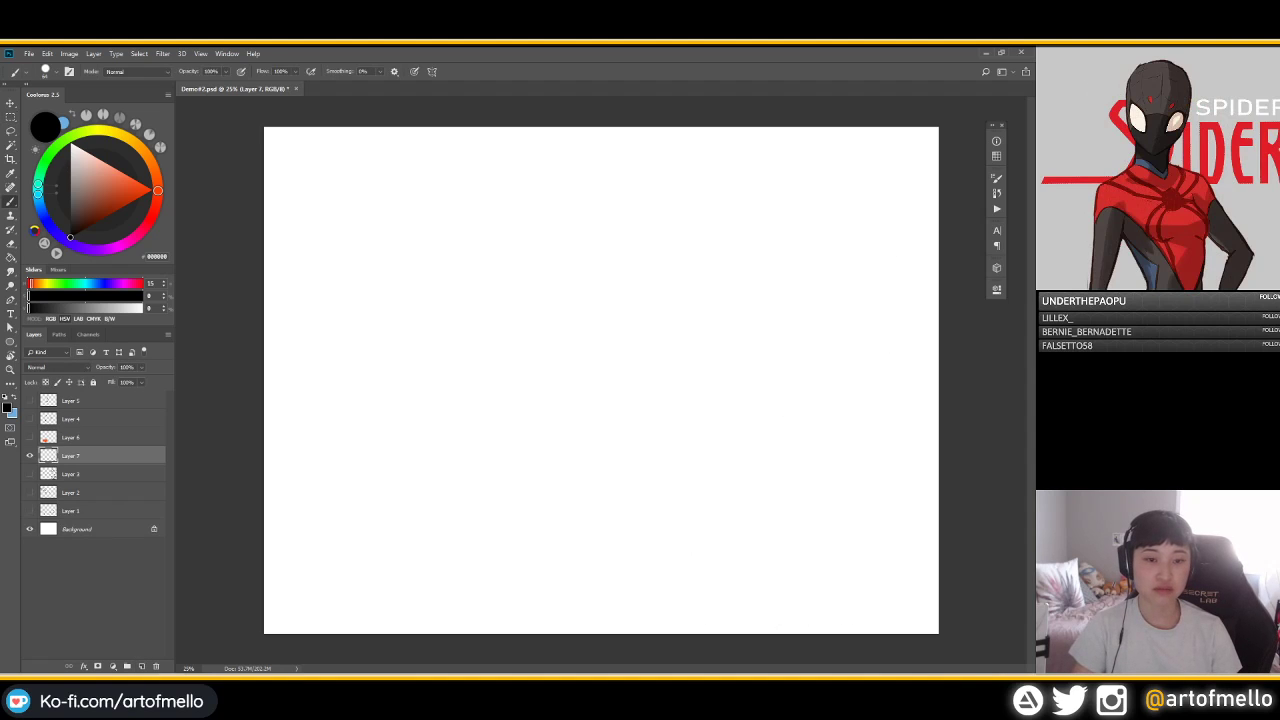
pyautogui.moveTo(356, 179)
pyautogui.mouseDown()
pyautogui.moveTo(333, 195)
pyautogui.moveTo(391, 190)
pyautogui.mouseUp()
pyautogui.moveTo(396, 175)
pyautogui.mouseDown()
pyautogui.moveTo(396, 191)
pyautogui.moveTo(415, 183)
pyautogui.mouseUp()
pyautogui.moveTo(421, 171); pyautogui.dragTo(476, 187)
pyautogui.moveTo(481, 172)
pyautogui.mouseDown()
pyautogui.moveTo(497, 170)
pyautogui.moveTo(489, 190)
pyautogui.mouseUp()
pyautogui.moveTo(497, 172); pyautogui.dragTo(536, 180)
pyautogui.moveTo(542, 168); pyautogui.dragTo(544, 189)
pyautogui.moveTo(330, 207); pyautogui.dragTo(440, 207)
pyautogui.moveTo(440, 207); pyautogui.dragTo(584, 206)
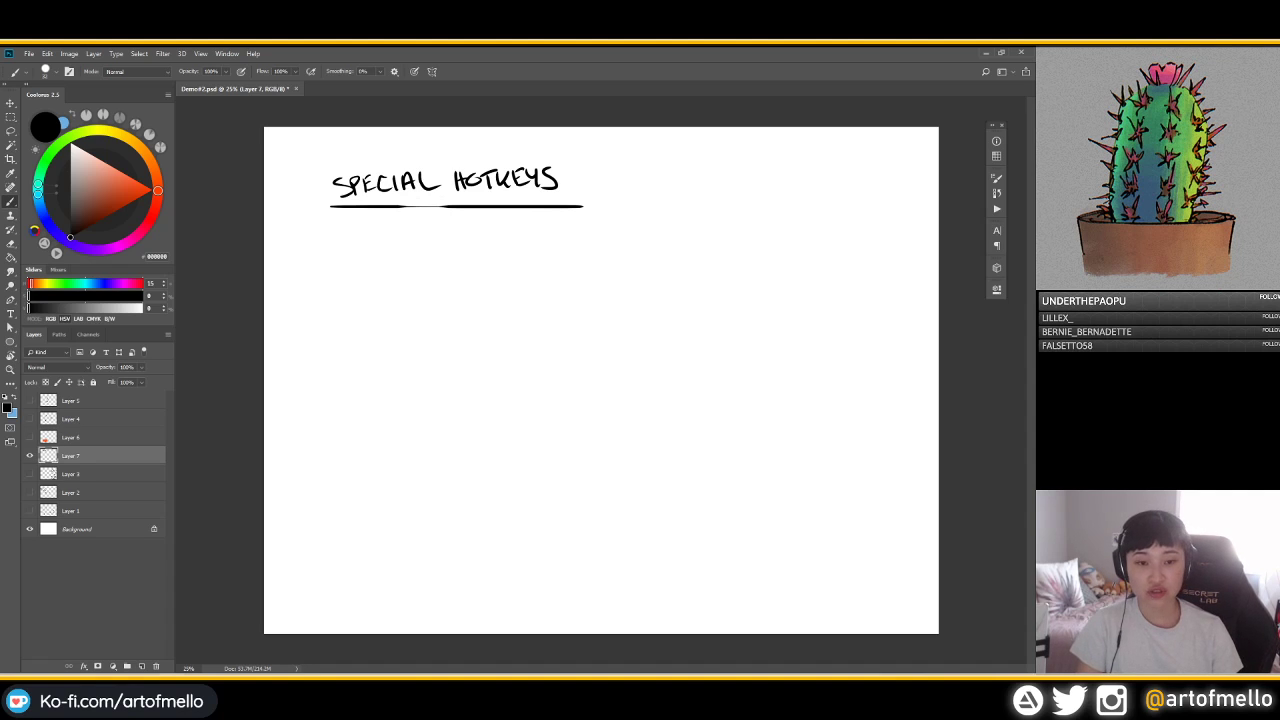
# Try straight horizontal, vertical and diagonal brush lines across the blank canvas, and undo them
pyautogui.moveTo(377, 317); pyautogui.dragTo(700, 317)
pyautogui.hotkey('ctrl', 'z')
pyautogui.moveTo(422, 295); pyautogui.dragTo(768, 295)
pyautogui.moveTo(639, 187); pyautogui.dragTo(639, 450)
pyautogui.hotkey('ctrl', 'z')
pyautogui.hotkey('ctrl', 'z')
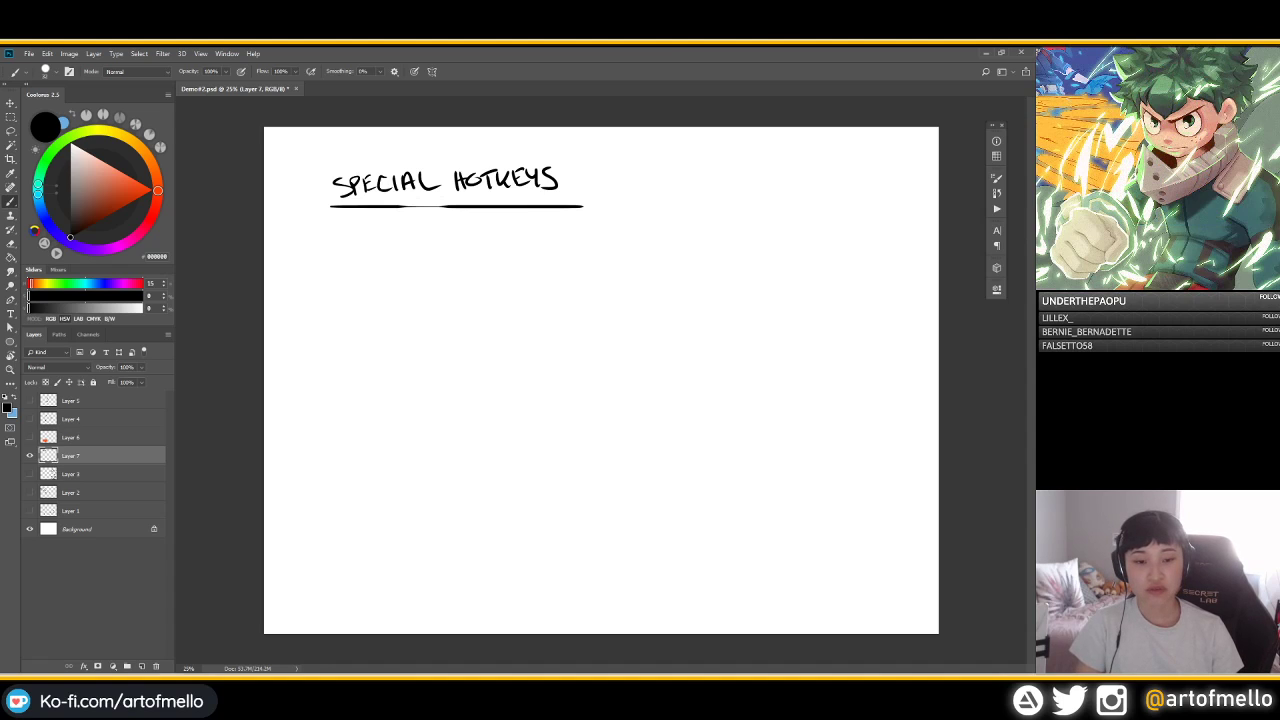
pyautogui.keyDown('shift'); pyautogui.click(725, 206); pyautogui.keyUp('shift')
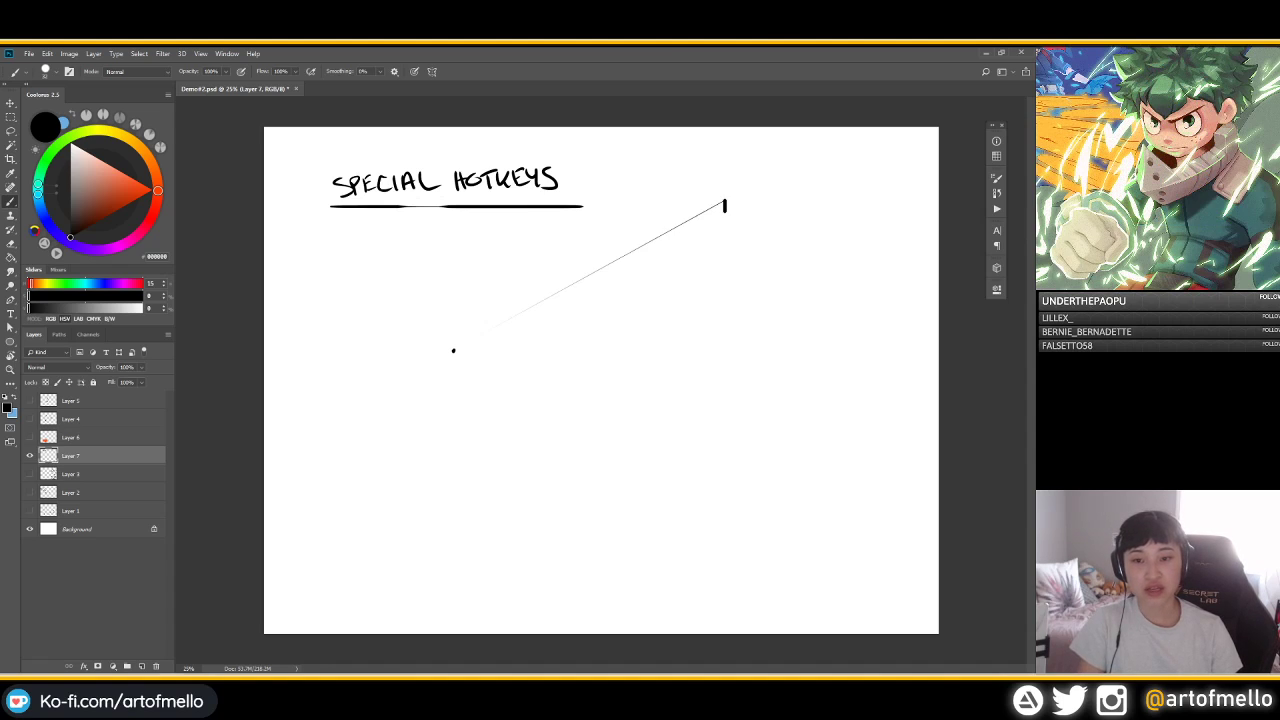
pyautogui.hotkey('ctrl', 'z')
pyautogui.hotkey('ctrl', 'z')
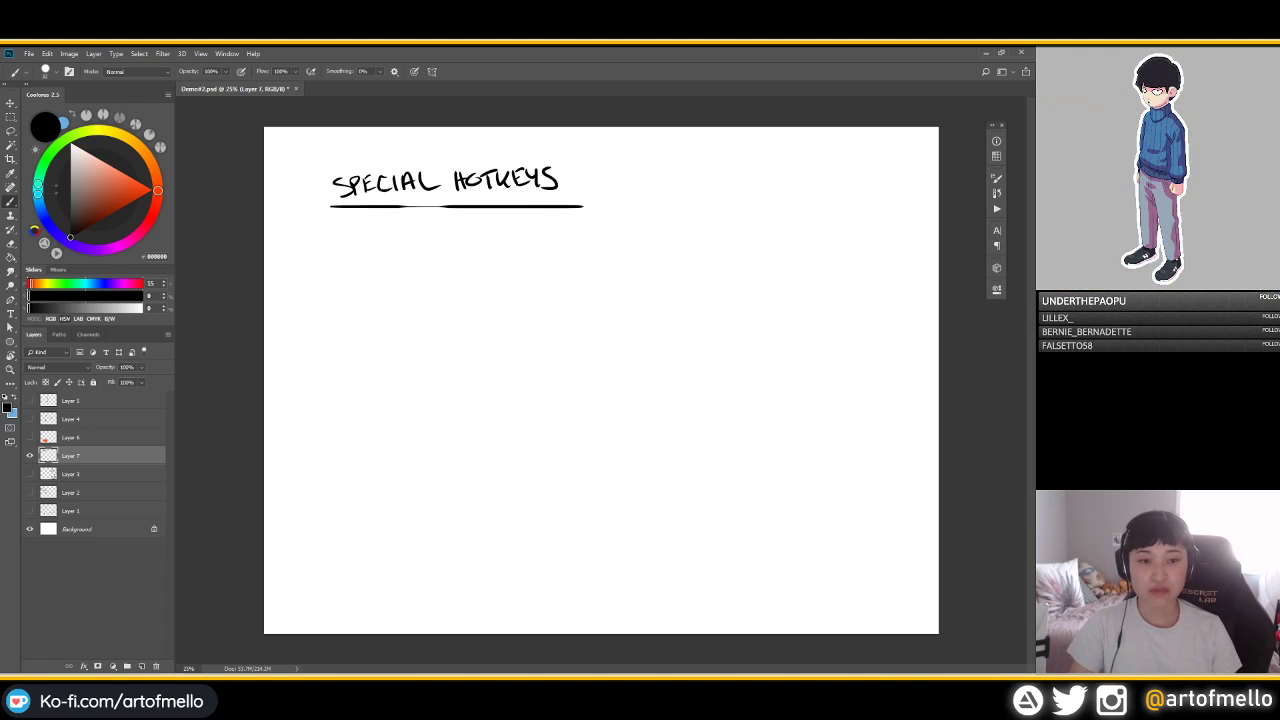
# Letter "CTRL + H - FLIP IMAGE HORIZONTAL" as the first entry below the heading
pyautogui.moveTo(397, 238)
pyautogui.mouseDown()
pyautogui.moveTo(397, 249)
pyautogui.moveTo(448, 245)
pyautogui.mouseUp()
pyautogui.moveTo(464, 236); pyautogui.dragTo(476, 241)
pyautogui.moveTo(476, 234)
pyautogui.mouseDown()
pyautogui.moveTo(476, 247)
pyautogui.moveTo(549, 247)
pyautogui.mouseUp()
pyautogui.moveTo(550, 231); pyautogui.dragTo(582, 244)
pyautogui.moveTo(590, 242); pyautogui.dragTo(606, 241)
pyautogui.moveTo(607, 242); pyautogui.dragTo(615, 238)
pyautogui.moveTo(626, 230); pyautogui.dragTo(651, 238)
pyautogui.moveTo(535, 258); pyautogui.dragTo(543, 270)
pyautogui.moveTo(536, 264); pyautogui.dragTo(551, 267)
pyautogui.moveTo(560, 269); pyautogui.dragTo(569, 268)
pyautogui.moveTo(574, 256)
pyautogui.mouseDown()
pyautogui.moveTo(574, 267)
pyautogui.moveTo(616, 256)
pyautogui.mouseUp()
pyautogui.moveTo(617, 258)
pyautogui.mouseDown()
pyautogui.moveTo(628, 256)
pyautogui.moveTo(622, 266)
pyautogui.mouseUp()
pyautogui.moveTo(631, 266); pyautogui.dragTo(665, 267)
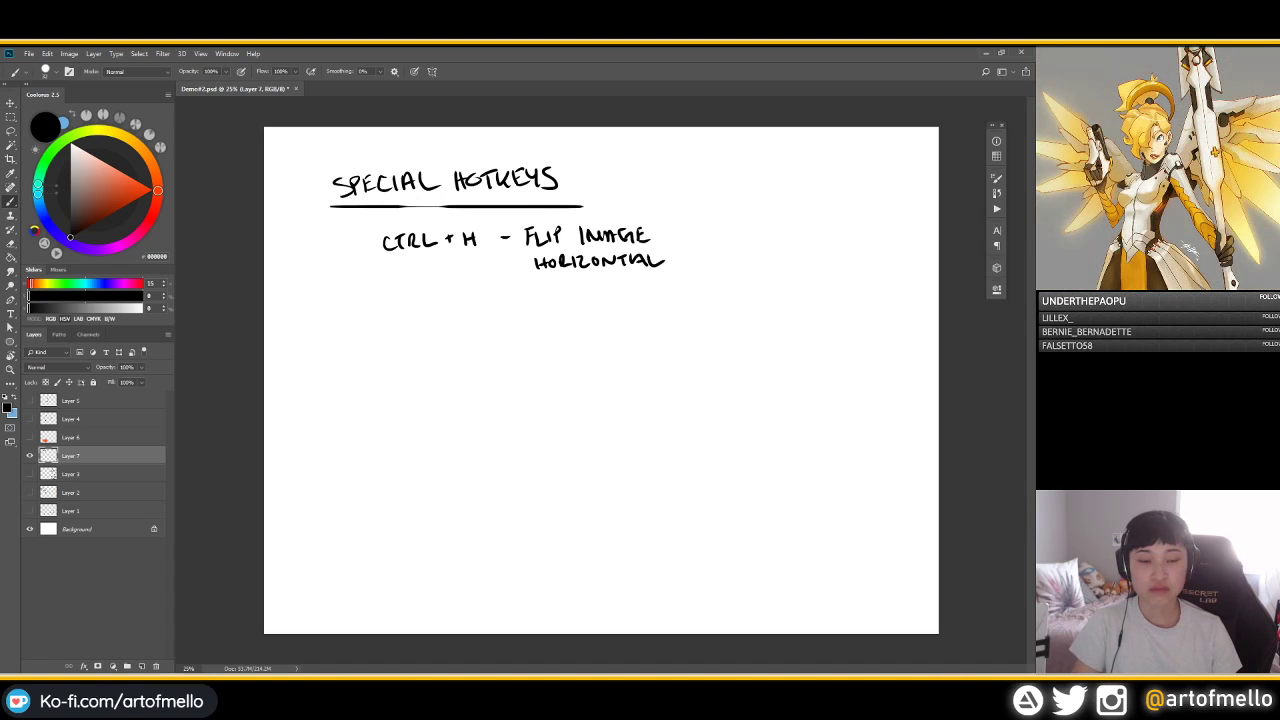
# Letter "CTRL + Y - FLIP CANVAS HORIZONTAL" below the Flip Image entry, undoing the misdrawn stroke
pyautogui.moveTo(396, 304)
pyautogui.mouseDown()
pyautogui.moveTo(397, 319)
pyautogui.moveTo(429, 306)
pyautogui.mouseUp()
pyautogui.moveTo(436, 294)
pyautogui.mouseDown()
pyautogui.moveTo(431, 318)
pyautogui.moveTo(426, 306)
pyautogui.moveTo(441, 315)
pyautogui.moveTo(482, 289)
pyautogui.moveTo(478, 321)
pyautogui.moveTo(535, 310)
pyautogui.moveTo(543, 294)
pyautogui.mouseUp()
pyautogui.press('e')
pyautogui.press('b')
pyautogui.moveTo(534, 303)
pyautogui.mouseDown()
pyautogui.moveTo(618, 308)
pyautogui.moveTo(652, 290)
pyautogui.mouseUp()
pyautogui.moveTo(659, 291); pyautogui.dragTo(671, 303)
pyautogui.moveTo(563, 318); pyautogui.dragTo(561, 332)
pyautogui.moveTo(554, 326); pyautogui.dragTo(572, 320)
pyautogui.moveTo(579, 318); pyautogui.dragTo(588, 329)
pyautogui.moveTo(592, 318)
pyautogui.mouseDown()
pyautogui.moveTo(610, 329)
pyautogui.moveTo(651, 316)
pyautogui.mouseUp()
pyautogui.hotkey('ctrl', 'z')
pyautogui.moveTo(645, 317)
pyautogui.mouseDown()
pyautogui.moveTo(646, 329)
pyautogui.moveTo(664, 319)
pyautogui.mouseUp()
pyautogui.moveTo(672, 312); pyautogui.dragTo(687, 325)
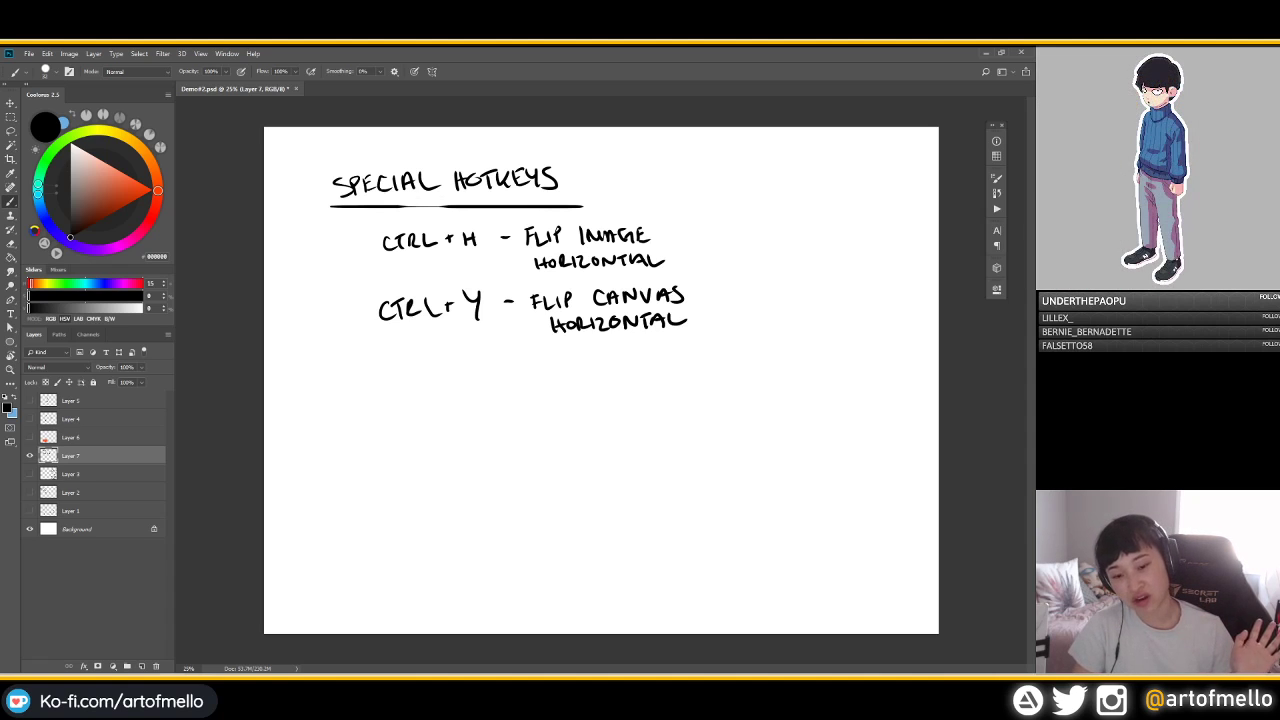
# Letter "CTRL + K - "EXTRA" HIDE SELECTION DOTS" as the third entry in the special hotkeys list
pyautogui.moveTo(395, 370); pyautogui.dragTo(407, 384)
pyautogui.moveTo(415, 381)
pyautogui.mouseDown()
pyautogui.moveTo(421, 367)
pyautogui.moveTo(467, 378)
pyautogui.mouseUp()
pyautogui.moveTo(481, 361)
pyautogui.mouseDown()
pyautogui.moveTo(469, 370)
pyautogui.moveTo(484, 377)
pyautogui.mouseUp()
pyautogui.moveTo(503, 366); pyautogui.dragTo(548, 374)
pyautogui.moveTo(548, 359); pyautogui.dragTo(559, 358)
pyautogui.moveTo(549, 366); pyautogui.dragTo(561, 372)
pyautogui.moveTo(573, 359)
pyautogui.mouseDown()
pyautogui.moveTo(566, 367)
pyautogui.moveTo(583, 370)
pyautogui.mouseUp()
pyautogui.moveTo(591, 356); pyautogui.dragTo(591, 369)
pyautogui.moveTo(590, 355); pyautogui.dragTo(603, 370)
pyautogui.moveTo(611, 356); pyautogui.dragTo(606, 370)
pyautogui.moveTo(611, 356); pyautogui.dragTo(631, 364)
pyautogui.moveTo(551, 390); pyautogui.dragTo(551, 403)
pyautogui.moveTo(562, 389); pyautogui.dragTo(578, 403)
pyautogui.moveTo(578, 389); pyautogui.dragTo(677, 397)
pyautogui.moveTo(669, 386)
pyautogui.mouseDown()
pyautogui.moveTo(690, 396)
pyautogui.moveTo(738, 380)
pyautogui.moveTo(754, 398)
pyautogui.moveTo(785, 396)
pyautogui.mouseUp()
pyautogui.moveTo(800, 380); pyautogui.dragTo(788, 396)
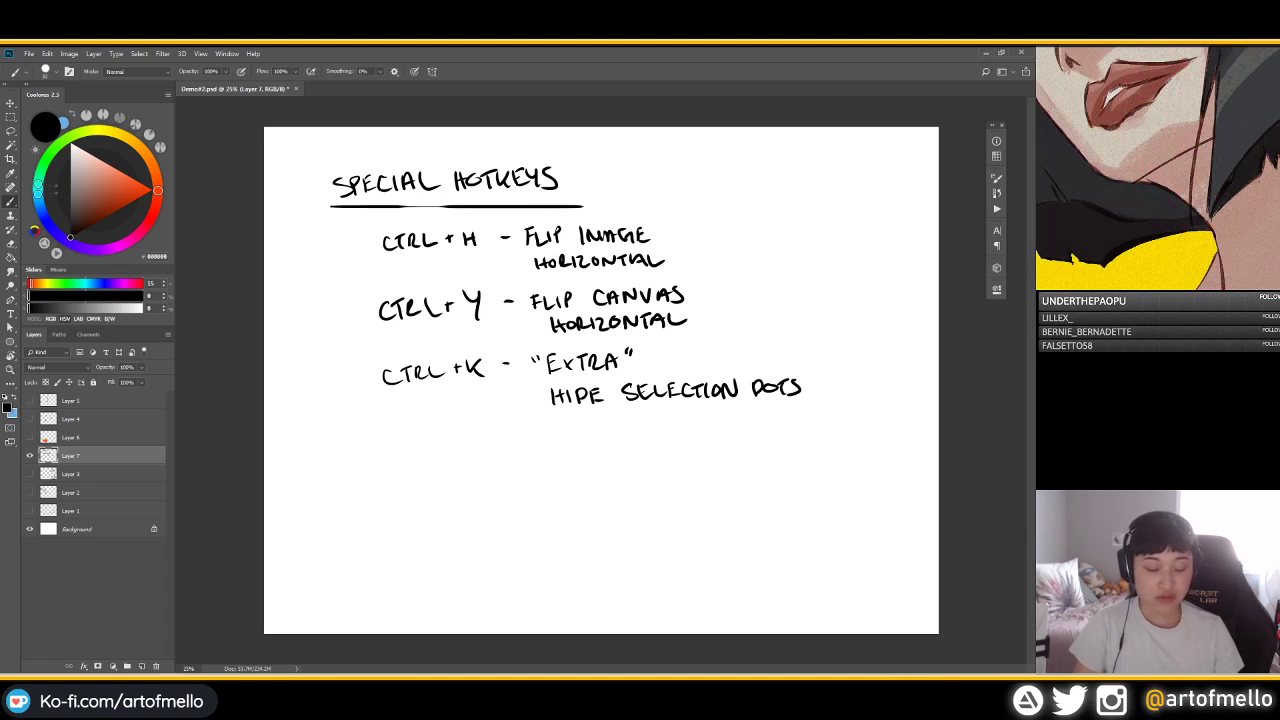
# Lasso a large oval area below the notes, expand the selection by 2 pixels, and repeat the expansion
pyautogui.press('l')
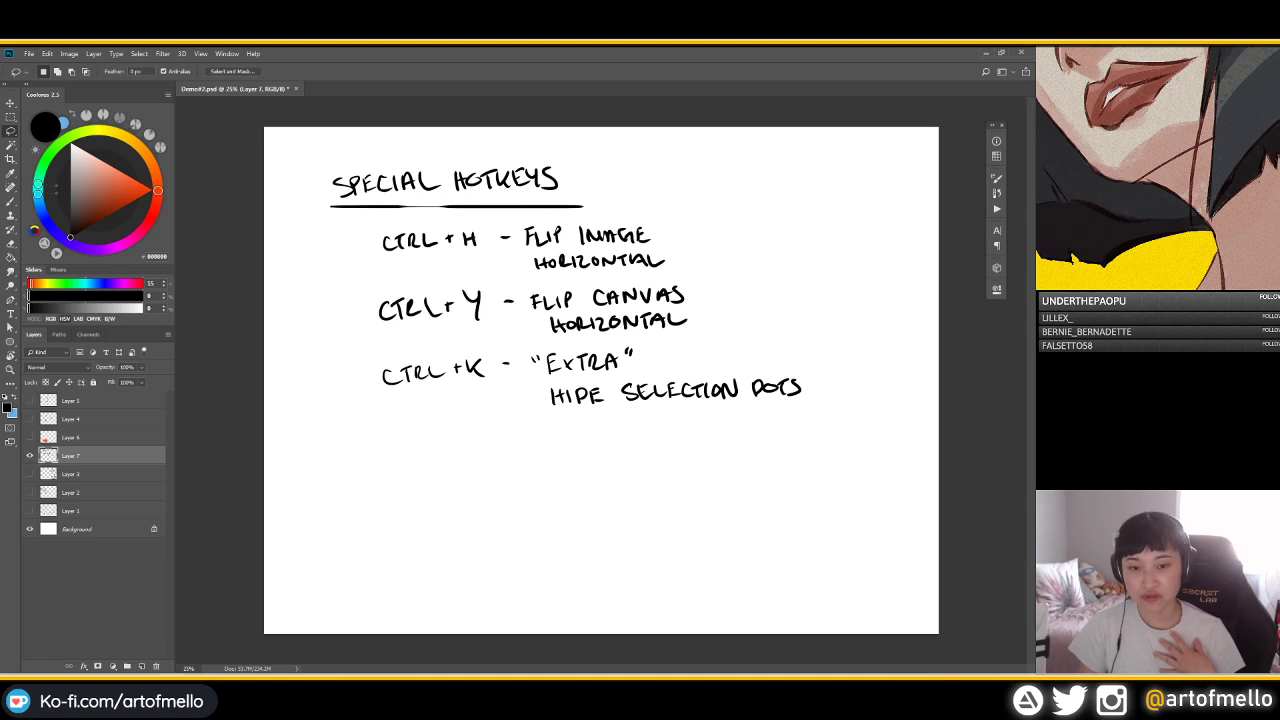
pyautogui.moveTo(676, 428)
pyautogui.mouseDown()
pyautogui.moveTo(622, 432)
pyautogui.moveTo(670, 412)
pyautogui.moveTo(676, 426)
pyautogui.mouseUp()
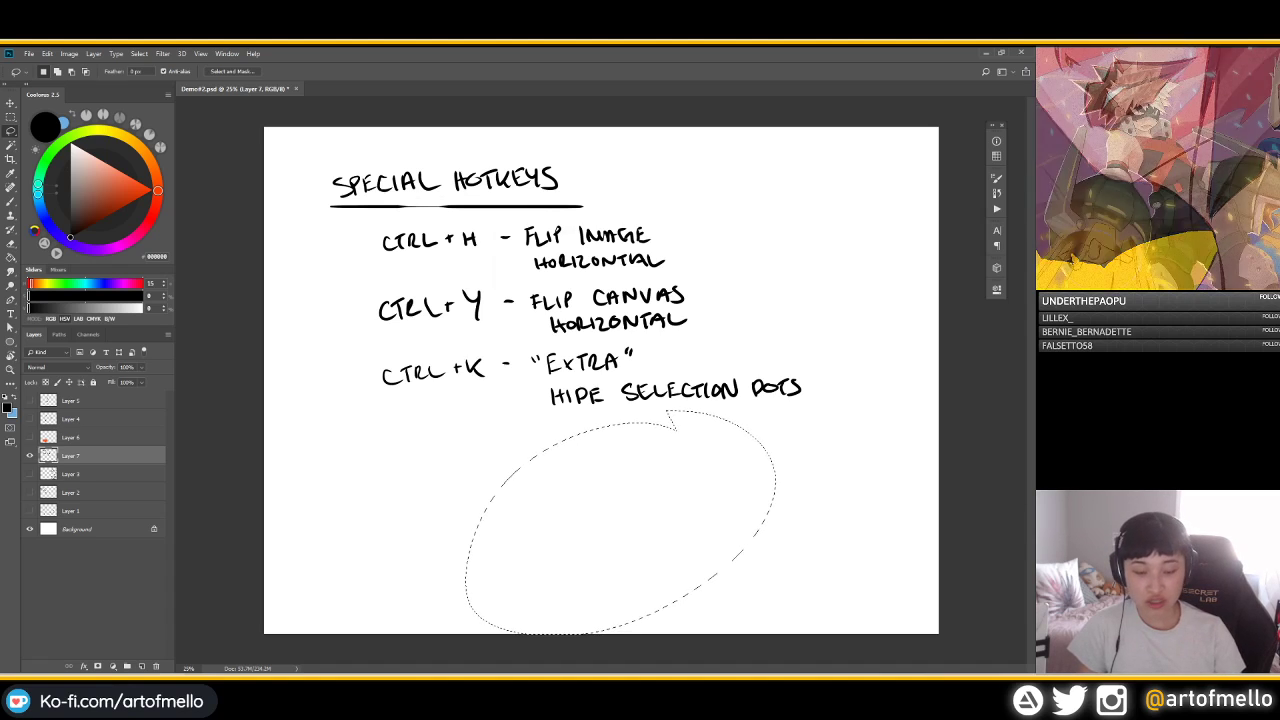
pyautogui.hotkey('ctrl', 'e')
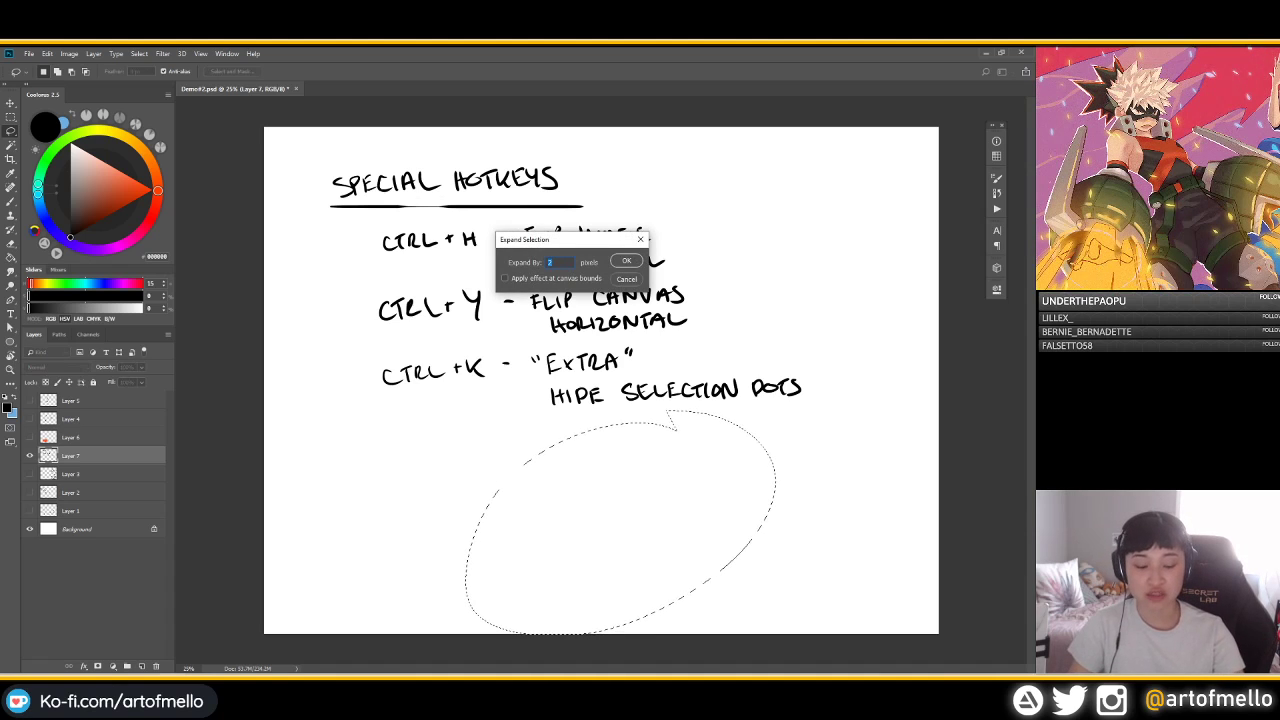
pyautogui.press('Return')
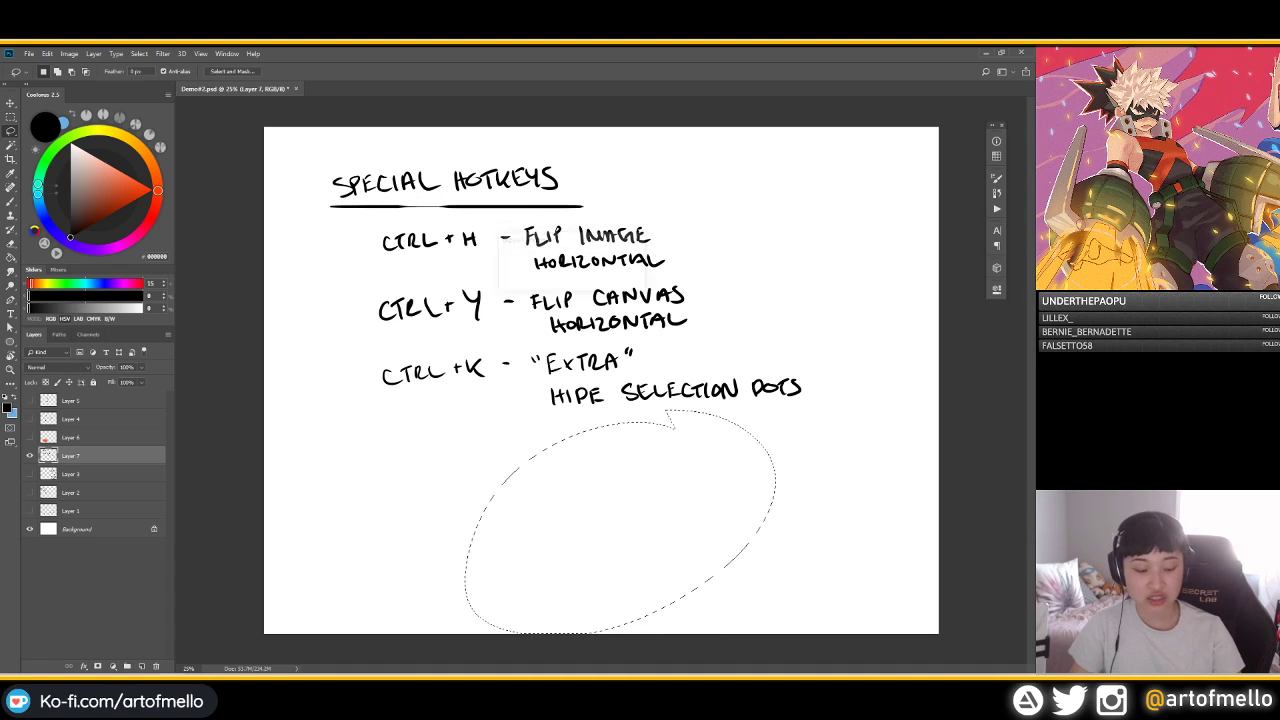
pyautogui.hotkey('alt', 's')
pyautogui.press('m')
pyautogui.press('e')
pyautogui.press('Return')
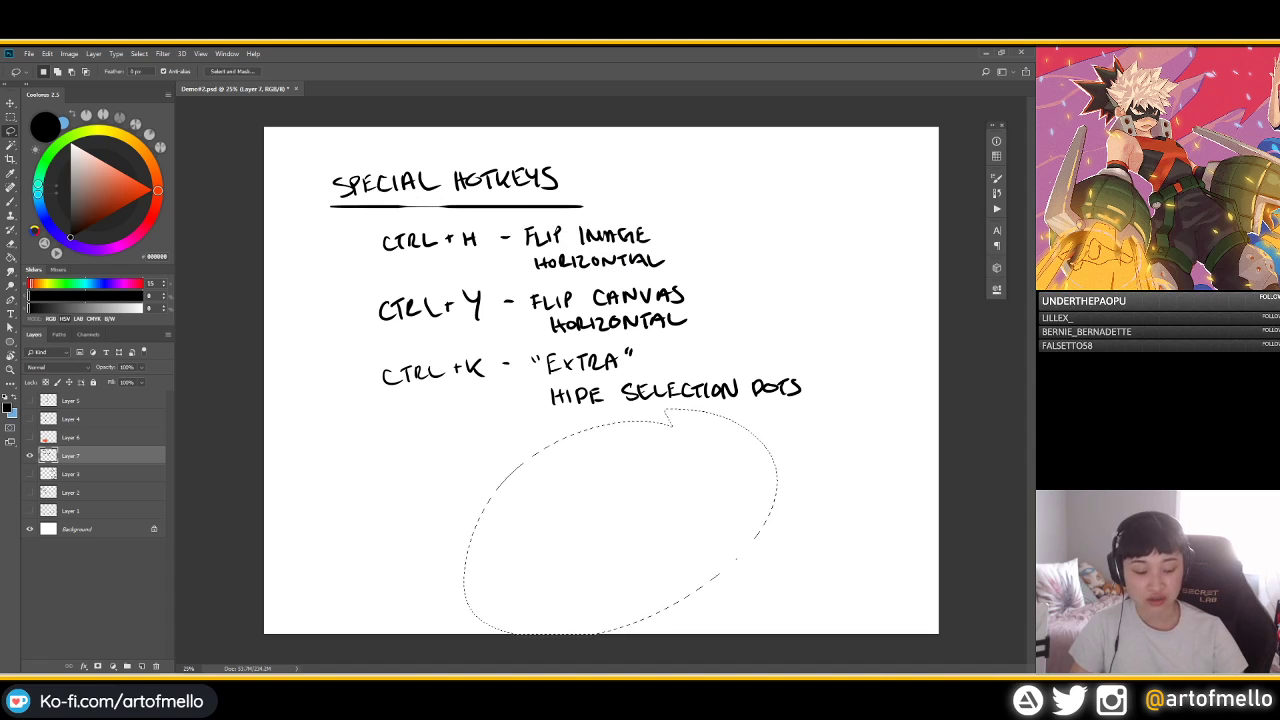
# Try expanding the oval selection by an extremely large pixel value
pyautogui.hotkey('alt', 's')
pyautogui.write('me168168')
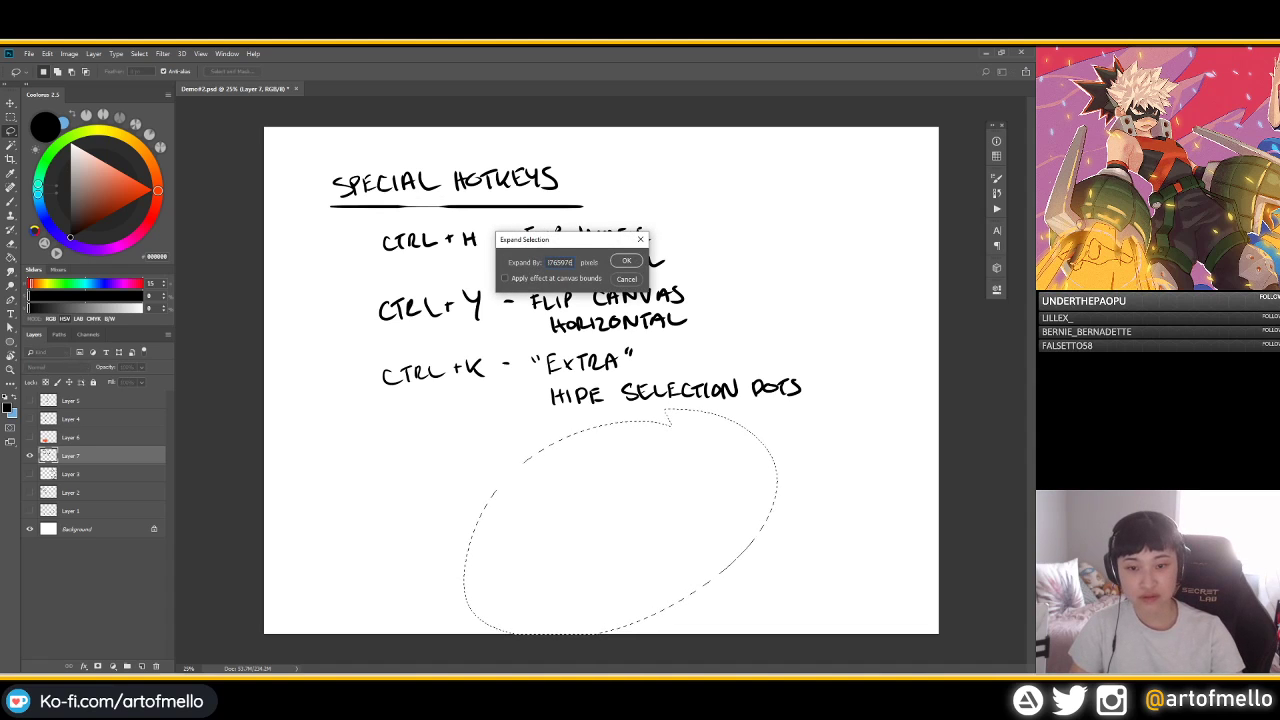
pyautogui.press('Return')
pyautogui.press('Return')
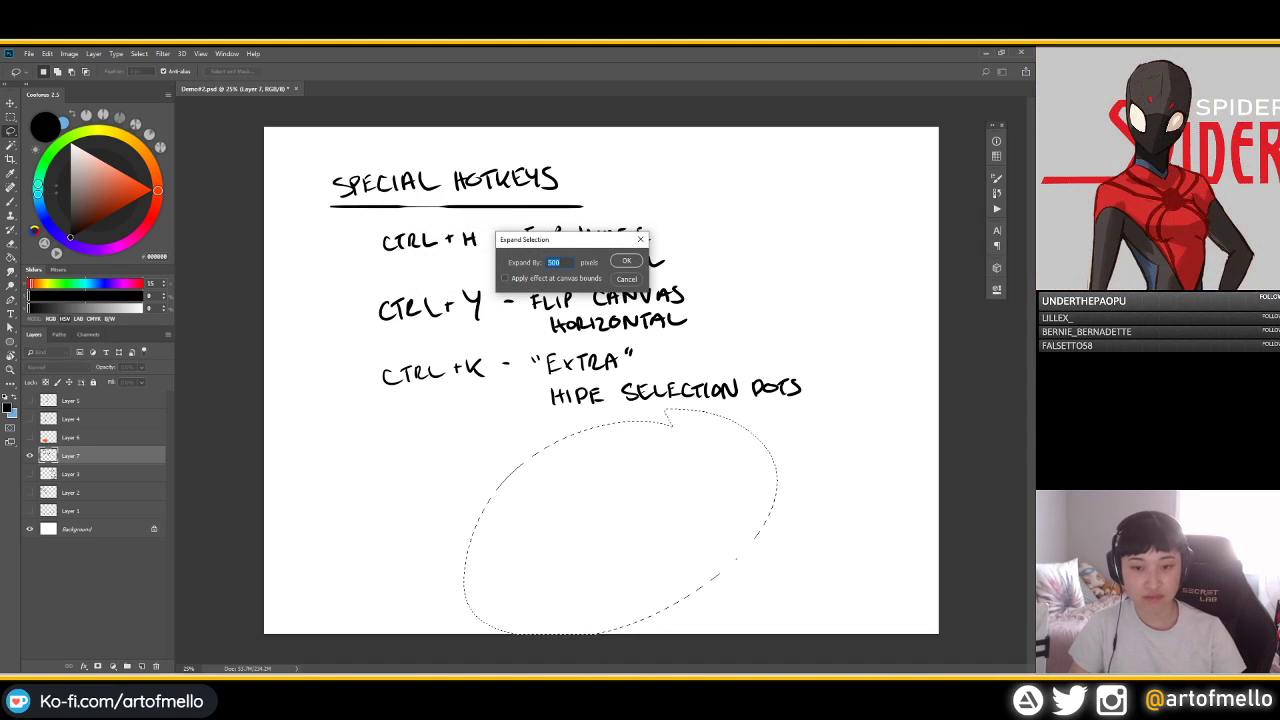
pyautogui.press('Return')
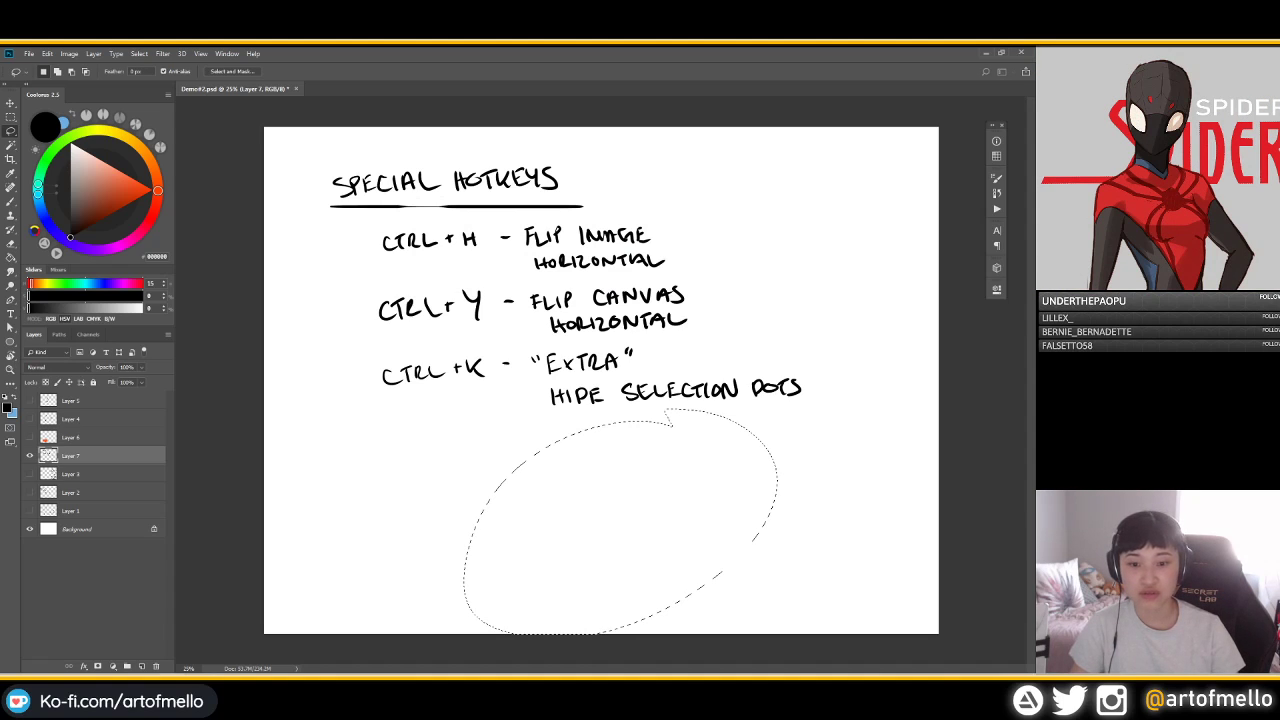
# Clear the selection and save the document
pyautogui.hotkey('ctrl', 'd')
pyautogui.press('m')
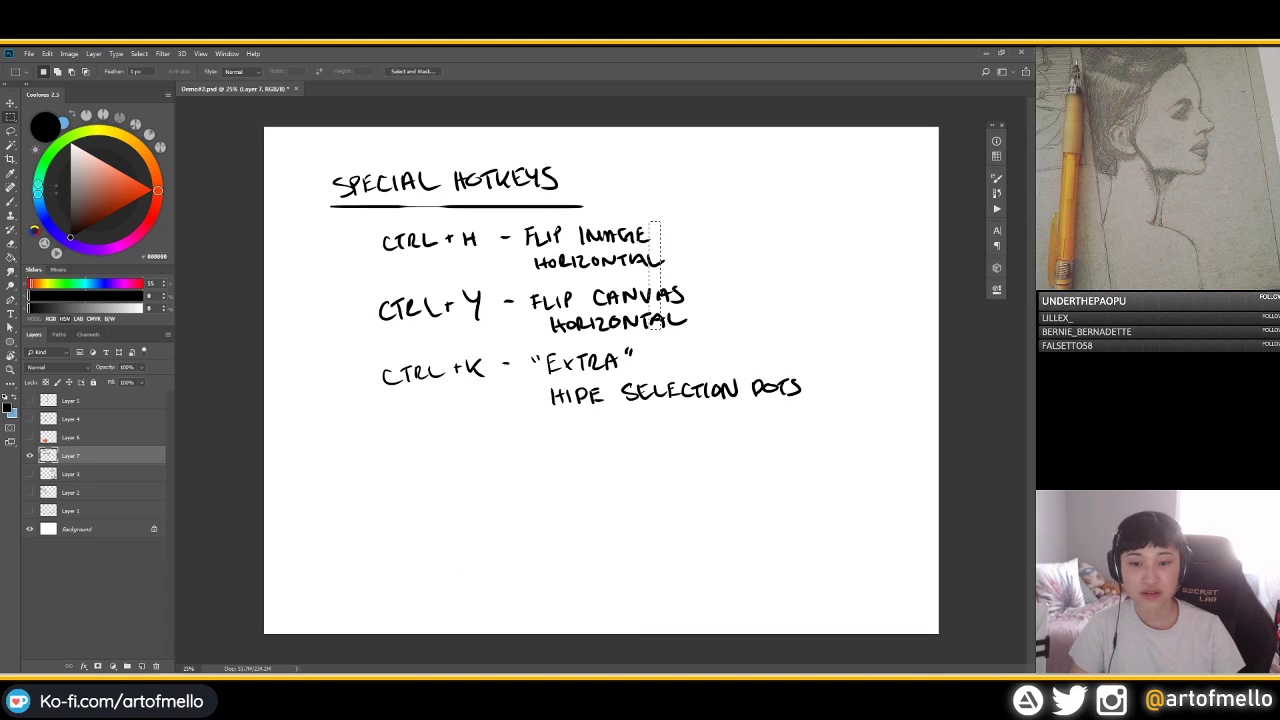
pyautogui.hotkey('ctrl', 's')
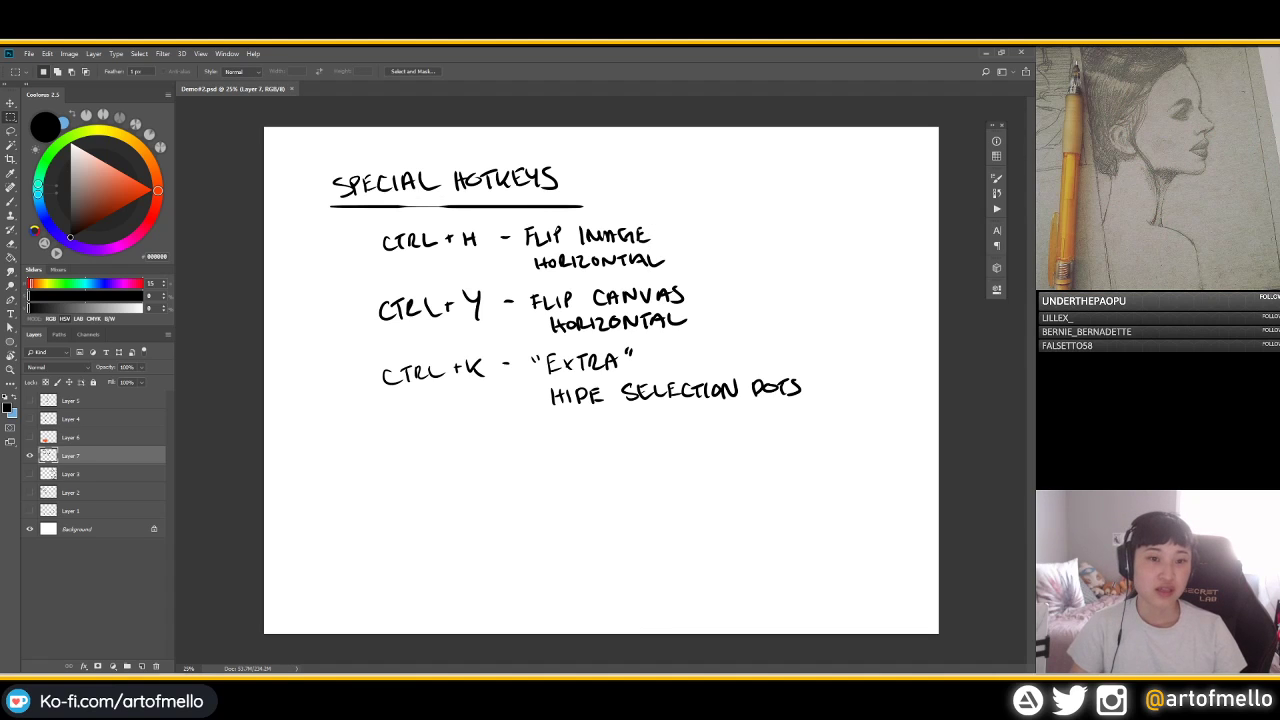
# Letter "CTRL + Q - EXPAND SELECTION" as the fourth entry in the list and save the document
pyautogui.press('b')
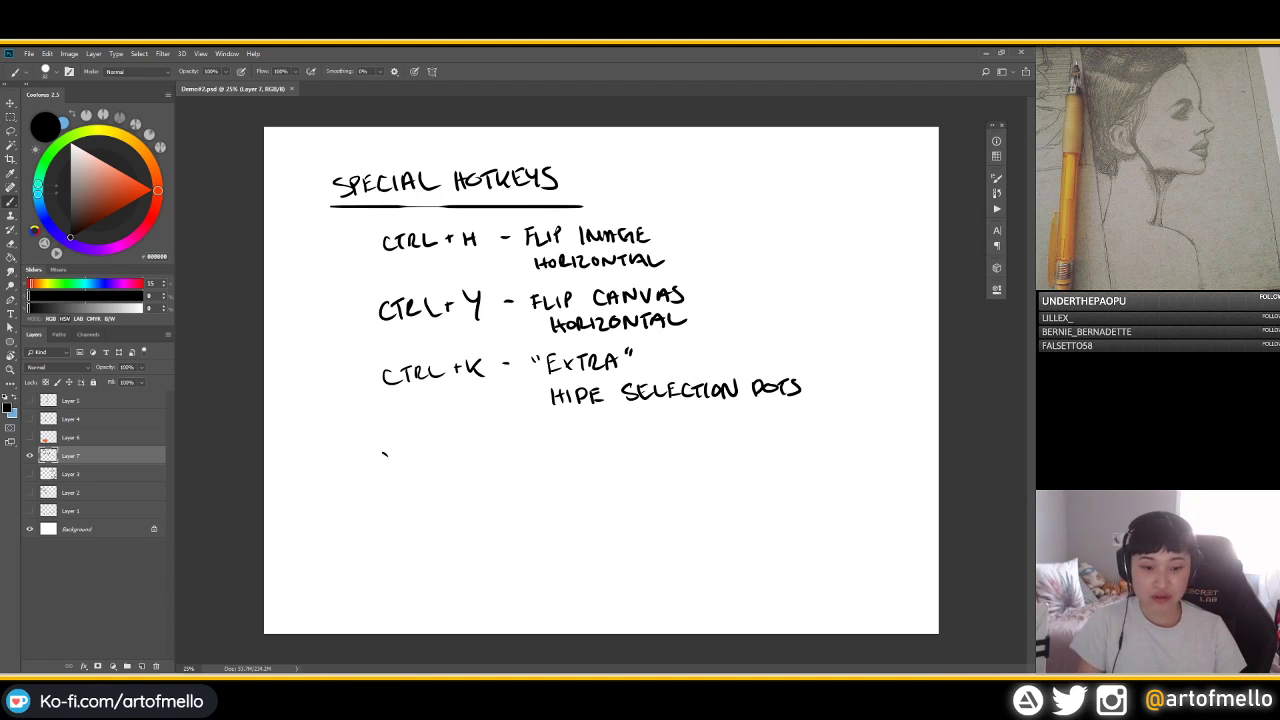
pyautogui.moveTo(388, 452); pyautogui.dragTo(390, 473)
pyautogui.moveTo(393, 458)
pyautogui.mouseDown()
pyautogui.moveTo(478, 468)
pyautogui.moveTo(487, 446)
pyautogui.mouseUp()
pyautogui.moveTo(485, 455); pyautogui.dragTo(490, 462)
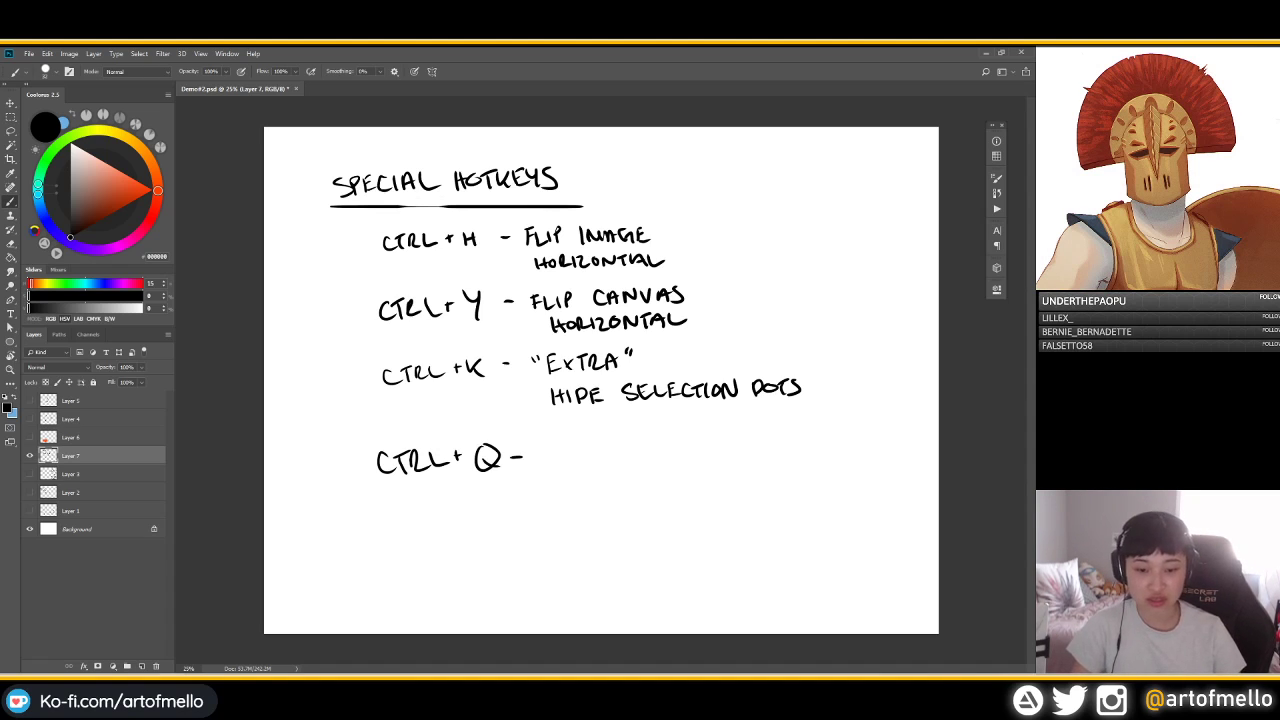
pyautogui.moveTo(546, 446); pyautogui.dragTo(558, 443)
pyautogui.moveTo(547, 455); pyautogui.dragTo(557, 453)
pyautogui.moveTo(543, 464); pyautogui.dragTo(573, 461)
pyautogui.moveTo(570, 450)
pyautogui.mouseDown()
pyautogui.moveTo(560, 463)
pyautogui.moveTo(580, 454)
pyautogui.mouseUp()
pyautogui.moveTo(590, 461); pyautogui.dragTo(625, 443)
pyautogui.moveTo(630, 445)
pyautogui.mouseDown()
pyautogui.moveTo(630, 463)
pyautogui.moveTo(699, 453)
pyautogui.mouseUp()
pyautogui.moveTo(701, 441)
pyautogui.mouseDown()
pyautogui.moveTo(715, 459)
pyautogui.moveTo(795, 431)
pyautogui.mouseUp()
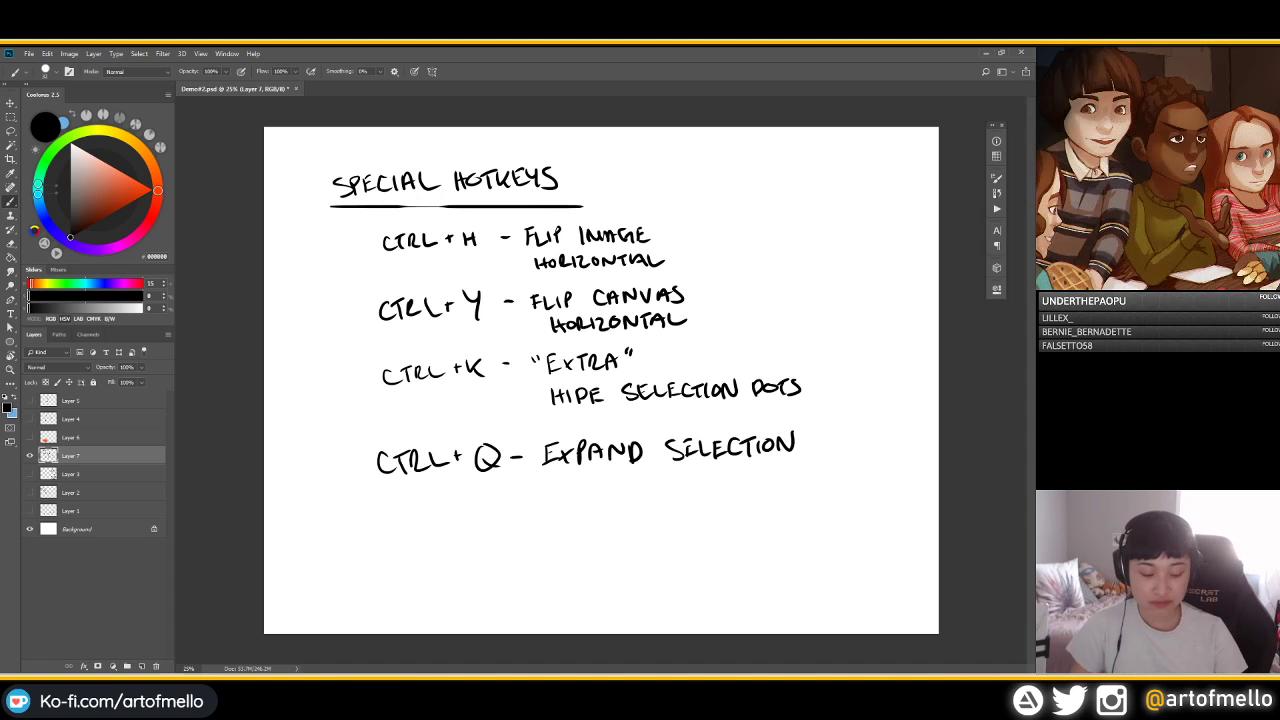
pyautogui.hotkey('ctrl', 's')
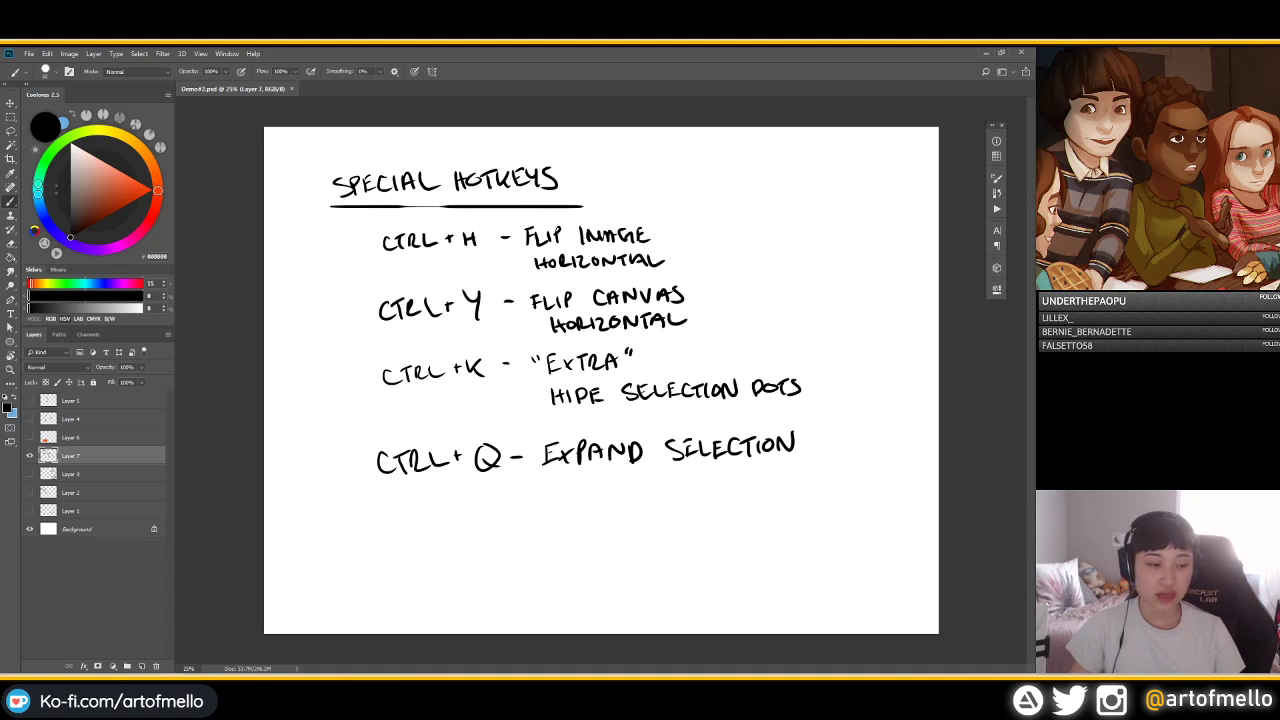
# Add a new layer above the hidden special hotkeys notes and sketch two oval eyes and a smiling mouth on it
pyautogui.click(141, 666)
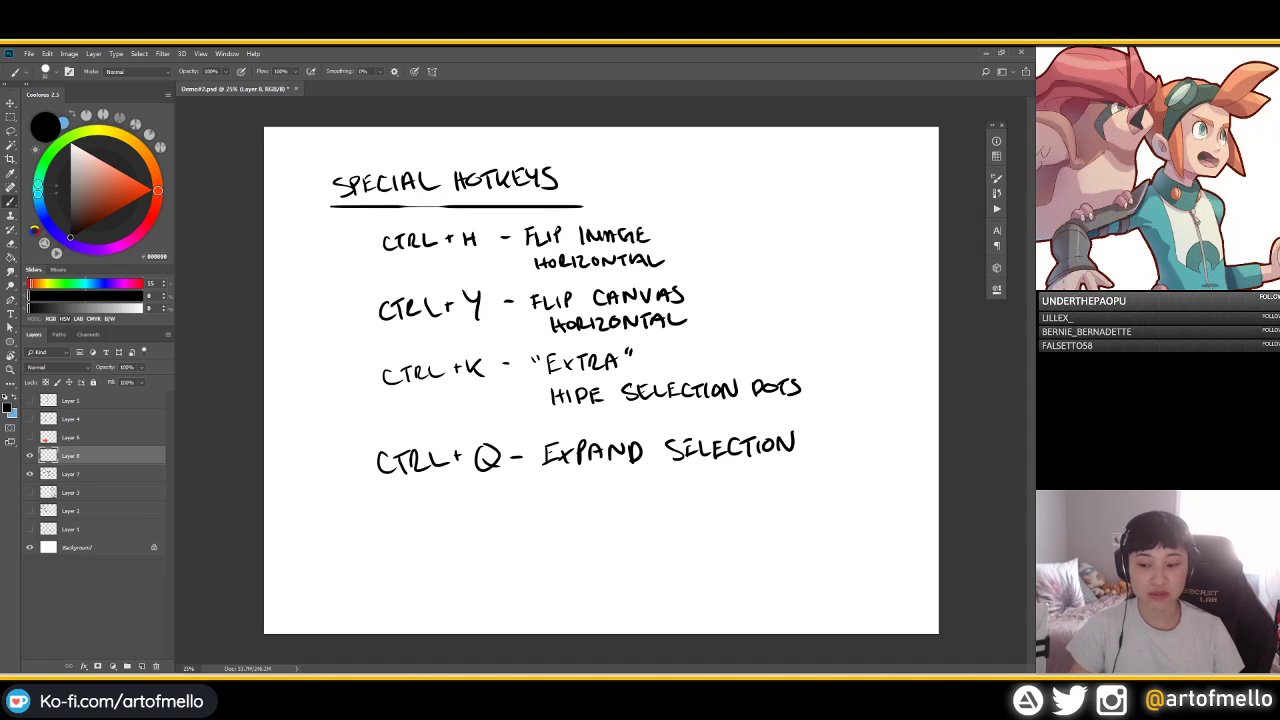
pyautogui.click(30, 473)
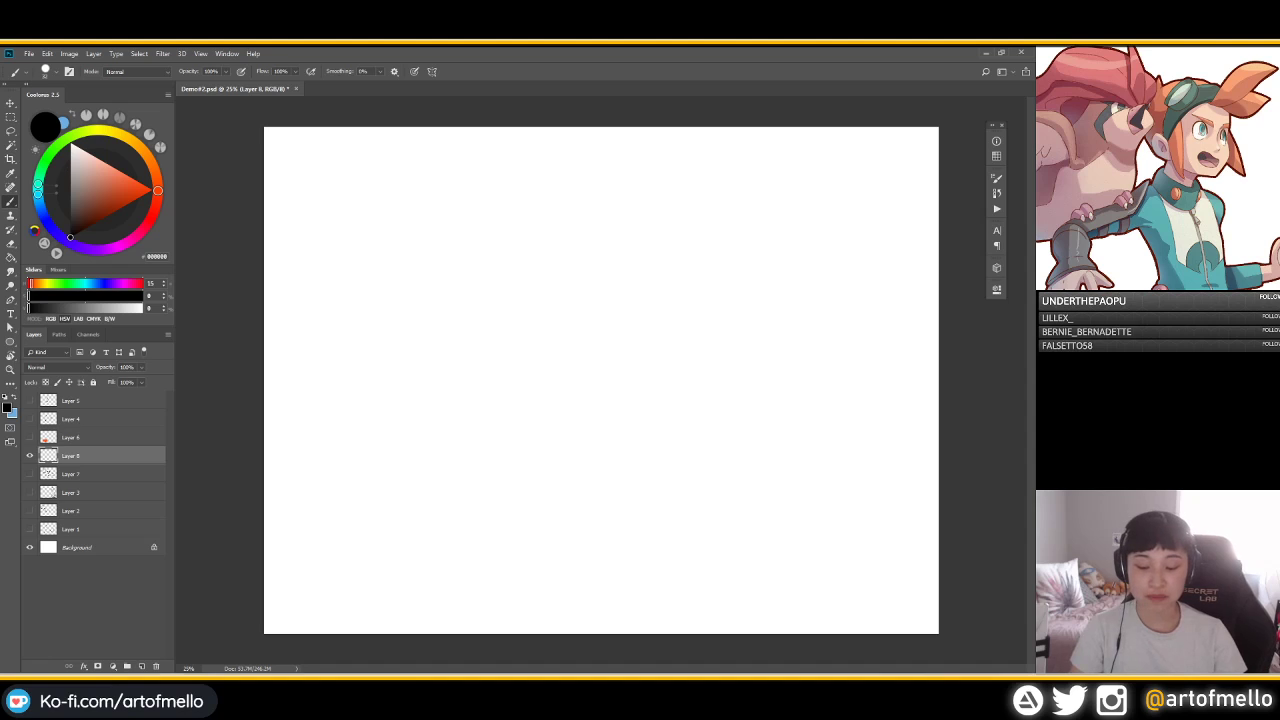
pyautogui.moveTo(467, 285); pyautogui.dragTo(485, 294)
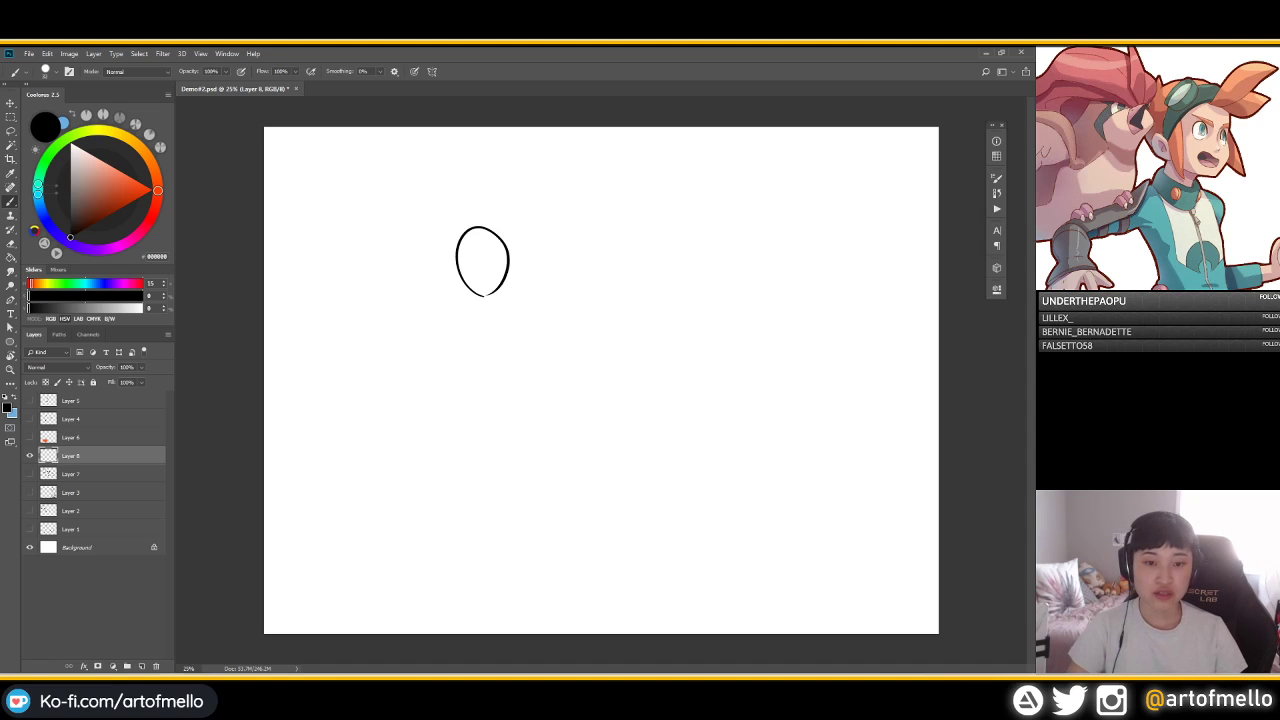
pyautogui.moveTo(578, 285); pyautogui.dragTo(605, 280)
pyautogui.moveTo(490, 326); pyautogui.dragTo(566, 332)
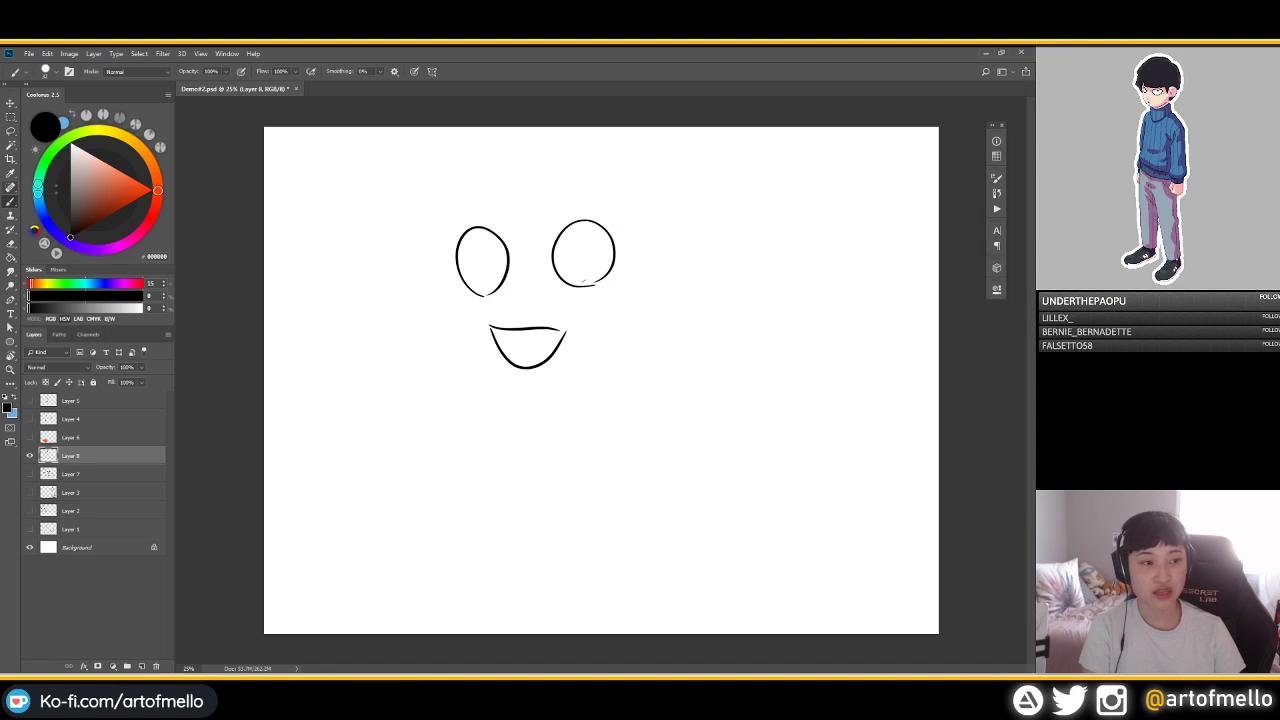
# Try a short, thick vertical stroke with the Pencil tool beside the sketched eyes and undo it
pyautogui.rightClick(10, 201)
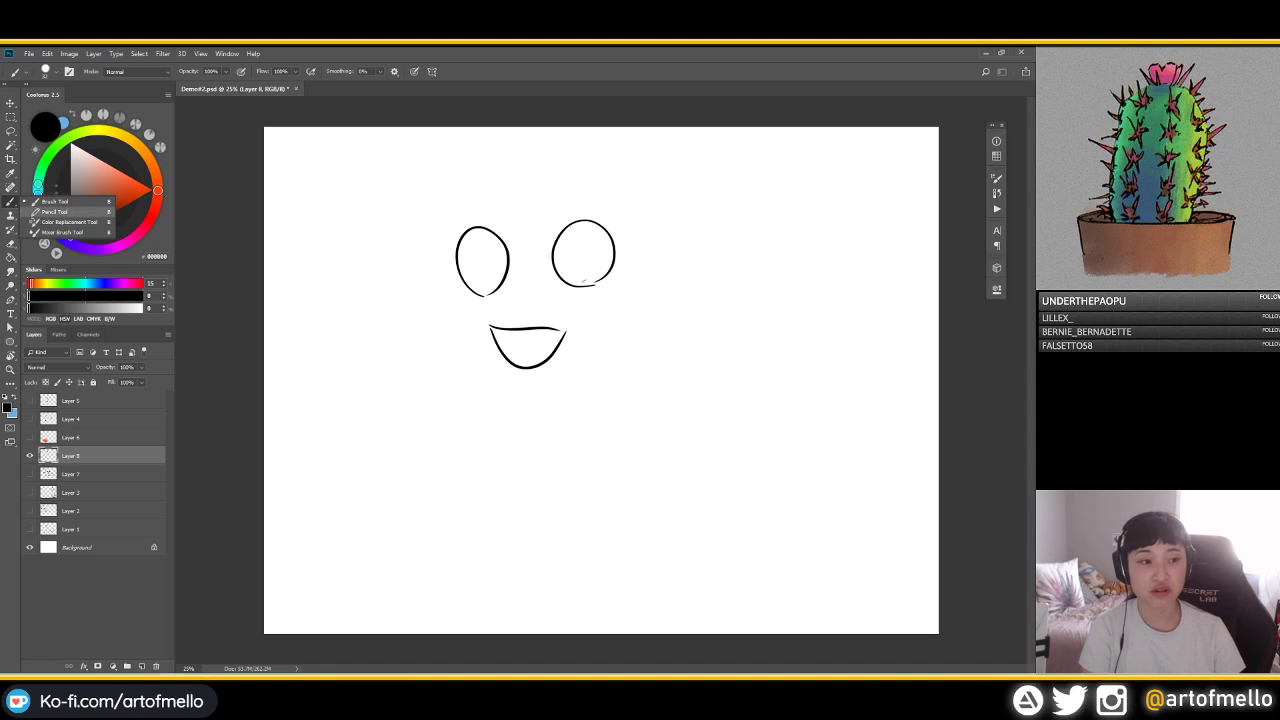
pyautogui.click(50, 212)
pyautogui.moveTo(700, 203); pyautogui.dragTo(704, 247)
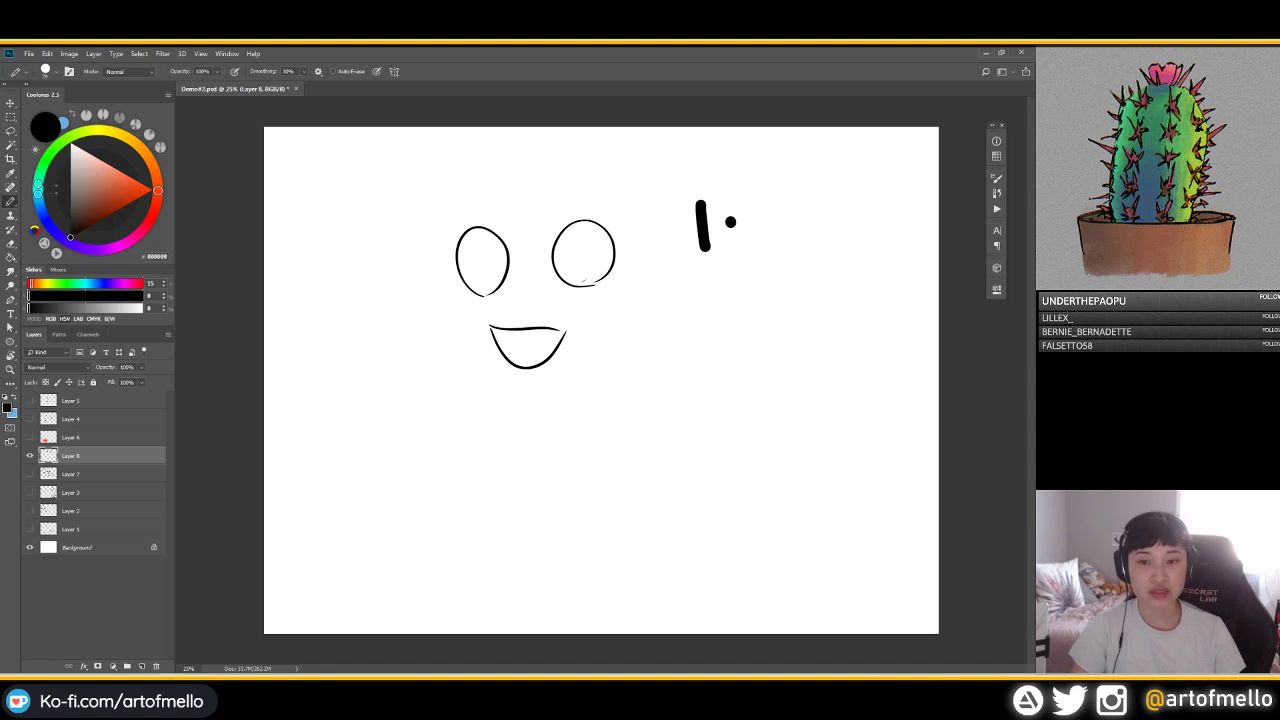
pyautogui.hotkey('ctrl', 'z')
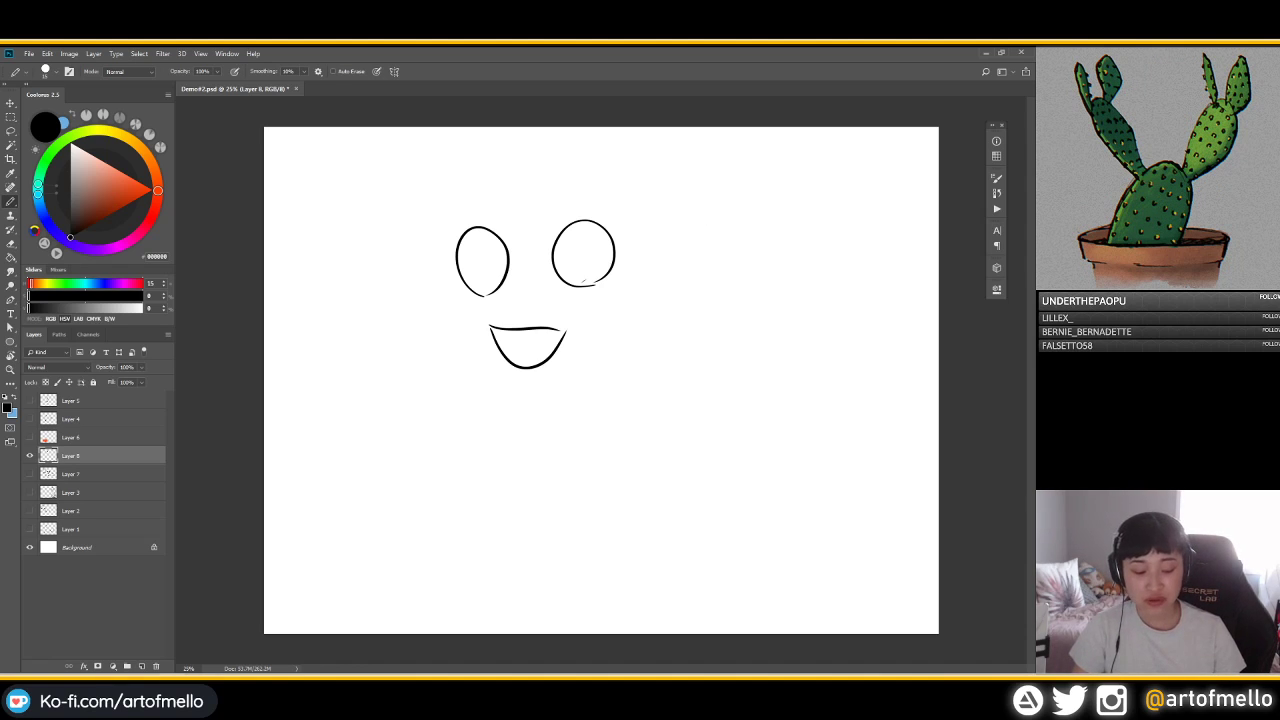
# Cycle through the Pencil, Color Replacement and Mixer Brush variants, ending on the regular Brush tool
pyautogui.hotkey('shift', 'b')
pyautogui.hotkey('shift', 'b')
pyautogui.hotkey('shift', 'b')
pyautogui.hotkey('shift', 'b')
pyautogui.hotkey('shift', 'b')
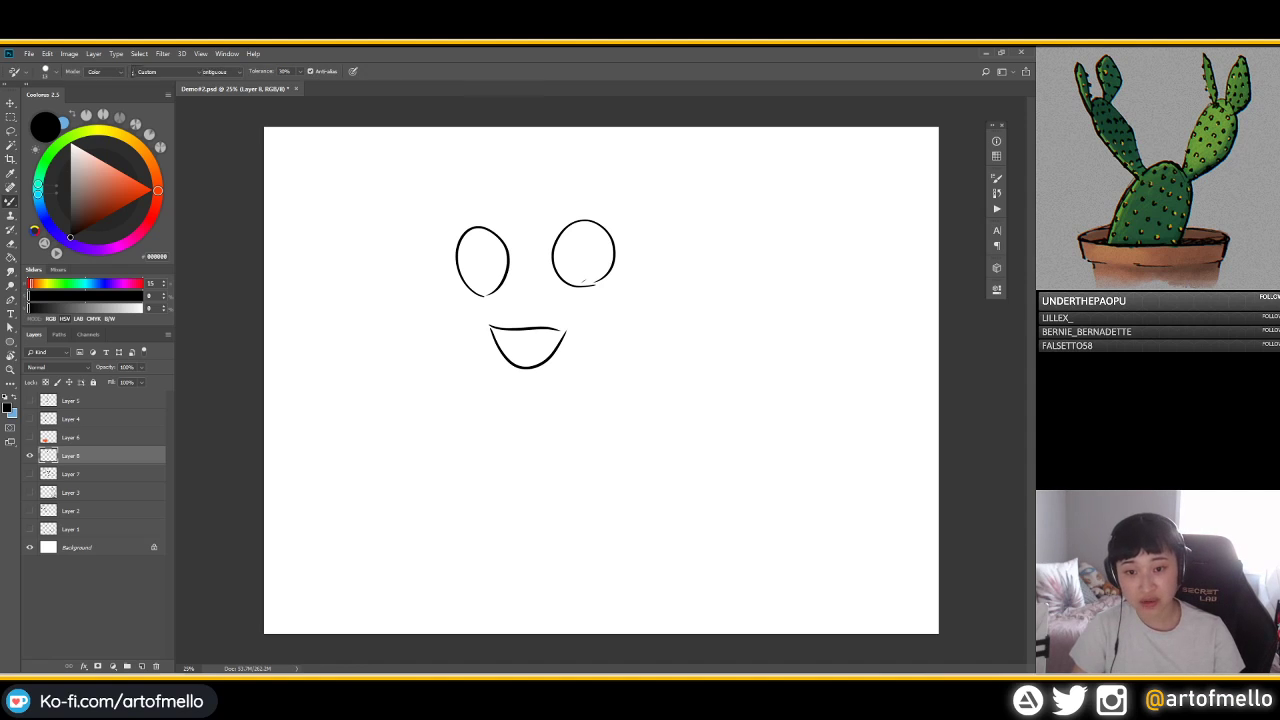
pyautogui.hotkey('shift', 'b')
pyautogui.hotkey('shift', 'b')
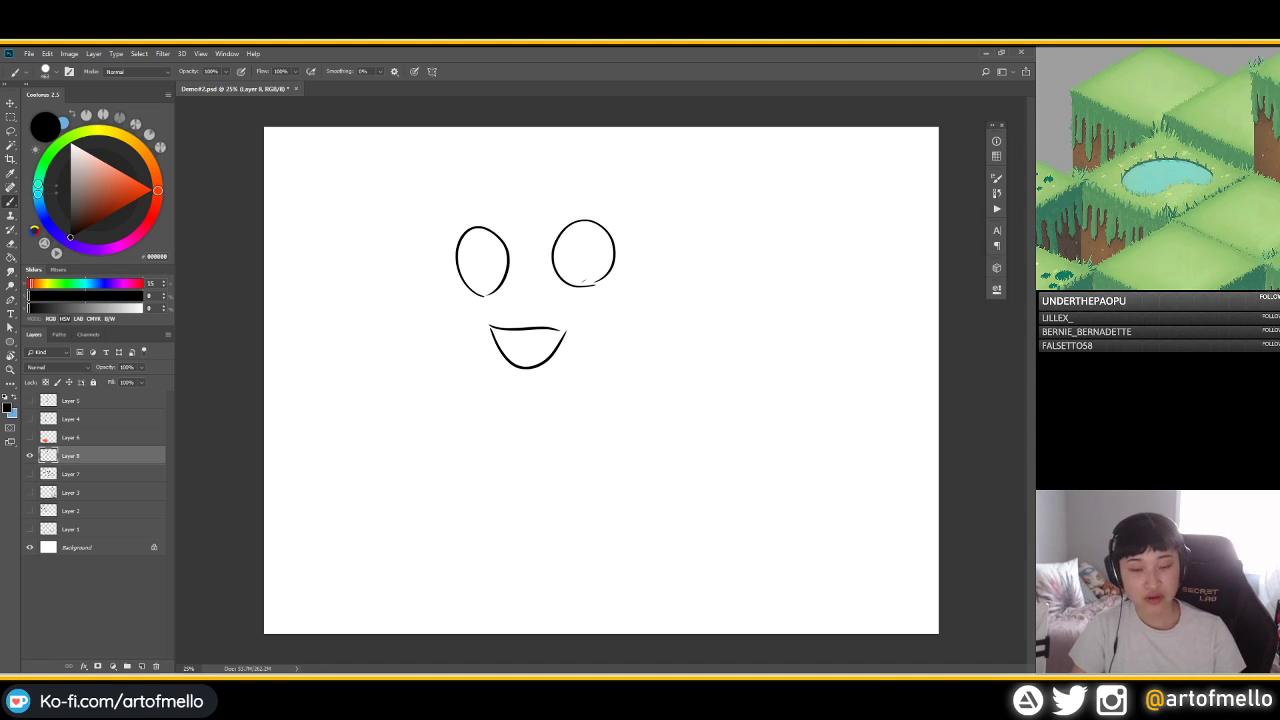
# Activate the eraser and cycle through its Background and Magic Eraser variants, ending on the regular Eraser tool
pyautogui.press('e')
pyautogui.hotkey('shift', 'e')
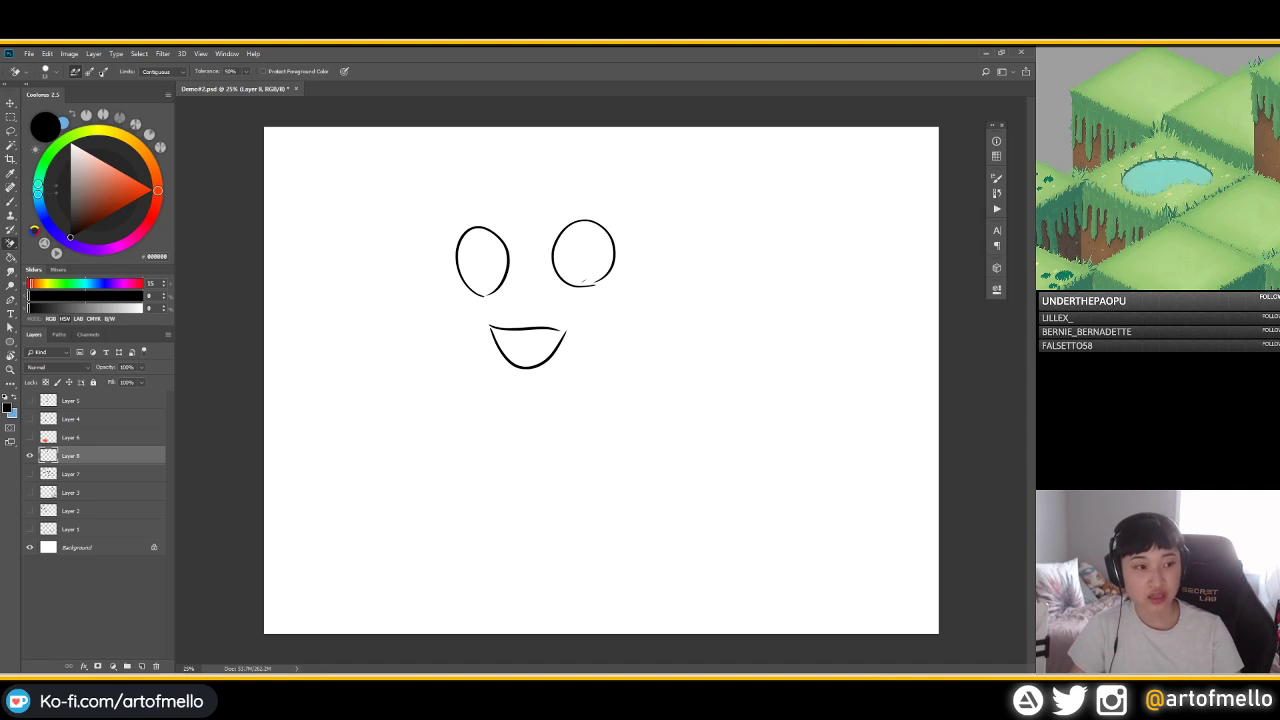
pyautogui.hotkey('shift', 'e')
pyautogui.hotkey('shift', 'e')
pyautogui.hotkey('shift', 'e')
pyautogui.hotkey('shift', 'e')
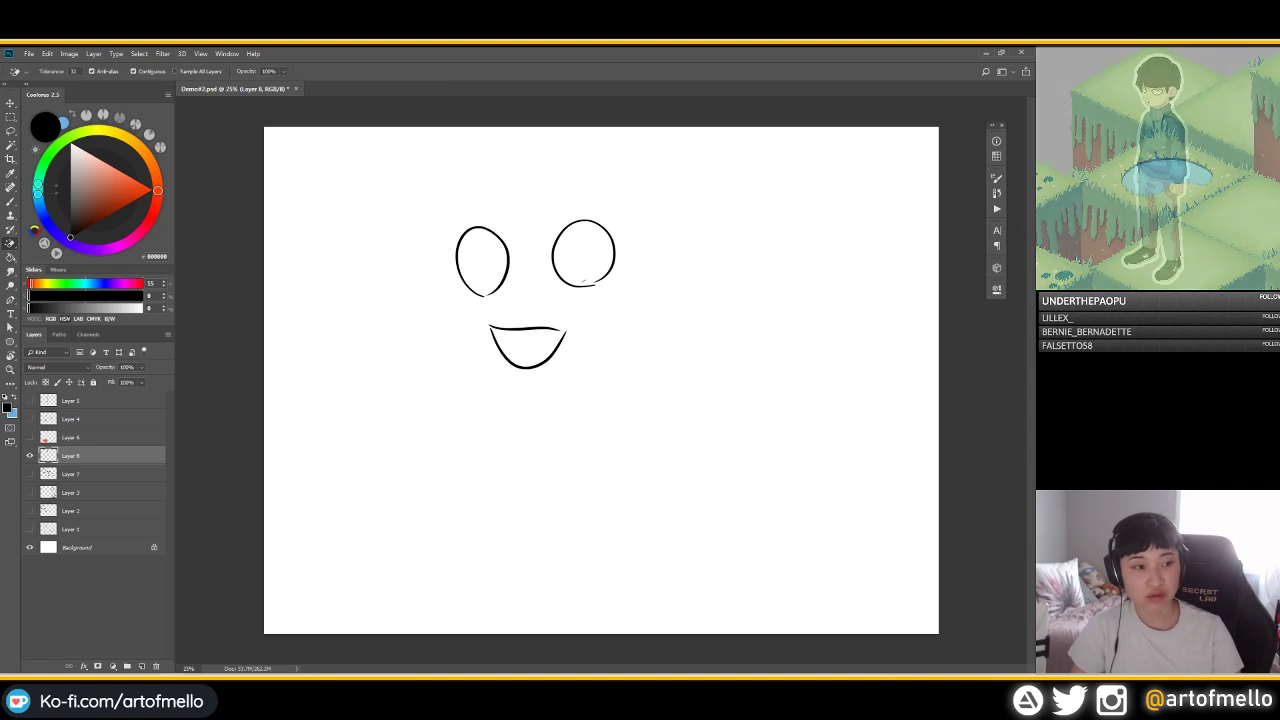
pyautogui.hotkey('shift', 'e')
pyautogui.hotkey('shift', 'e')
pyautogui.hotkey('shift', 'e')
pyautogui.hotkey('shift', 'e')
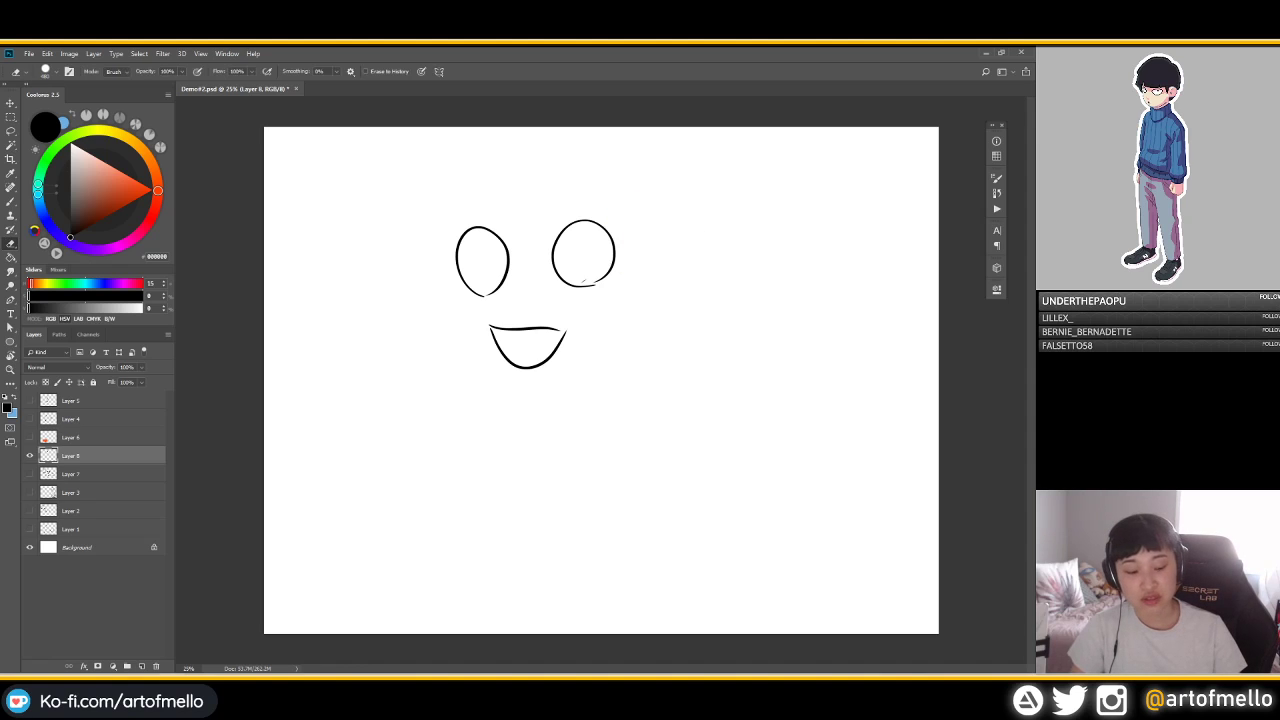
# Outline a closed six-sided selection on the blank canvas beside the face with the Polygonal Lasso
pyautogui.press('l')
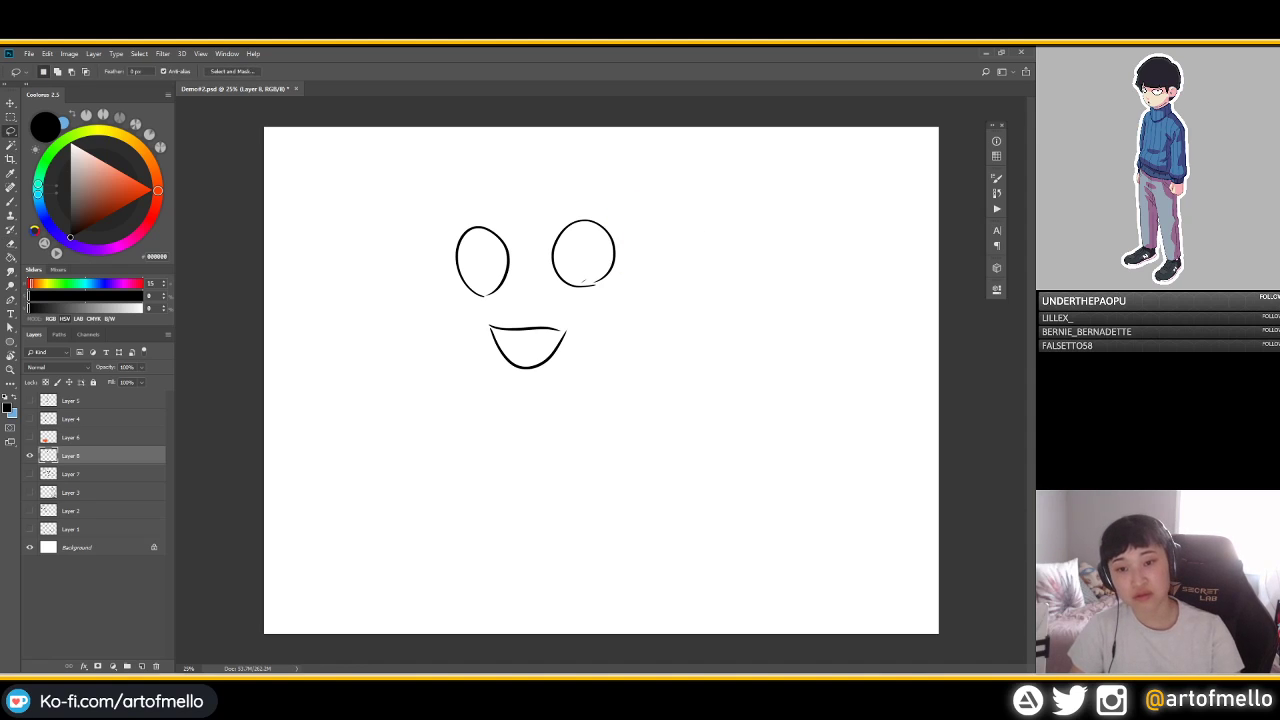
pyautogui.hotkey('shift', 'l')
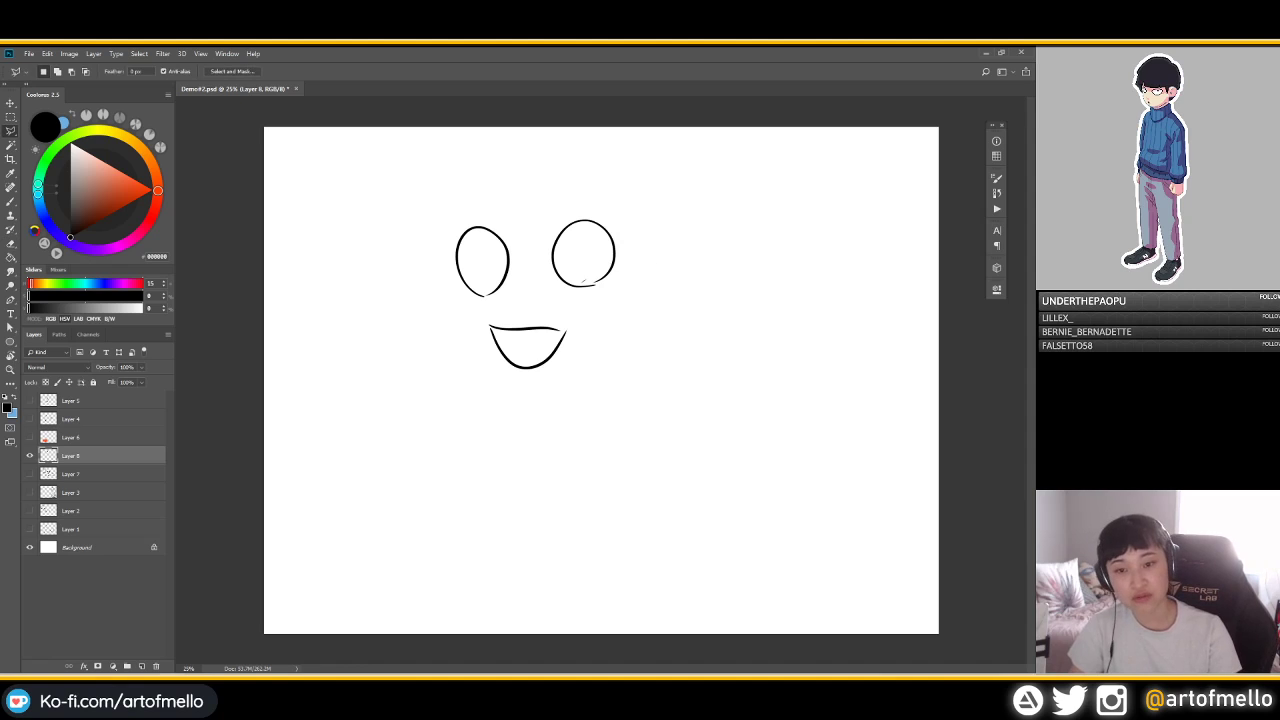
pyautogui.click(643, 282)
pyautogui.click(638, 388)
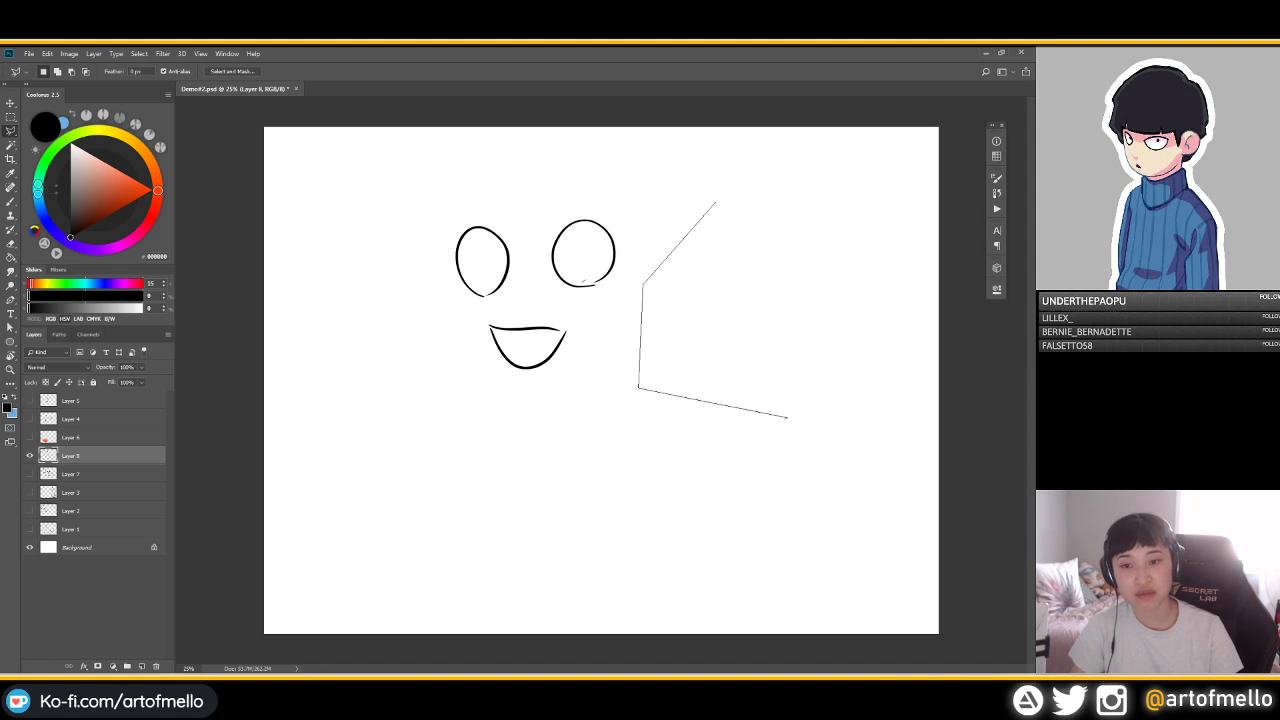
pyautogui.click(789, 417)
pyautogui.click(851, 330)
pyautogui.click(833, 201)
pyautogui.click(736, 185)
pyautogui.click(643, 282)
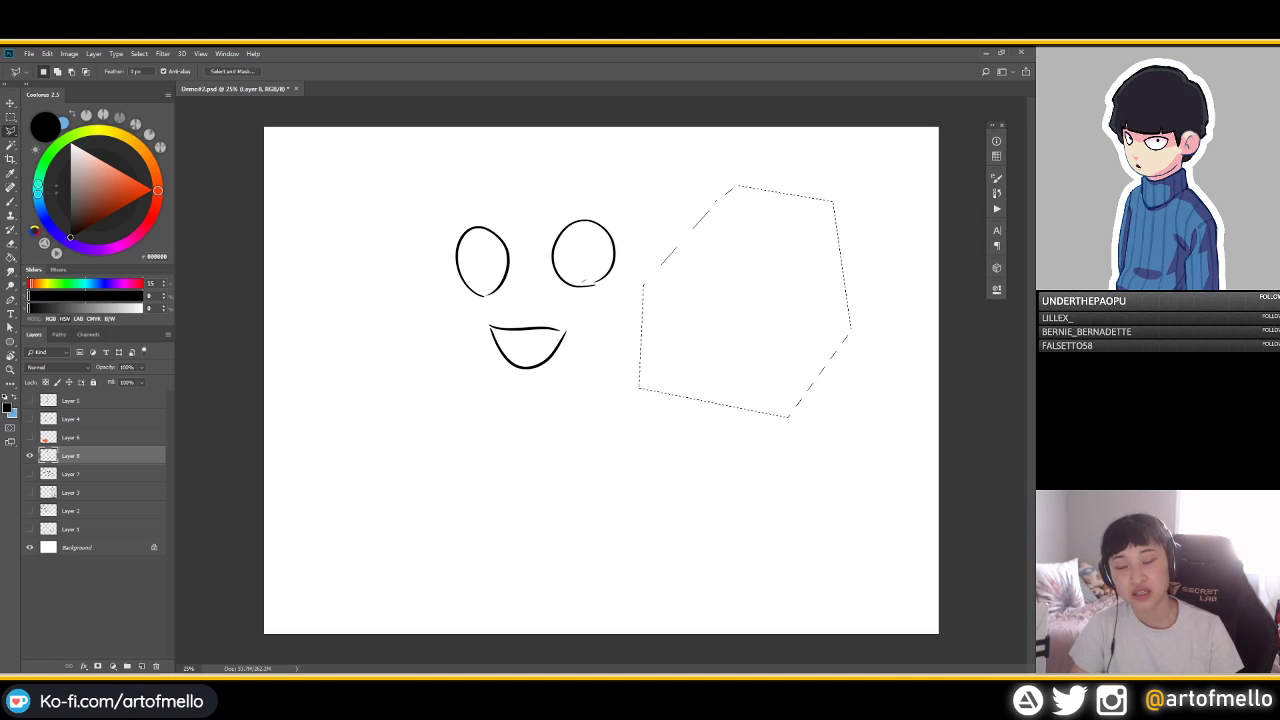
# Replace the selection with a straight-edged Polygonal Lasso outline enclosing the whole face sketch
pyautogui.click(648, 157)
pyautogui.click(401, 231)
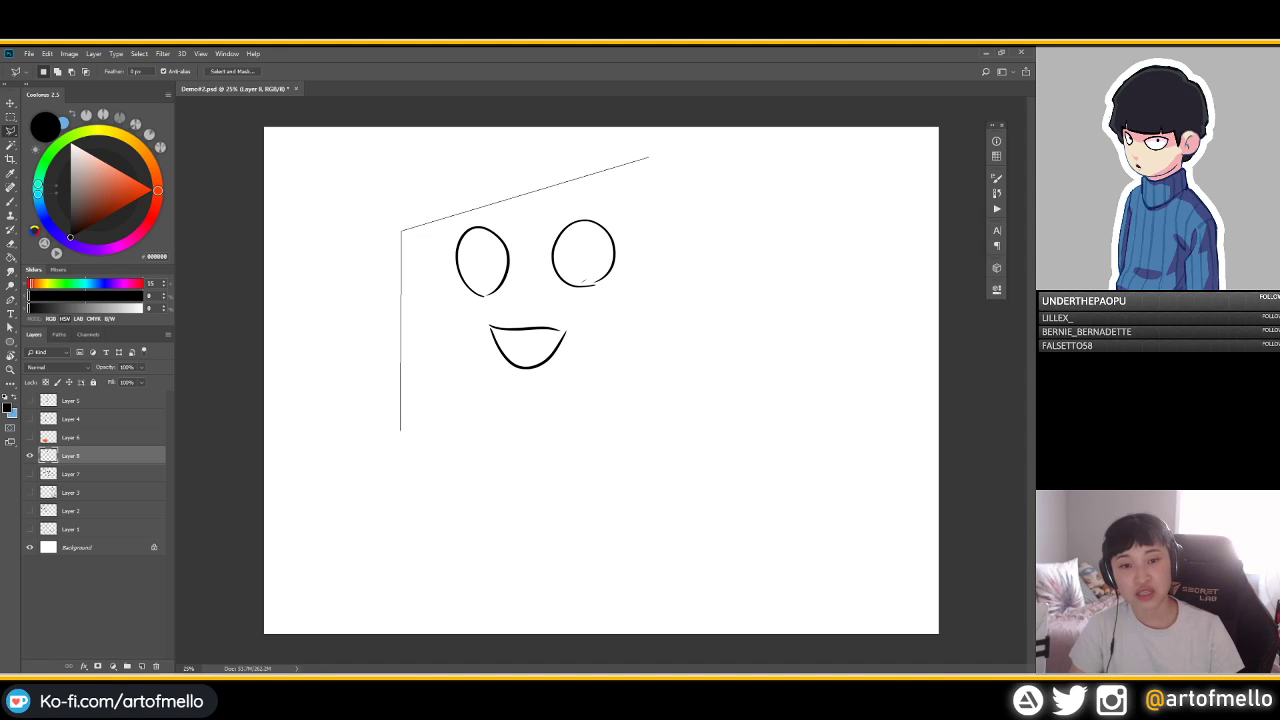
pyautogui.click(400, 430)
pyautogui.click(572, 459)
pyautogui.click(737, 383)
pyautogui.click(695, 208)
pyautogui.click(602, 201)
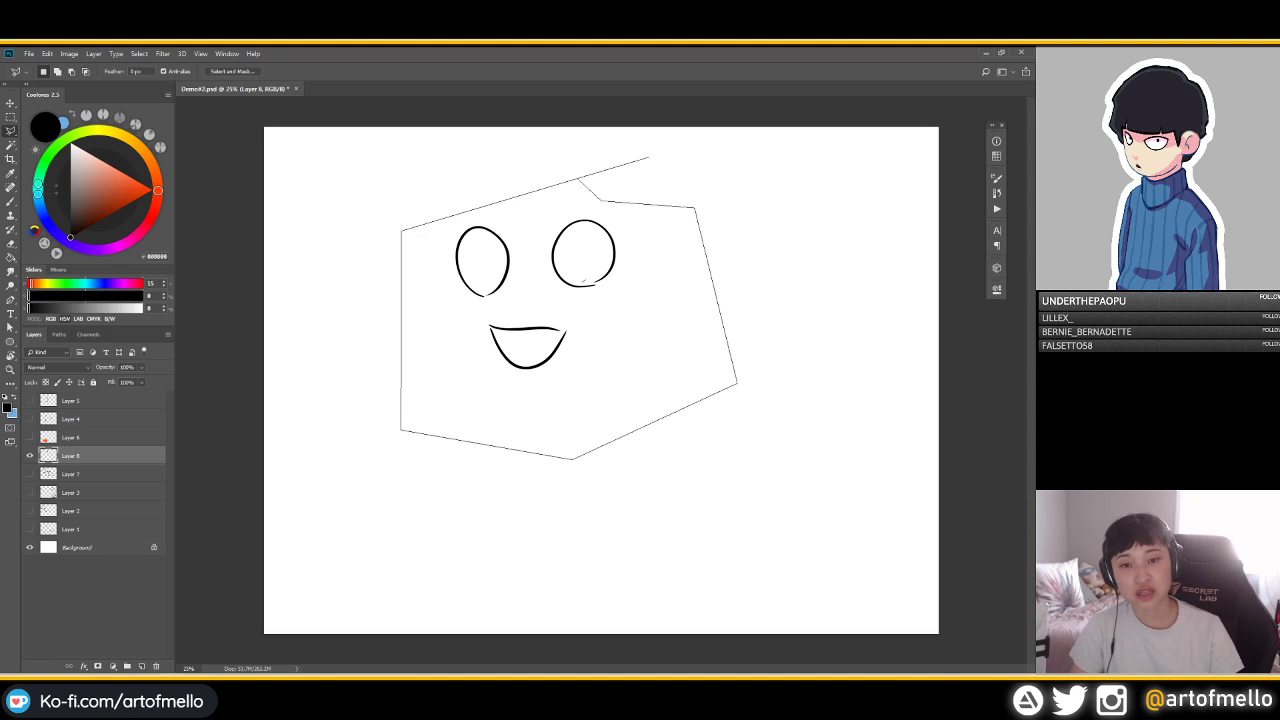
pyautogui.click(648, 157)
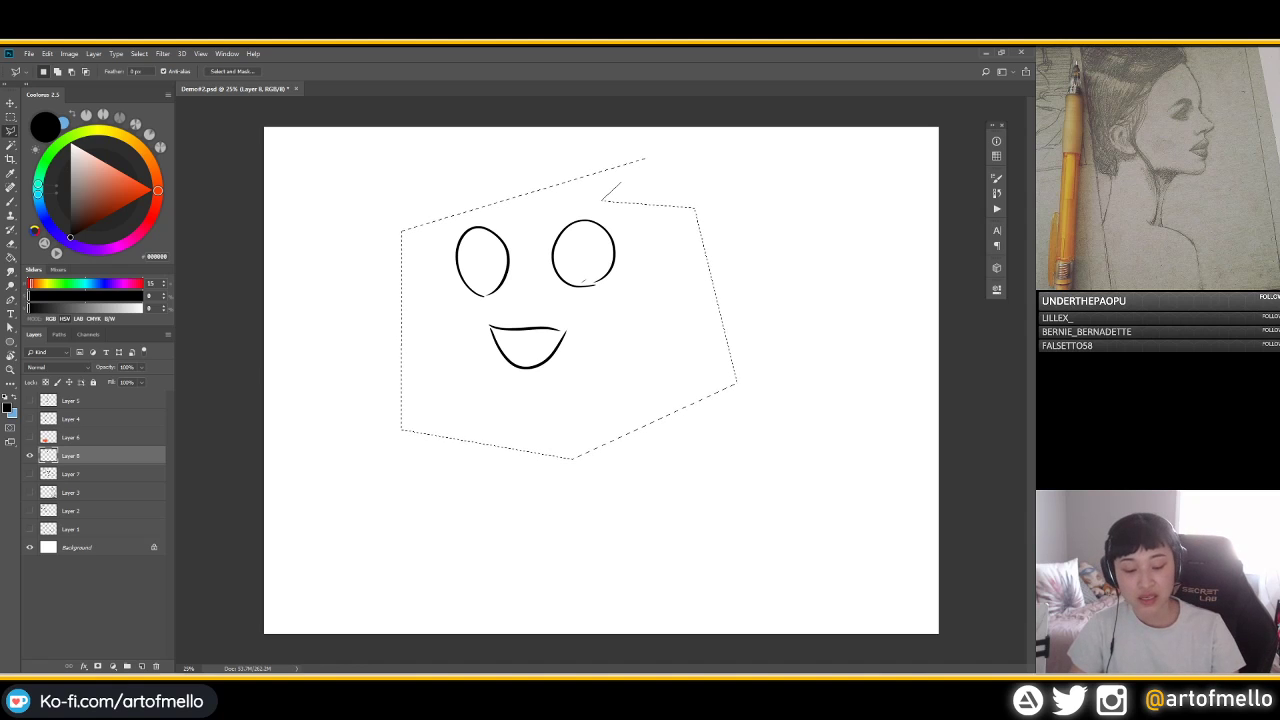
# Try a freeform Magnetic Lasso selection beside and below the face, and undo the last two selections
pyautogui.hotkey('shift', 'l')
pyautogui.moveTo(762, 180)
pyautogui.mouseDown()
pyautogui.moveTo(643, 265)
pyautogui.moveTo(544, 417)
pyautogui.moveTo(698, 489)
pyautogui.moveTo(857, 249)
pyautogui.moveTo(720, 230)
pyautogui.moveTo(754, 190)
pyautogui.mouseUp()
pyautogui.click(762, 180)
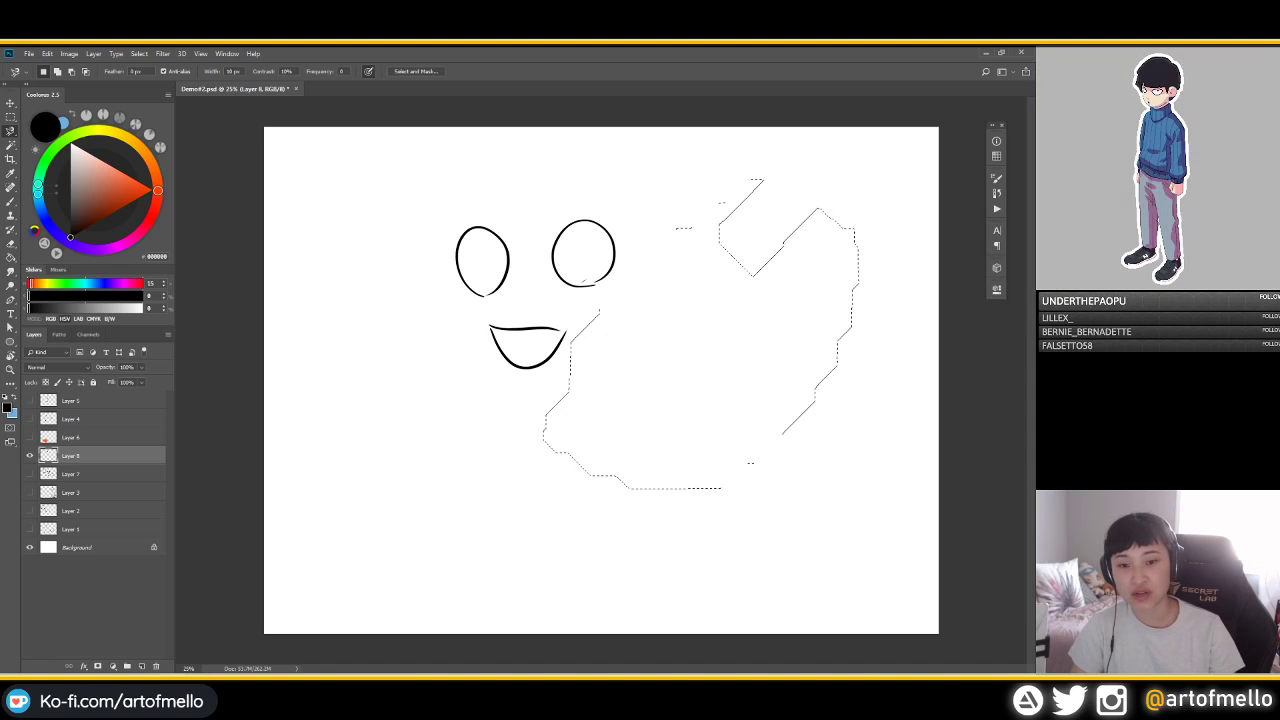
pyautogui.hotkey('ctrl', 'alt', 'z')
pyautogui.hotkey('ctrl', 'alt', 'z')
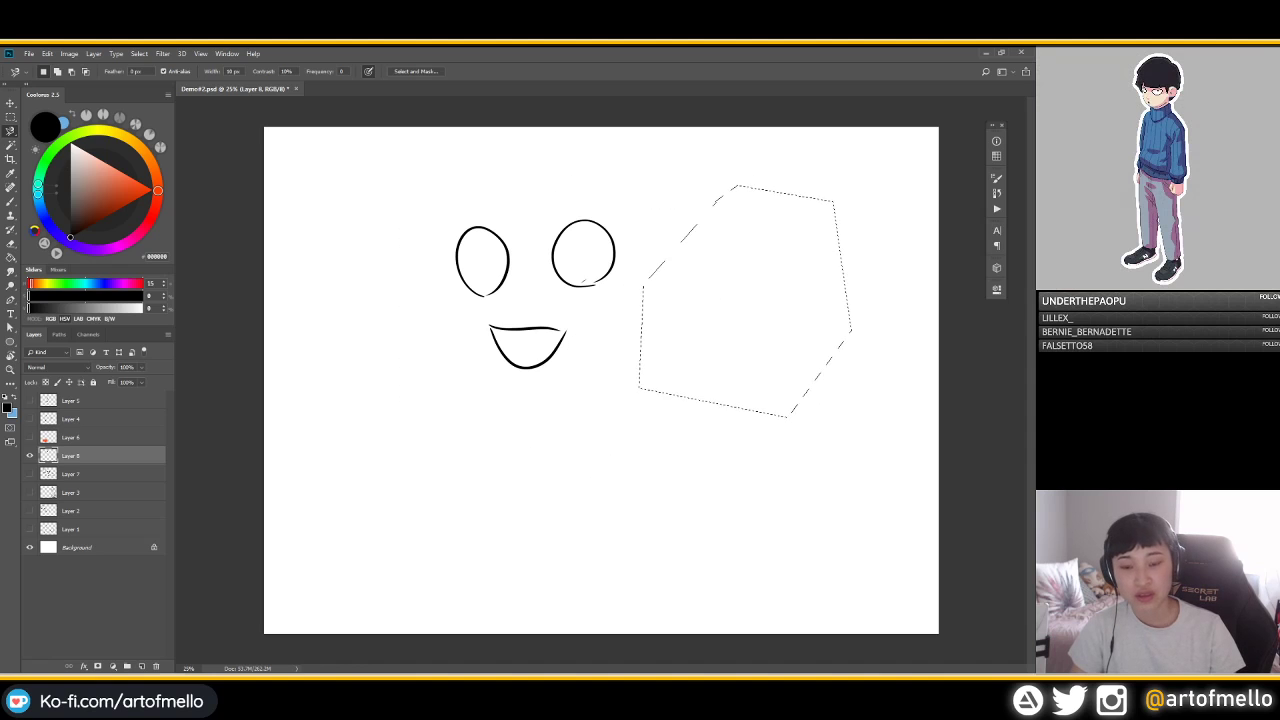
# Clear the polygonal selection and draw a small freehand Lasso selection above and beside the face's right eye
pyautogui.hotkey('shift', 'l')
pyautogui.hotkey('ctrl', 'd')
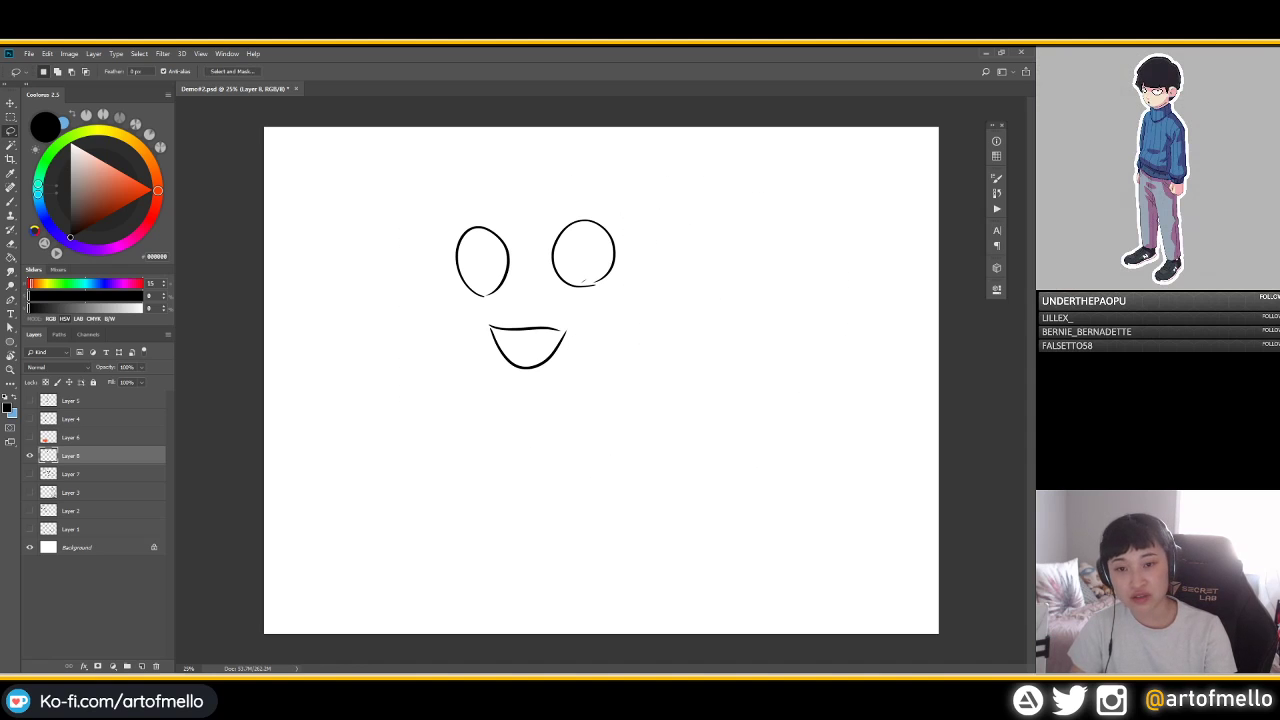
pyautogui.moveTo(678, 176); pyautogui.dragTo(655, 167)
# Replace the freehand selection with a small five-sided Polygonal Lasso selection beside the right eye
pyautogui.hotkey('shift', 'l')
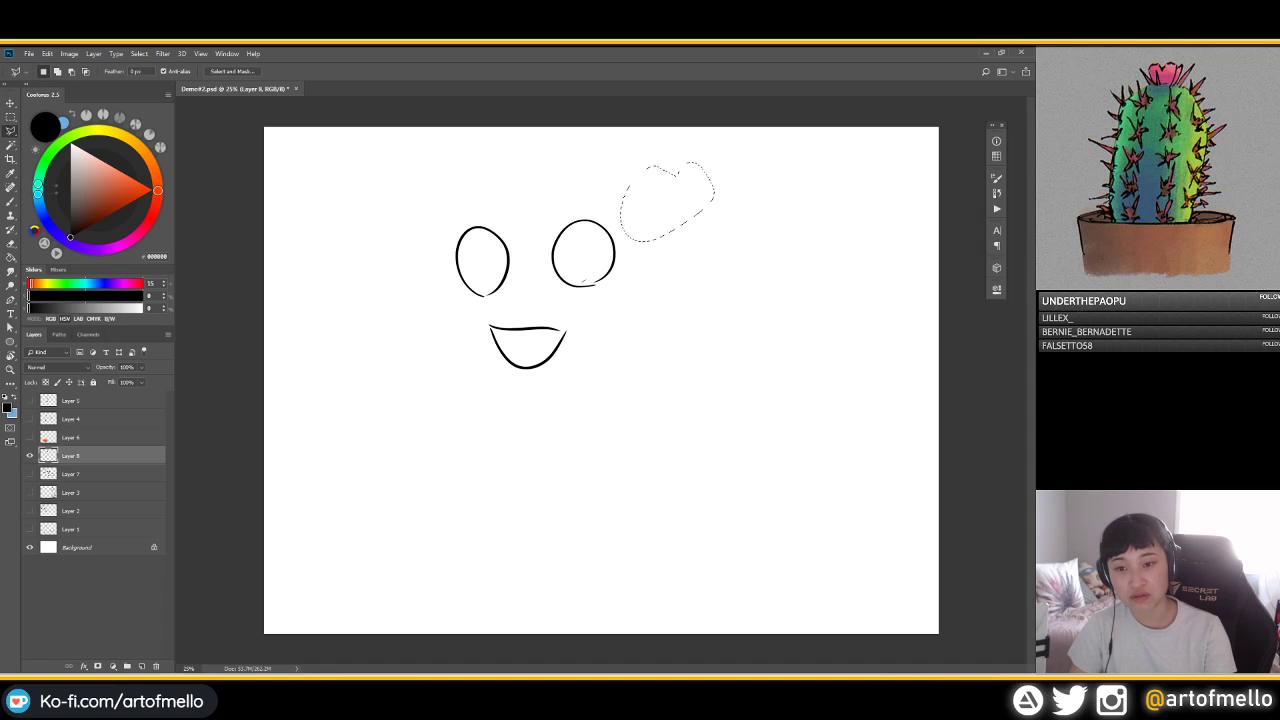
pyautogui.moveTo(738, 212)
pyautogui.mouseDown()
pyautogui.moveTo(712, 246)
pyautogui.moveTo(770, 240)
pyautogui.mouseUp()
pyautogui.click(741, 210)
pyautogui.hotkey('shift', 'l')
pyautogui.hotkey('shift', 'l')
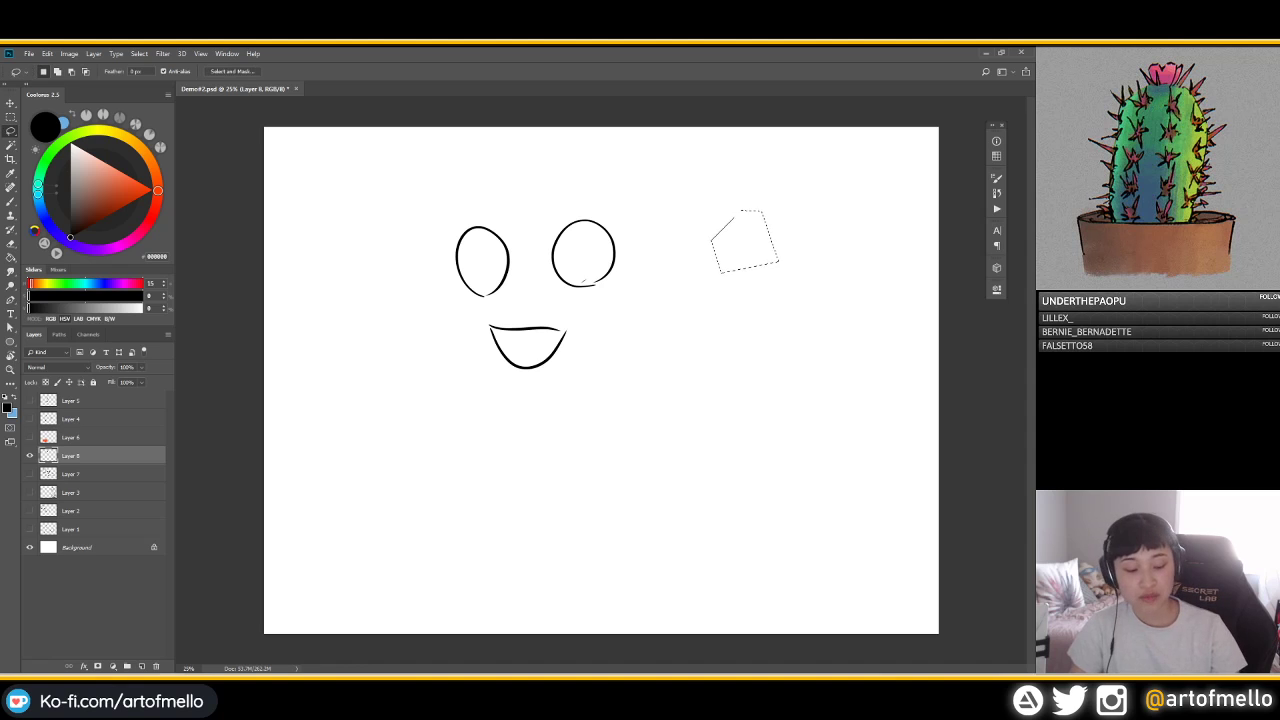
# Draw a rectangular marquee over the right eye's outer edge and replace it with a large elliptical marquee across the face
pyautogui.press('m')
pyautogui.moveTo(692, 171); pyautogui.dragTo(591, 333)
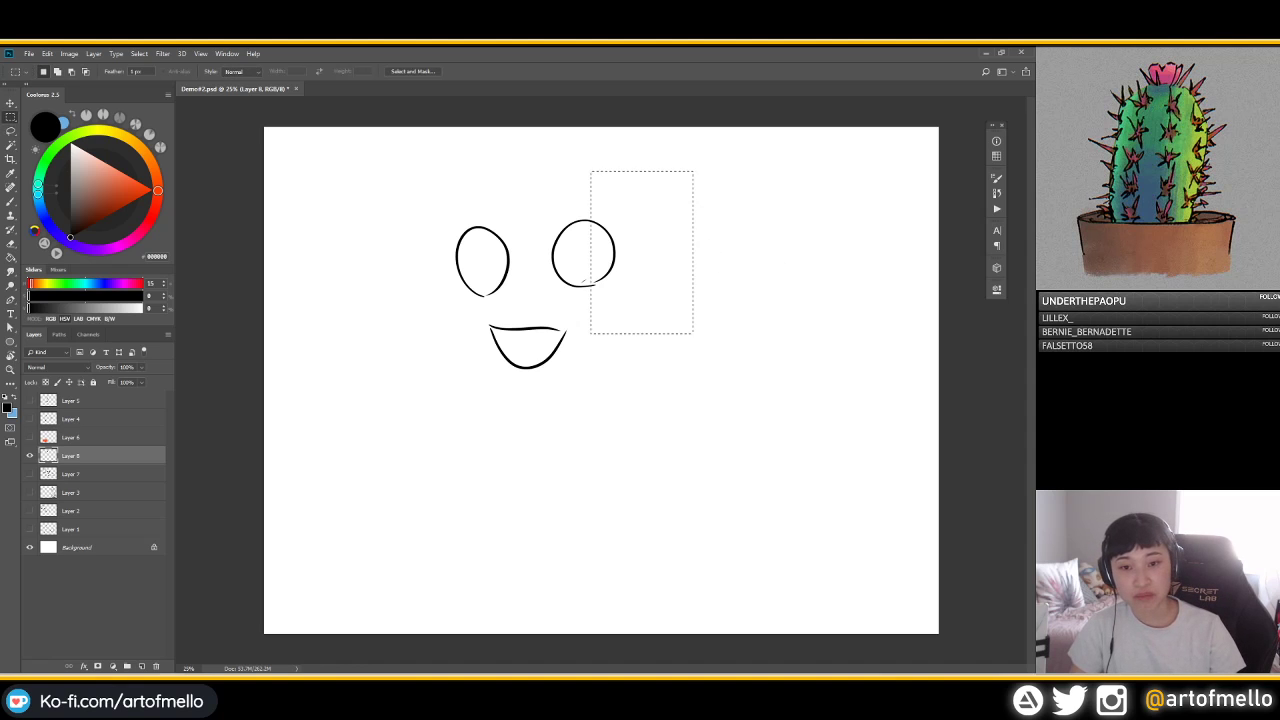
pyautogui.hotkey('shift', 'm')
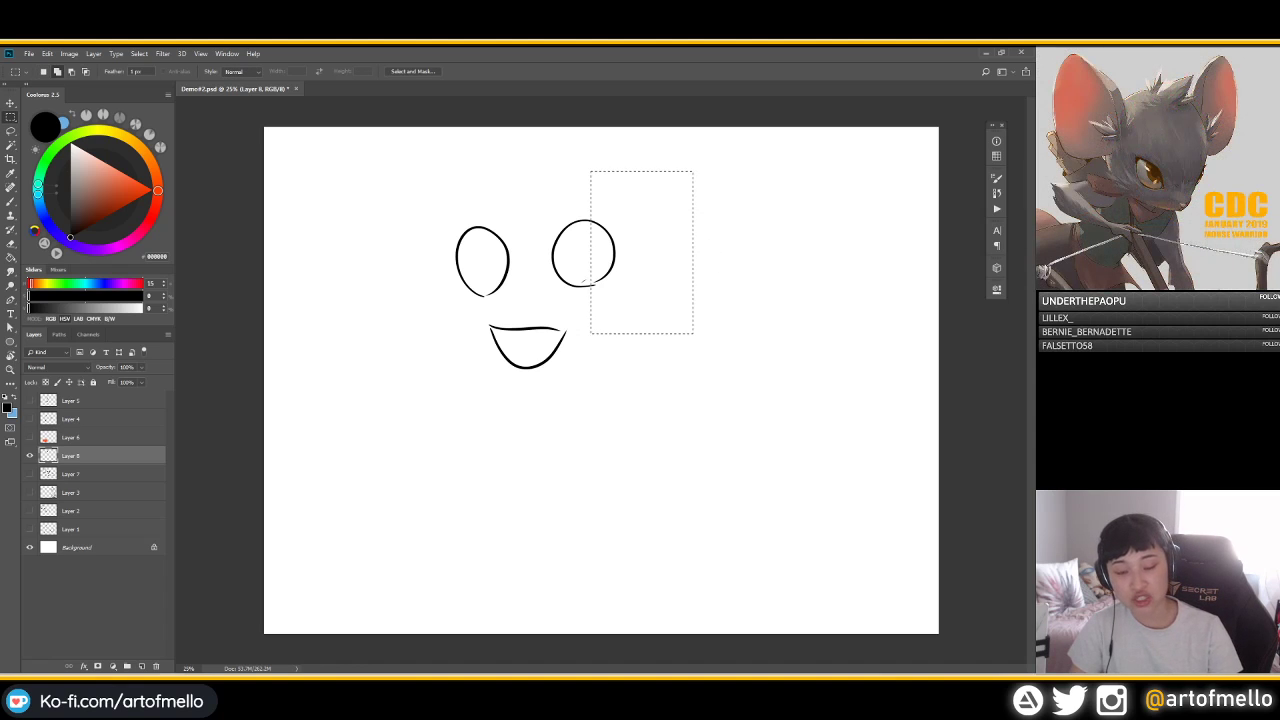
pyautogui.moveTo(778, 188); pyautogui.dragTo(457, 548)
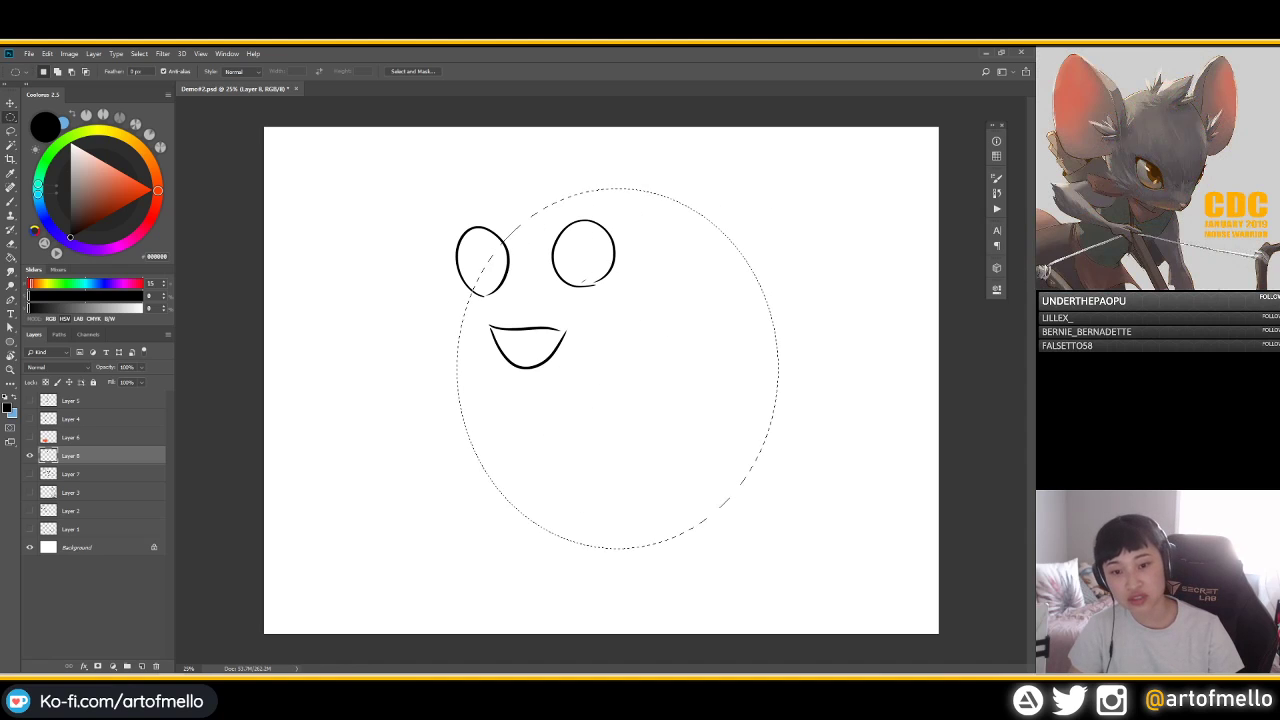
# Replace the elliptical selection with a wide rectangular marquee enclosing the mouth and the area below it
pyautogui.hotkey('shift', 'm')
pyautogui.moveTo(522, 423)
pyautogui.mouseDown()
pyautogui.moveTo(562, 385)
pyautogui.moveTo(583, 406)
pyautogui.moveTo(570, 413)
pyautogui.mouseUp()
pyautogui.moveTo(386, 312)
pyautogui.mouseDown()
pyautogui.moveTo(489, 350)
pyautogui.moveTo(844, 429)
pyautogui.mouseUp()
pyautogui.hotkey('ctrl', 'd')
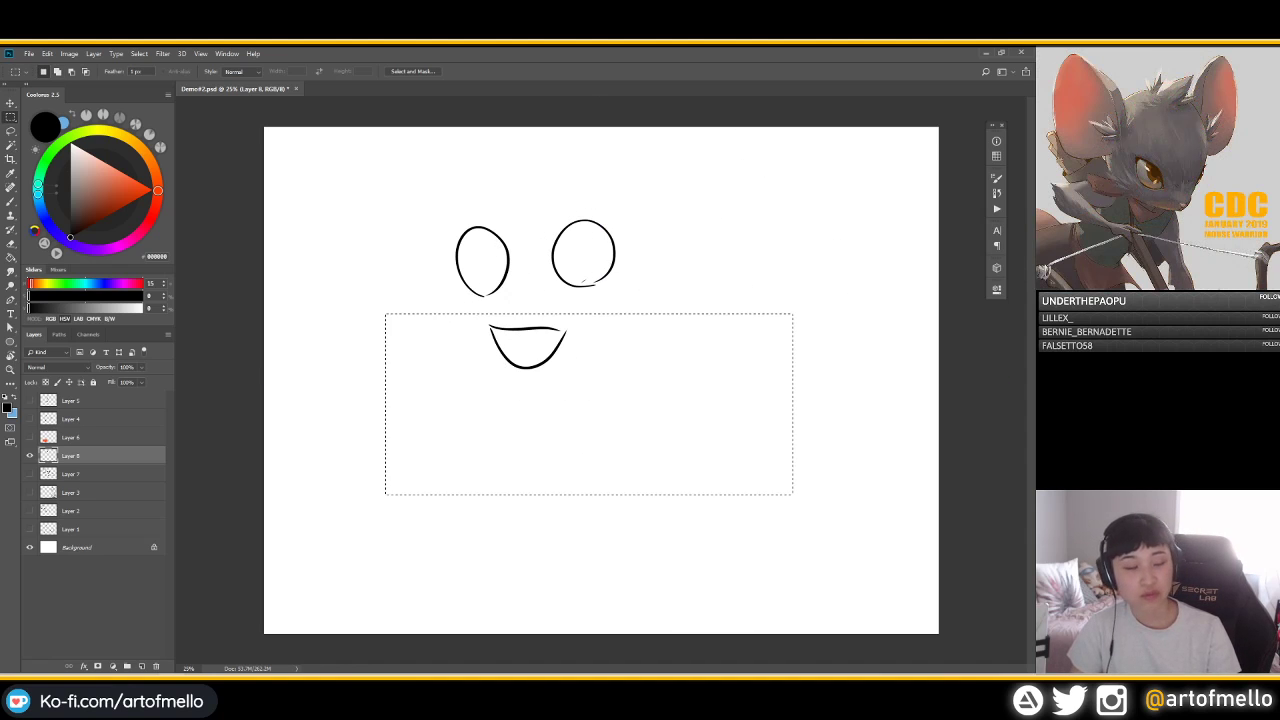
# Clear the rectangular selection and draw an elliptical marquee around the right eye with the Elliptical Marquee tool
pyautogui.hotkey('shift', 'm')
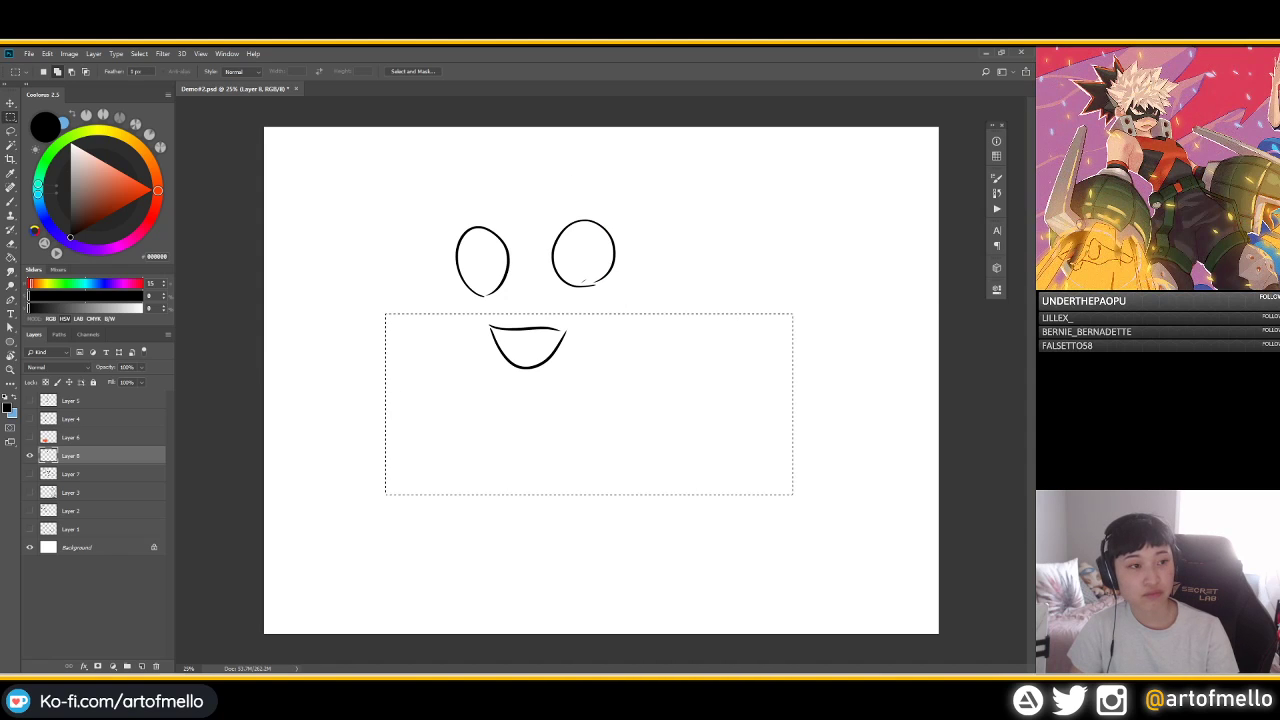
pyautogui.hotkey('ctrl', 'd')
pyautogui.moveTo(484, 186); pyautogui.dragTo(683, 365)
pyautogui.hotkey('shift', 'm')
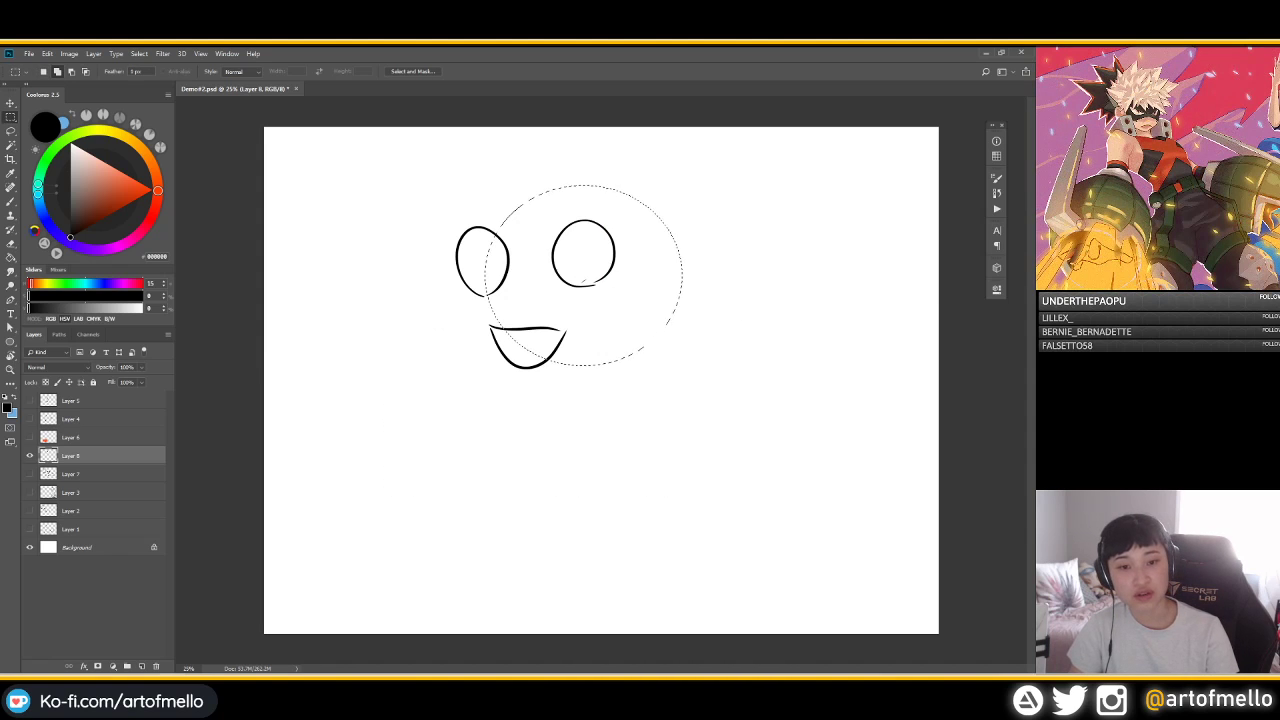
# Select the whole face with a rectangular marquee and move it a little to the right and slightly down
pyautogui.moveTo(750, 213); pyautogui.dragTo(403, 627)
pyautogui.moveTo(342, 158); pyautogui.dragTo(844, 525)
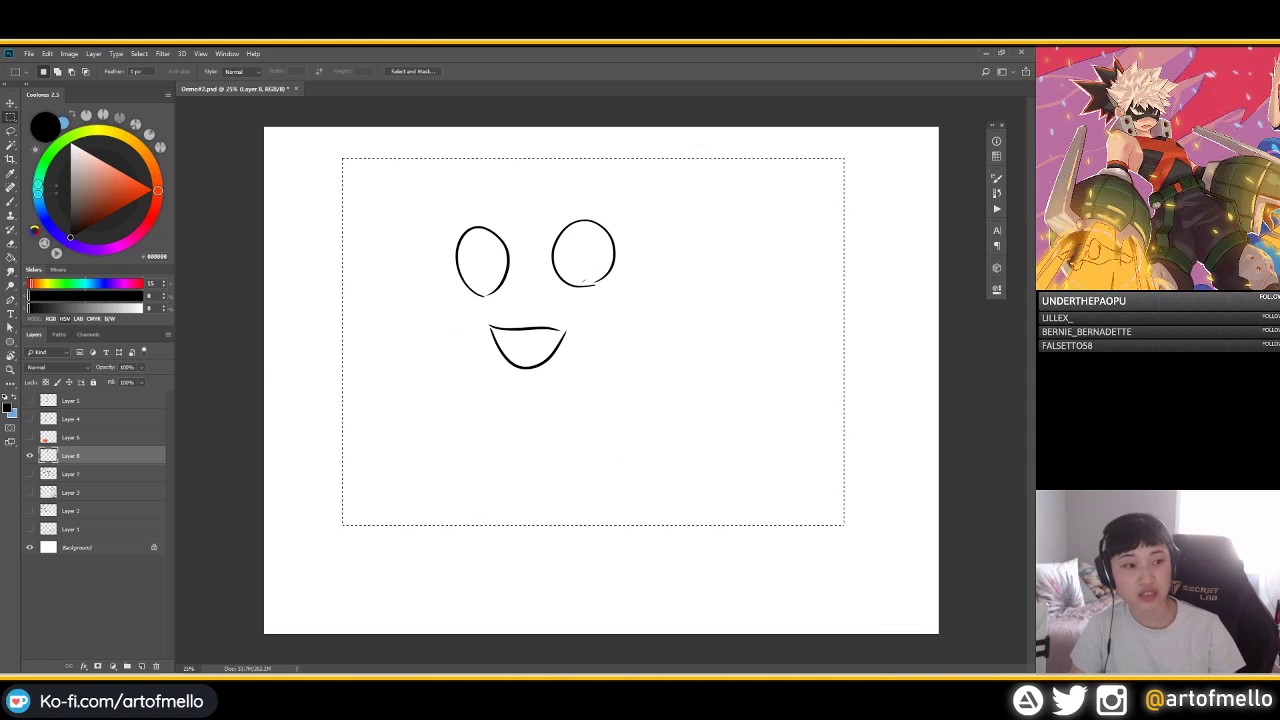
pyautogui.press('v')
pyautogui.moveTo(567, 294)
pyautogui.mouseDown()
pyautogui.moveTo(650, 255)
pyautogui.moveTo(646, 377)
pyautogui.moveTo(649, 312)
pyautogui.mouseUp()
pyautogui.press('m')
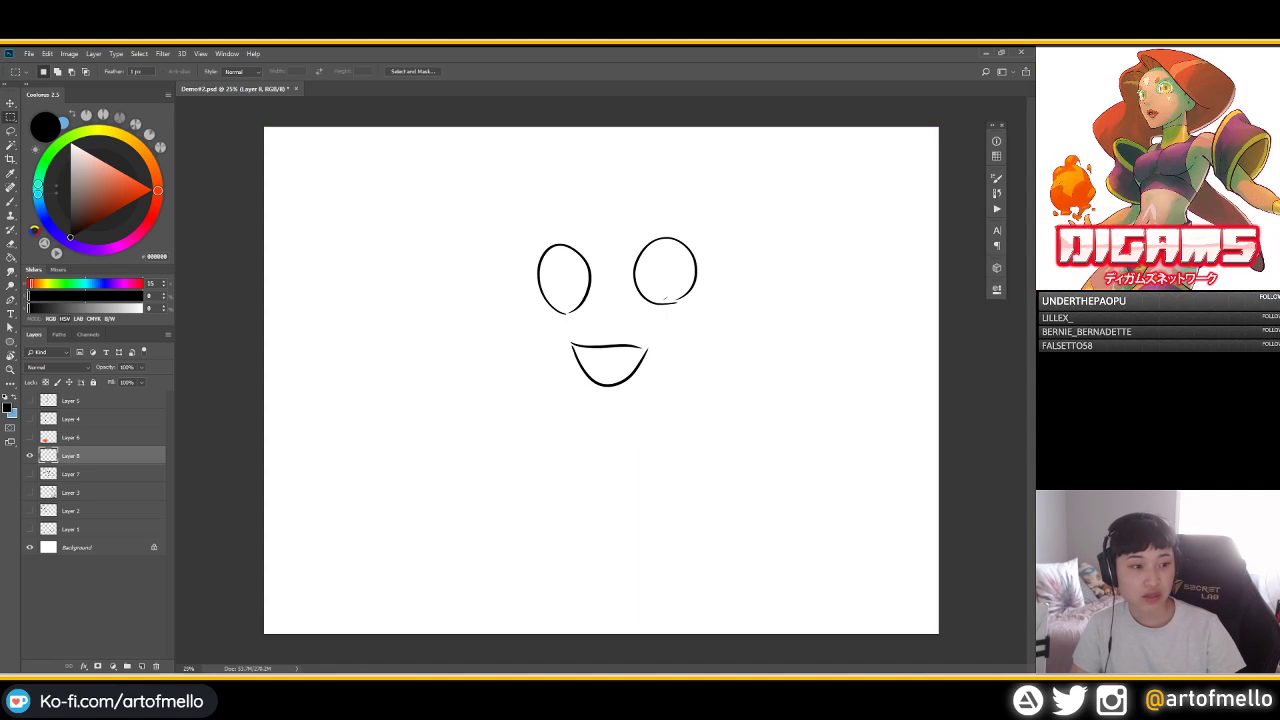
# Smear the left eye into a grey blur with the Smudge tool and erase the entire face drawing from Layer 8
pyautogui.press('r')
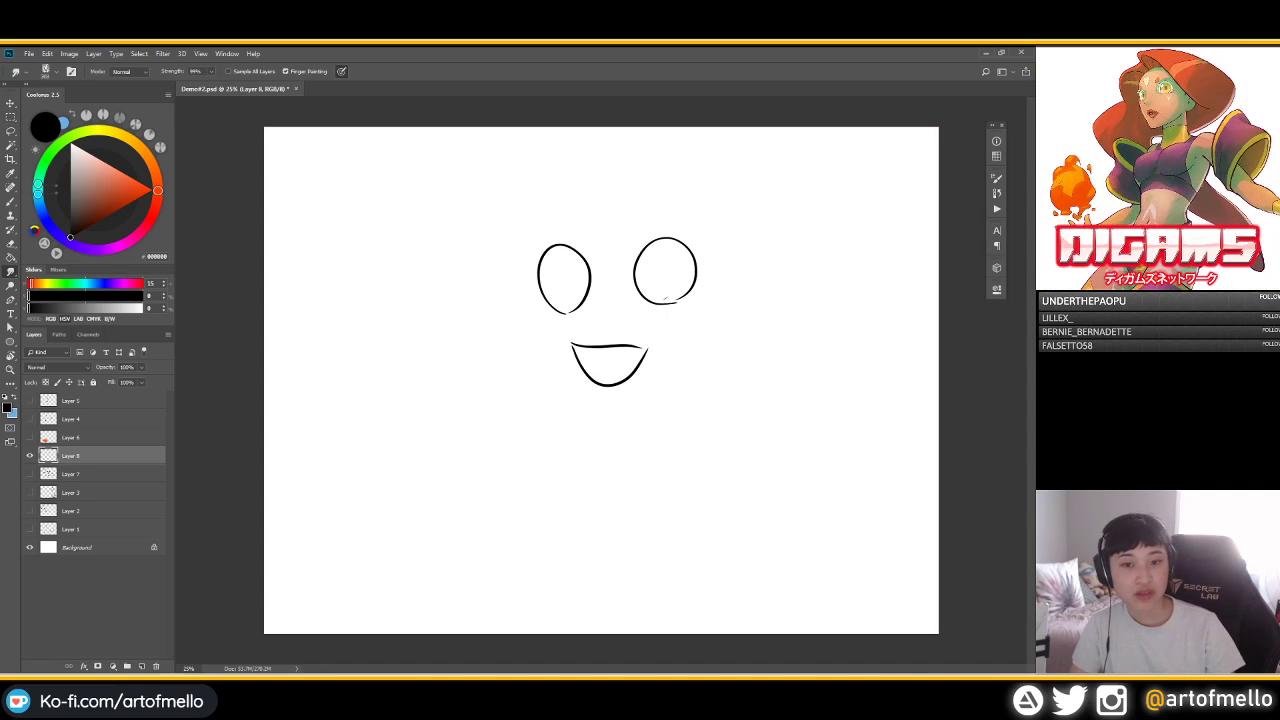
pyautogui.moveTo(587, 225)
pyautogui.mouseDown()
pyautogui.moveTo(611, 225)
pyautogui.moveTo(552, 268)
pyautogui.moveTo(572, 284)
pyautogui.moveTo(575, 314)
pyautogui.moveTo(638, 288)
pyautogui.mouseUp()
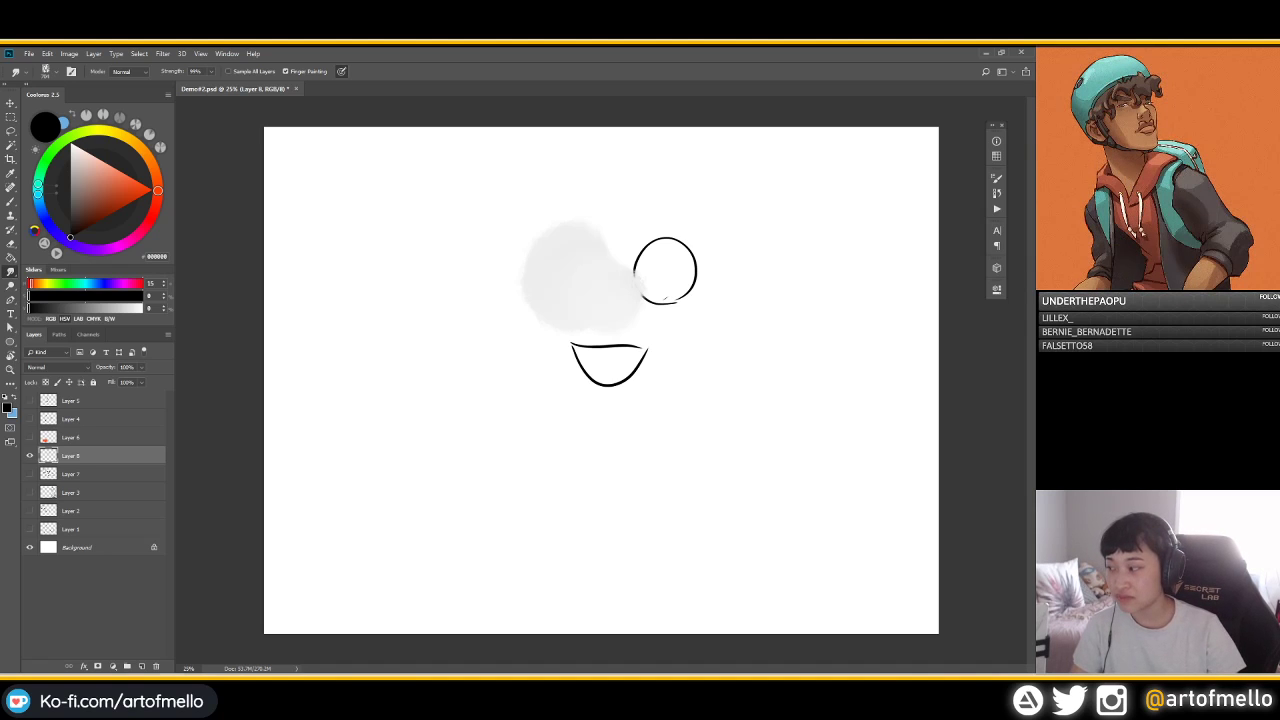
pyautogui.press('e')
pyautogui.moveTo(584, 252)
pyautogui.mouseDown()
pyautogui.moveTo(646, 304)
pyautogui.moveTo(598, 395)
pyautogui.mouseUp()
pyautogui.press('m')
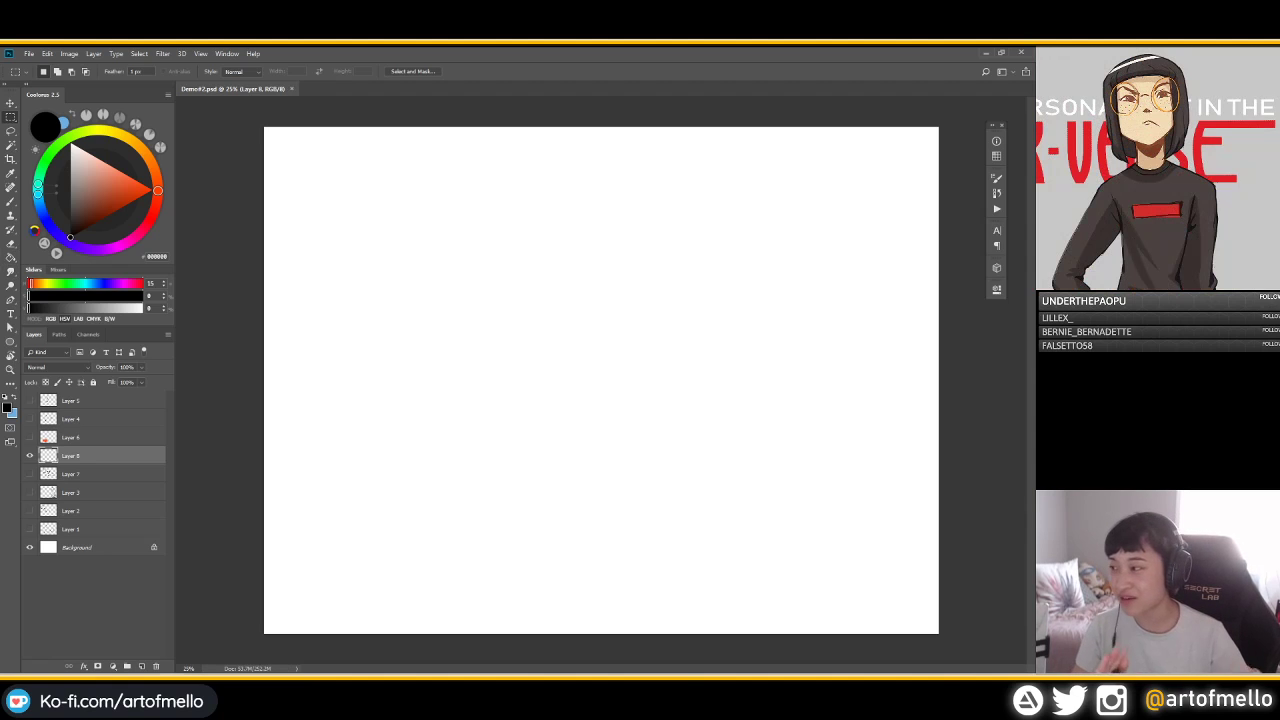
# Try filling the empty layer with black using the Paint Bucket tool and undo the fill
pyautogui.press('h')
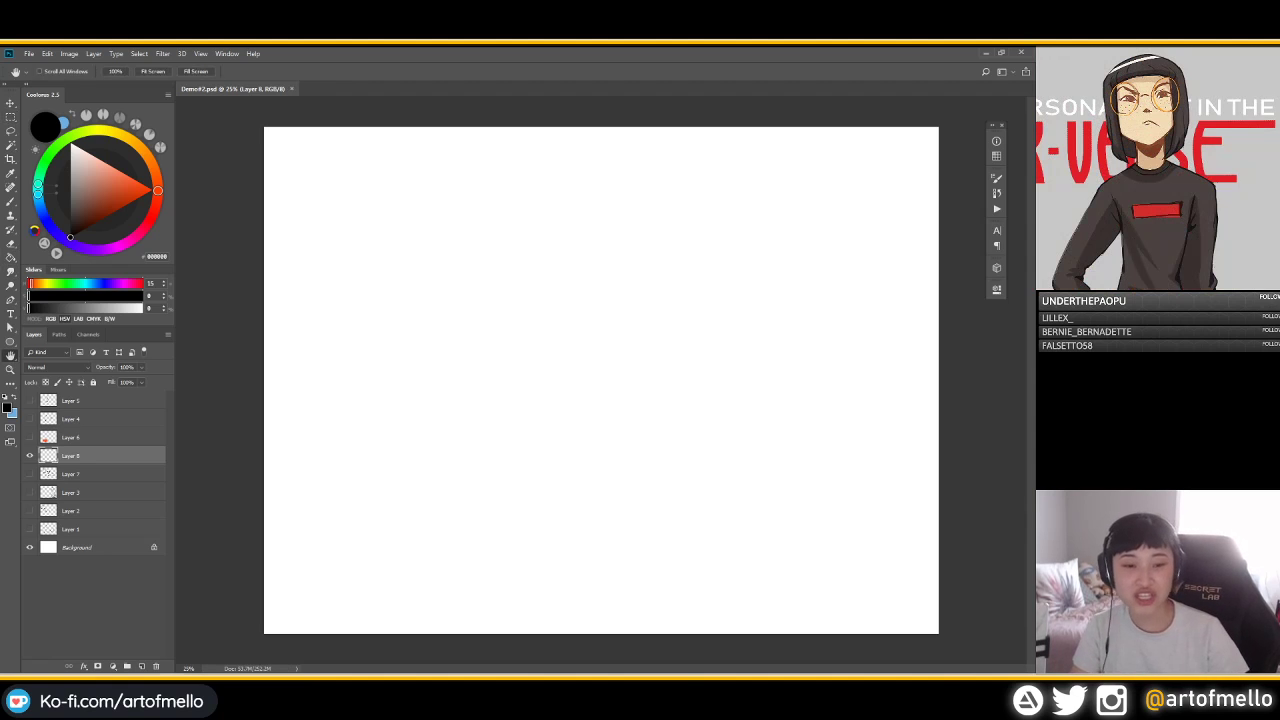
pyautogui.press('g')
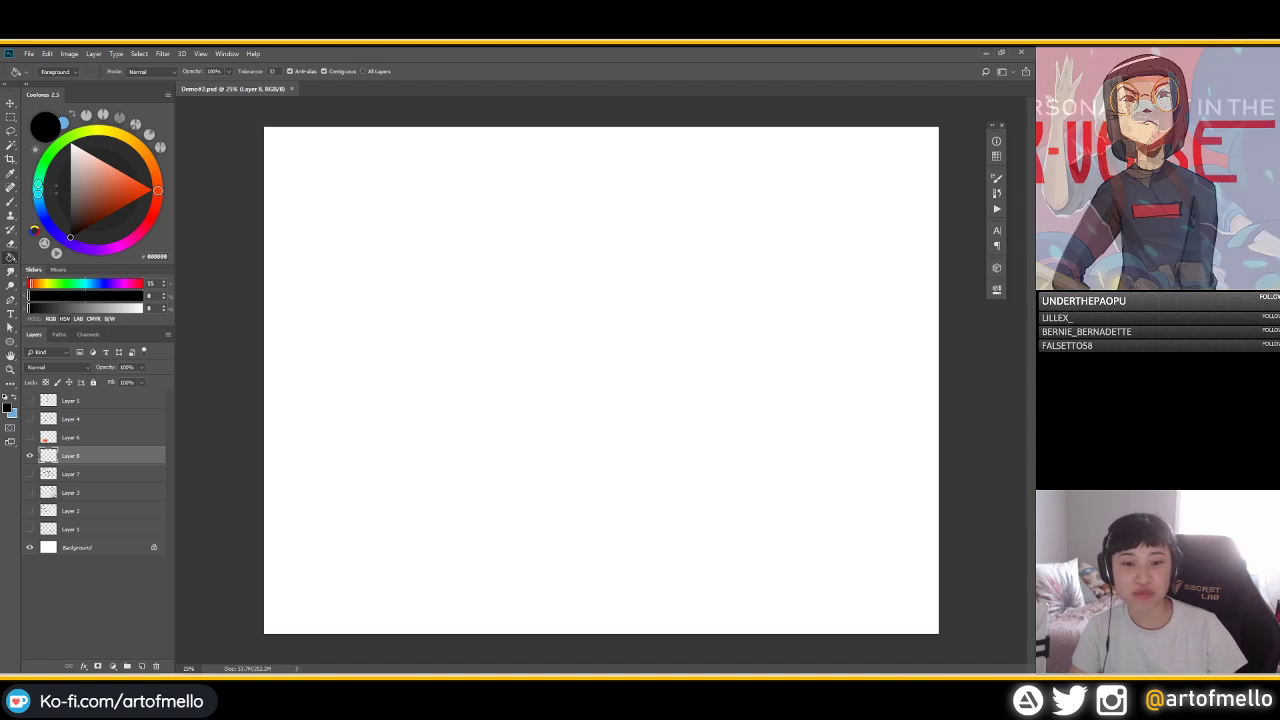
pyautogui.click(601, 380)
pyautogui.hotkey('ctrl', 'z')
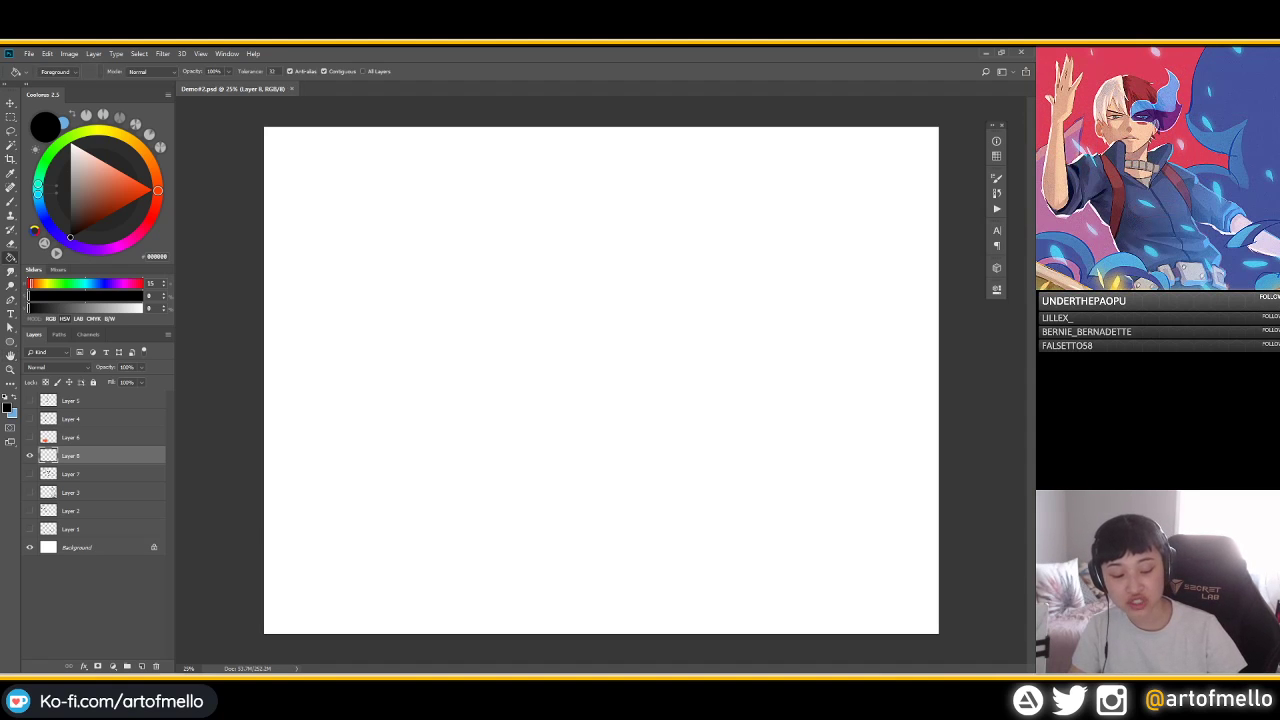
# Try a black radial gradient fading to transparent near the canvas centre with the Gradient tool and undo it
pyautogui.hotkey('shift', 'g')
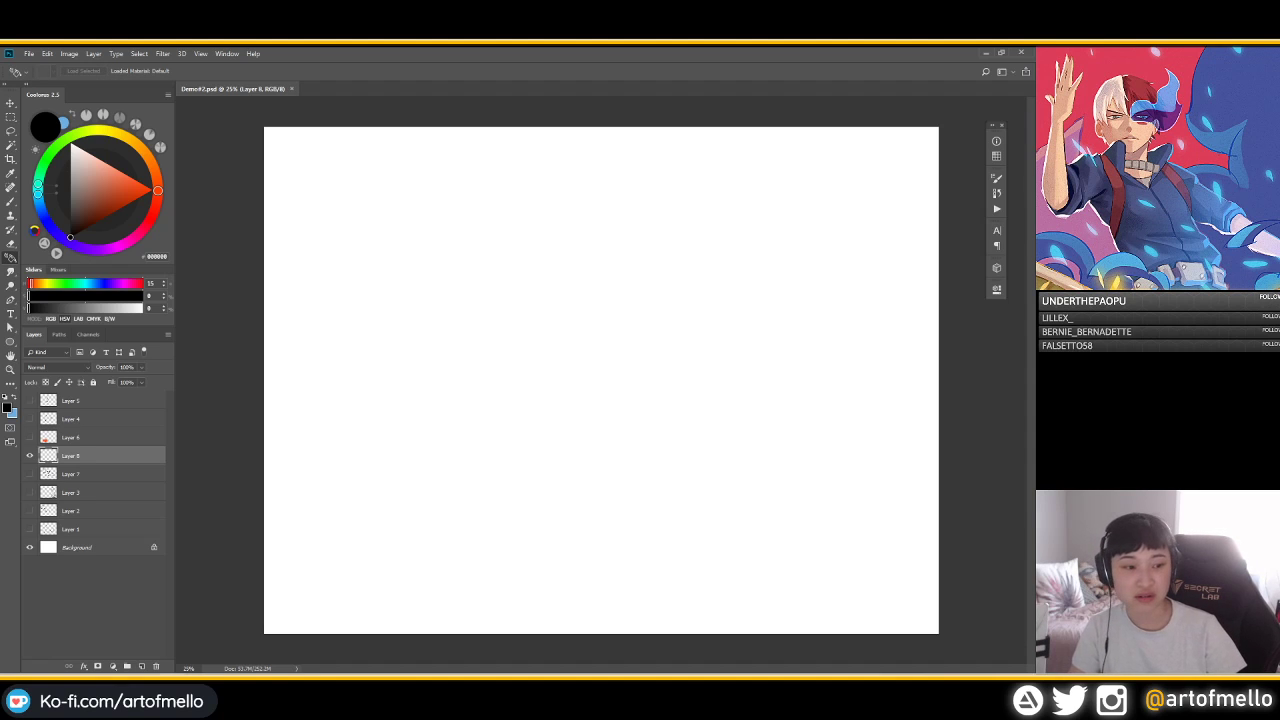
pyautogui.hotkey('shift', 'g')
pyautogui.moveTo(578, 407); pyautogui.dragTo(718, 410)
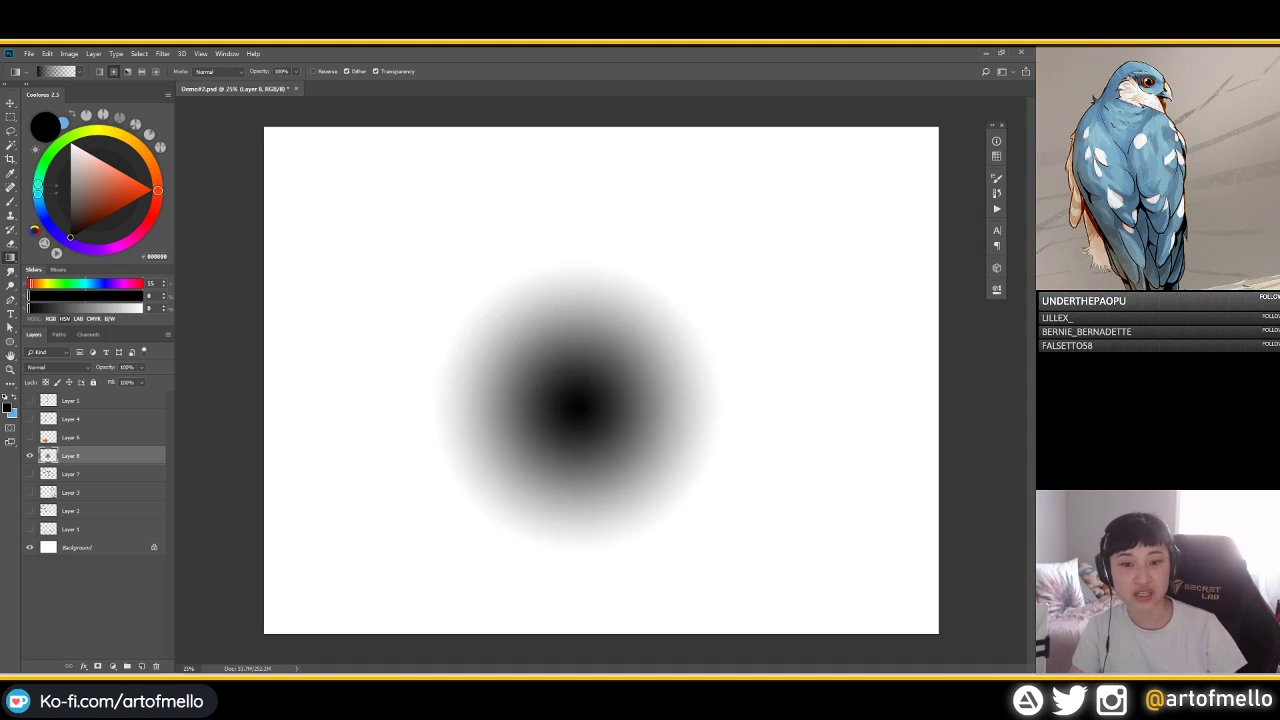
pyautogui.hotkey('ctrl', 'z')
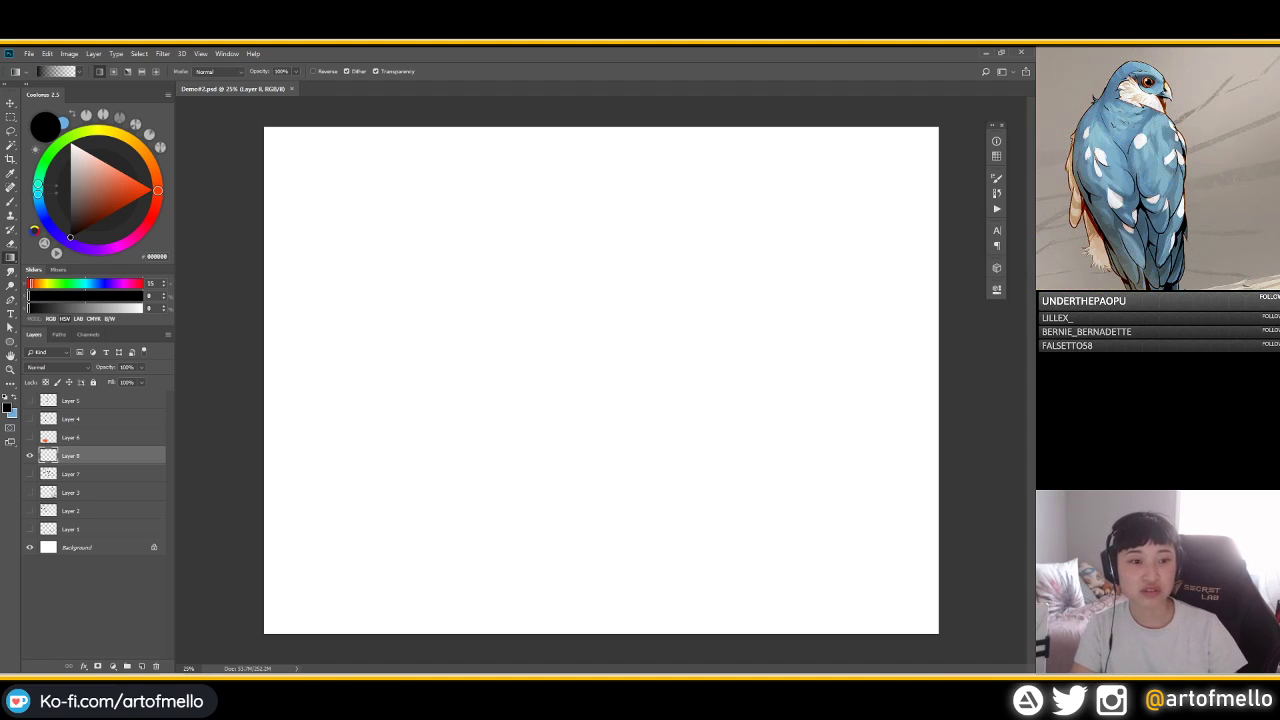
# Layer linear foreground-to-transparent gradients from left to right across the canvas in black, orange (#E27451) and gold
pyautogui.moveTo(258, 332); pyautogui.dragTo(816, 332)
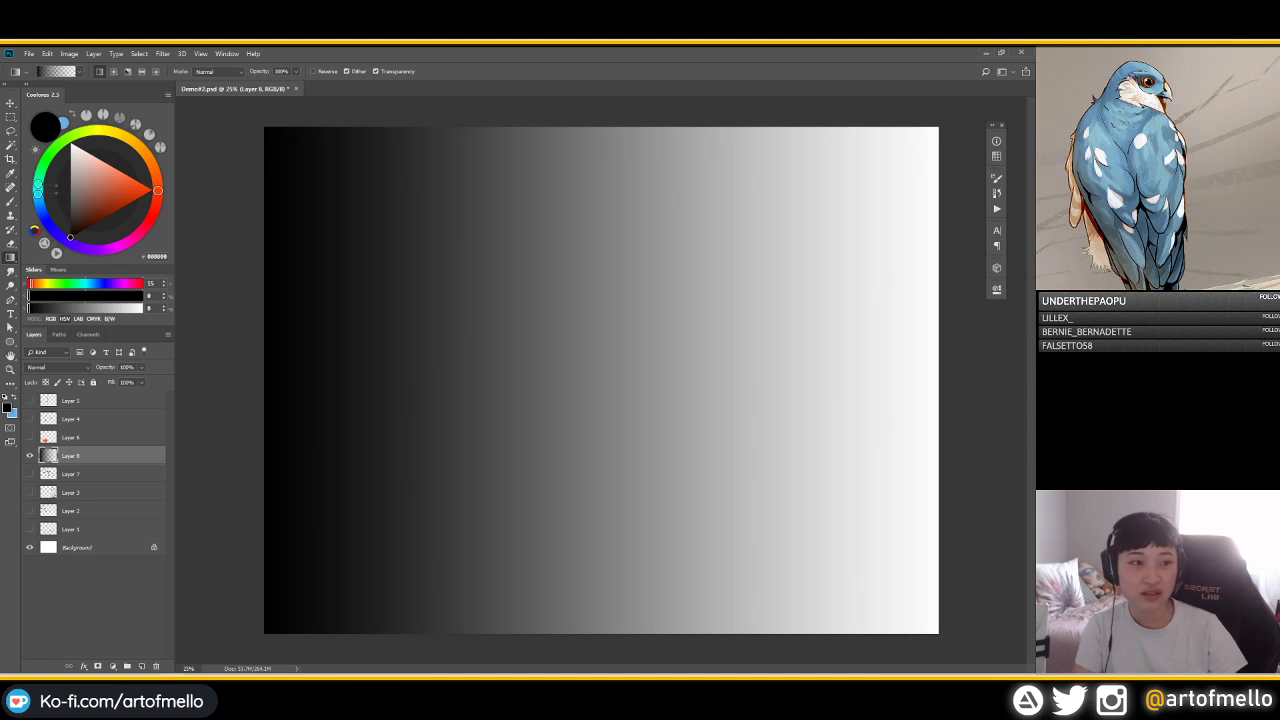
pyautogui.click(117, 180)
pyautogui.moveTo(346, 288); pyautogui.dragTo(824, 288)
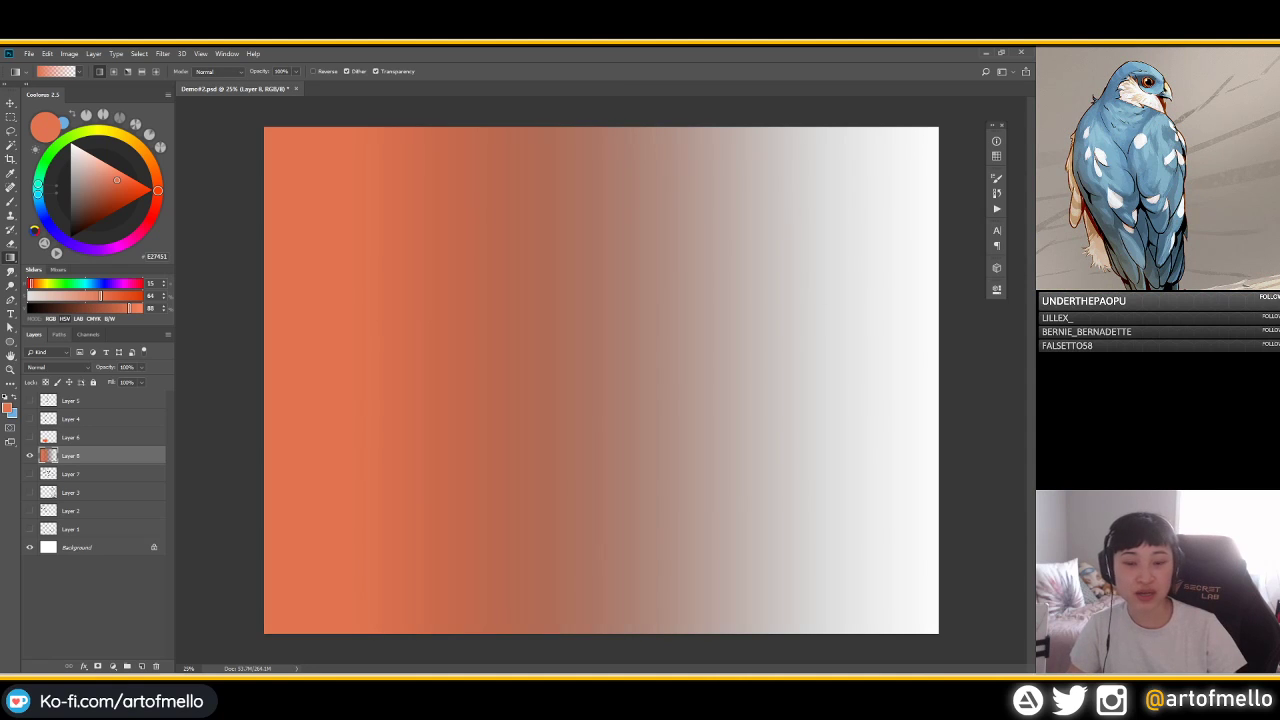
pyautogui.click(129, 138)
pyautogui.moveTo(442, 320); pyautogui.dragTo(832, 320)
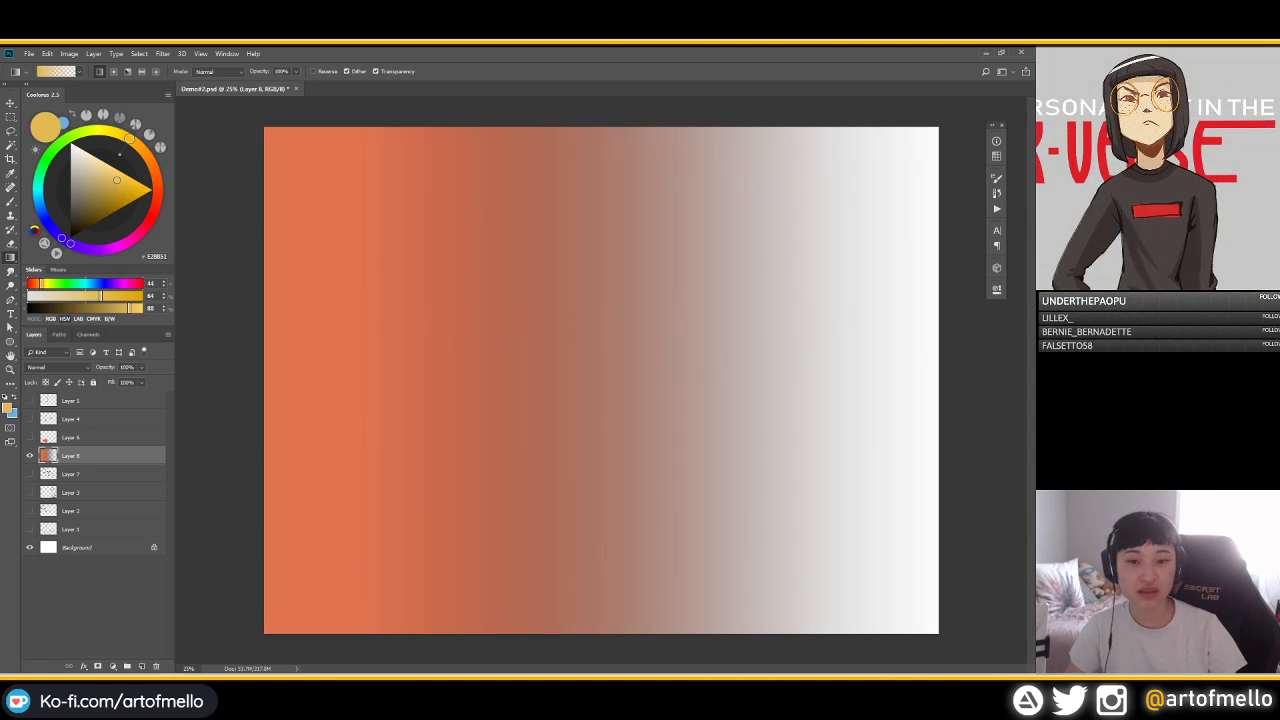
# Choose a muted teal foreground and draw a linear gradient fading upward from the middle of the canvas
pyautogui.click(38, 193)
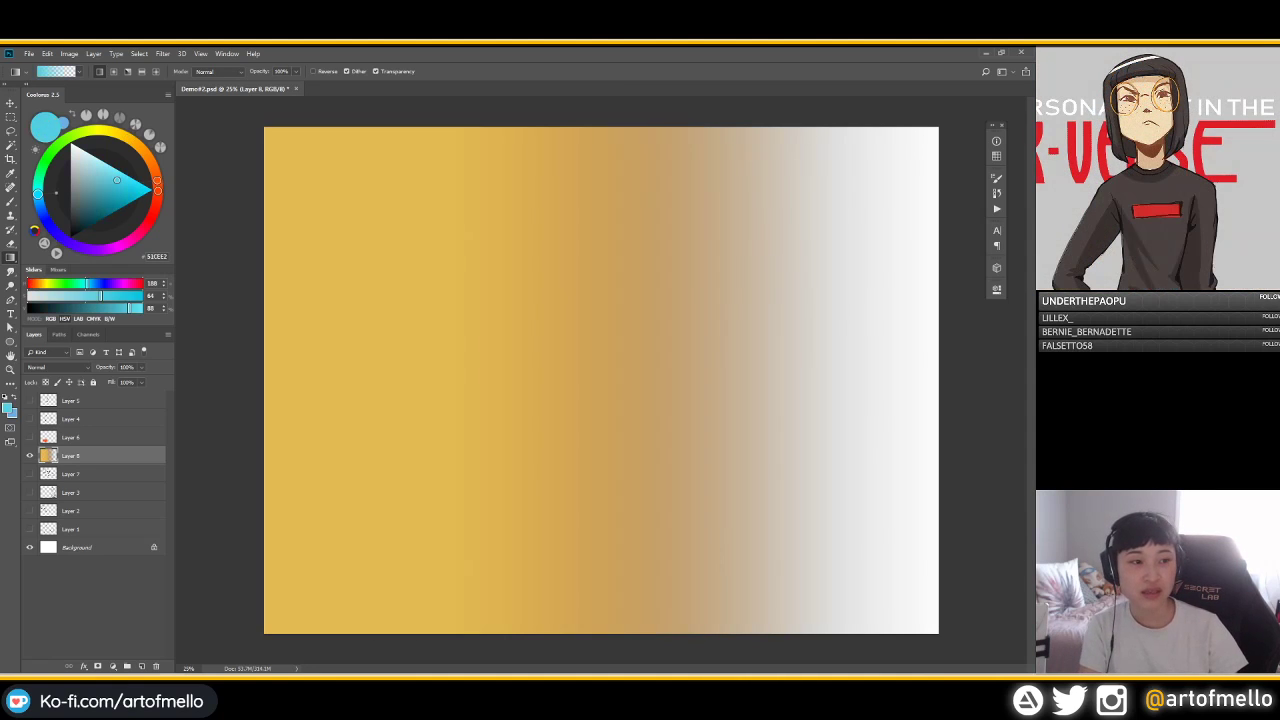
pyautogui.click(111, 193)
pyautogui.moveTo(628, 366); pyautogui.dragTo(628, 172)
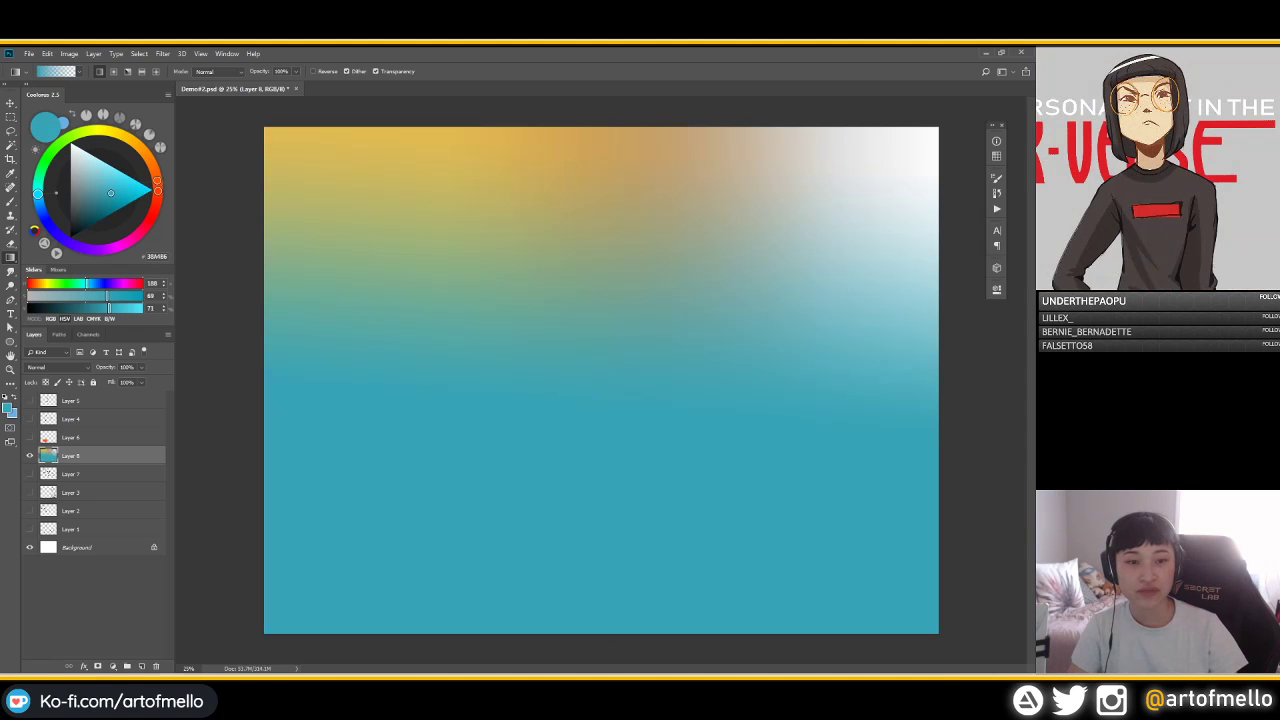
# Switch to the Foreground to Background gradient preset and cover the canvas with a diagonal gradient from gold (#E7B000) at lower left to teal
pyautogui.click(56, 71)
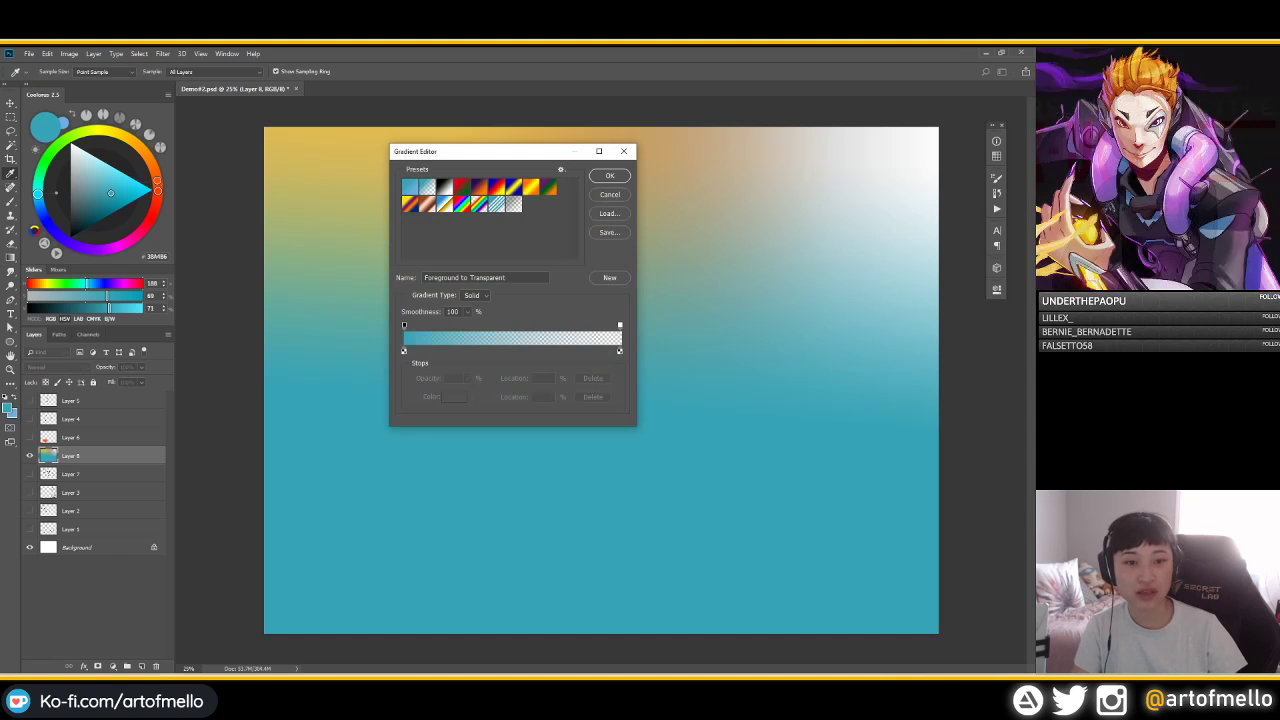
pyautogui.click(410, 187)
pyautogui.click(609, 176)
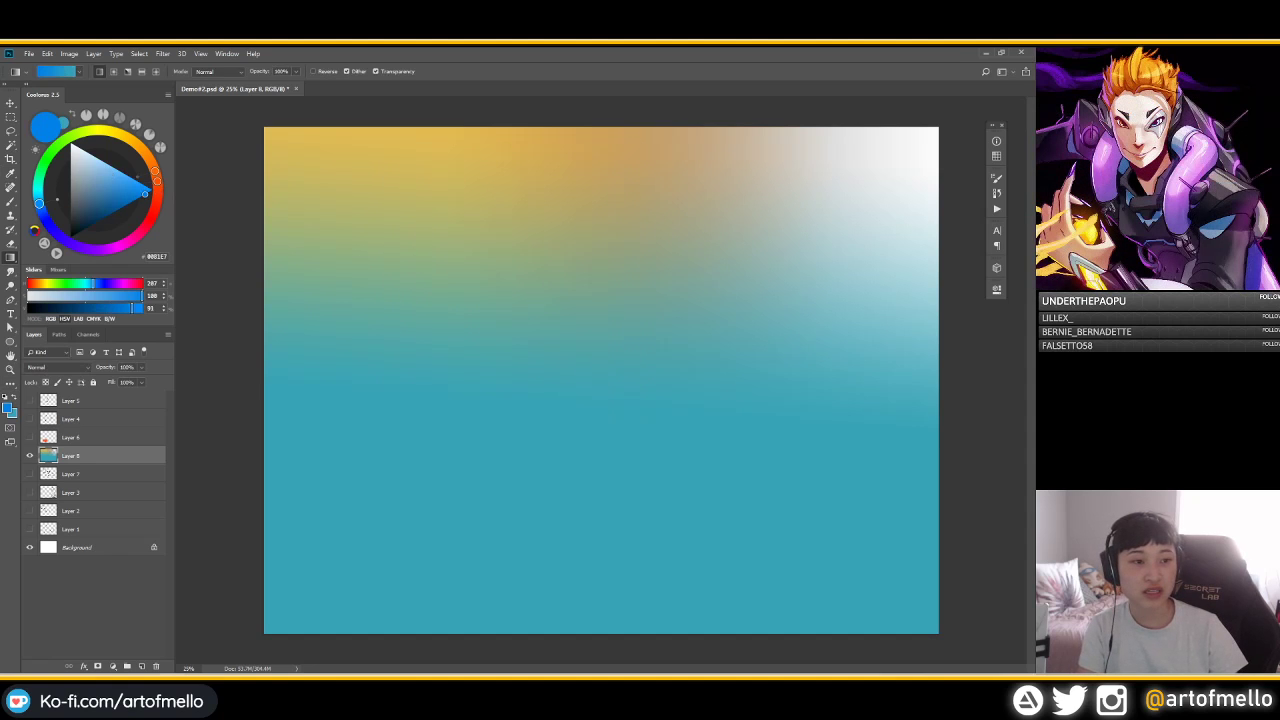
pyautogui.moveTo(491, 363); pyautogui.dragTo(566, 243)
pyautogui.hotkey('ctrl', 'z')
pyautogui.click(127, 137)
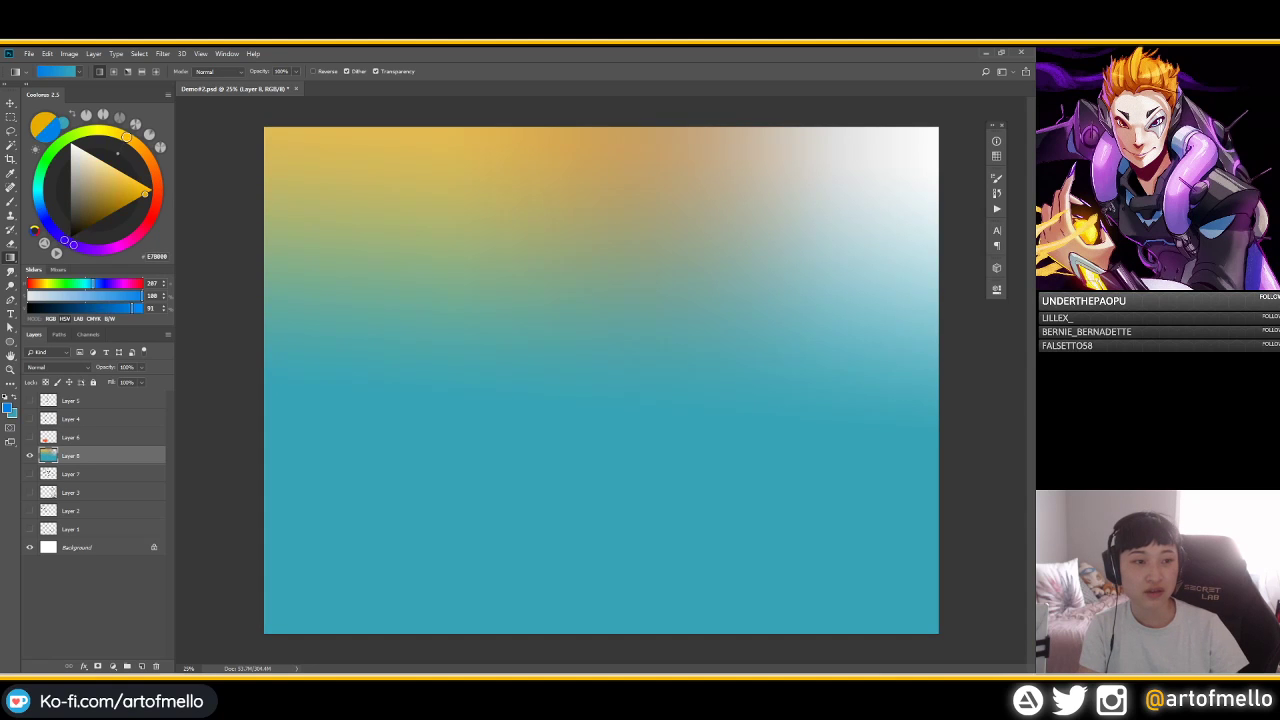
pyautogui.moveTo(489, 427); pyautogui.dragTo(612, 282)
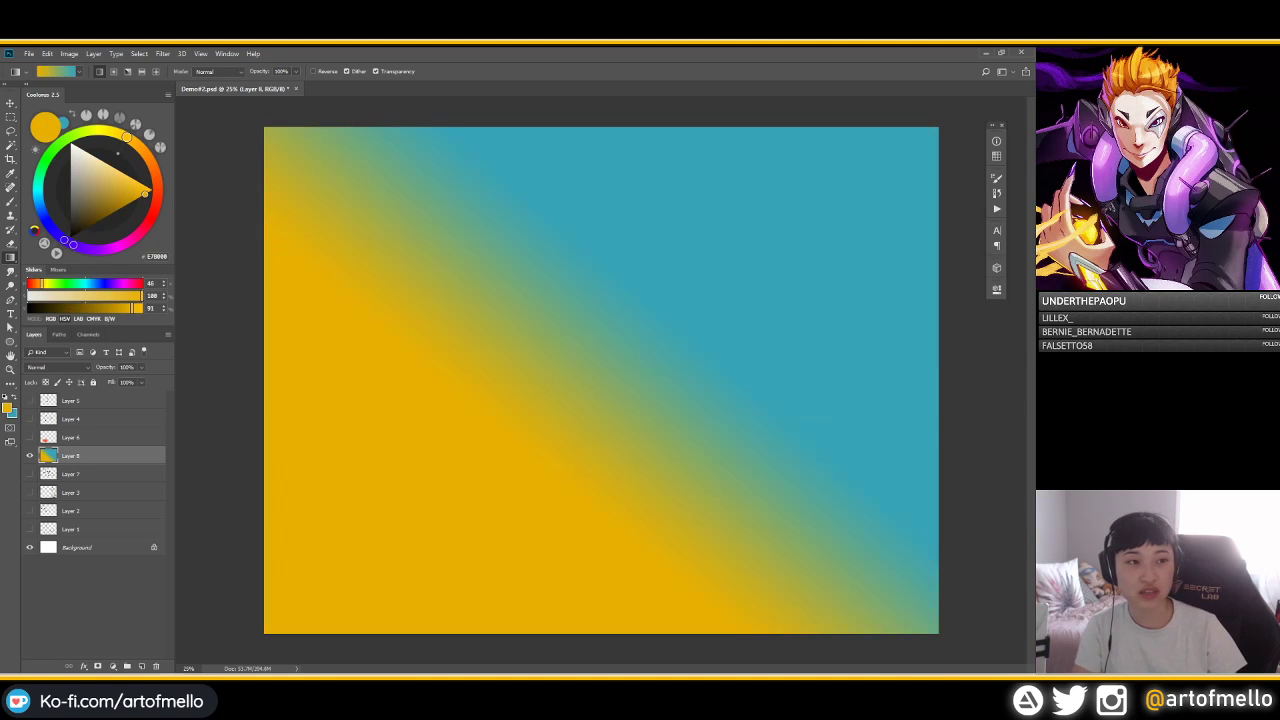
# Switch back to the Foreground to Transparent gradient preset, try a diagonal gold gradient and undo it
pyautogui.click(78, 71)
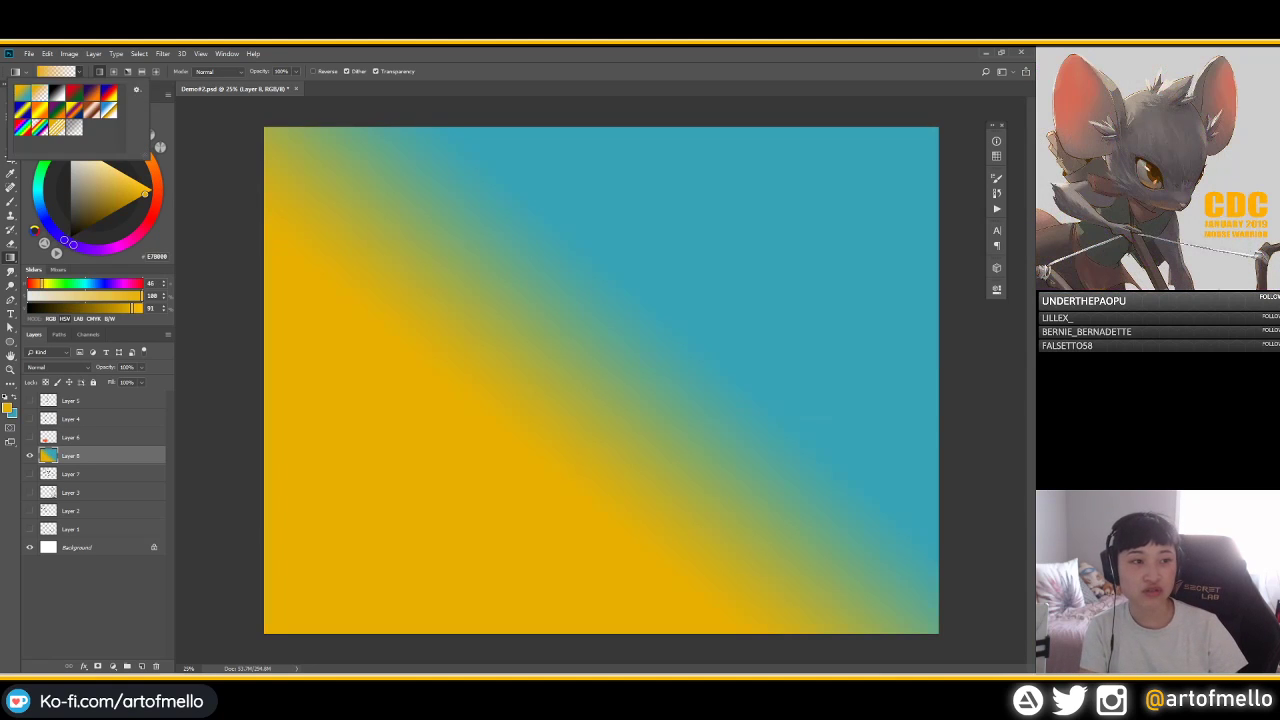
pyautogui.click(580, 414)
pyautogui.moveTo(580, 414); pyautogui.dragTo(844, 182)
pyautogui.hotkey('ctrl', 'z')
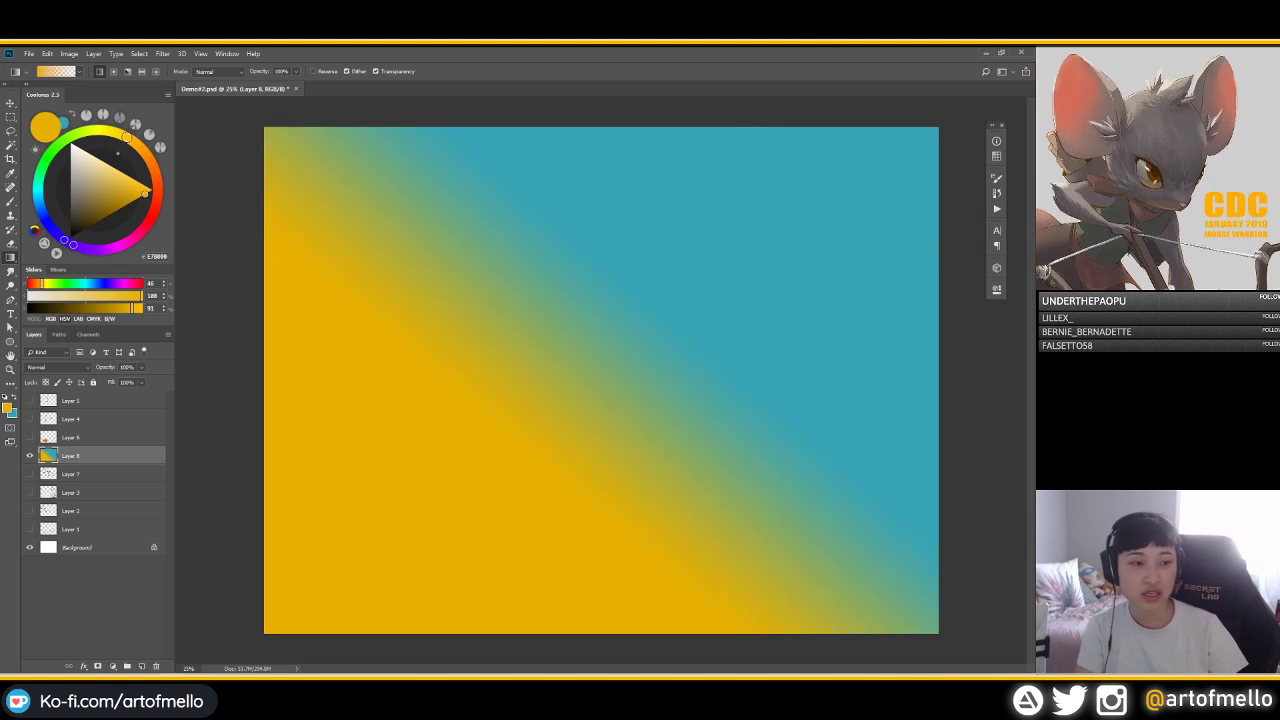
# Choose red (#E71C00), undo a trial diagonal gradient and draw a short linear gradient fading down from the canvas's upper edge
pyautogui.click(155, 206)
pyautogui.moveTo(697, 164); pyautogui.dragTo(331, 599)
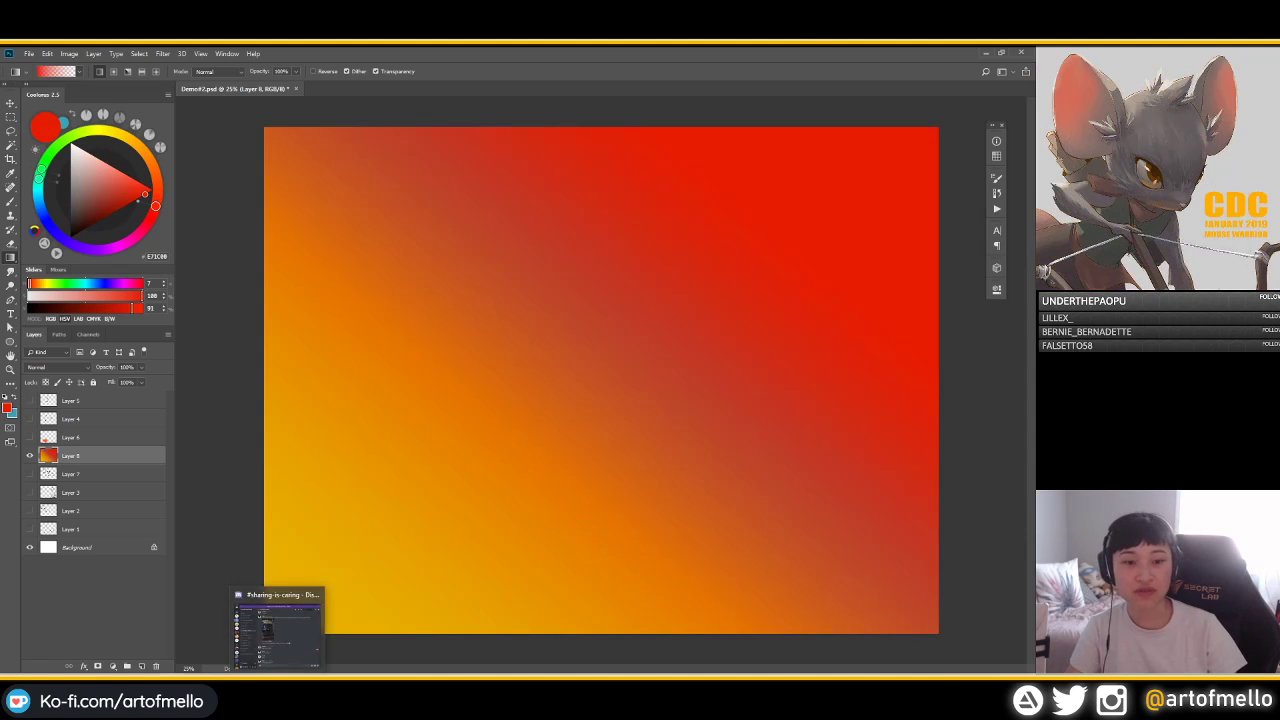
pyautogui.hotkey('ctrl', 'z')
pyautogui.moveTo(482, 148); pyautogui.dragTo(510, 297)
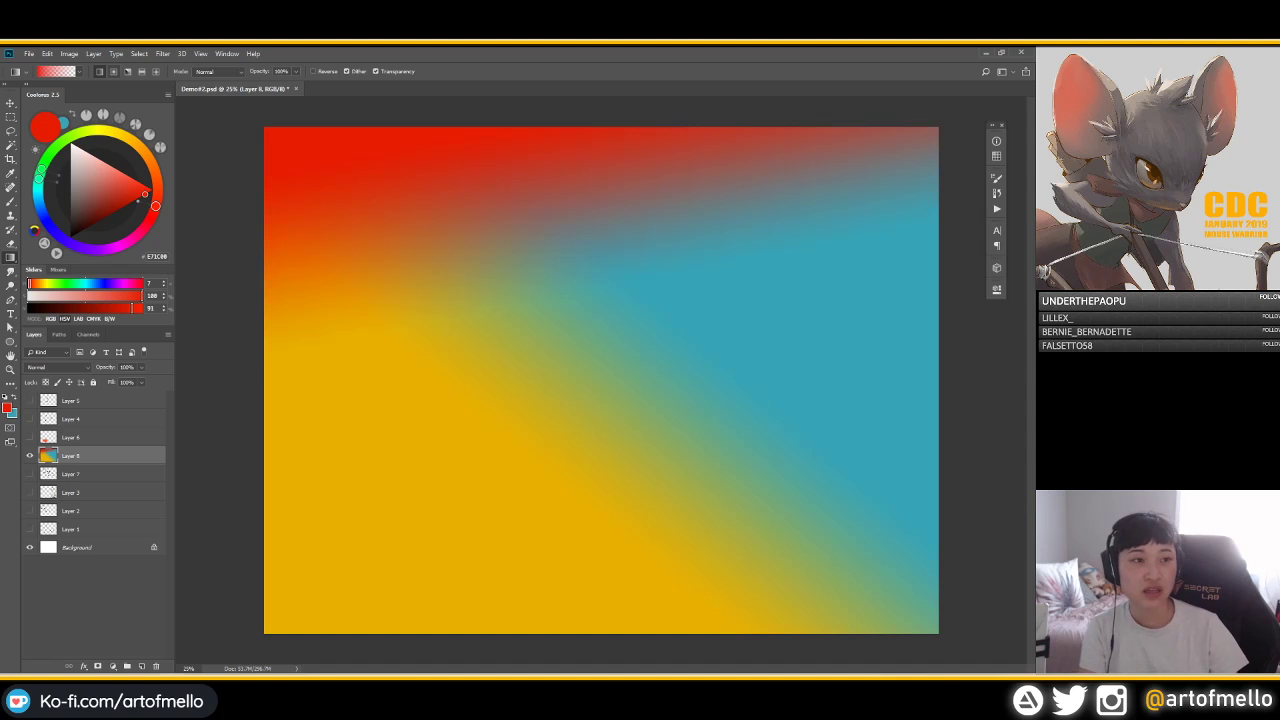
# Try red gradients in the radial and angle styles across the canvas, undoing each one
pyautogui.moveTo(600, 400); pyautogui.dragTo(771, 202)
pyautogui.hotkey('ctrl', 'z')
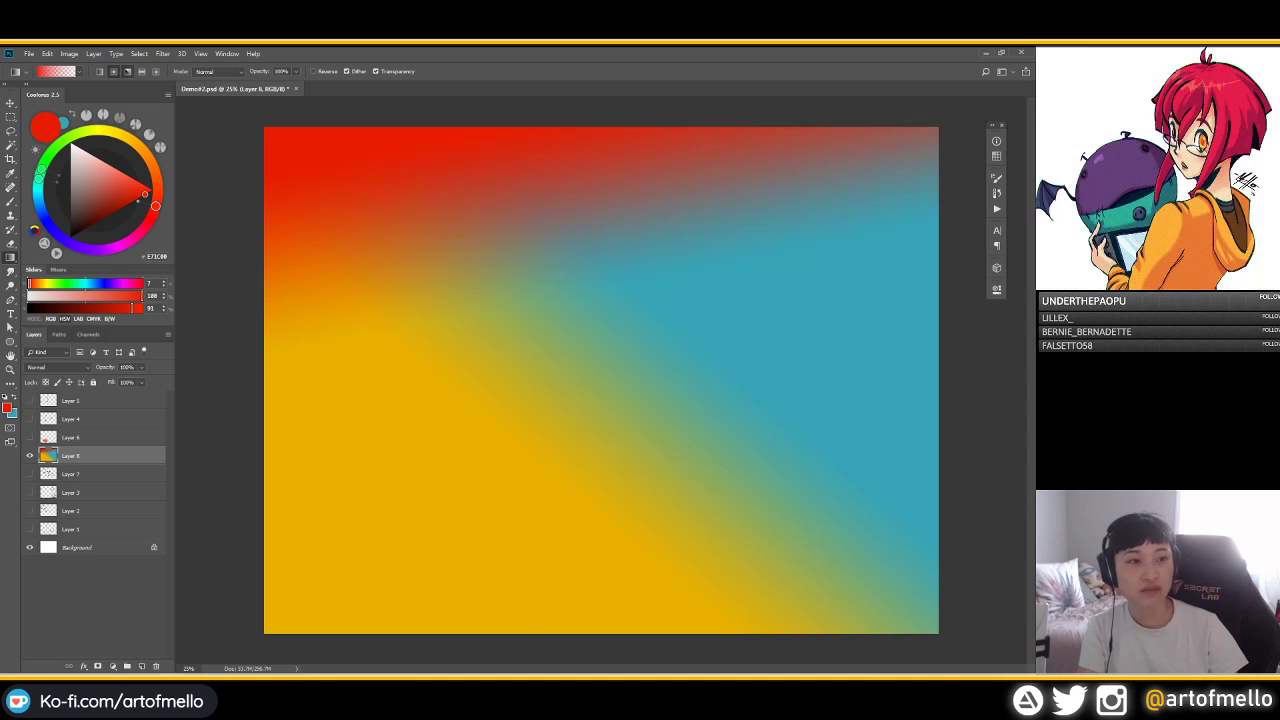
pyautogui.click(128, 72)
pyautogui.moveTo(446, 339); pyautogui.dragTo(716, 144)
pyautogui.hotkey('ctrl', 'z')
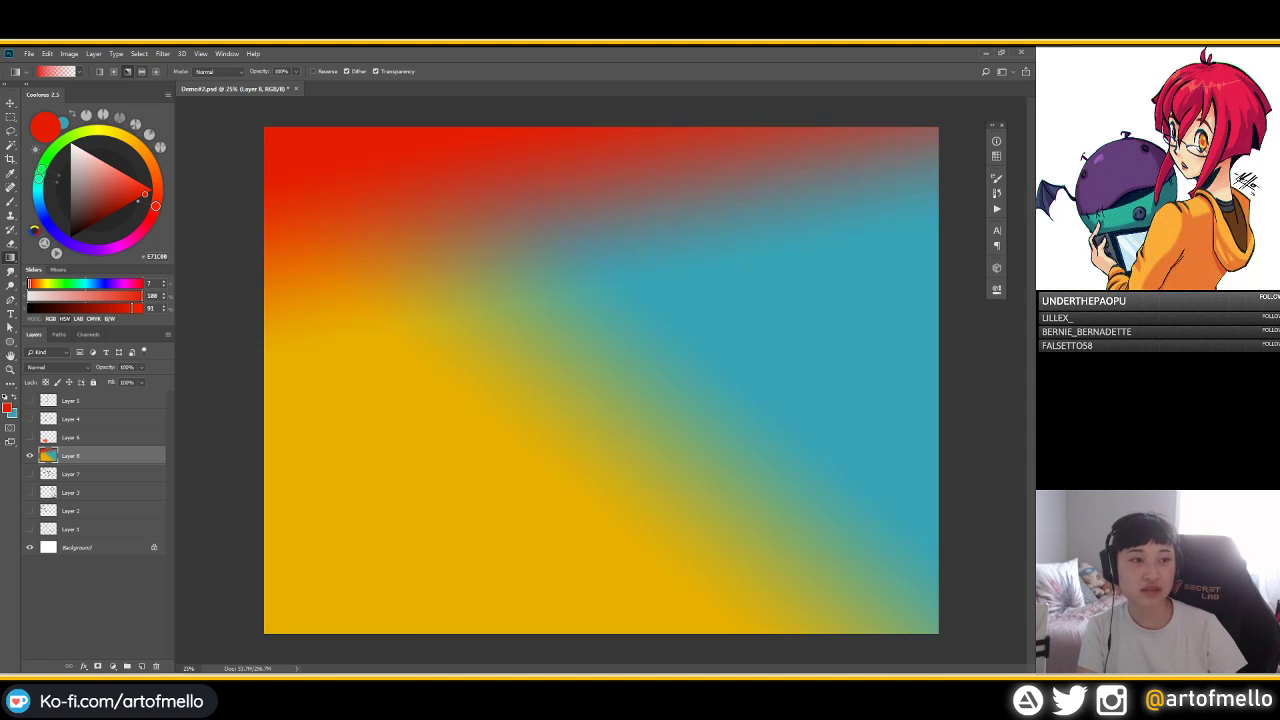
# Undo a trial red gradient in the reflected style and draw a dusty pink reflected band across the middle of the canvas
pyautogui.click(142, 72)
pyautogui.moveTo(588, 285); pyautogui.dragTo(590, 540)
pyautogui.hotkey('ctrl', 'z')
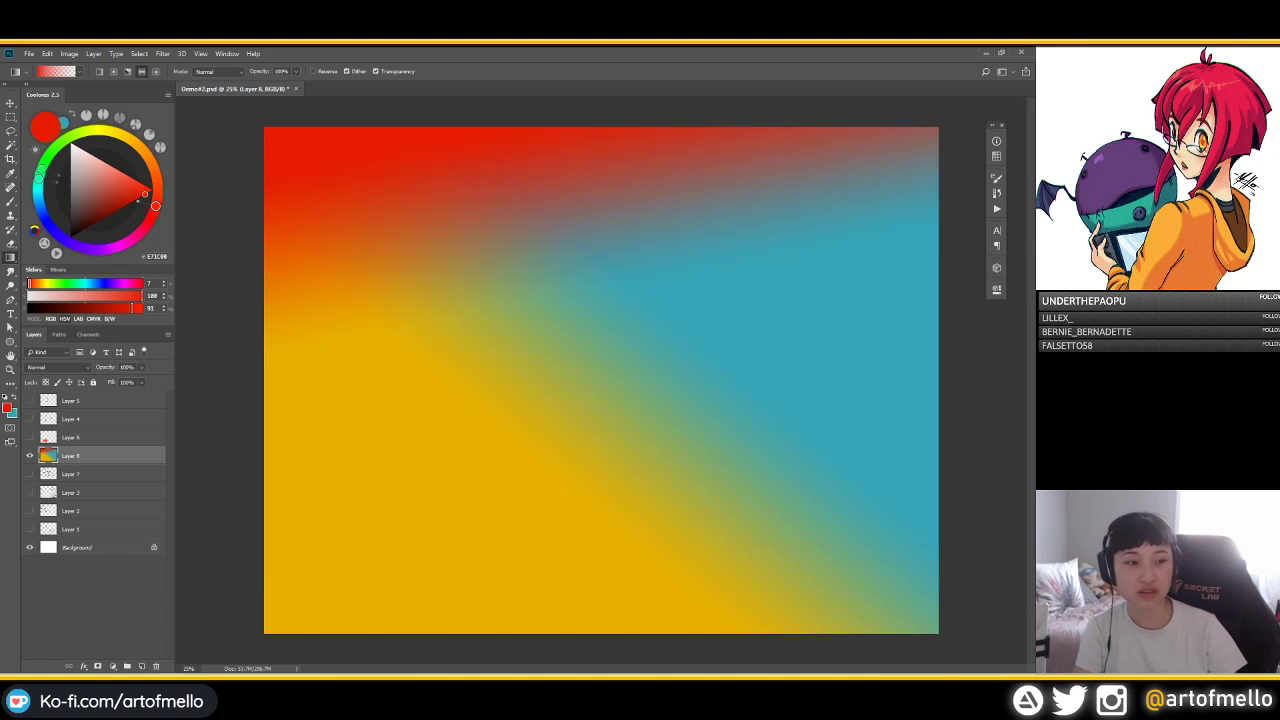
pyautogui.click(95, 179)
pyautogui.moveTo(523, 408); pyautogui.dragTo(523, 282)
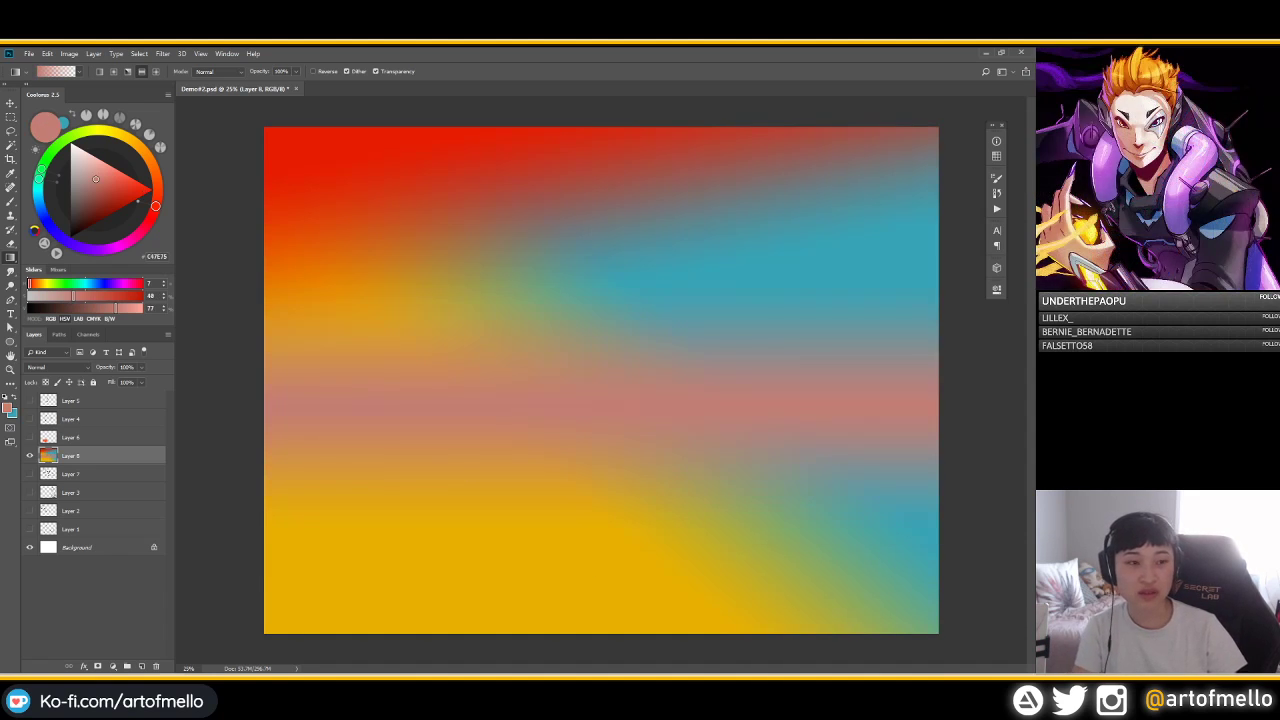
# Undo a trial dusty pink gradient in the diamond style and draw a pale pink diamond gradient in the canvas's upper-left area
pyautogui.moveTo(423, 377); pyautogui.dragTo(643, 294)
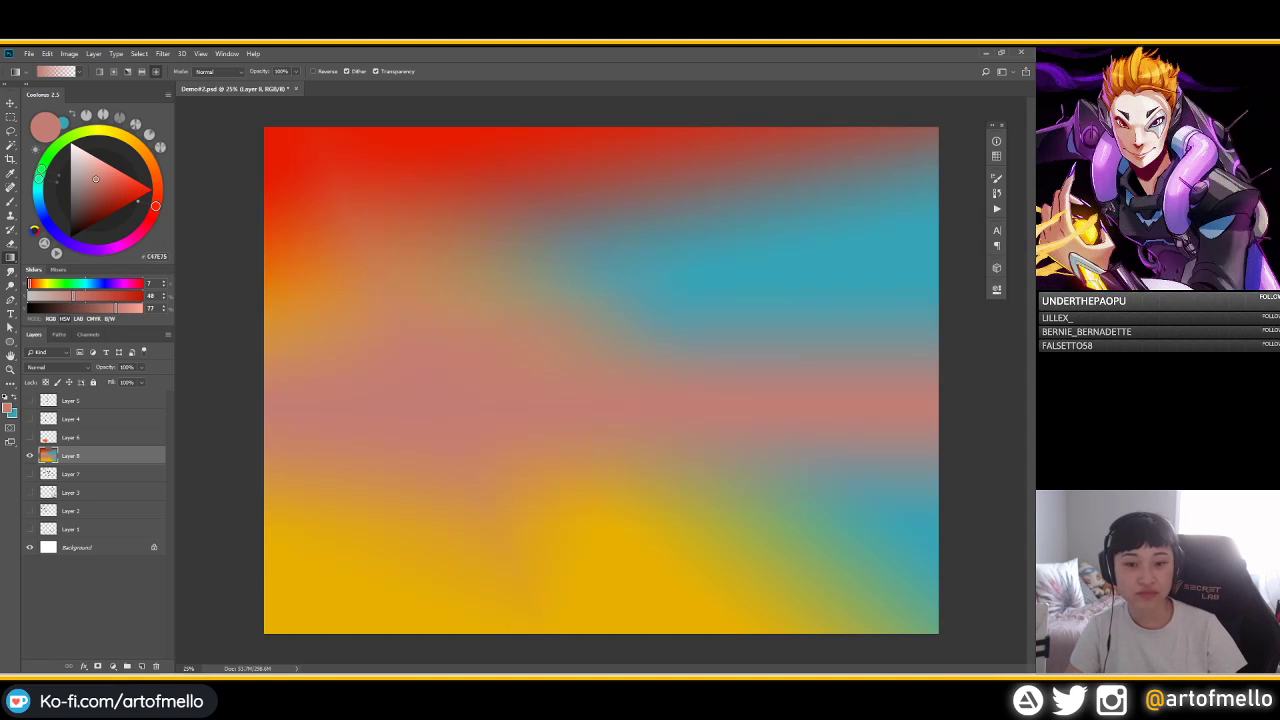
pyautogui.hotkey('ctrl', 'z')
pyautogui.click(82, 152)
pyautogui.moveTo(468, 318); pyautogui.dragTo(728, 192)
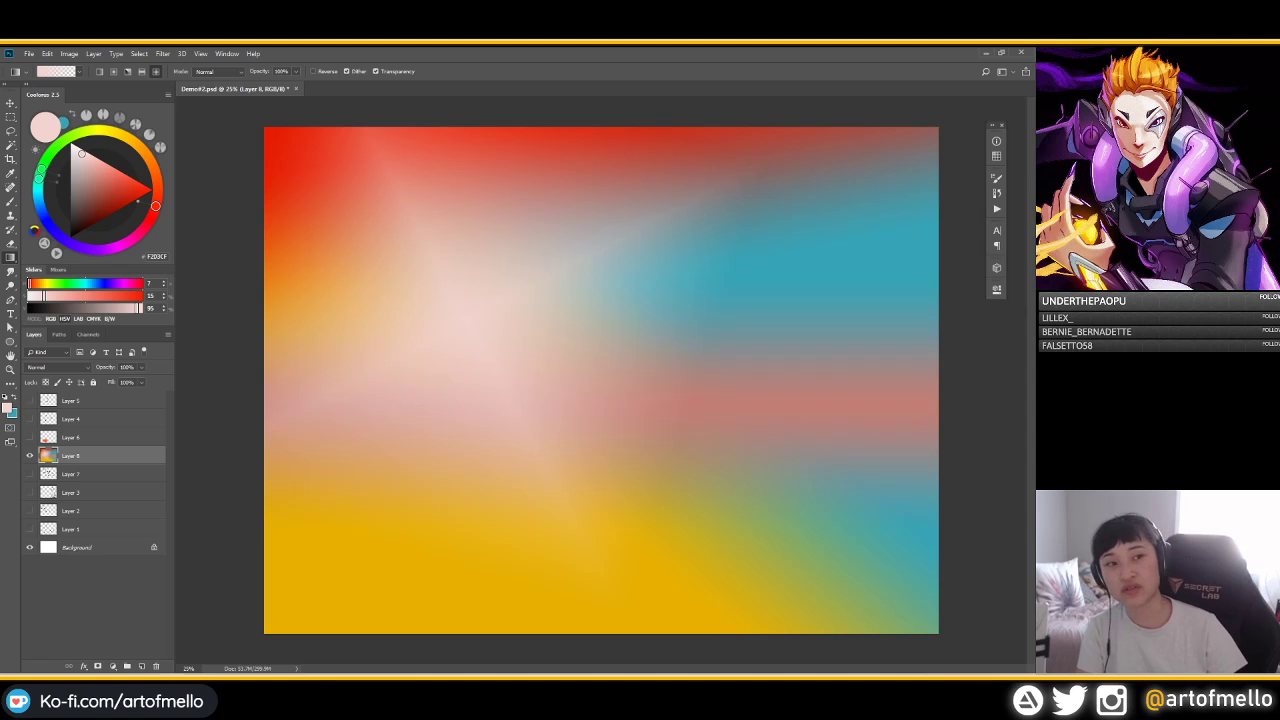
# Switch back to the linear gradient style and view the Gradient Editor and the gradient presets without changing them
pyautogui.click(100, 72)
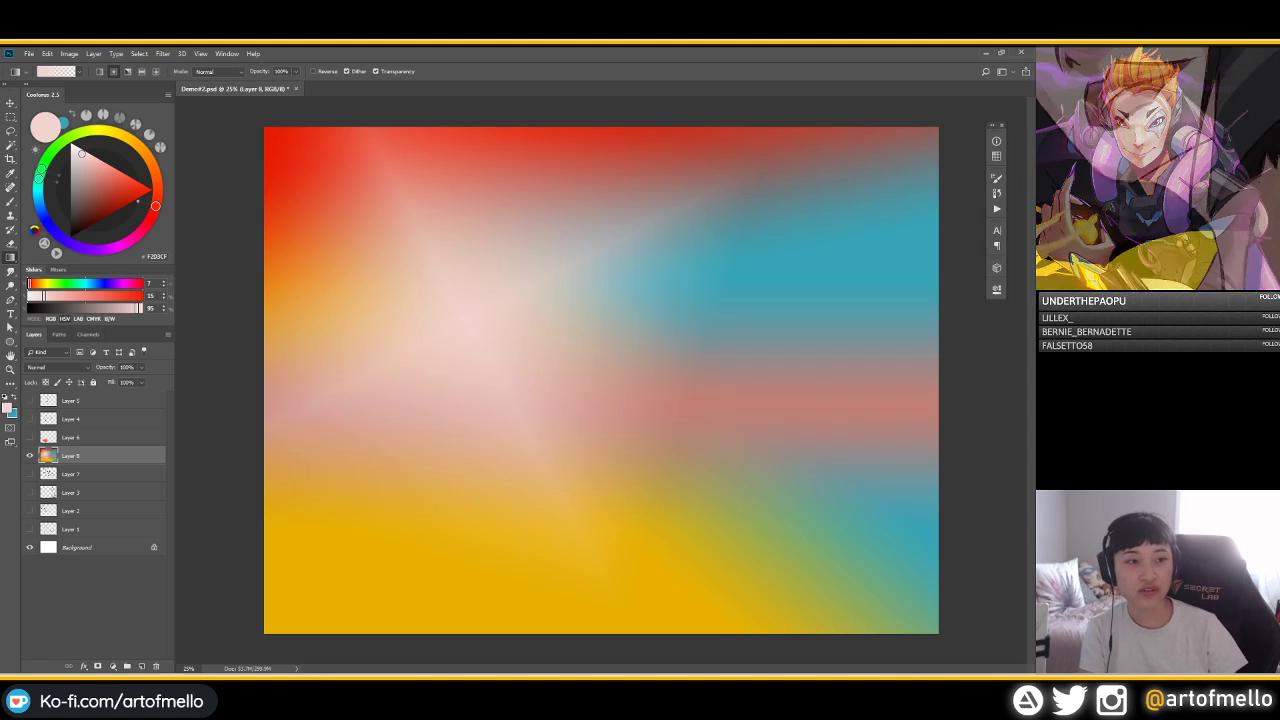
pyautogui.click(100, 72)
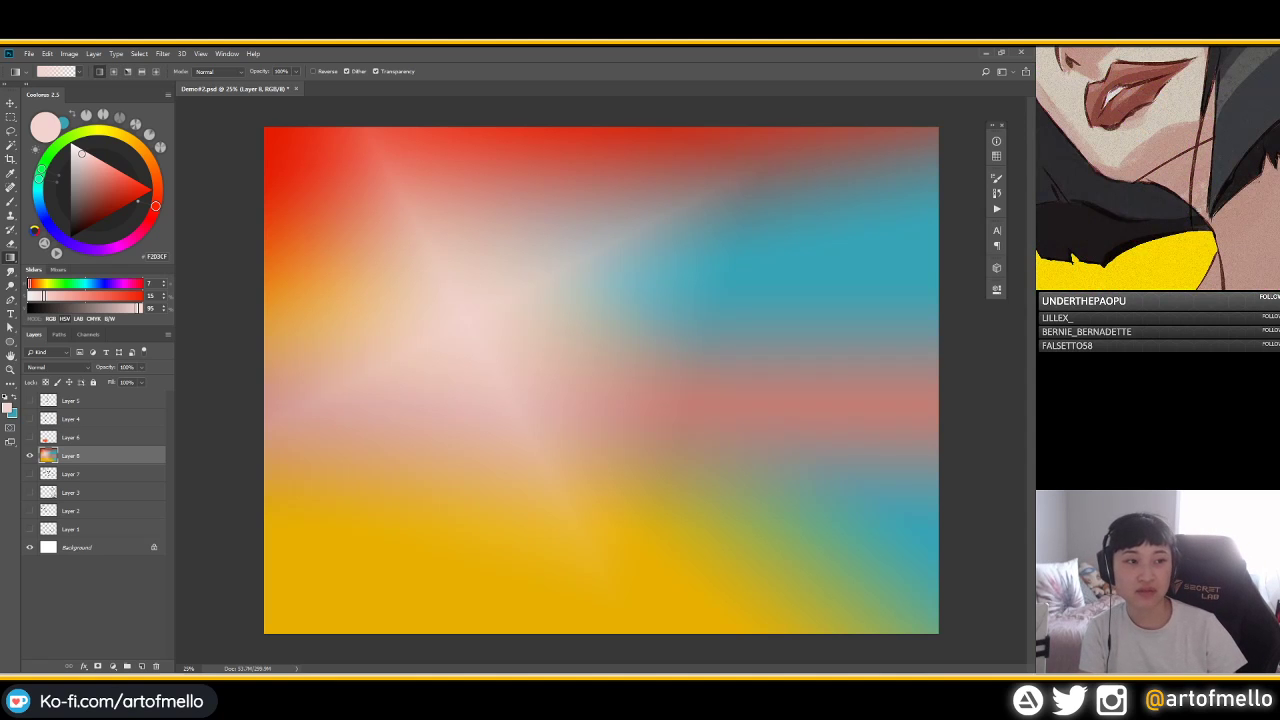
pyautogui.click(56, 72)
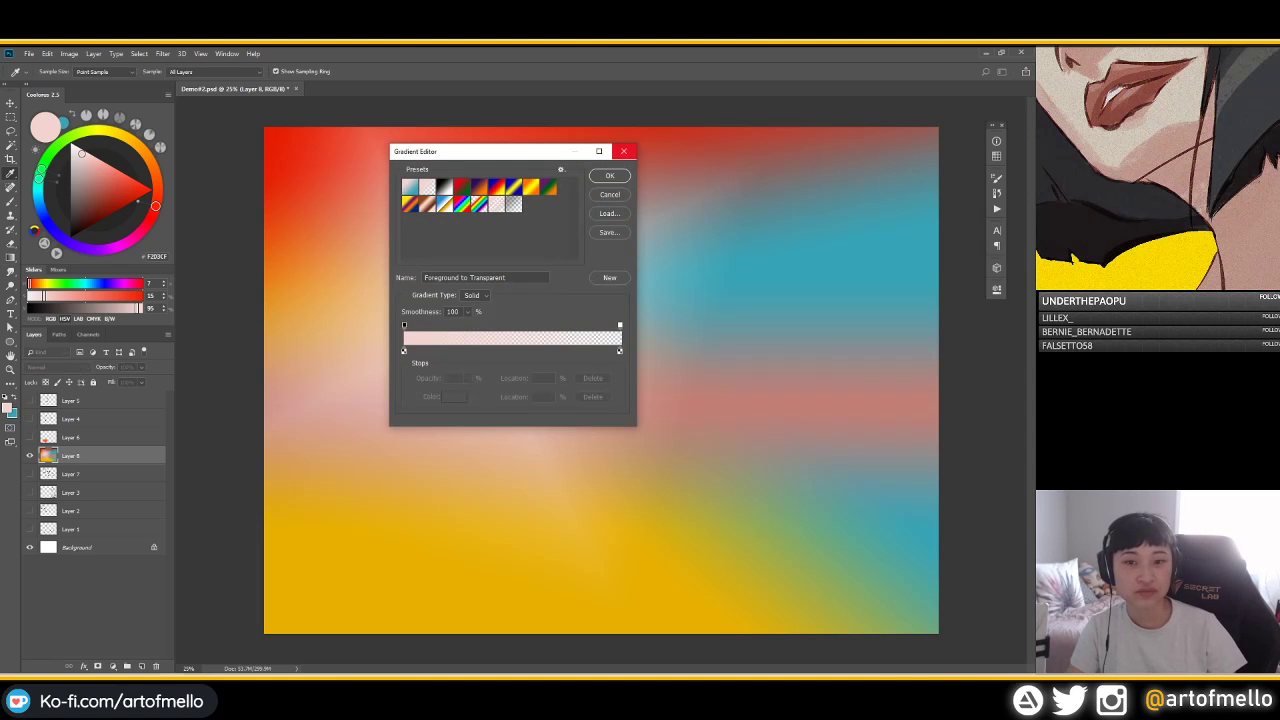
pyautogui.click(623, 151)
pyautogui.click(80, 72)
pyautogui.click(80, 72)
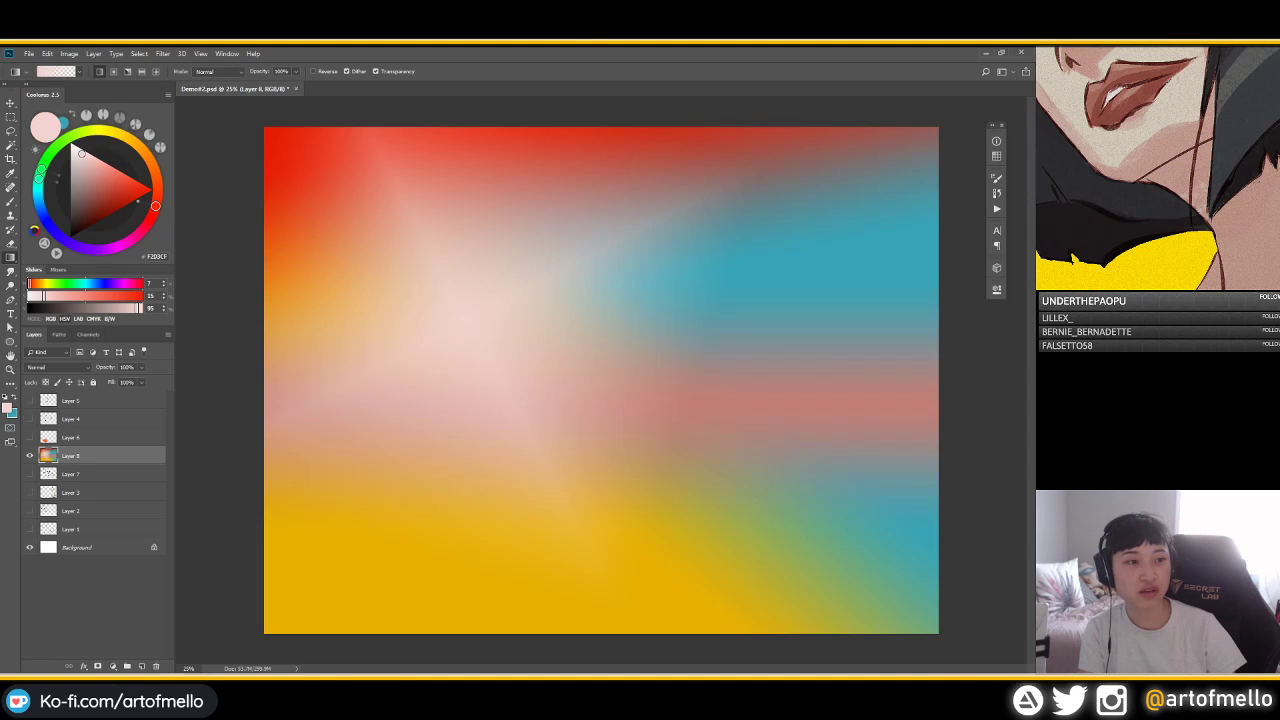
pyautogui.click(80, 72)
pyautogui.click(80, 72)
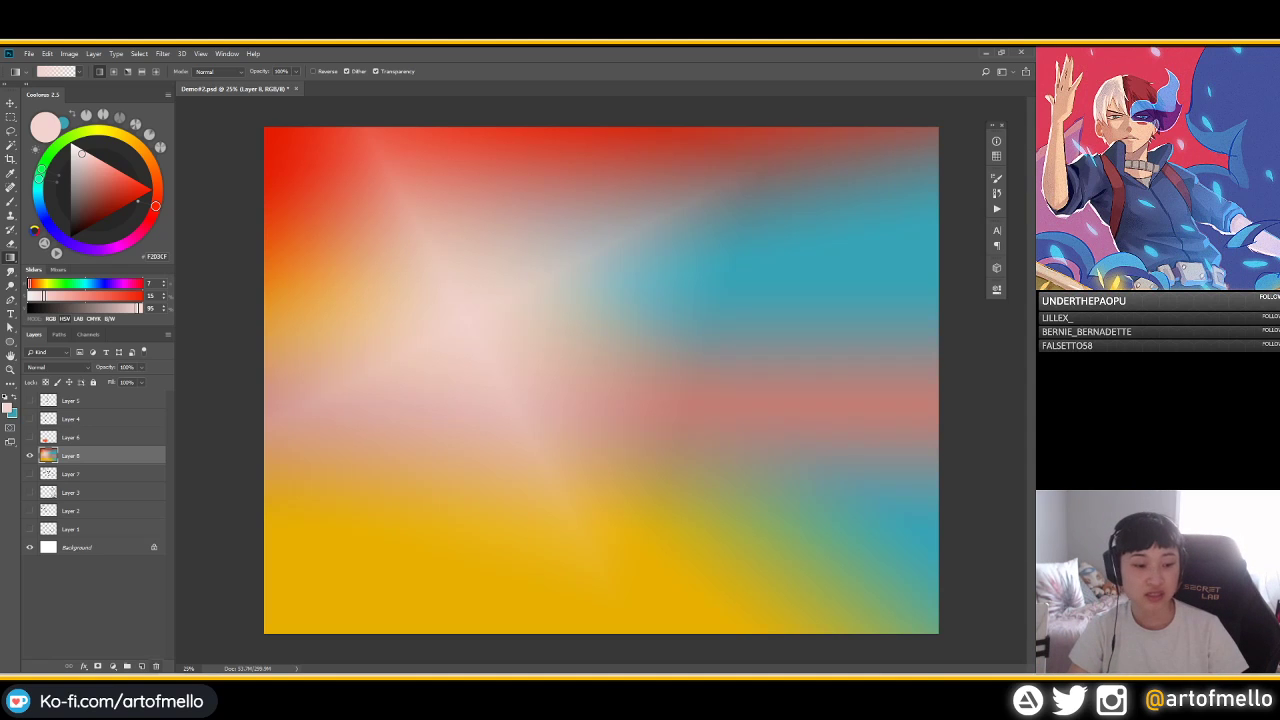
# Delete the gradient layer and switch back and forth between the Paint Bucket and Gradient tools
pyautogui.click(156, 666)
pyautogui.hotkey('shift', 'g')
pyautogui.hotkey('shift', 'g')
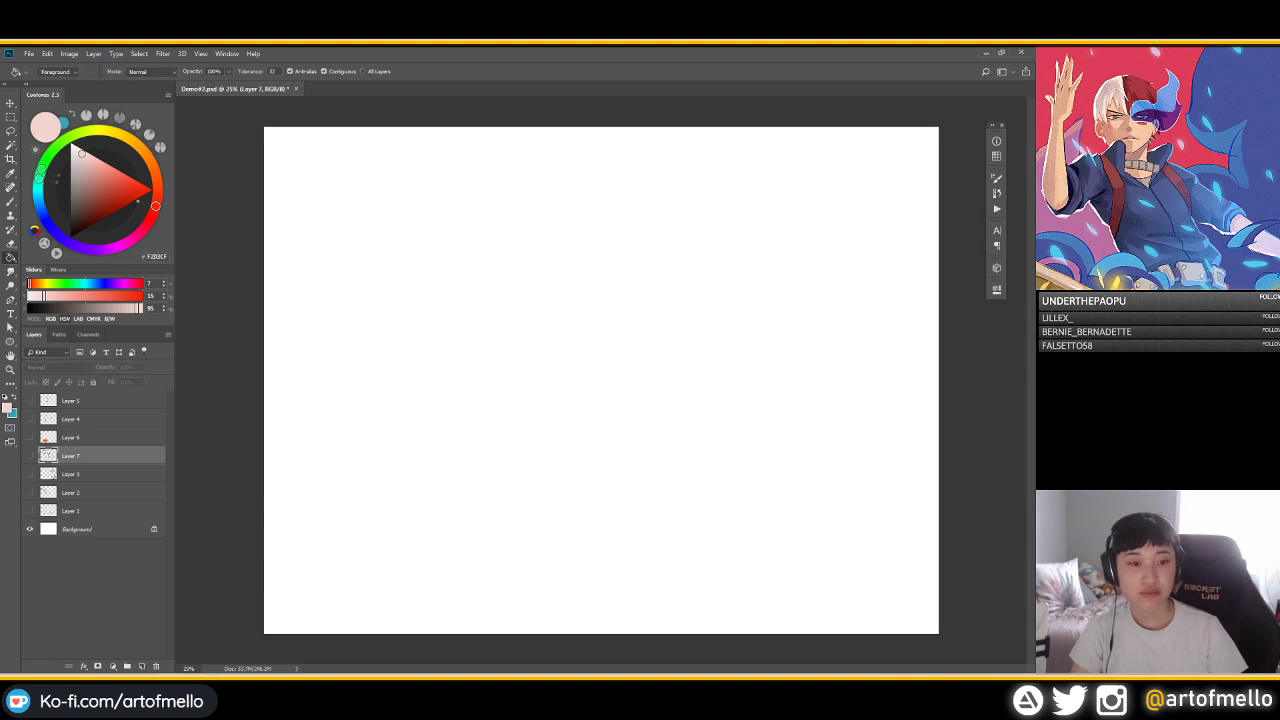
pyautogui.hotkey('shift', 'g')
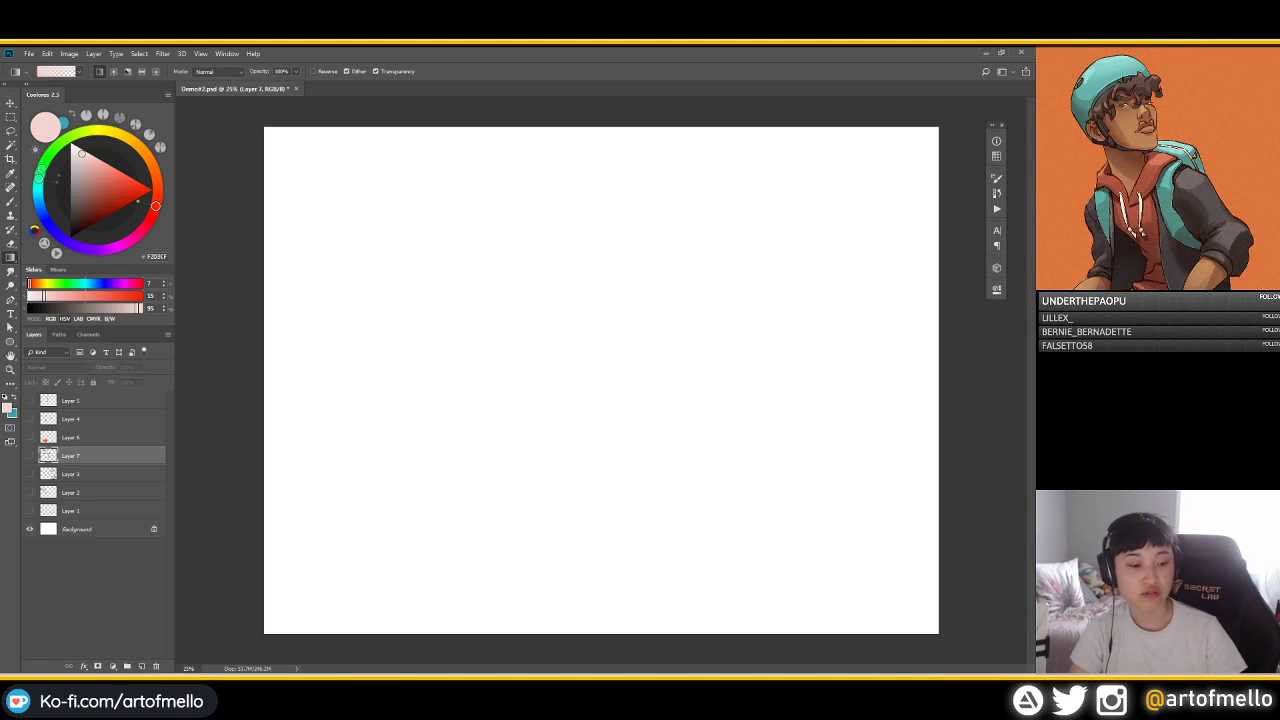
# Fill a new layer with pale pink and with red (#DD4530) using the Paint Bucket, and delete that layer
pyautogui.click(141, 666)
pyautogui.hotkey('shift', 'g')
pyautogui.click(601, 380)
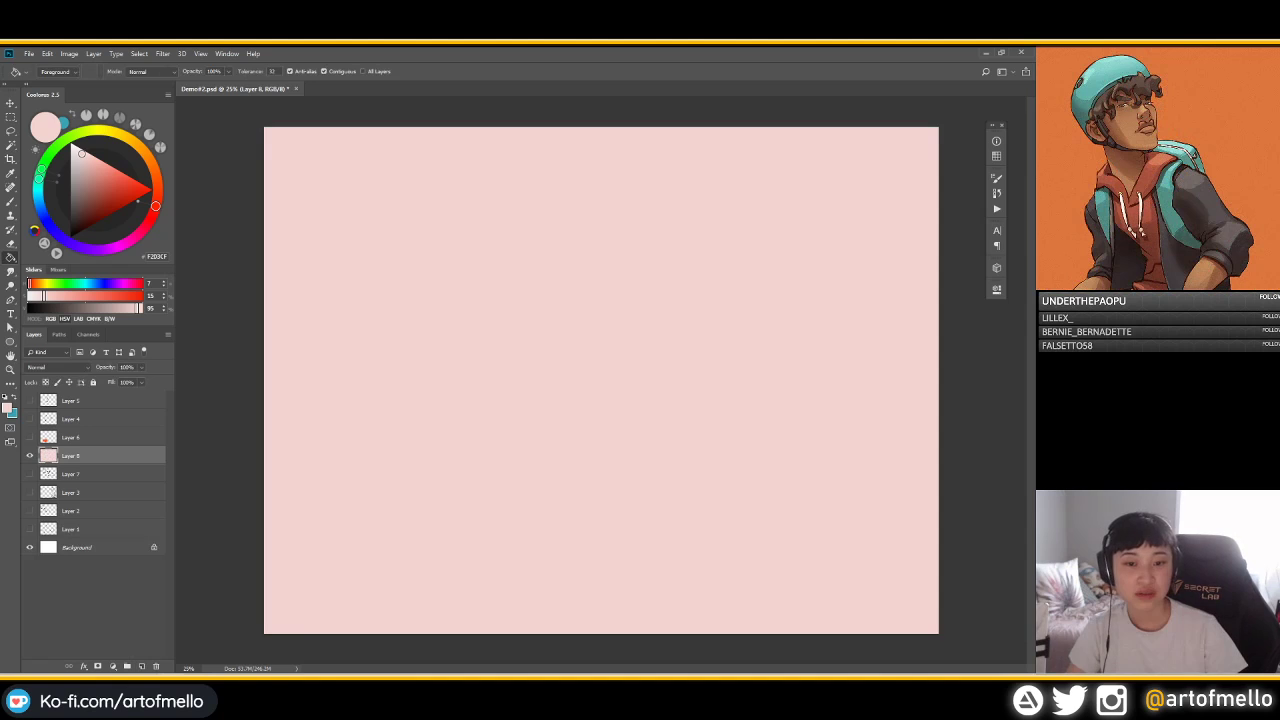
pyautogui.click(126, 187)
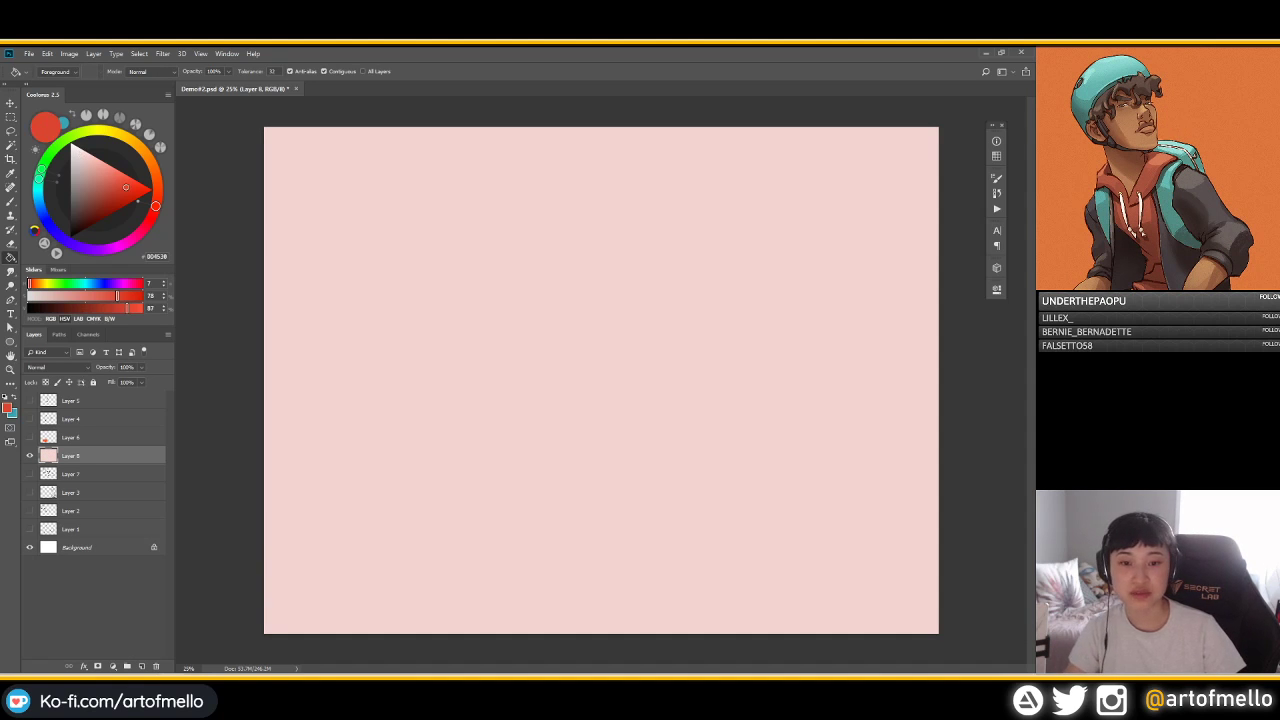
pyautogui.click(601, 380)
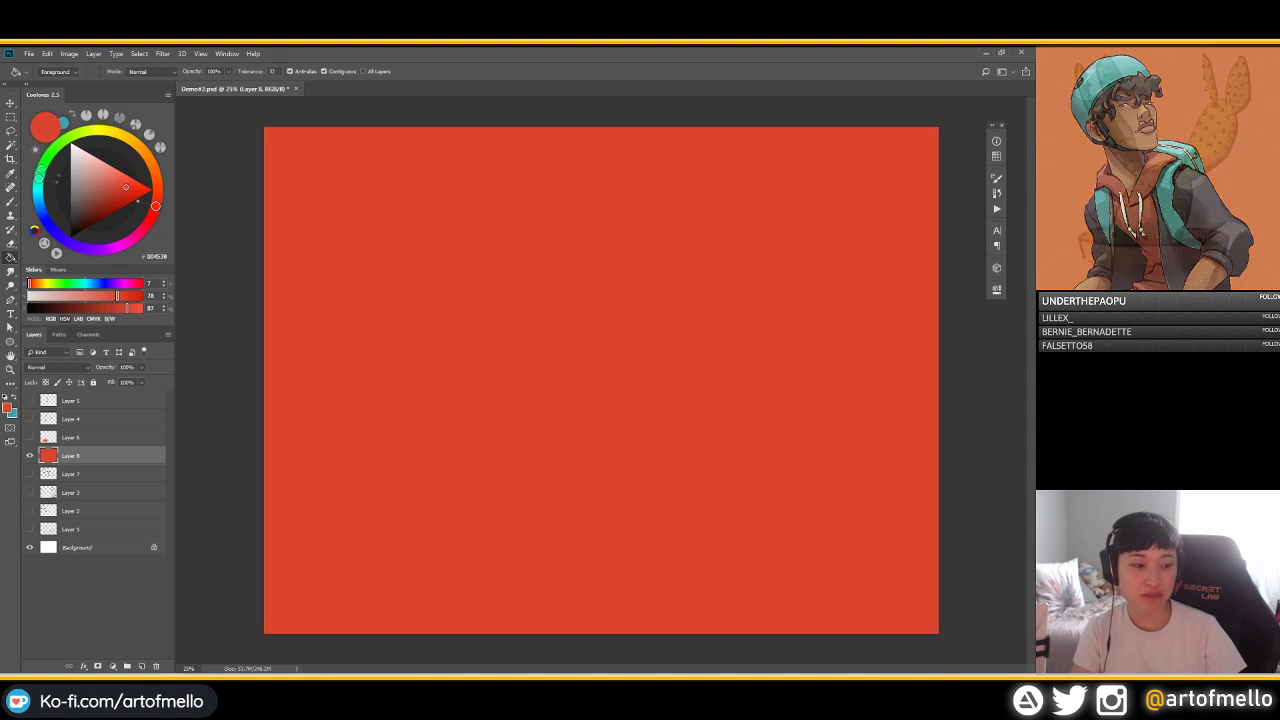
pyautogui.press('Delete')
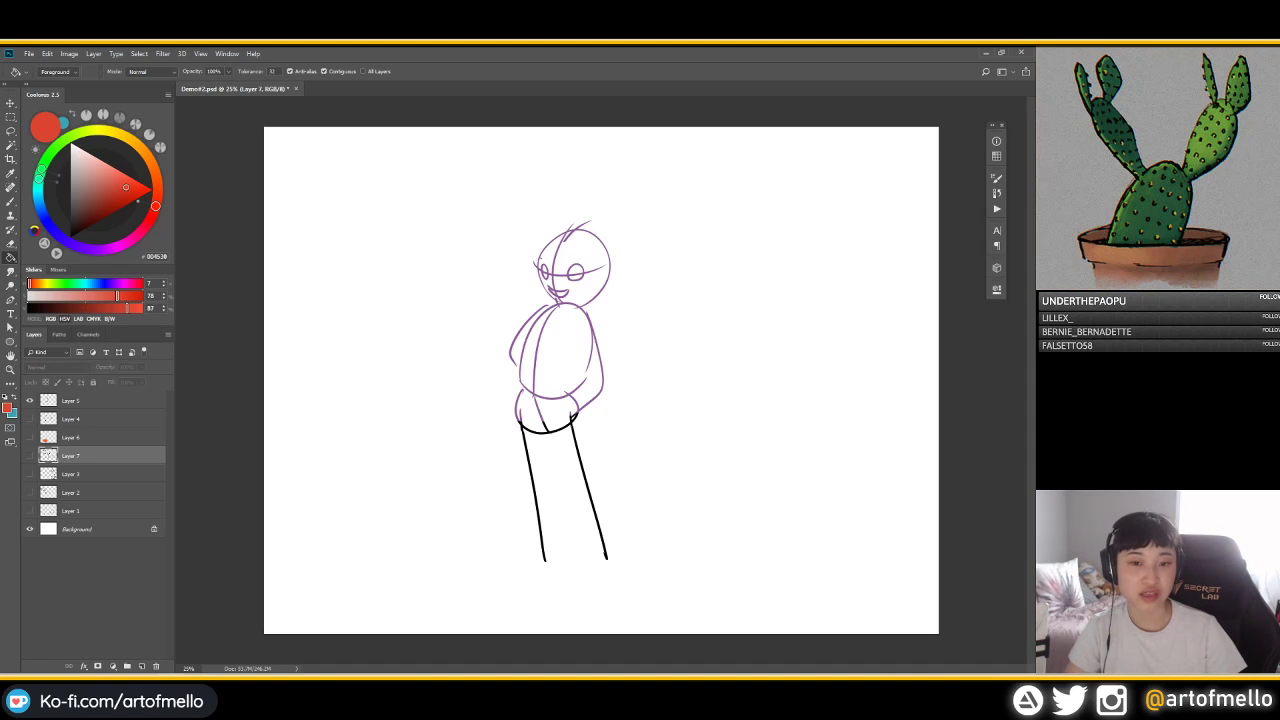
# Pick the Magic Wand, hide the figure sketch on Layer 5 and show the circle outline on Layer 4
pyautogui.press('e')
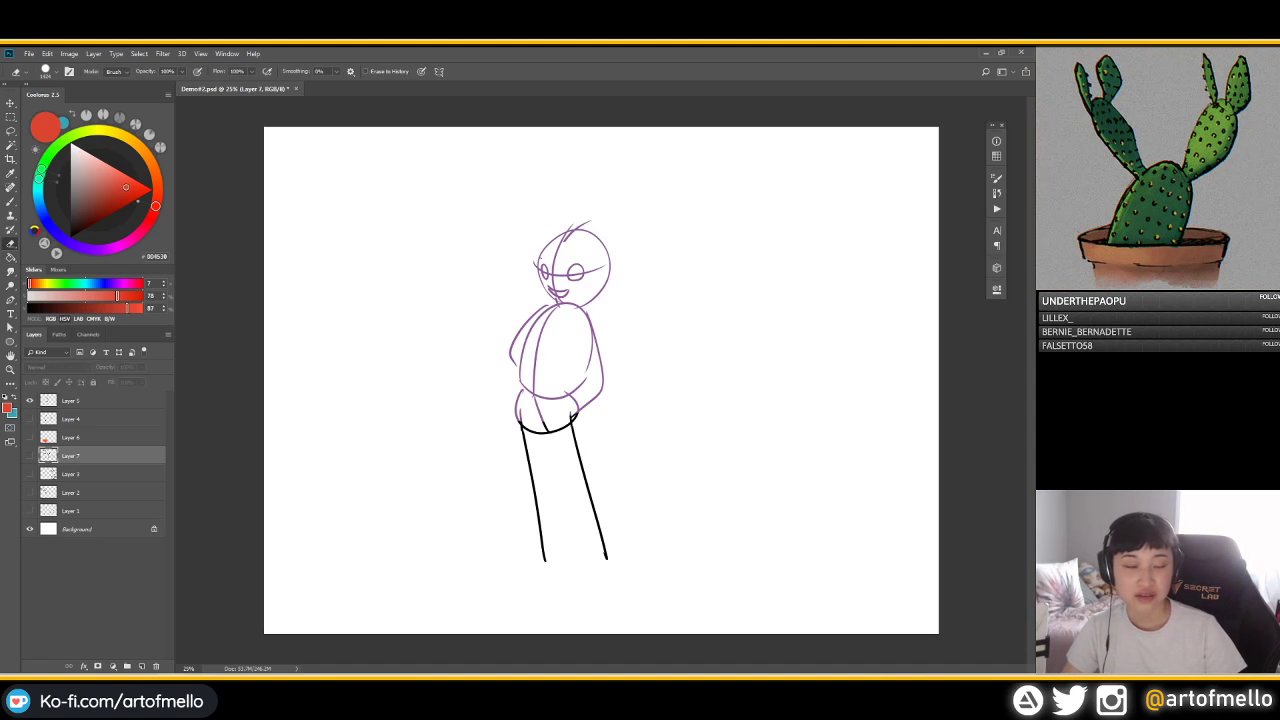
pyautogui.press('w')
pyautogui.click(30, 401)
pyautogui.click(30, 419)
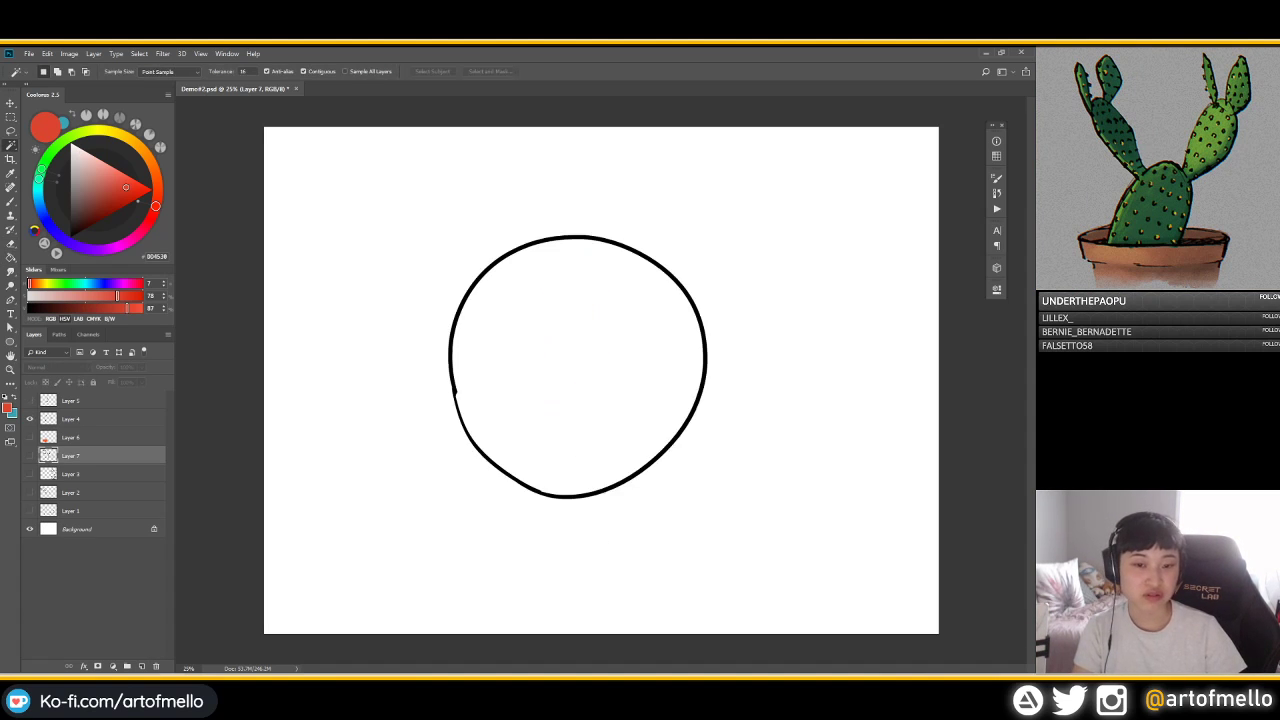
# Try a Magic Wand selection inside the circle with the hidden Layer 7 active, and deselect
pyautogui.click(572, 340)
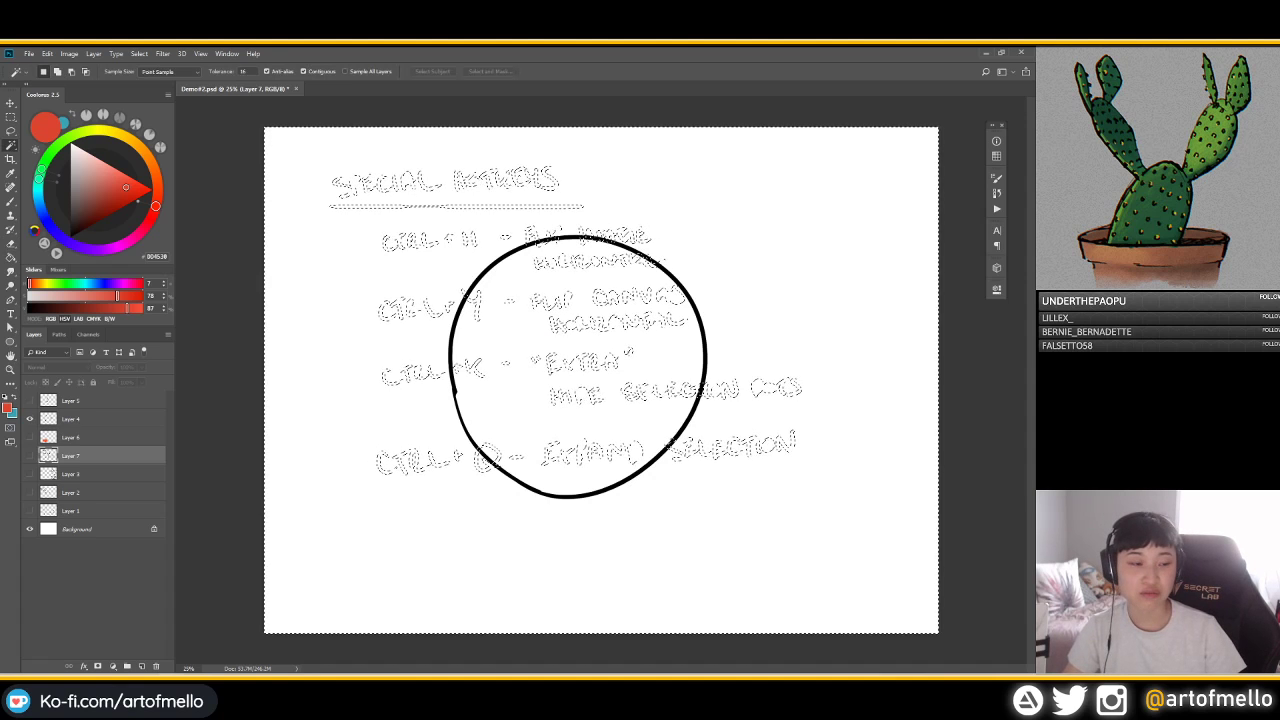
pyautogui.click(72, 419)
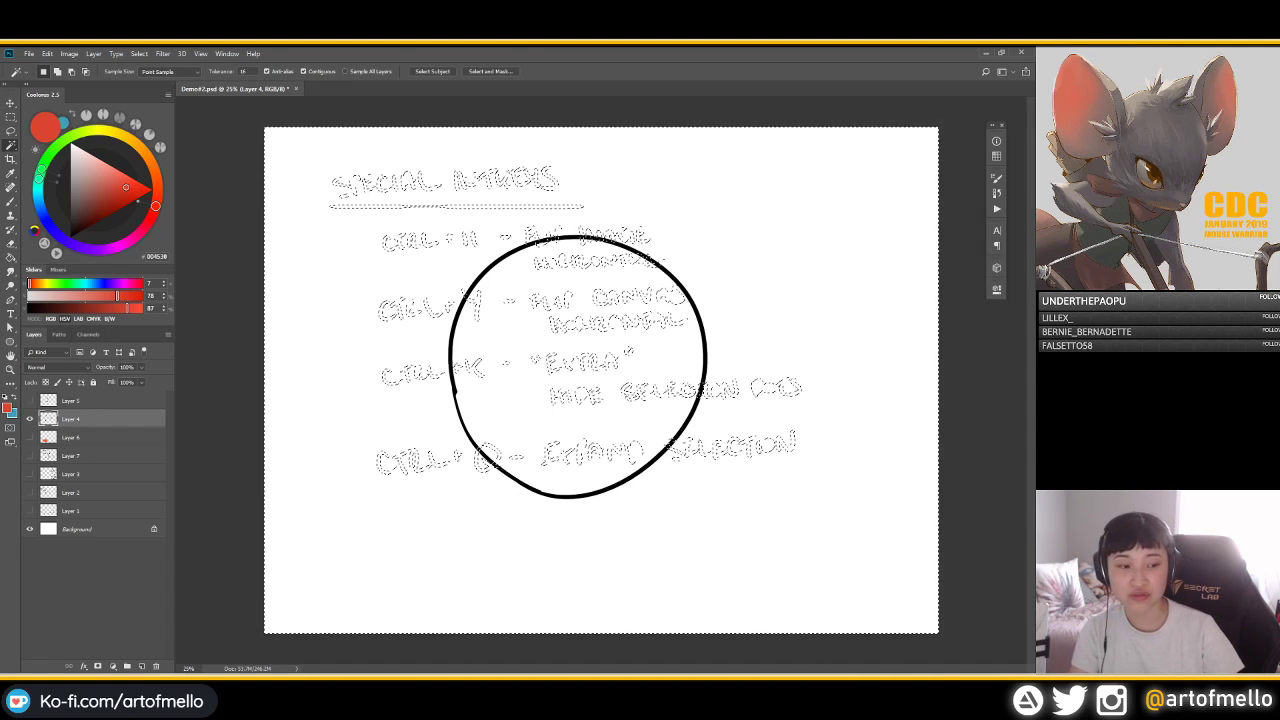
pyautogui.hotkey('alt', '[')
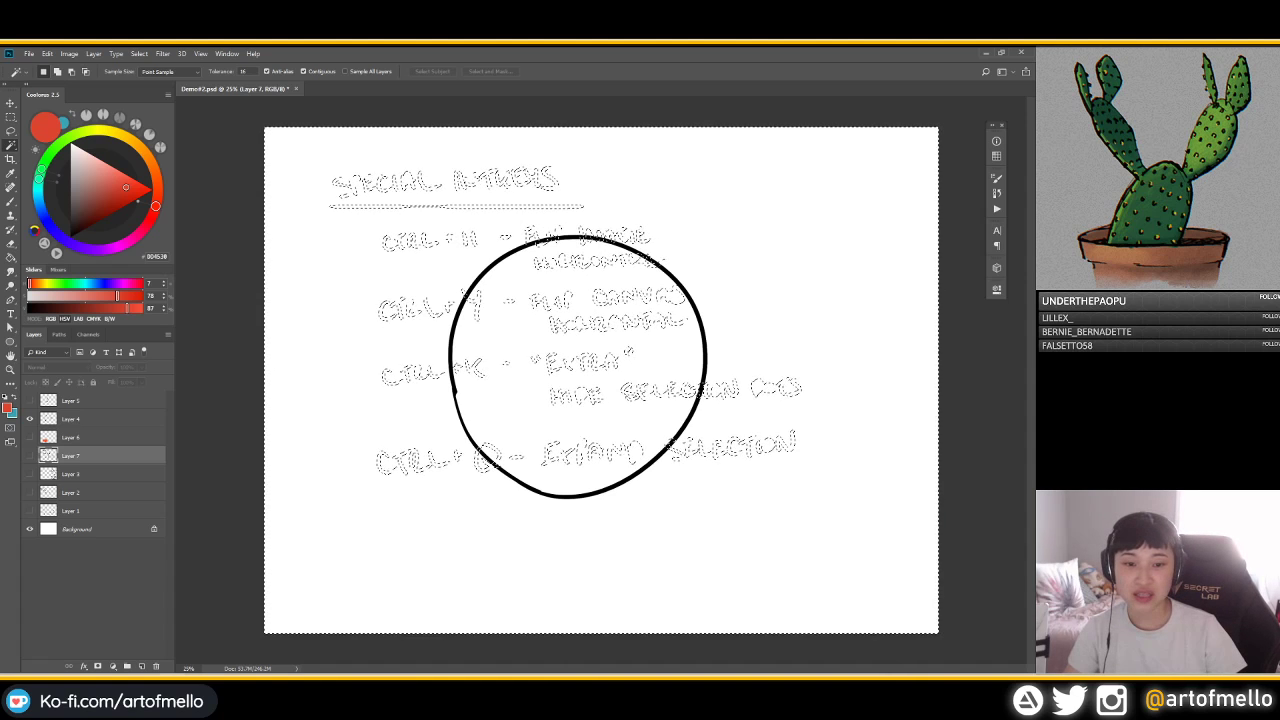
pyautogui.press('Delete')
pyautogui.hotkey('ctrl', 'd')
pyautogui.hotkey('ctrl', 'z')
pyautogui.hotkey('ctrl', 'd')
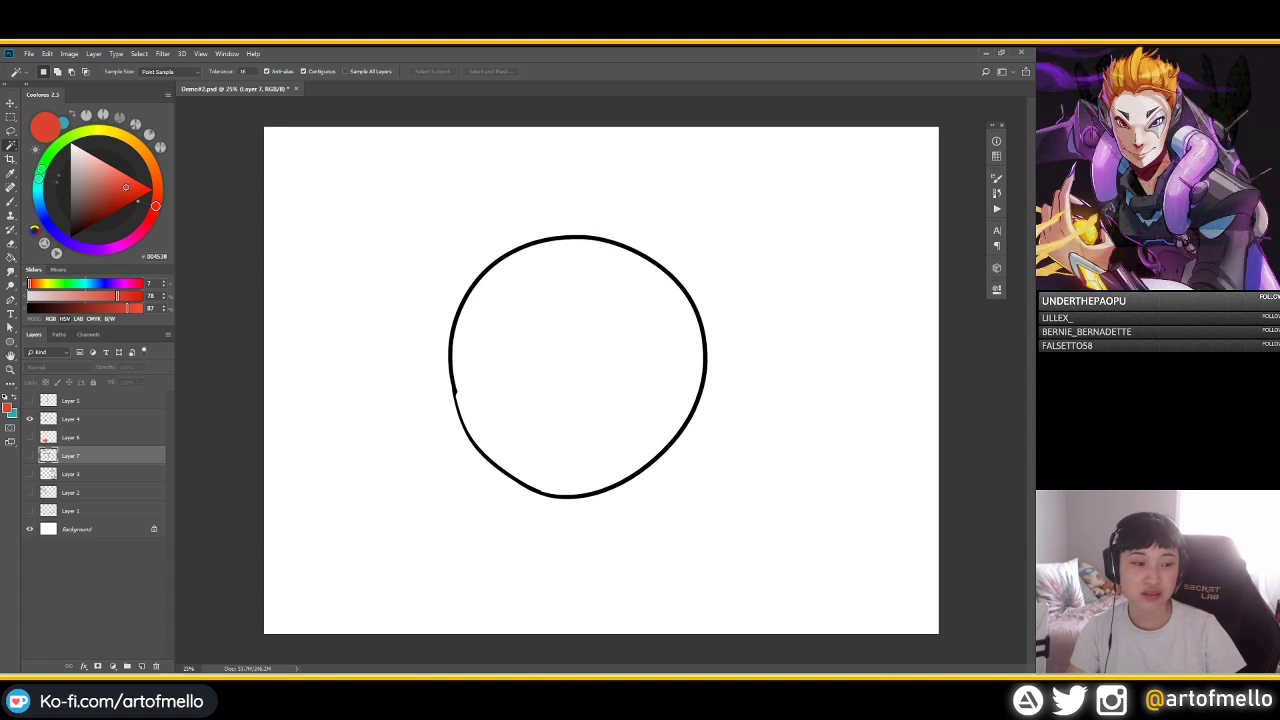
# Select the inside of the circle on Layer 4 with the Magic Wand and expand the selection
pyautogui.click(72, 419)
pyautogui.click(578, 366)
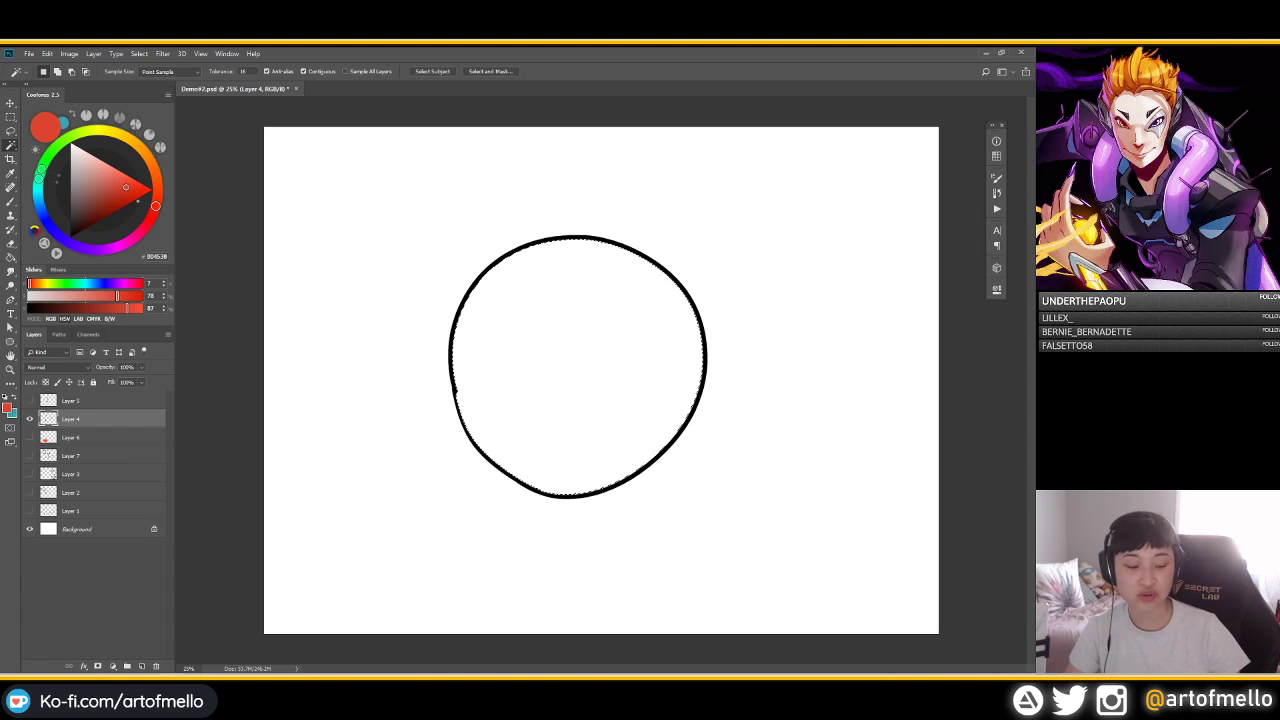
pyautogui.hotkey('alt', 's')
pyautogui.press('m')
pyautogui.press('e')
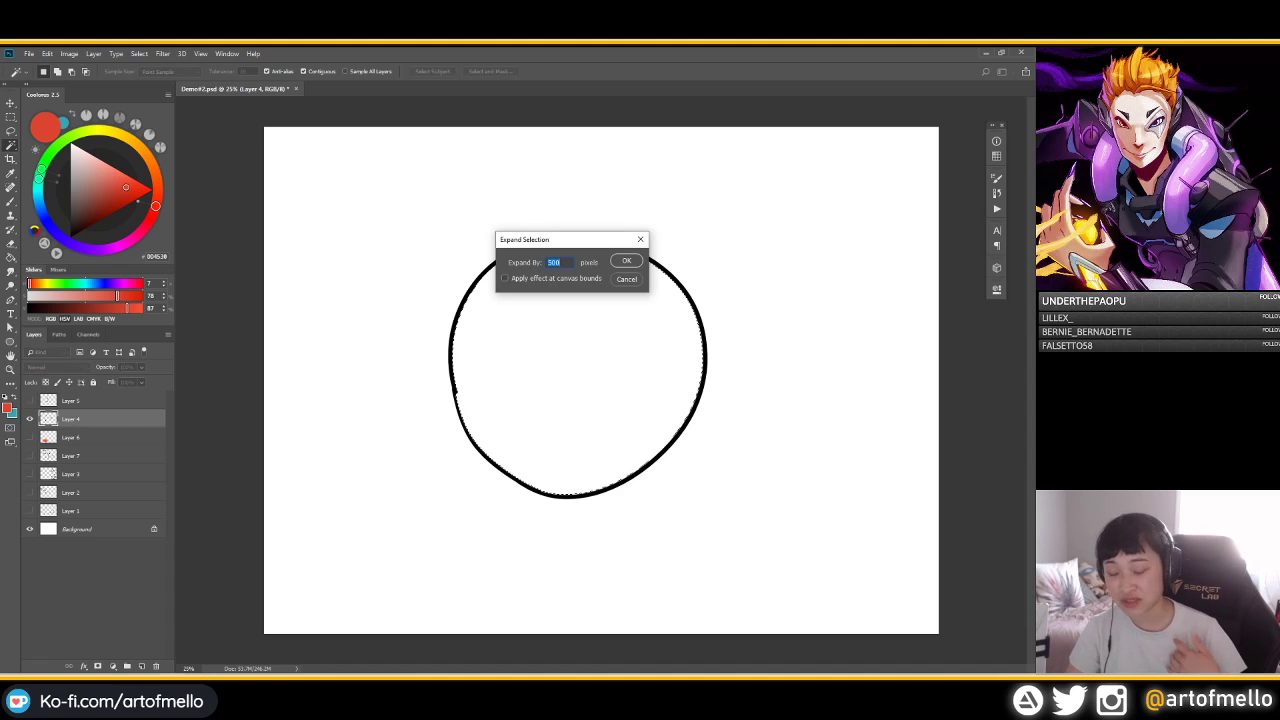
pyautogui.press('Return')
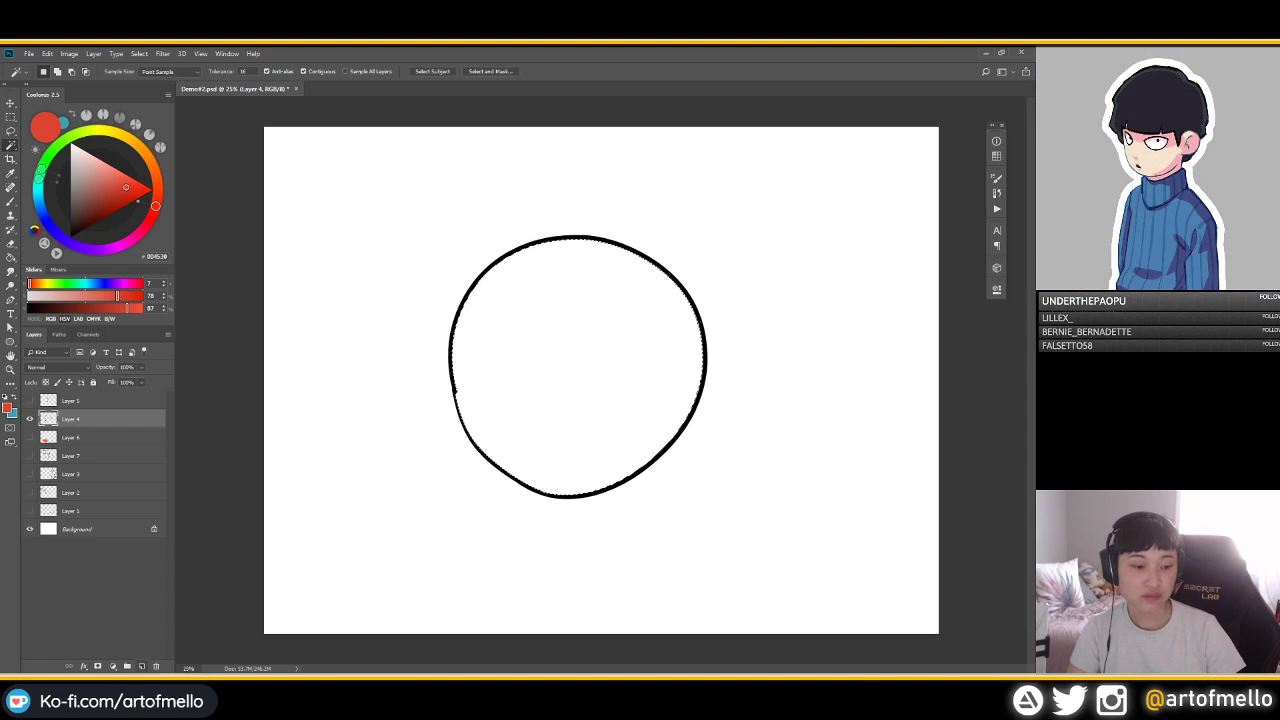
# Add a new layer beneath the circle outline and fill the selection with red (#DD4530)
pyautogui.hotkey('ctrl', 'shift', 'alt', 'n')
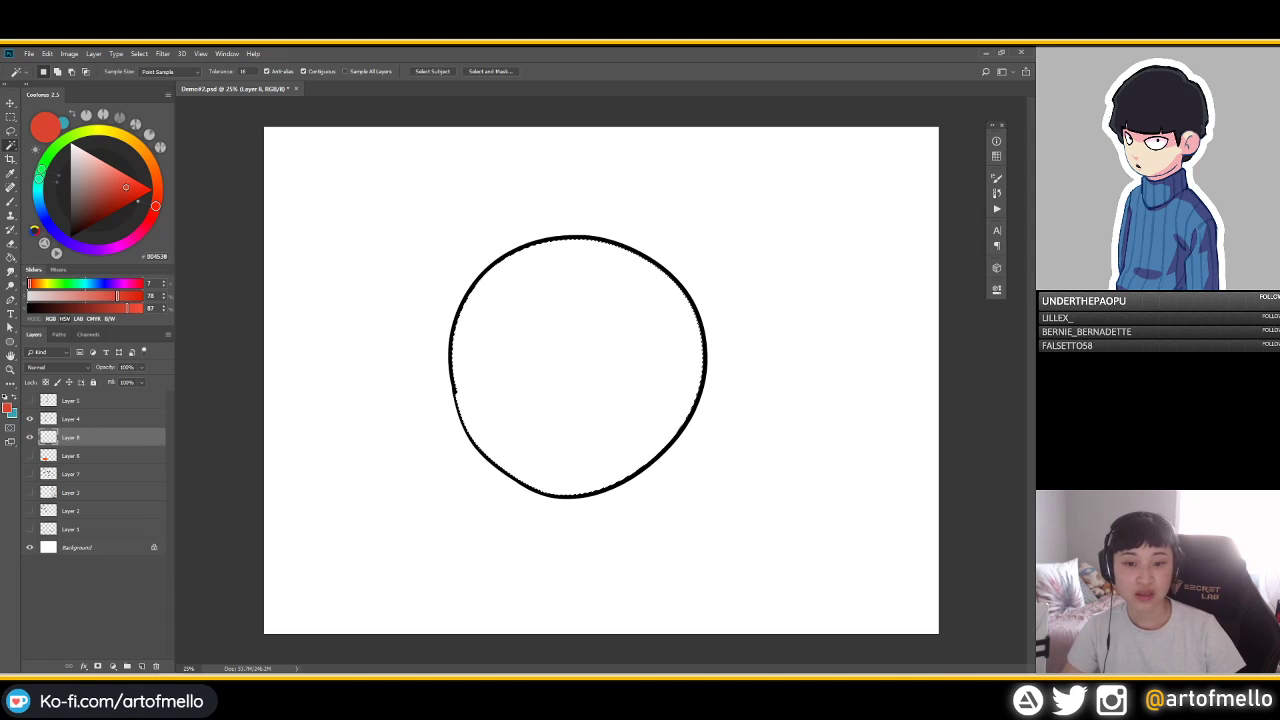
pyautogui.press('g')
pyautogui.hotkey('alt', 'BackSpace')
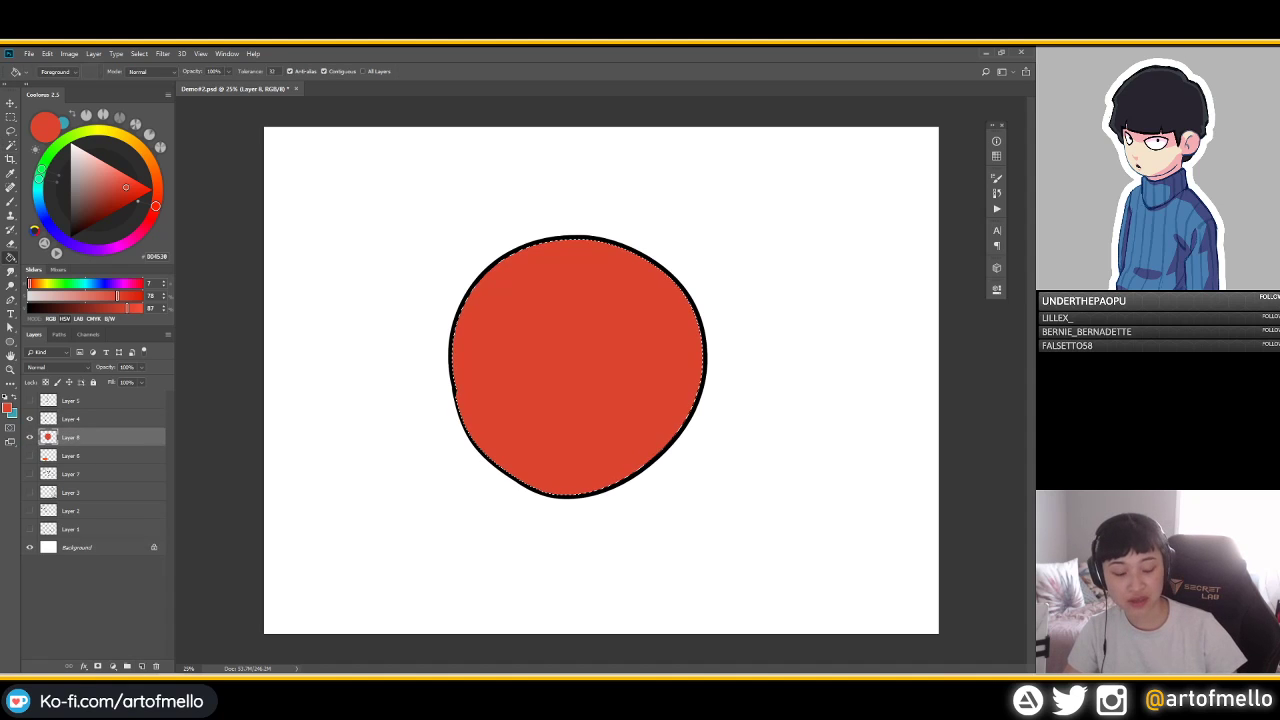
# Deselect, enlarge the red fill slightly with Free Transform to reach under the outline, and toggle its layer off and on
pyautogui.press('m')
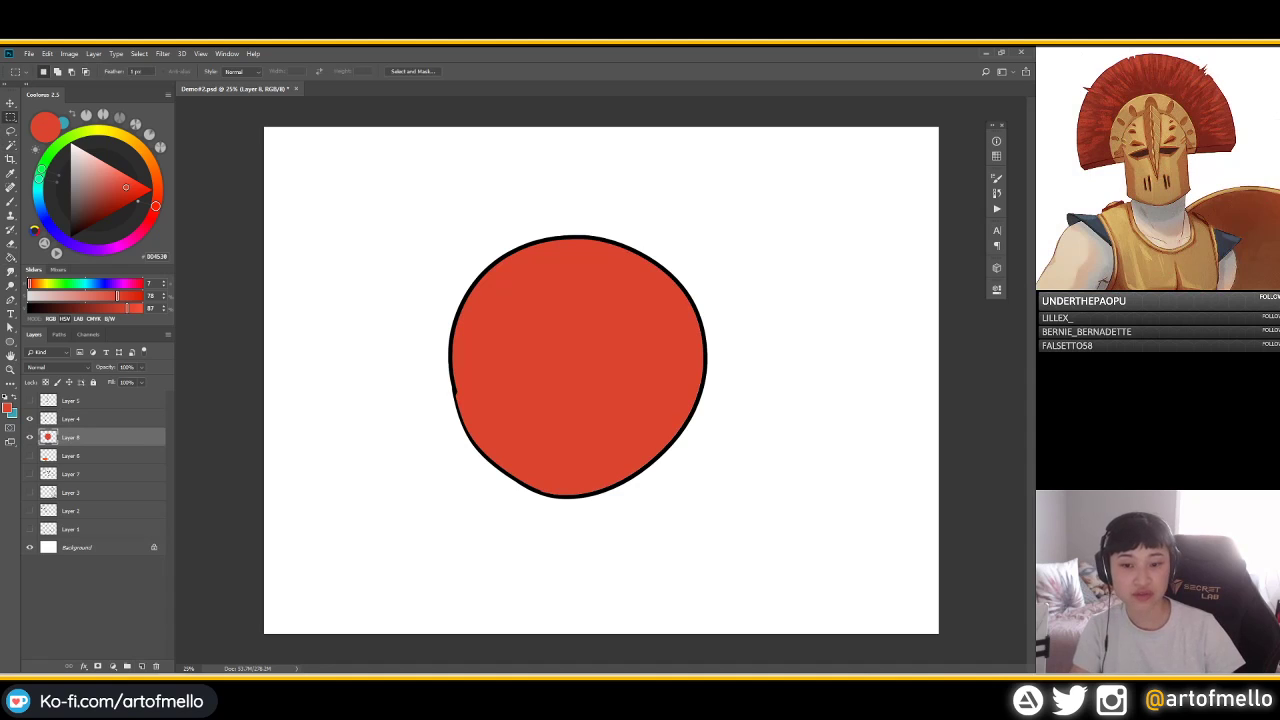
pyautogui.hotkey('ctrl', 'z')
pyautogui.hotkey('ctrl', 'z')
pyautogui.hotkey('ctrl', 't')
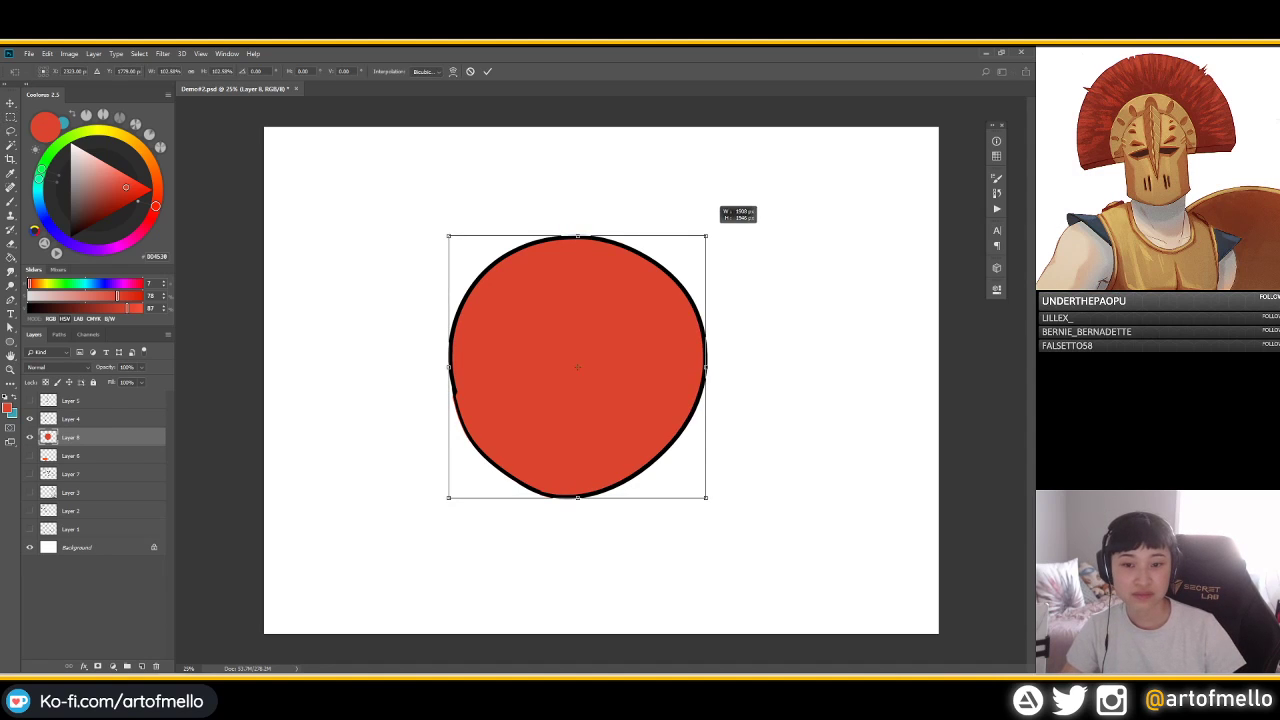
pyautogui.press('Return')
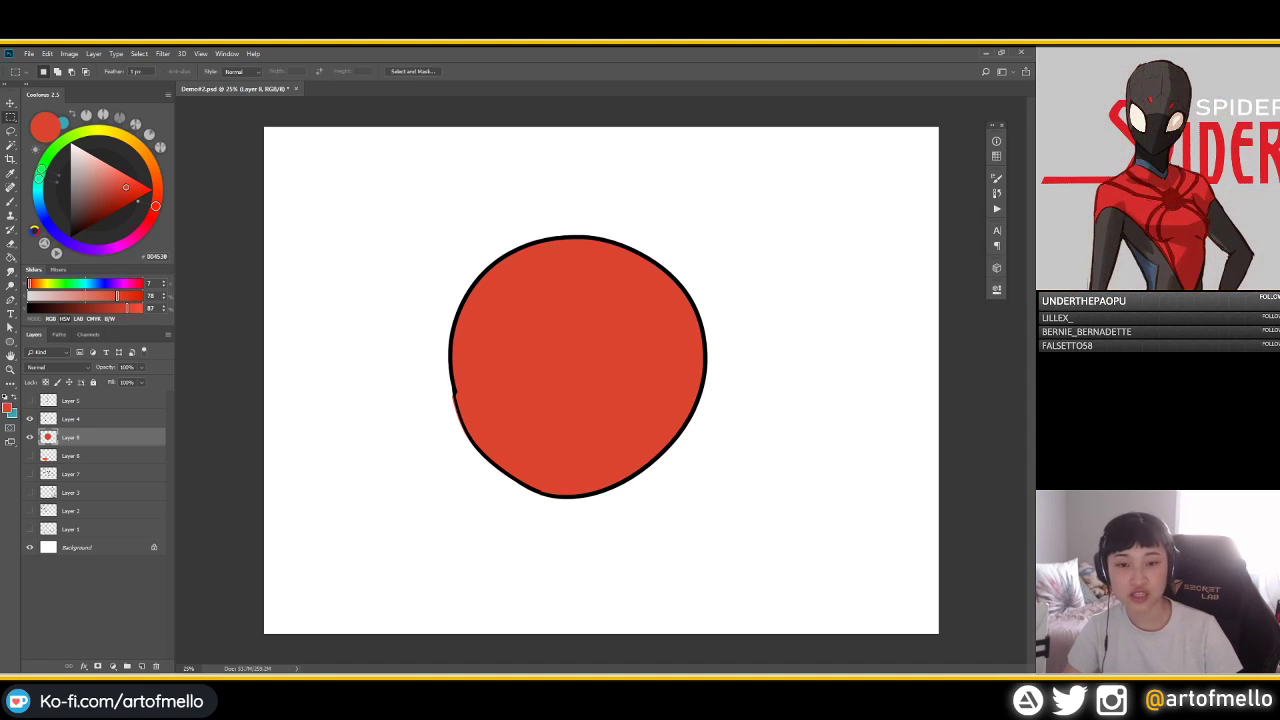
pyautogui.click(30, 437)
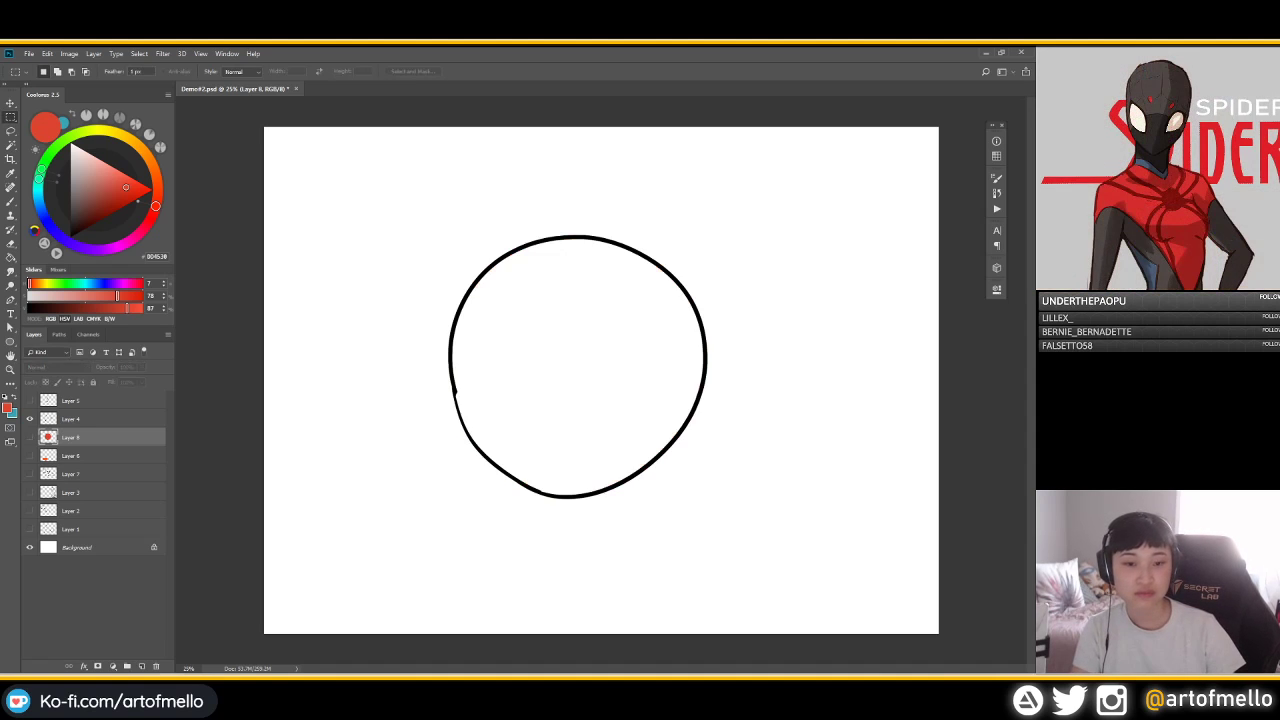
pyautogui.click(30, 437)
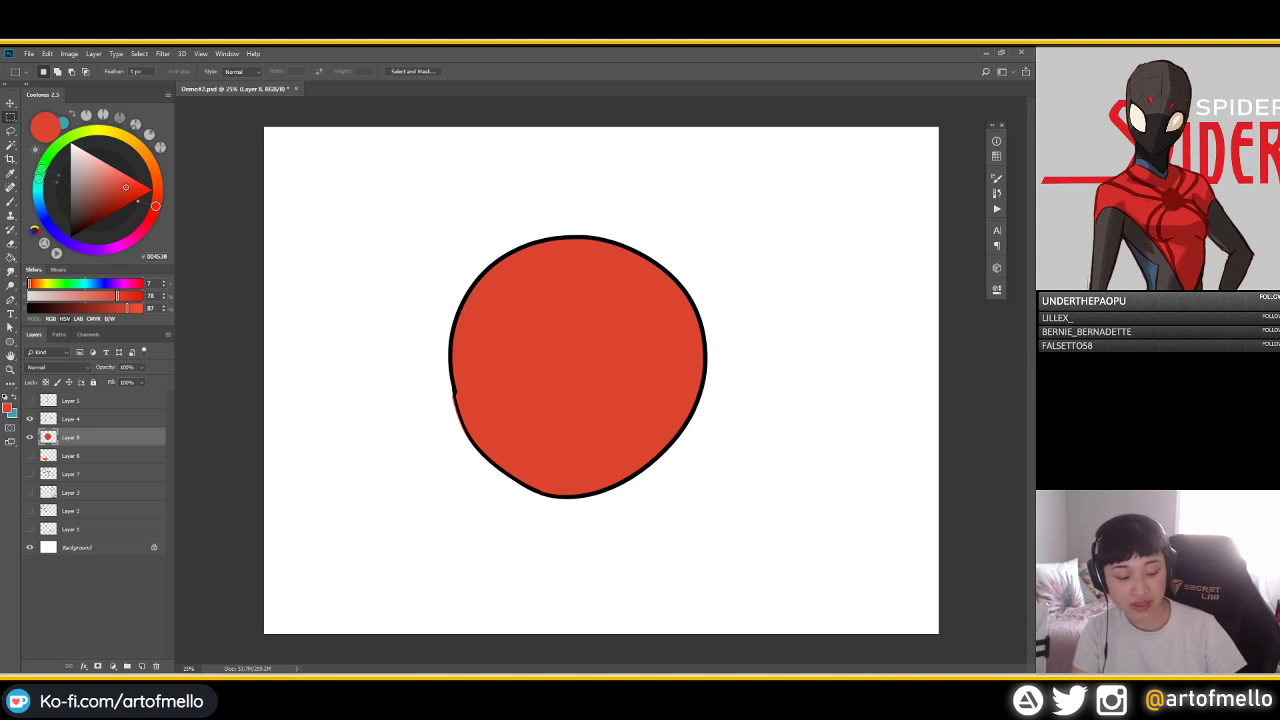
# Recolour the circle's fill to bright pink with Hue/Saturation, using saturation +71 and lightness +17
pyautogui.hotkey('ctrl', 'u')
pyautogui.moveTo(293, 227); pyautogui.dragTo(330, 254)
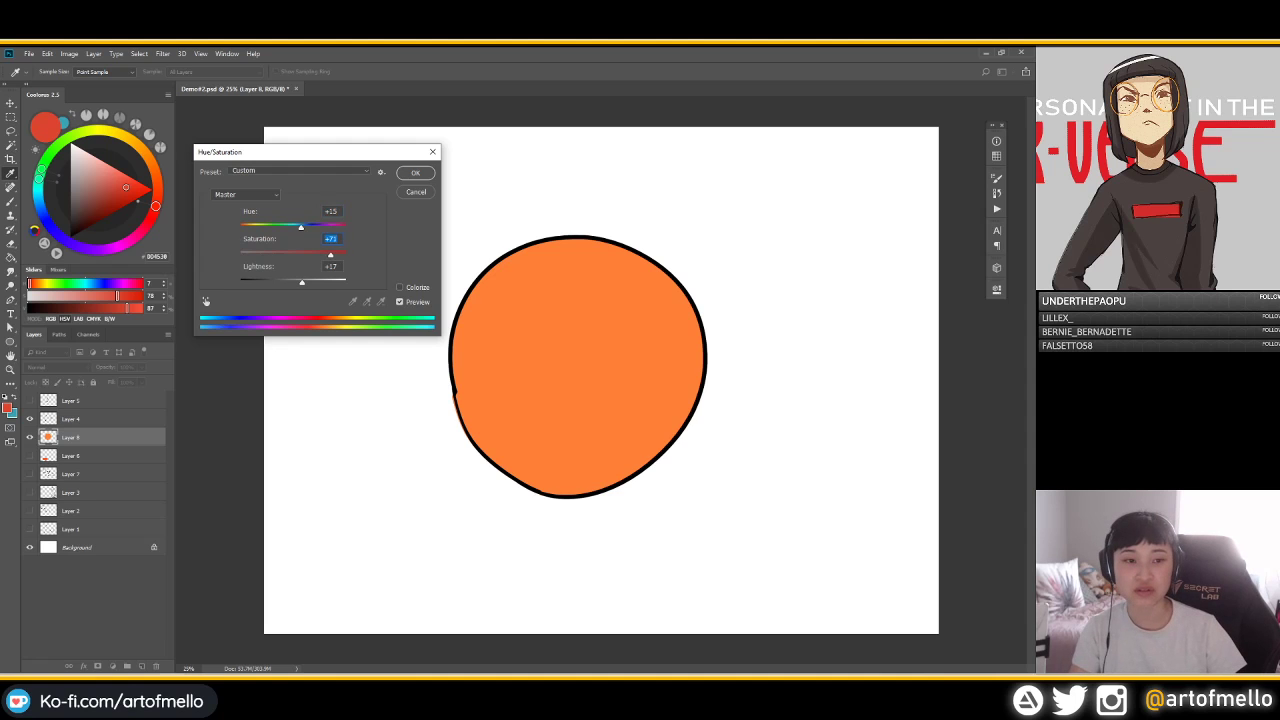
pyautogui.moveTo(301, 227); pyautogui.dragTo(283, 227)
pyautogui.click(415, 173)
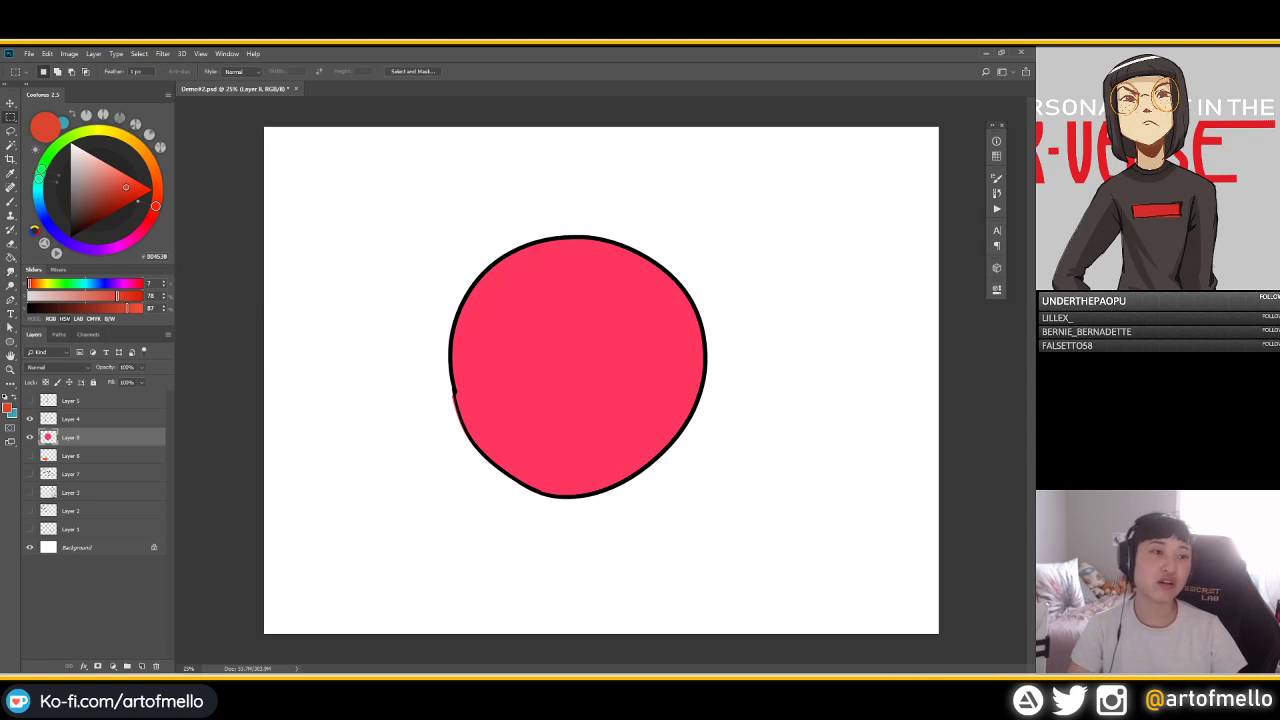
# Flip the whole canvas horizontally, compare it with the original orientation, undo the flip and save the file
pyautogui.click(116, 53)
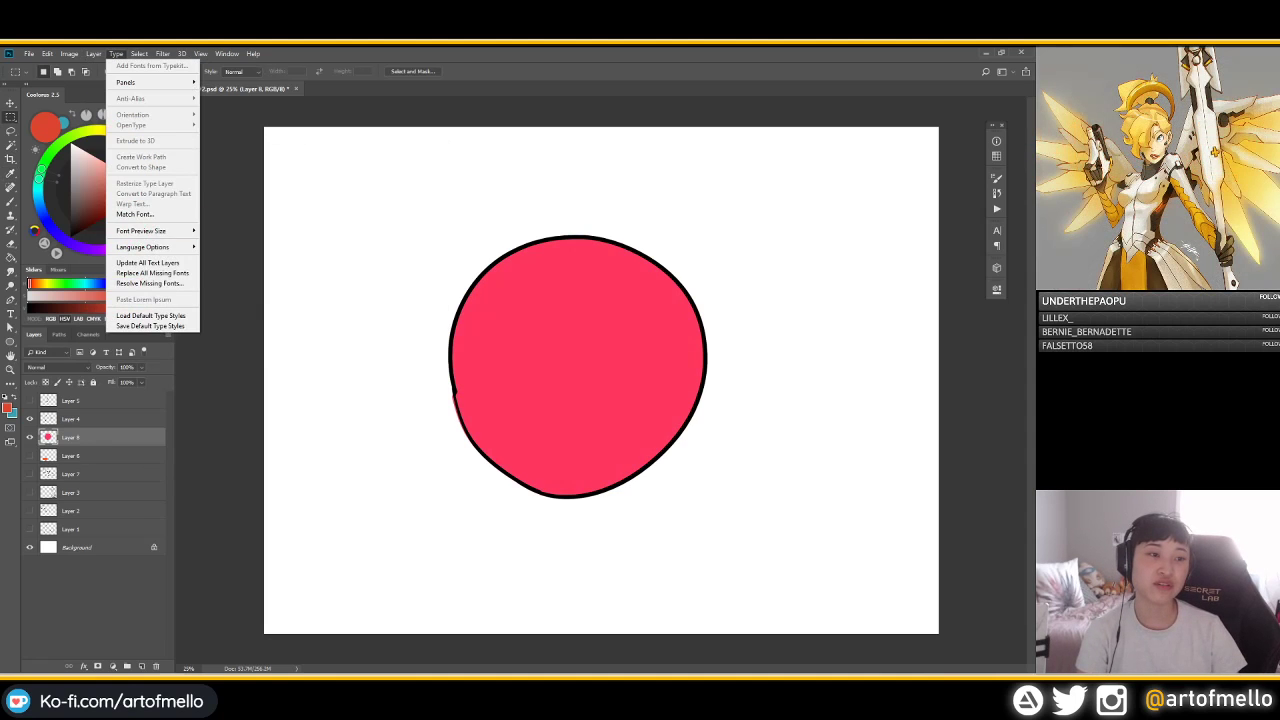
pyautogui.moveTo(139, 54)
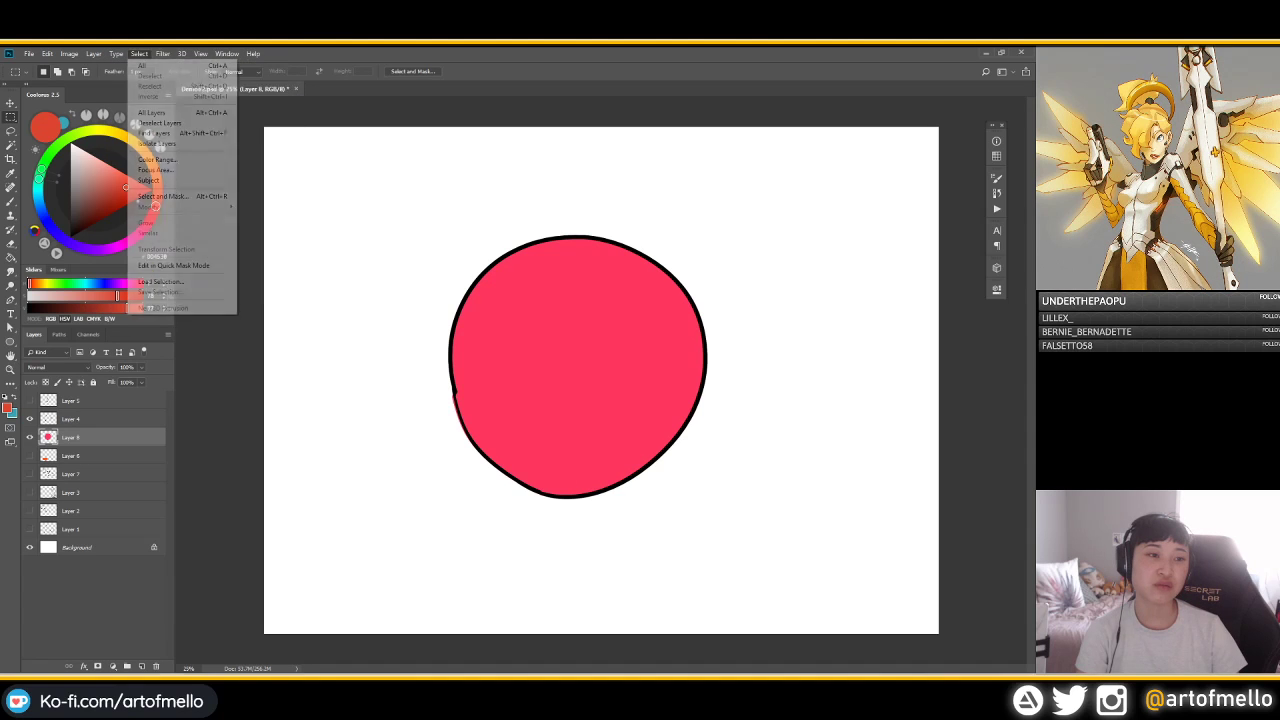
pyautogui.moveTo(69, 53)
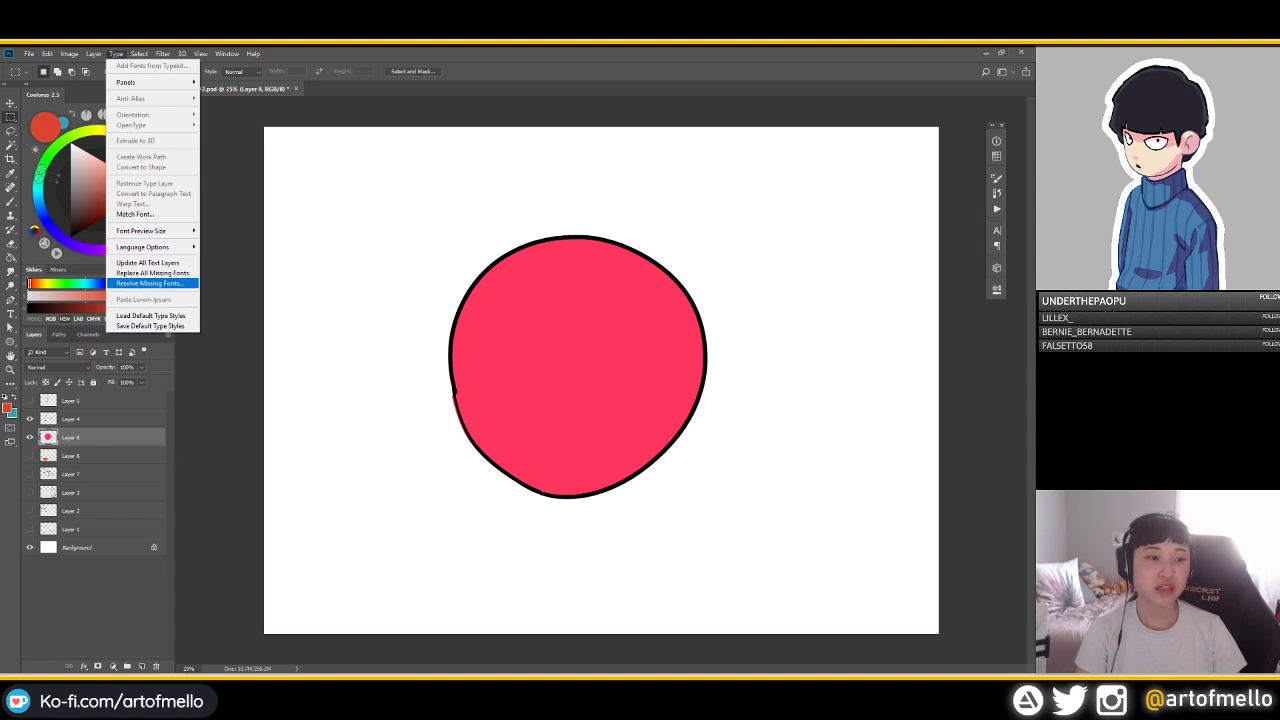
pyautogui.moveTo(227, 53)
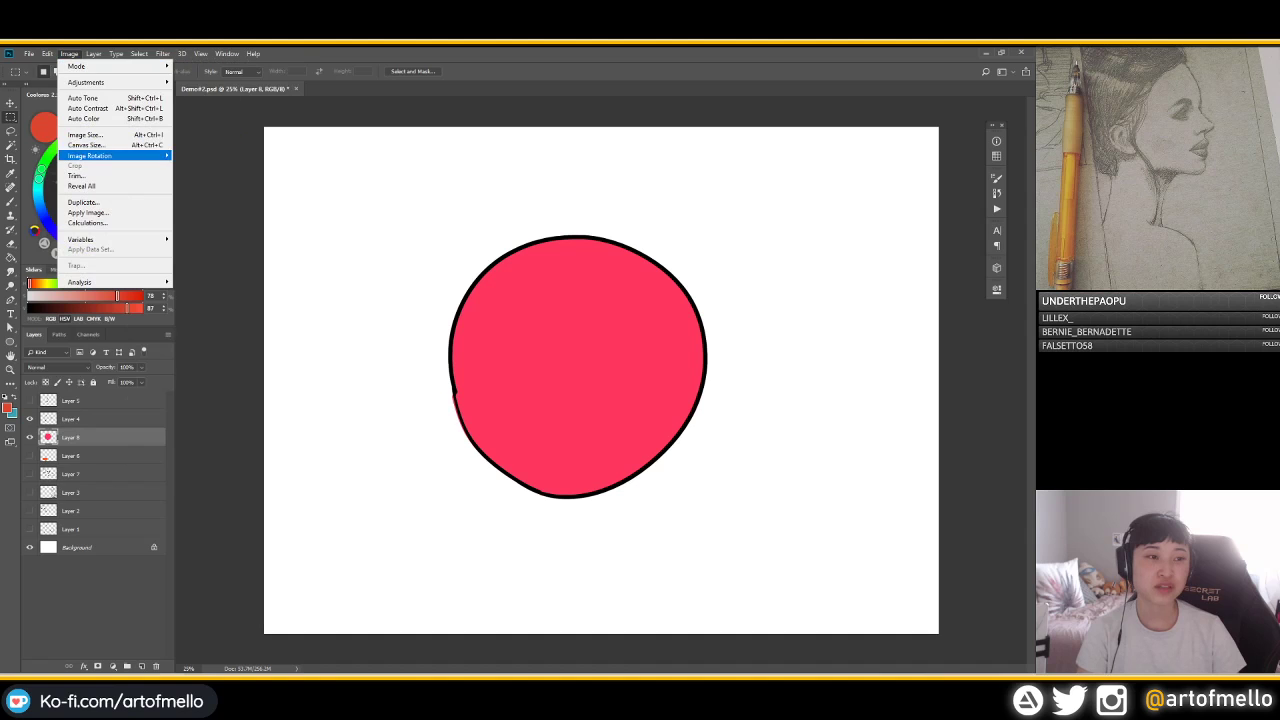
pyautogui.moveTo(110, 155)
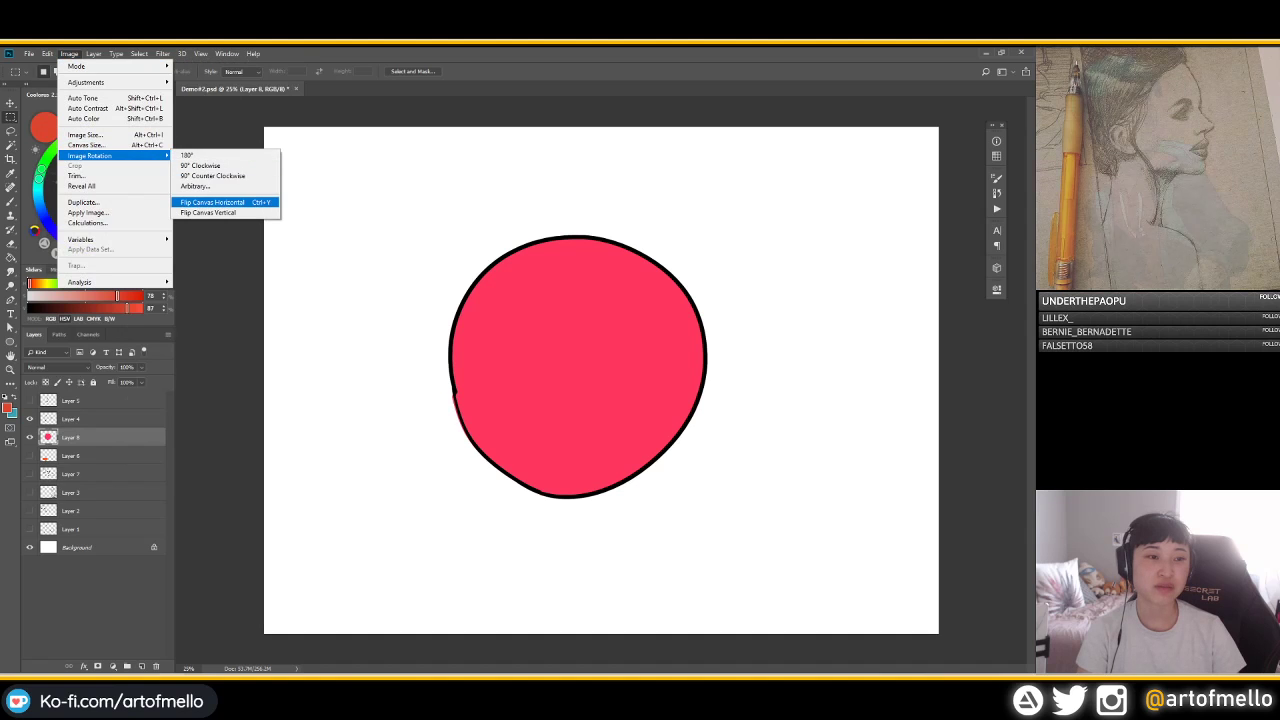
pyautogui.click(212, 202)
pyautogui.hotkey('ctrl', 'z')
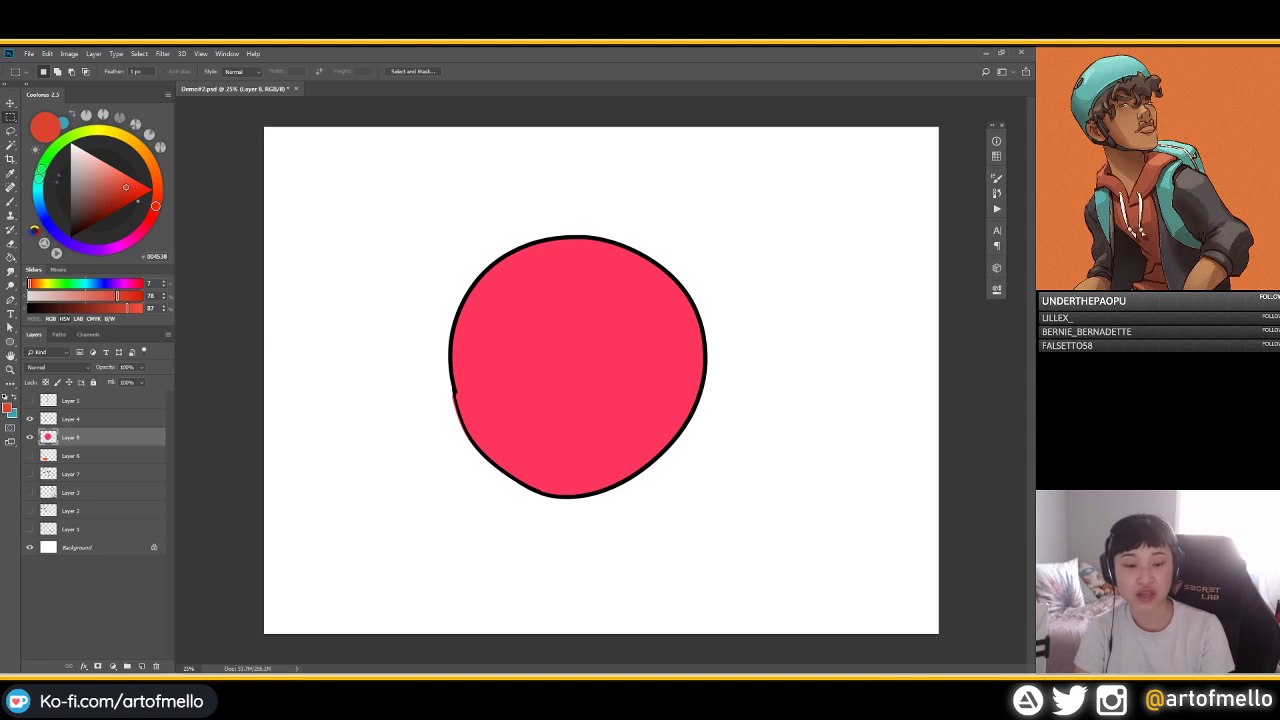
pyautogui.hotkey('ctrl', 'z')
pyautogui.hotkey('ctrl', 'u')
pyautogui.press('Escape')
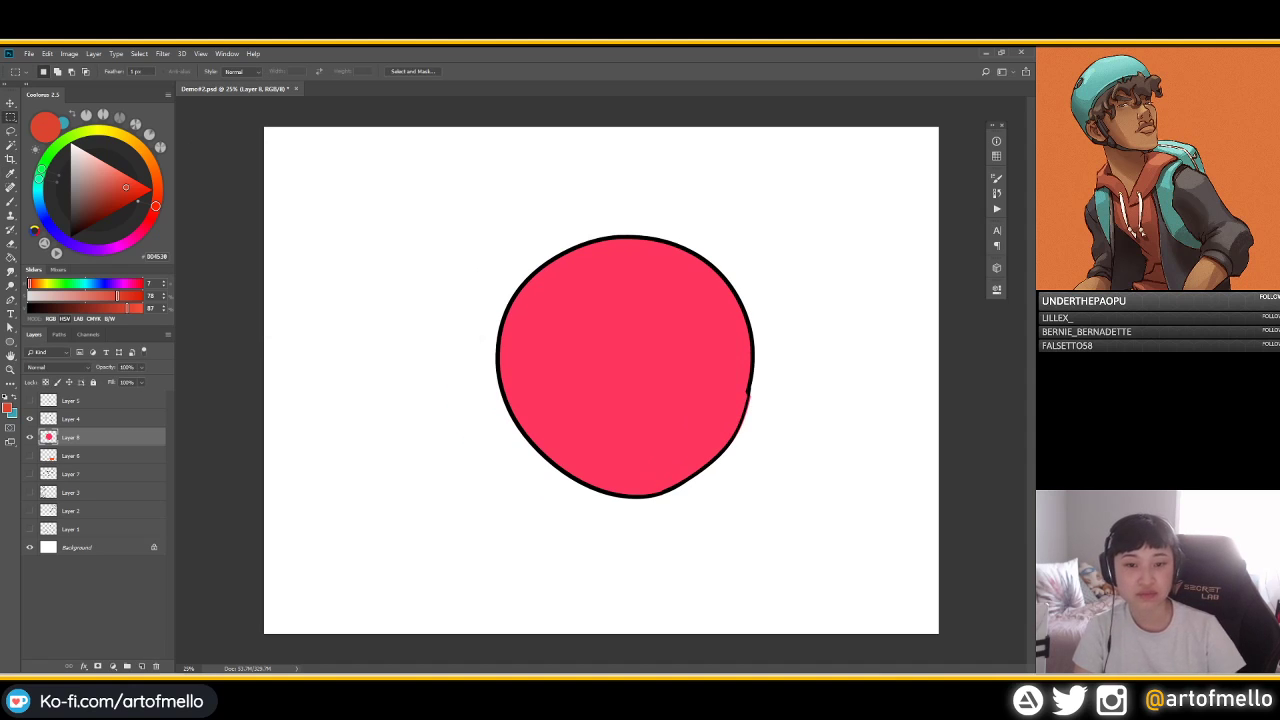
pyautogui.hotkey('ctrl', 'z')
pyautogui.hotkey('ctrl', 's')
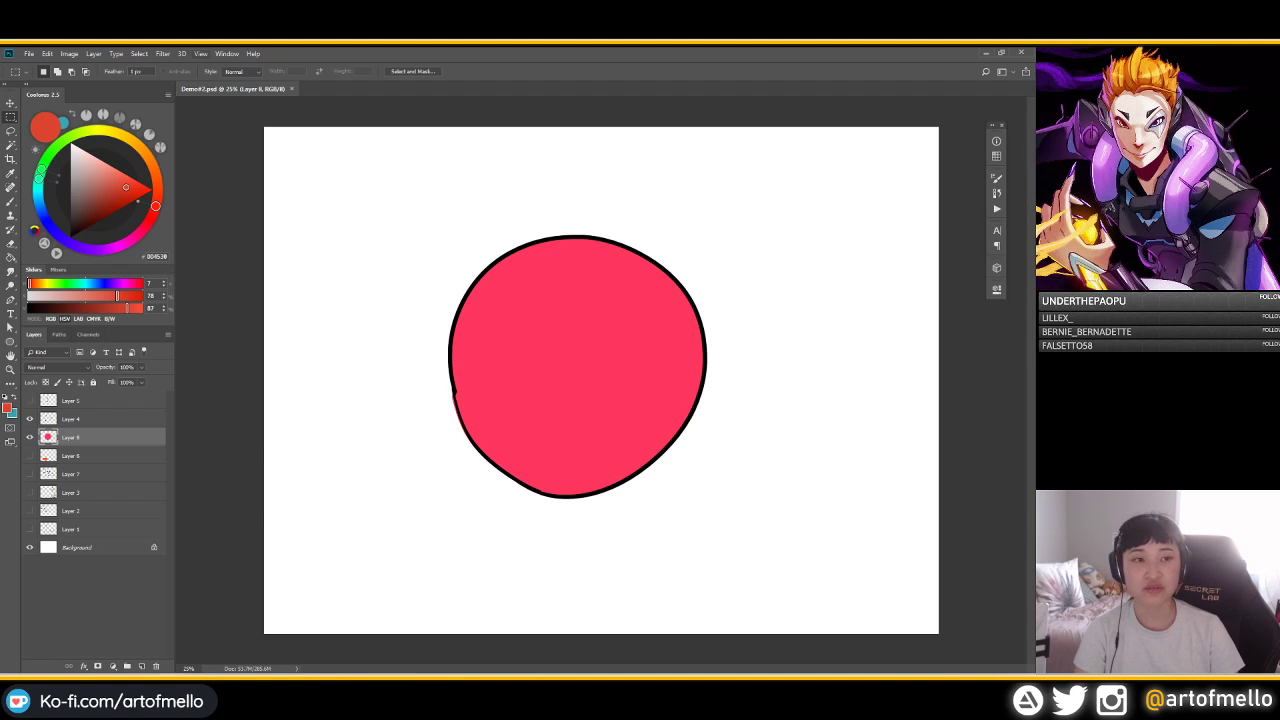
# Open the custom proof condition set to simulate Working Gray - Dot Gain 20%, and close it without changes
pyautogui.click(201, 54)
pyautogui.moveTo(218, 66)
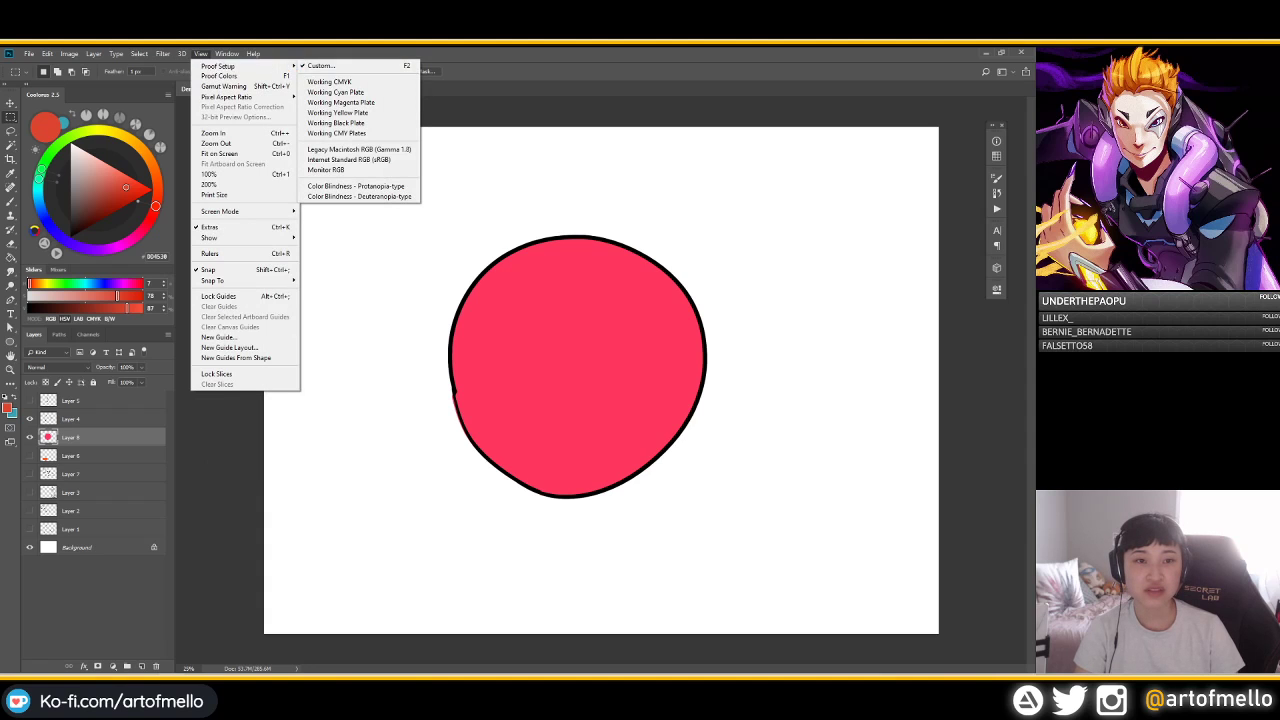
pyautogui.press('Return')
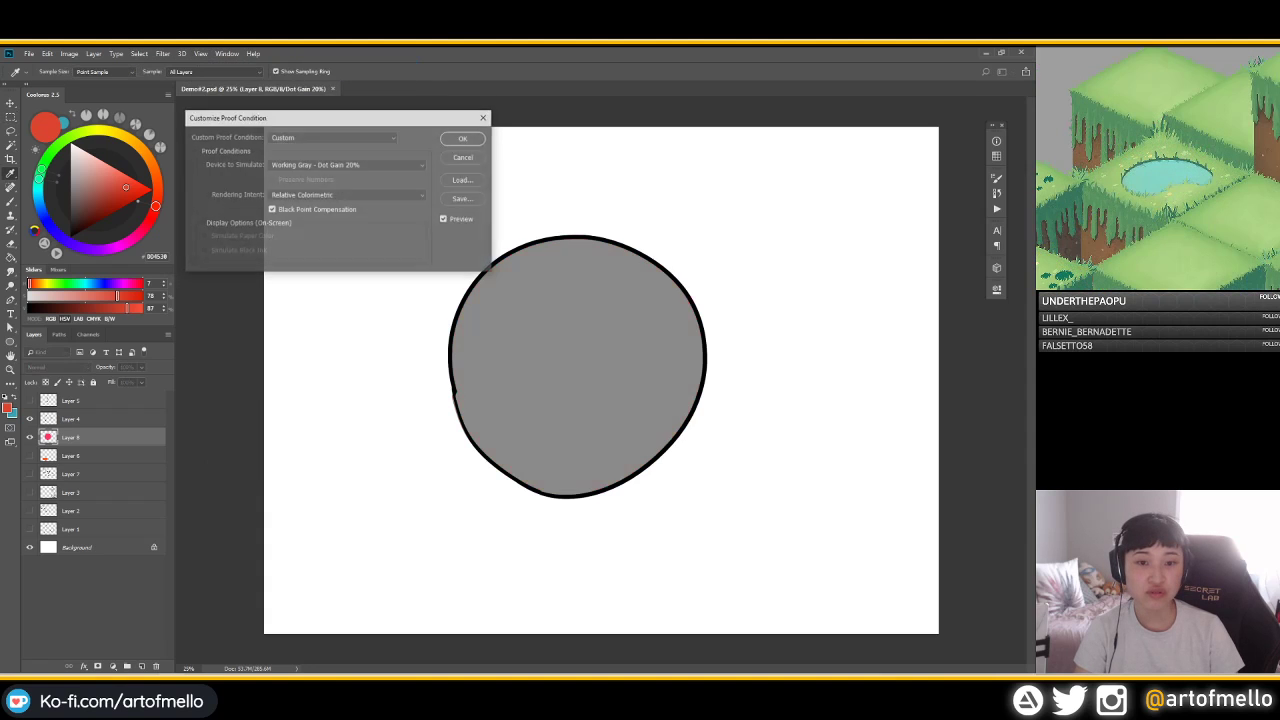
pyautogui.press('Escape')
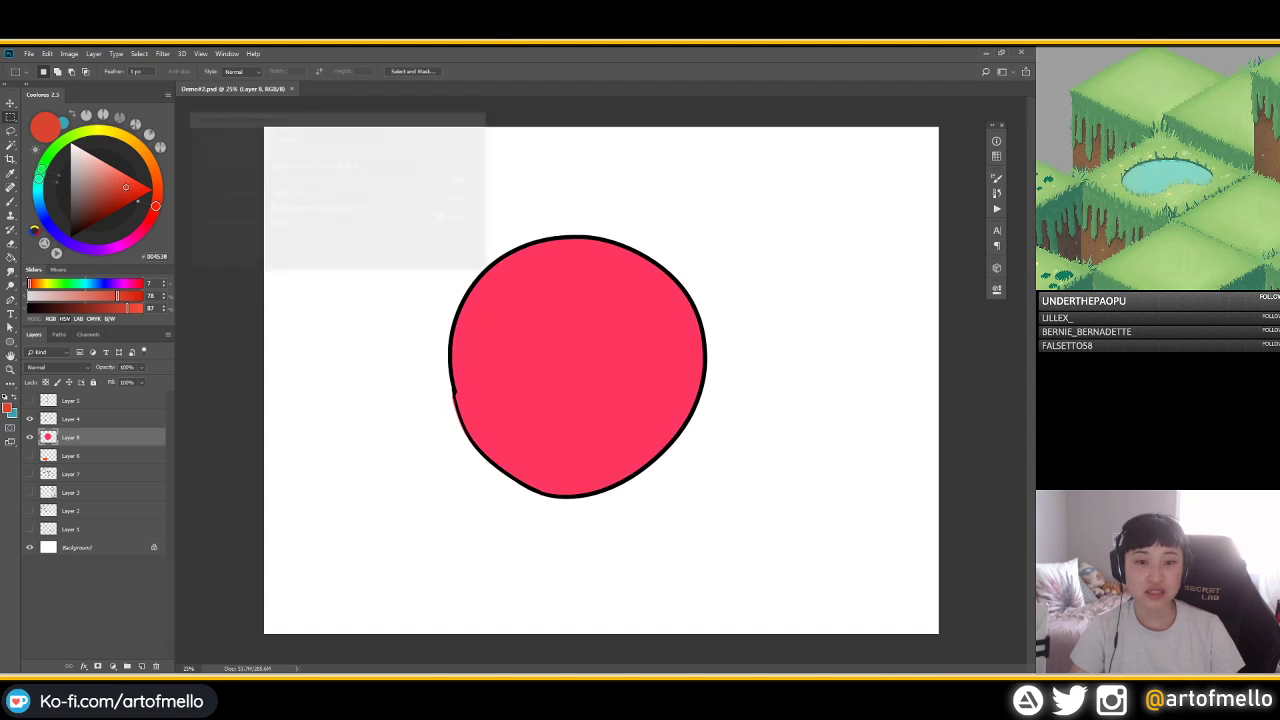
# Flip only the pink fill layer horizontally and undo the flip
pyautogui.hotkey('ctrl', 'shift', 'h')
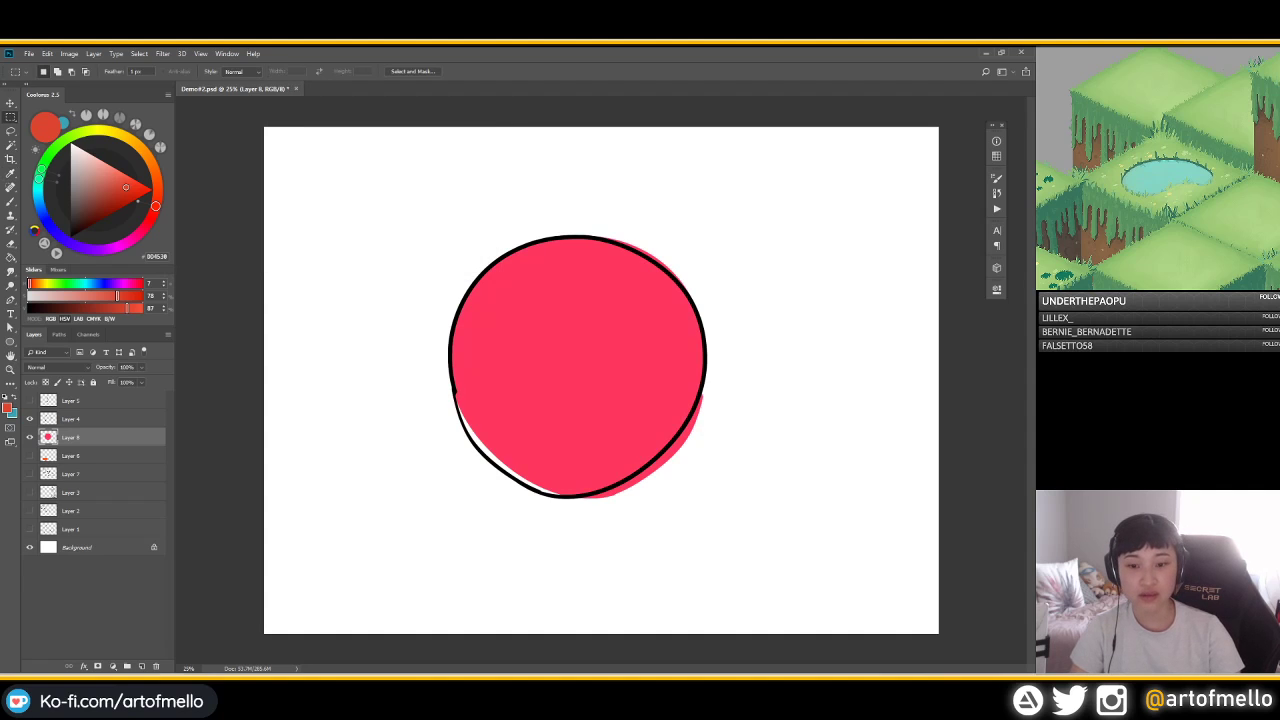
pyautogui.hotkey('ctrl', 'z')
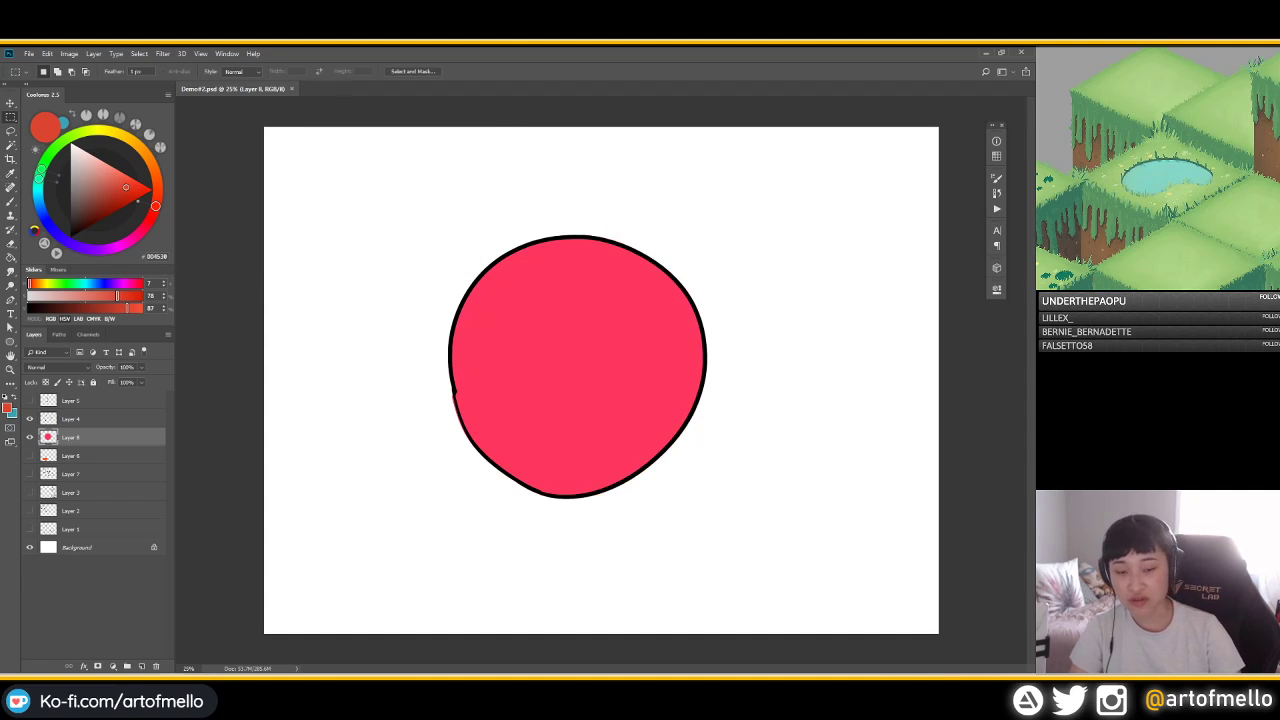
# Toggle the grayscale colour proof on and off repeatedly to check the circle's value
pyautogui.hotkey('ctrl', 'y')
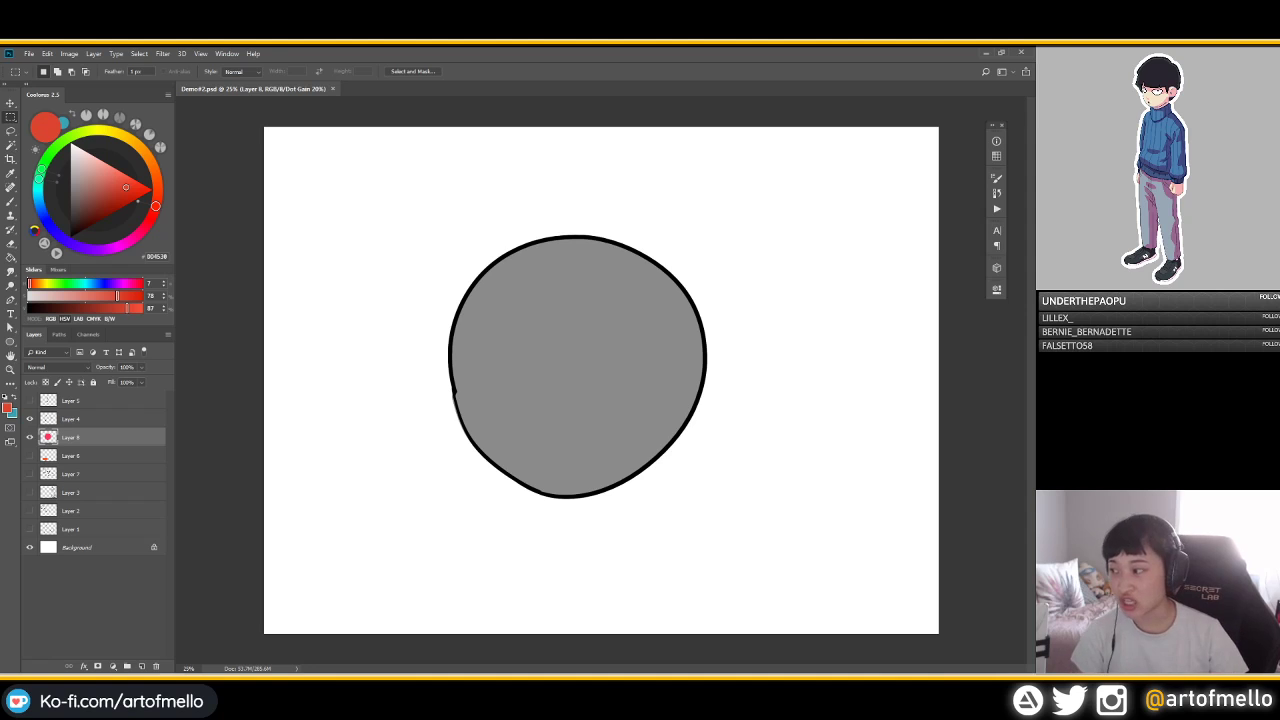
pyautogui.hotkey('ctrl', 'y')
pyautogui.hotkey('ctrl', 'y')
pyautogui.hotkey('ctrl', 'y')
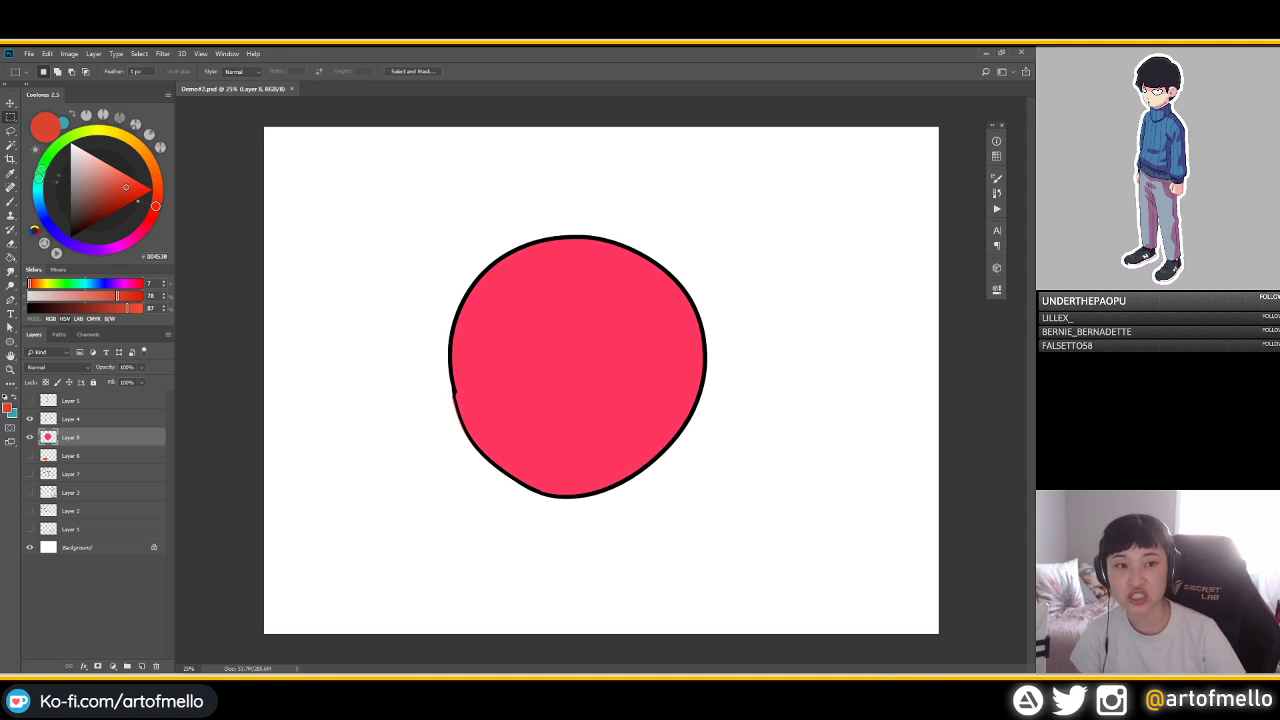
pyautogui.hotkey('ctrl', 'y')
pyautogui.hotkey('ctrl', 'y')
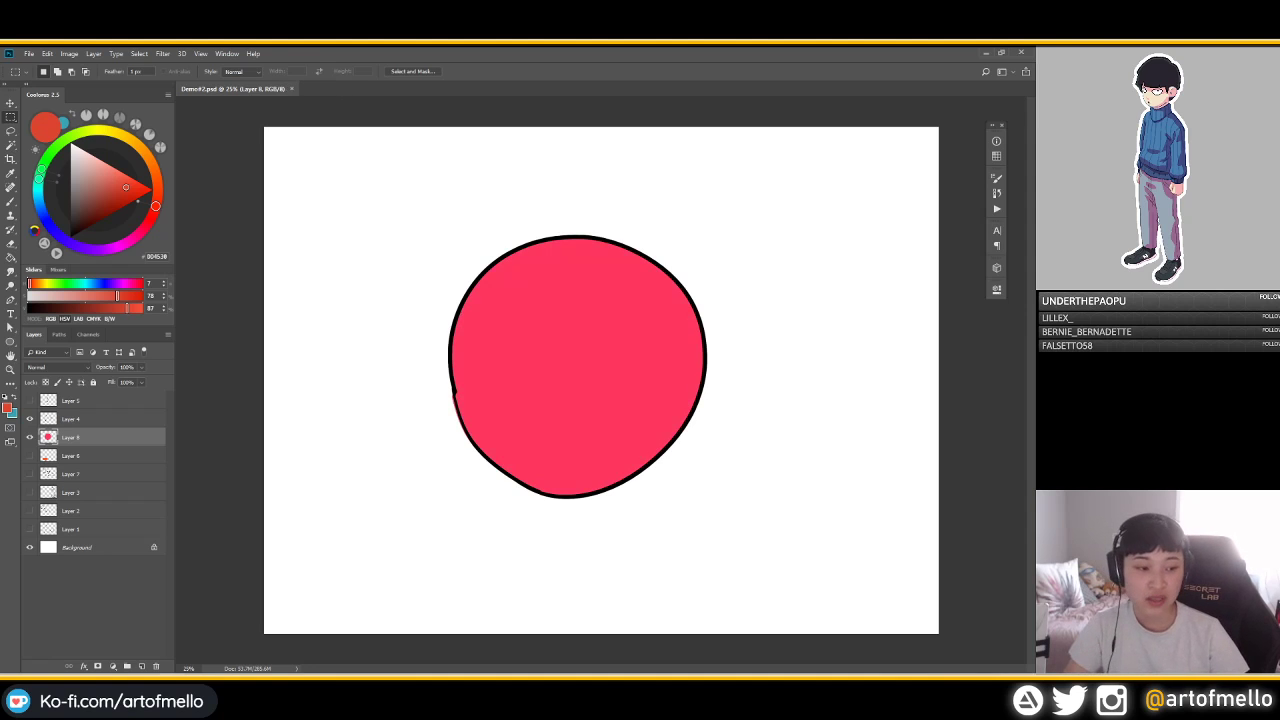
# Desaturate the circle's pink fill, undo it, and toggle the grayscale proof on and off for comparison
pyautogui.hotkey('ctrl', 'u')
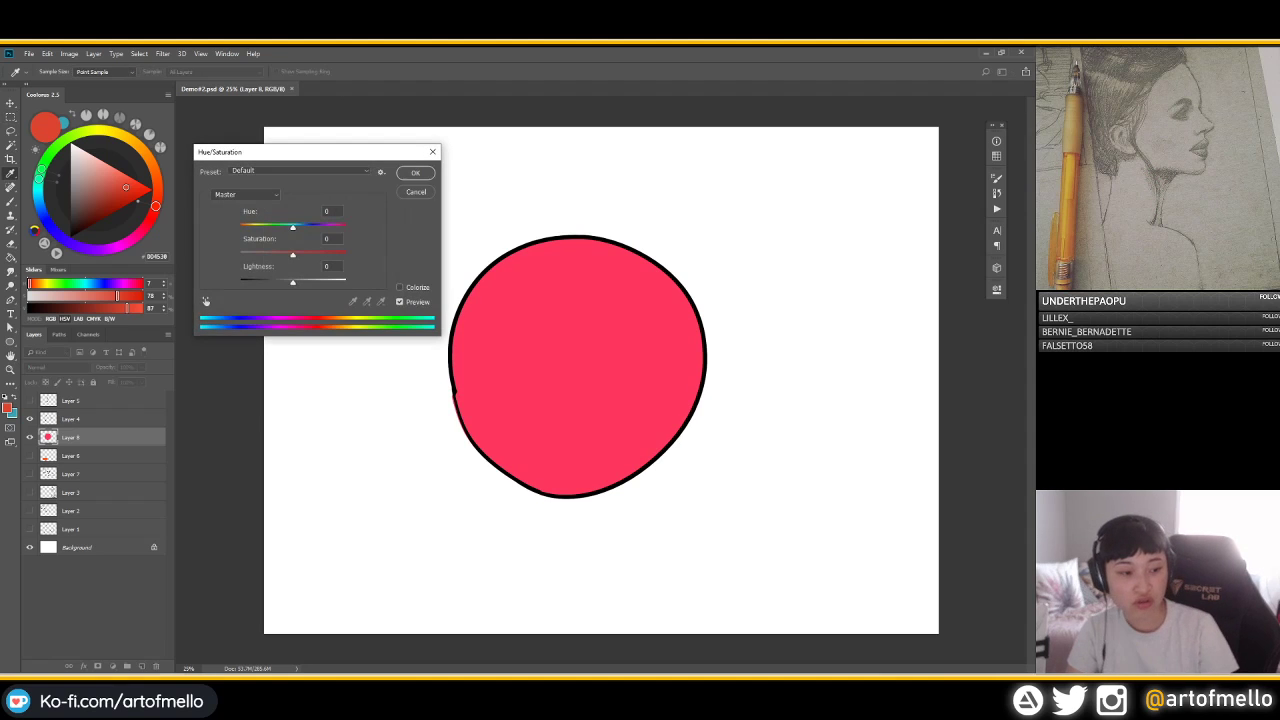
pyautogui.press('Escape')
pyautogui.hotkey('ctrl', 'shift', 'u')
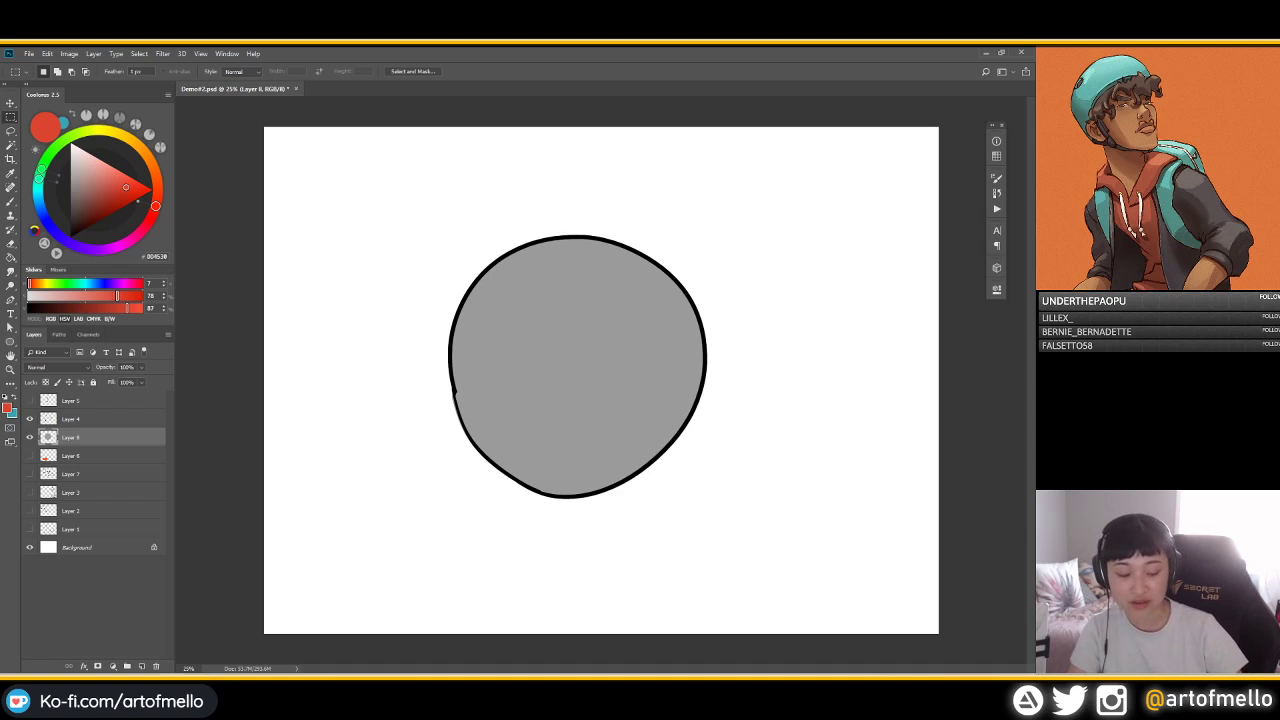
pyautogui.hotkey('ctrl', 'z')
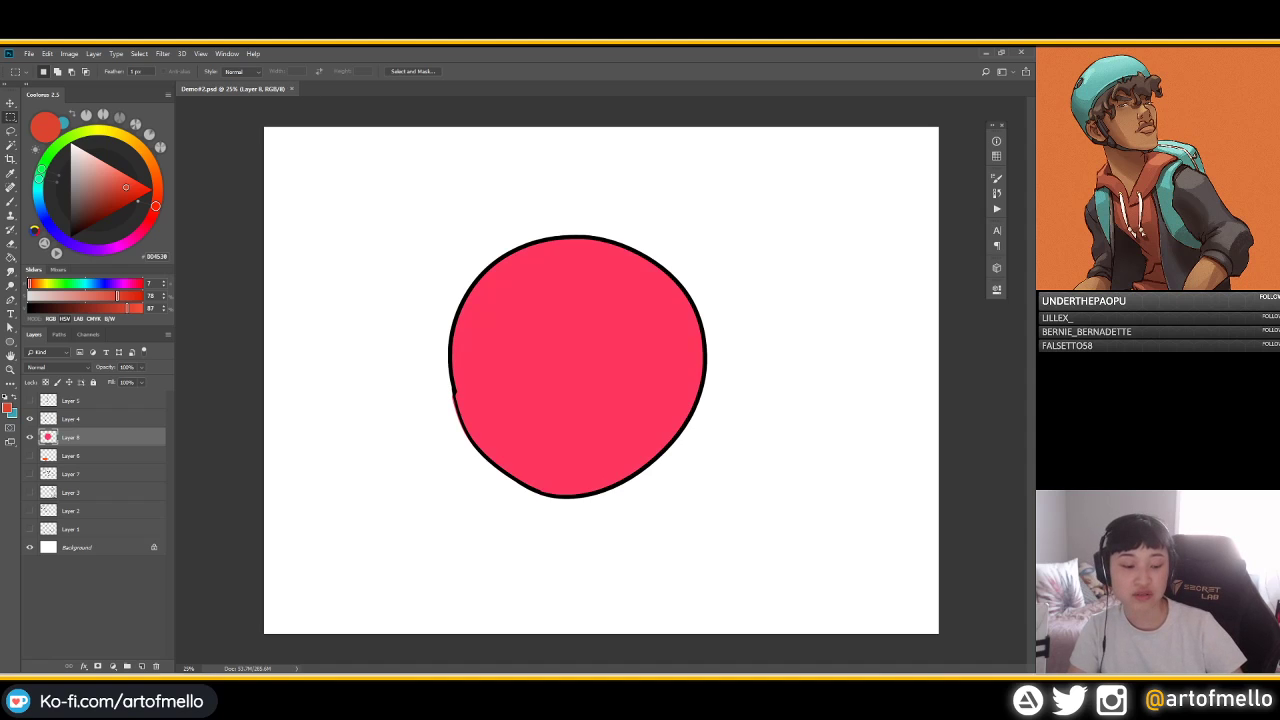
pyautogui.hotkey('ctrl', 'y')
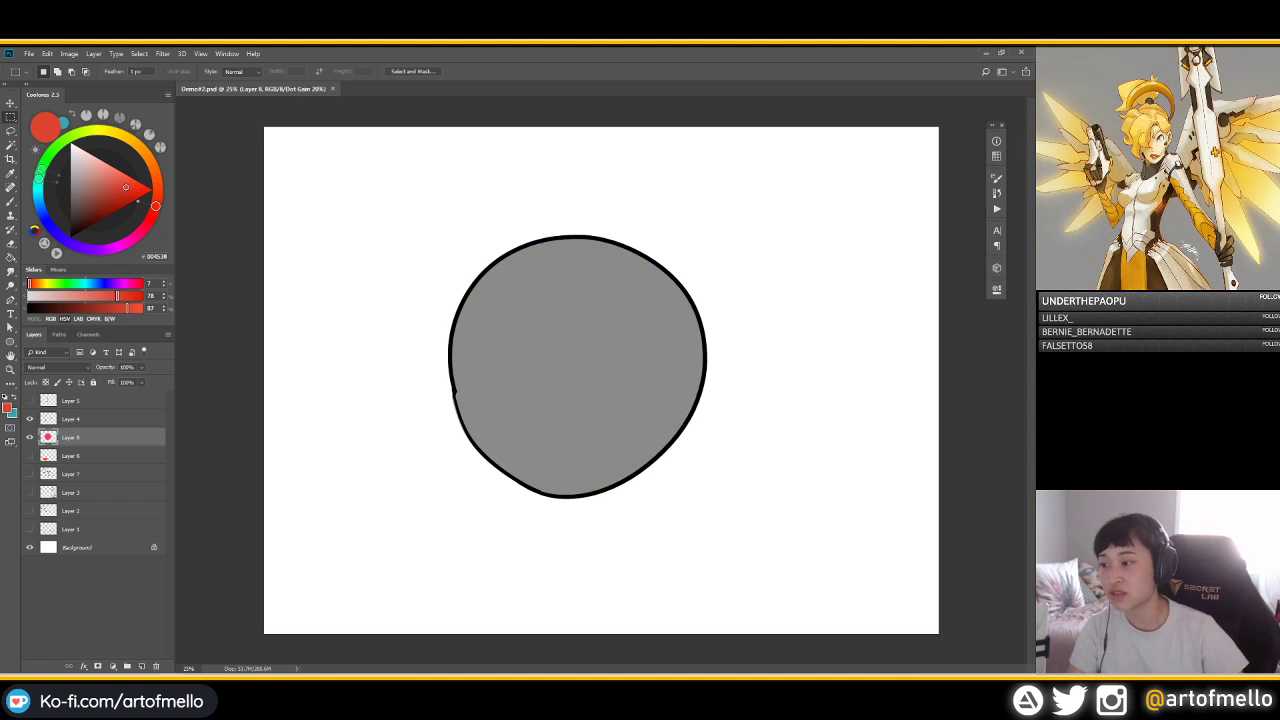
pyautogui.hotkey('ctrl', 'y')
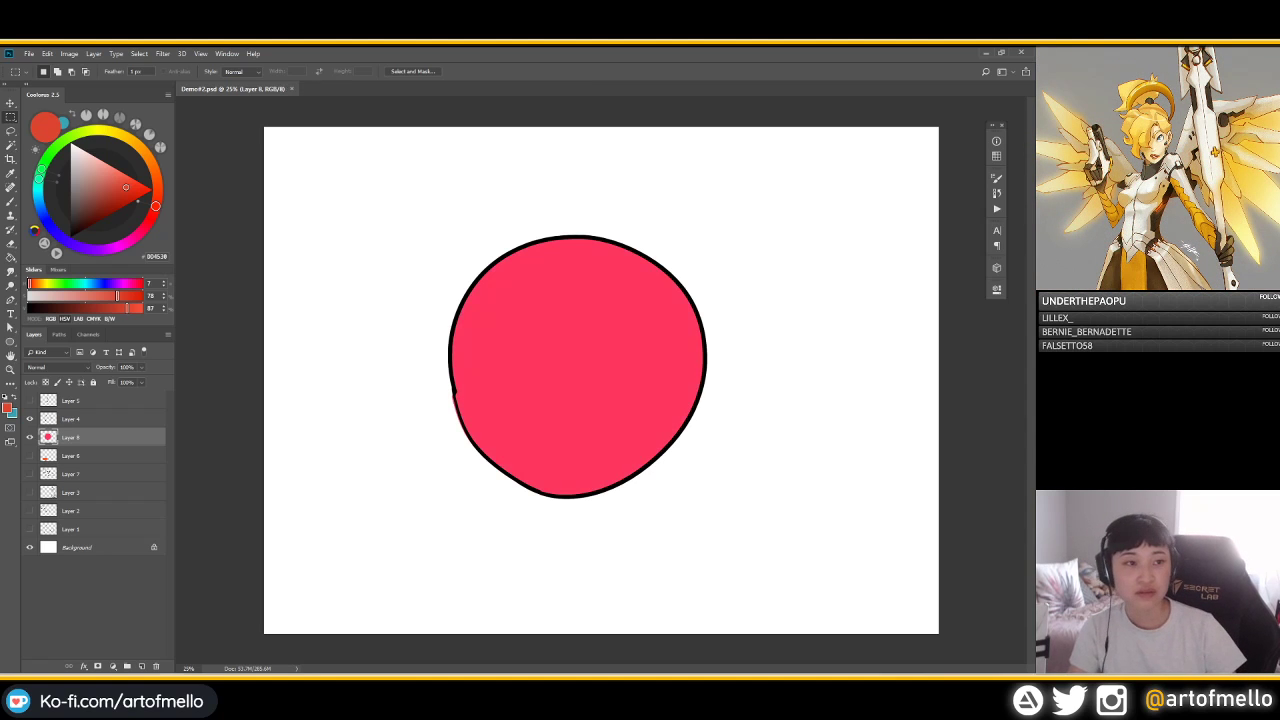
# Review the Proof Setup options from Custom through the colour blindness presets, and turn Proof Colors on and off
pyautogui.click(162, 54)
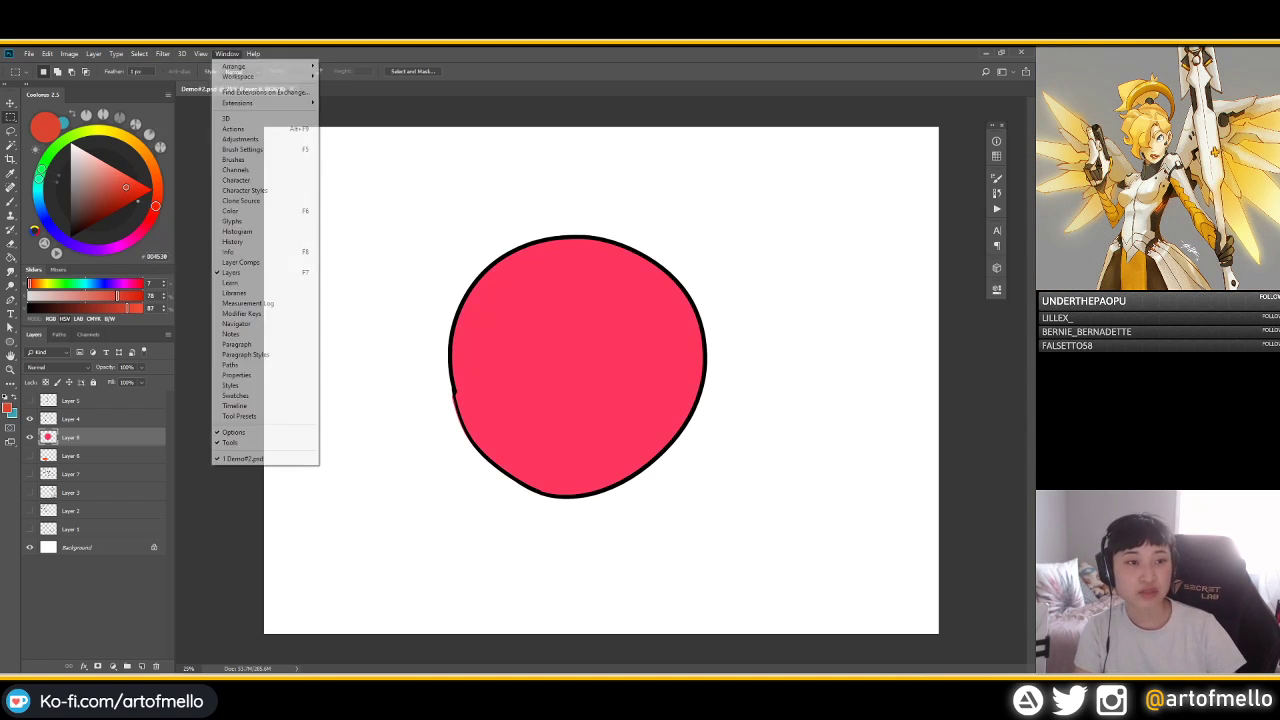
pyautogui.press('Left')
pyautogui.press('Down')
pyautogui.press('Right')
pyautogui.press('Down')
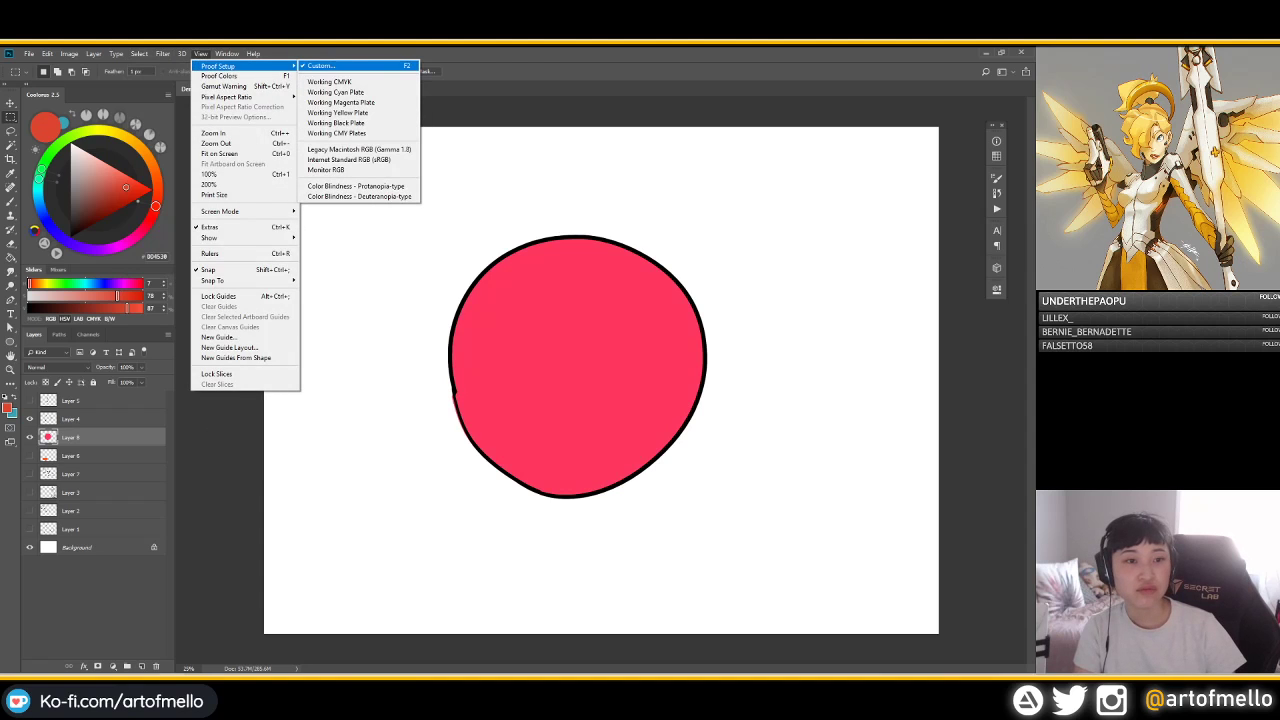
pyautogui.press('Down')
pyautogui.press('Down')
pyautogui.press('Down')
pyautogui.press('Down')
pyautogui.press('Down')
pyautogui.press('Down')
pyautogui.press('Down')
pyautogui.press('Down')
pyautogui.press('Down')
pyautogui.press('Down')
pyautogui.press('Down')
pyautogui.press('Down')
pyautogui.press('Left')
pyautogui.press('Down')
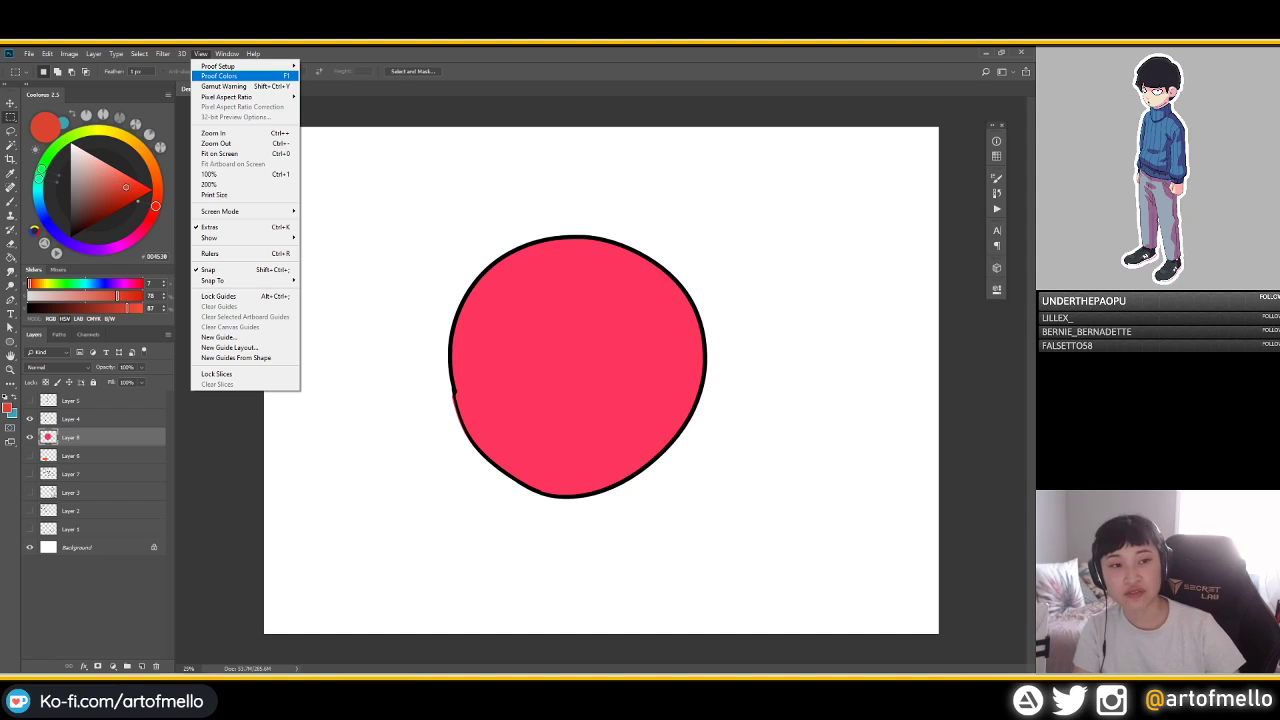
pyautogui.press('Return')
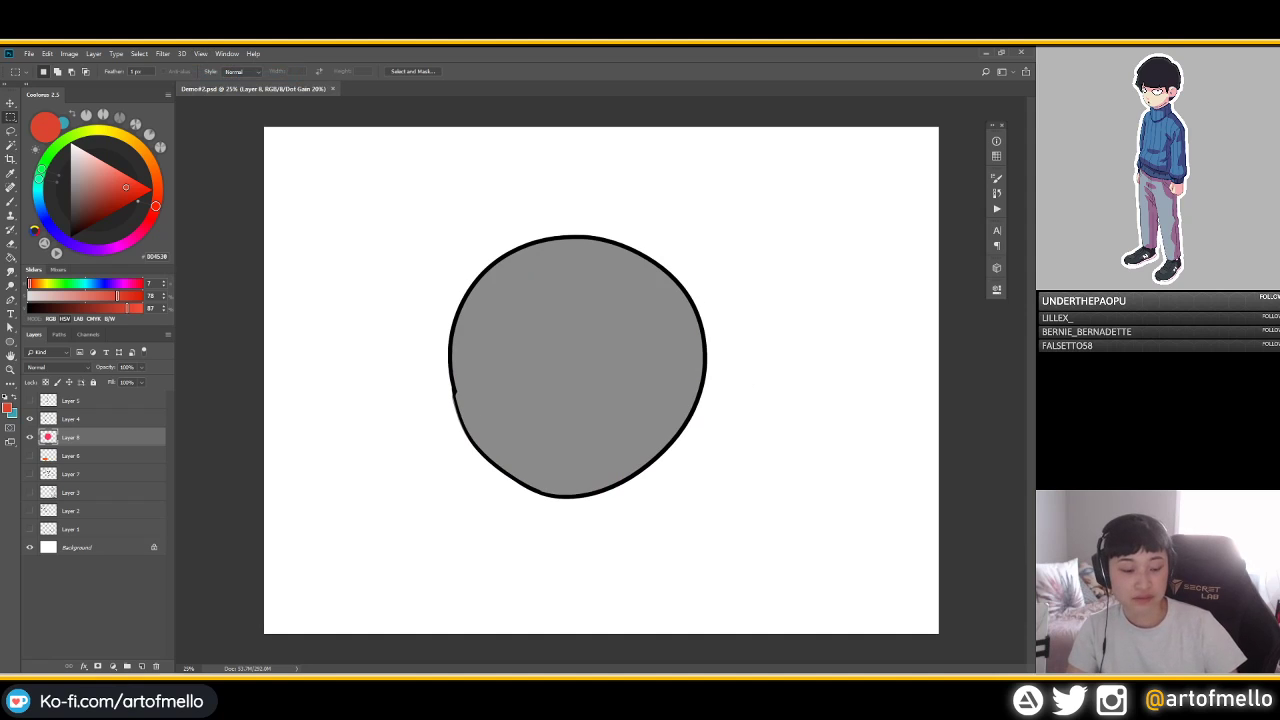
pyautogui.hotkey('ctrl', 'y')
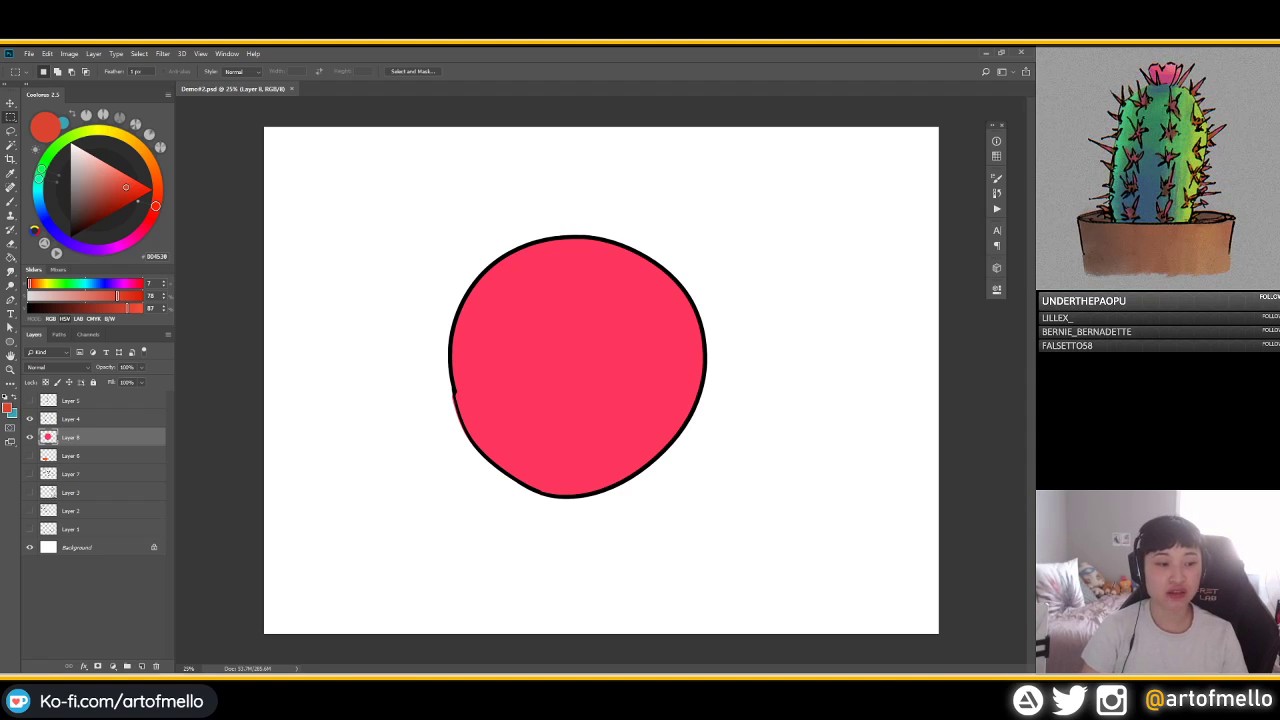
# Show the special hotkeys notes on Layer 7 and hide the circle's fill and outline layers
pyautogui.click(30, 474)
pyautogui.click(30, 437)
pyautogui.click(30, 419)
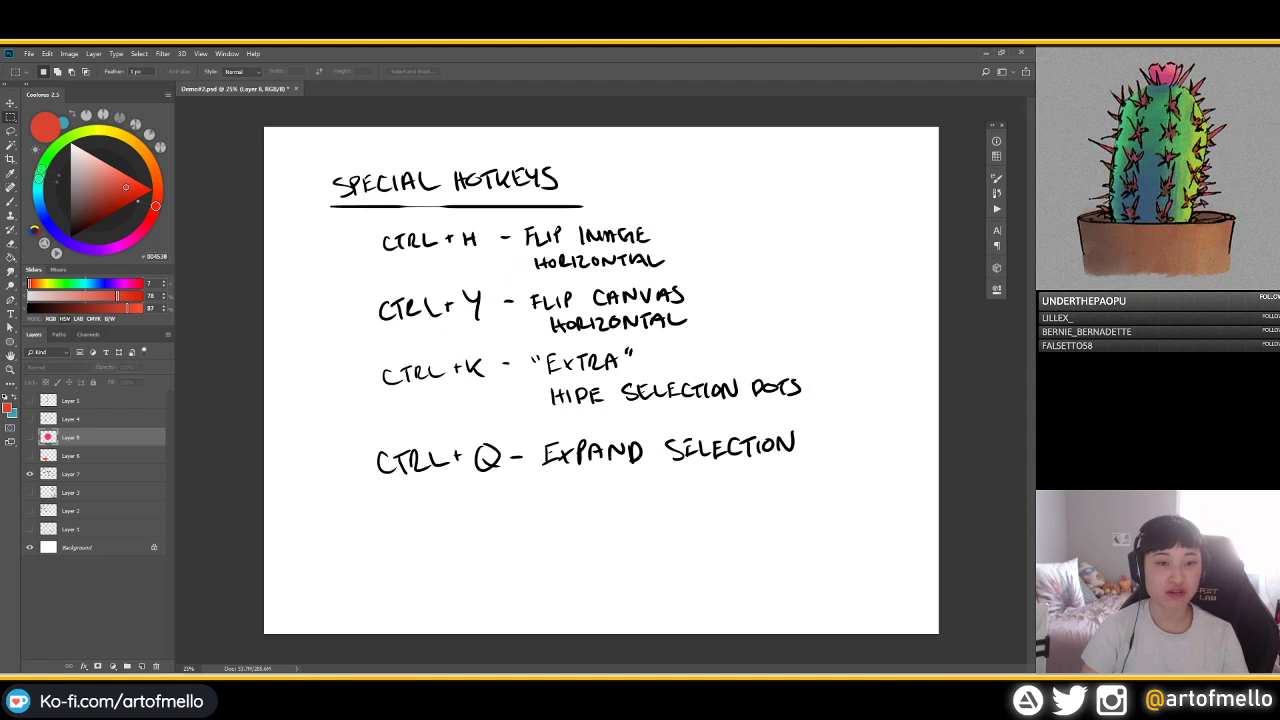
# Hide the Layer 7 notes, briefly display the hotkey lists on Layers 3 and 2, and hide both lists
pyautogui.click(30, 474)
pyautogui.click(30, 492)
pyautogui.click(30, 511)
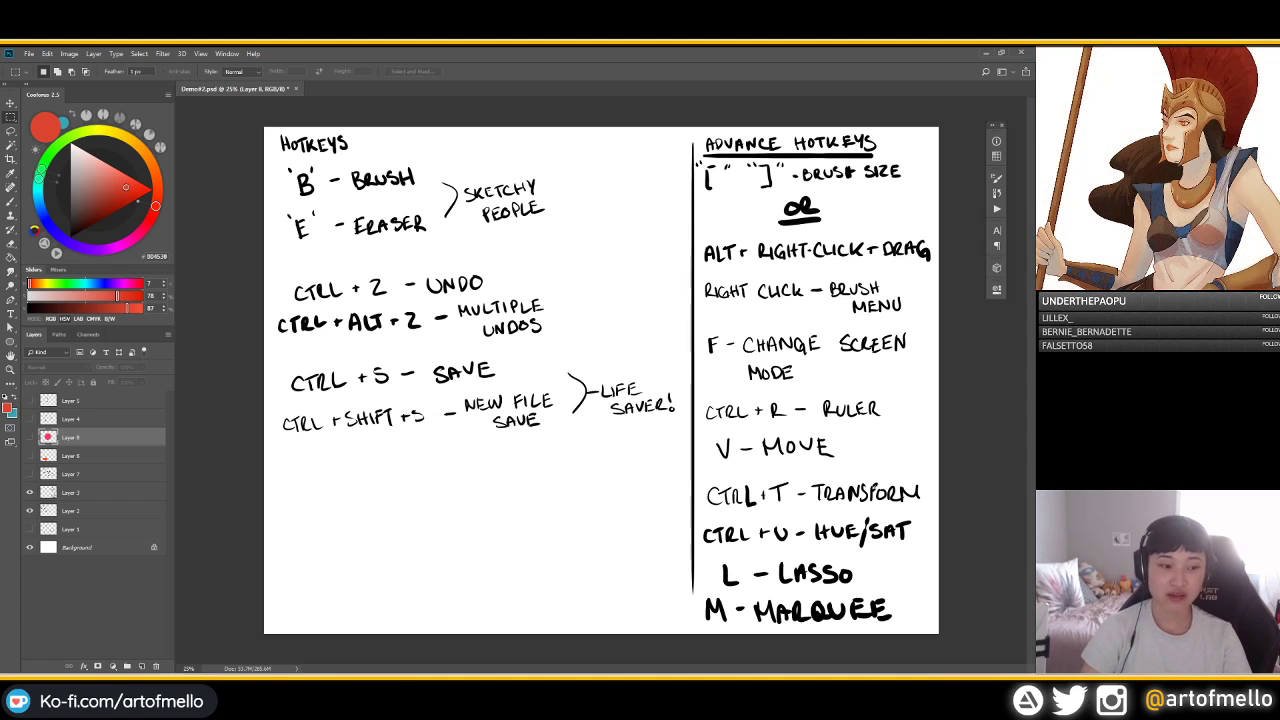
pyautogui.moveTo(30, 492); pyautogui.dragTo(30, 511)
# Add a new layer above Layer 5 and choose the Oil Pastel Large 1 brush
pyautogui.click(71, 401)
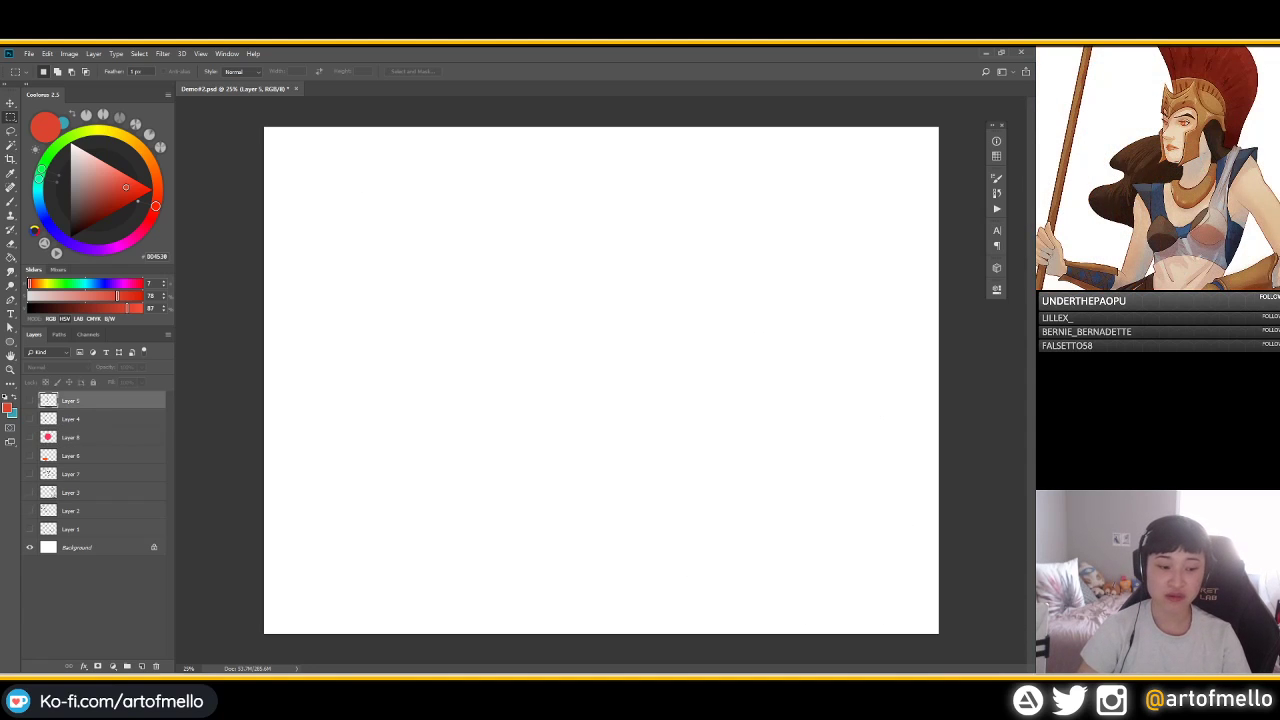
pyautogui.click(141, 666)
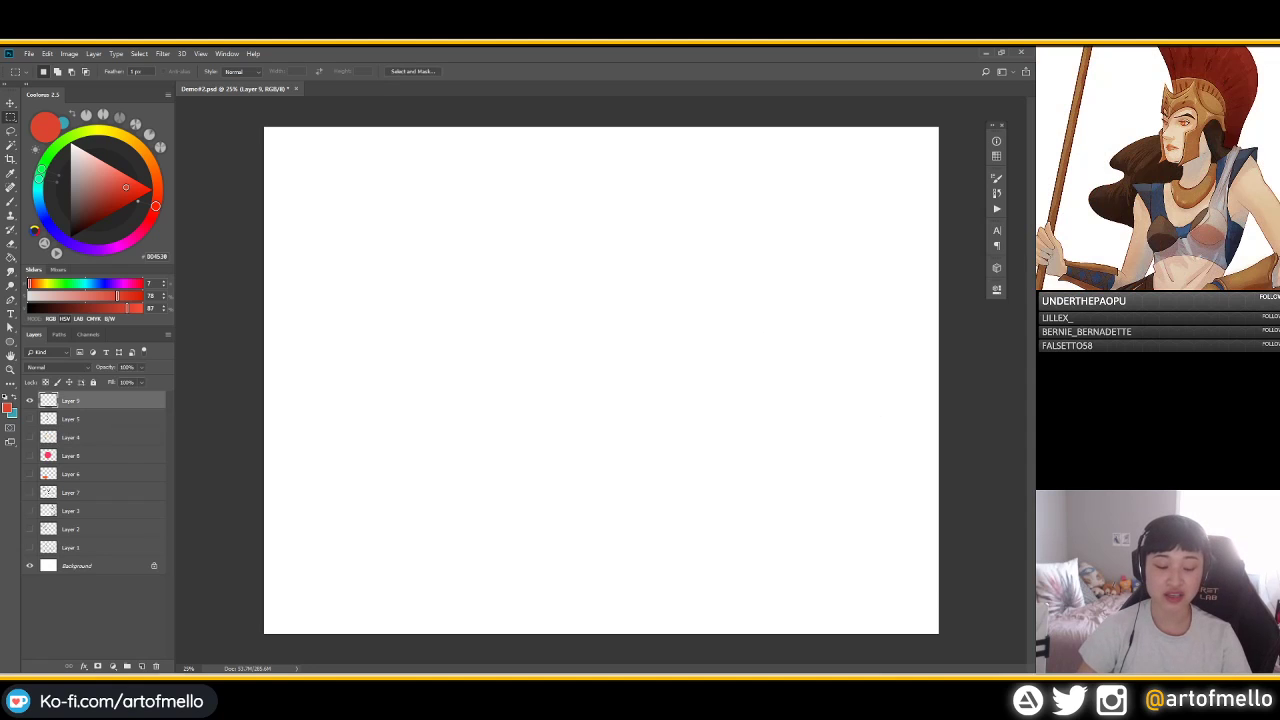
pyautogui.press('b')
pyautogui.rightClick(518, 346)
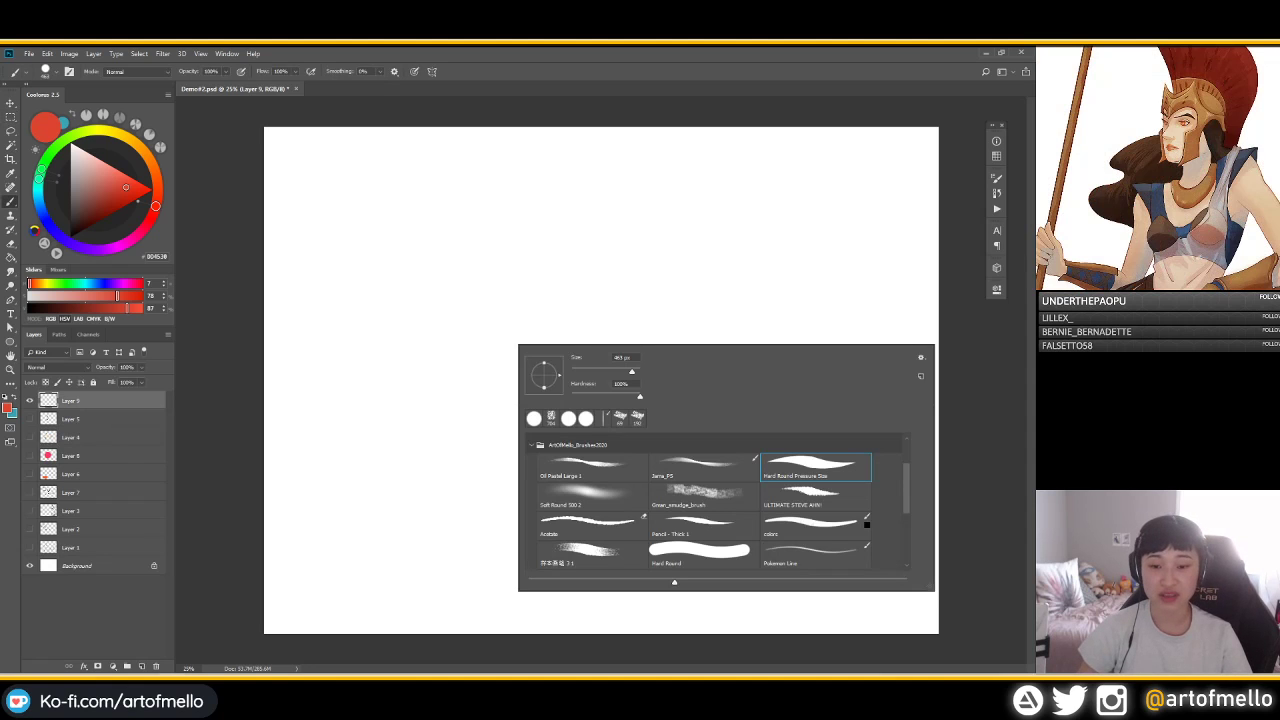
pyautogui.click(592, 467)
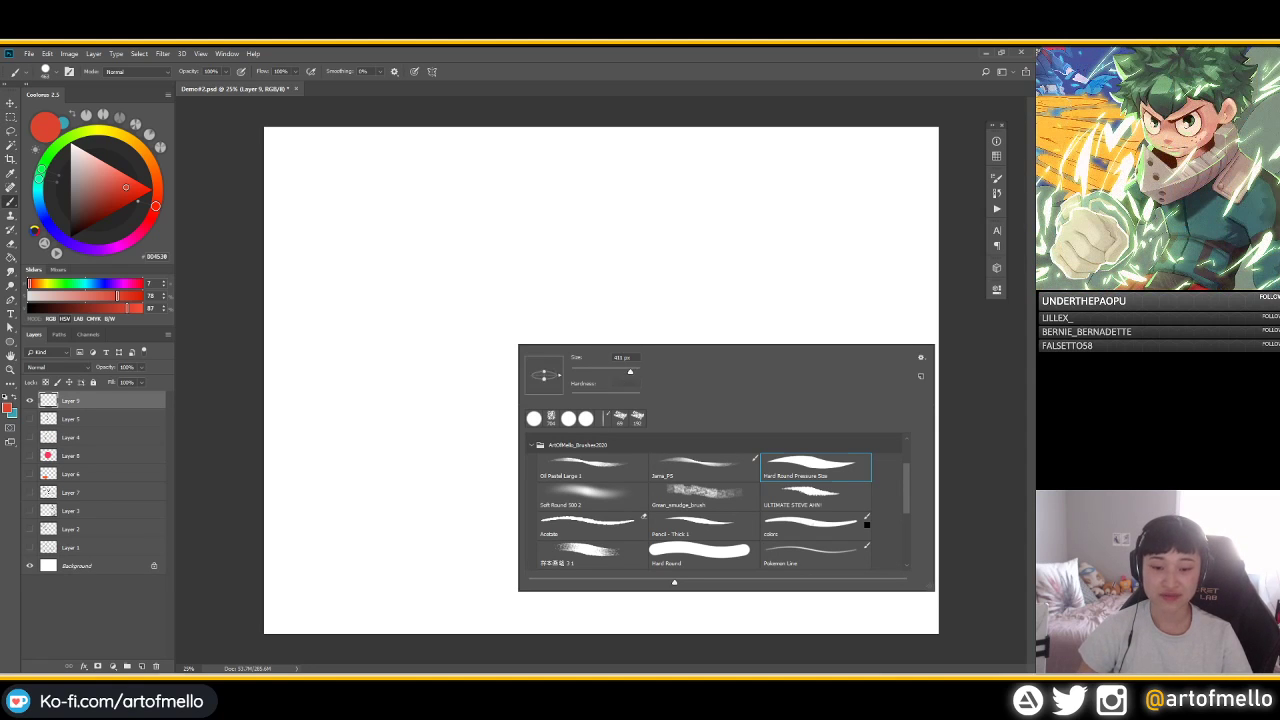
# Reduce the brush size and reset the foreground colour to black (#000000)
pyautogui.keyDown('alt'); pyautogui.rightClick(703, 277); pyautogui.keyUp('alt')
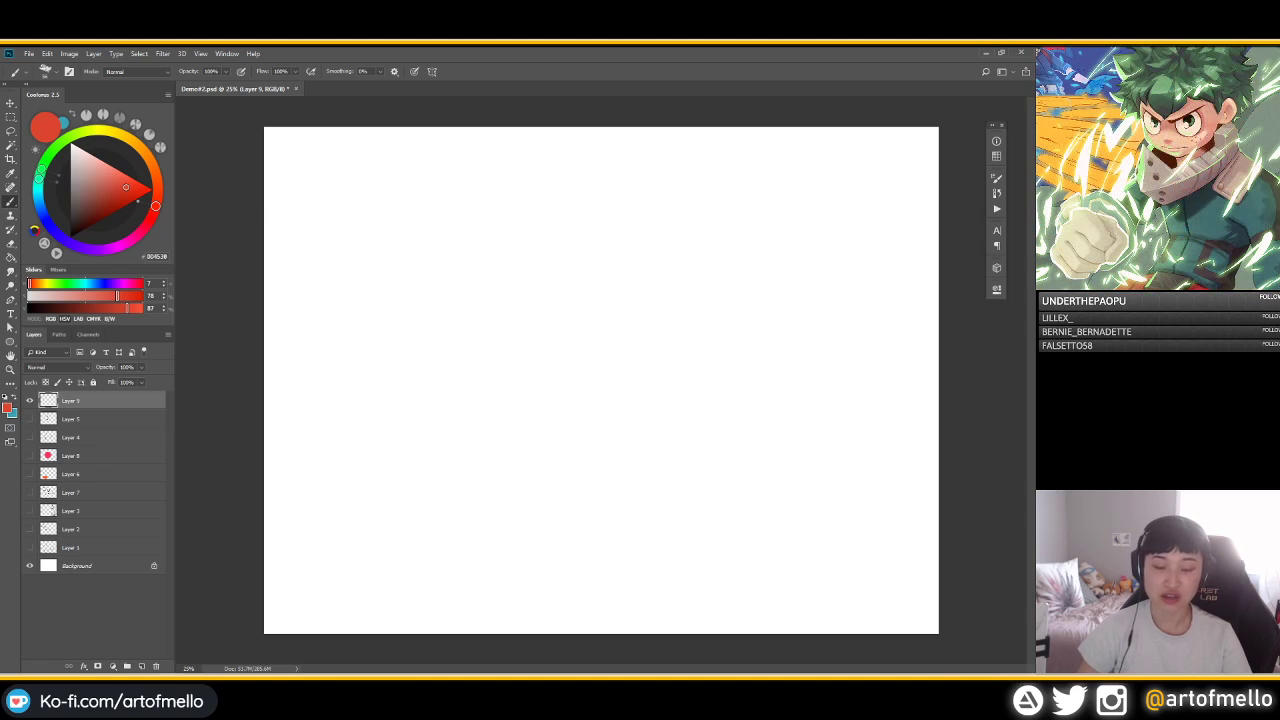
pyautogui.keyDown('alt'); pyautogui.rightClick(591, 248); pyautogui.keyUp('alt')
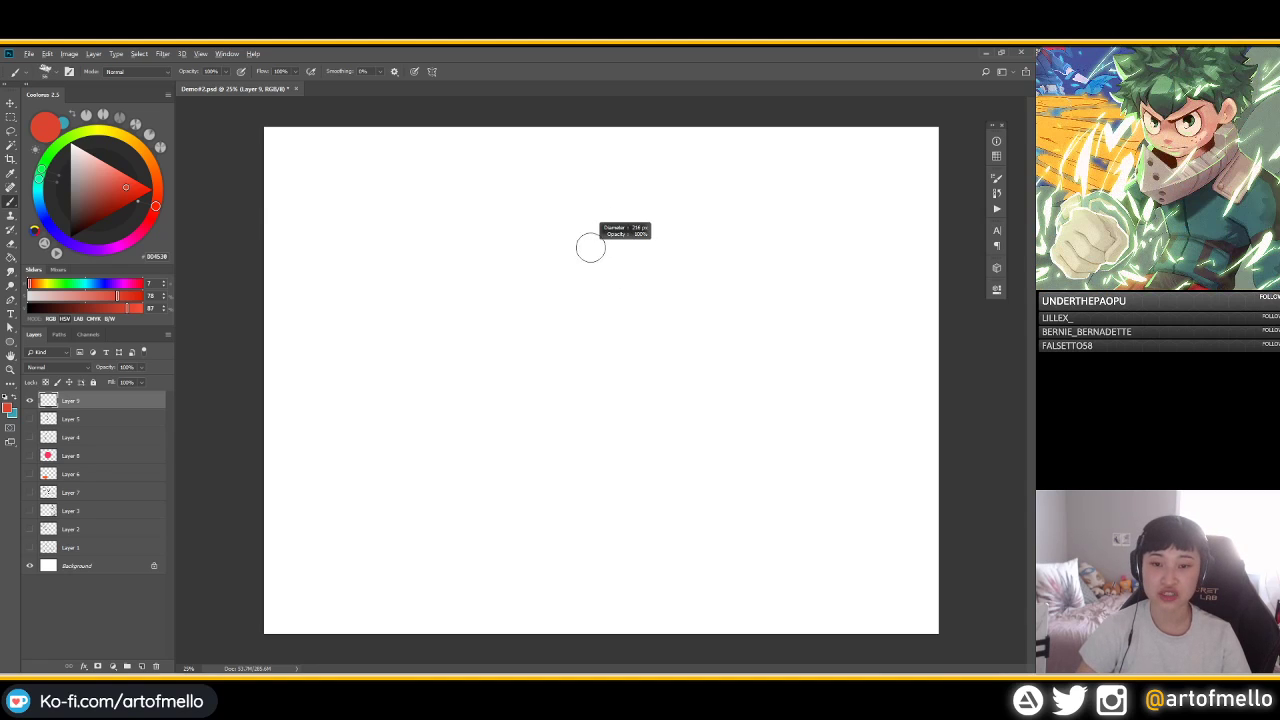
pyautogui.keyDown('alt'); pyautogui.rightClick(539, 273); pyautogui.keyUp('alt')
pyautogui.press('d')
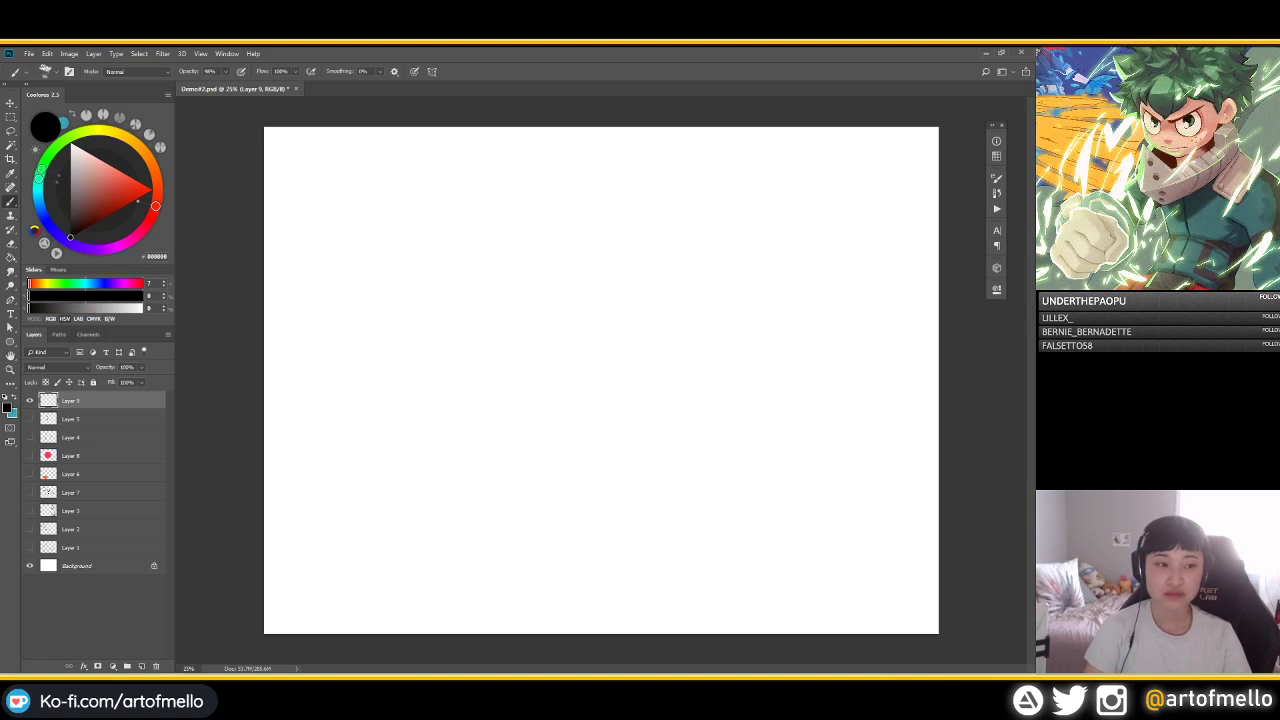
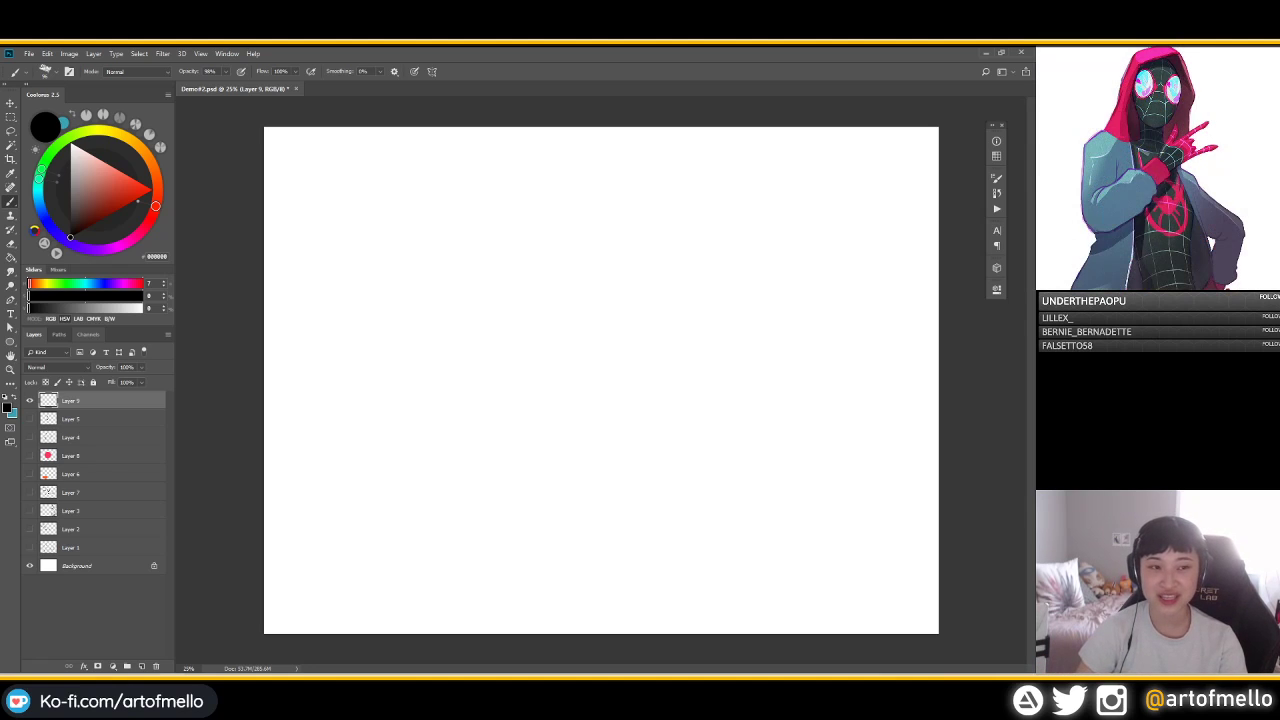
pyautogui.click(200, 53)
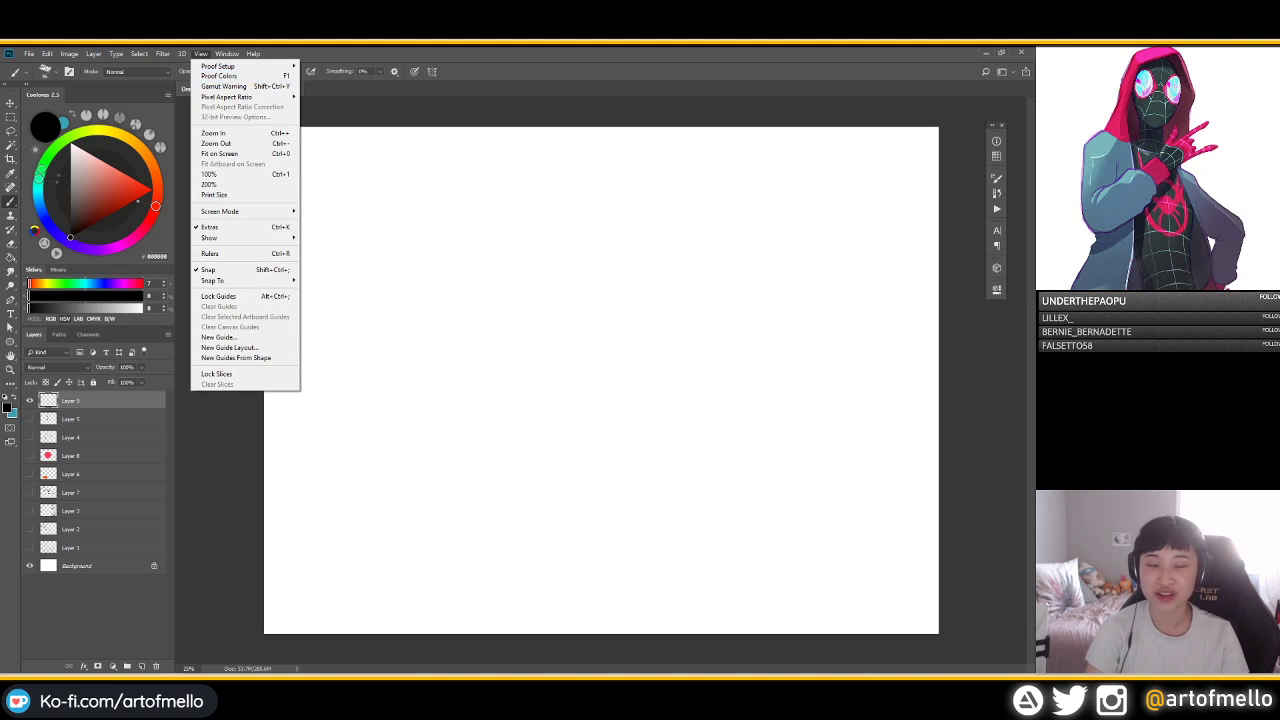
pyautogui.press('Escape')
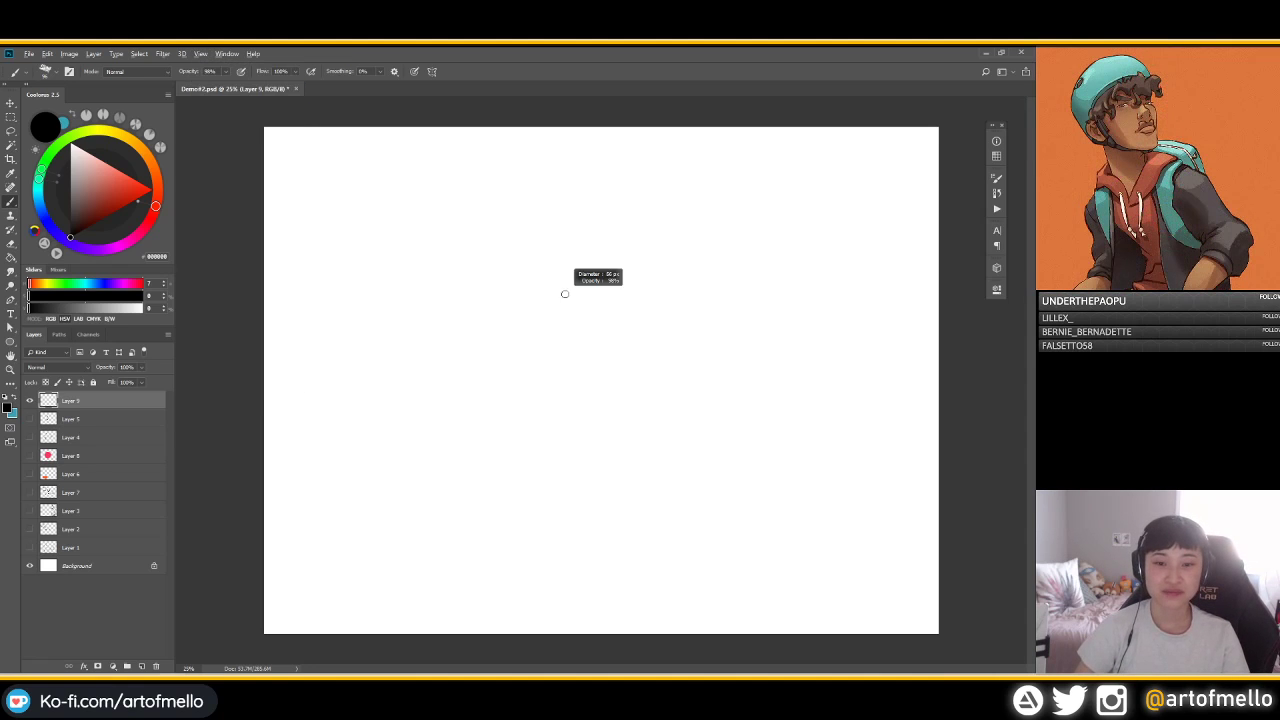
# Sketch a head circle in the upper middle of the canvas on Layer 9, undoing unsatisfactory strokes
pyautogui.moveTo(560, 371)
pyautogui.mouseDown()
pyautogui.moveTo(529, 343)
pyautogui.moveTo(589, 344)
pyautogui.mouseUp()
pyautogui.hotkey('ctrl', 'z')
pyautogui.hotkey('ctrl', 'z')
pyautogui.moveTo(551, 257); pyautogui.dragTo(561, 339)
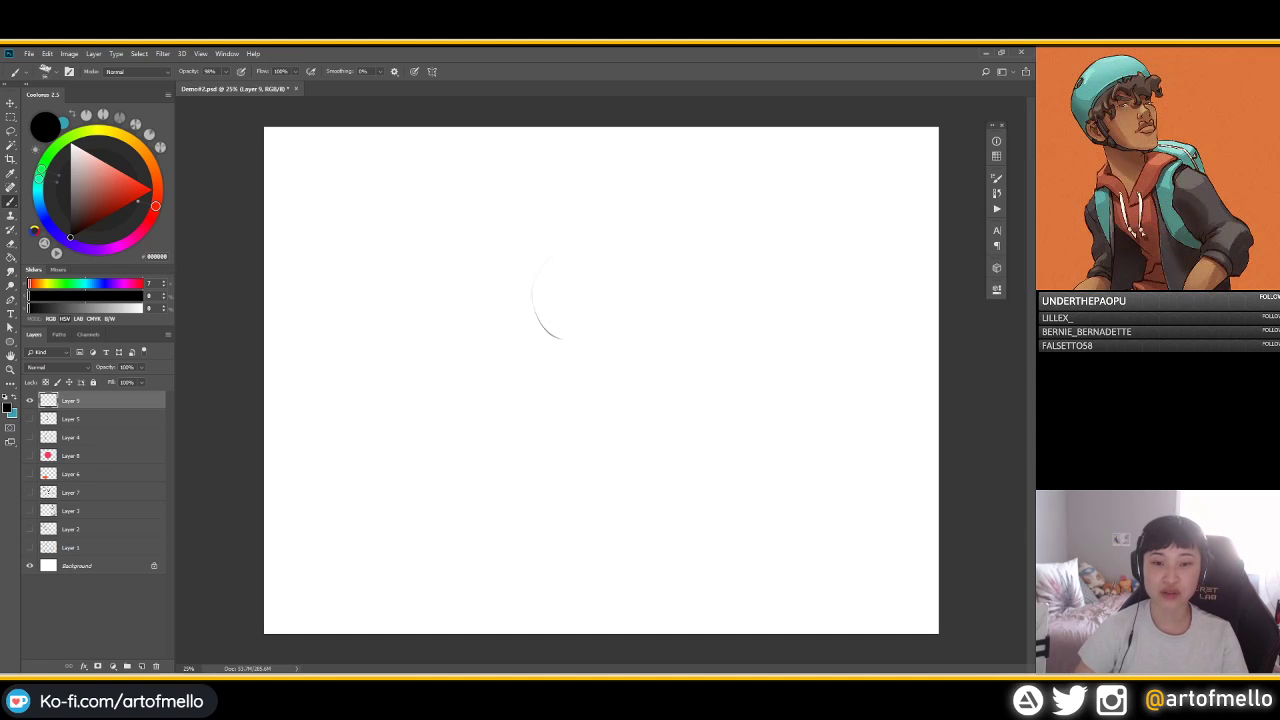
pyautogui.moveTo(576, 247)
pyautogui.mouseDown()
pyautogui.moveTo(614, 275)
pyautogui.moveTo(609, 326)
pyautogui.moveTo(550, 339)
pyautogui.mouseUp()
pyautogui.hotkey('ctrl', 'z')
pyautogui.hotkey('ctrl', 'z')
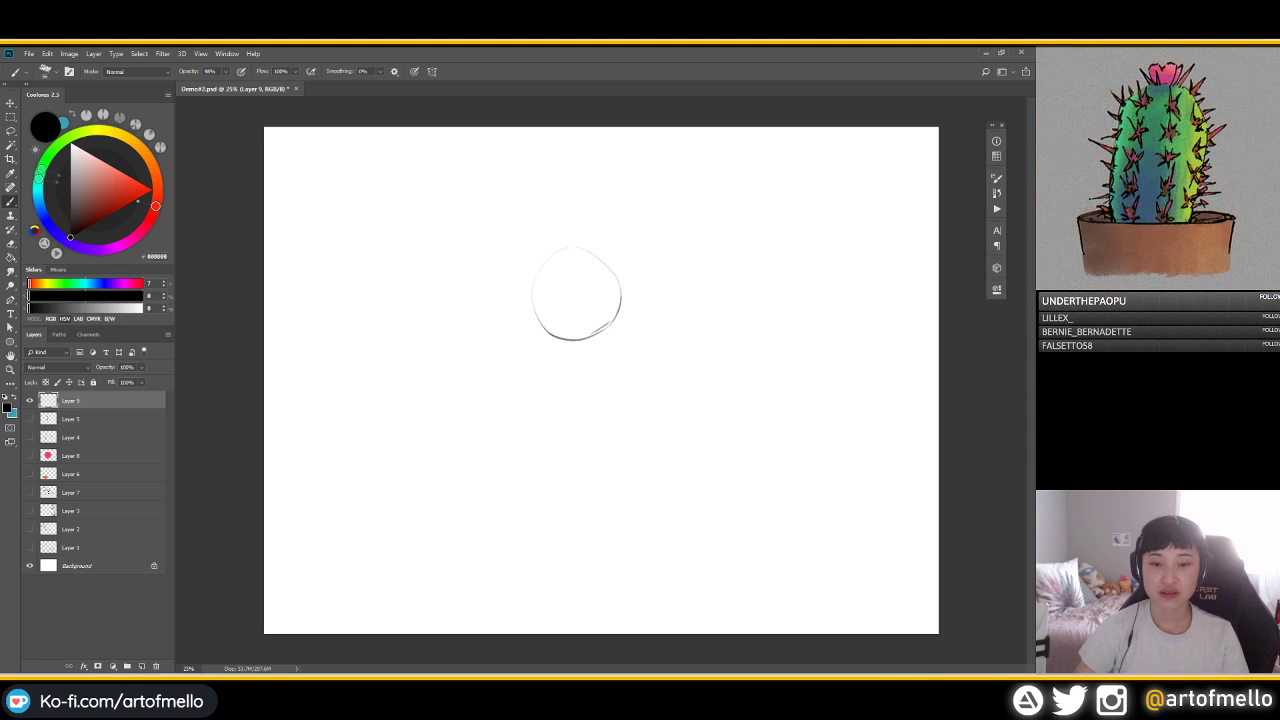
# Erase the rough strokes at the head circle's lower edge and redraw that part of the outline
pyautogui.press('e')
pyautogui.moveTo(622, 294); pyautogui.dragTo(543, 294)
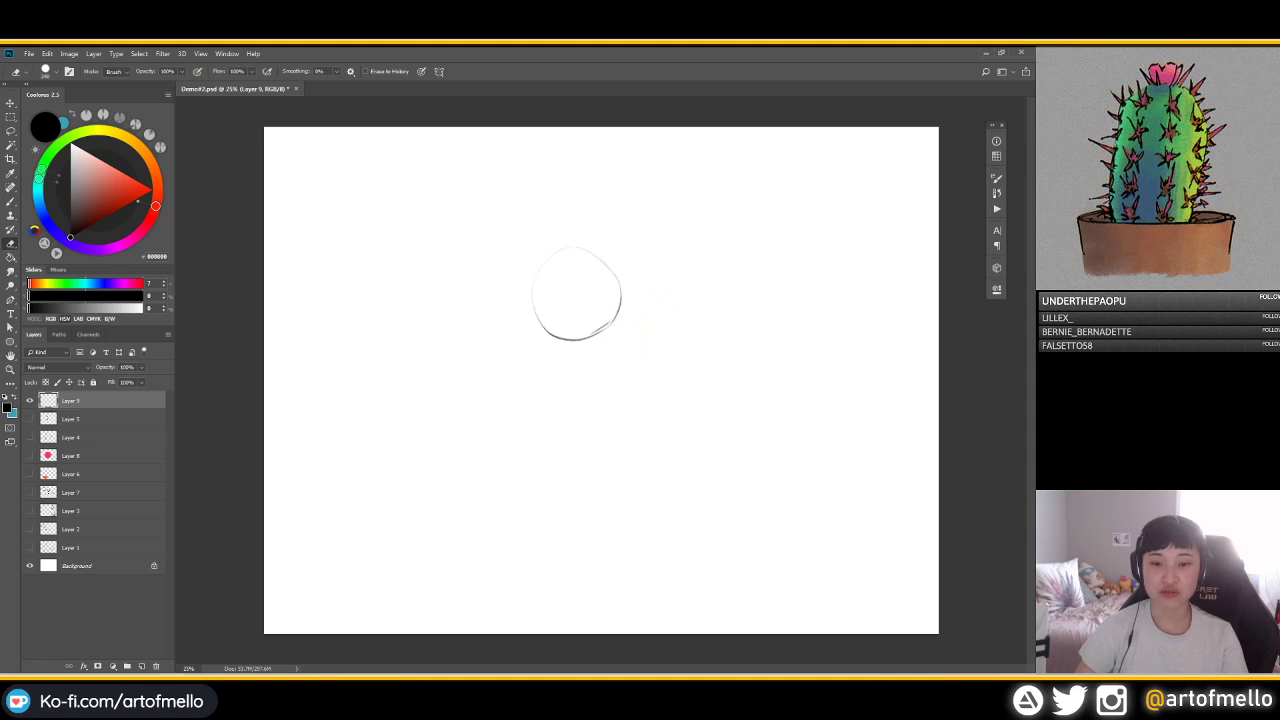
pyautogui.moveTo(607, 322); pyautogui.dragTo(595, 329)
pyautogui.click(607, 325)
pyautogui.press('b')
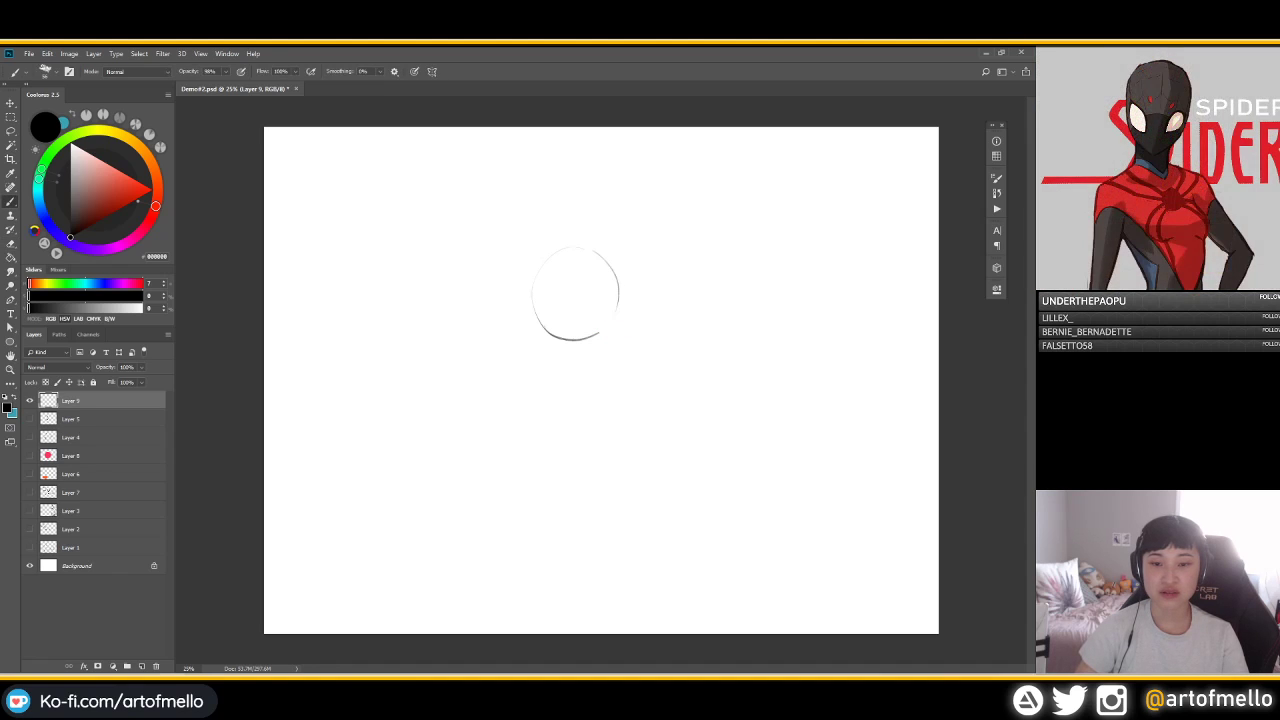
pyautogui.moveTo(618, 305)
pyautogui.mouseDown()
pyautogui.moveTo(582, 338)
pyautogui.moveTo(608, 328)
pyautogui.mouseUp()
pyautogui.press('e')
pyautogui.press('b')
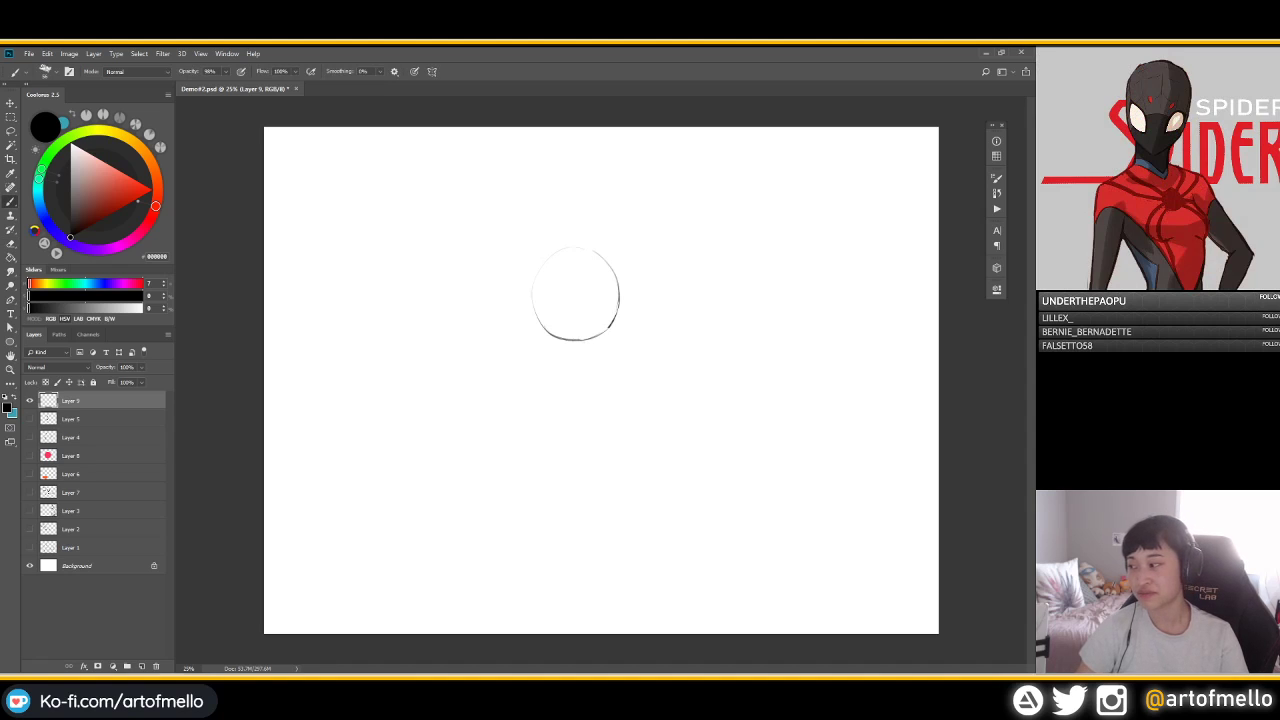
# Erase most of the circle and redraw it as a smaller head outline
pyautogui.press('e')
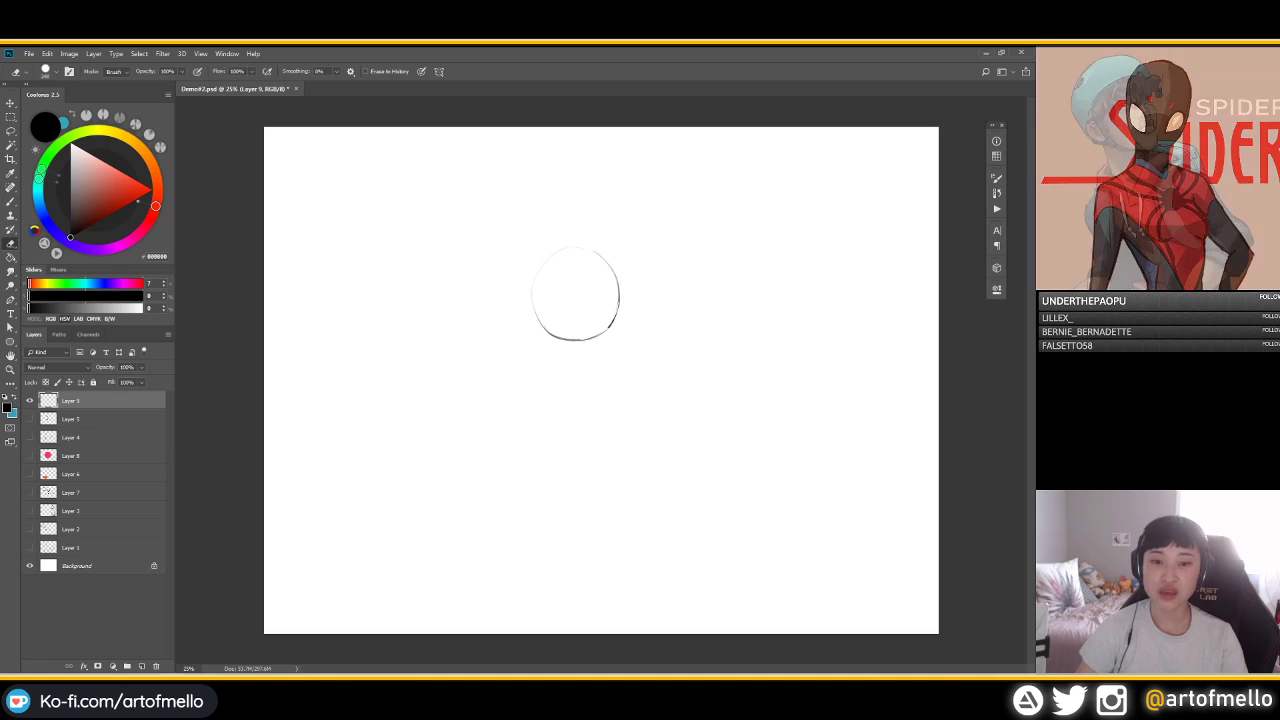
pyautogui.press('b')
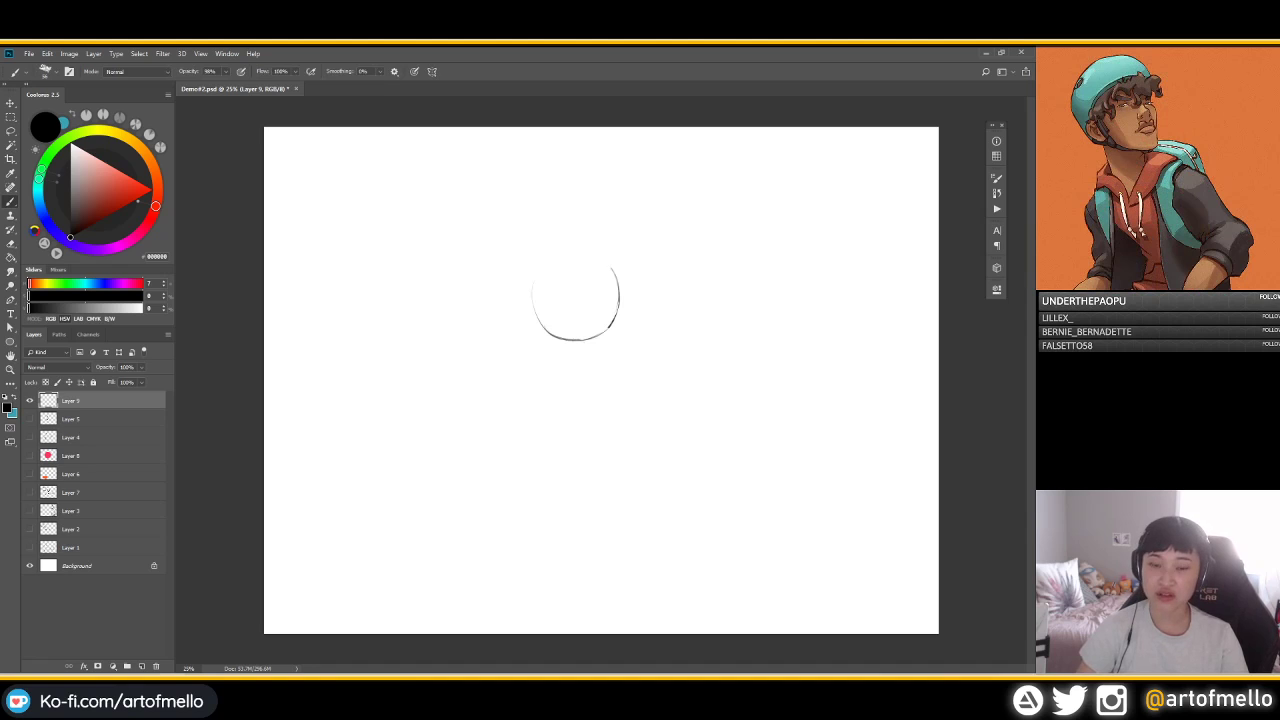
pyautogui.moveTo(597, 268)
pyautogui.mouseDown()
pyautogui.moveTo(599, 299)
pyautogui.moveTo(538, 318)
pyautogui.mouseUp()
pyautogui.hotkey('ctrl', 'z')
pyautogui.hotkey('ctrl', 'z')
pyautogui.press('e')
pyautogui.moveTo(554, 337); pyautogui.dragTo(576, 341)
pyautogui.moveTo(616, 274)
pyautogui.mouseDown()
pyautogui.moveTo(570, 338)
pyautogui.moveTo(541, 325)
pyautogui.moveTo(612, 300)
pyautogui.mouseUp()
pyautogui.press('b')
pyautogui.moveTo(572, 262); pyautogui.dragTo(570, 332)
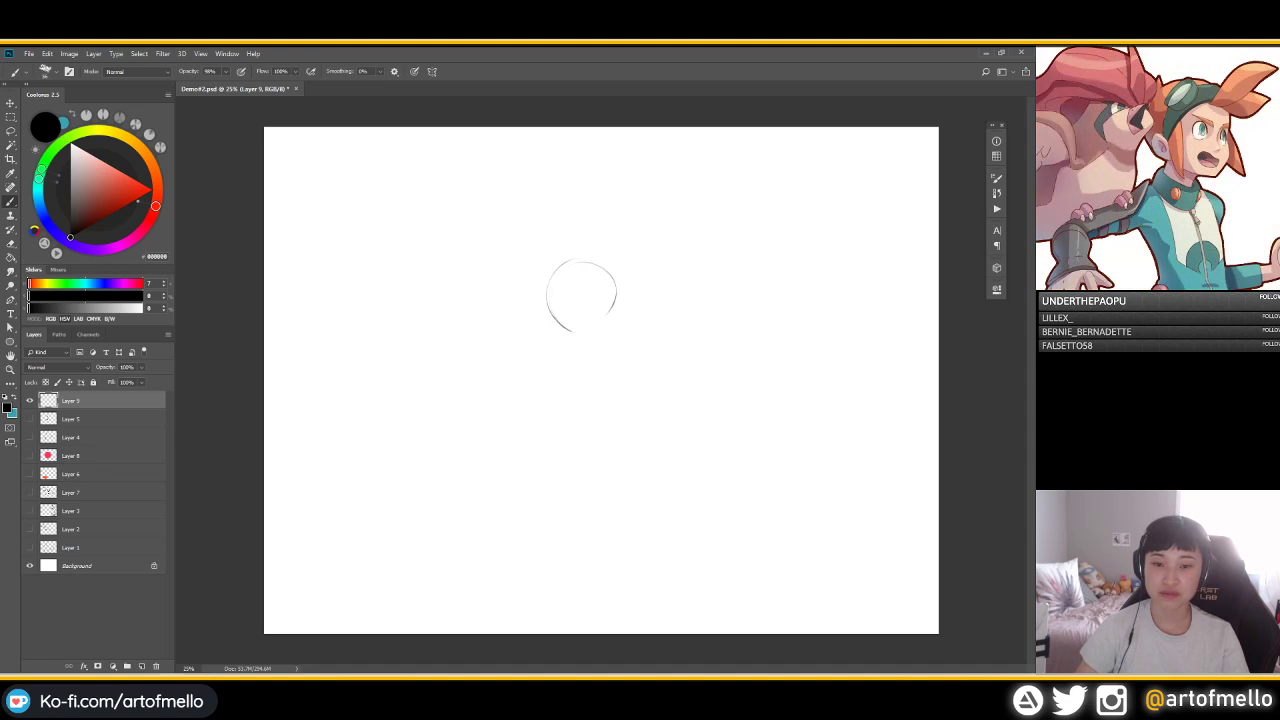
# Close the head circle, add neck and shoulder strokes below it, and move the sketch higher on the canvas
pyautogui.moveTo(585, 259)
pyautogui.mouseDown()
pyautogui.moveTo(616, 287)
pyautogui.moveTo(600, 331)
pyautogui.mouseUp()
pyautogui.moveTo(576, 333)
pyautogui.mouseDown()
pyautogui.moveTo(587, 358)
pyautogui.moveTo(551, 379)
pyautogui.mouseUp()
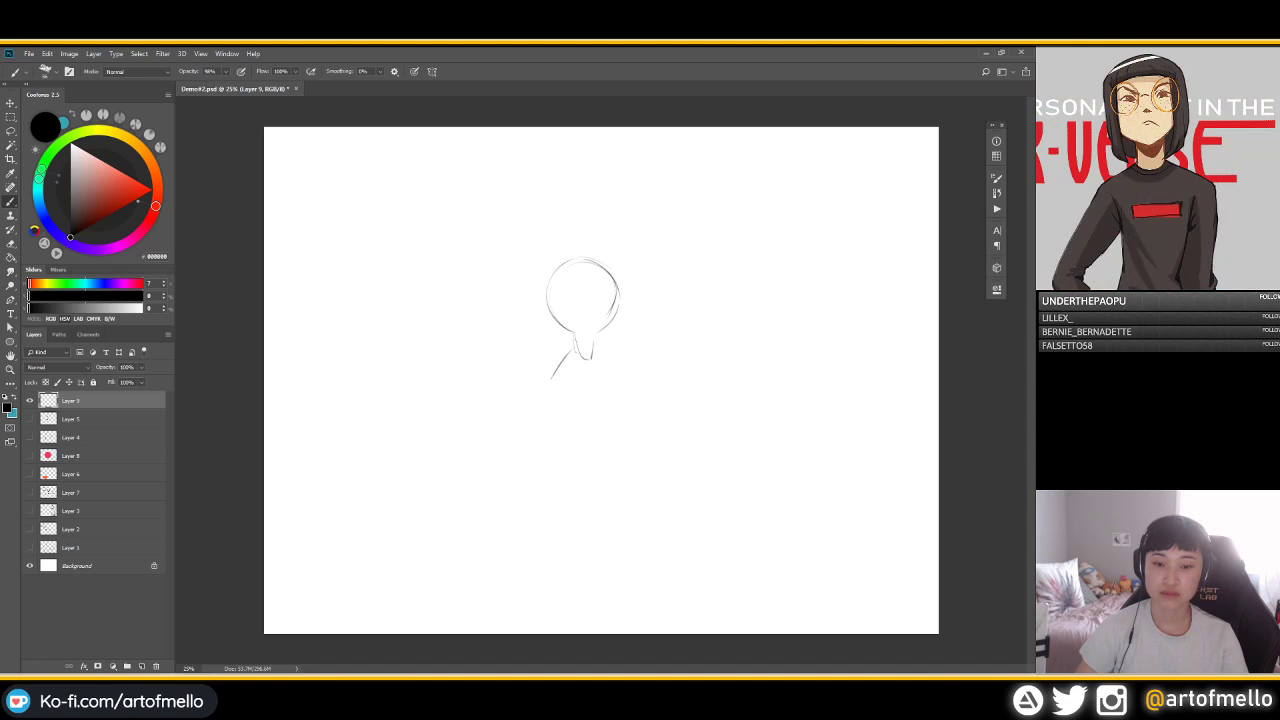
pyautogui.moveTo(605, 307); pyautogui.dragTo(605, 245)
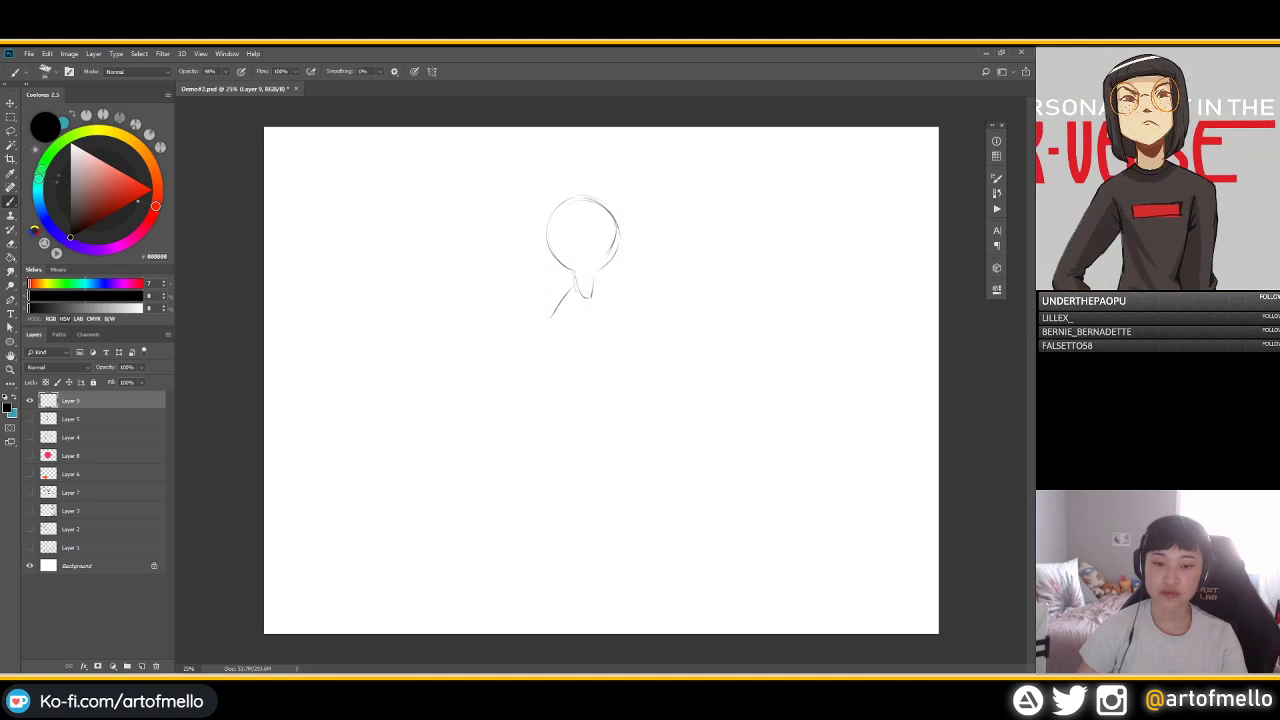
# Erase the slanted shoulder stroke and sketch an oval ribcage with a centre line below the neck
pyautogui.press('e')
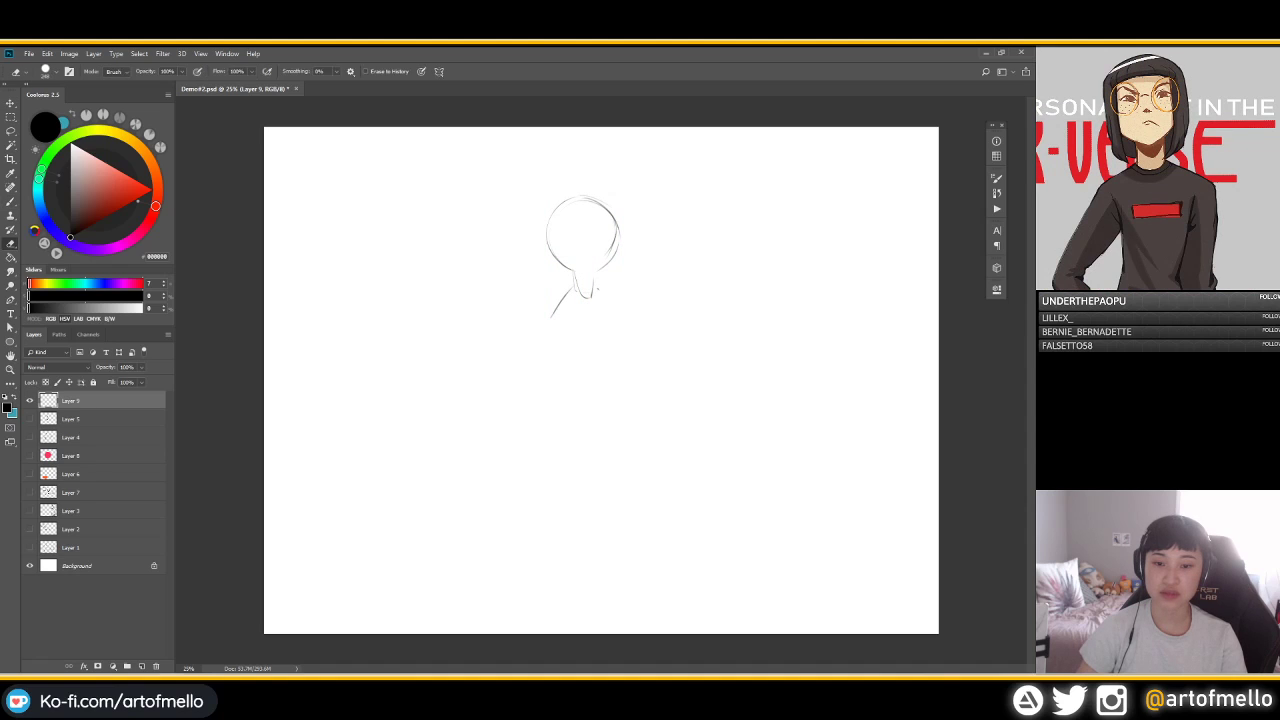
pyautogui.moveTo(552, 316); pyautogui.dragTo(569, 292)
pyautogui.press('b')
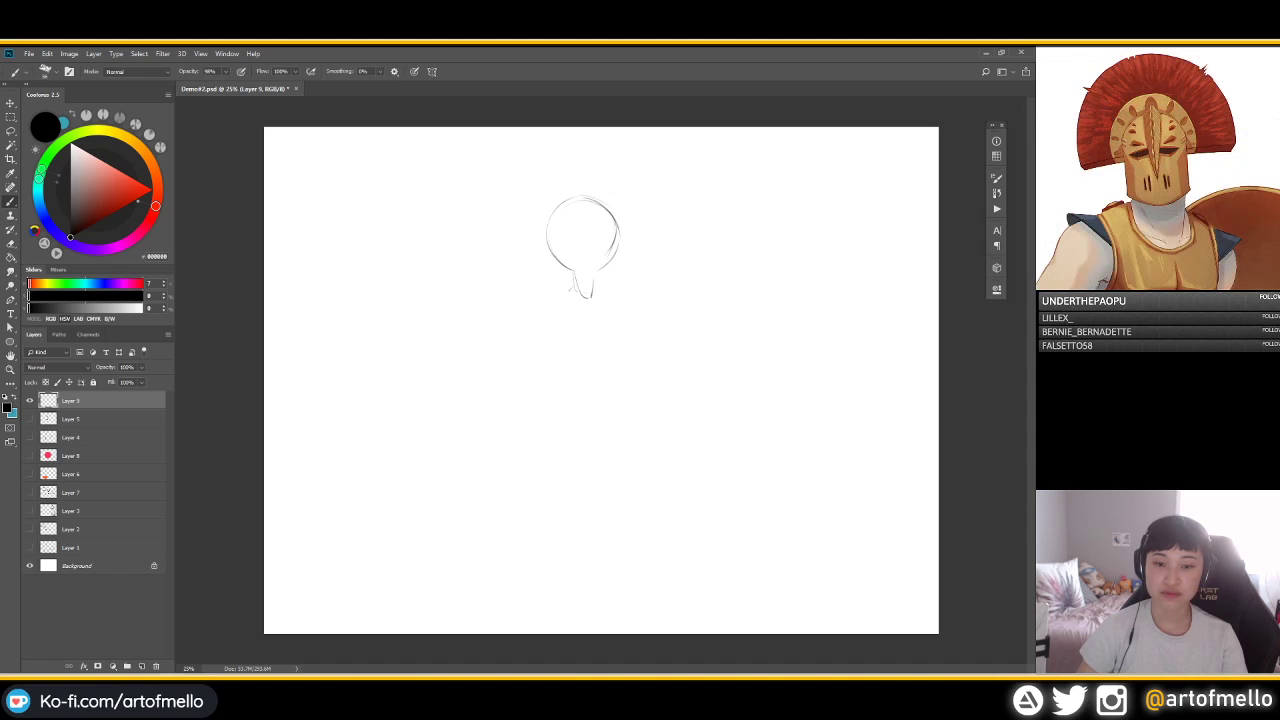
pyautogui.moveTo(565, 380); pyautogui.dragTo(616, 320)
pyautogui.moveTo(556, 362); pyautogui.dragTo(578, 378)
pyautogui.moveTo(590, 285); pyautogui.dragTo(604, 390)
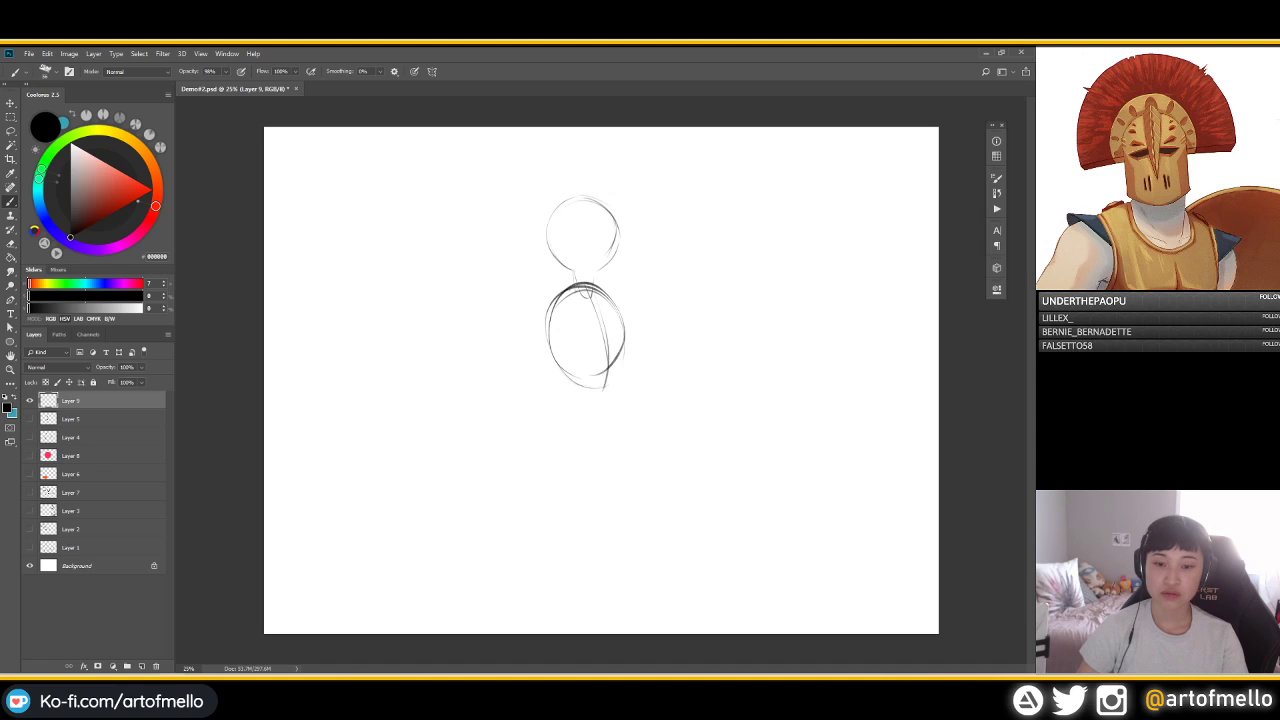
# Sketch long arm lines from both shoulders and tapering waist lines below the ribcage
pyautogui.moveTo(556, 294); pyautogui.dragTo(532, 432)
pyautogui.moveTo(600, 292); pyautogui.dragTo(656, 408)
pyautogui.moveTo(556, 366)
pyautogui.mouseDown()
pyautogui.moveTo(600, 432)
pyautogui.moveTo(612, 422)
pyautogui.mouseUp()
pyautogui.moveTo(618, 358); pyautogui.dragTo(606, 444)
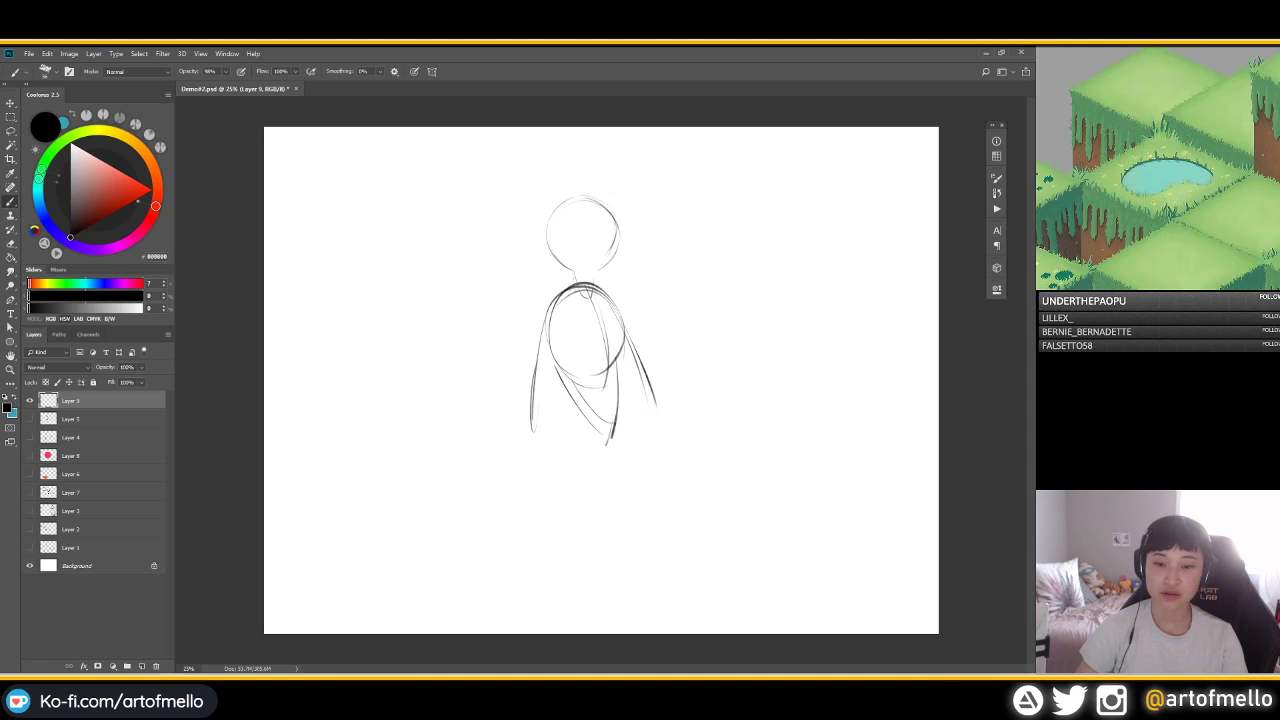
# Add a hip stroke below the waist and erase the overlapping lower torso lines
pyautogui.moveTo(564, 394); pyautogui.dragTo(574, 468)
pyautogui.press('e')
pyautogui.moveTo(563, 395)
pyautogui.mouseDown()
pyautogui.moveTo(567, 438)
pyautogui.moveTo(604, 440)
pyautogui.mouseUp()
pyautogui.moveTo(604, 440); pyautogui.dragTo(573, 466)
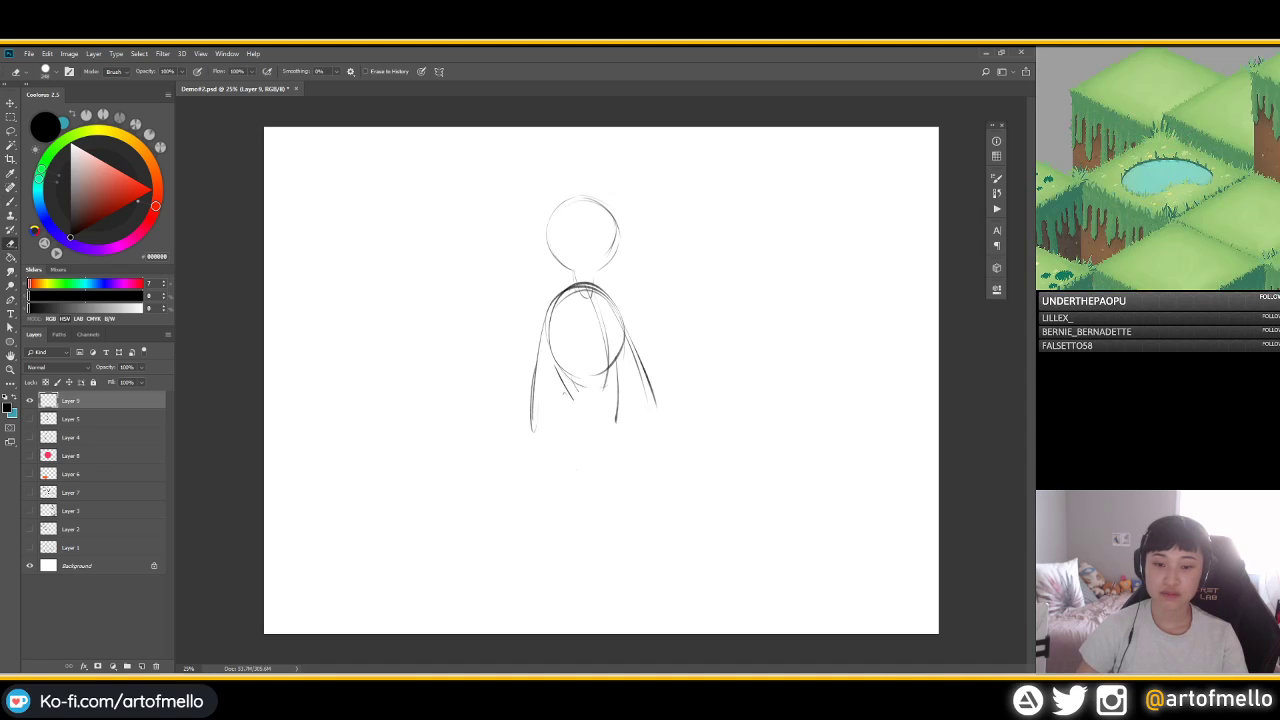
pyautogui.moveTo(573, 400); pyautogui.dragTo(564, 392)
# Redraw the tapering torso sides and sketch leg lines extending toward the bottom of the figure
pyautogui.press('b')
pyautogui.moveTo(622, 352); pyautogui.dragTo(598, 461)
pyautogui.moveTo(552, 366); pyautogui.dragTo(578, 478)
pyautogui.moveTo(568, 434); pyautogui.dragTo(580, 556)
pyautogui.moveTo(592, 470); pyautogui.dragTo(585, 580)
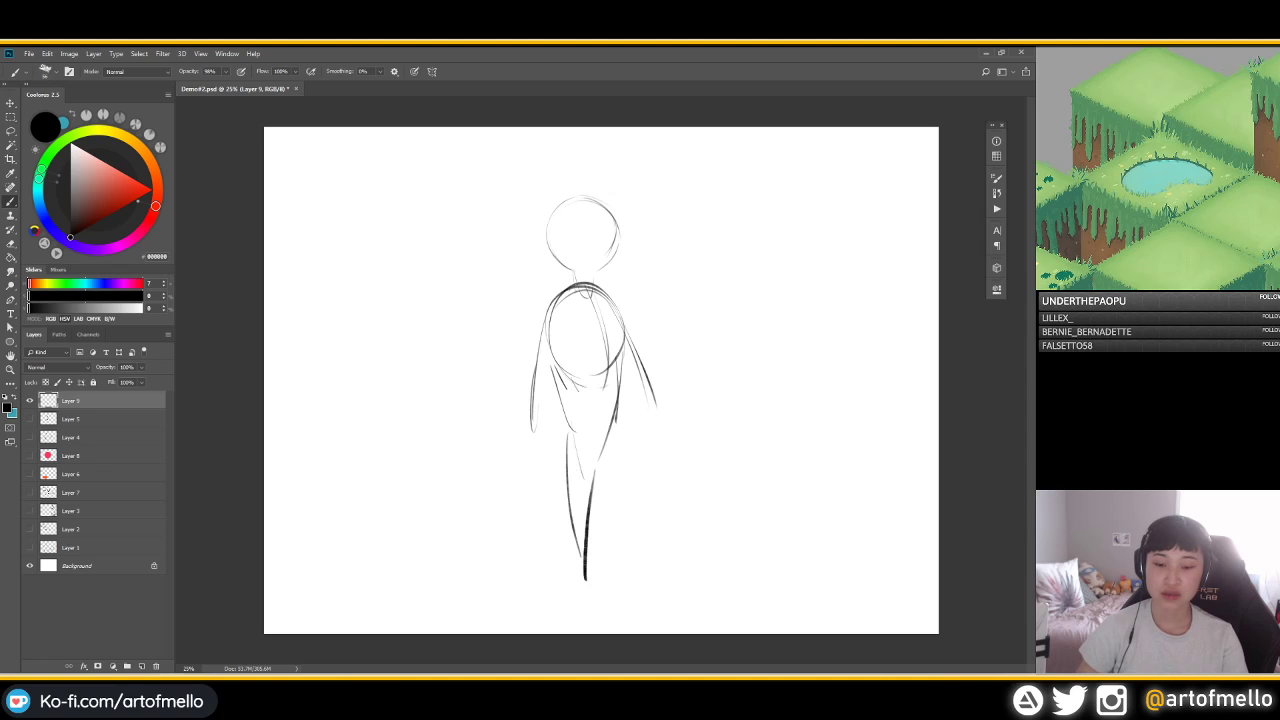
pyautogui.moveTo(610, 432)
pyautogui.mouseDown()
pyautogui.moveTo(604, 500)
pyautogui.moveTo(622, 555)
pyautogui.mouseUp()
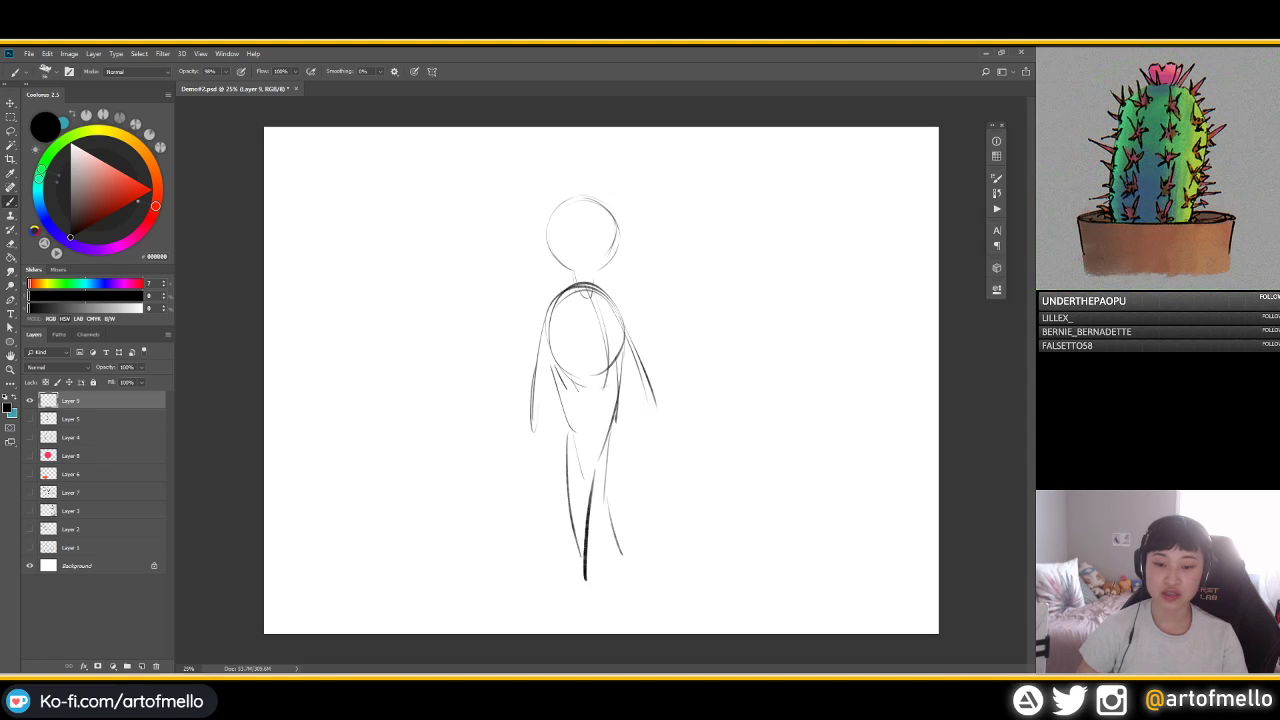
pyautogui.moveTo(600, 502)
pyautogui.mouseDown()
pyautogui.moveTo(620, 557)
pyautogui.moveTo(606, 527)
pyautogui.mouseUp()
# Undo the leg and lower torso strokes
pyautogui.hotkey('ctrl', 'z')
pyautogui.hotkey('ctrl', 'z')
pyautogui.hotkey('ctrl', 'z')
pyautogui.hotkey('ctrl', 'z')
pyautogui.hotkey('ctrl', 'z')
pyautogui.hotkey('ctrl', 'z')
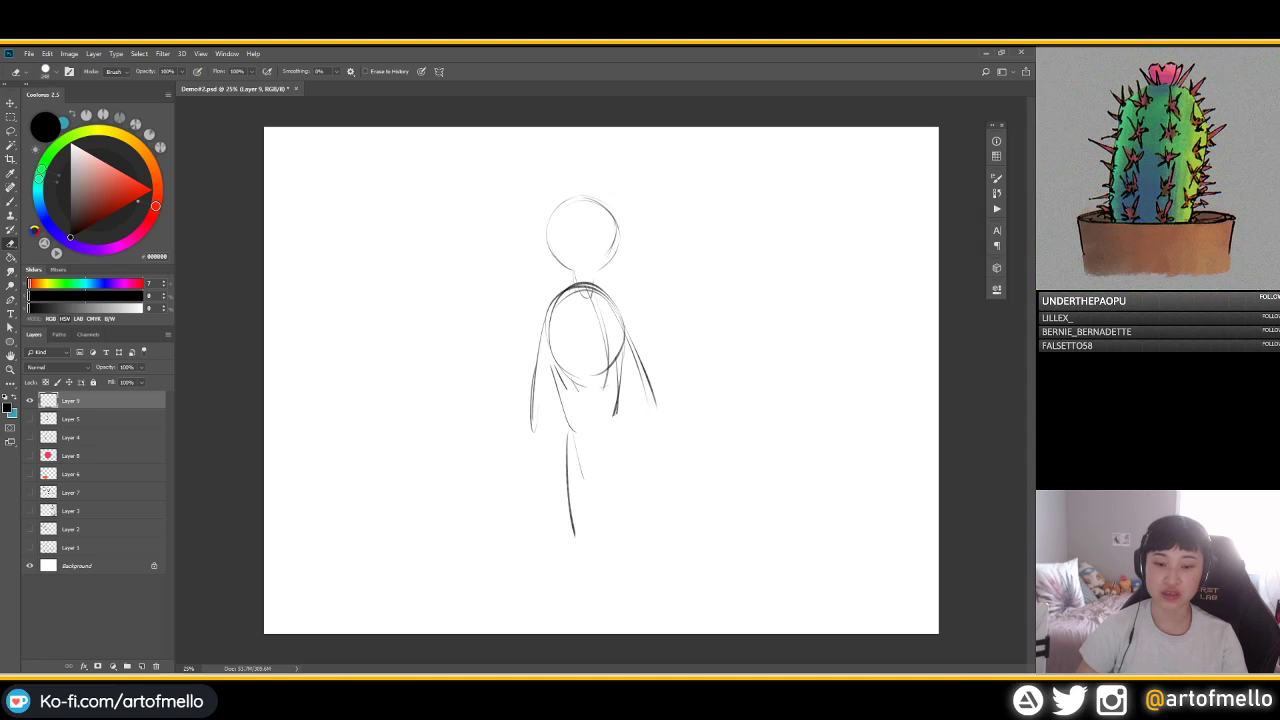
pyautogui.hotkey('ctrl', 'z')
pyautogui.hotkey('ctrl', 'z')
pyautogui.hotkey('ctrl', 'z')
# Redraw the lower torso as a rounded pelvis curve with a slanted hip line
pyautogui.moveTo(572, 356)
pyautogui.mouseDown()
pyautogui.moveTo(592, 372)
pyautogui.moveTo(602, 418)
pyautogui.moveTo(605, 385)
pyautogui.moveTo(601, 426)
pyautogui.mouseUp()
pyautogui.hotkey('ctrl', 'z')
pyautogui.hotkey('ctrl', 'z')
pyautogui.moveTo(621, 367); pyautogui.dragTo(597, 468)
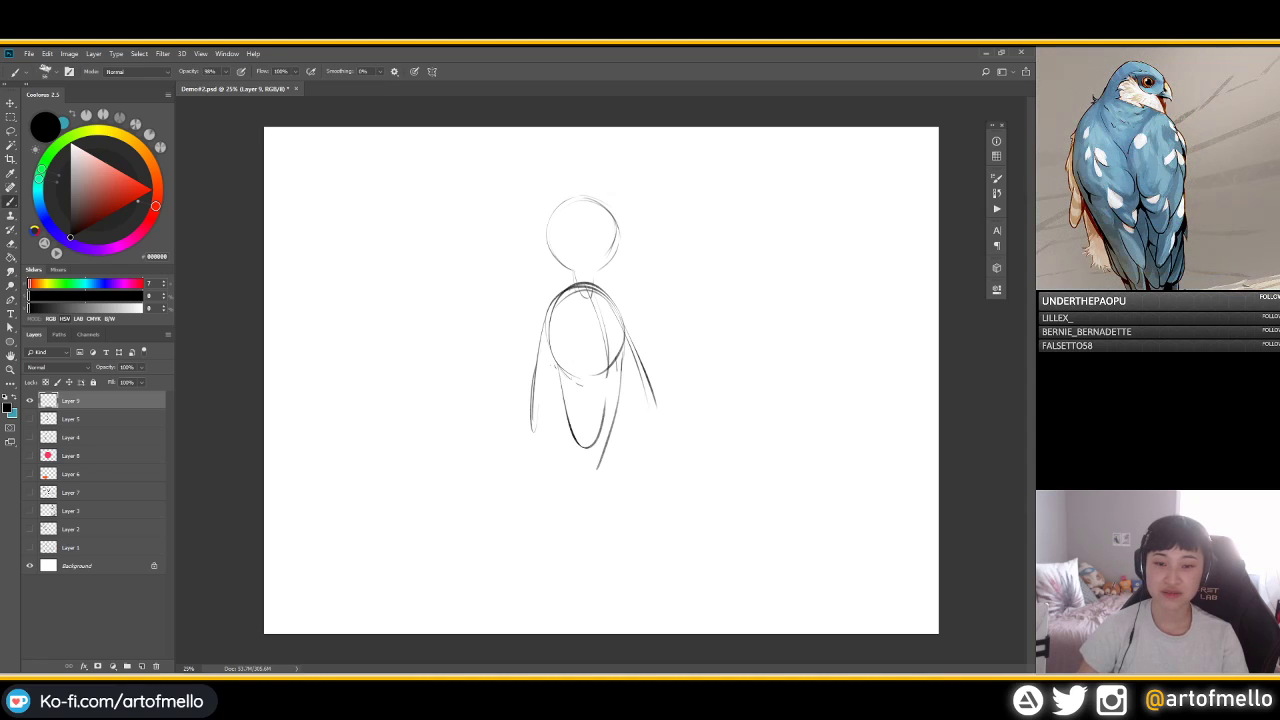
# Erase the entire figure sketch from Layer 9 and switch back to the brush
pyautogui.press('e')
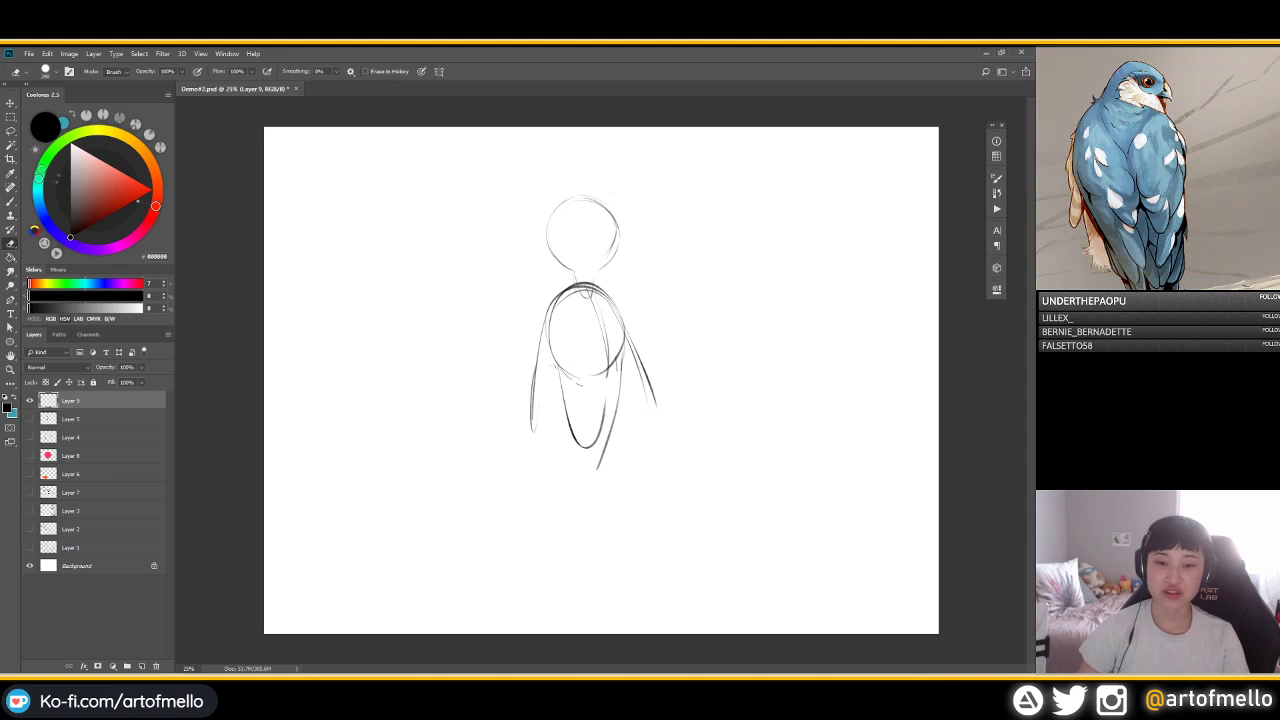
pyautogui.moveTo(537, 307); pyautogui.dragTo(630, 300)
pyautogui.moveTo(643, 257)
pyautogui.mouseDown()
pyautogui.moveTo(507, 411)
pyautogui.moveTo(697, 343)
pyautogui.moveTo(611, 409)
pyautogui.mouseUp()
pyautogui.press('b')
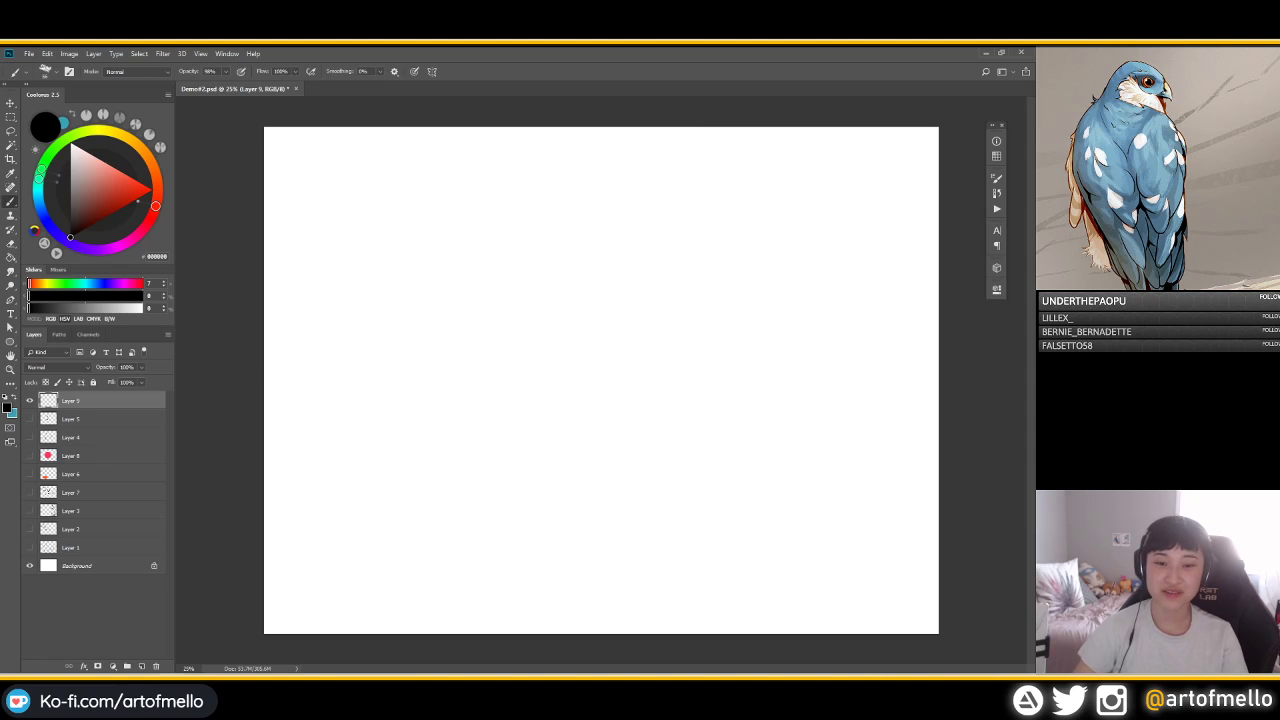
# Sketch an oval head with two short neck lines and move it higher on the canvas
pyautogui.moveTo(538, 236)
pyautogui.mouseDown()
pyautogui.moveTo(508, 313)
pyautogui.moveTo(521, 315)
pyautogui.mouseUp()
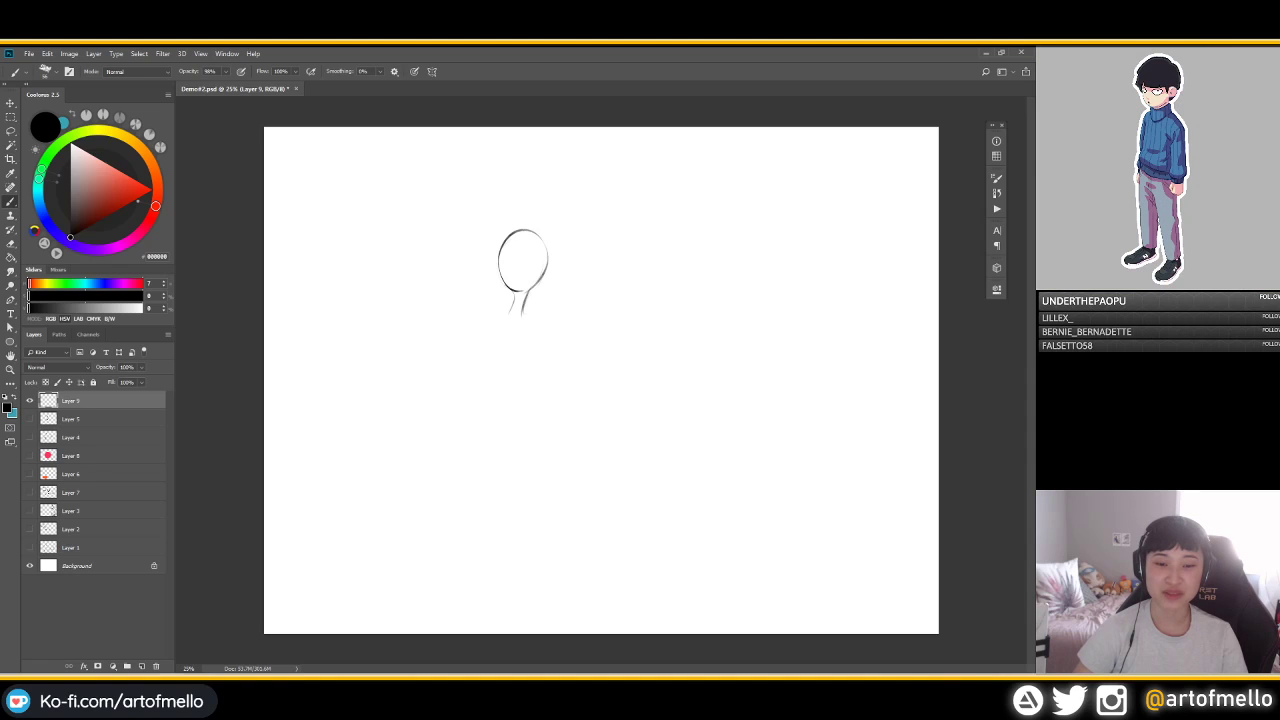
pyautogui.press('v')
pyautogui.moveTo(536, 280)
pyautogui.mouseDown()
pyautogui.moveTo(536, 245)
pyautogui.moveTo(509, 331)
pyautogui.mouseUp()
# Sketch an oval ribcage below the neck and a long U-shaped curve for the outer lower body
pyautogui.press('b')
pyautogui.moveTo(498, 285)
pyautogui.mouseDown()
pyautogui.moveTo(529, 286)
pyautogui.moveTo(515, 335)
pyautogui.moveTo(518, 305)
pyautogui.moveTo(535, 324)
pyautogui.mouseUp()
pyautogui.moveTo(504, 284); pyautogui.dragTo(505, 380)
pyautogui.moveTo(485, 313)
pyautogui.mouseDown()
pyautogui.moveTo(482, 347)
pyautogui.moveTo(522, 470)
pyautogui.moveTo(607, 355)
pyautogui.mouseUp()
# Sketch the inner contour of the curved lower body and the curling strokes at its raised end
pyautogui.moveTo(539, 314); pyautogui.dragTo(560, 443)
pyautogui.hotkey('ctrl', 'z')
pyautogui.moveTo(525, 354); pyautogui.dragTo(564, 436)
pyautogui.hotkey('ctrl', 'z')
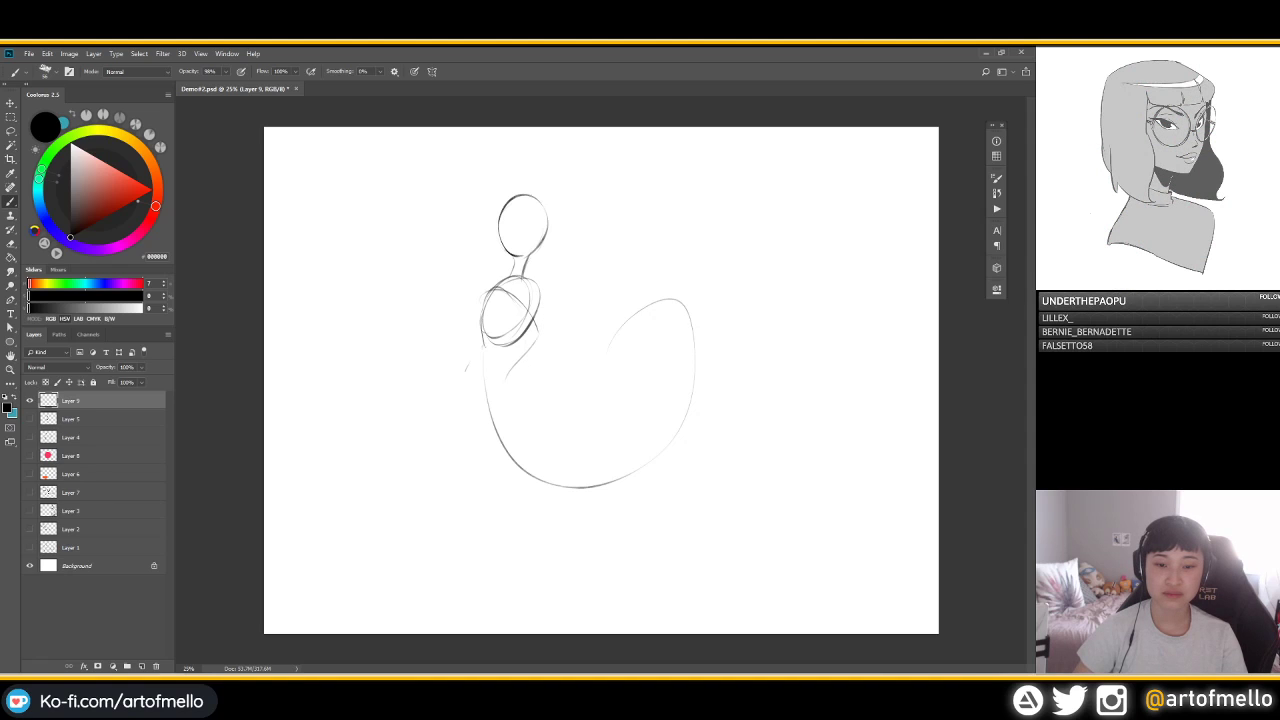
pyautogui.moveTo(537, 338)
pyautogui.mouseDown()
pyautogui.moveTo(559, 441)
pyautogui.moveTo(581, 455)
pyautogui.moveTo(604, 455)
pyautogui.moveTo(673, 396)
pyautogui.mouseUp()
pyautogui.moveTo(624, 436)
pyautogui.mouseDown()
pyautogui.moveTo(673, 391)
pyautogui.moveTo(611, 369)
pyautogui.moveTo(644, 288)
pyautogui.moveTo(686, 312)
pyautogui.moveTo(670, 410)
pyautogui.mouseUp()
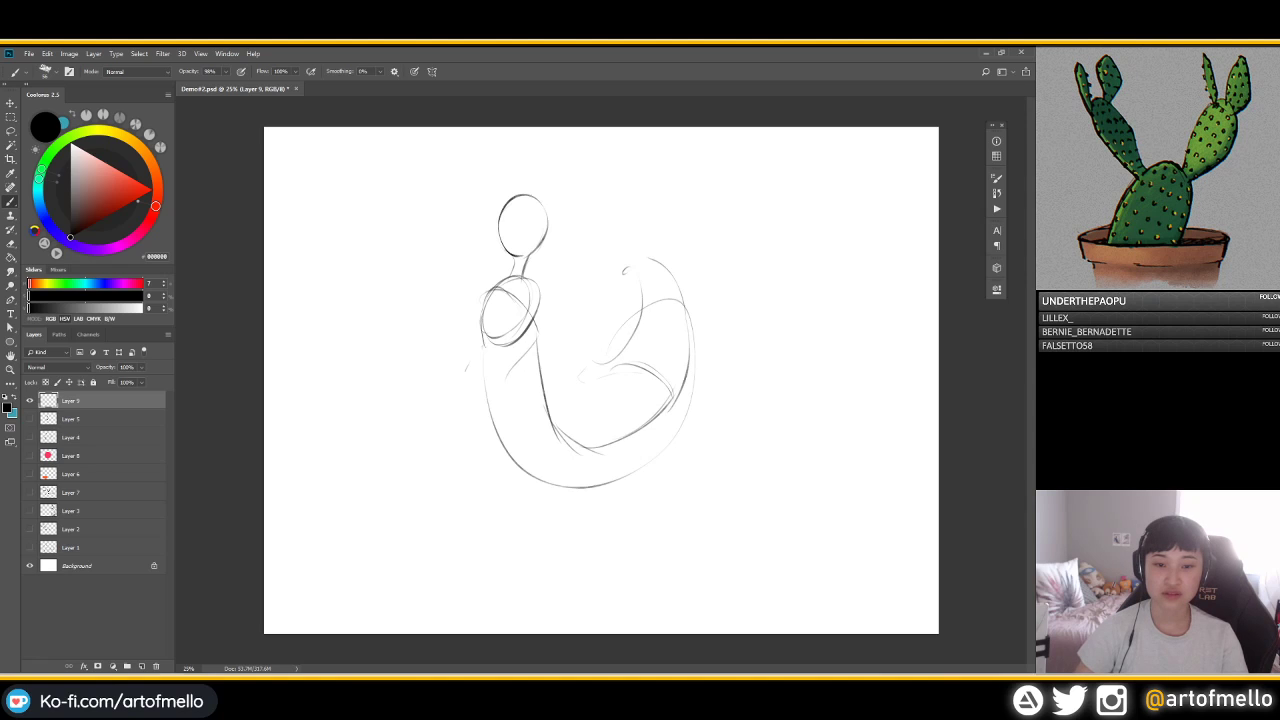
# Erase the neck and rough ribcage and redraw the ribcage as a larger, cleaner oval
pyautogui.press('e')
pyautogui.moveTo(515, 290); pyautogui.dragTo(500, 310)
pyautogui.press('b')
pyautogui.moveTo(497, 248)
pyautogui.mouseDown()
pyautogui.moveTo(514, 264)
pyautogui.moveTo(546, 234)
pyautogui.mouseUp()
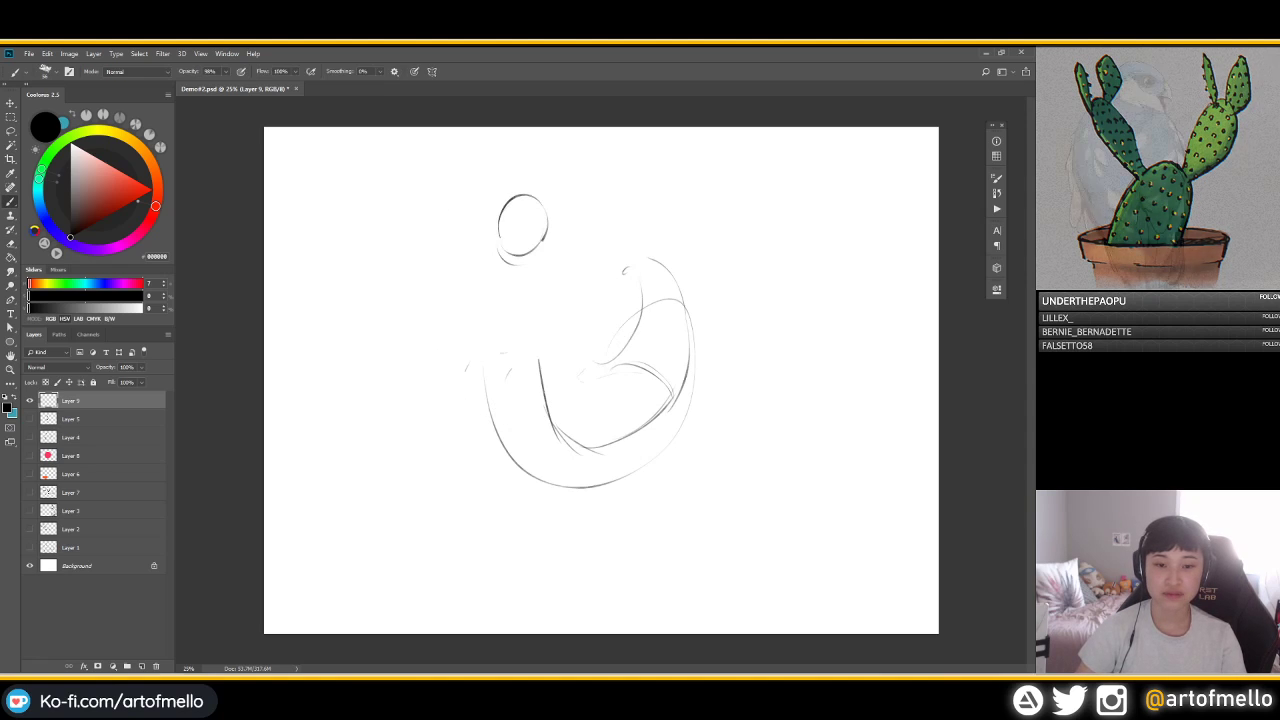
pyautogui.moveTo(499, 351); pyautogui.dragTo(504, 353)
pyautogui.press('e')
pyautogui.moveTo(505, 300)
pyautogui.mouseDown()
pyautogui.moveTo(511, 314)
pyautogui.moveTo(540, 298)
pyautogui.moveTo(545, 355)
pyautogui.moveTo(523, 356)
pyautogui.moveTo(537, 340)
pyautogui.moveTo(552, 408)
pyautogui.mouseUp()
pyautogui.press('b')
pyautogui.hotkey('ctrl', 'z')
pyautogui.hotkey('ctrl', 'z')
# Darken the waist lines below the ribcage and blend them into the curved lower body
pyautogui.moveTo(549, 364); pyautogui.dragTo(555, 408)
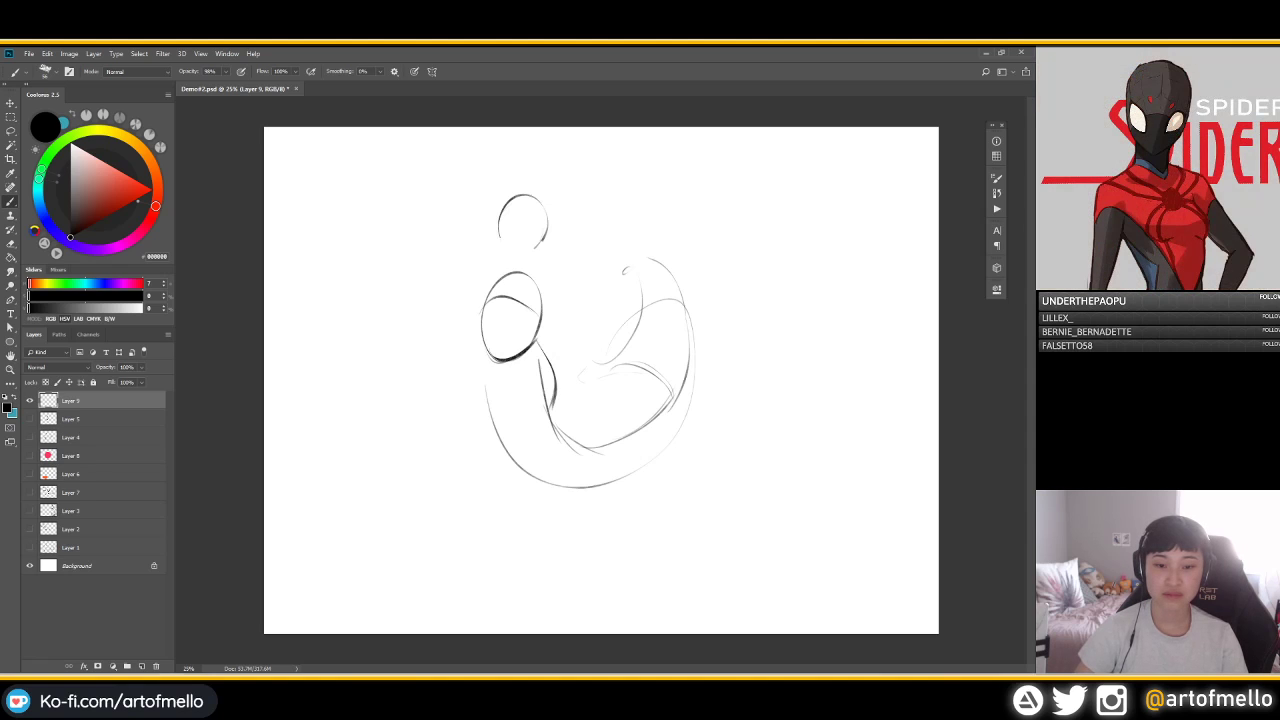
pyautogui.moveTo(486, 355); pyautogui.dragTo(492, 432)
pyautogui.moveTo(486, 346); pyautogui.dragTo(492, 436)
pyautogui.moveTo(536, 340); pyautogui.dragTo(551, 444)
pyautogui.moveTo(554, 398)
pyautogui.mouseDown()
pyautogui.moveTo(553, 440)
pyautogui.moveTo(598, 452)
pyautogui.mouseUp()
# Redraw the head outline and add ears, closed eyes and a mouth
pyautogui.moveTo(498, 212); pyautogui.dragTo(514, 262)
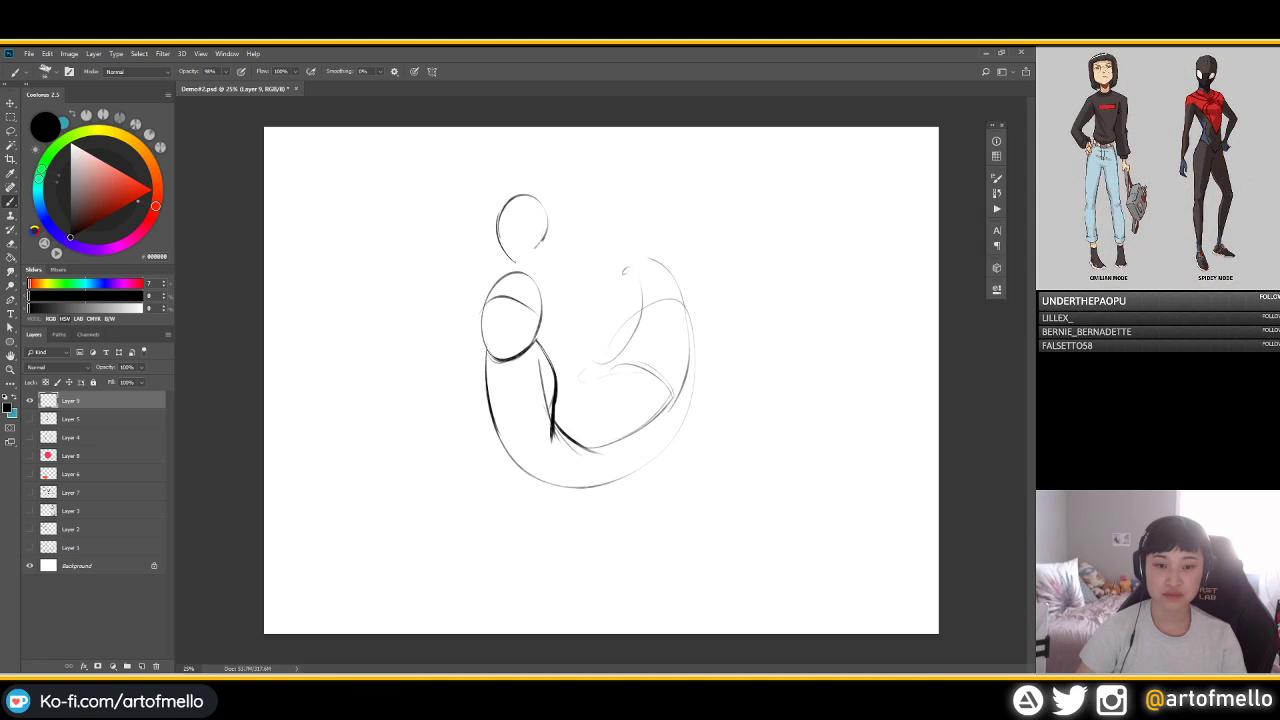
pyautogui.hotkey('ctrl', 'z')
pyautogui.moveTo(506, 202); pyautogui.dragTo(512, 258)
pyautogui.moveTo(547, 217)
pyautogui.mouseDown()
pyautogui.moveTo(516, 260)
pyautogui.moveTo(545, 229)
pyautogui.moveTo(547, 247)
pyautogui.moveTo(497, 245)
pyautogui.moveTo(534, 240)
pyautogui.mouseUp()
pyautogui.hotkey('ctrl', 'z')
pyautogui.hotkey('ctrl', 'z')
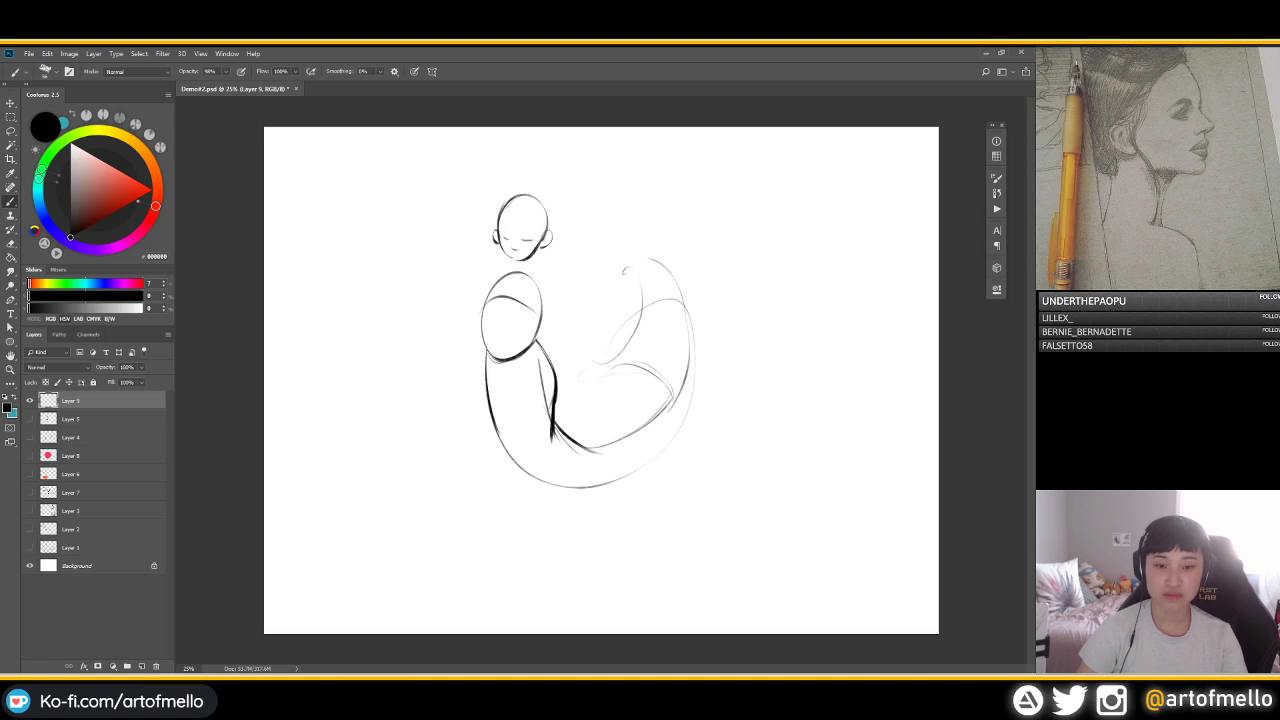
# Draw the neck and shoulder contours and erase the overlapping ribcage lines at the shoulder
pyautogui.moveTo(535, 252); pyautogui.dragTo(538, 290)
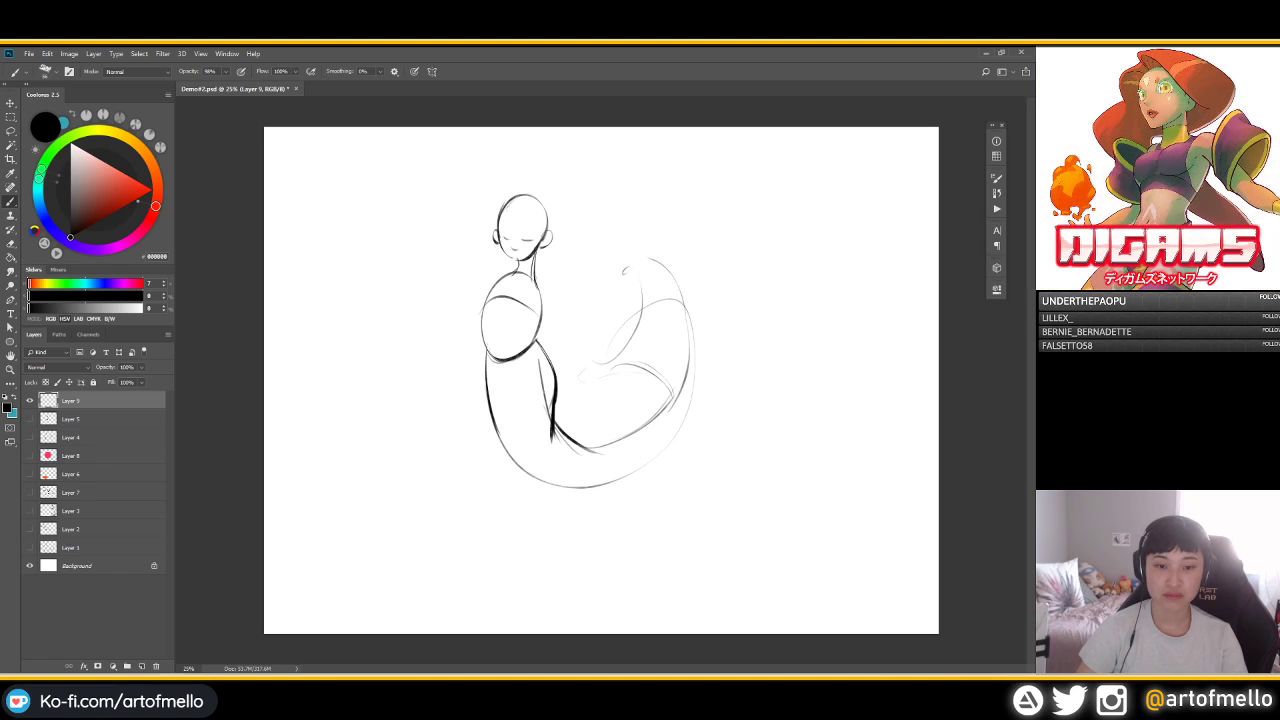
pyautogui.moveTo(484, 292); pyautogui.dragTo(481, 318)
pyautogui.press('e')
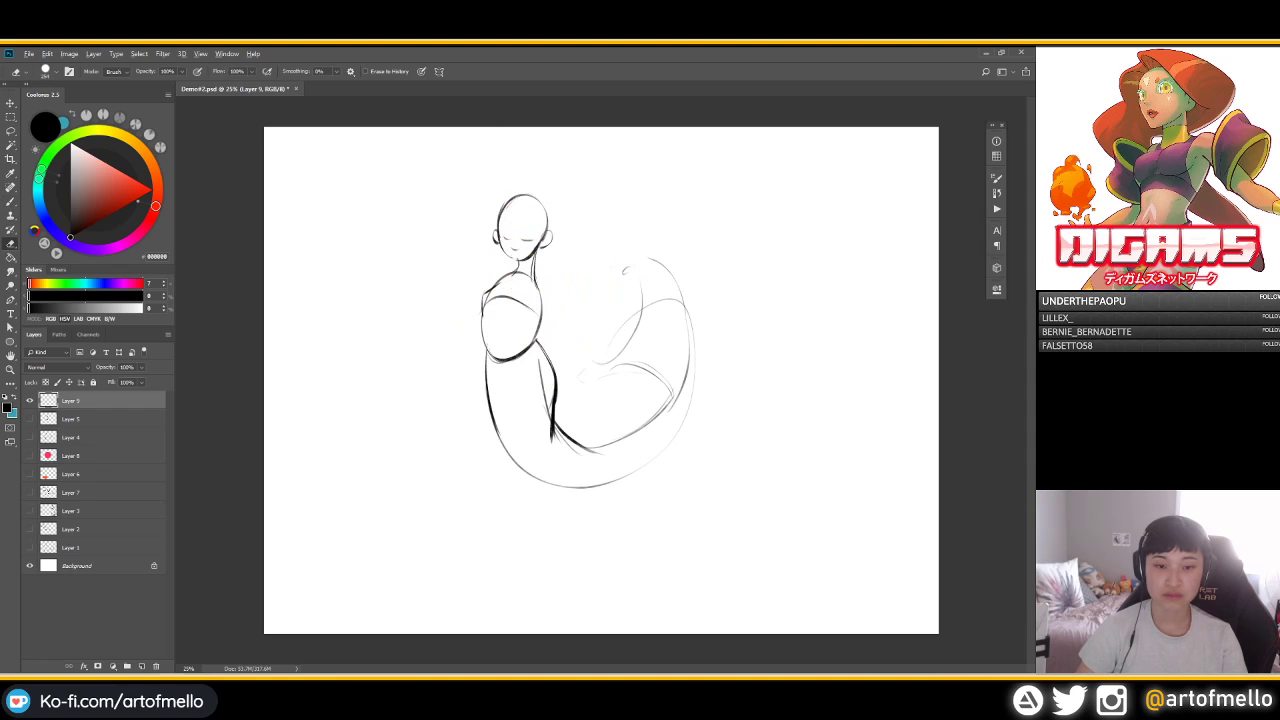
pyautogui.moveTo(492, 287)
pyautogui.mouseDown()
pyautogui.moveTo(488, 304)
pyautogui.moveTo(503, 296)
pyautogui.mouseUp()
pyautogui.press('b')
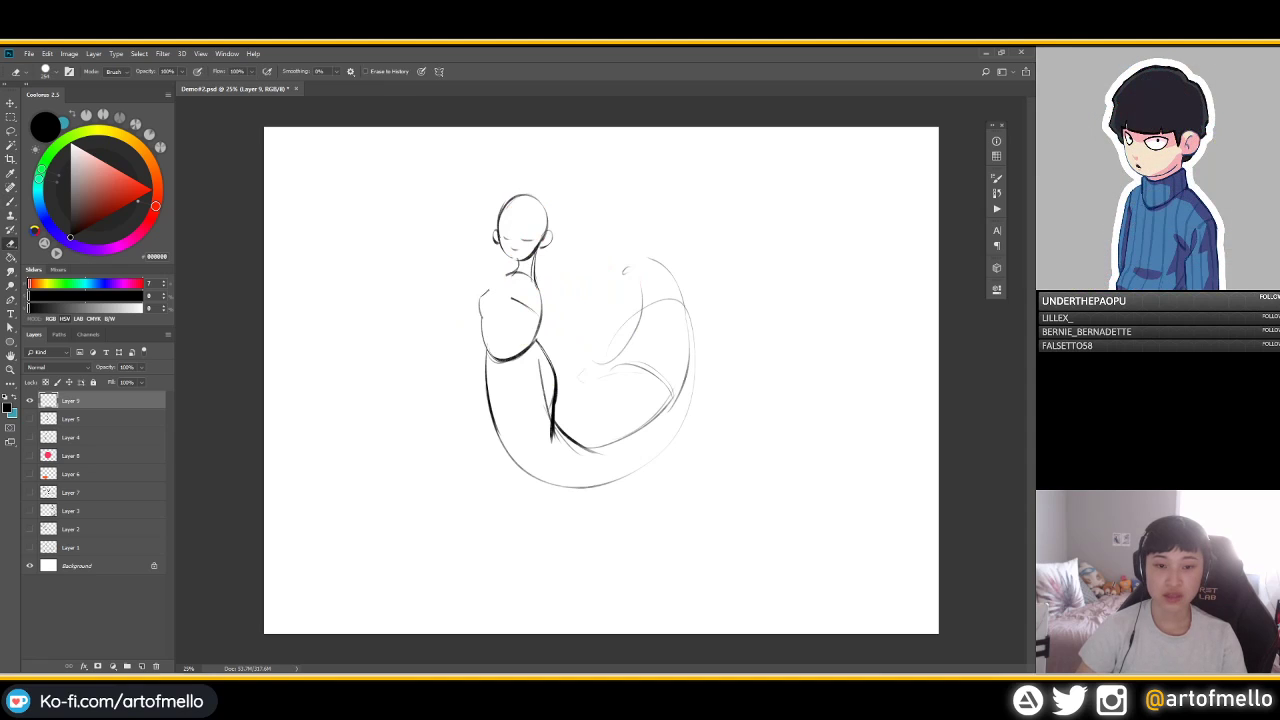
# Erase the remaining ribcage arc and sketch a small oval chest form inside the torso
pyautogui.press('e')
pyautogui.press('b')
pyautogui.moveTo(512, 298)
pyautogui.mouseDown()
pyautogui.moveTo(533, 311)
pyautogui.moveTo(516, 319)
pyautogui.mouseUp()
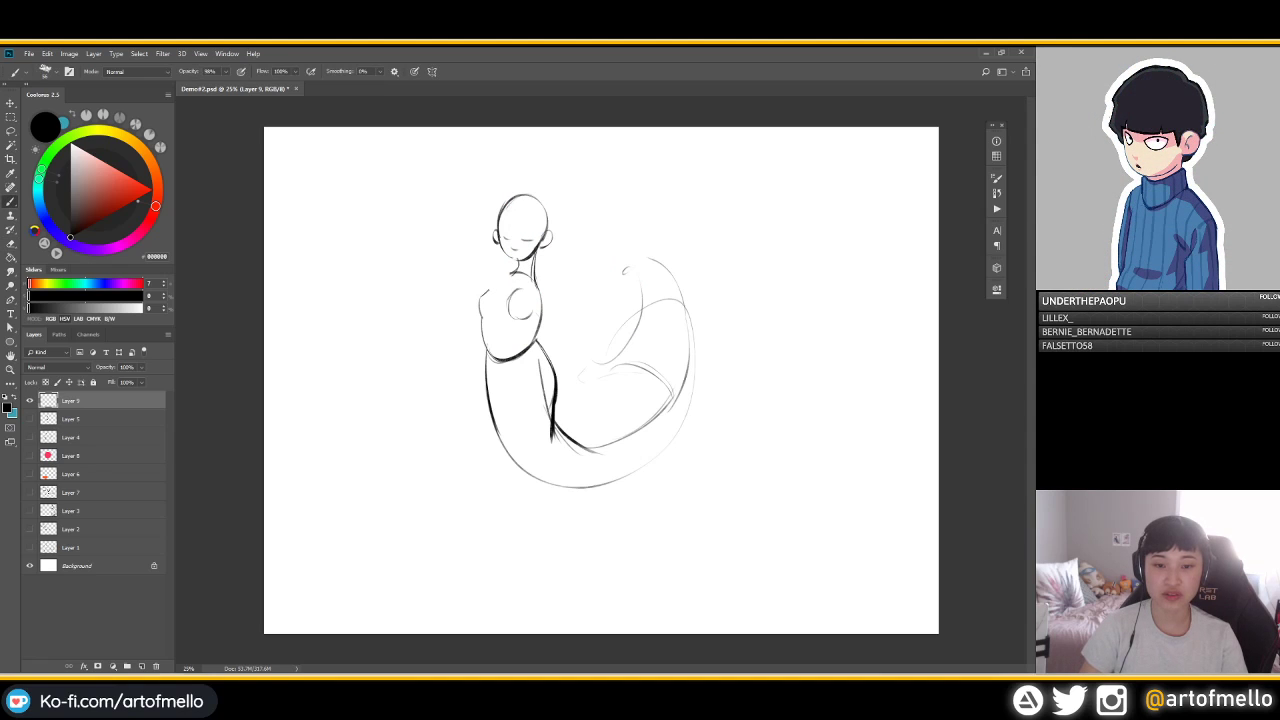
# Clean up the lines at the base of the neck and draw the far shoulder curving into the upper arm
pyautogui.press('e')
pyautogui.moveTo(515, 273)
pyautogui.mouseDown()
pyautogui.moveTo(540, 298)
pyautogui.moveTo(555, 289)
pyautogui.moveTo(552, 315)
pyautogui.mouseUp()
pyautogui.press('b')
pyautogui.hotkey('ctrl', 'z')
pyautogui.moveTo(560, 296); pyautogui.dragTo(554, 318)
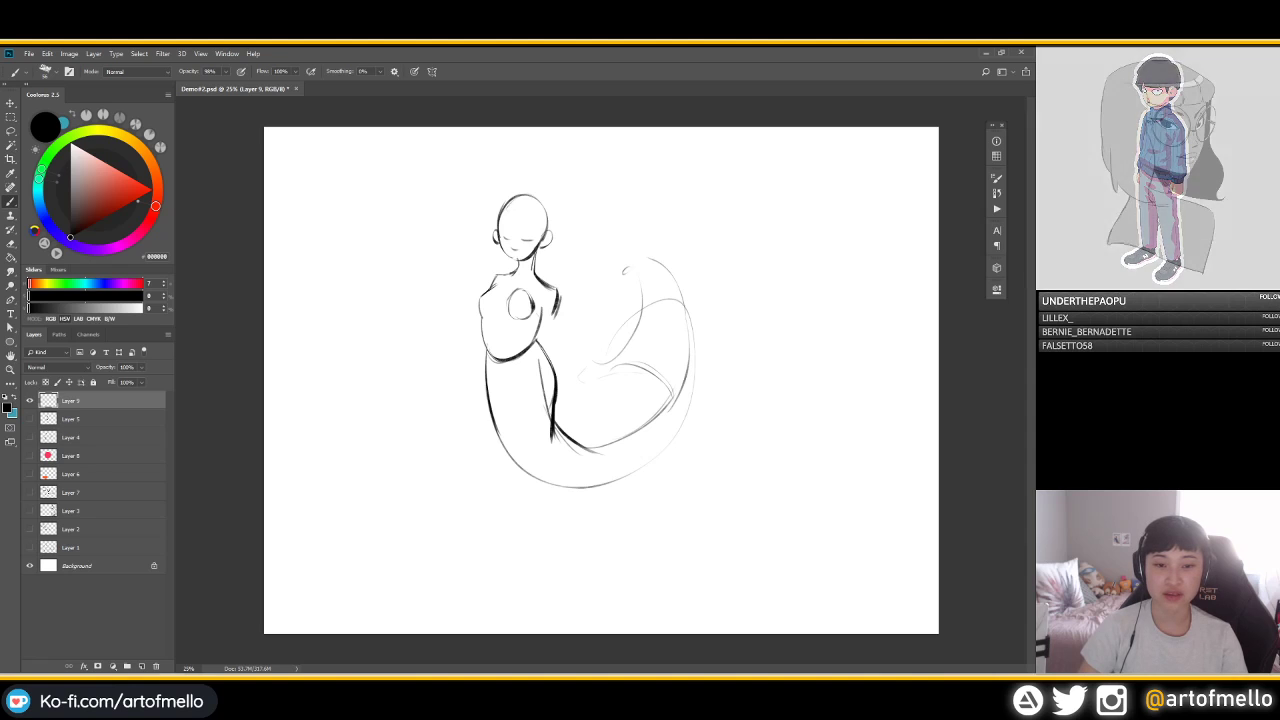
pyautogui.press('e')
pyautogui.moveTo(515, 310); pyautogui.dragTo(529, 312)
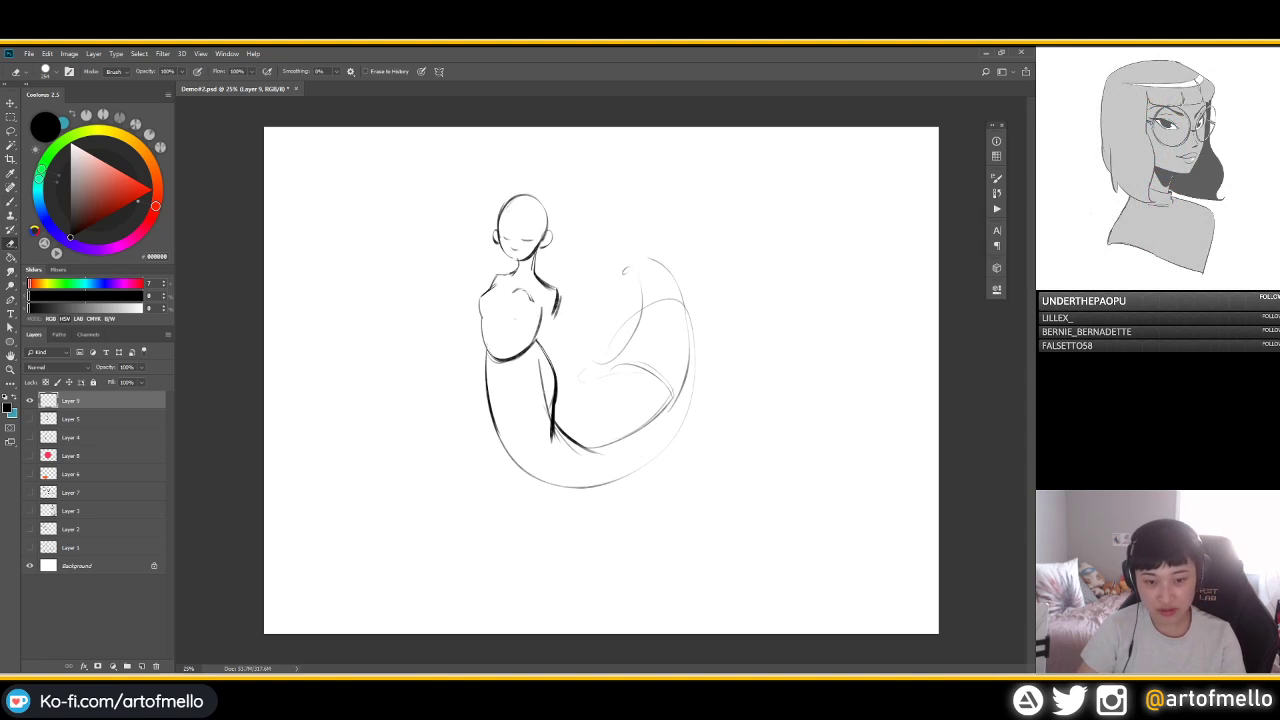
pyautogui.press('b')
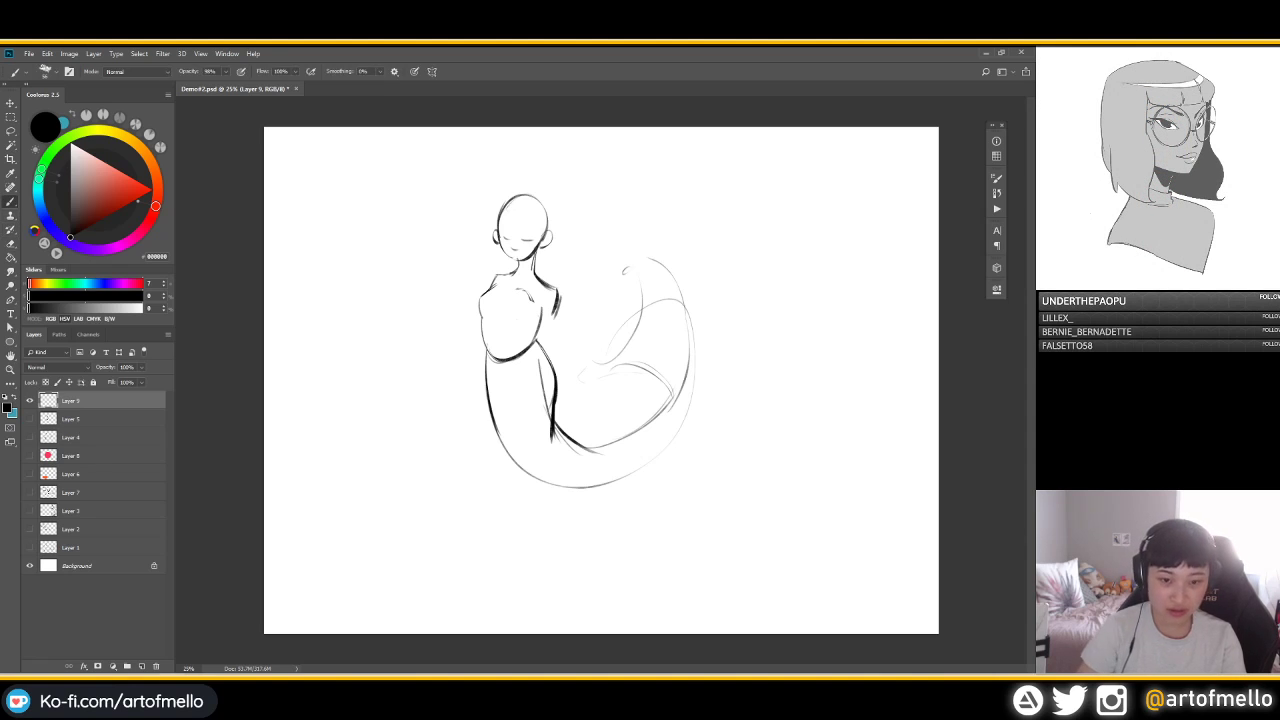
pyautogui.hotkey('ctrl', 'z')
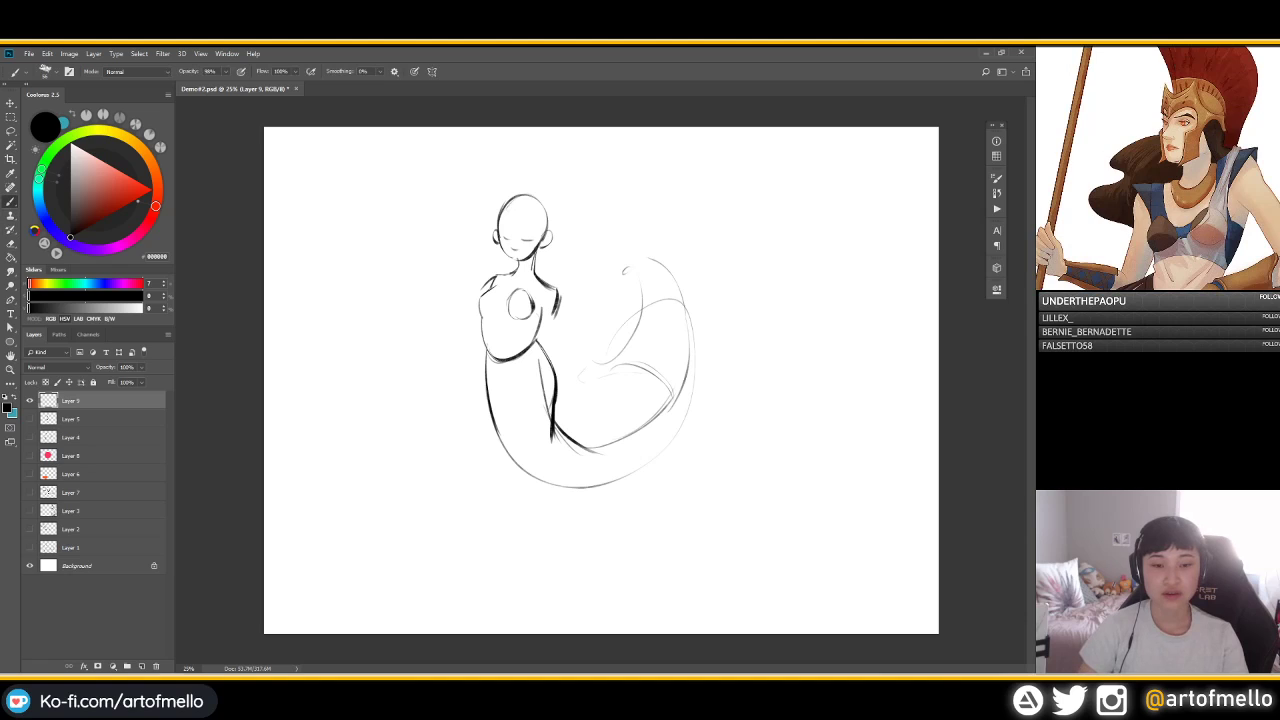
# Sketch the raised arm extending from the near shoulder, with a bent elbow and the forearm angled upward
pyautogui.moveTo(492, 276); pyautogui.dragTo(459, 311)
pyautogui.moveTo(426, 262); pyautogui.dragTo(474, 316)
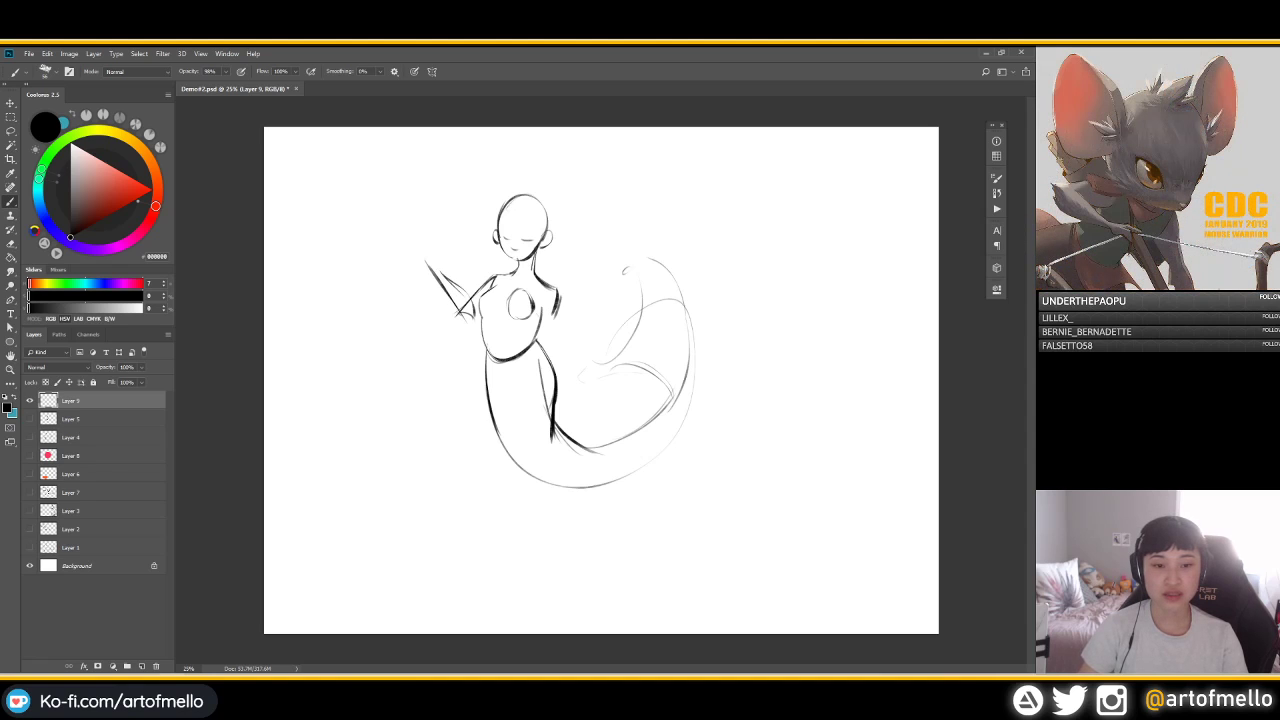
pyautogui.press('e')
pyautogui.press('b')
# Sketch an open hand with spread fingers at the end of the raised forearm, holding a small round orb
pyautogui.moveTo(426, 261); pyautogui.dragTo(439, 269)
pyautogui.press('e')
pyautogui.press('b')
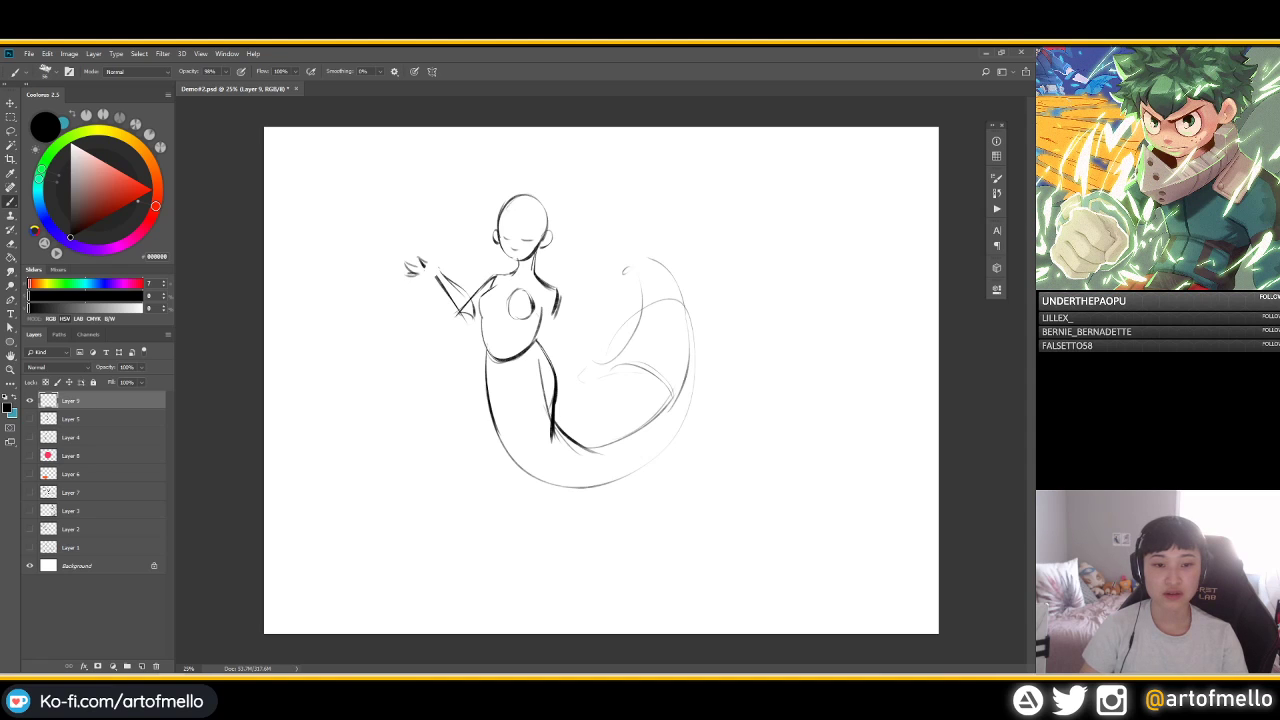
pyautogui.moveTo(408, 260)
pyautogui.mouseDown()
pyautogui.moveTo(418, 239)
pyautogui.moveTo(422, 263)
pyautogui.moveTo(430, 254)
pyautogui.moveTo(401, 283)
pyautogui.moveTo(420, 284)
pyautogui.moveTo(452, 254)
pyautogui.mouseUp()
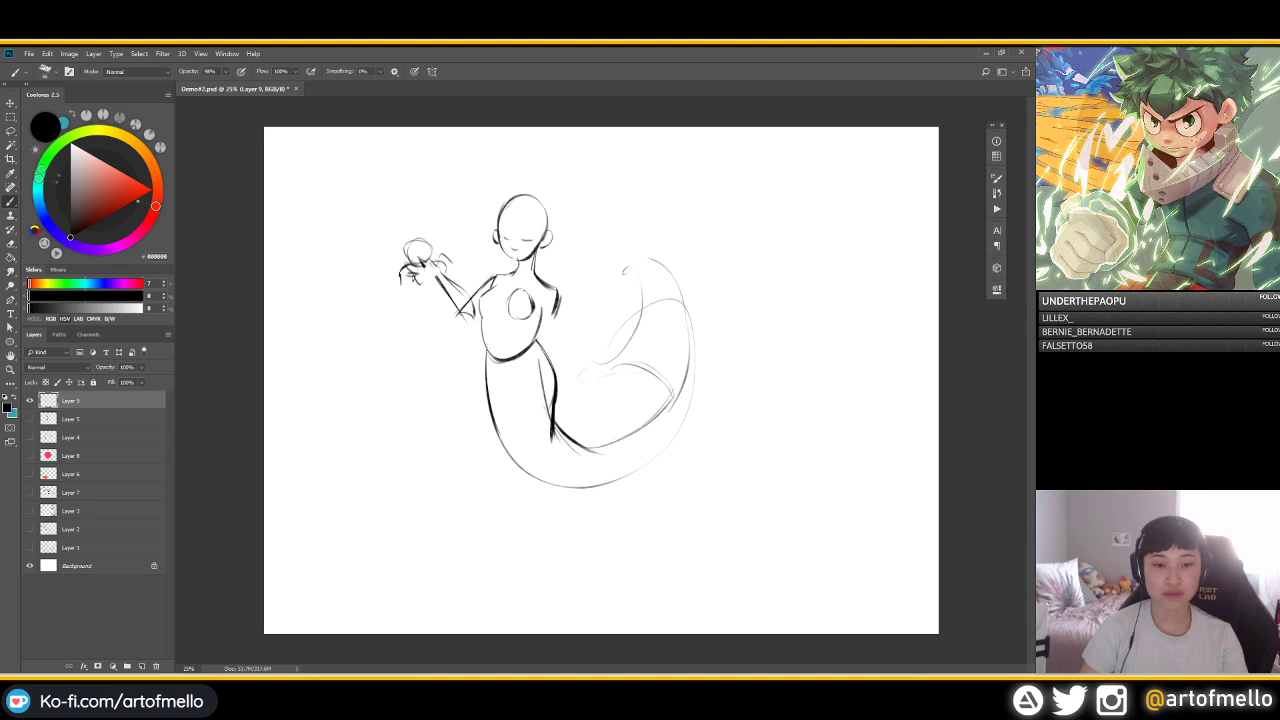
# Outline the raised arm's elbow and replace the rounded chest contours with a slimmer torso side line
pyautogui.moveTo(456, 306)
pyautogui.mouseDown()
pyautogui.moveTo(466, 326)
pyautogui.moveTo(533, 313)
pyautogui.moveTo(485, 345)
pyautogui.mouseUp()
pyautogui.press('e')
pyautogui.press('b')
pyautogui.press('e')
pyautogui.press('b')
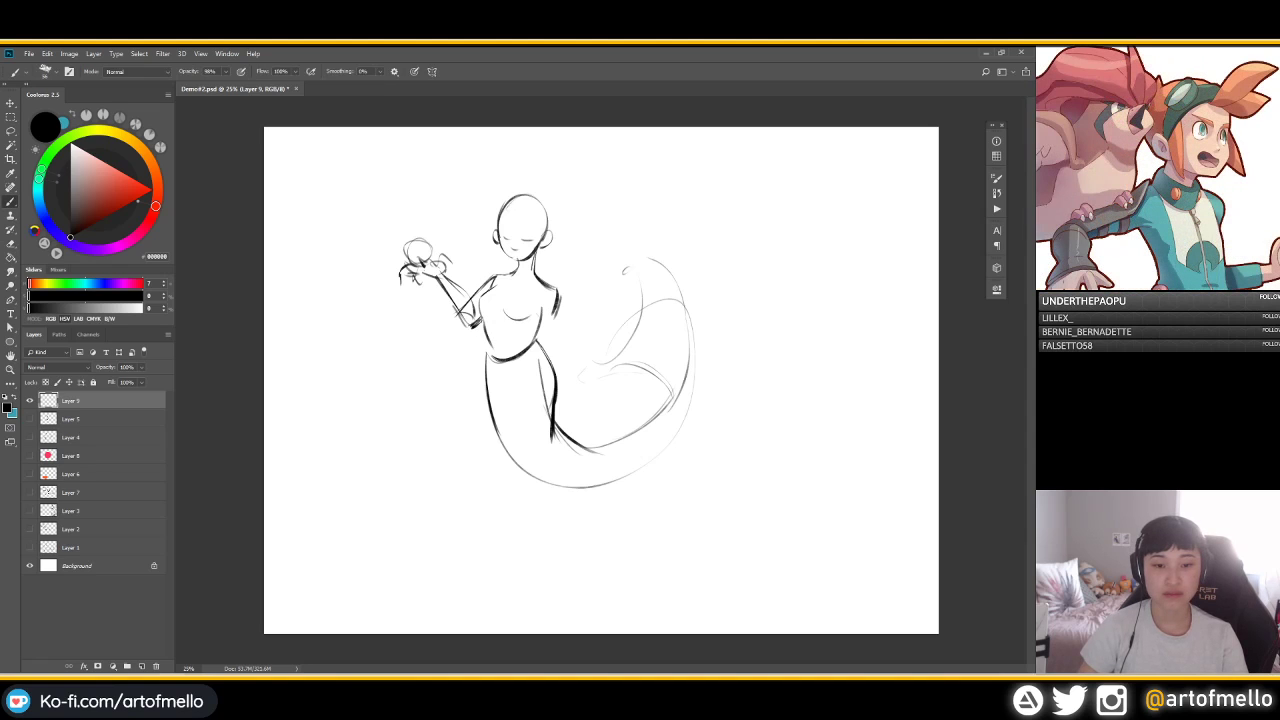
pyautogui.moveTo(489, 343); pyautogui.dragTo(492, 357)
# Draw a ribbed seashell top with two scalloped shells across the chest
pyautogui.moveTo(518, 291)
pyautogui.mouseDown()
pyautogui.moveTo(528, 294)
pyautogui.moveTo(511, 318)
pyautogui.mouseUp()
pyautogui.moveTo(518, 291); pyautogui.dragTo(528, 320)
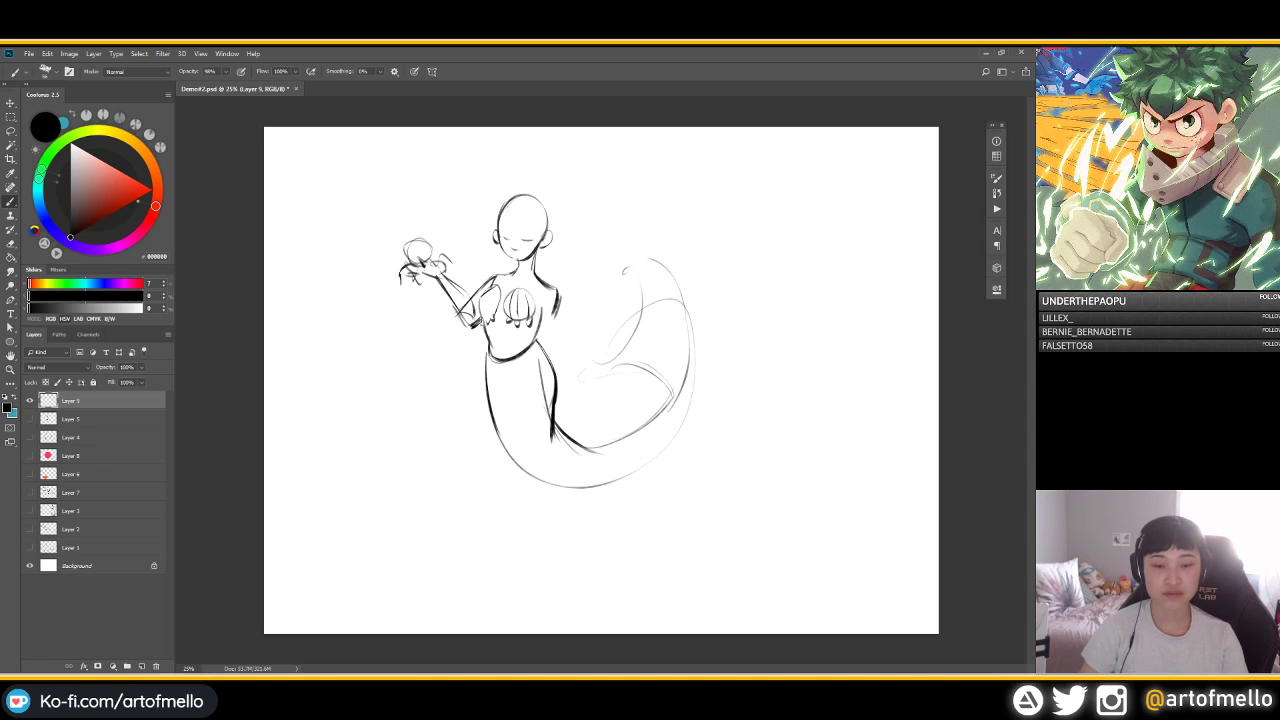
pyautogui.moveTo(496, 288); pyautogui.dragTo(487, 317)
pyautogui.press('e')
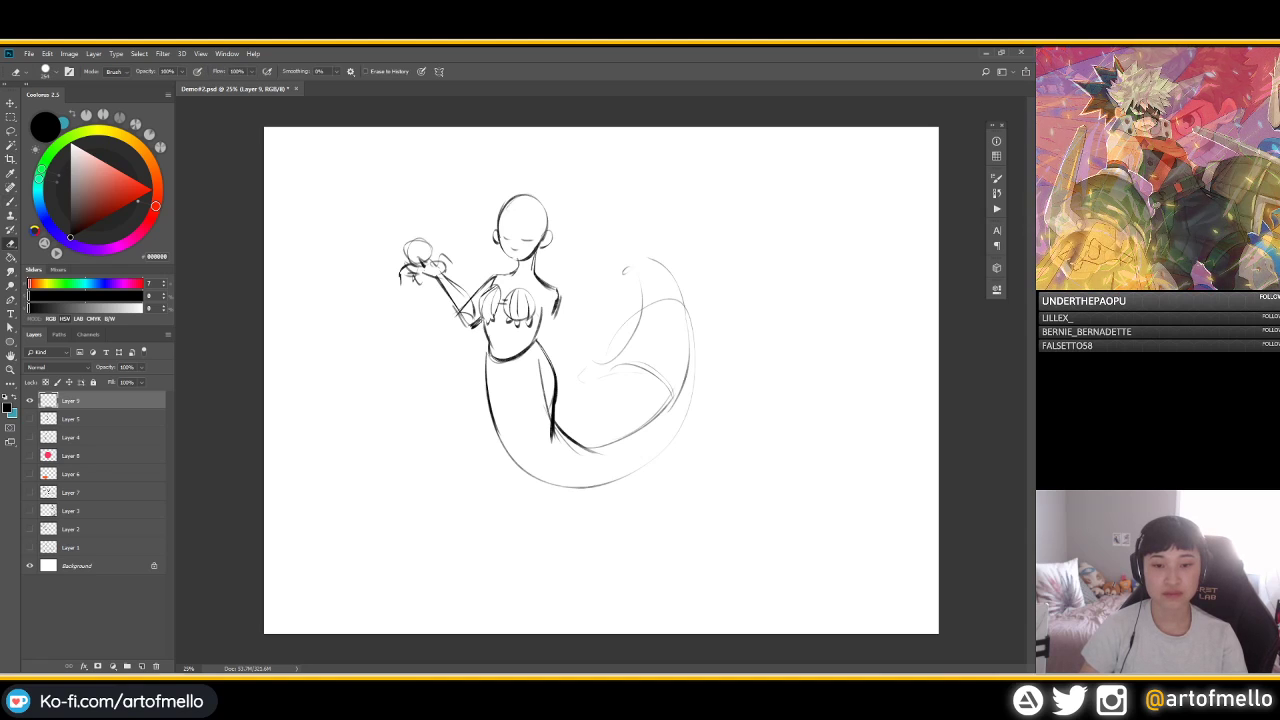
# Sketch the other arm bent at the elbow, with the forearm and open hand stretched out over the tail
pyautogui.press('b')
pyautogui.moveTo(560, 295)
pyautogui.mouseDown()
pyautogui.moveTo(554, 337)
pyautogui.moveTo(606, 331)
pyautogui.moveTo(550, 347)
pyautogui.moveTo(637, 325)
pyautogui.moveTo(617, 328)
pyautogui.moveTo(615, 346)
pyautogui.moveTo(623, 336)
pyautogui.moveTo(634, 349)
pyautogui.moveTo(621, 357)
pyautogui.mouseUp()
pyautogui.press('e')
pyautogui.press('b')
pyautogui.press('e')
pyautogui.click(623, 322)
pyautogui.press('b')
pyautogui.press('b')
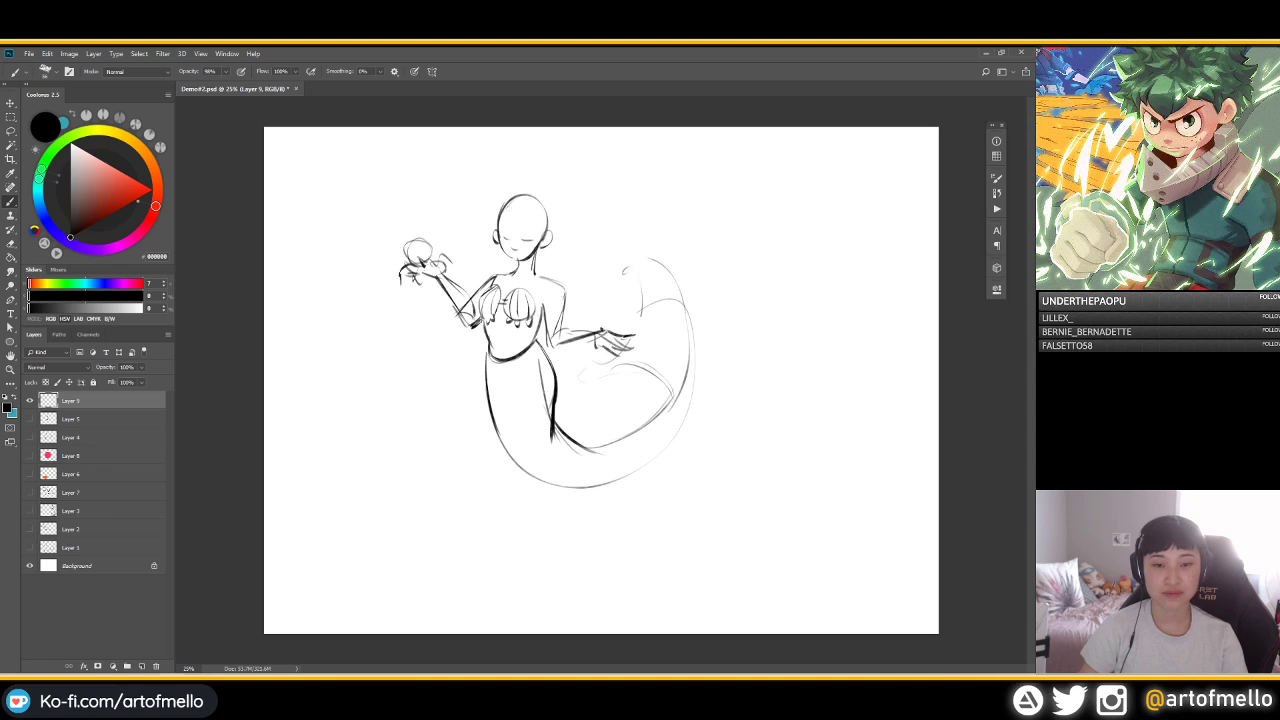
# Sketch long wavy hair flowing from the crown to both sides and clean up the face outline beneath it
pyautogui.moveTo(505, 217)
pyautogui.mouseDown()
pyautogui.moveTo(612, 272)
pyautogui.moveTo(610, 310)
pyautogui.mouseUp()
pyautogui.moveTo(478, 226)
pyautogui.mouseDown()
pyautogui.moveTo(454, 286)
pyautogui.moveTo(458, 248)
pyautogui.moveTo(519, 192)
pyautogui.moveTo(559, 213)
pyautogui.moveTo(536, 268)
pyautogui.moveTo(575, 275)
pyautogui.mouseUp()
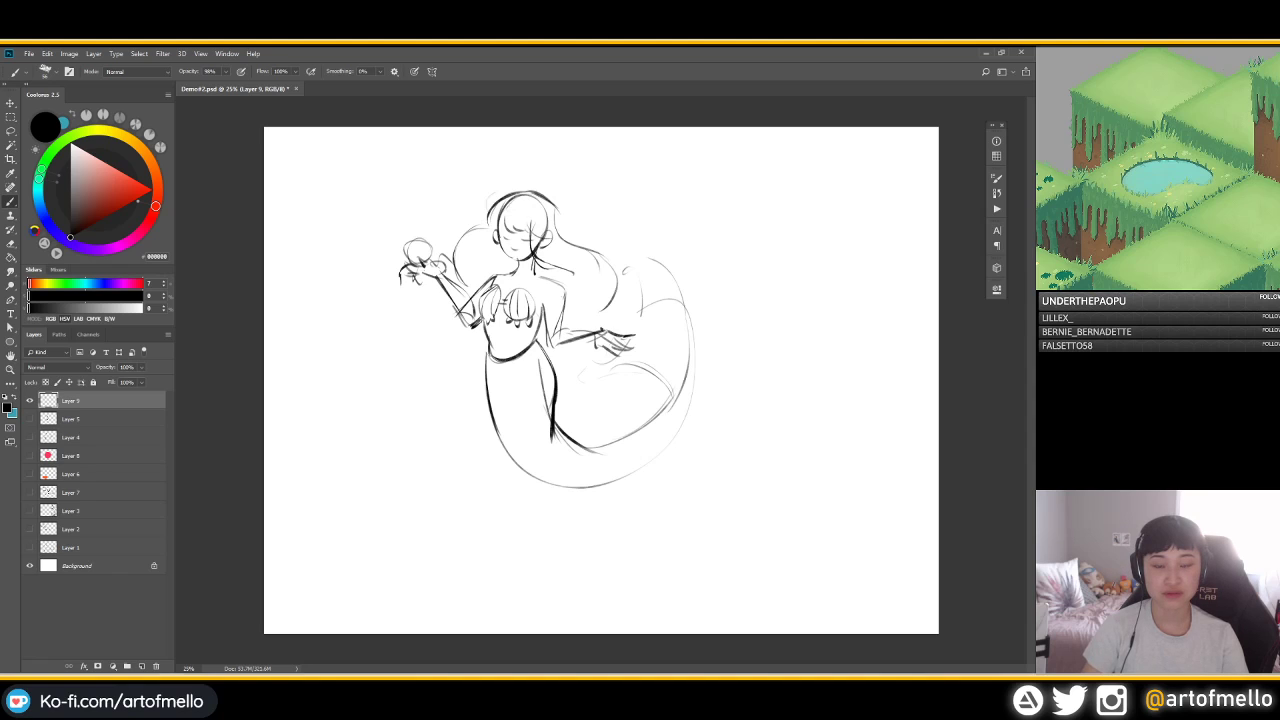
pyautogui.moveTo(488, 221); pyautogui.dragTo(489, 260)
pyautogui.press('e')
pyautogui.press('b')
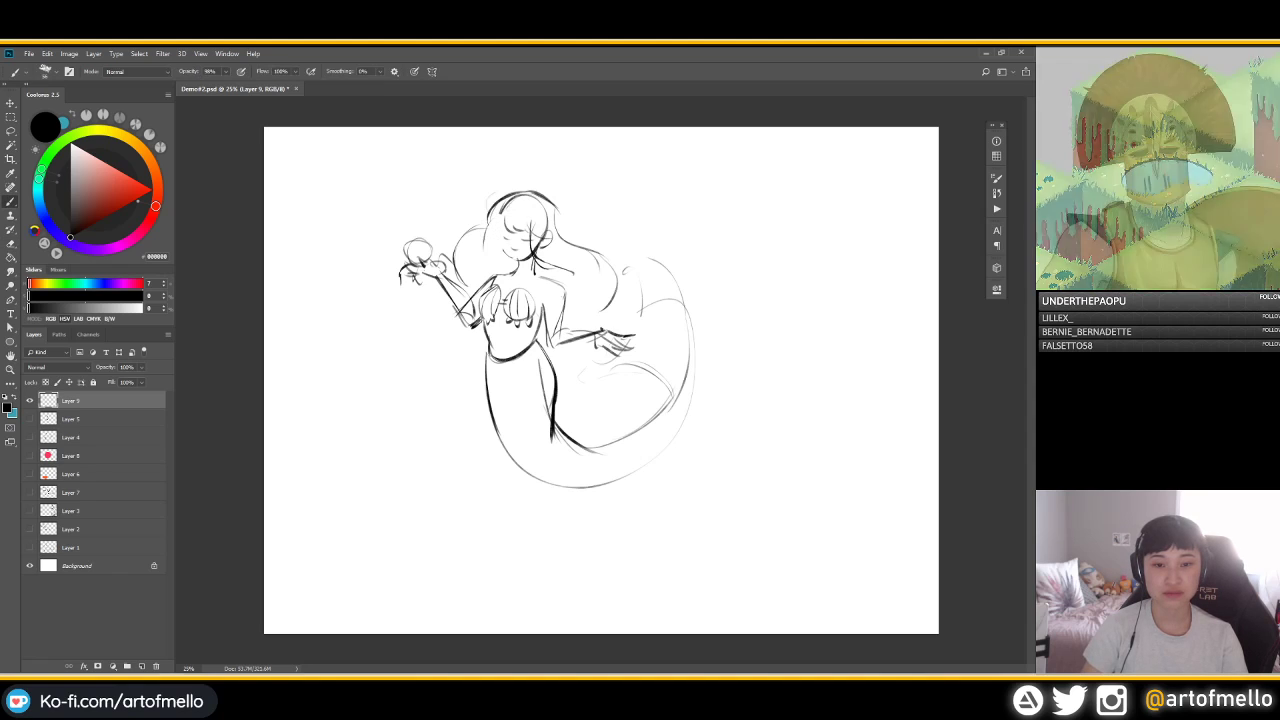
pyautogui.hotkey('ctrl', 'z')
pyautogui.moveTo(508, 218); pyautogui.dragTo(497, 268)
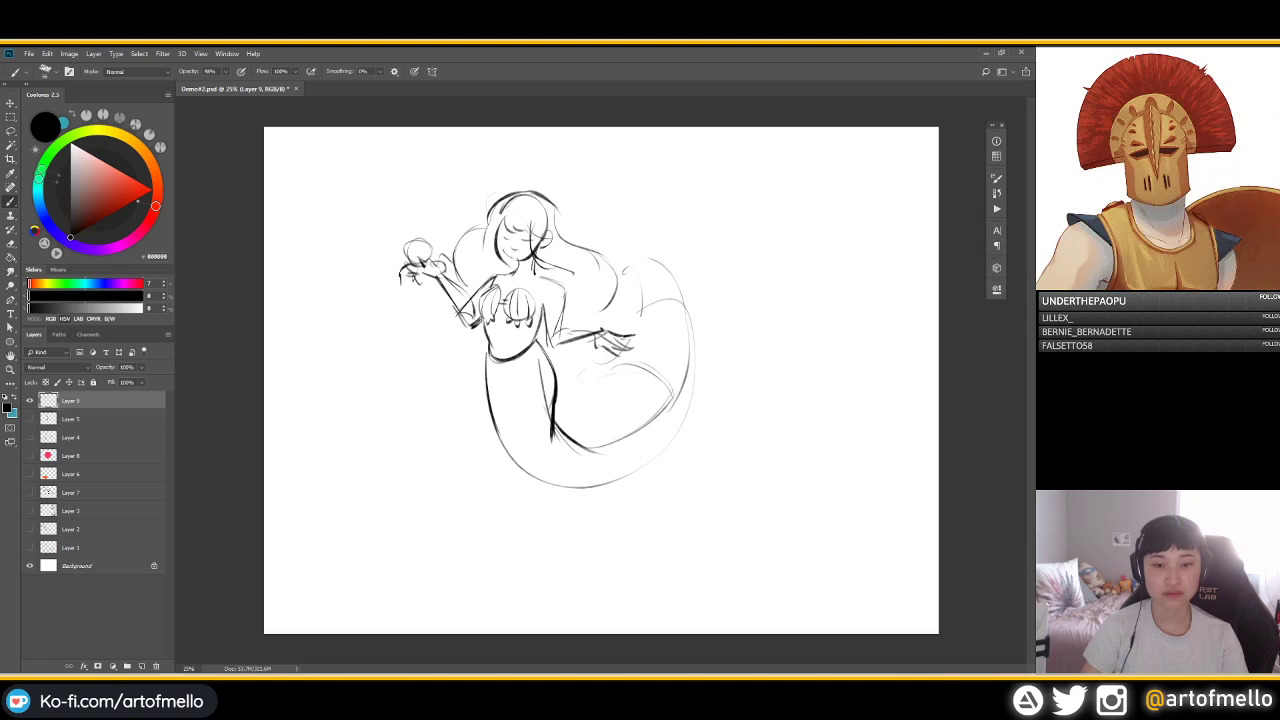
pyautogui.hotkey('ctrl', 'z')
pyautogui.moveTo(516, 218); pyautogui.dragTo(499, 270)
pyautogui.moveTo(504, 217)
pyautogui.mouseDown()
pyautogui.moveTo(484, 266)
pyautogui.moveTo(498, 284)
pyautogui.mouseUp()
pyautogui.hotkey('ctrl', 'z')
pyautogui.hotkey('ctrl', 'z')
pyautogui.hotkey('ctrl', 'z')
pyautogui.moveTo(503, 221)
pyautogui.mouseDown()
pyautogui.moveTo(494, 262)
pyautogui.moveTo(479, 254)
pyautogui.mouseUp()
pyautogui.hotkey('ctrl', 'z')
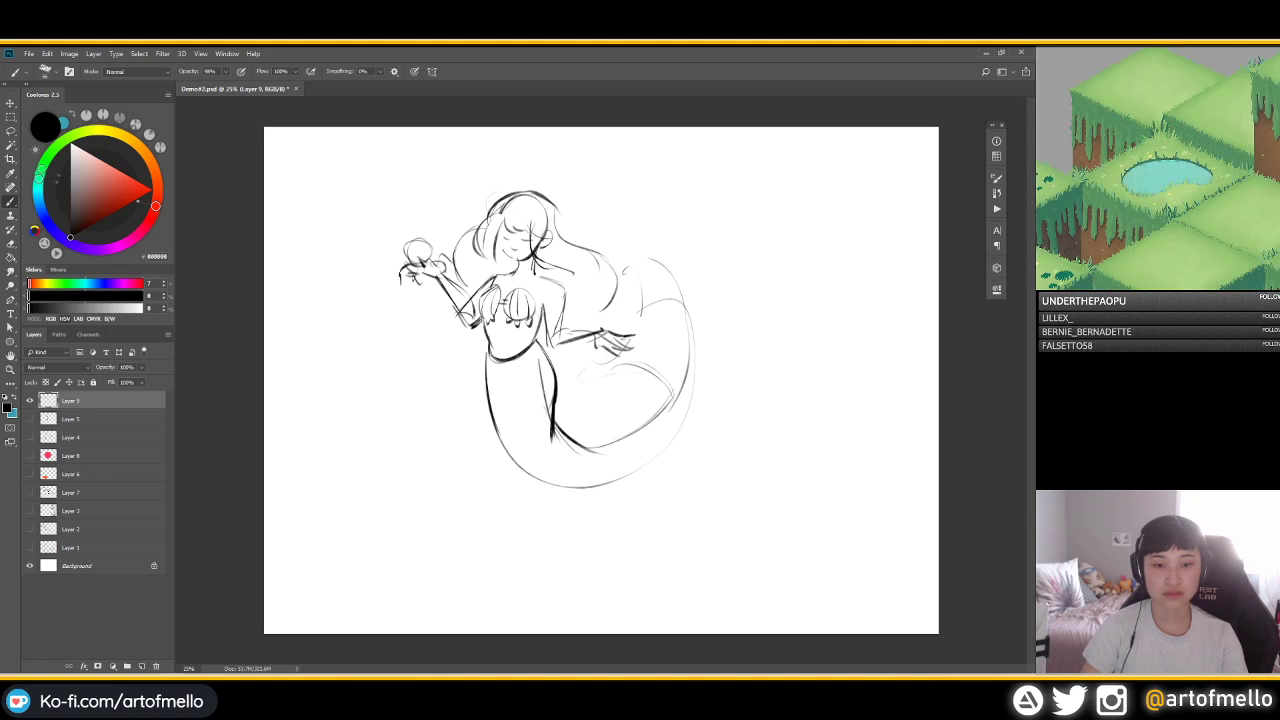
# Erase the old head outline and stray strands inside the hair around the face
pyautogui.press('e')
pyautogui.moveTo(547, 217)
pyautogui.mouseDown()
pyautogui.moveTo(548, 248)
pyautogui.moveTo(500, 260)
pyautogui.mouseUp()
pyautogui.moveTo(477, 236)
pyautogui.mouseDown()
pyautogui.moveTo(479, 252)
pyautogui.moveTo(480, 234)
pyautogui.mouseUp()
pyautogui.press('b')
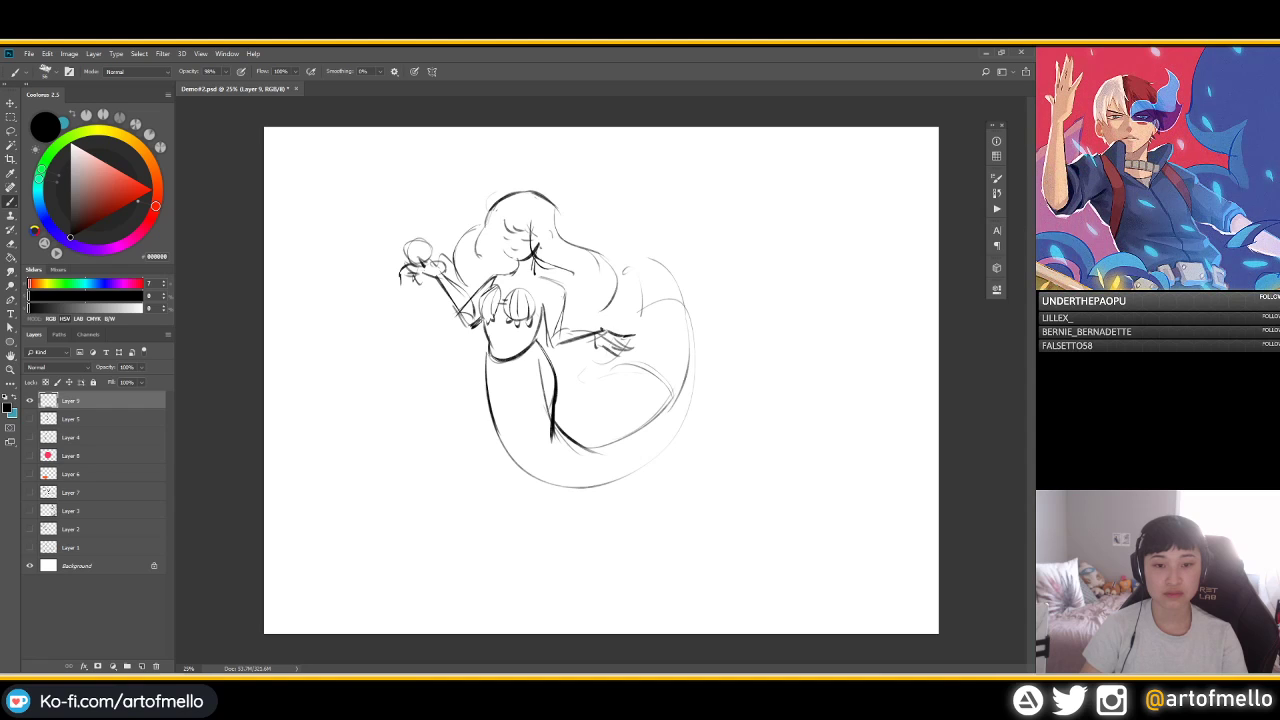
# Redraw the hair lock framing the face and add a beaded necklace and a navel
pyautogui.moveTo(500, 228); pyautogui.dragTo(484, 262)
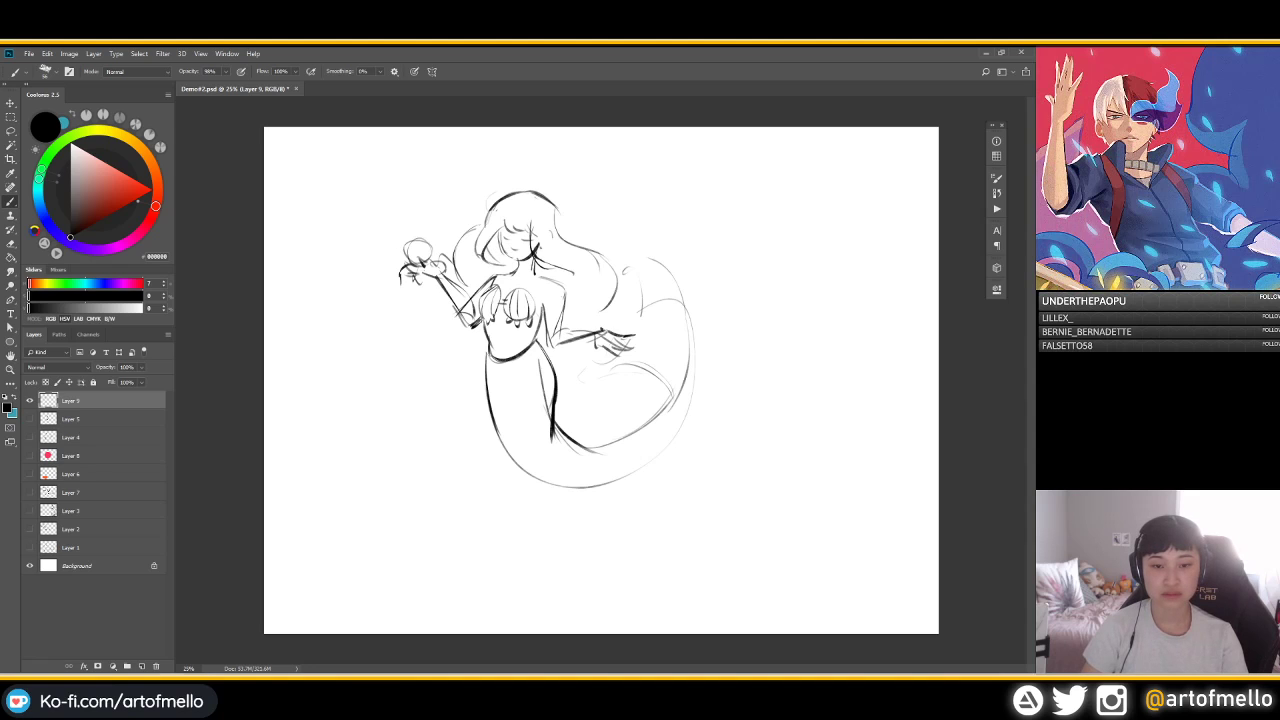
pyautogui.press('e')
pyautogui.press('b')
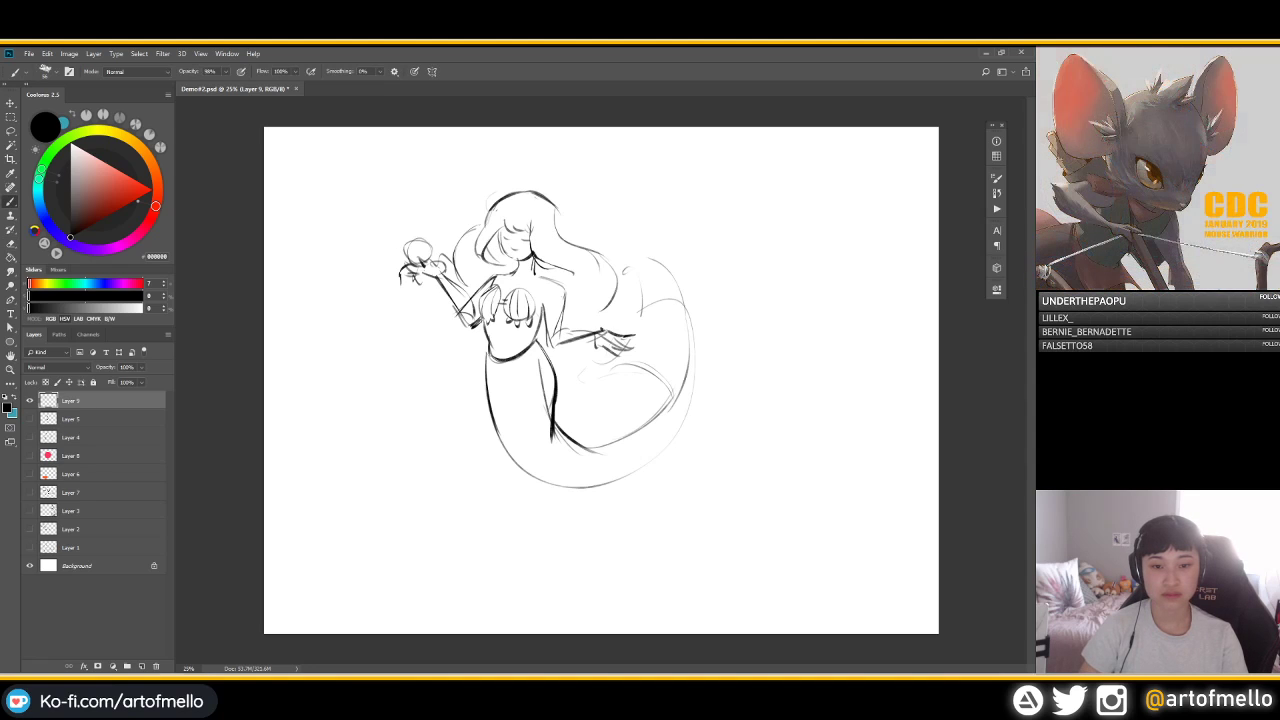
pyautogui.moveTo(499, 273); pyautogui.dragTo(509, 265)
# Lasso the curled tail and use Free Transform to stretch it to about 121% width and rotate it about 13 degrees clockwise
pyautogui.press('l')
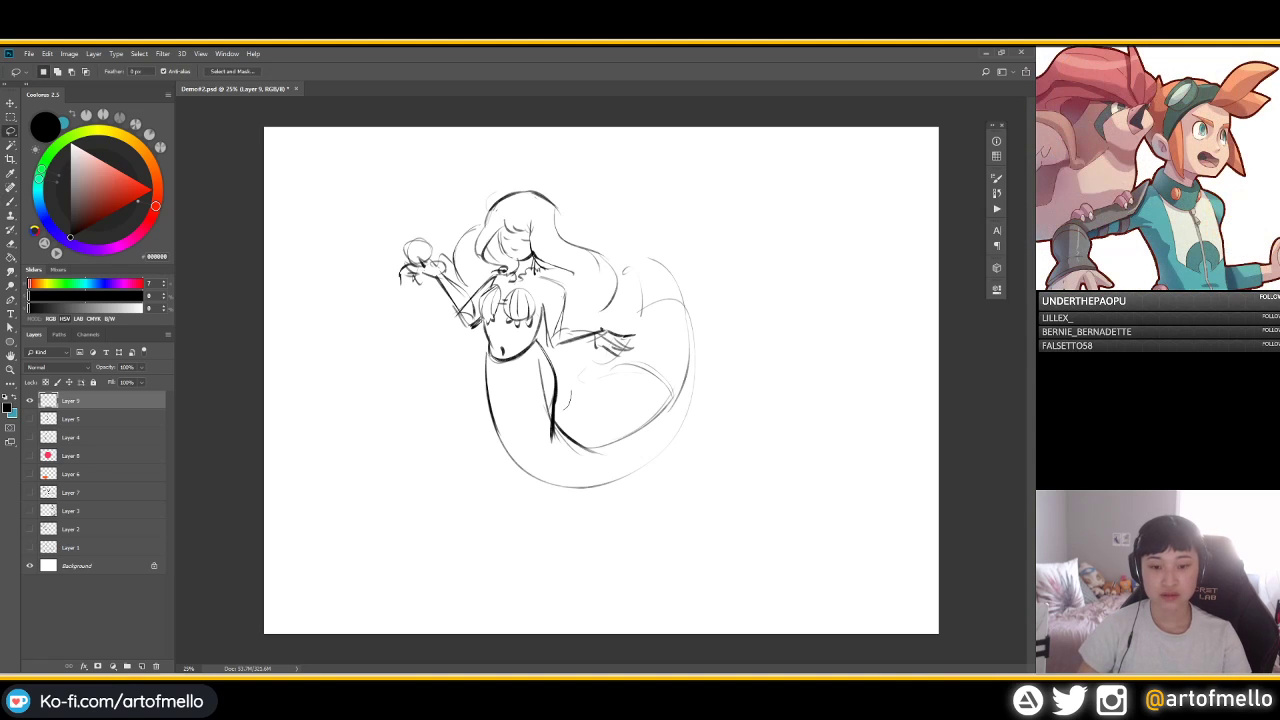
pyautogui.moveTo(554, 422)
pyautogui.mouseDown()
pyautogui.moveTo(553, 455)
pyautogui.moveTo(640, 540)
pyautogui.moveTo(612, 248)
pyautogui.moveTo(646, 358)
pyautogui.moveTo(574, 362)
pyautogui.mouseUp()
pyautogui.hotkey('ctrl', 't')
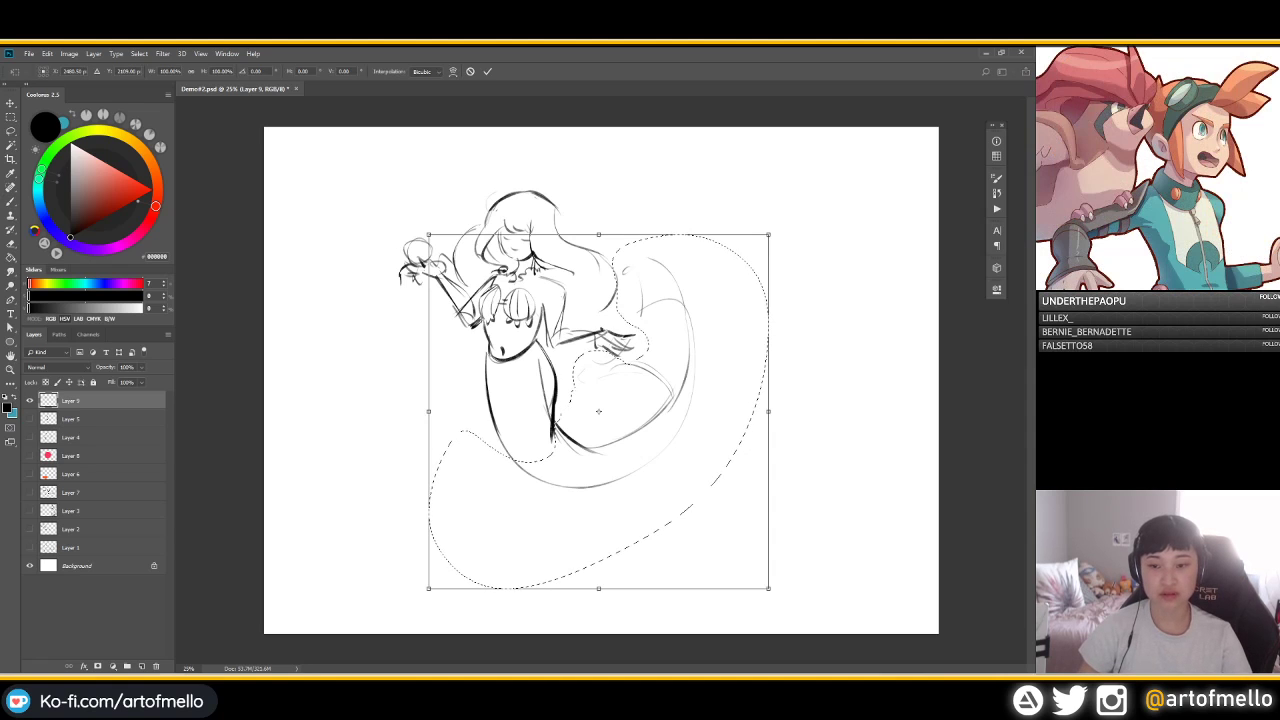
pyautogui.moveTo(768, 411); pyautogui.dragTo(841, 411)
pyautogui.moveTo(760, 300); pyautogui.dragTo(738, 303)
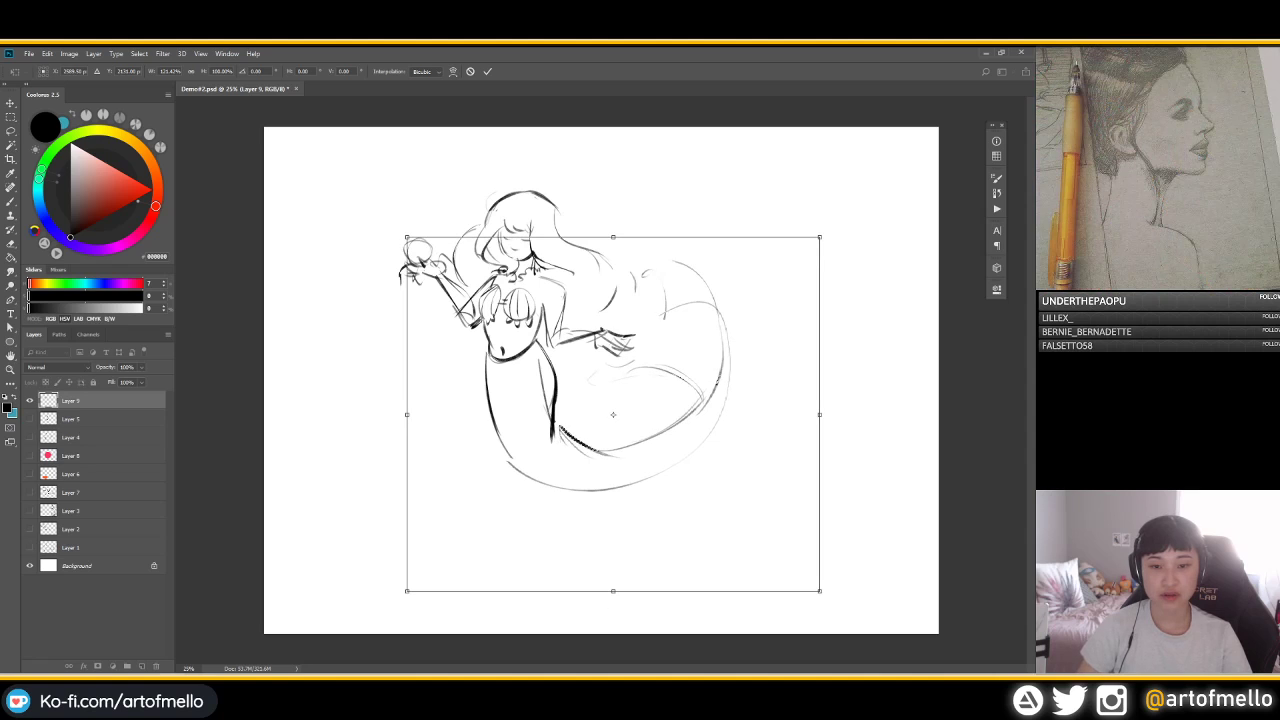
pyautogui.moveTo(613, 237); pyautogui.dragTo(623, 237)
pyautogui.moveTo(647, 288); pyautogui.dragTo(678, 297)
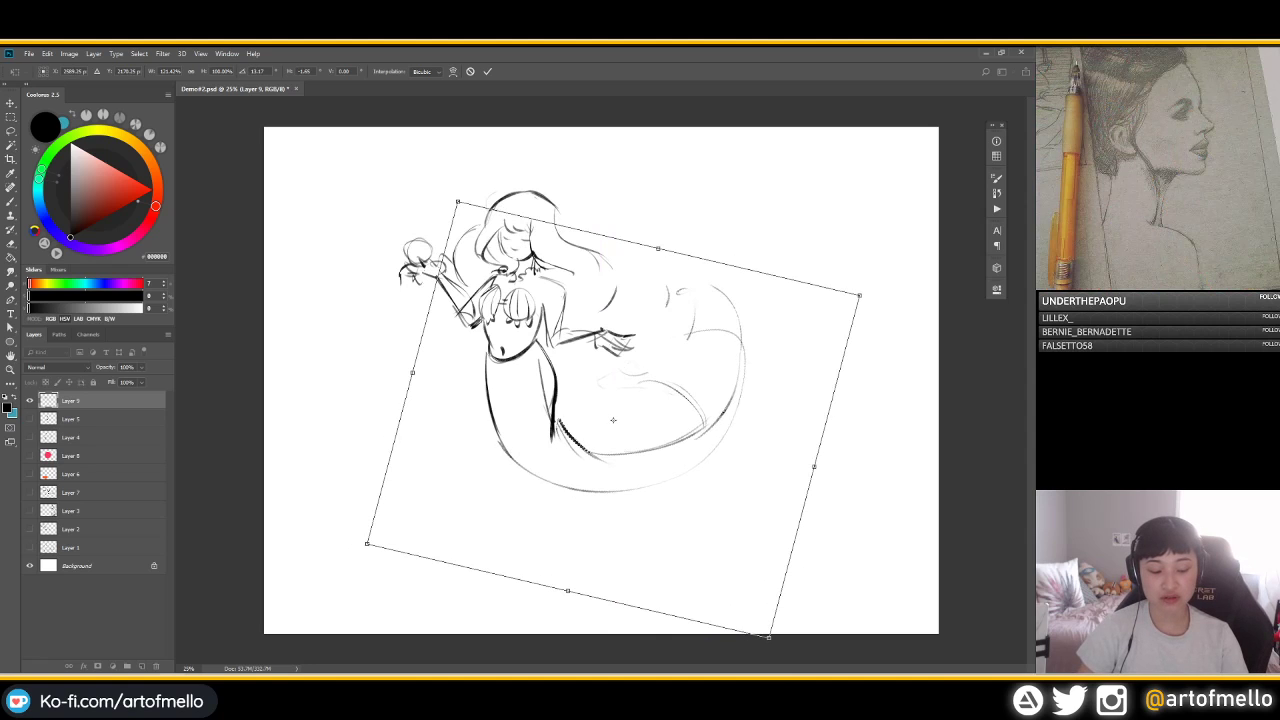
# Warp the selected tail into a deeper, smoother curve that meets the hips, and apply the transformation
pyautogui.click(453, 72)
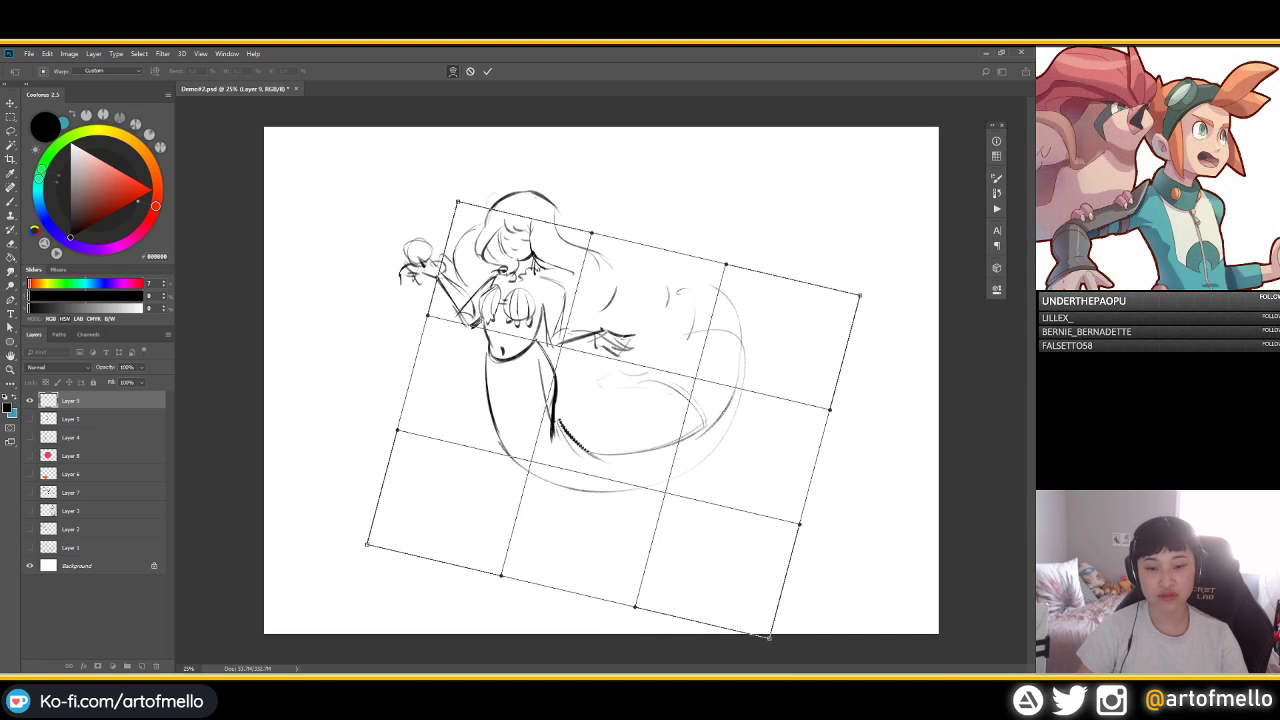
pyautogui.moveTo(632, 450); pyautogui.dragTo(642, 493)
pyautogui.moveTo(564, 463); pyautogui.dragTo(557, 425)
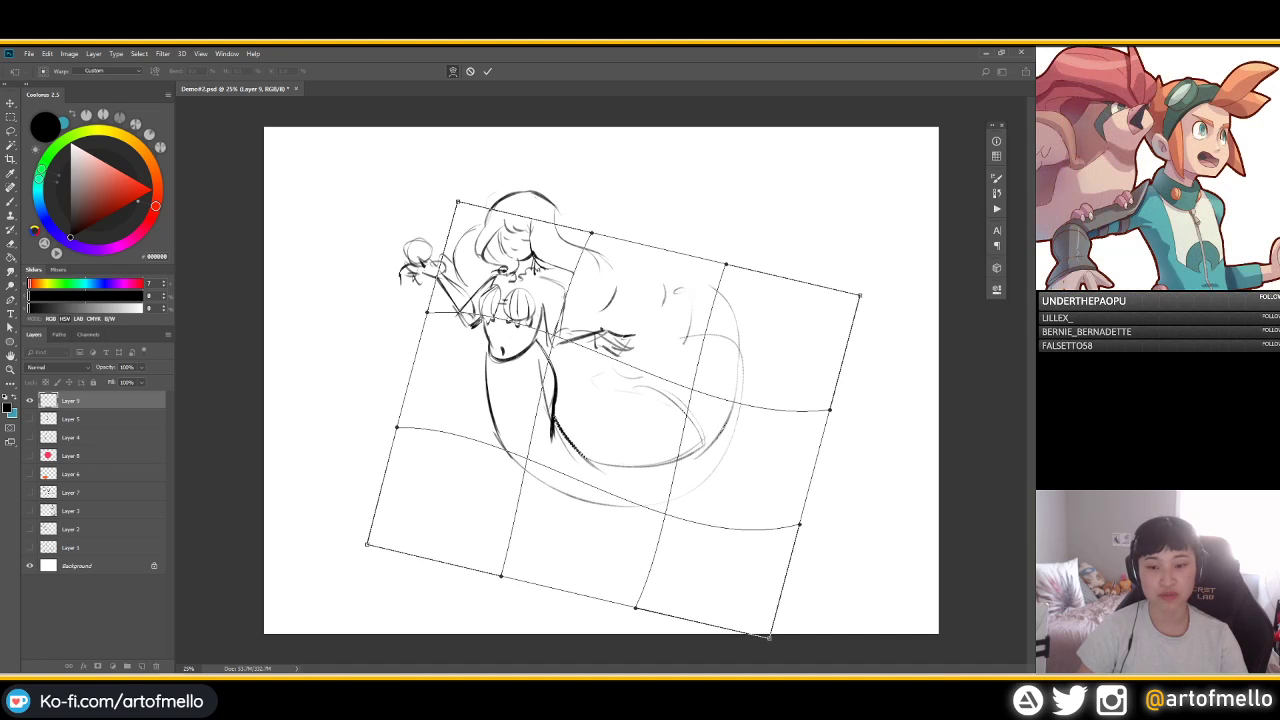
pyautogui.moveTo(830, 410)
pyautogui.mouseDown()
pyautogui.moveTo(823, 363)
pyautogui.moveTo(817, 383)
pyautogui.mouseUp()
pyautogui.press('Return')
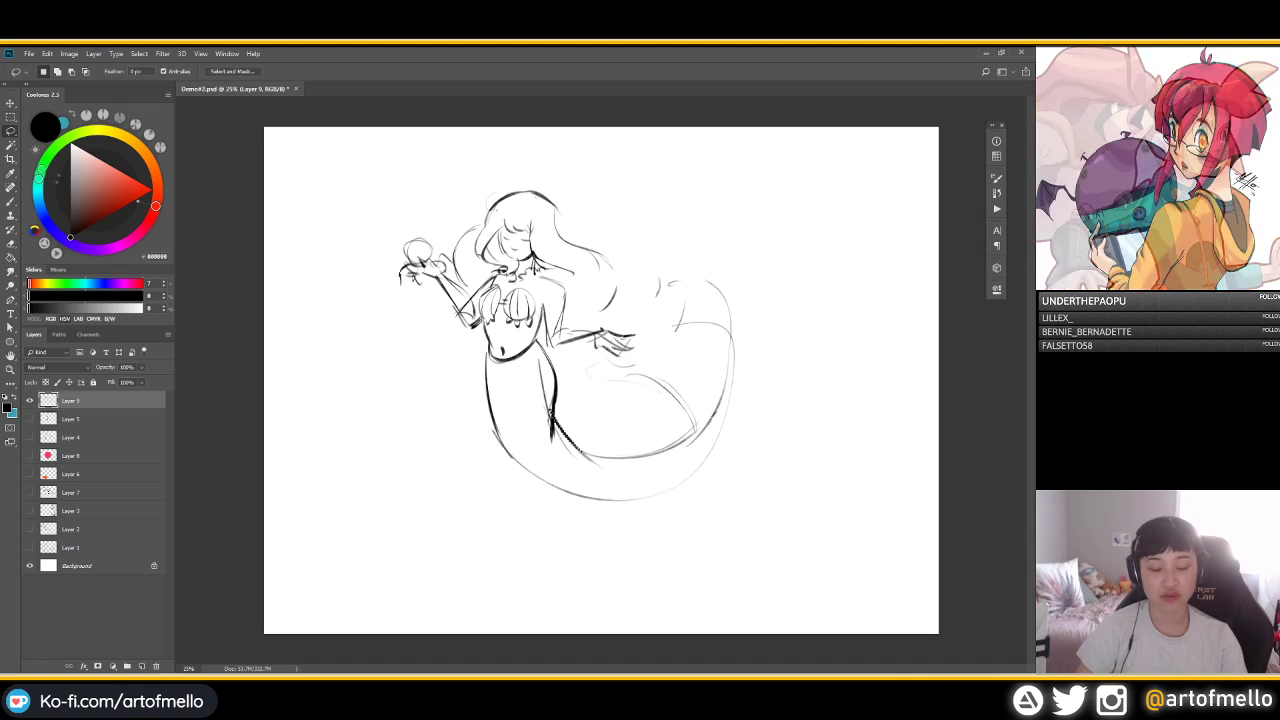
# Redraw the tail's lower outline as a continuous curve from the hip through the bottom bend
pyautogui.press('m')
pyautogui.press('e')
pyautogui.moveTo(512, 458)
pyautogui.mouseDown()
pyautogui.moveTo(540, 482)
pyautogui.moveTo(688, 480)
pyautogui.moveTo(557, 501)
pyautogui.moveTo(602, 514)
pyautogui.mouseUp()
pyautogui.press('b')
pyautogui.hotkey('ctrl', 'z')
pyautogui.moveTo(494, 432); pyautogui.dragTo(589, 504)
pyautogui.moveTo(510, 454)
pyautogui.mouseDown()
pyautogui.moveTo(617, 507)
pyautogui.moveTo(648, 502)
pyautogui.mouseUp()
pyautogui.moveTo(591, 504); pyautogui.dragTo(712, 456)
pyautogui.hotkey('ctrl', 'z')
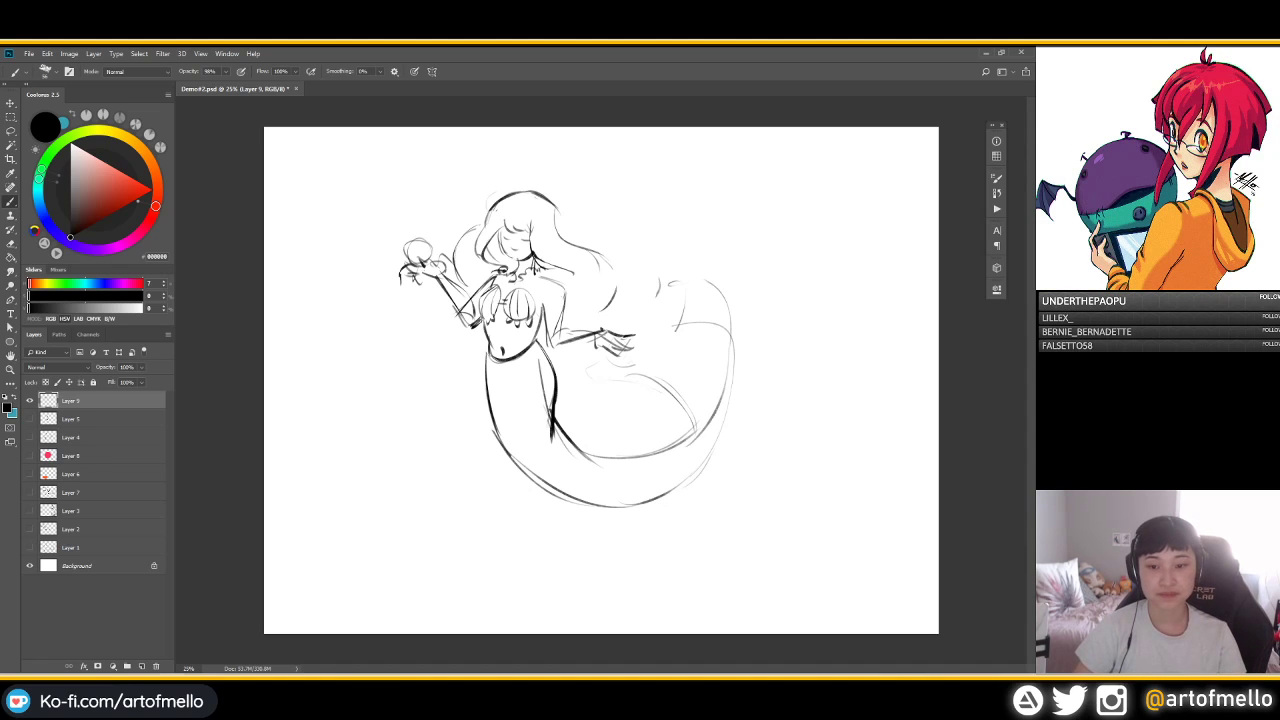
pyautogui.moveTo(660, 352); pyautogui.dragTo(640, 378)
pyautogui.moveTo(700, 276)
pyautogui.mouseDown()
pyautogui.moveTo(659, 356)
pyautogui.moveTo(694, 272)
pyautogui.moveTo(722, 413)
pyautogui.mouseUp()
pyautogui.hotkey('ctrl', 'z')
pyautogui.moveTo(715, 331); pyautogui.dragTo(712, 427)
pyautogui.hotkey('ctrl', 'z')
pyautogui.hotkey('ctrl', 'z')
pyautogui.hotkey('ctrl', 'z')
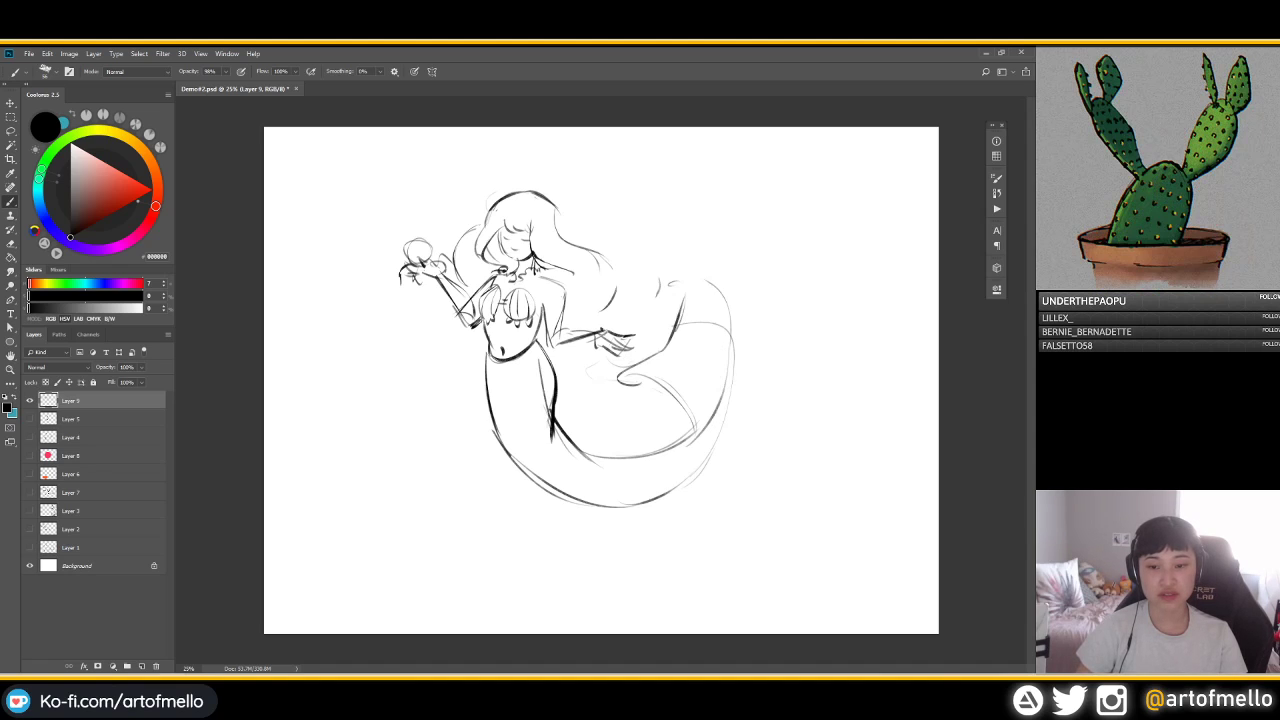
pyautogui.hotkey('ctrl', 'z')
# Erase the old tail fin lines and the loose inner strokes near the tail's end
pyautogui.press('e')
pyautogui.moveTo(646, 362); pyautogui.dragTo(626, 382)
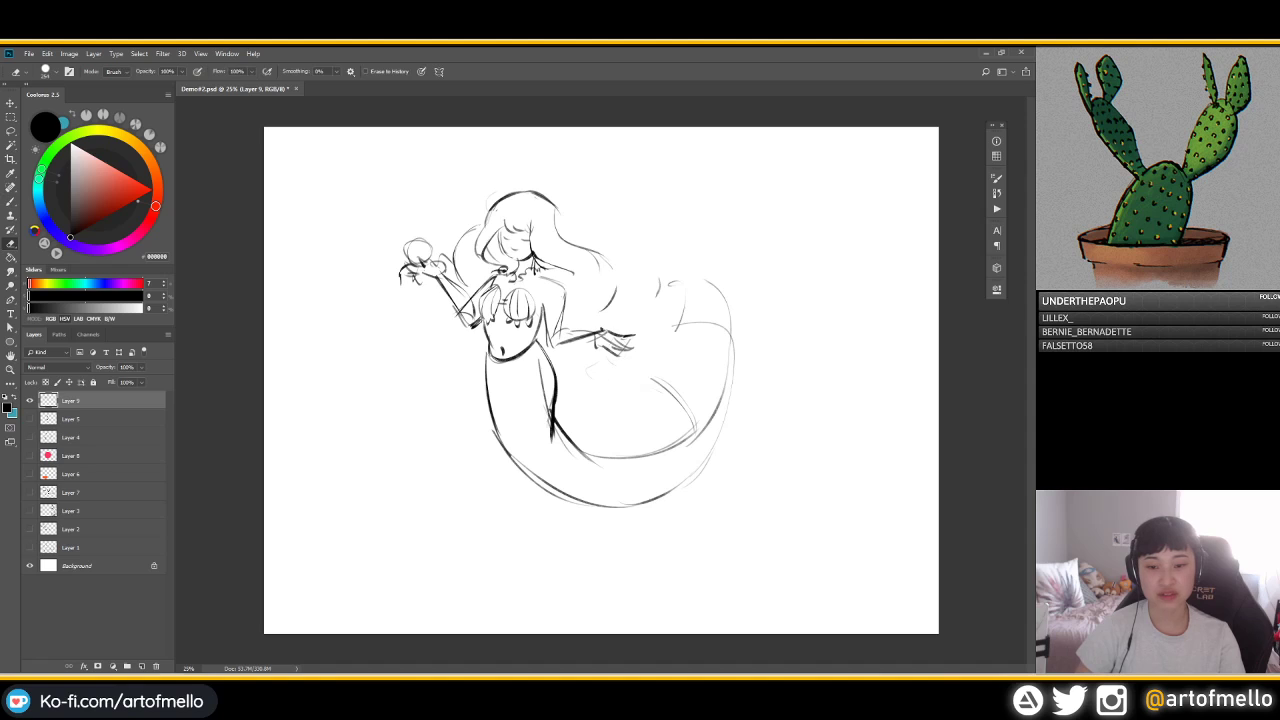
pyautogui.moveTo(660, 278)
pyautogui.mouseDown()
pyautogui.moveTo(657, 298)
pyautogui.moveTo(602, 311)
pyautogui.moveTo(682, 328)
pyautogui.mouseUp()
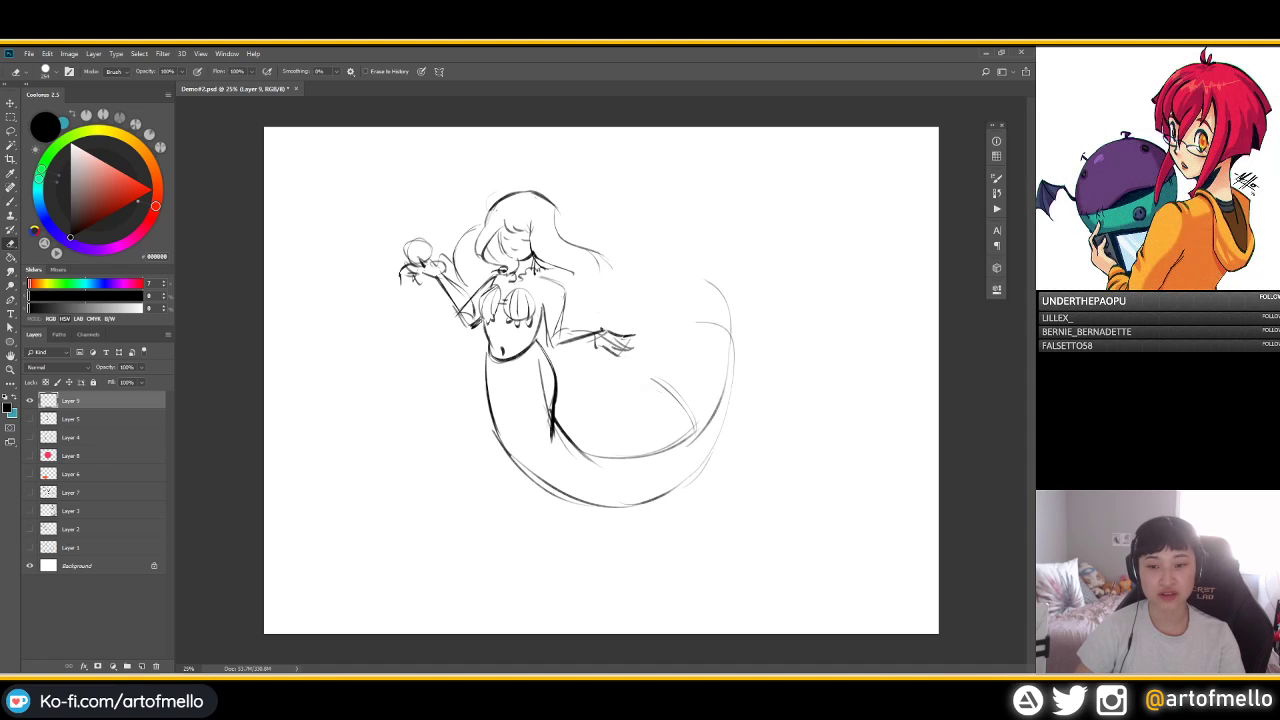
pyautogui.moveTo(652, 379); pyautogui.dragTo(692, 431)
# Draw a new two-lobed tail fin with a pointed upper tip and a curved lower lobe
pyautogui.press('b')
pyautogui.moveTo(650, 344)
pyautogui.mouseDown()
pyautogui.moveTo(698, 424)
pyautogui.moveTo(690, 450)
pyautogui.moveTo(704, 420)
pyautogui.moveTo(692, 324)
pyautogui.moveTo(709, 276)
pyautogui.mouseUp()
pyautogui.hotkey('ctrl', 'z')
pyautogui.hotkey('ctrl', 'z')
pyautogui.moveTo(694, 325); pyautogui.dragTo(697, 281)
pyautogui.moveTo(696, 279)
pyautogui.mouseDown()
pyautogui.moveTo(733, 352)
pyautogui.moveTo(732, 321)
pyautogui.mouseUp()
pyautogui.hotkey('ctrl', 'z')
pyautogui.moveTo(697, 278); pyautogui.dragTo(735, 375)
pyautogui.hotkey('ctrl', 'z')
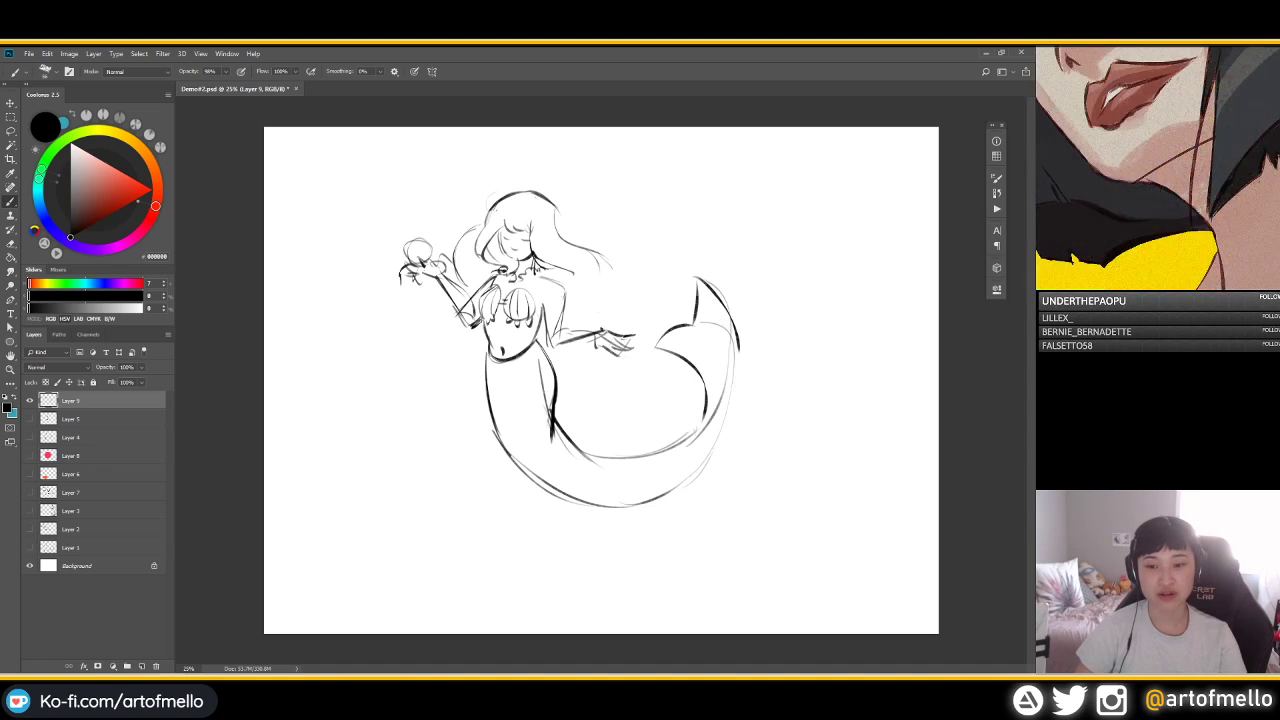
# Redraw the fin's outer edge as a long curve from the upper tip down into the tail
pyautogui.moveTo(699, 281); pyautogui.dragTo(736, 398)
pyautogui.moveTo(739, 335); pyautogui.dragTo(717, 442)
pyautogui.hotkey('ctrl', 'z')
pyautogui.hotkey('ctrl', 'z')
pyautogui.press('e')
pyautogui.press('b')
pyautogui.moveTo(710, 287)
pyautogui.mouseDown()
pyautogui.moveTo(738, 352)
pyautogui.moveTo(738, 420)
pyautogui.mouseUp()
pyautogui.hotkey('ctrl', 'z')
pyautogui.moveTo(718, 300); pyautogui.dragTo(730, 436)
pyautogui.moveTo(702, 279)
pyautogui.mouseDown()
pyautogui.moveTo(728, 330)
pyautogui.moveTo(726, 428)
pyautogui.mouseUp()
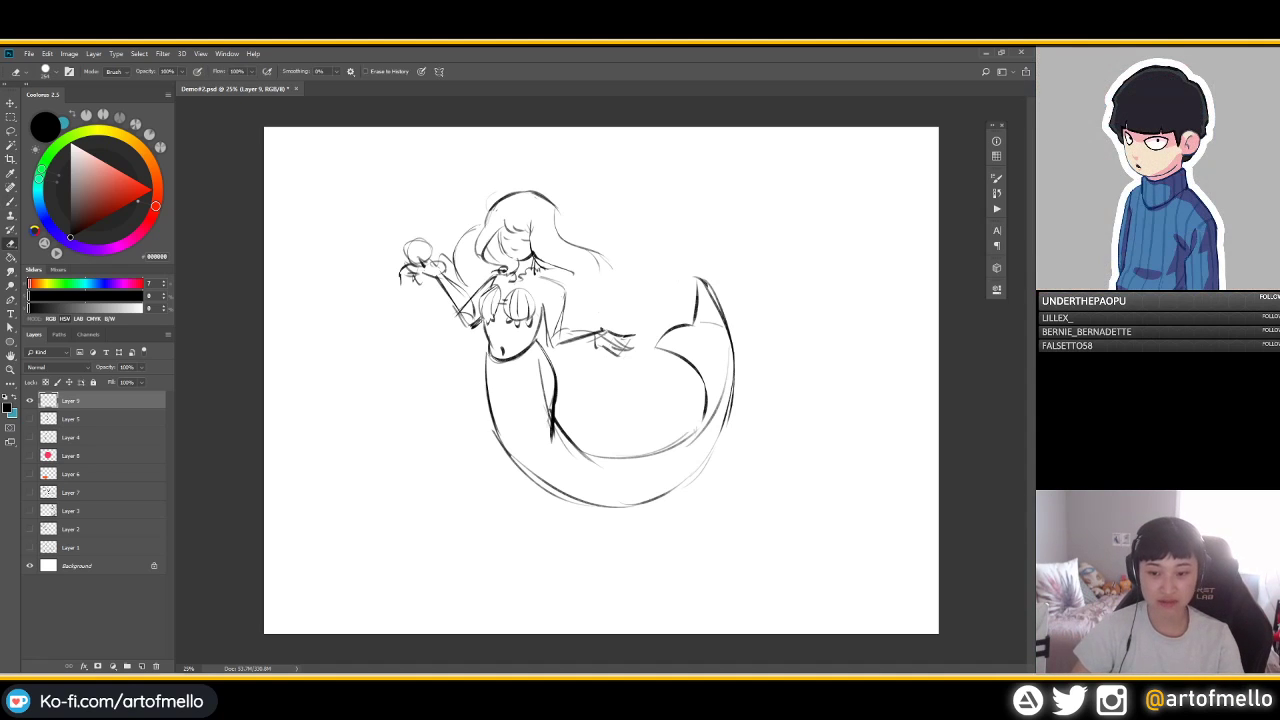
# Redraw the tail's inner curve where it rises from the bottom bend to the base of the fin
pyautogui.moveTo(731, 360); pyautogui.dragTo(678, 452)
pyautogui.hotkey('ctrl', 'z')
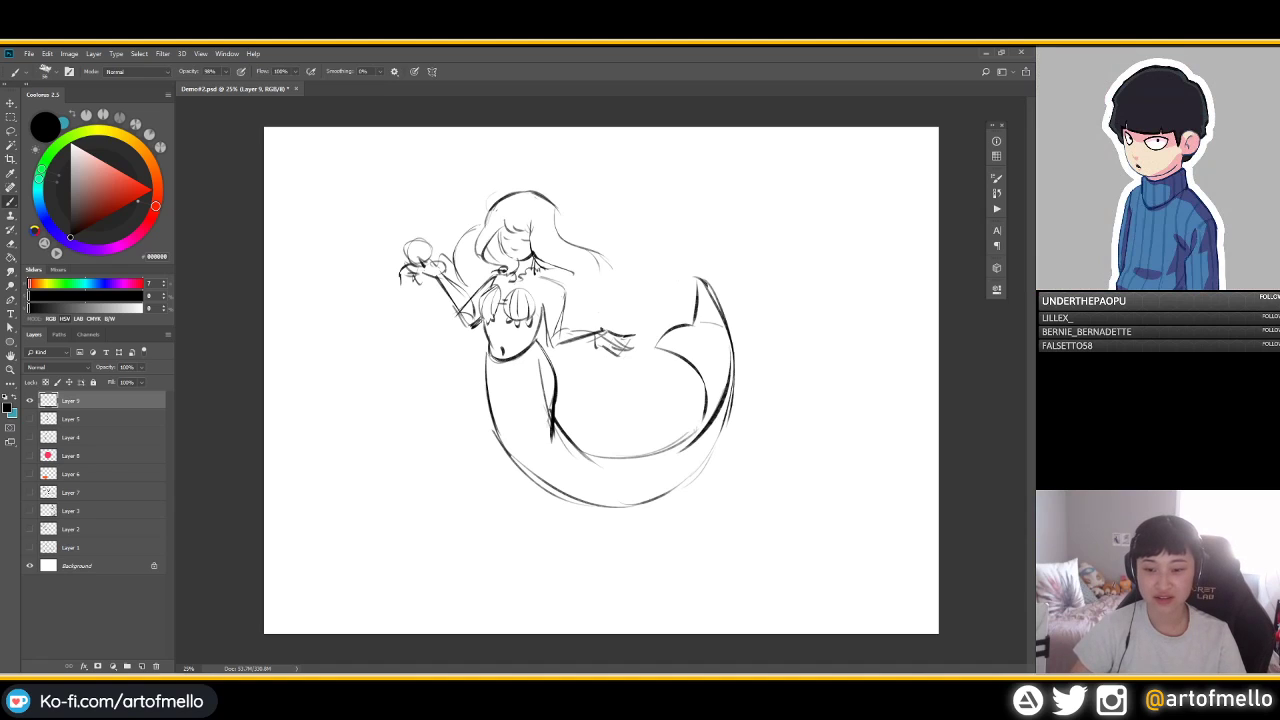
pyautogui.hotkey('ctrl', 'z')
pyautogui.moveTo(732, 354); pyautogui.dragTo(666, 447)
pyautogui.hotkey('ctrl', 'z')
pyautogui.moveTo(732, 354); pyautogui.dragTo(666, 450)
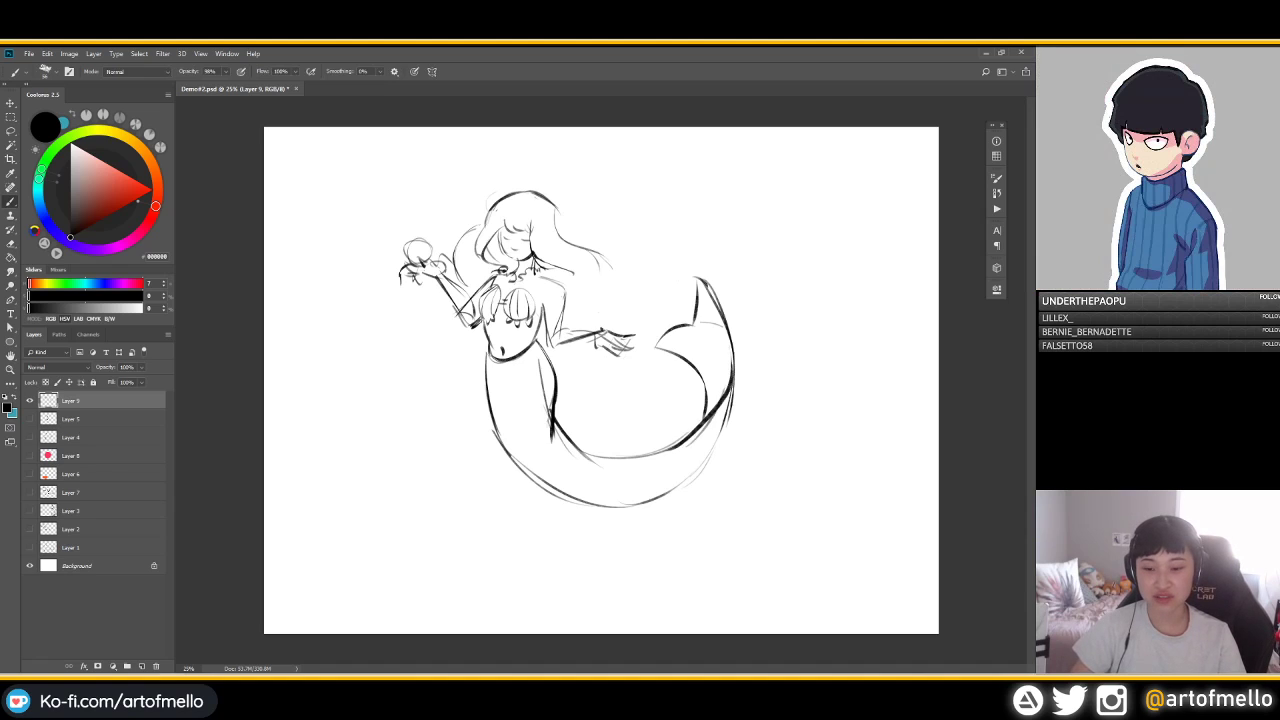
pyautogui.hotkey('ctrl', 'z')
pyautogui.moveTo(732, 362); pyautogui.dragTo(662, 450)
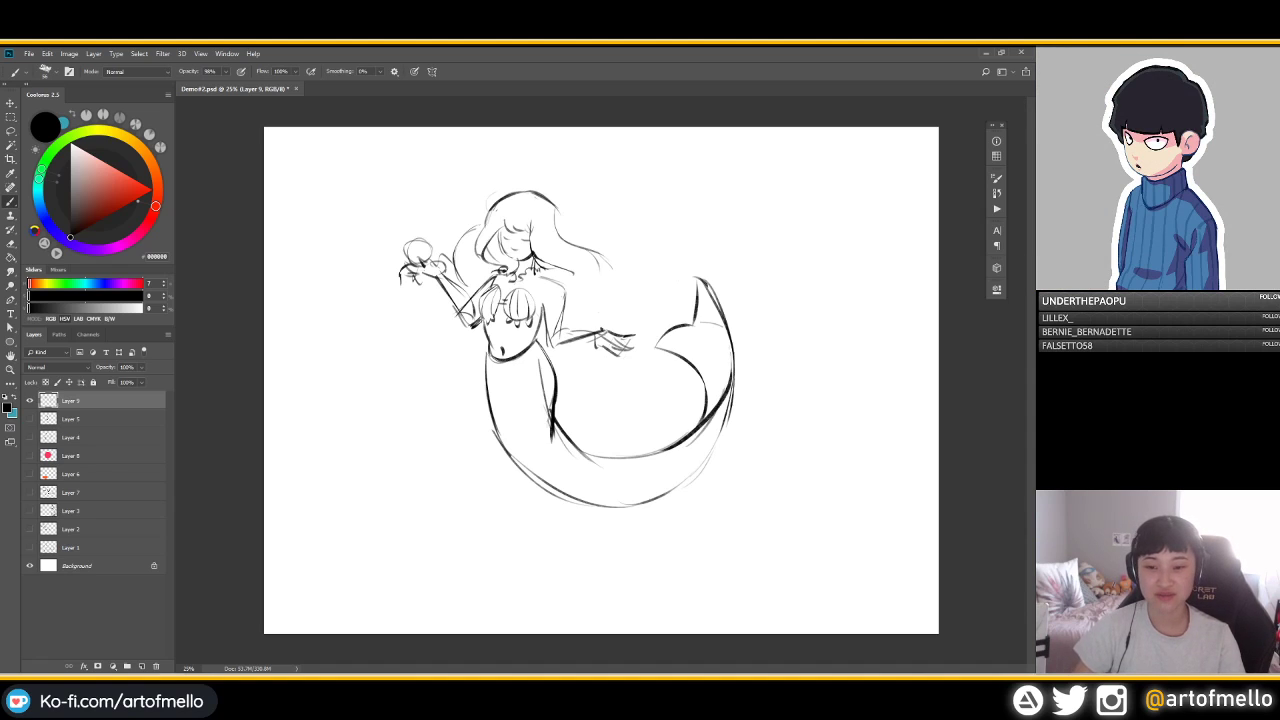
pyautogui.hotkey('ctrl', 'z')
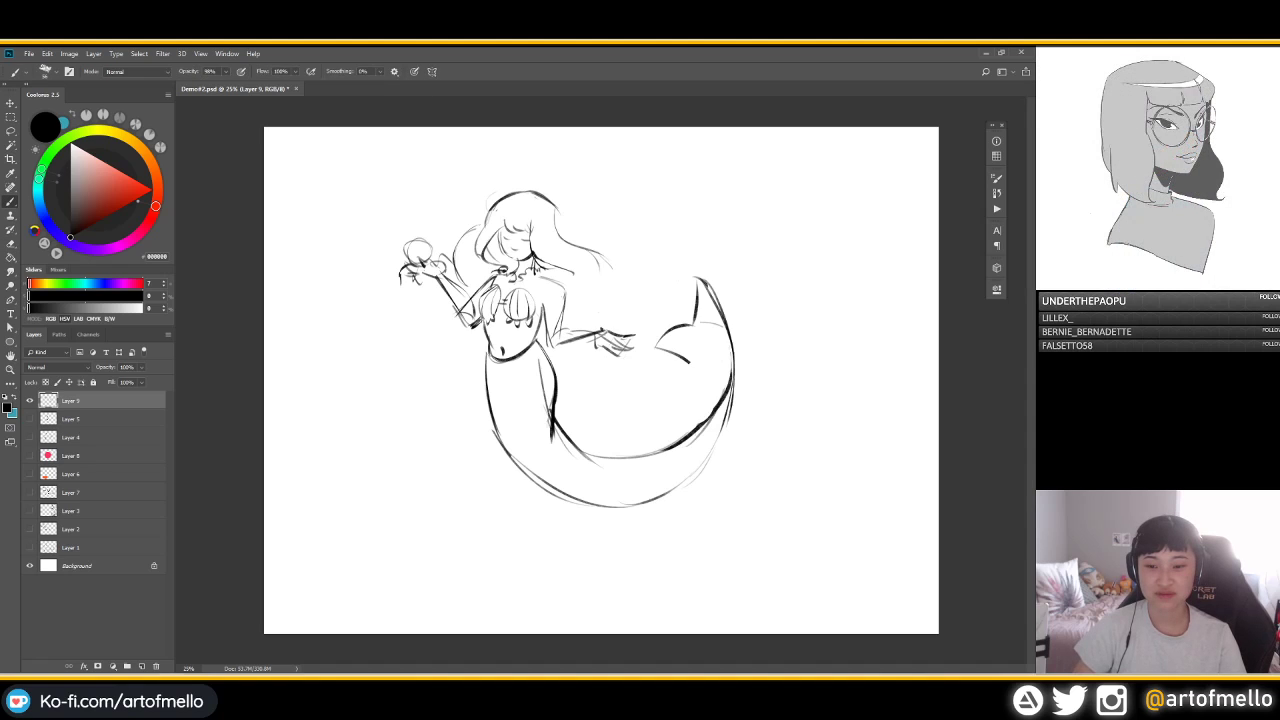
# Erase the two-lobed fin and the trial strokes at the raised end of the tail
pyautogui.moveTo(729, 338); pyautogui.dragTo(711, 420)
pyautogui.press('e')
pyautogui.press('b')
pyautogui.moveTo(723, 338); pyautogui.dragTo(706, 411)
pyautogui.press('e')
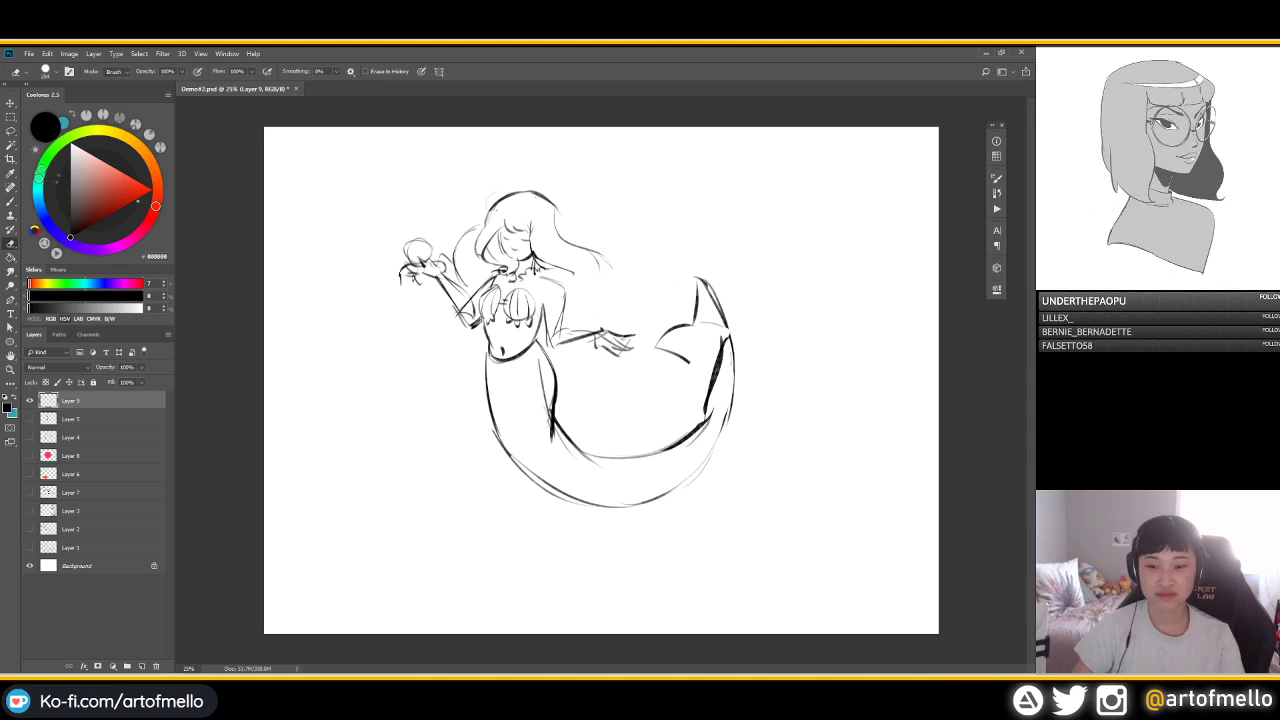
pyautogui.moveTo(718, 336); pyautogui.dragTo(706, 420)
pyautogui.moveTo(720, 288)
pyautogui.mouseDown()
pyautogui.moveTo(660, 346)
pyautogui.moveTo(700, 422)
pyautogui.mouseUp()
# Redraw the tail's raised end as a narrow taper with a heavy inner curve and a clean outer edge
pyautogui.press('b')
pyautogui.moveTo(730, 332); pyautogui.dragTo(716, 400)
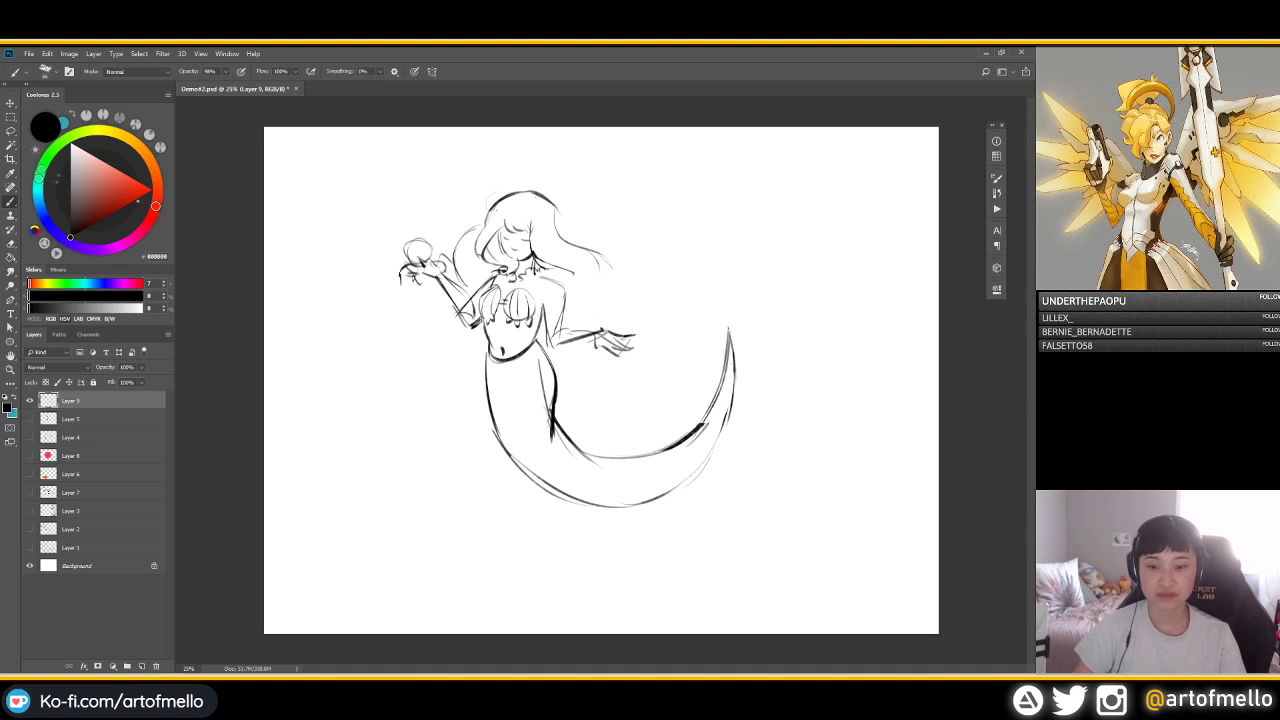
pyautogui.hotkey('ctrl', 'z')
pyautogui.hotkey('ctrl', 'z')
pyautogui.moveTo(721, 338); pyautogui.dragTo(698, 427)
pyautogui.hotkey('ctrl', 'z')
pyautogui.moveTo(720, 346); pyautogui.dragTo(698, 432)
pyautogui.hotkey('ctrl', 'z')
pyautogui.hotkey('ctrl', 'z')
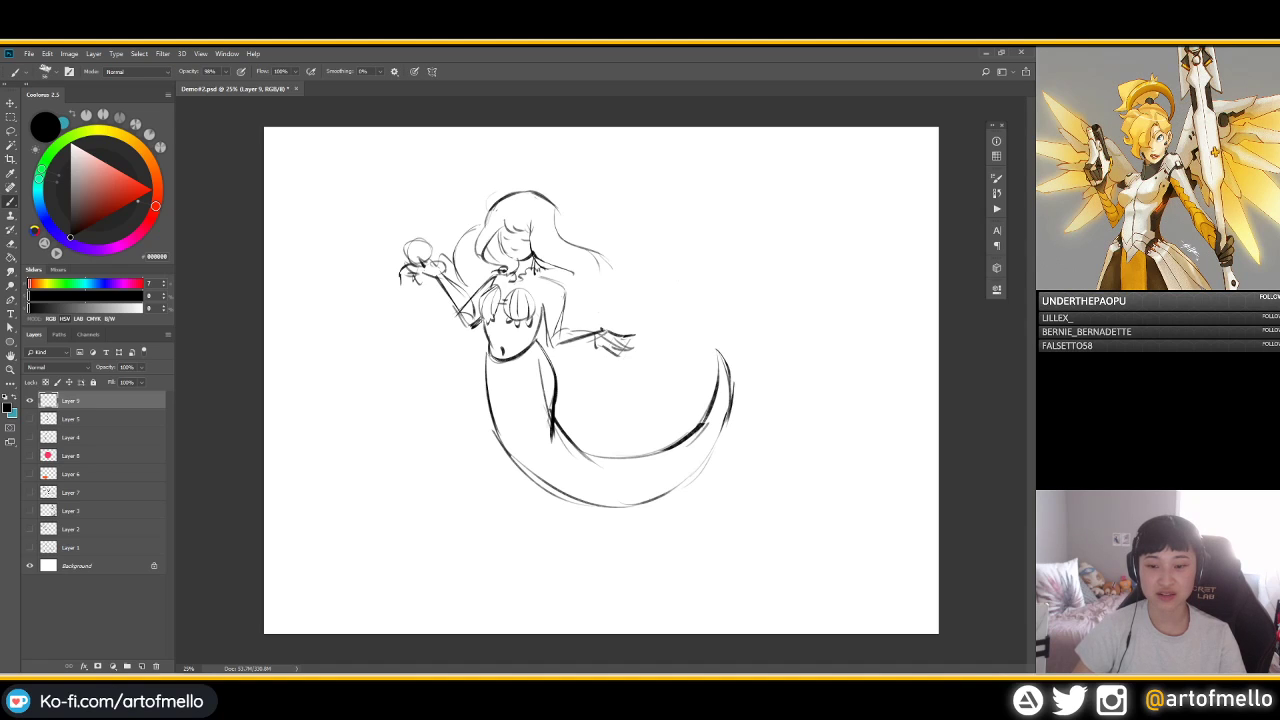
pyautogui.press('e')
pyautogui.press('b')
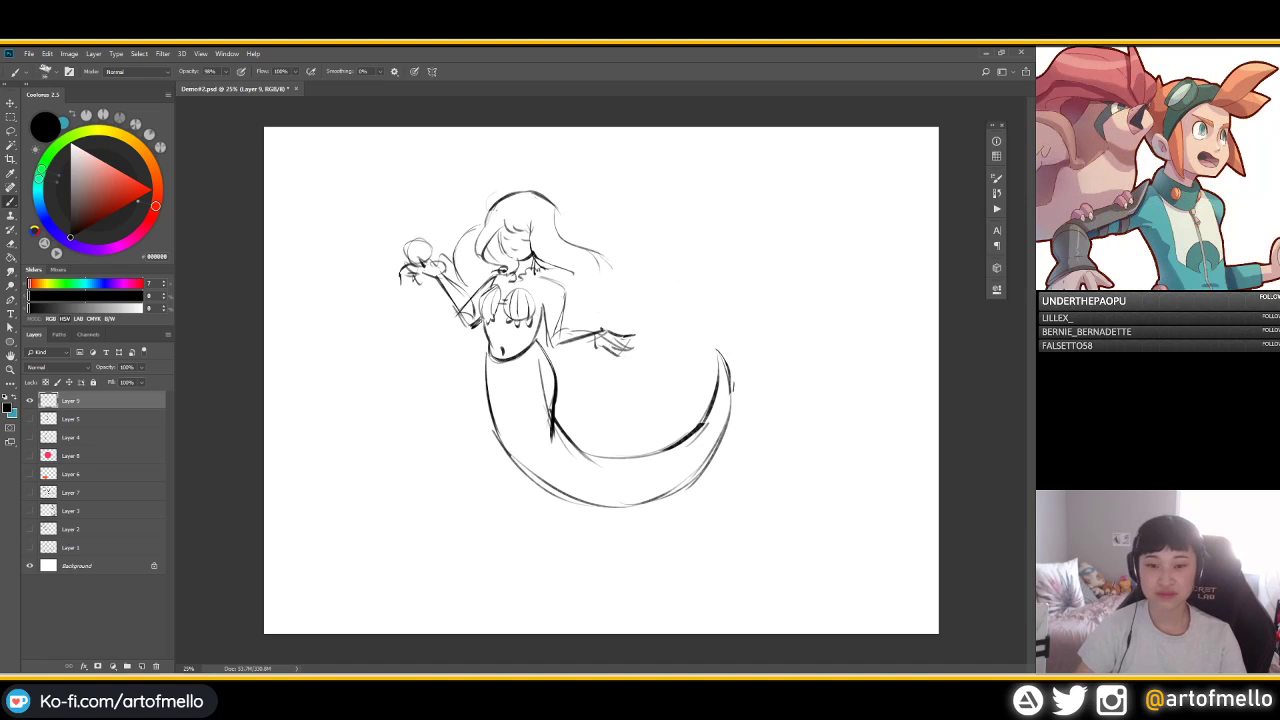
# Extend the hair into a long wave behind the mermaid's shoulder and erase both outstretched arms and hands
pyautogui.moveTo(594, 249); pyautogui.dragTo(621, 306)
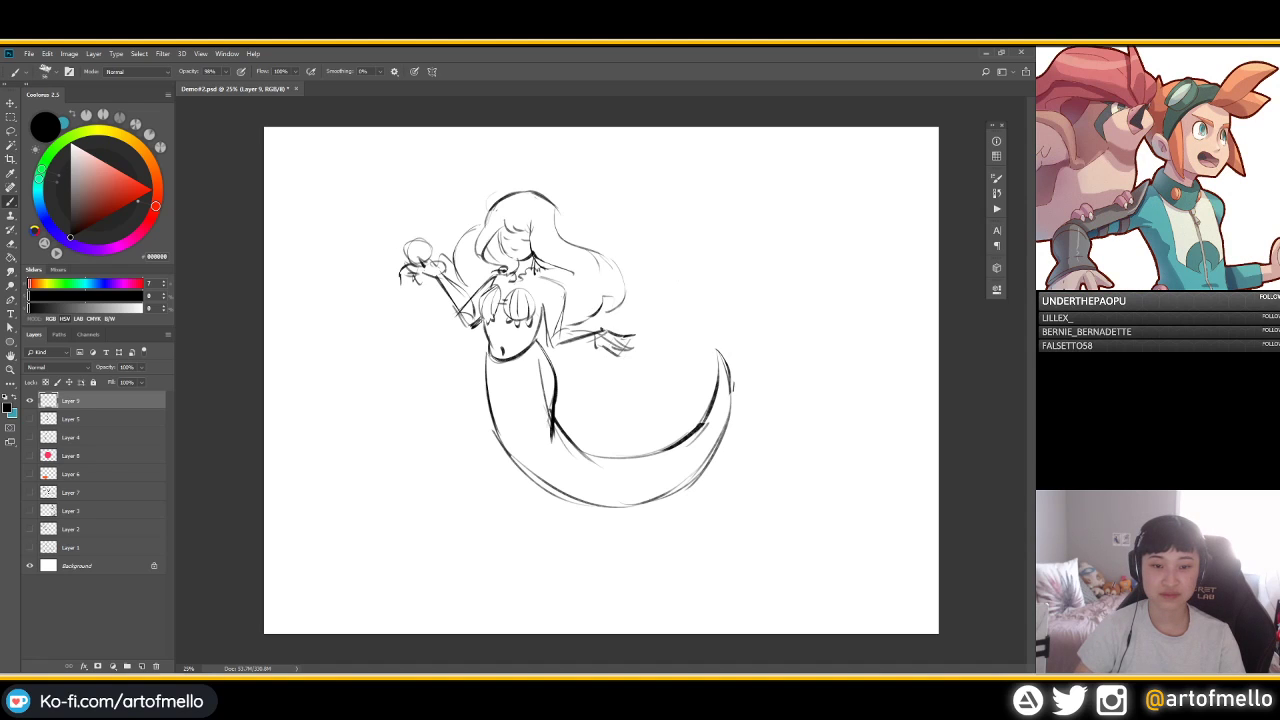
pyautogui.press('e')
pyautogui.moveTo(430, 255)
pyautogui.mouseDown()
pyautogui.moveTo(400, 283)
pyautogui.moveTo(458, 318)
pyautogui.mouseUp()
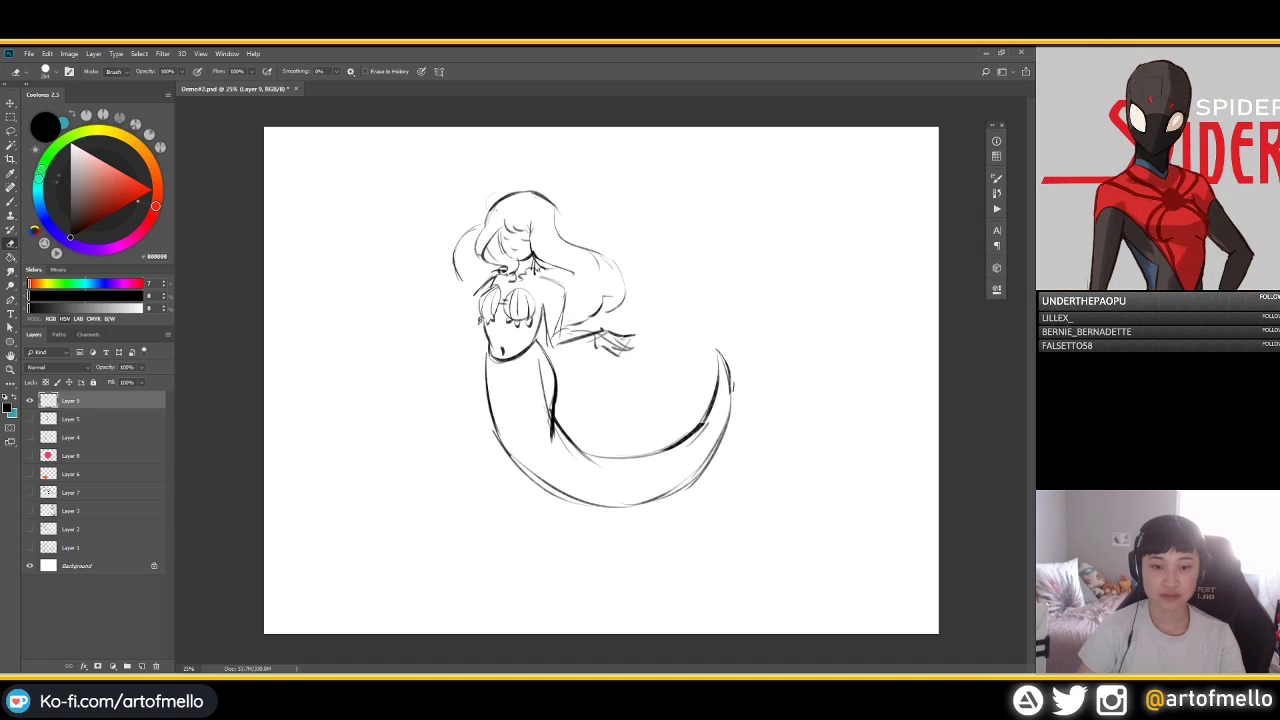
pyautogui.moveTo(556, 298)
pyautogui.mouseDown()
pyautogui.moveTo(565, 334)
pyautogui.moveTo(630, 336)
pyautogui.moveTo(616, 355)
pyautogui.mouseUp()
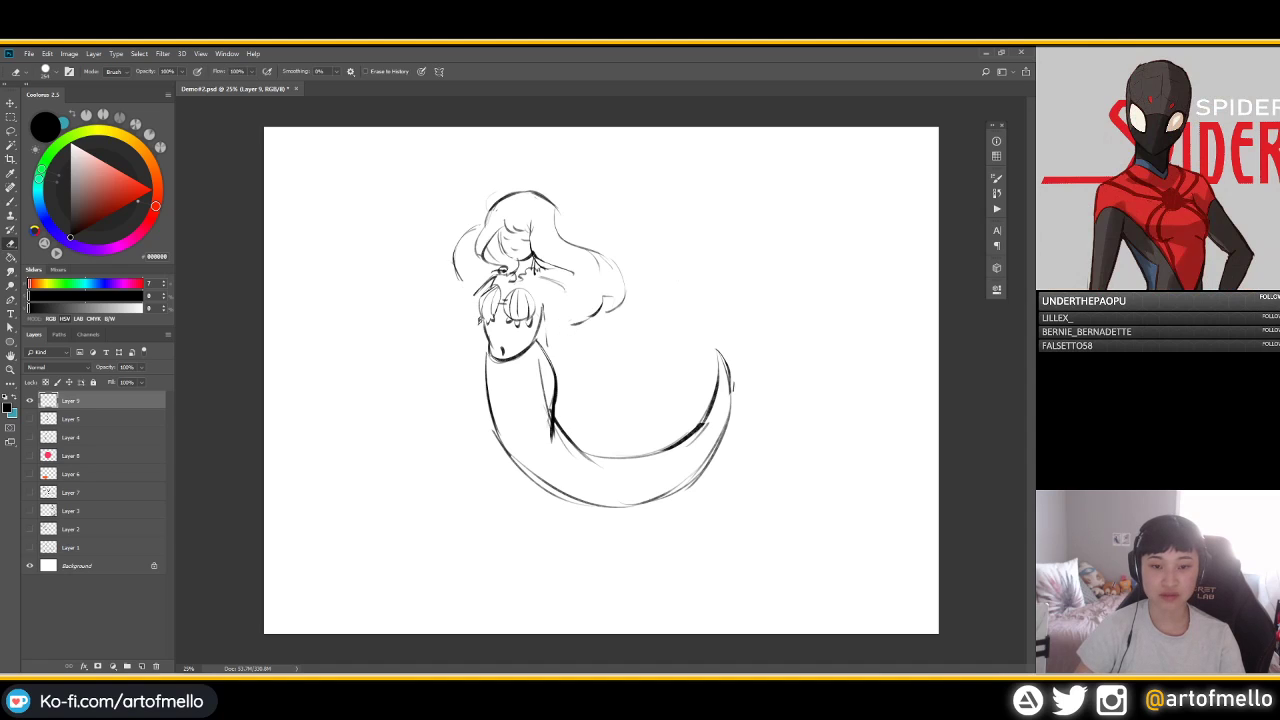
# Sketch a large curling tail fin with a rounded upper lobe and a second lobe sweeping toward the body
pyautogui.press('b')
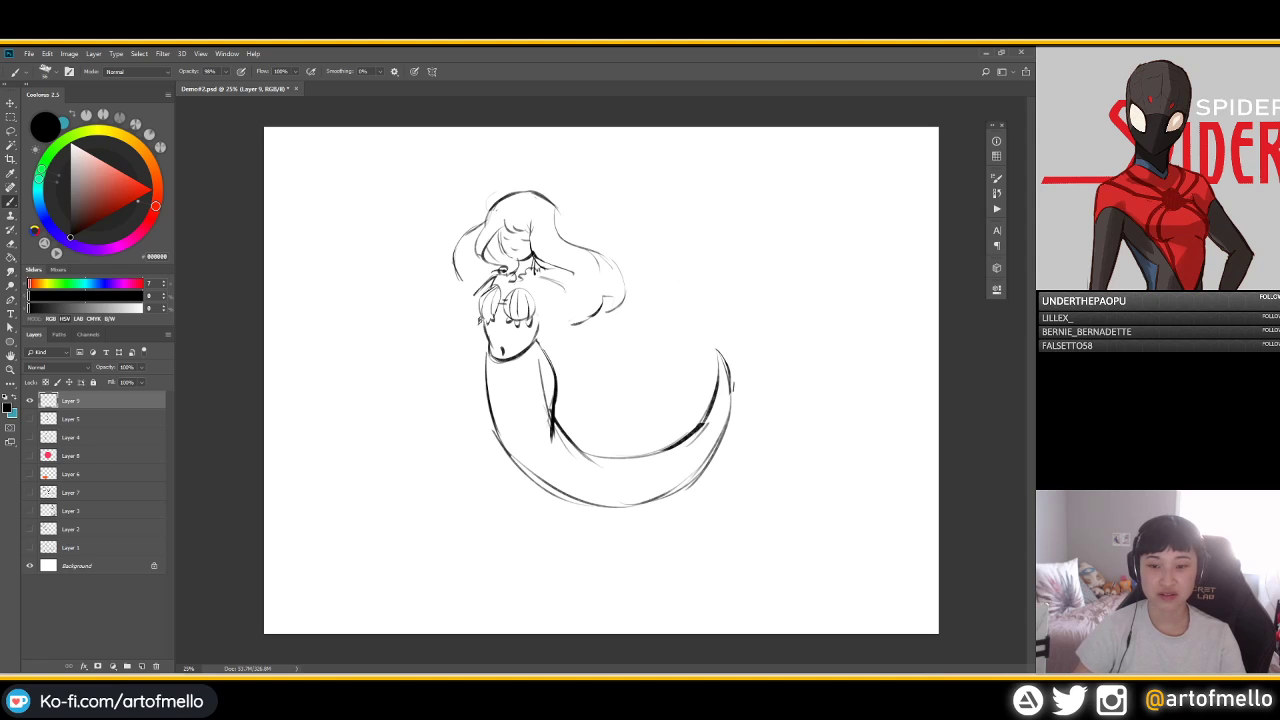
pyautogui.moveTo(732, 360)
pyautogui.mouseDown()
pyautogui.moveTo(705, 284)
pyautogui.moveTo(620, 387)
pyautogui.mouseUp()
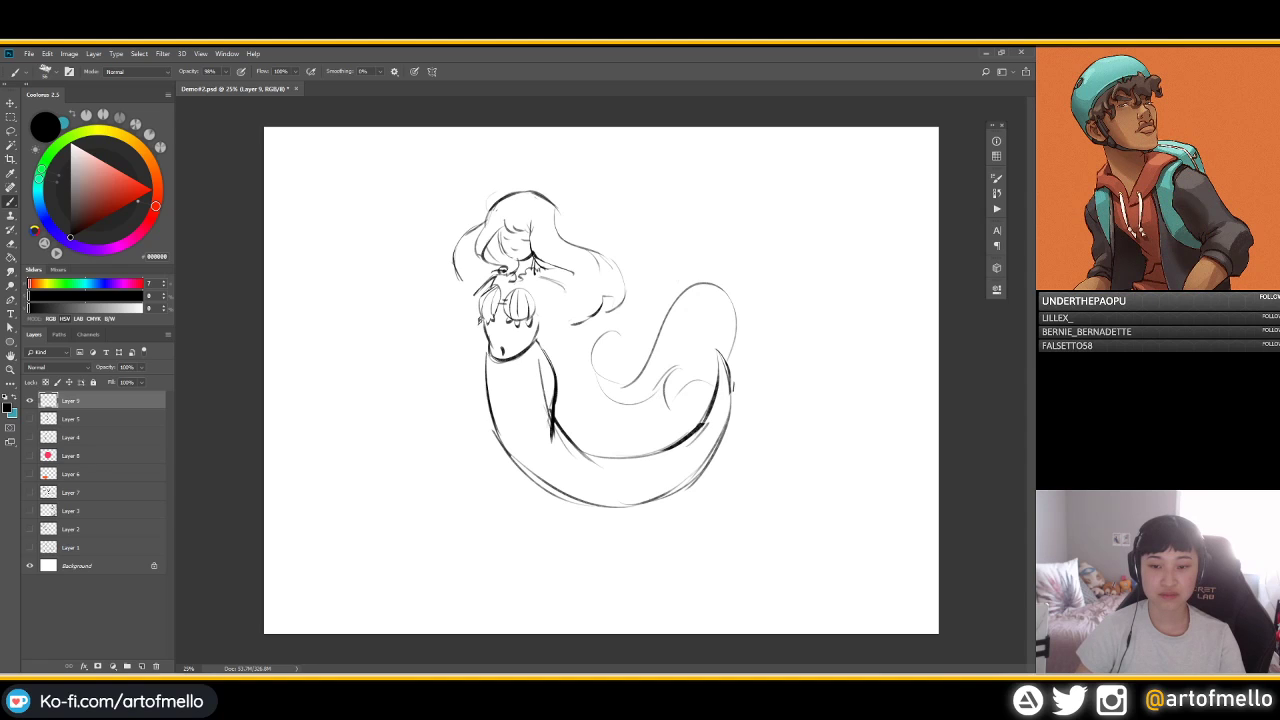
pyautogui.moveTo(706, 338); pyautogui.dragTo(718, 389)
pyautogui.moveTo(676, 302)
pyautogui.mouseDown()
pyautogui.moveTo(644, 354)
pyautogui.moveTo(606, 348)
pyautogui.mouseUp()
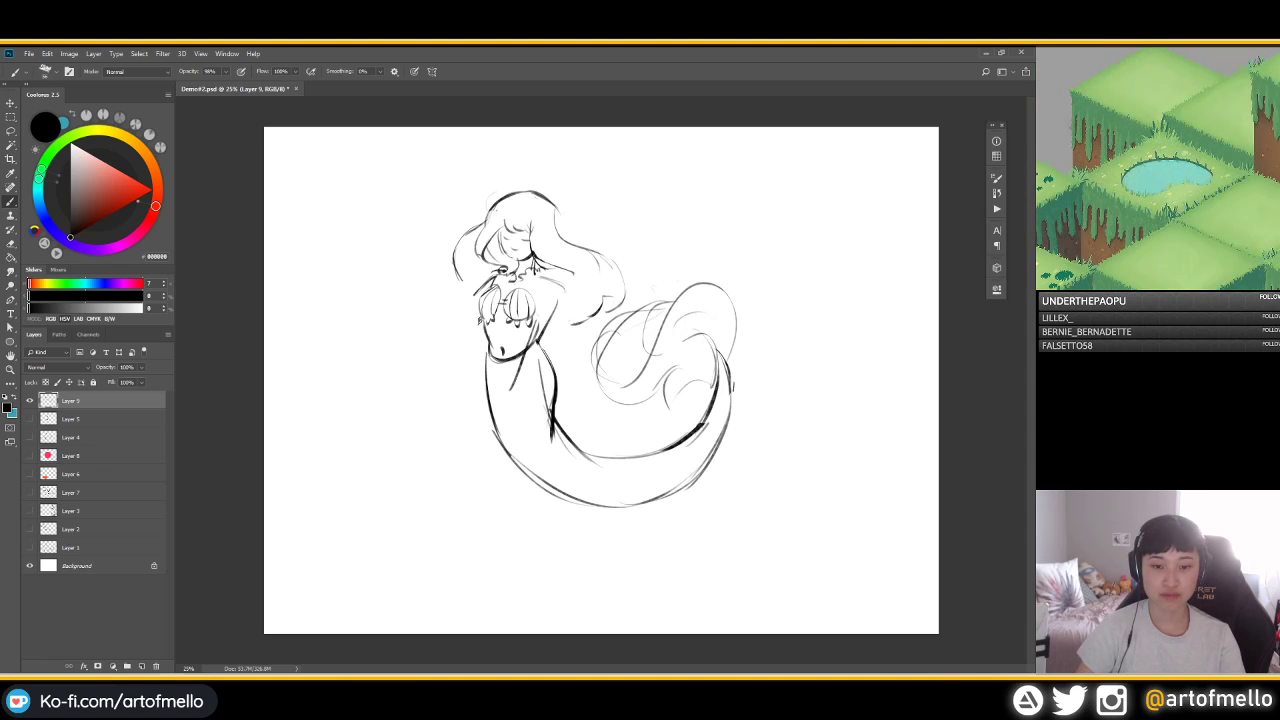
# Draw new arms reaching down to hands joined in front of the hips, and complete the hair behind the body
pyautogui.moveTo(536, 342); pyautogui.dragTo(505, 405)
pyautogui.press('e')
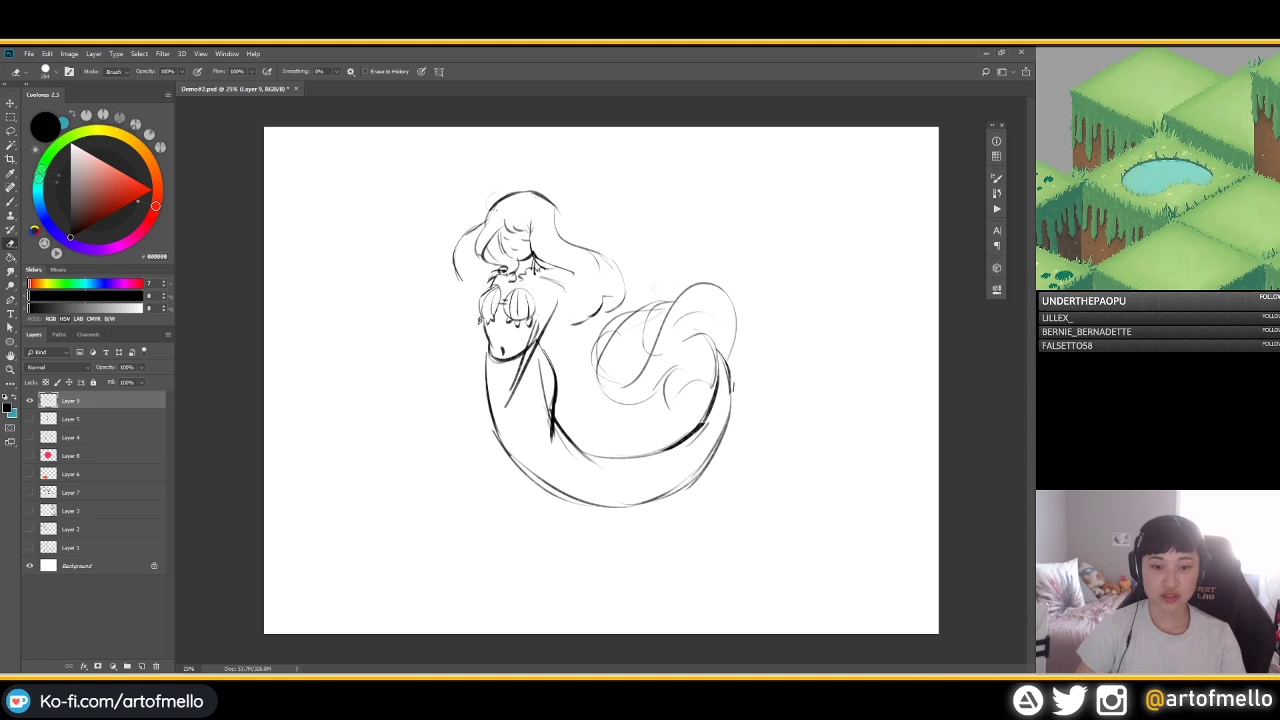
pyautogui.press('b')
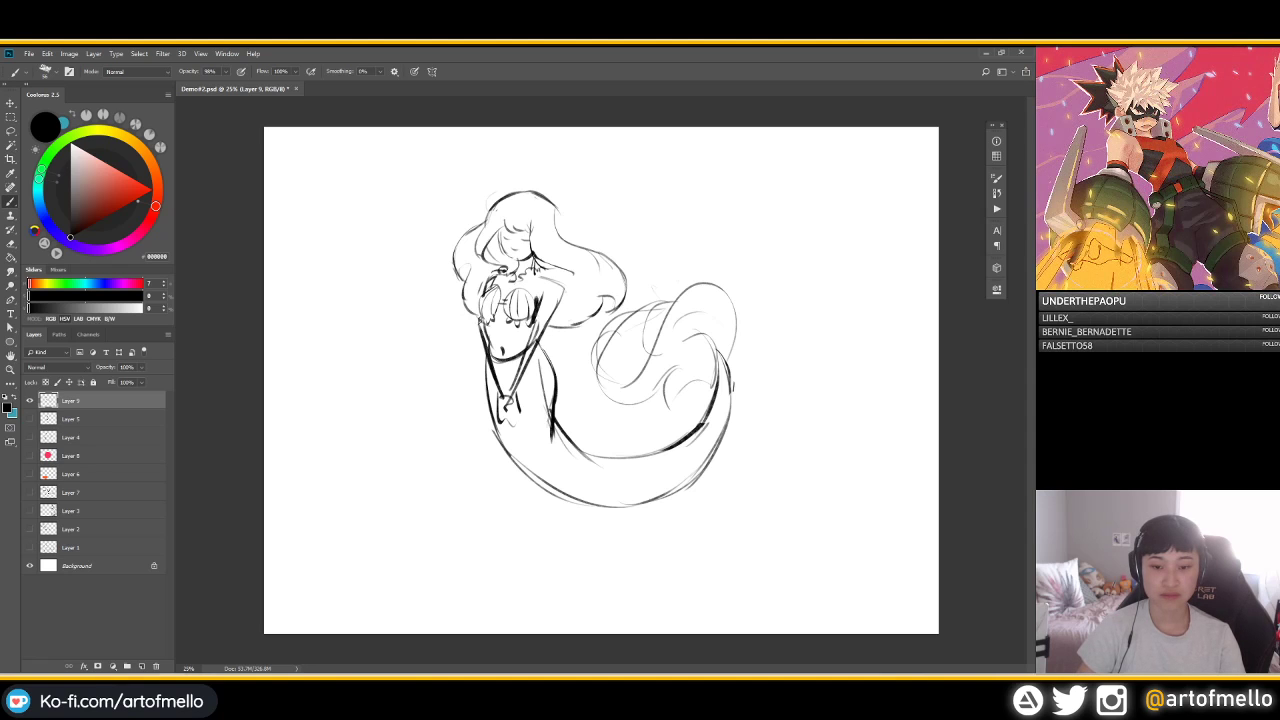
# Lasso the lower part of the tail and warp its outline outward below the hip into a rounder bend
pyautogui.moveTo(494, 428); pyautogui.dragTo(544, 475)
pyautogui.press('l')
pyautogui.moveTo(505, 428)
pyautogui.mouseDown()
pyautogui.moveTo(750, 511)
pyautogui.moveTo(463, 388)
pyautogui.mouseUp()
pyautogui.hotkey('ctrl', 't')
pyautogui.moveTo(562, 511); pyautogui.dragTo(534, 506)
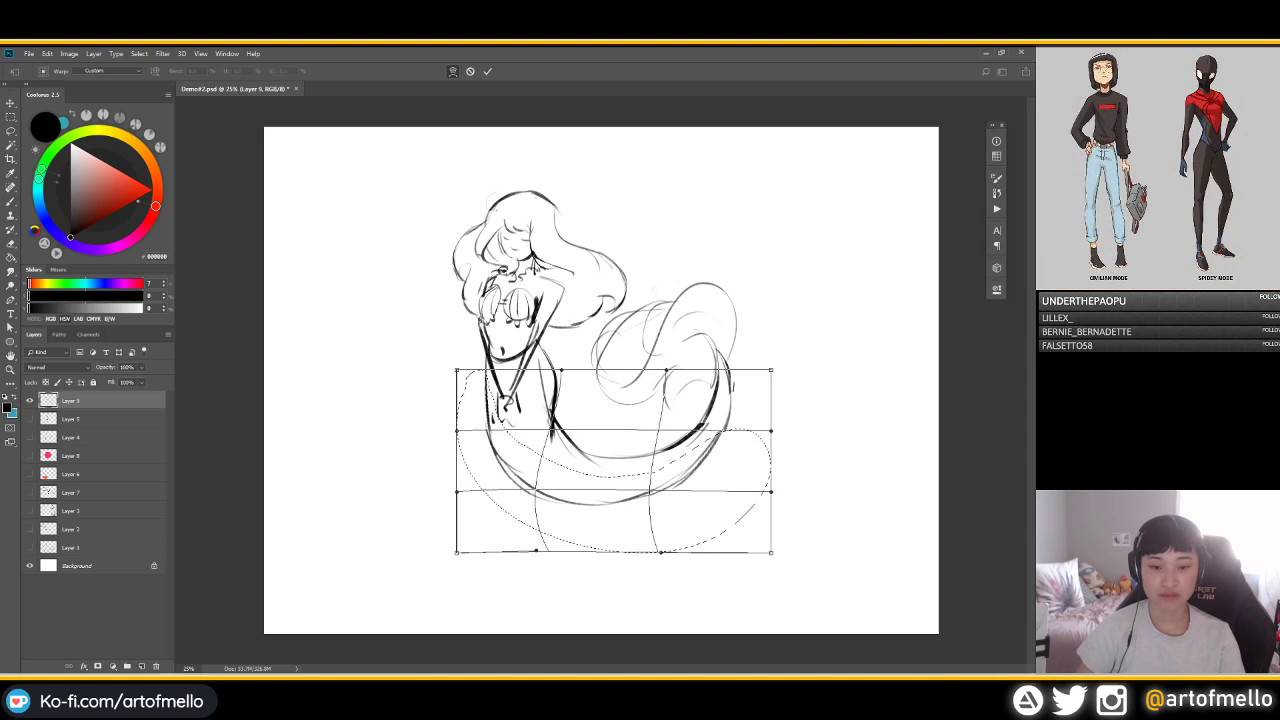
pyautogui.moveTo(491, 415); pyautogui.dragTo(481, 406)
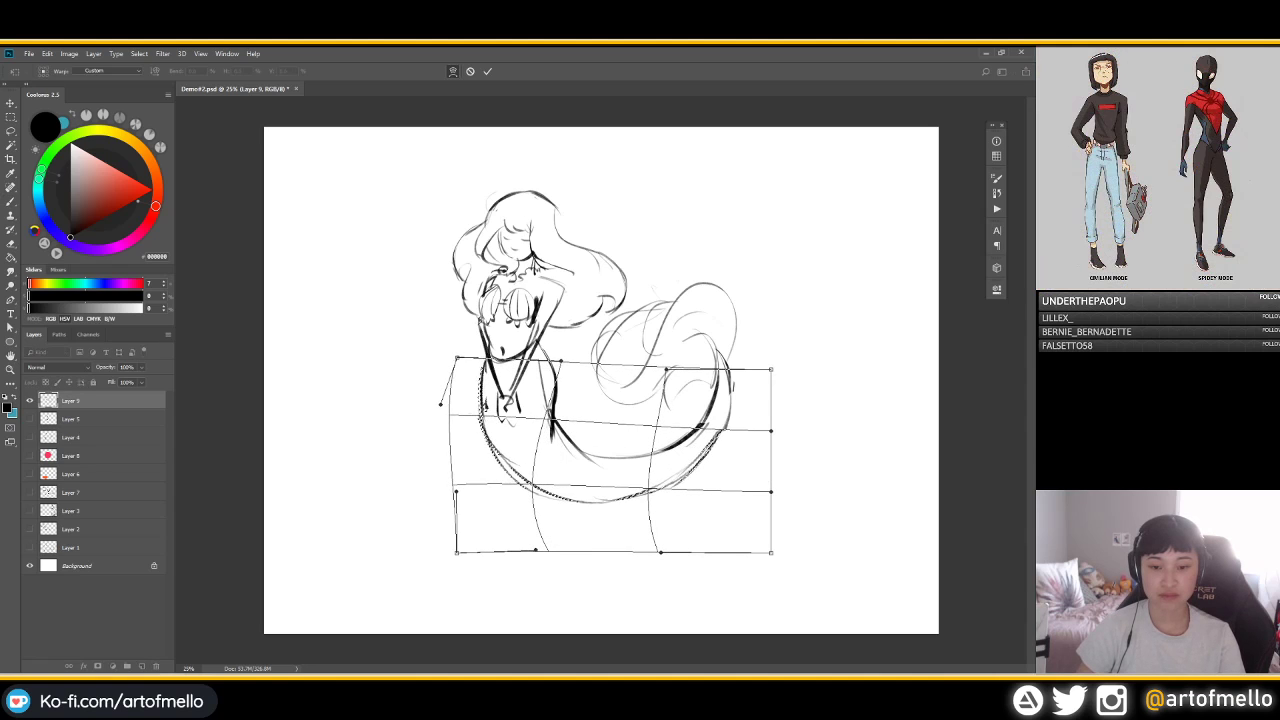
pyautogui.press('Return')
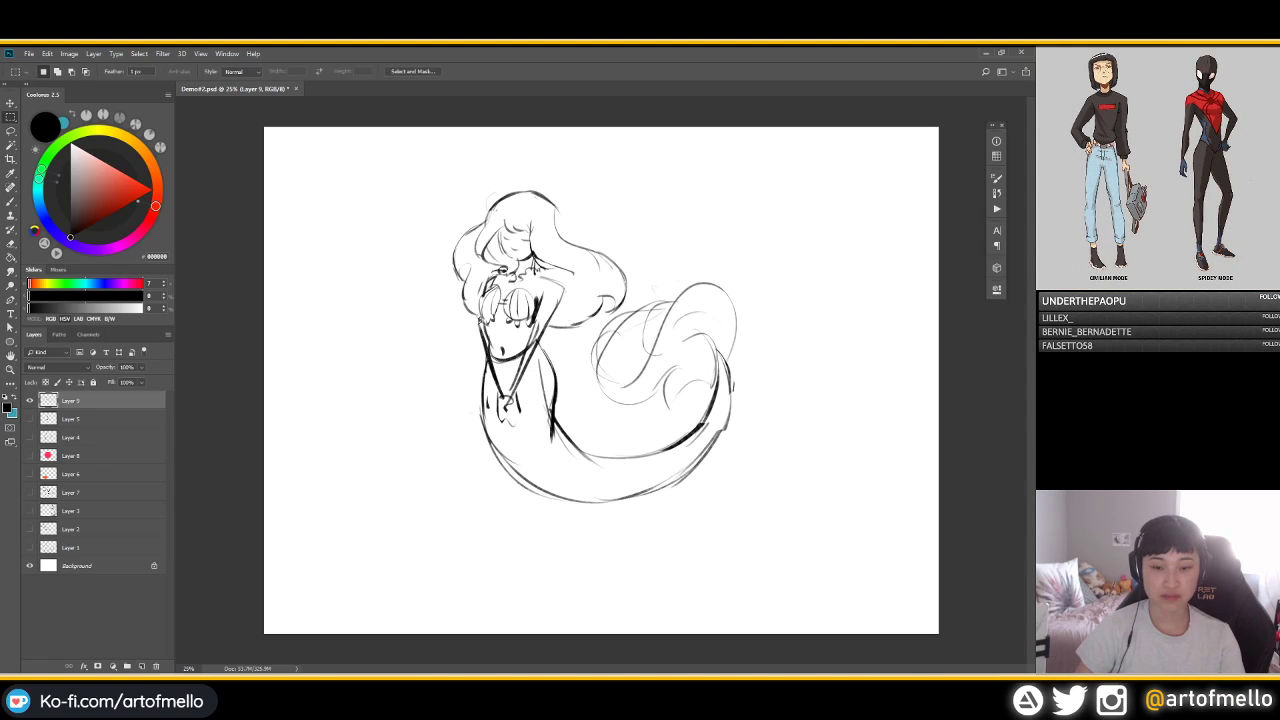
# Flip the sketch horizontally and skew it slightly with Free Transform so the upper body leans toward the fin
pyautogui.hotkey('ctrl', 'shift', 'h')
pyautogui.press('b')
pyautogui.hotkey('ctrl', 't')
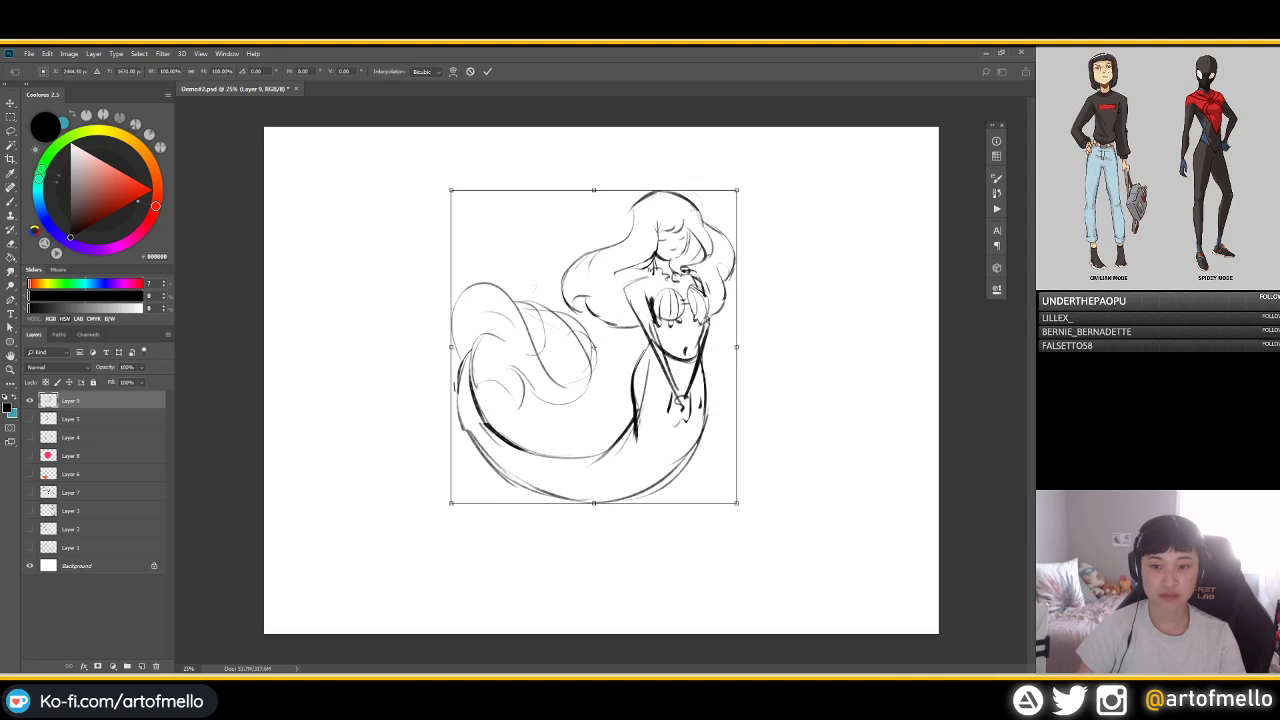
pyautogui.moveTo(594, 190); pyautogui.dragTo(585, 190)
pyautogui.moveTo(594, 503); pyautogui.dragTo(597, 503)
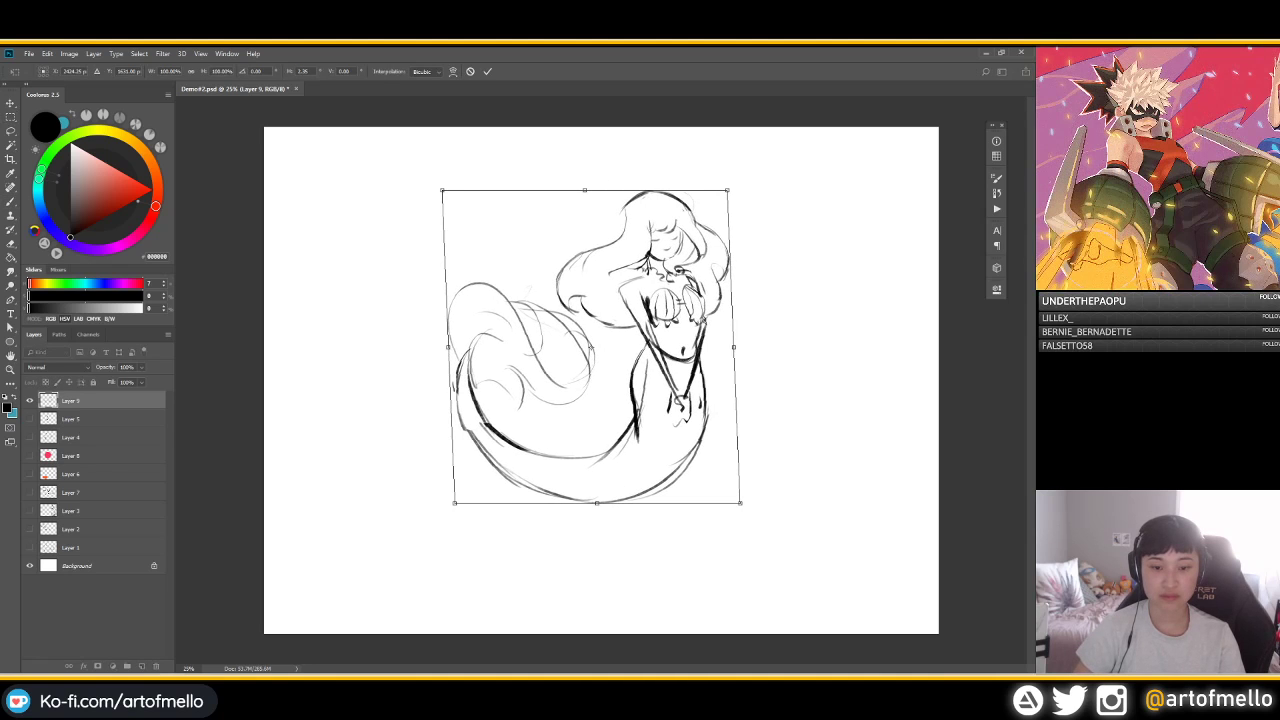
pyautogui.moveTo(448, 347); pyautogui.dragTo(447, 347)
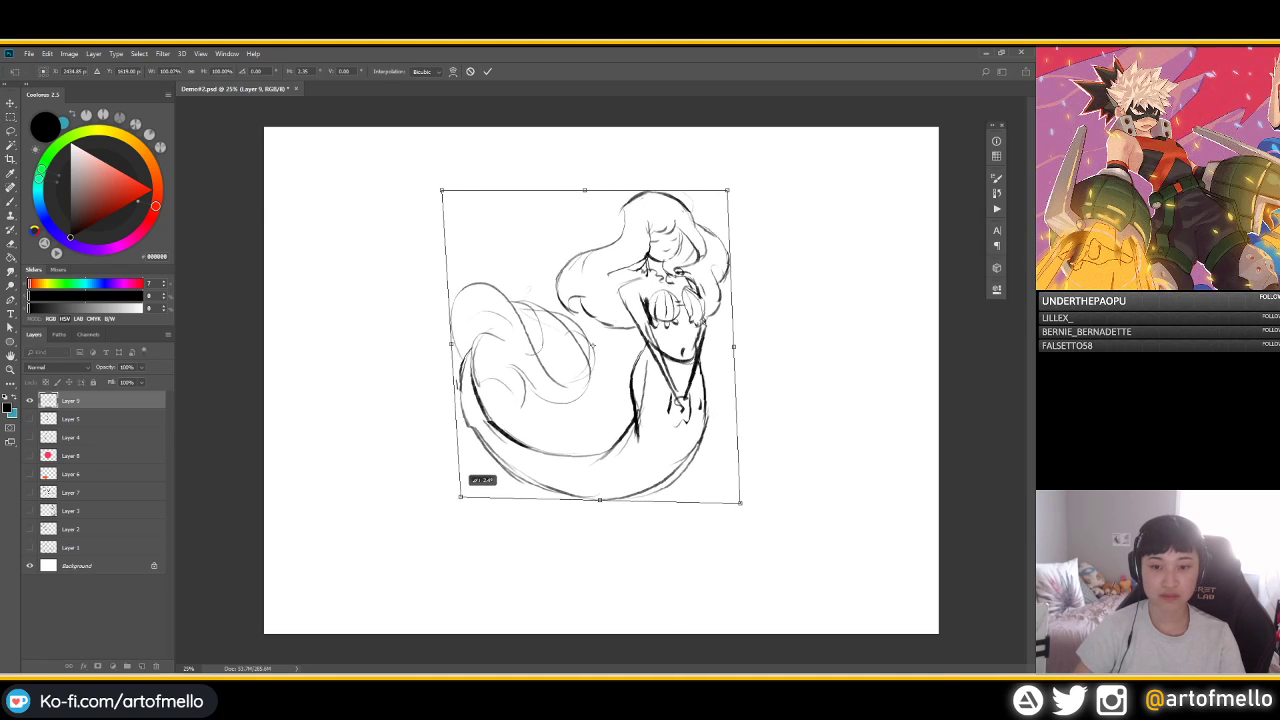
pyautogui.press('Return')
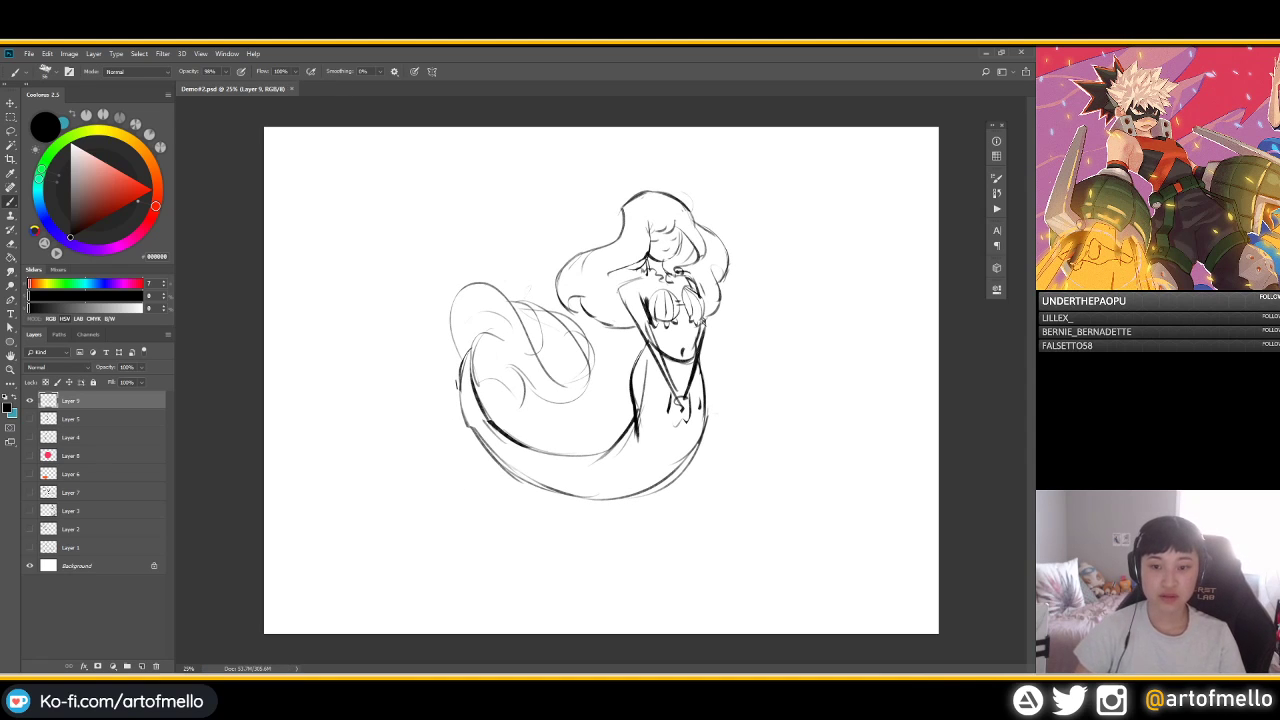
# Clean up the curled fin and redraw its inner lobe, lower edge and rounded outer lobe with darker lines
pyautogui.press('e')
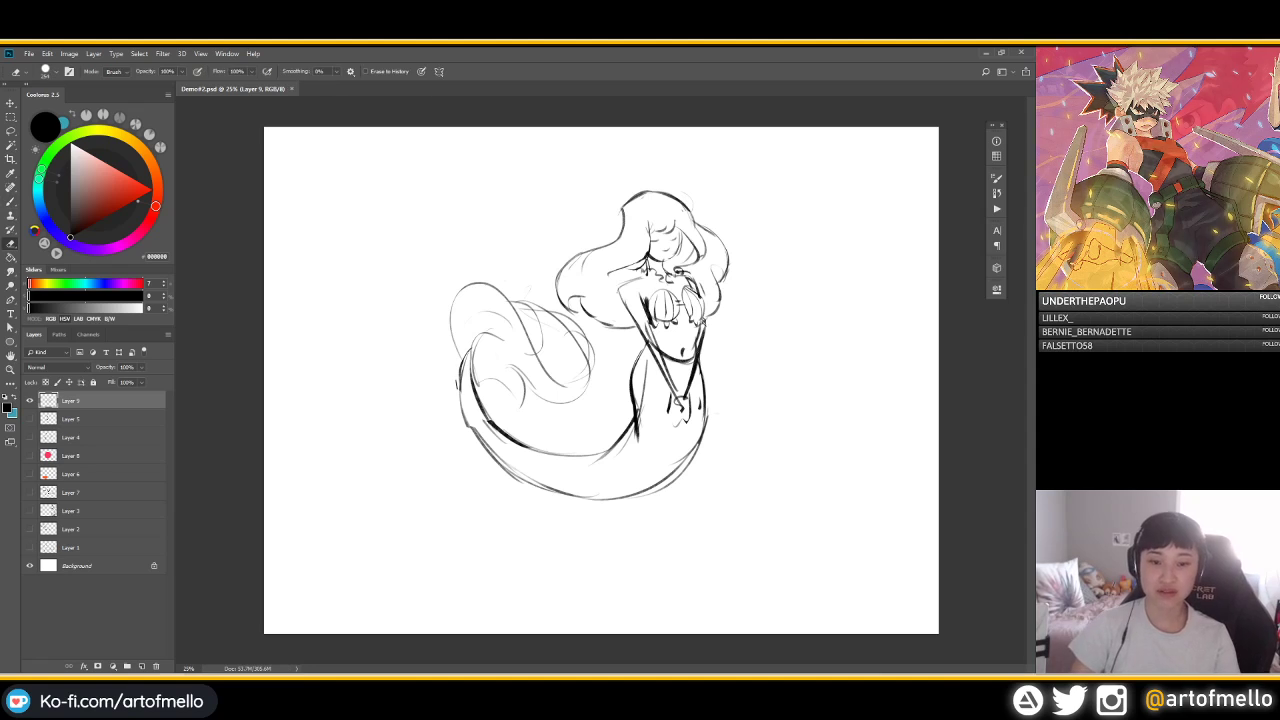
pyautogui.press('b')
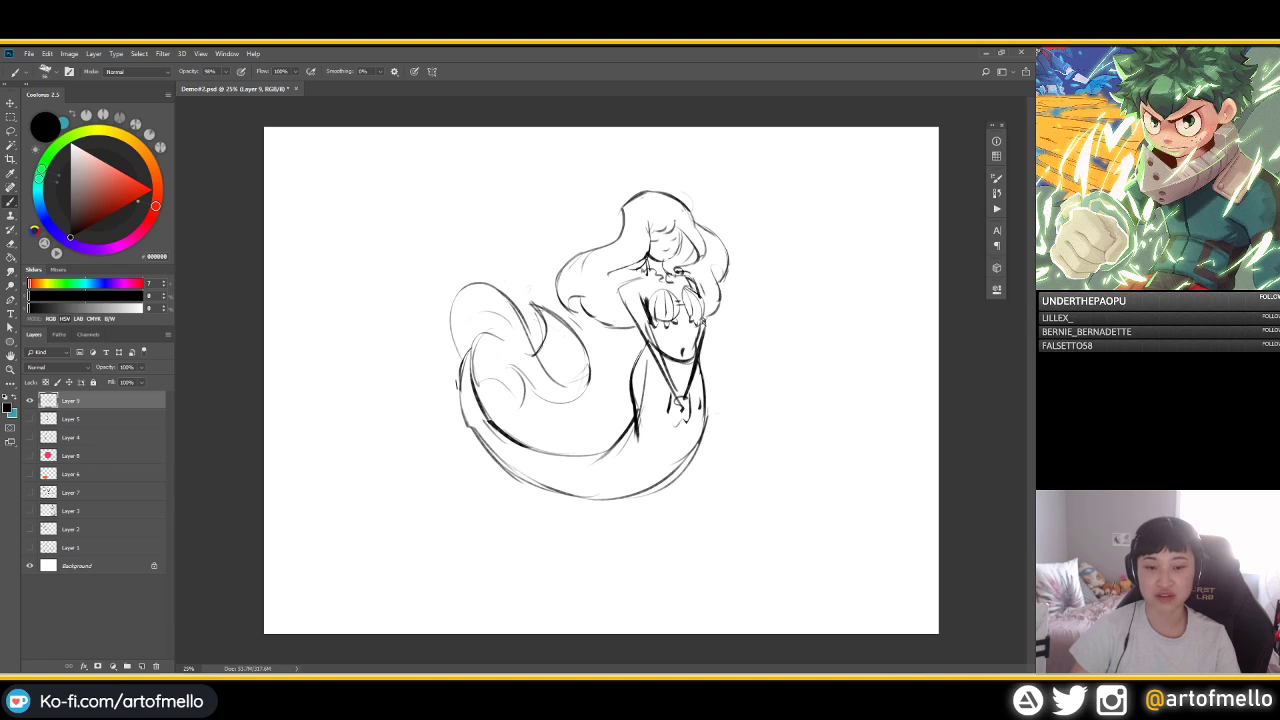
pyautogui.moveTo(473, 377)
pyautogui.mouseDown()
pyautogui.moveTo(523, 405)
pyautogui.moveTo(590, 370)
pyautogui.mouseUp()
pyautogui.hotkey('ctrl', 'z')
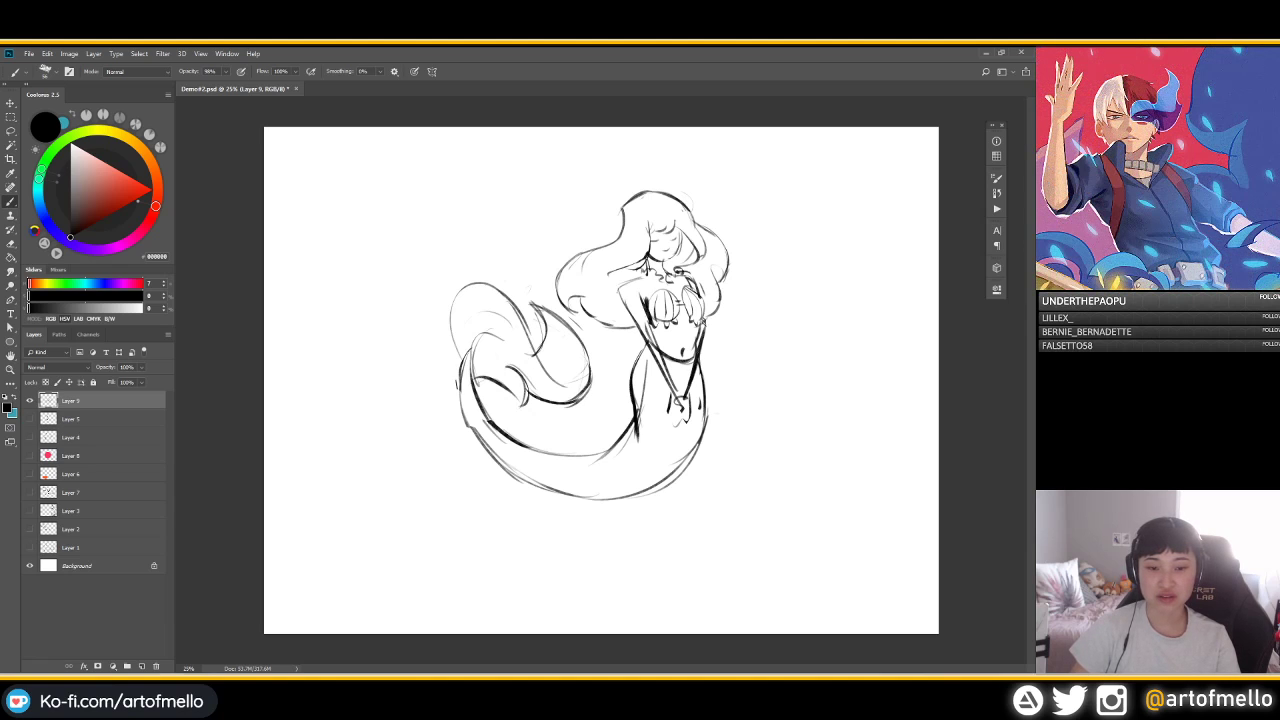
pyautogui.press('e')
pyautogui.press('b')
pyautogui.moveTo(452, 302); pyautogui.dragTo(464, 358)
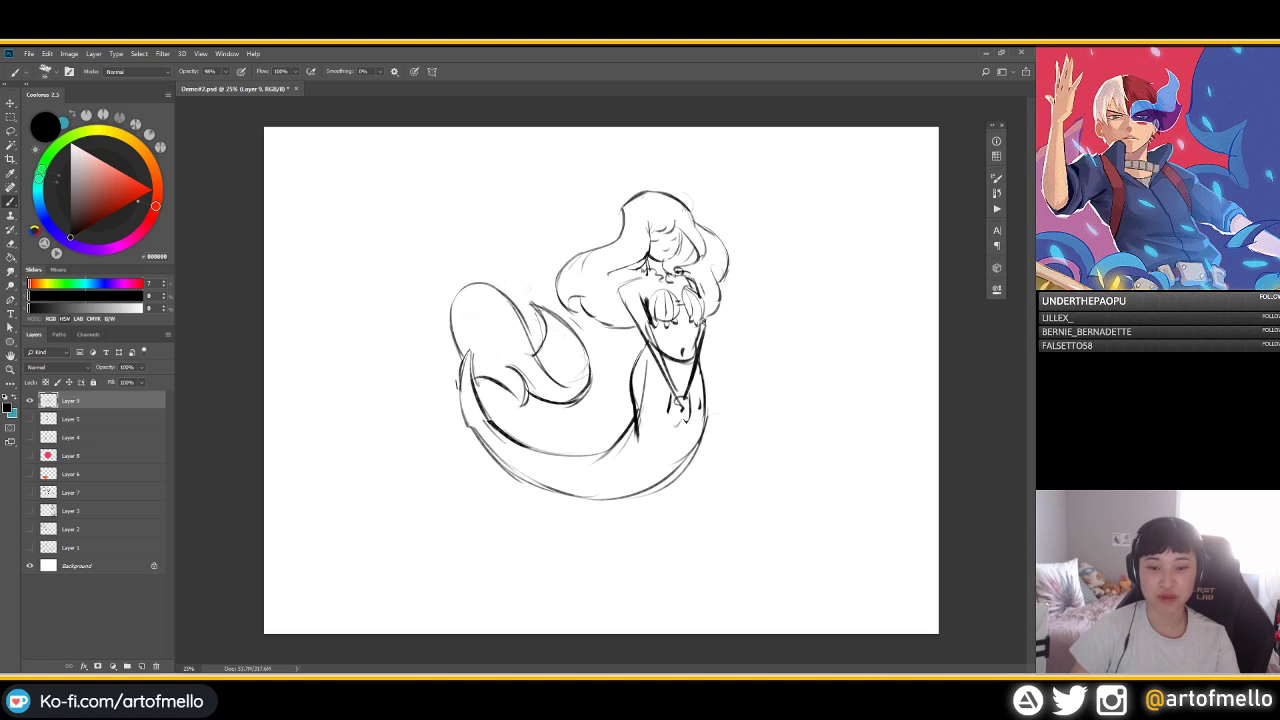
# Erase the line overlap at the inner hip and touch up the tail's outer edge beside the hands
pyautogui.press('e')
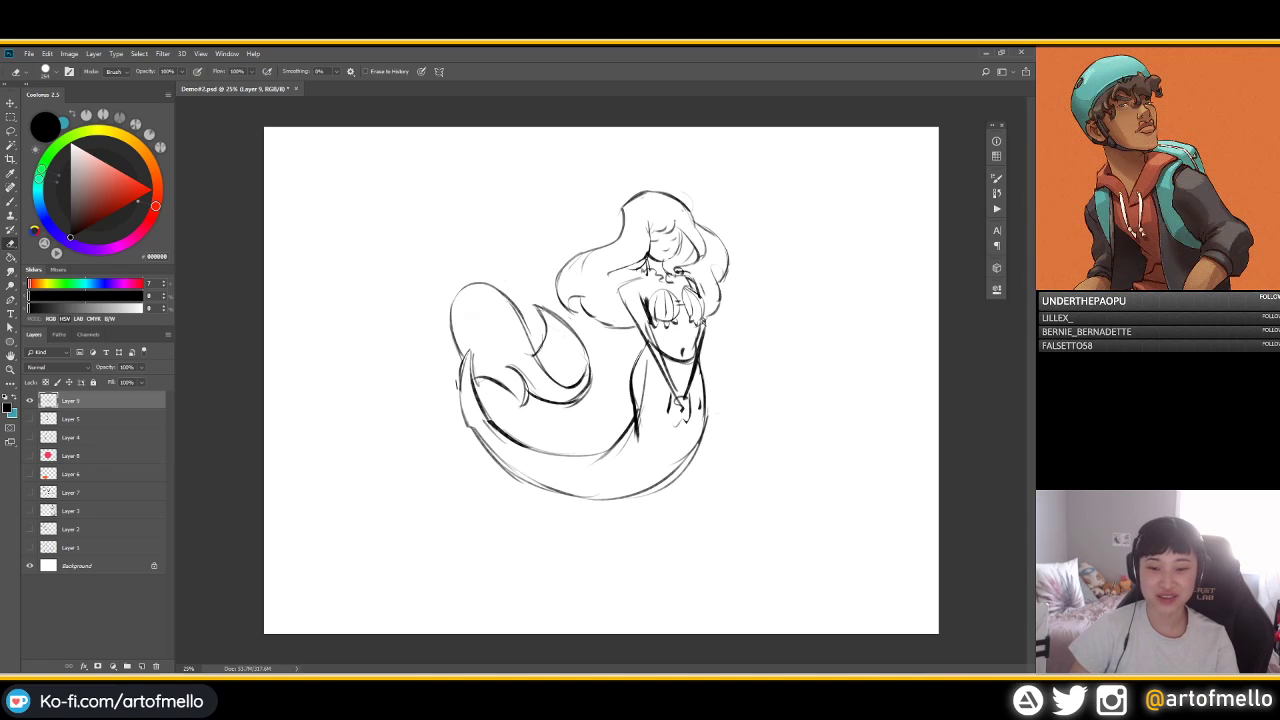
pyautogui.press('b')
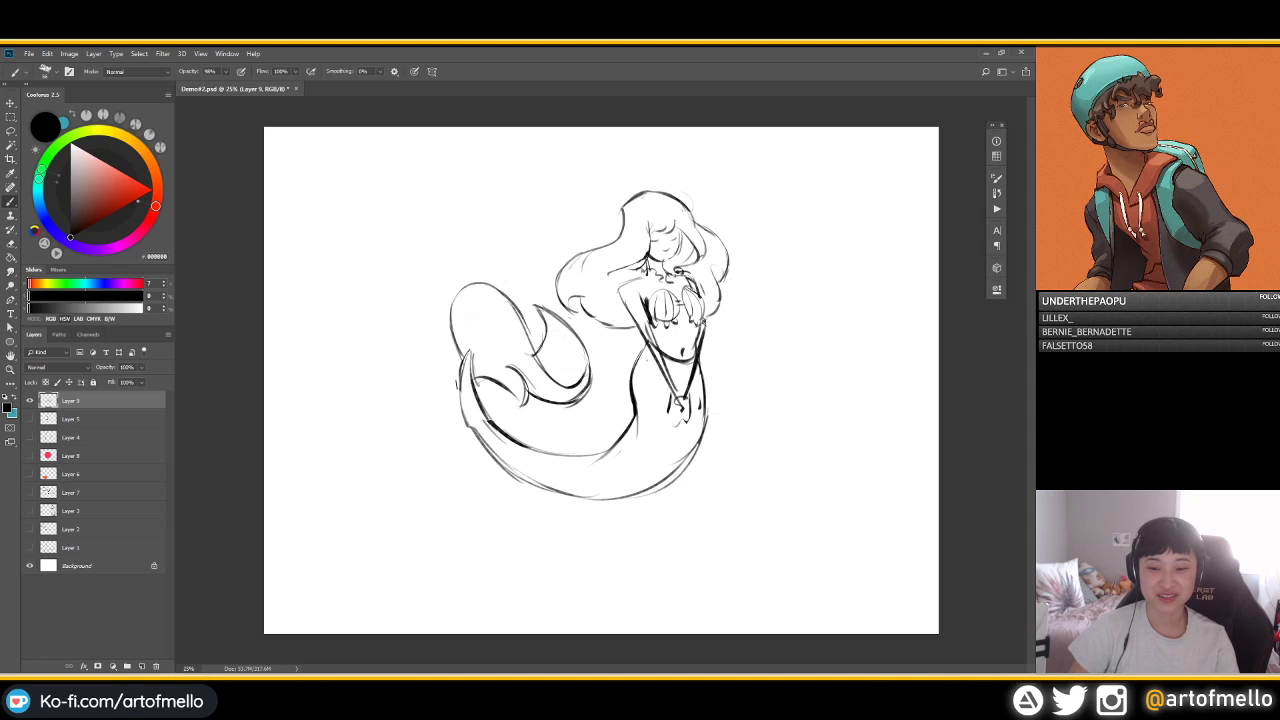
pyautogui.press('e')
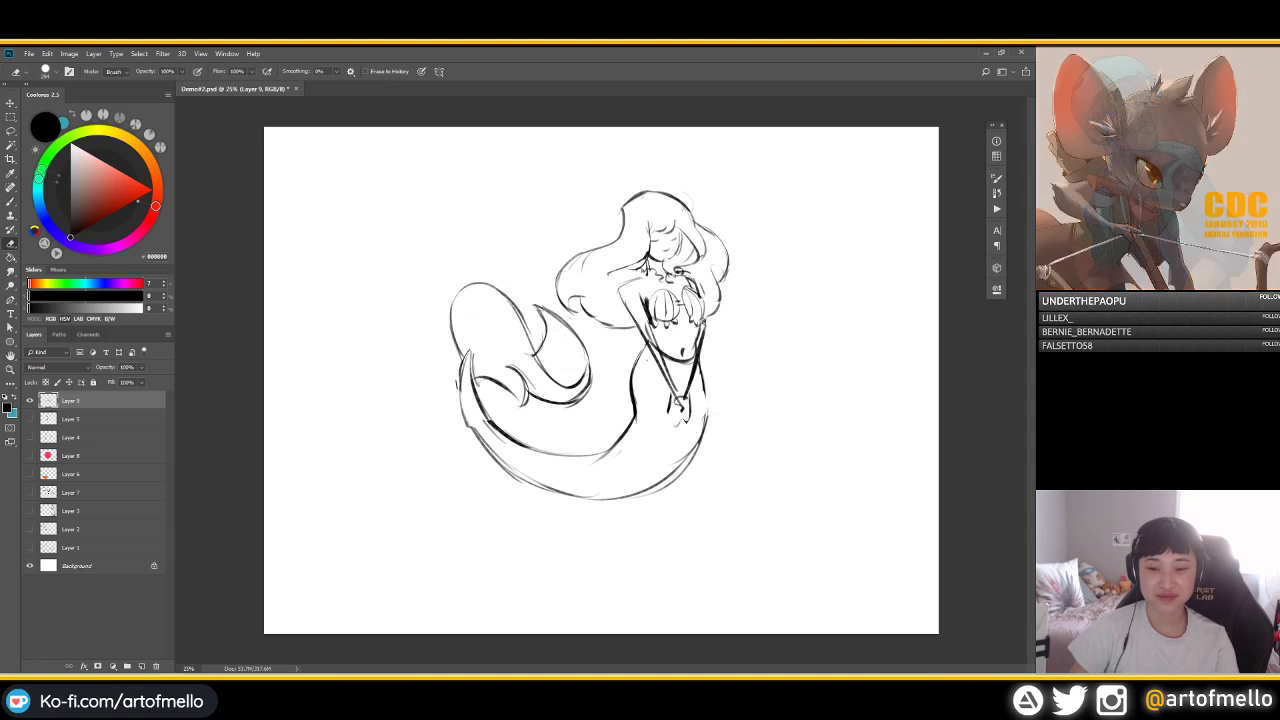
pyautogui.press('b')
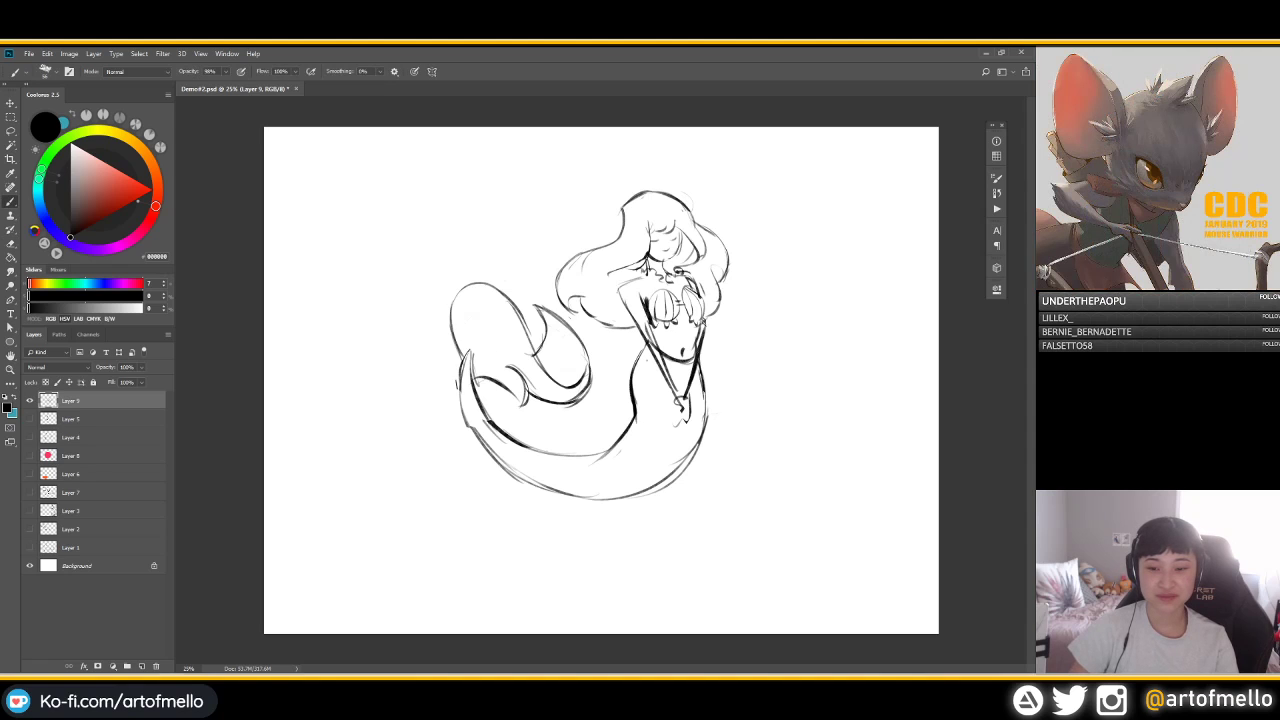
pyautogui.moveTo(706, 362); pyautogui.dragTo(697, 455)
# Move the mermaid sketch and scale it up with Free Transform so it fills more of the canvas
pyautogui.press('v')
pyautogui.moveTo(682, 366)
pyautogui.mouseDown()
pyautogui.moveTo(659, 412)
pyautogui.moveTo(675, 408)
pyautogui.mouseUp()
pyautogui.hotkey('ctrl', 't')
pyautogui.moveTo(724, 232); pyautogui.dragTo(761, 191)
pyautogui.press('Return')
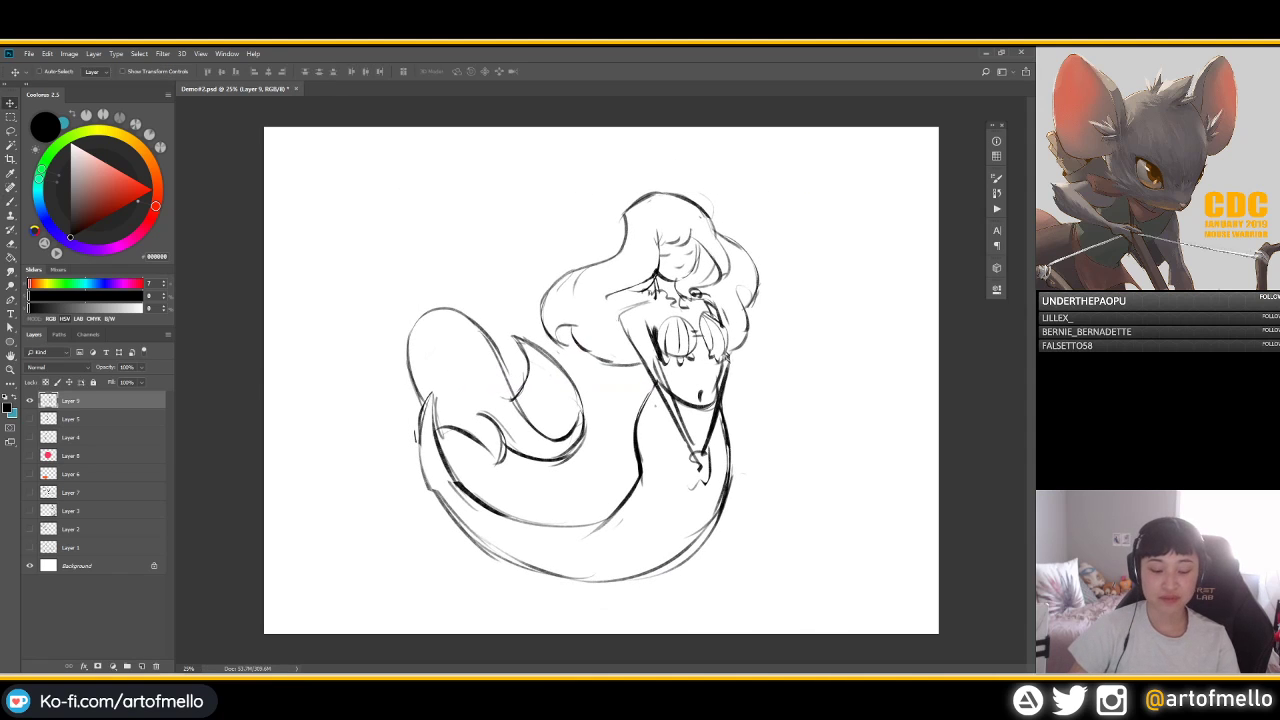
# Flip the enlarged sketch horizontally back and forth to check it, ending with the fin to the right of the body
pyautogui.hotkey('ctrl', 'shift', 'h')
pyautogui.hotkey('ctrl', 'z')
pyautogui.press('h')
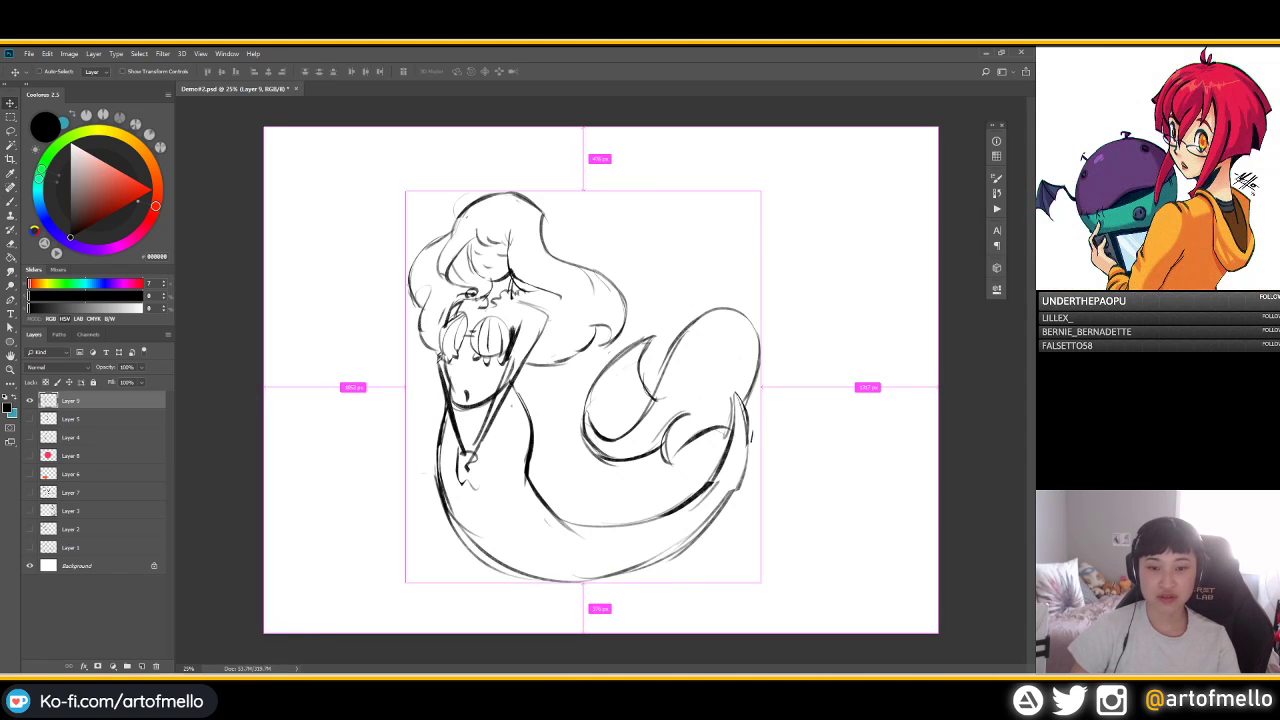
pyautogui.press('h')
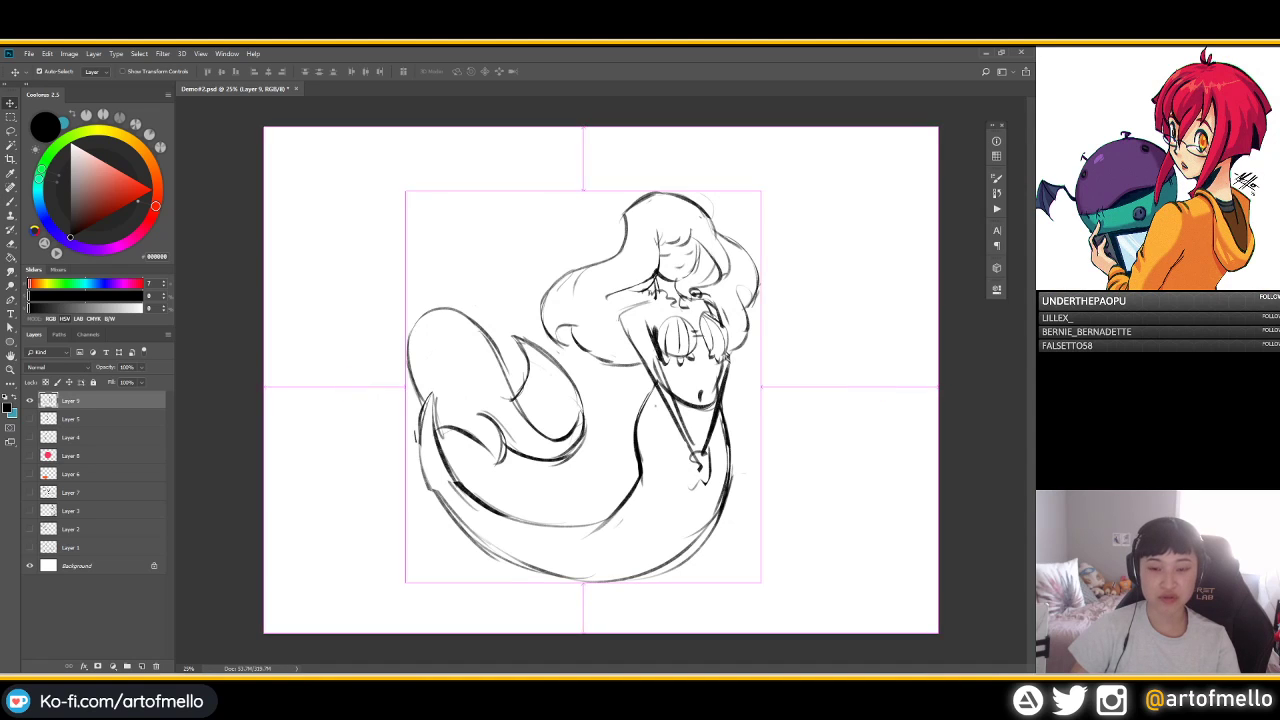
pyautogui.press('h')
pyautogui.press('w')
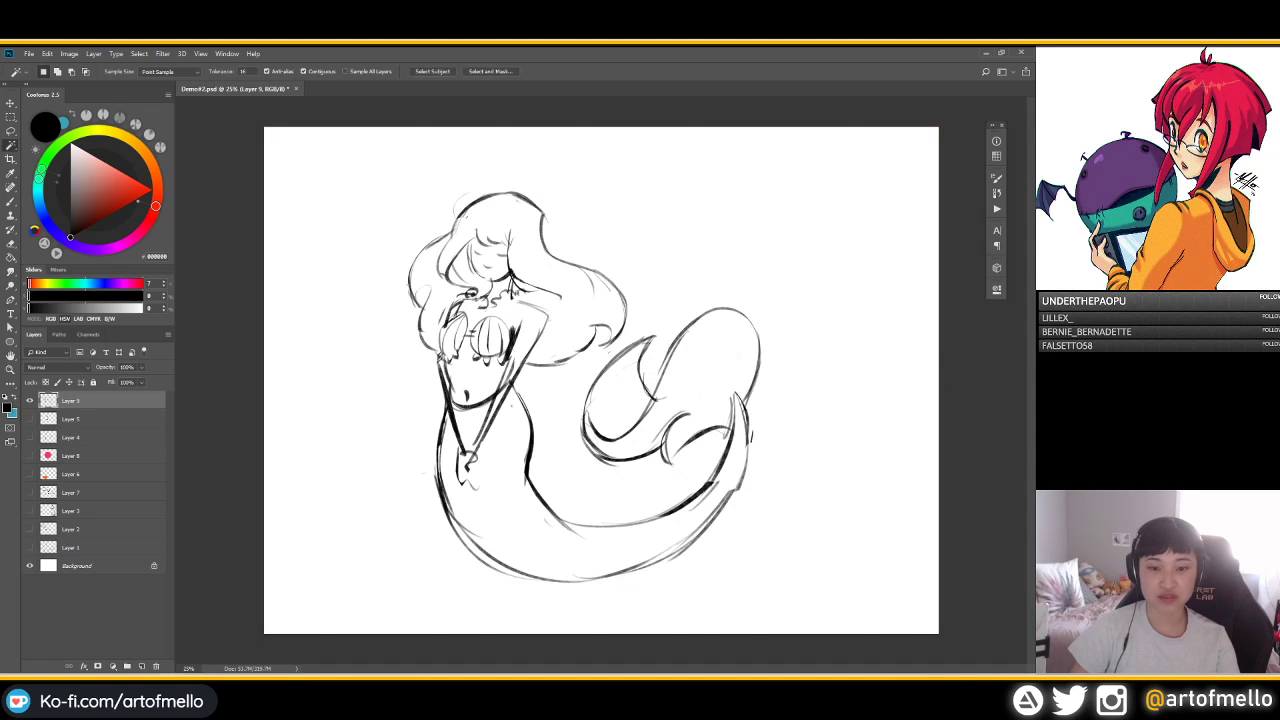
pyautogui.click(700, 250)
pyautogui.hotkey('alt', 's')
pyautogui.press('m')
pyautogui.press('e')
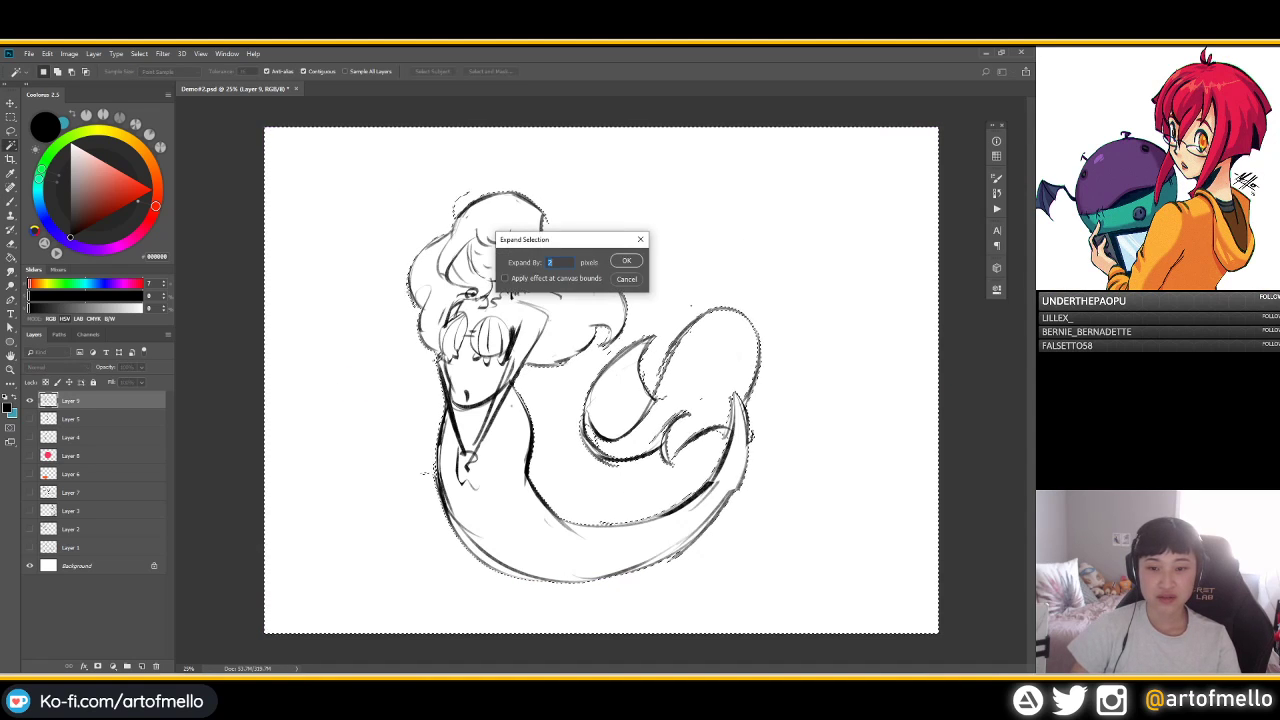
pyautogui.press('Return')
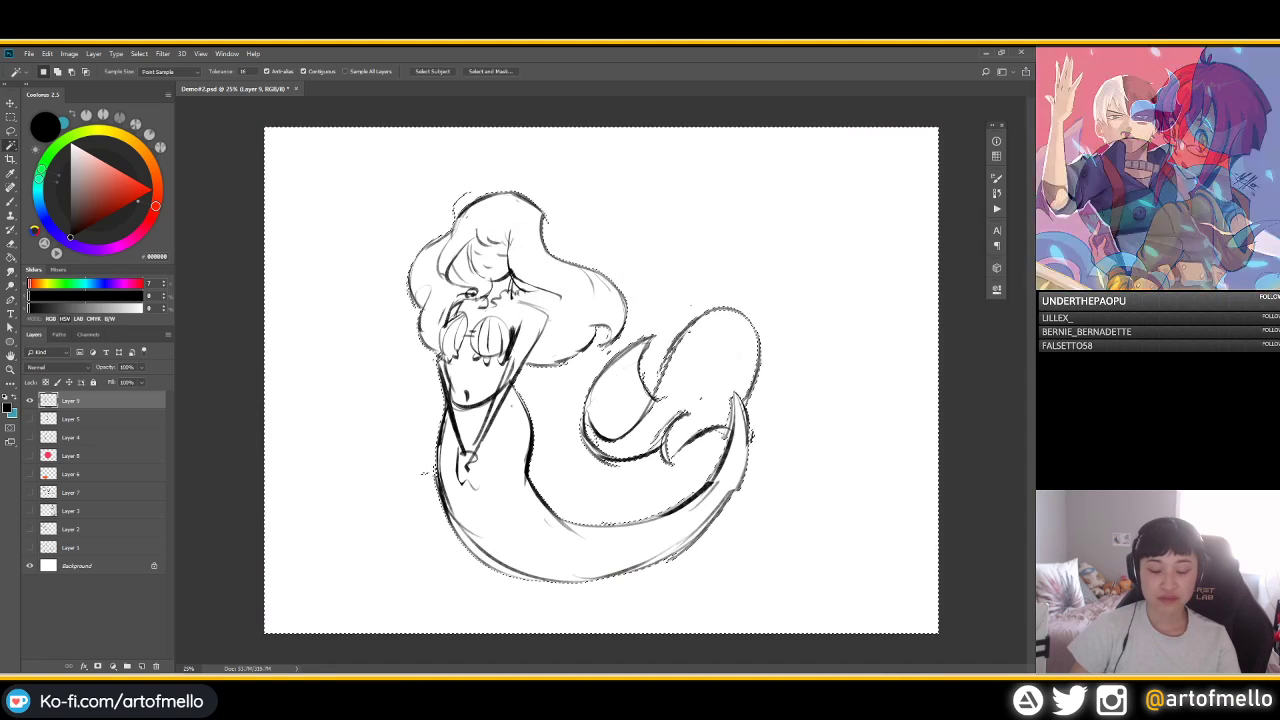
pyautogui.press('l')
pyautogui.hotkey('ctrl', 'd')
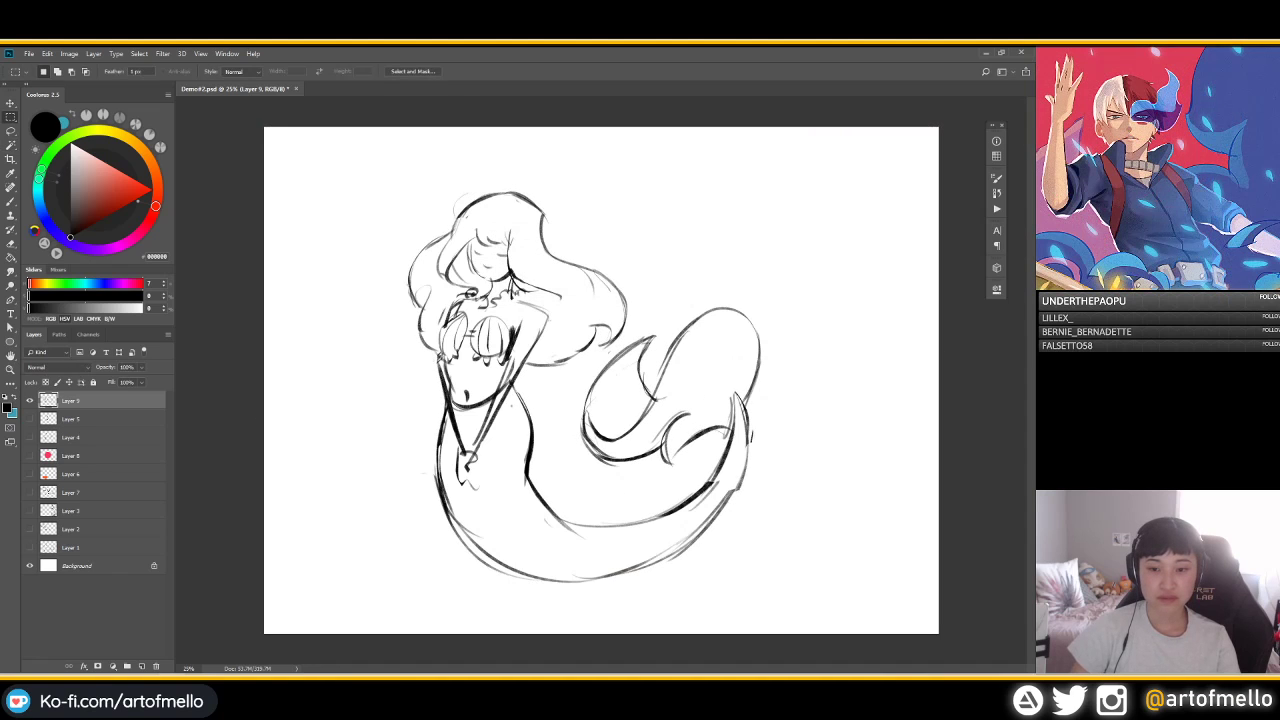
# Reinforce the fin's outline, then select the mermaid's silhouette by expanding the selected empty area by 2 pixels and inverting the selection
pyautogui.press('b')
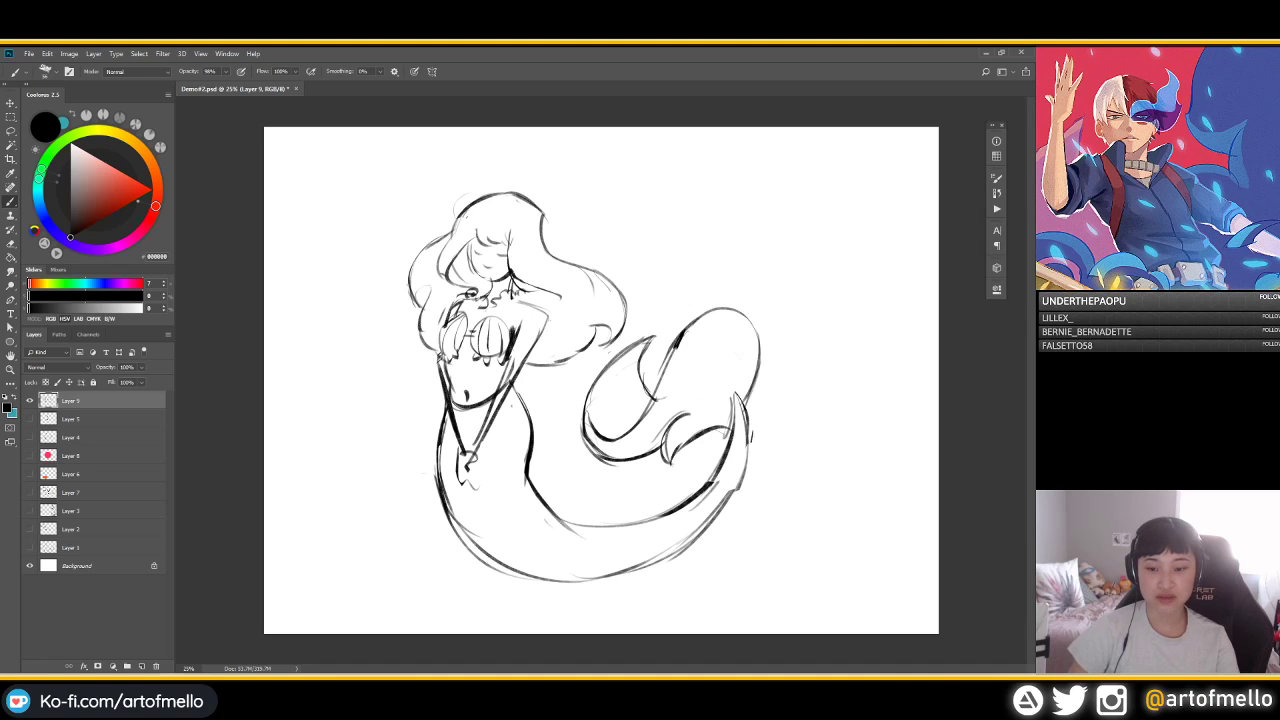
pyautogui.press('w')
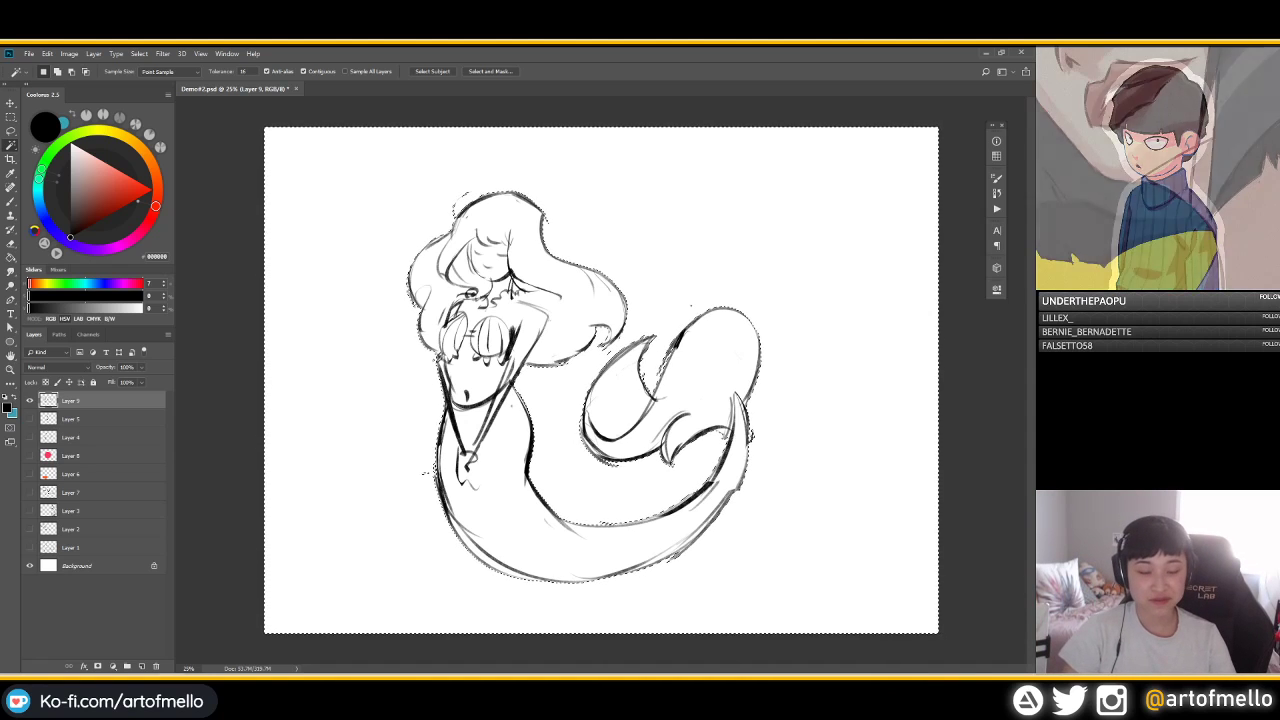
pyautogui.hotkey('alt', 's')
pyautogui.press('m')
pyautogui.press('e')
pyautogui.press('Return')
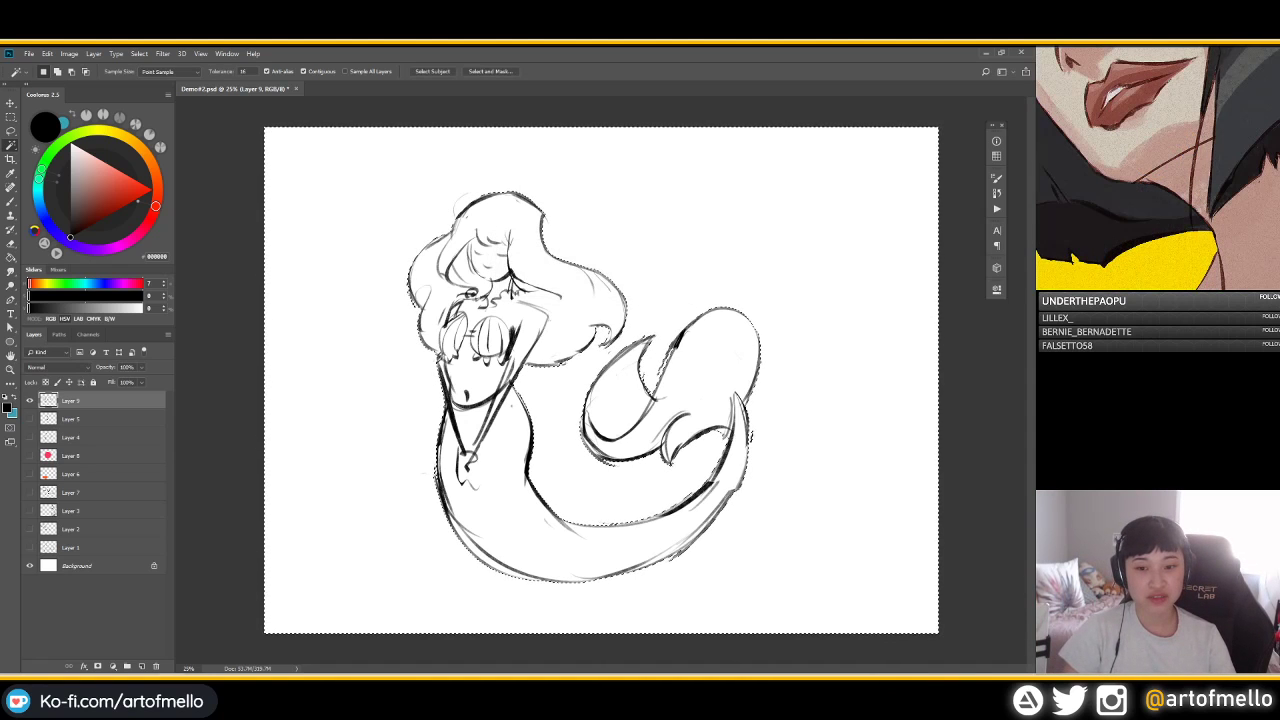
pyautogui.press('m')
pyautogui.rightClick(571, 275)
pyautogui.click(602, 289)
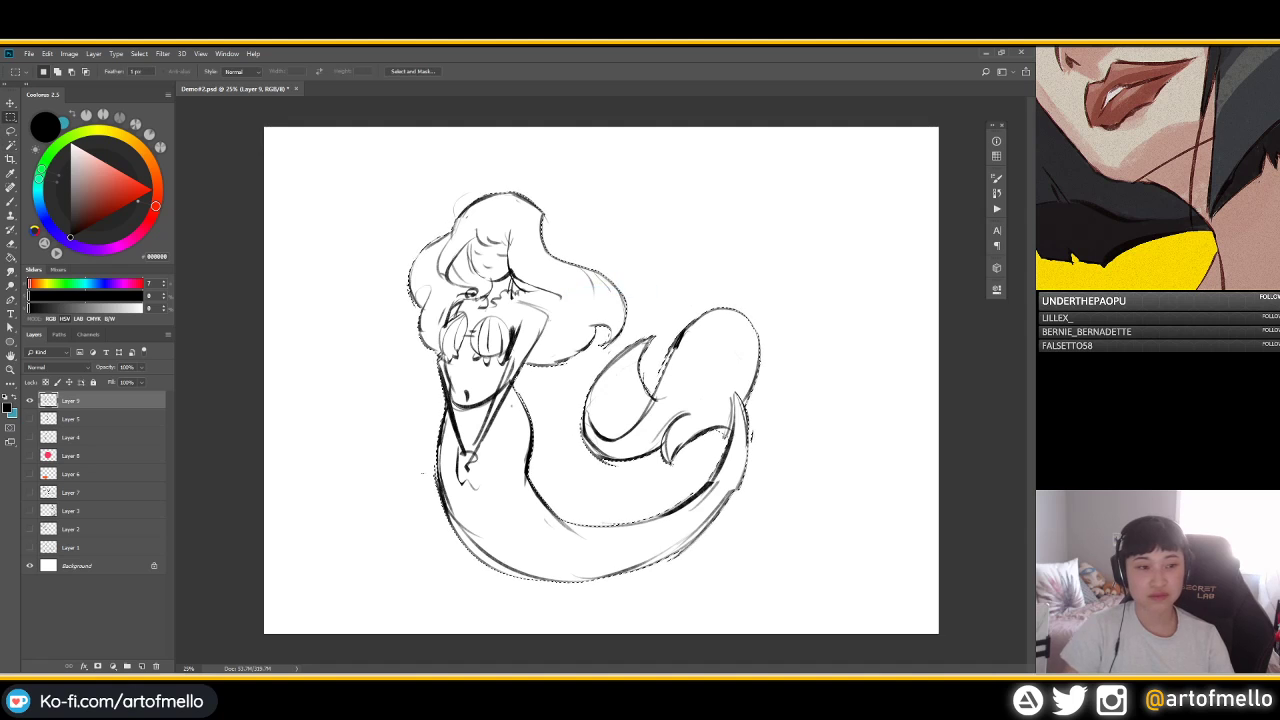
# Add a new layer beneath the sketch and fill the mermaid-shaped selection with mid grey, then deselect
pyautogui.click(100, 419)
pyautogui.click(142, 666)
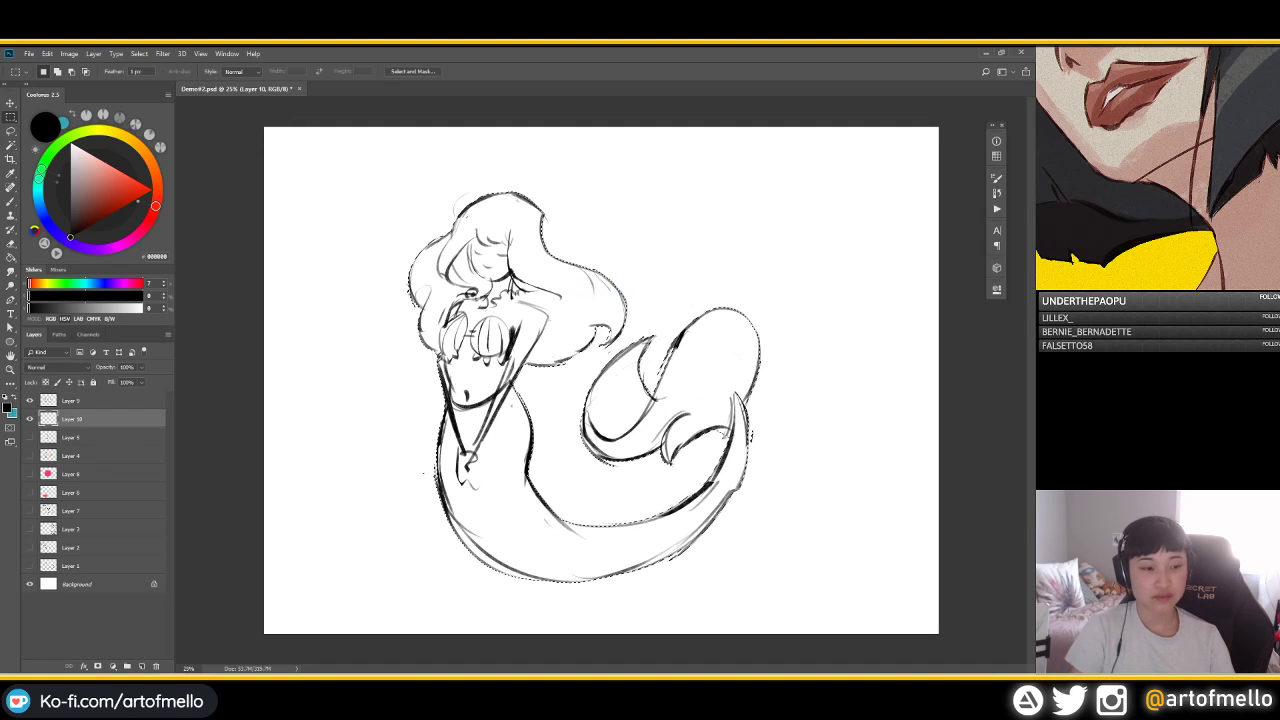
pyautogui.moveTo(70, 168)
pyautogui.mouseDown()
pyautogui.moveTo(70, 145)
pyautogui.moveTo(70, 174)
pyautogui.mouseUp()
pyautogui.press('g')
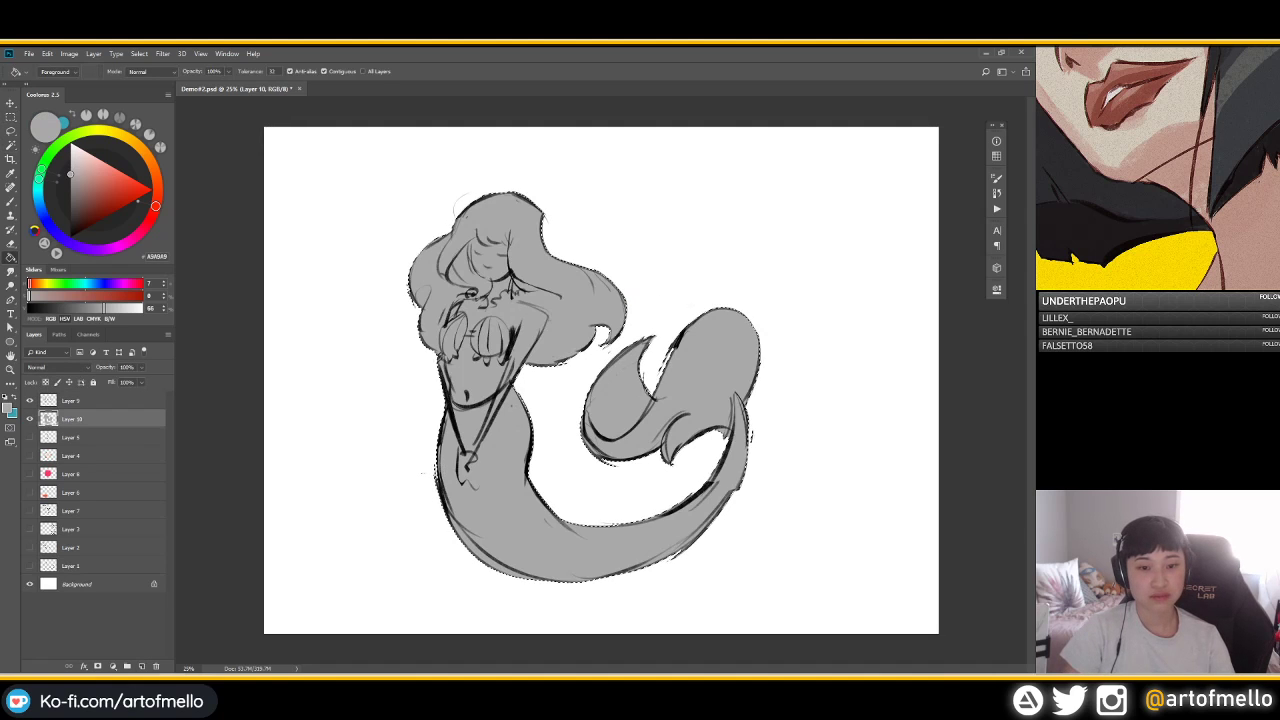
pyautogui.press('m')
pyautogui.hotkey('ctrl', 'd')
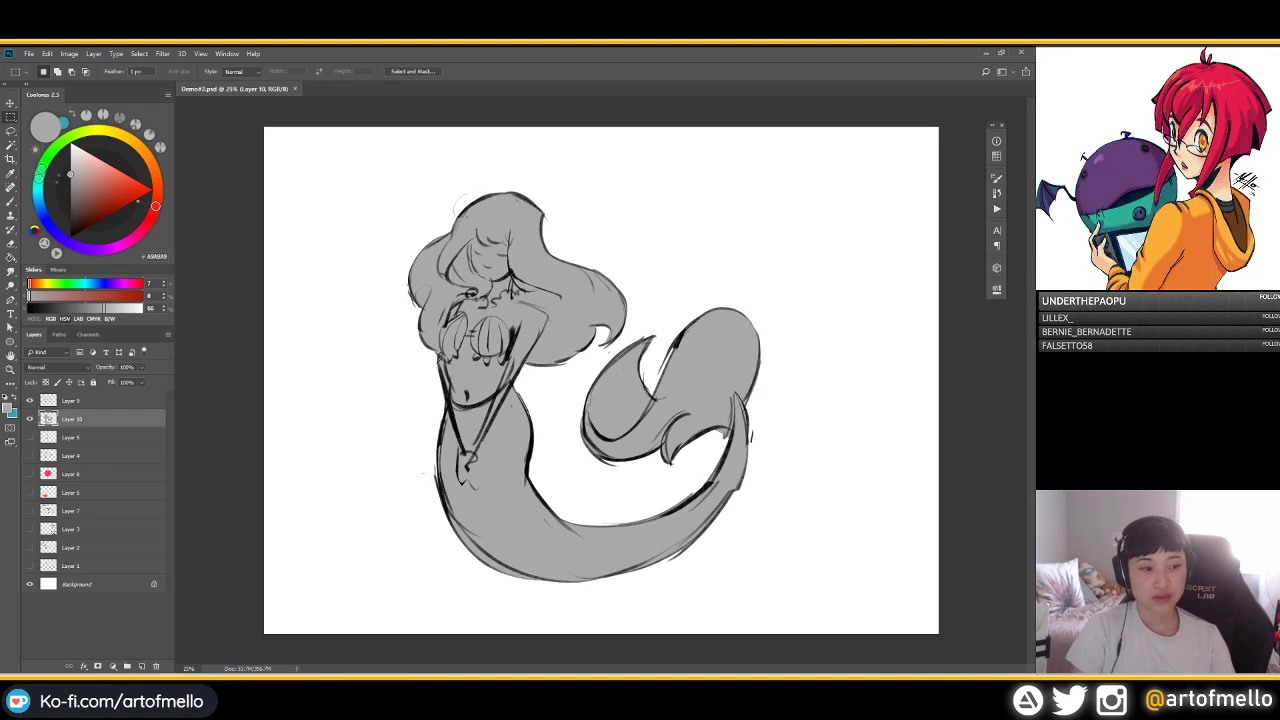
# Lock the transparent pixels of the grey silhouette layer and set up a Hard Round brush in light peach (#FFCB95)
pyautogui.press('/')
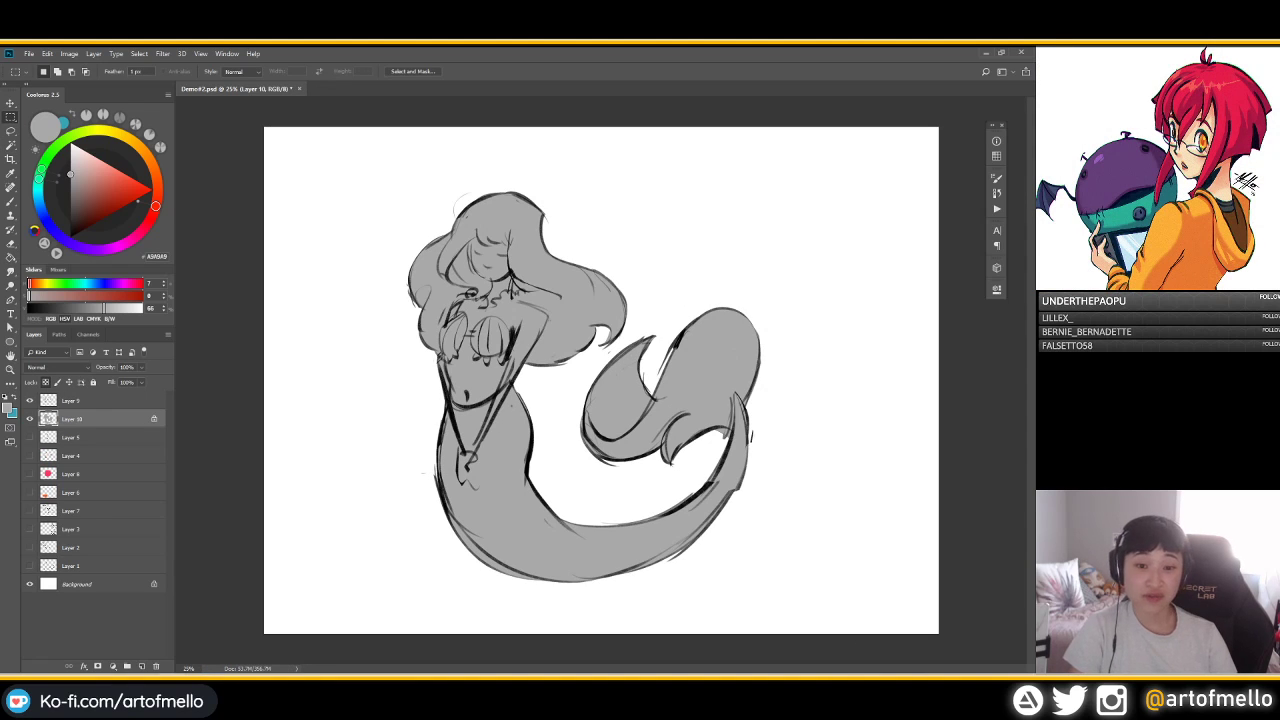
pyautogui.moveTo(108, 179)
pyautogui.mouseDown()
pyautogui.moveTo(118, 170)
pyautogui.moveTo(104, 162)
pyautogui.mouseUp()
pyautogui.click(150, 158)
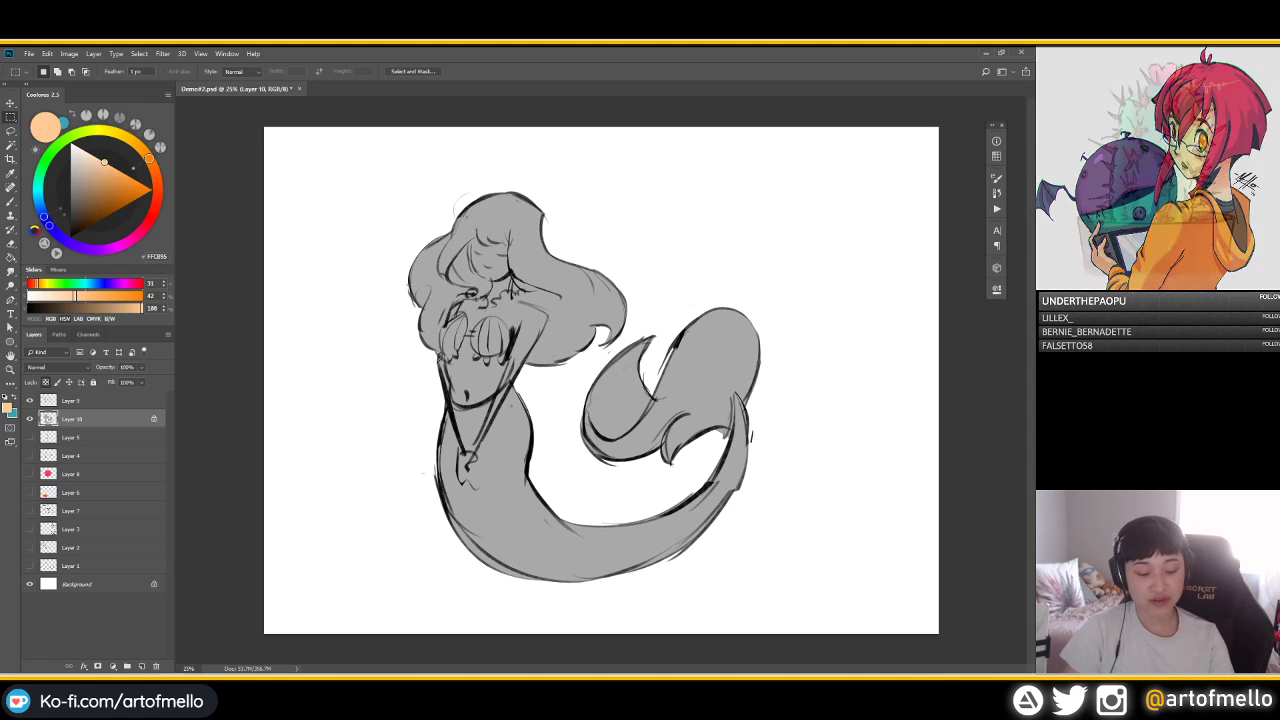
pyautogui.press('b')
pyautogui.rightClick(477, 259)
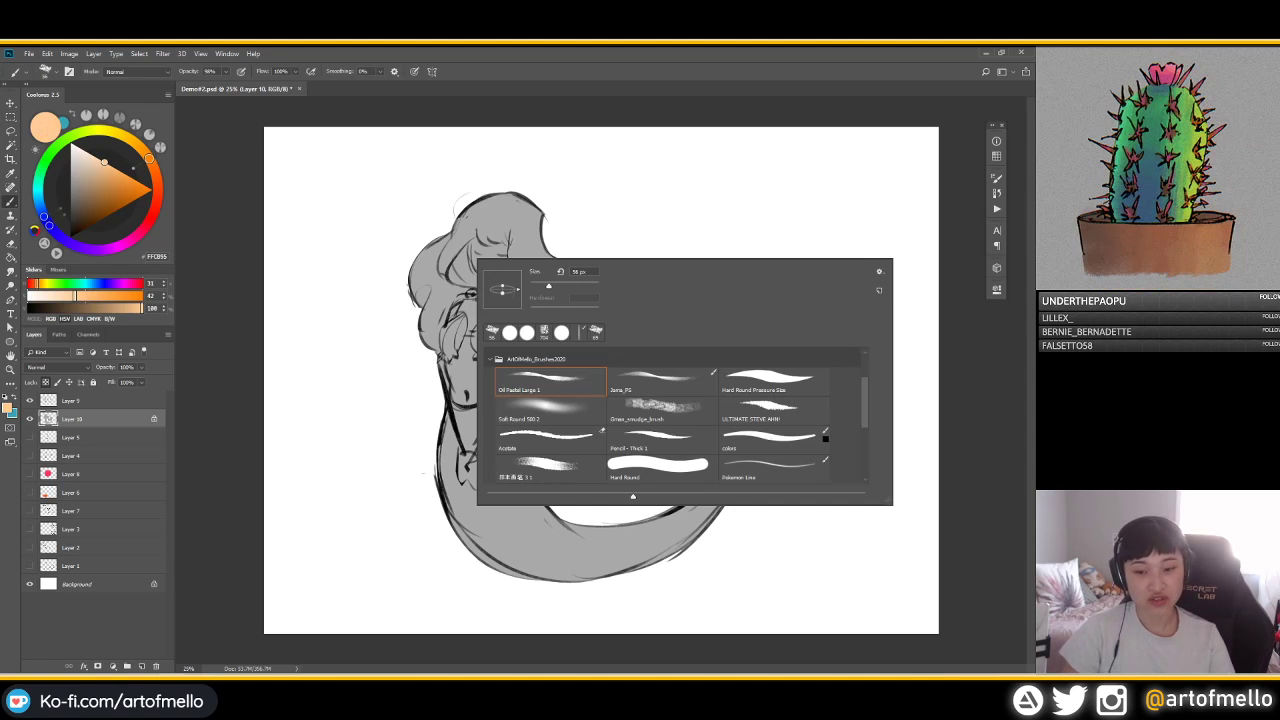
pyautogui.click(660, 467)
pyautogui.click(510, 333)
pyautogui.moveTo(528, 212); pyautogui.dragTo(570, 212)
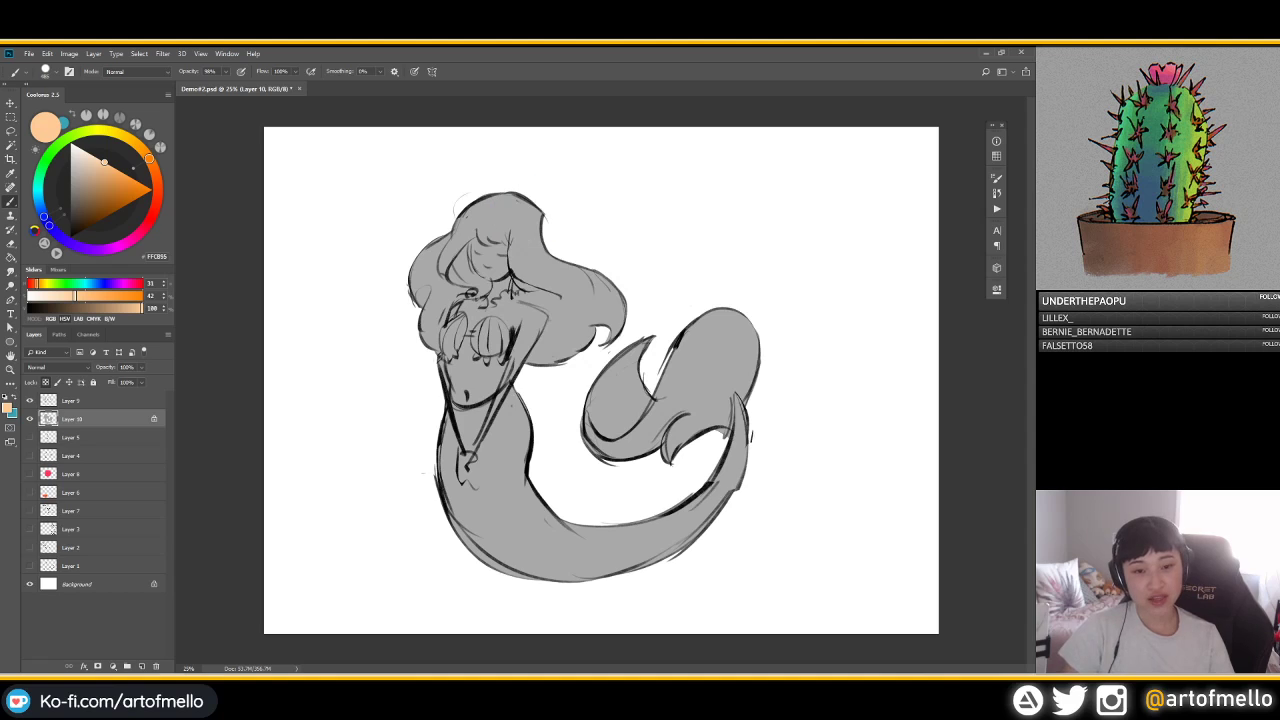
# Paint the mermaid's face, neck and the shoulder beside the long hair with the light peach colour
pyautogui.moveTo(486, 260); pyautogui.dragTo(488, 257)
pyautogui.click(474, 238)
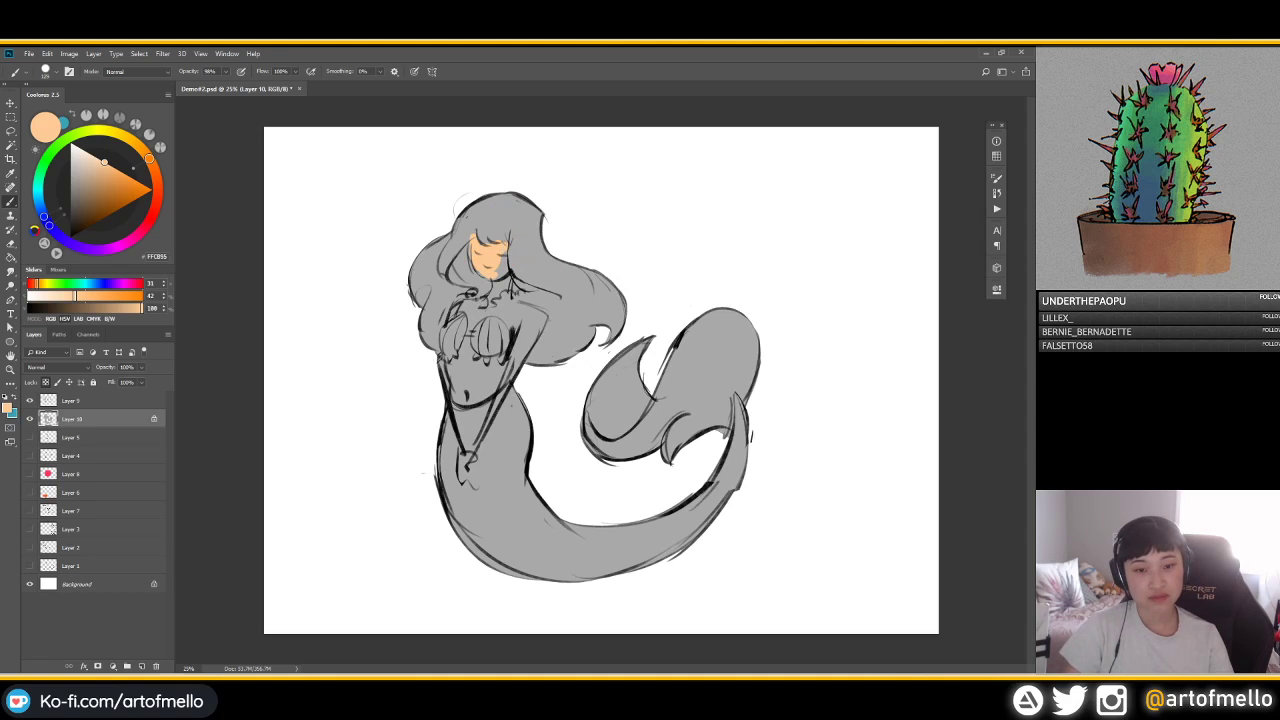
pyautogui.moveTo(502, 254); pyautogui.dragTo(495, 296)
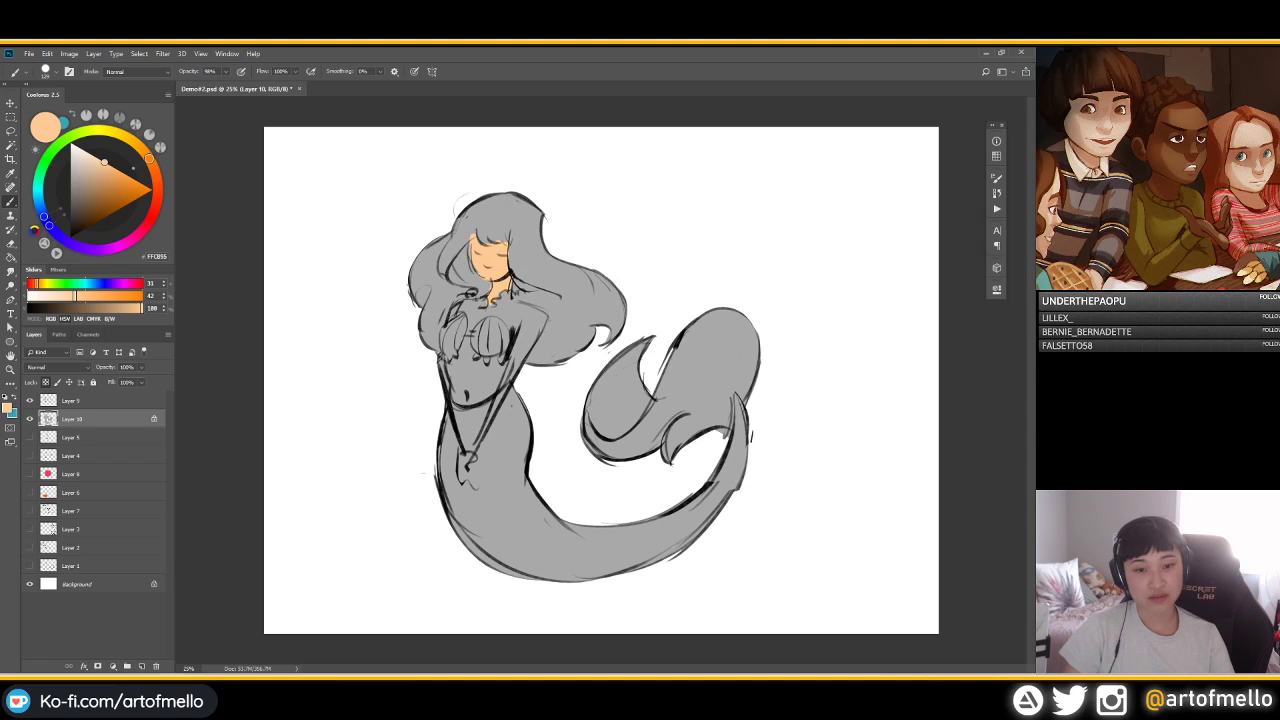
pyautogui.keyDown('alt'); pyautogui.rightClick(451, 295); pyautogui.keyUp('alt')
pyautogui.moveTo(503, 295)
pyautogui.mouseDown()
pyautogui.moveTo(506, 321)
pyautogui.moveTo(534, 319)
pyautogui.mouseUp()
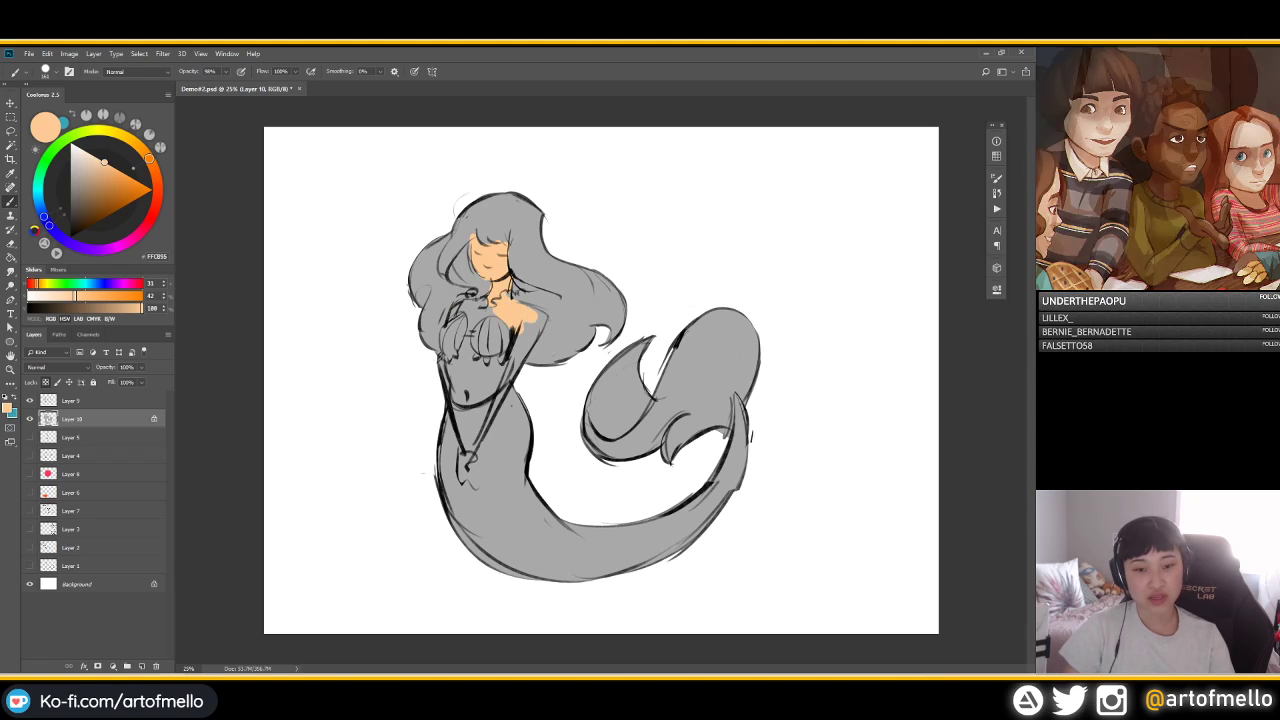
# Fill the entire mermaid silhouette with the light peach skin colour
pyautogui.press('g')
pyautogui.click(525, 340)
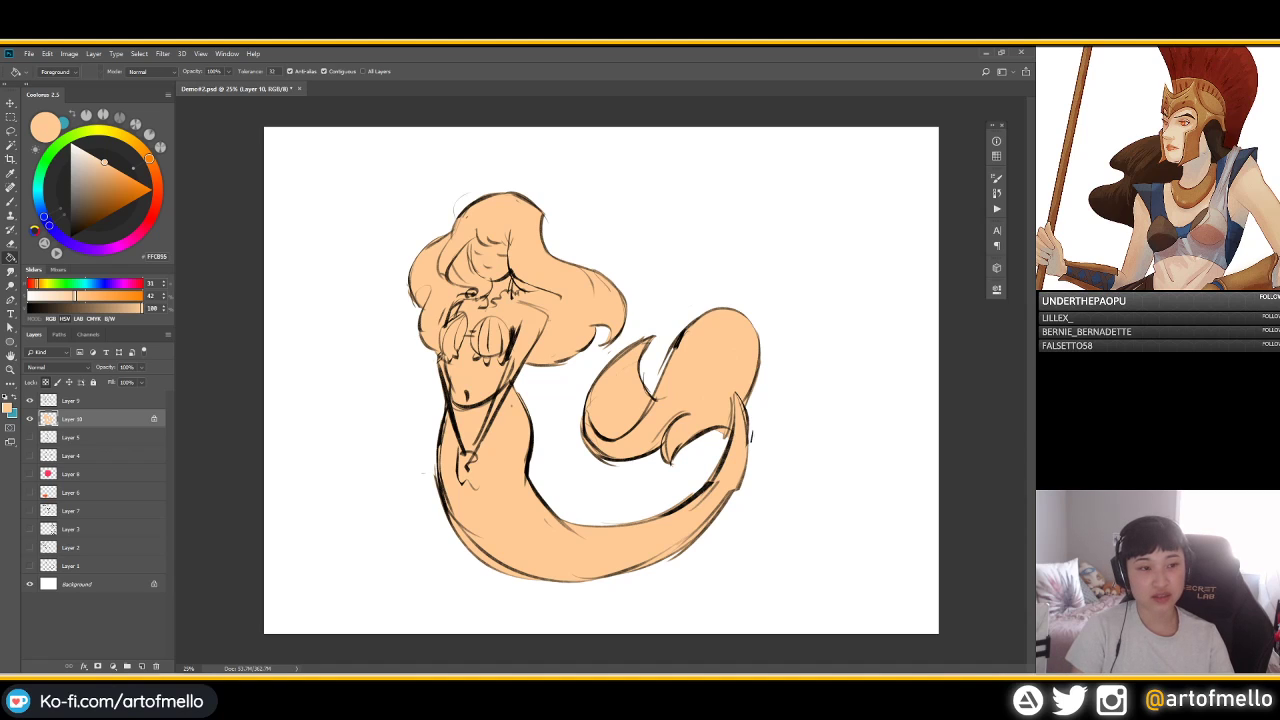
# Paint the mermaid's tail turquoise (#74DCDA) from the waist to the base of the fin with a large brush
pyautogui.moveTo(149, 158)
pyautogui.mouseDown()
pyautogui.moveTo(155, 169)
pyautogui.moveTo(94, 130)
pyautogui.moveTo(55, 234)
pyautogui.moveTo(38, 189)
pyautogui.mouseUp()
pyautogui.click(104, 174)
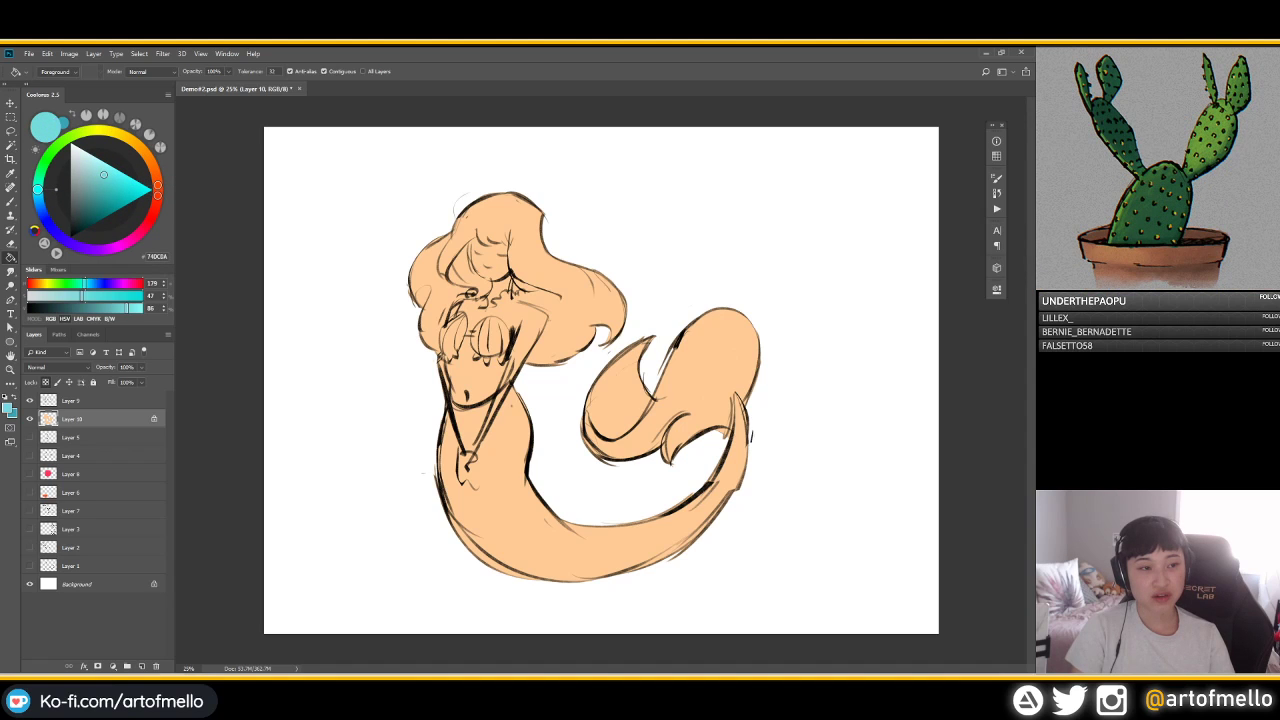
pyautogui.press('b')
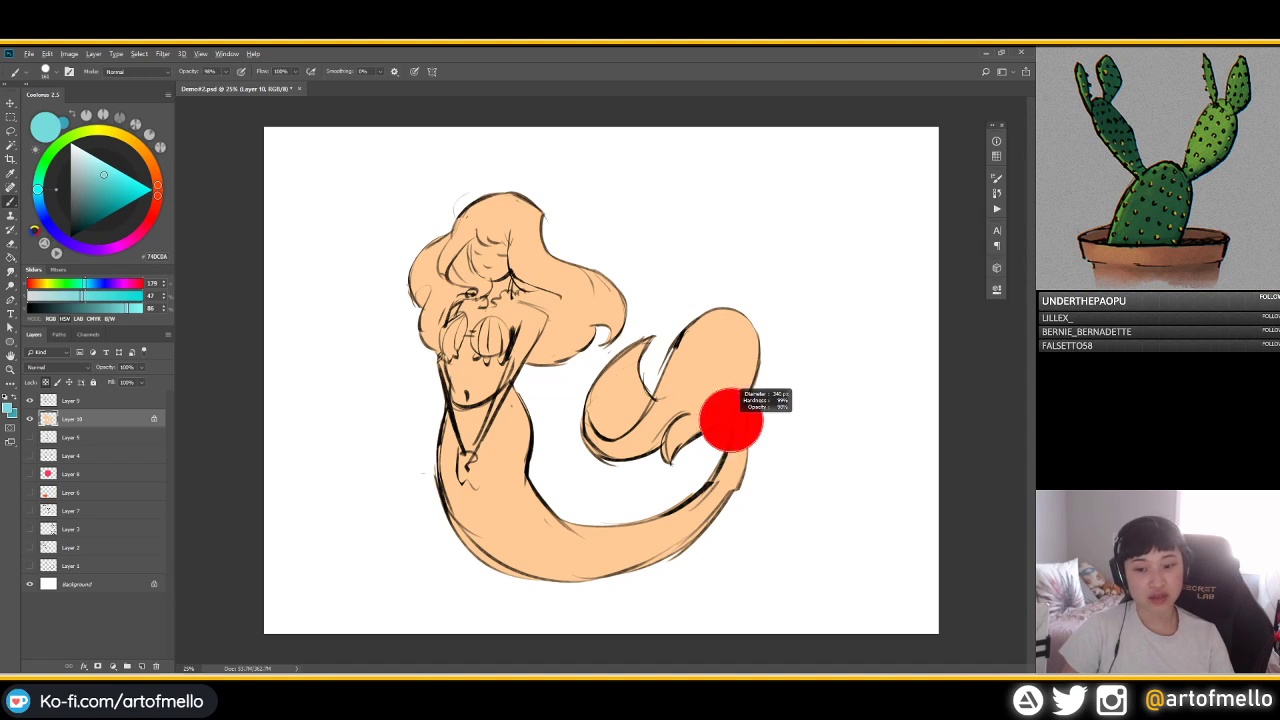
pyautogui.moveTo(740, 386)
pyautogui.mouseDown()
pyautogui.moveTo(742, 470)
pyautogui.moveTo(628, 555)
pyautogui.moveTo(528, 545)
pyautogui.moveTo(525, 446)
pyautogui.moveTo(450, 460)
pyautogui.moveTo(465, 412)
pyautogui.mouseUp()
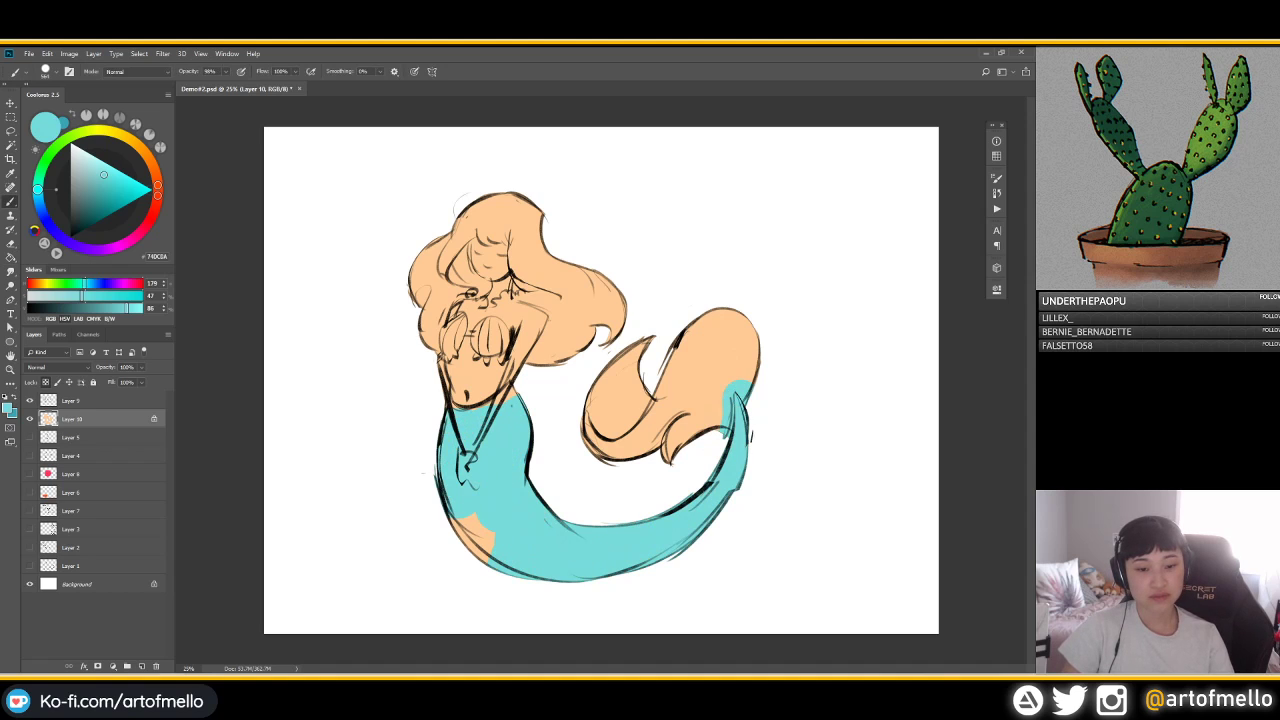
pyautogui.moveTo(464, 520); pyautogui.dragTo(486, 556)
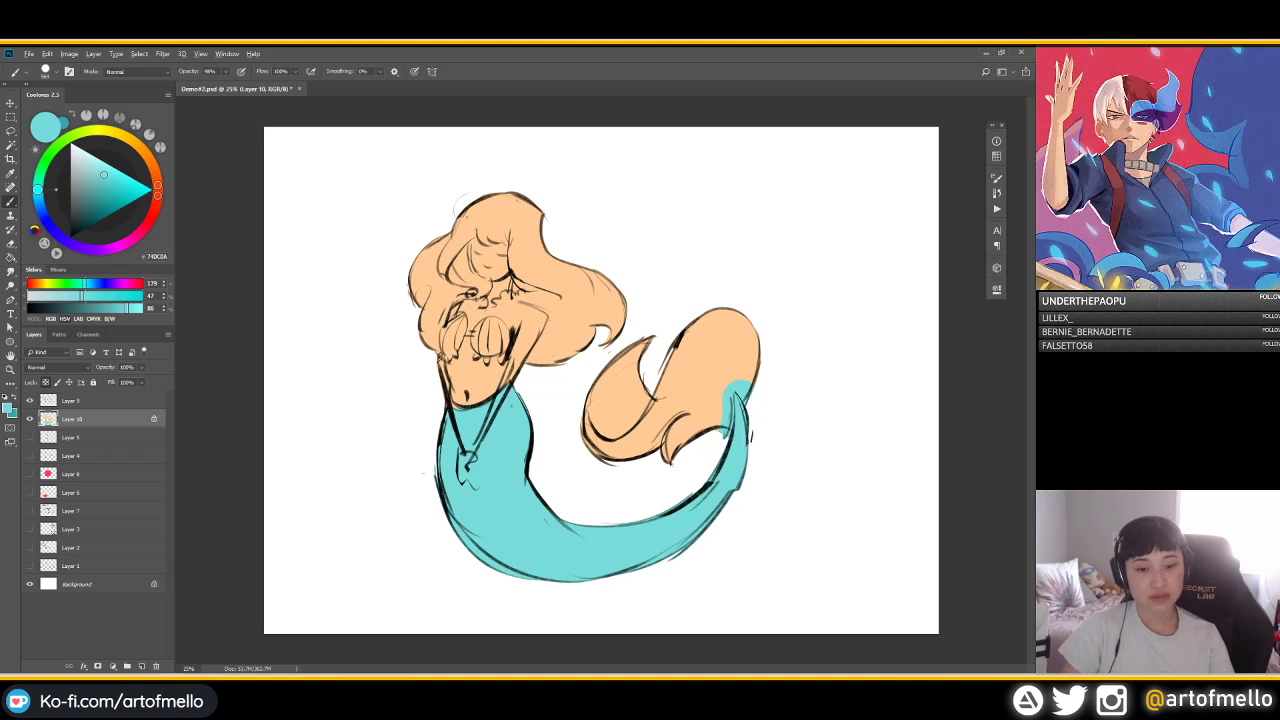
# Sample the peach skin colour and repaint the forearms and clasped hands where they overlap the tail
pyautogui.keyDown('alt'); pyautogui.click(492, 383); pyautogui.keyUp('alt')
pyautogui.moveTo(522, 397)
pyautogui.mouseDown()
pyautogui.moveTo(497, 391)
pyautogui.moveTo(467, 476)
pyautogui.moveTo(461, 456)
pyautogui.mouseUp()
pyautogui.moveTo(455, 410); pyautogui.dragTo(465, 444)
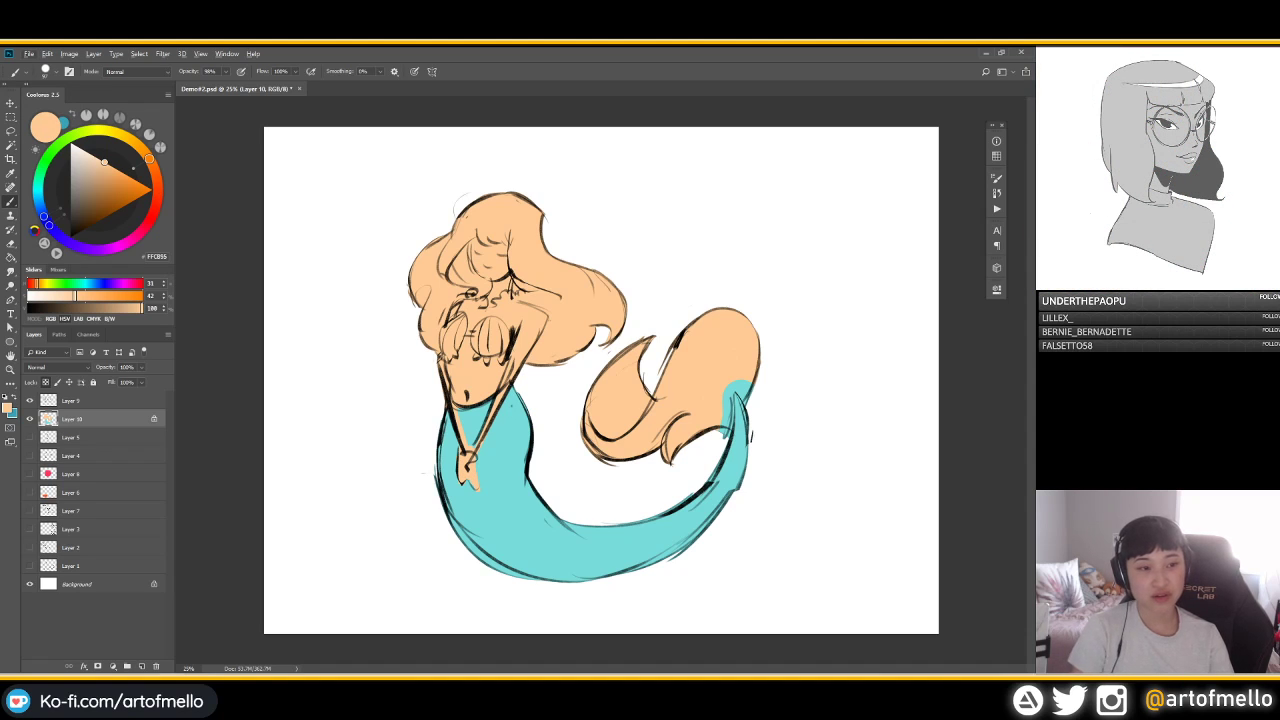
# Choose a coral pink and paint both shells of the mermaid's top
pyautogui.moveTo(149, 159)
pyautogui.mouseDown()
pyautogui.moveTo(156, 174)
pyautogui.moveTo(133, 141)
pyautogui.moveTo(150, 220)
pyautogui.mouseUp()
pyautogui.moveTo(105, 166); pyautogui.dragTo(109, 174)
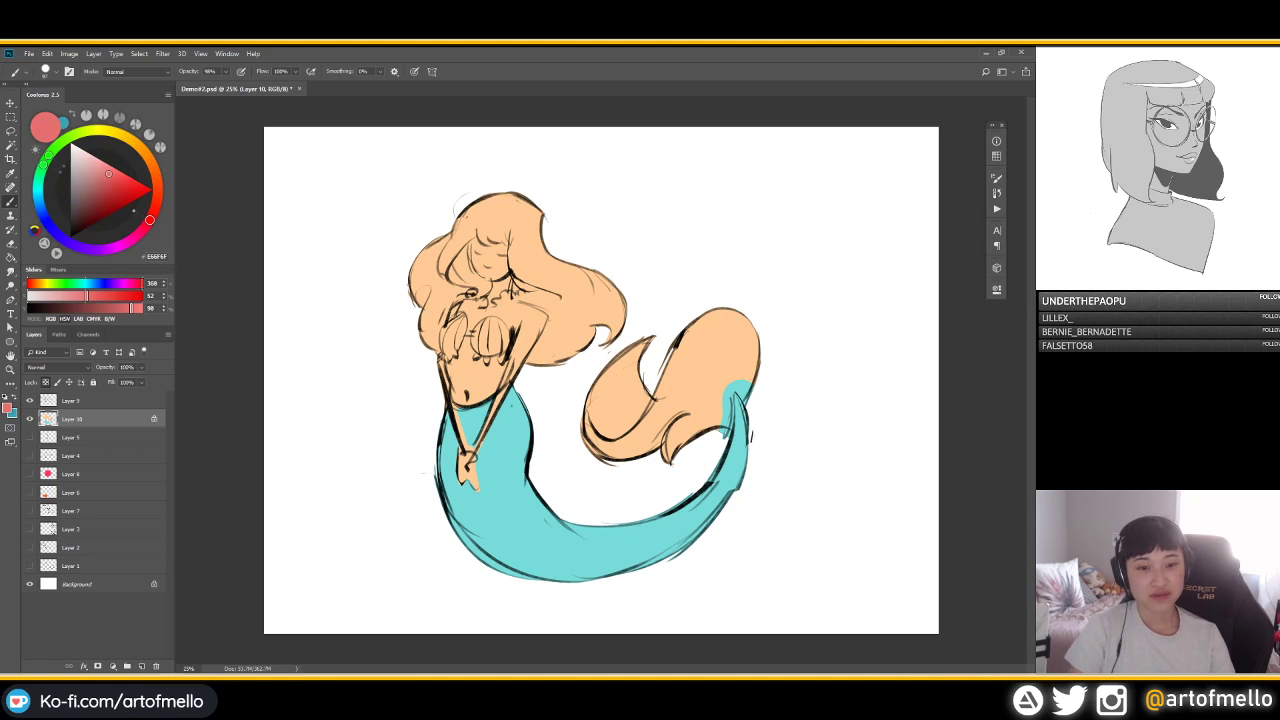
pyautogui.moveTo(480, 330)
pyautogui.mouseDown()
pyautogui.moveTo(494, 350)
pyautogui.moveTo(482, 356)
pyautogui.mouseUp()
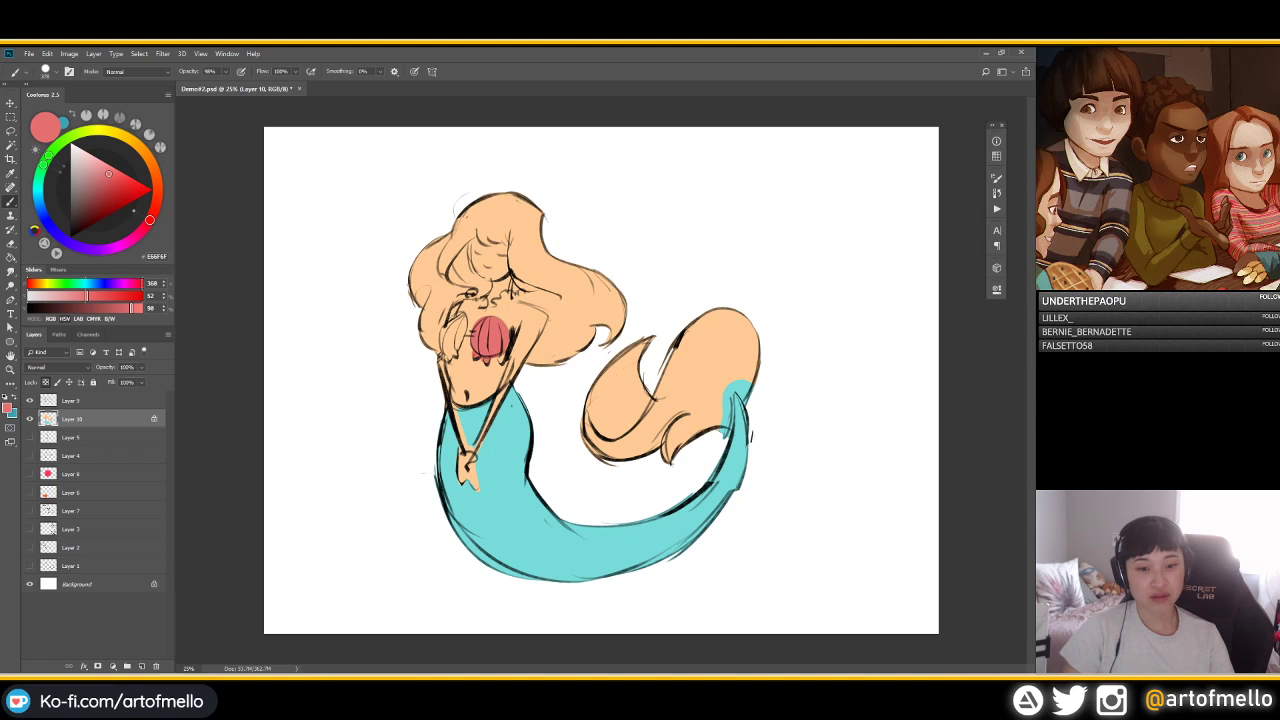
pyautogui.moveTo(446, 326)
pyautogui.mouseDown()
pyautogui.moveTo(454, 350)
pyautogui.moveTo(460, 316)
pyautogui.moveTo(462, 349)
pyautogui.mouseUp()
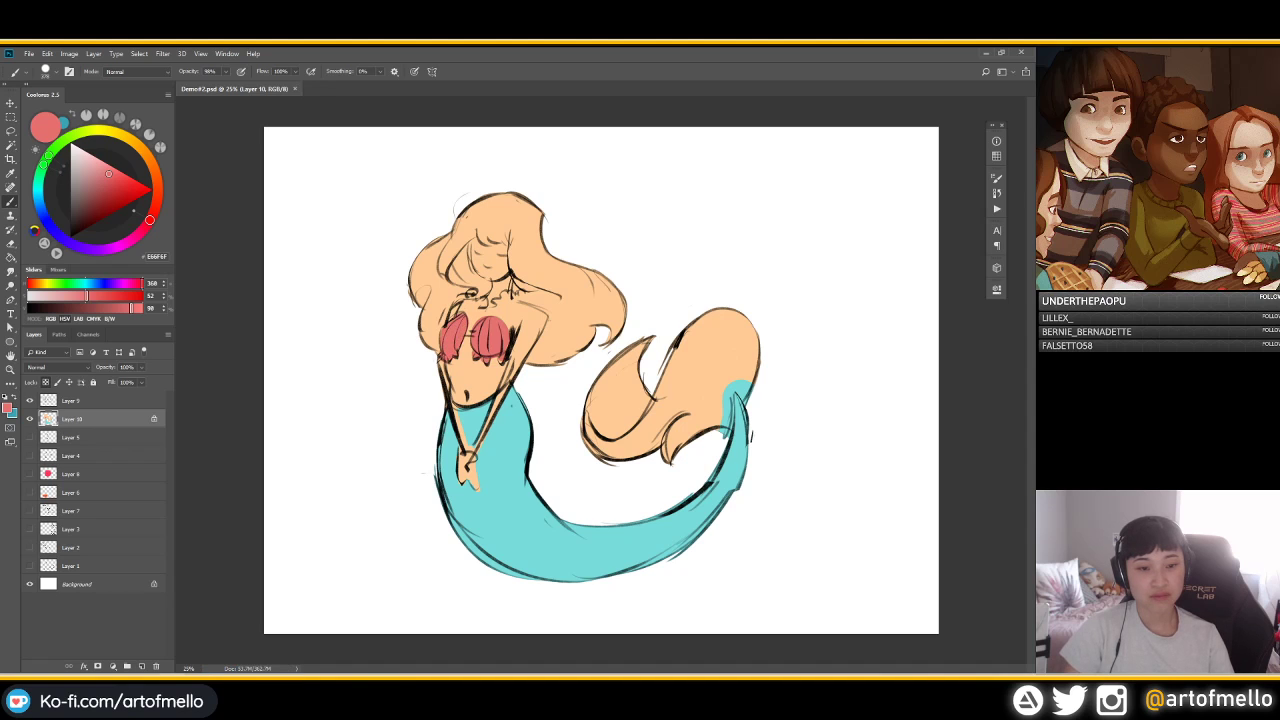
# Choose a dark brown (#4F3D2D) and paint all of the mermaid's hair around the face and shoulders
pyautogui.press('x')
pyautogui.moveTo(42, 212)
pyautogui.mouseDown()
pyautogui.moveTo(117, 136)
pyautogui.moveTo(90, 204)
pyautogui.mouseUp()
pyautogui.click(144, 152)
pyautogui.moveTo(145, 153); pyautogui.dragTo(152, 163)
pyautogui.moveTo(90, 204); pyautogui.dragTo(84, 202)
pyautogui.moveTo(524, 196)
pyautogui.mouseDown()
pyautogui.moveTo(527, 247)
pyautogui.moveTo(564, 270)
pyautogui.moveTo(539, 275)
pyautogui.moveTo(604, 328)
pyautogui.moveTo(532, 310)
pyautogui.mouseUp()
pyautogui.hotkey('ctrl', 'z')
pyautogui.click(81, 214)
pyautogui.moveTo(564, 338)
pyautogui.mouseDown()
pyautogui.moveTo(537, 352)
pyautogui.moveTo(542, 334)
pyautogui.mouseUp()
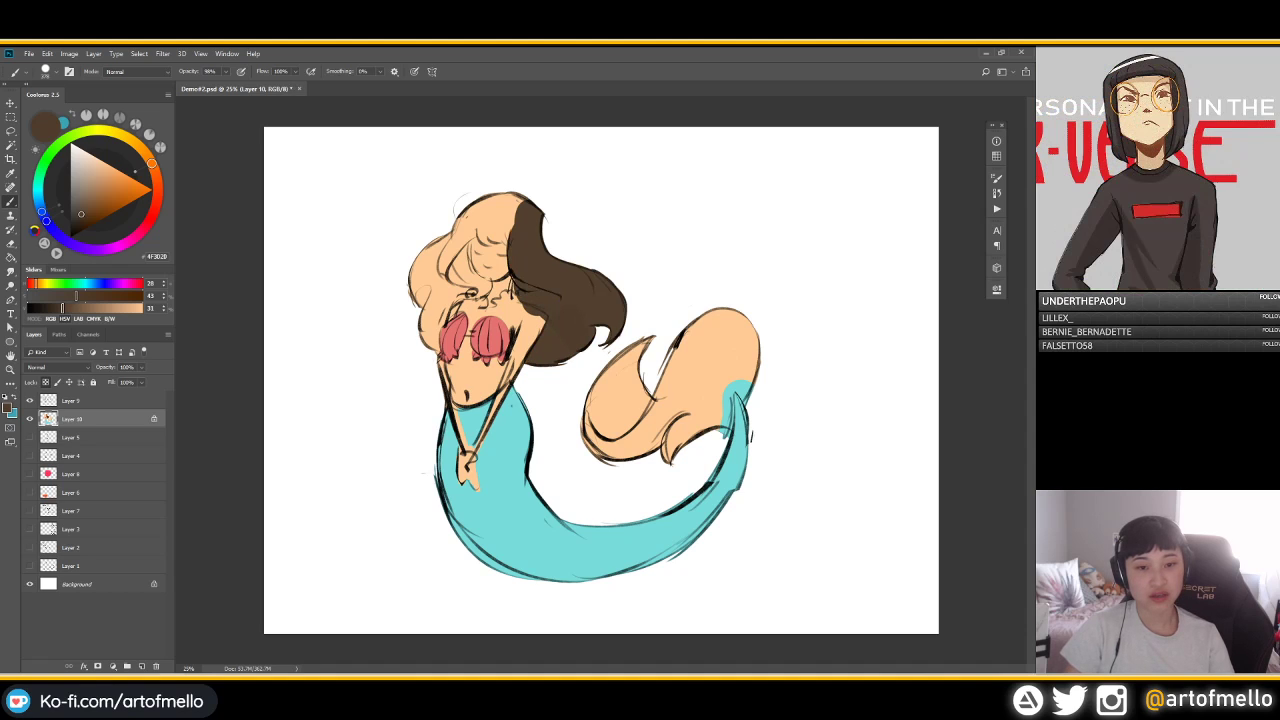
pyautogui.moveTo(525, 198)
pyautogui.mouseDown()
pyautogui.moveTo(486, 240)
pyautogui.moveTo(476, 216)
pyautogui.moveTo(430, 262)
pyautogui.moveTo(466, 248)
pyautogui.moveTo(420, 280)
pyautogui.moveTo(428, 316)
pyautogui.moveTo(412, 320)
pyautogui.moveTo(430, 322)
pyautogui.moveTo(394, 322)
pyautogui.moveTo(446, 308)
pyautogui.moveTo(455, 278)
pyautogui.mouseUp()
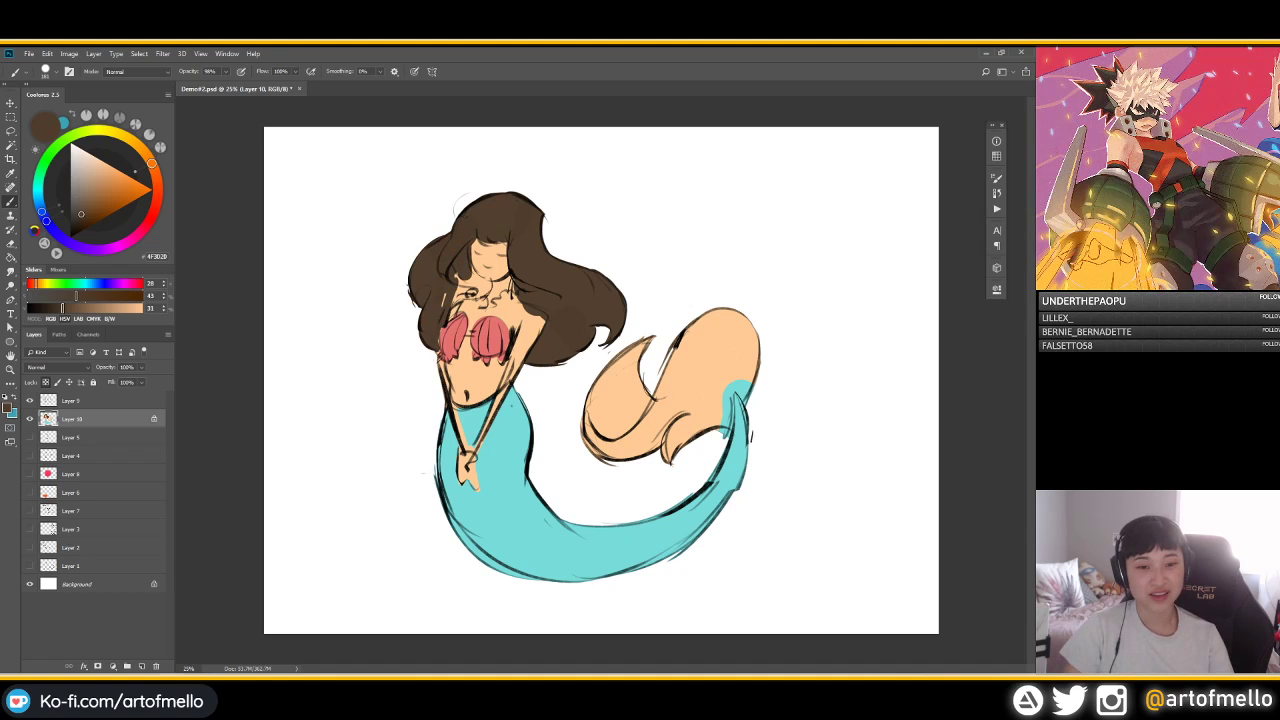
pyautogui.moveTo(490, 286)
pyautogui.mouseDown()
pyautogui.moveTo(470, 297)
pyautogui.moveTo(456, 274)
pyautogui.mouseUp()
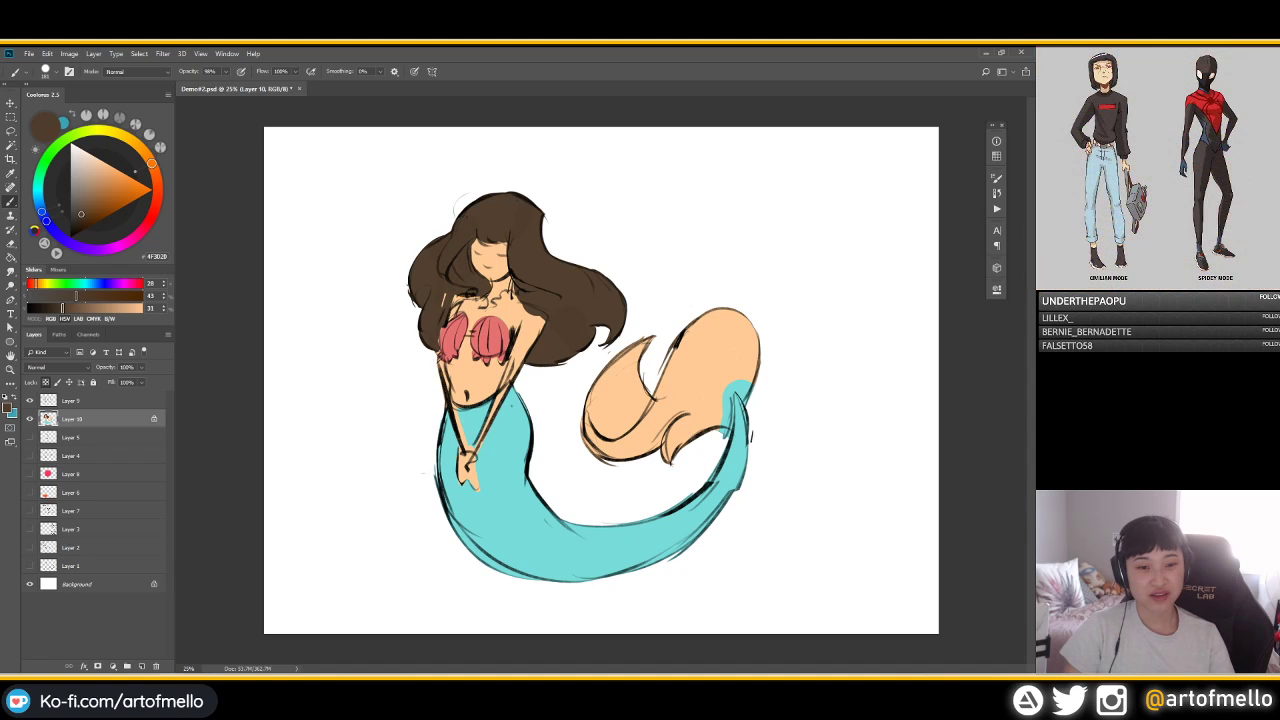
# Touch up the edges between skin and hair around the face, neck and shoulder using sampled peach and brown
pyautogui.keyDown('alt'); pyautogui.click(484, 308); pyautogui.keyUp('alt')
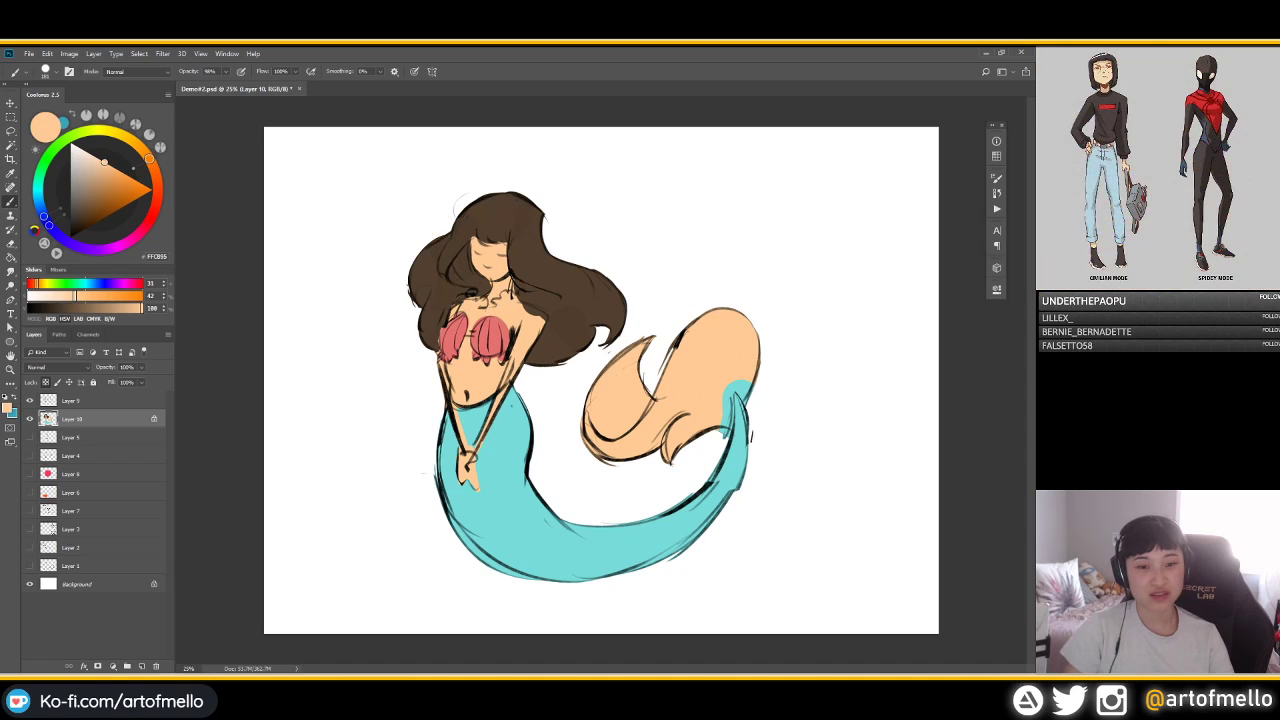
pyautogui.keyDown('alt'); pyautogui.click(468, 284); pyautogui.keyUp('alt')
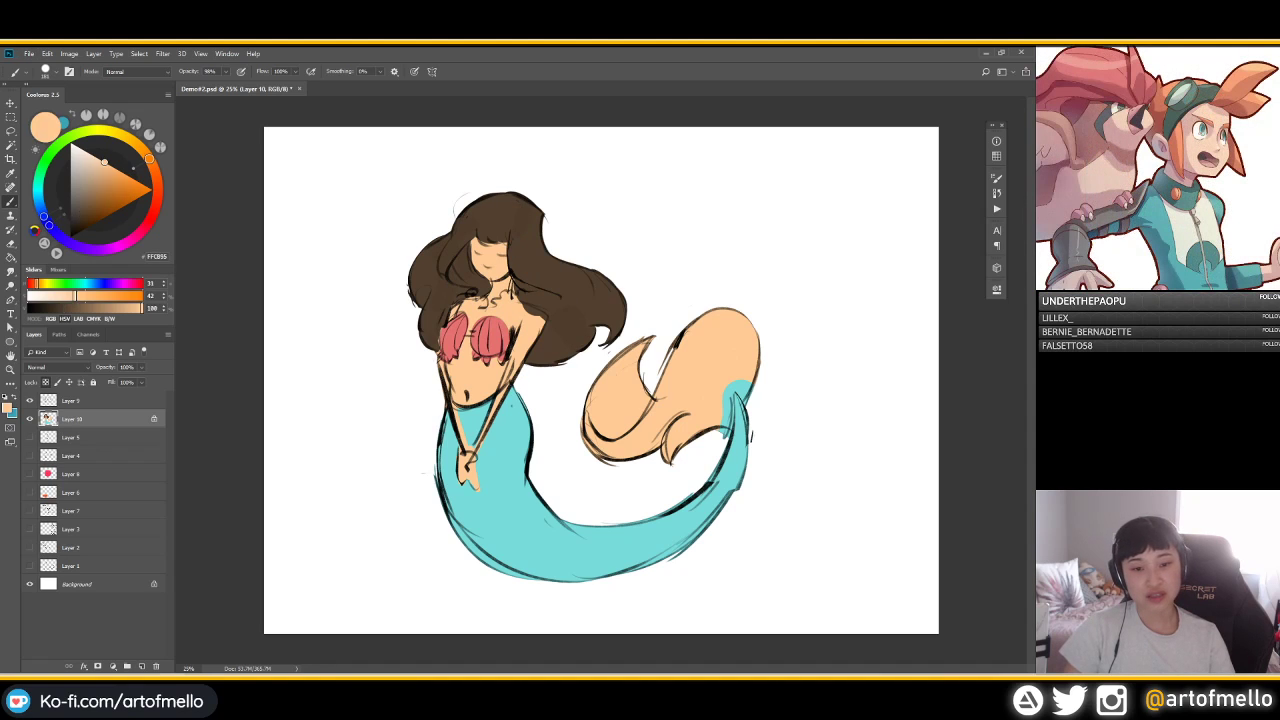
pyautogui.keyDown('alt'); pyautogui.click(516, 318); pyautogui.keyUp('alt')
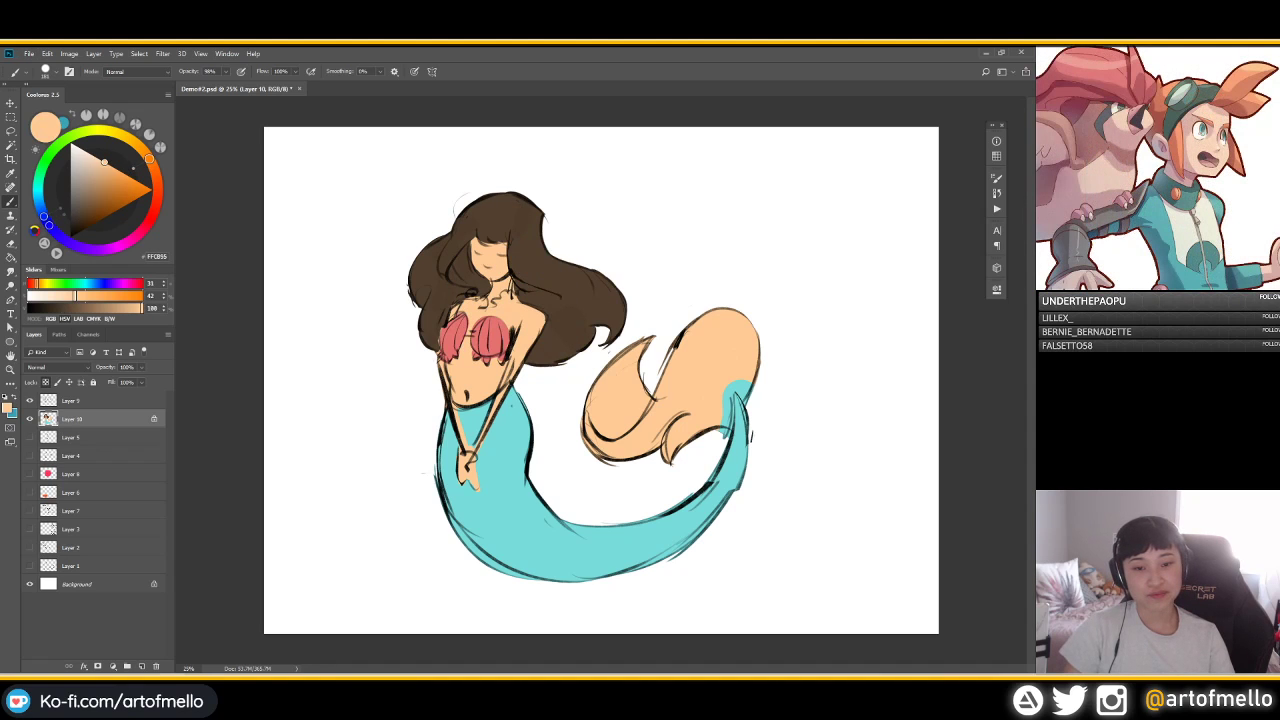
pyautogui.keyDown('alt'); pyautogui.click(552, 298); pyautogui.keyUp('alt')
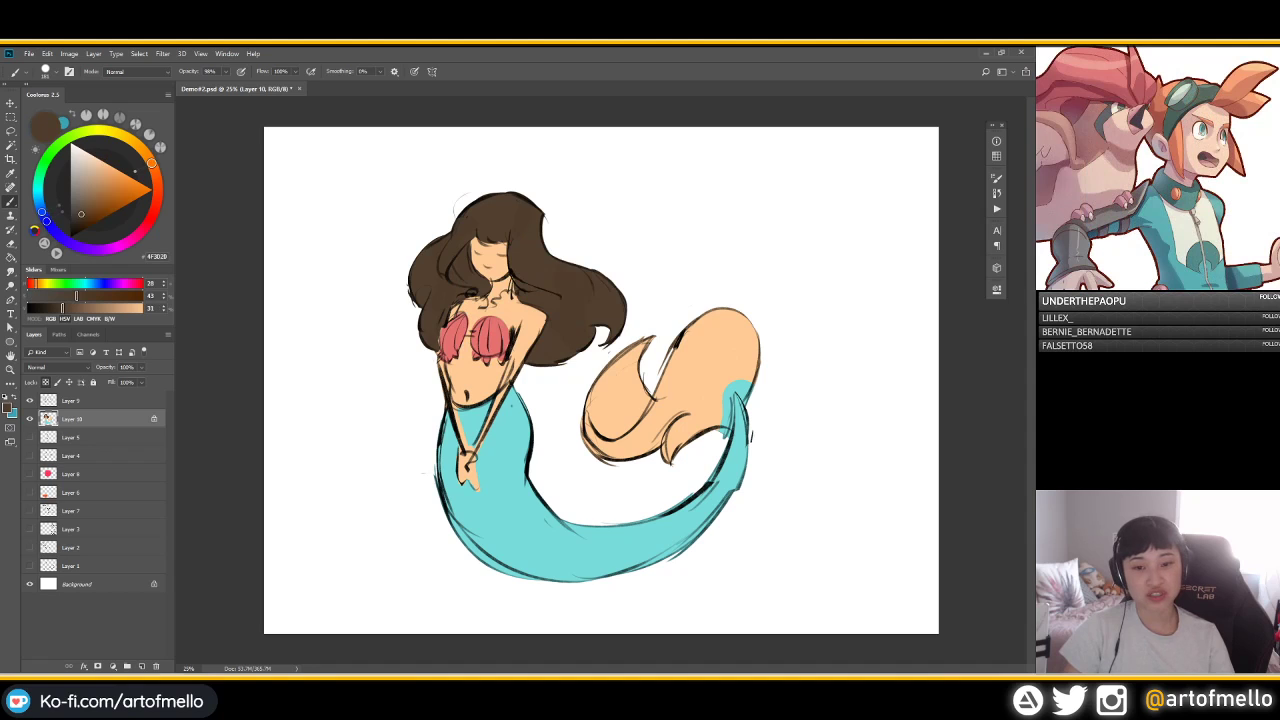
pyautogui.moveTo(548, 248); pyautogui.dragTo(576, 248)
# Select the brown hair with the Magic Wand and use Hue/Saturation to set its hue to -31 and saturation to +22
pyautogui.press('w')
pyautogui.click(560, 298)
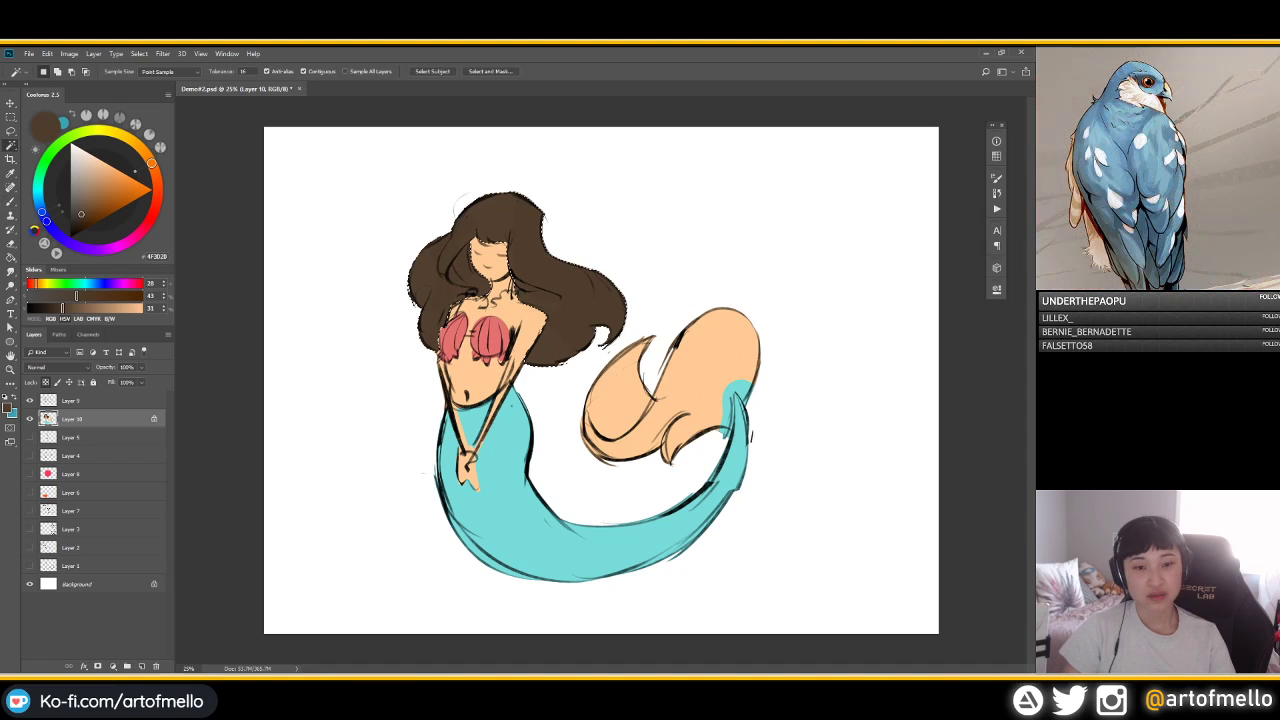
pyautogui.hotkey('ctrl', 'u')
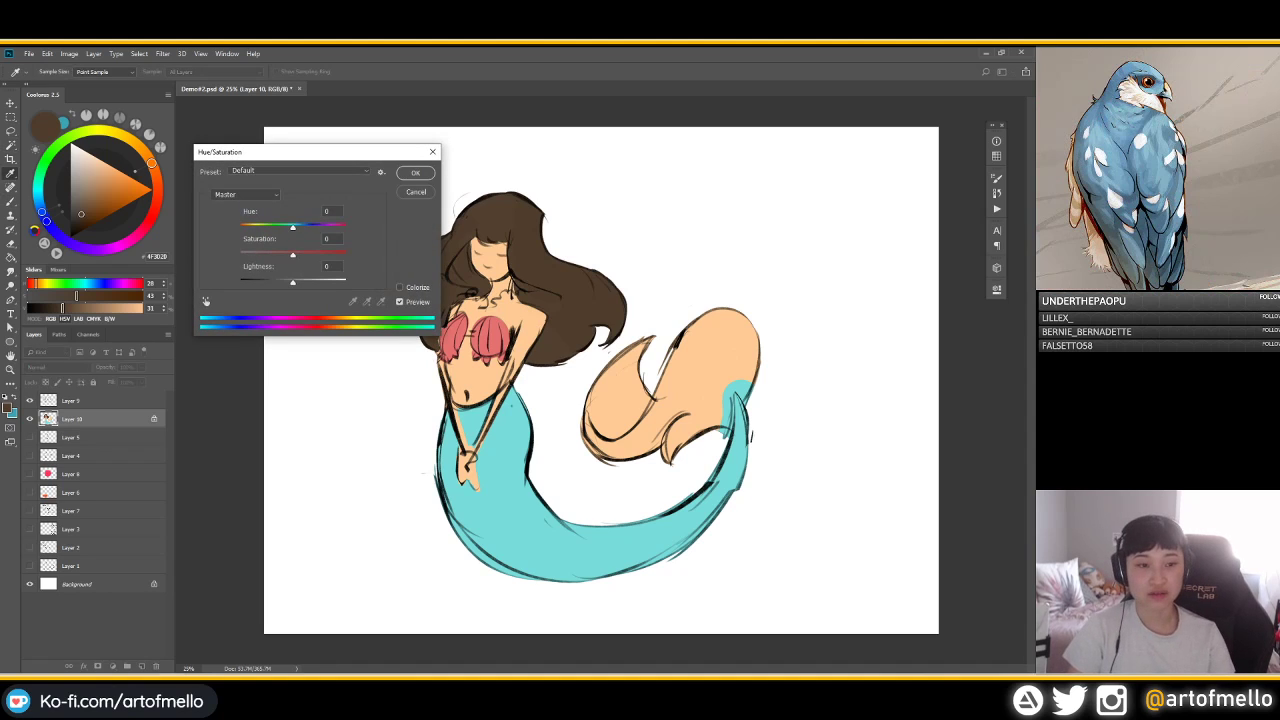
pyautogui.moveTo(293, 228); pyautogui.dragTo(305, 228)
pyautogui.hotkey('shift', 'Down')
pyautogui.hotkey('shift', 'Down')
pyautogui.hotkey('shift', 'Down')
pyautogui.hotkey('shift', 'Down')
pyautogui.hotkey('shift', 'Down')
pyautogui.press('Down')
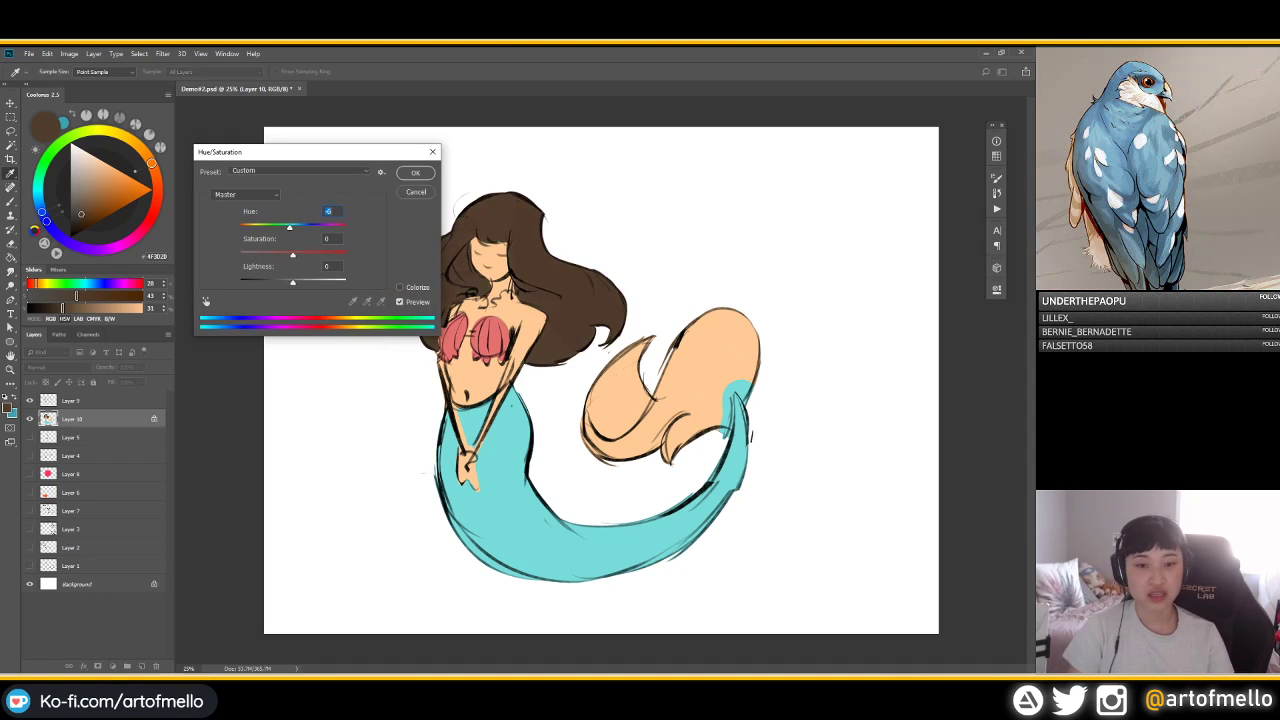
pyautogui.press('Tab')
pyautogui.hotkey('shift', 'Up')
pyautogui.press('Up')
pyautogui.press('Up')
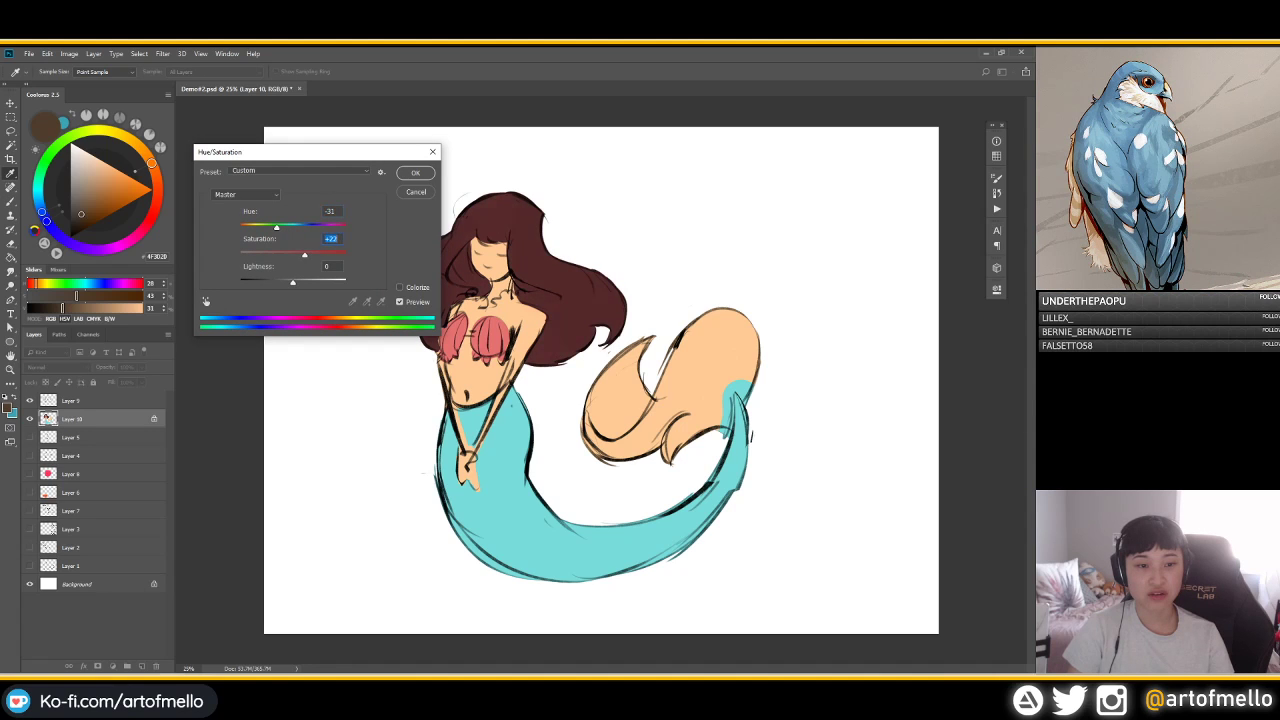
# Fine-tune the lightness of the selected hair for a deep plum brown, apply the Hue/Saturation adjustment and clear the selection
pyautogui.moveTo(293, 282); pyautogui.dragTo(296, 282)
pyautogui.moveTo(328, 157); pyautogui.dragTo(264, 152)
pyautogui.hotkey('shift', 'Up')
pyautogui.press('Down')
pyautogui.press('Down')
pyautogui.press('Down')
pyautogui.hotkey('shift', 'Down')
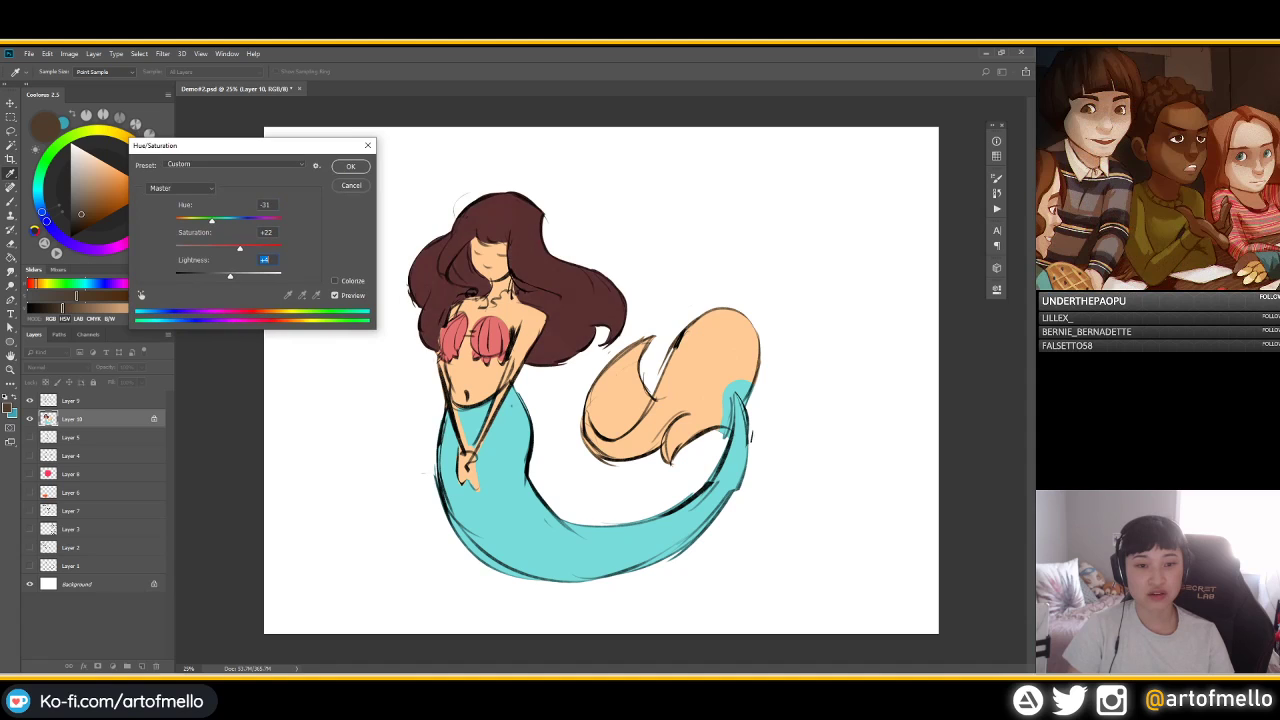
pyautogui.hotkey('shift', 'Tab')
pyautogui.hotkey('shift', 'Up')
pyautogui.press('Up')
pyautogui.press('Up')
pyautogui.press('Up')
pyautogui.hotkey('shift', 'Tab')
pyautogui.press('Down')
pyautogui.moveTo(230, 276); pyautogui.dragTo(231, 276)
pyautogui.press('Return')
pyautogui.press('m')
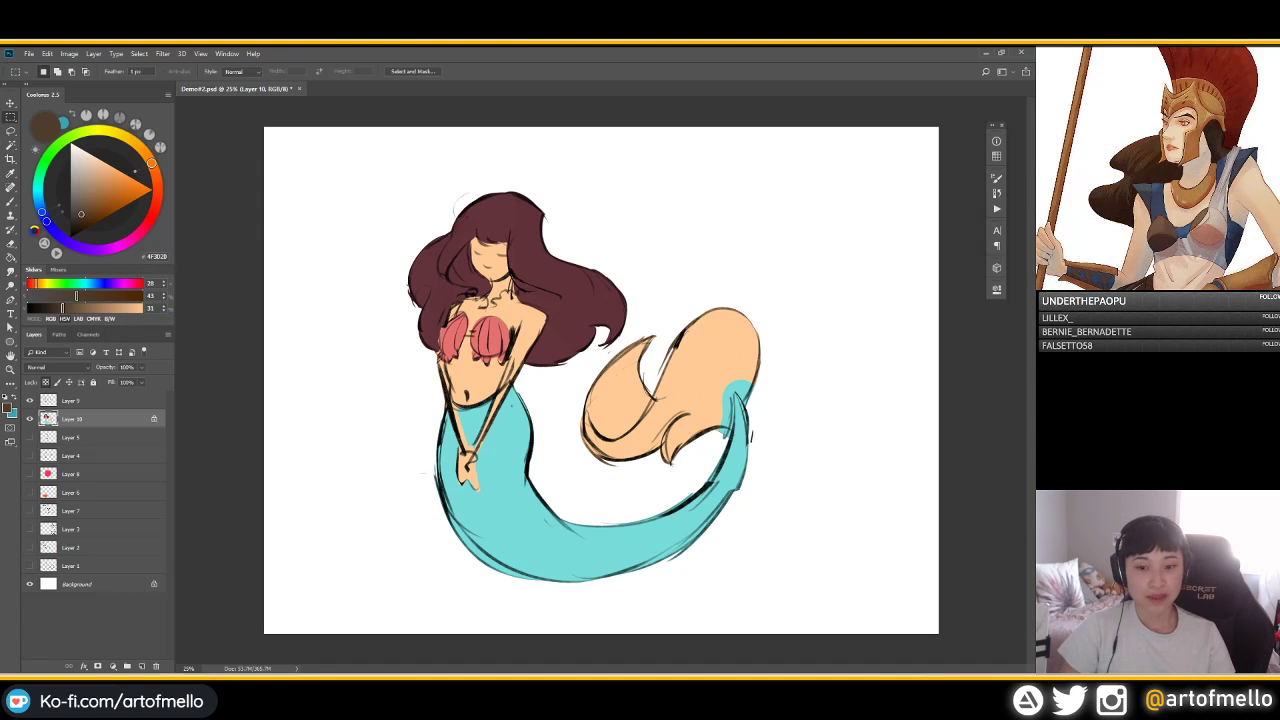
# Sample the tail's teal, pick a paler greyish tint of it and paint the entire tail fin
pyautogui.press('b')
pyautogui.keyDown('alt'); pyautogui.click(738, 396); pyautogui.keyUp('alt')
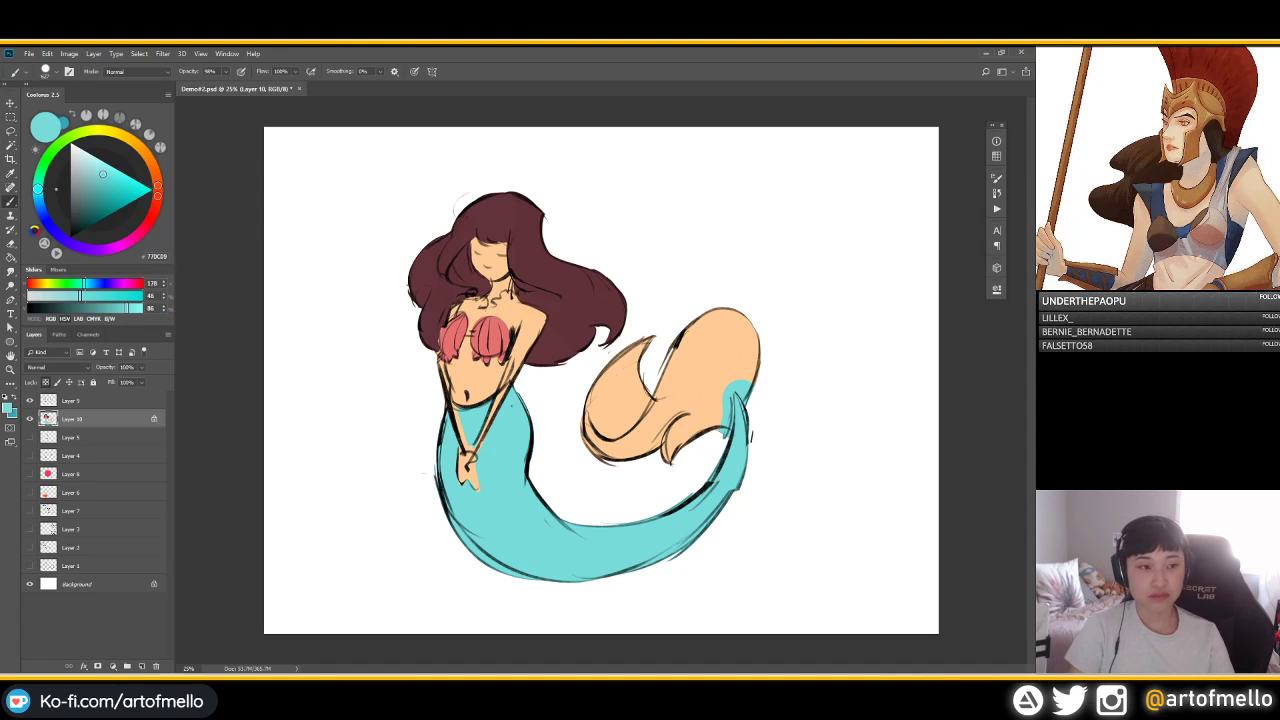
pyautogui.click(80, 159)
pyautogui.moveTo(657, 372)
pyautogui.mouseDown()
pyautogui.moveTo(744, 397)
pyautogui.moveTo(724, 432)
pyautogui.mouseUp()
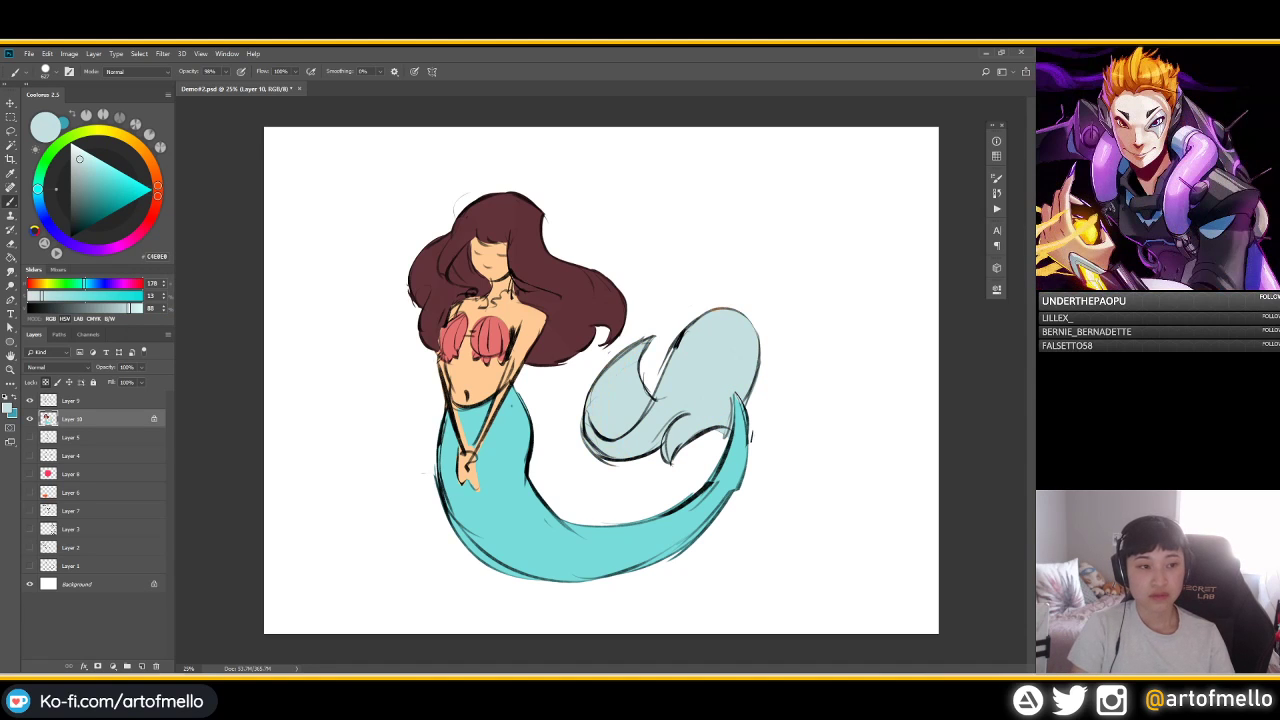
# Choose a lighter icy teal (#DBF4F3), fill the tail fin with the Paint Bucket and save the document
pyautogui.click(82, 153)
pyautogui.press('g')
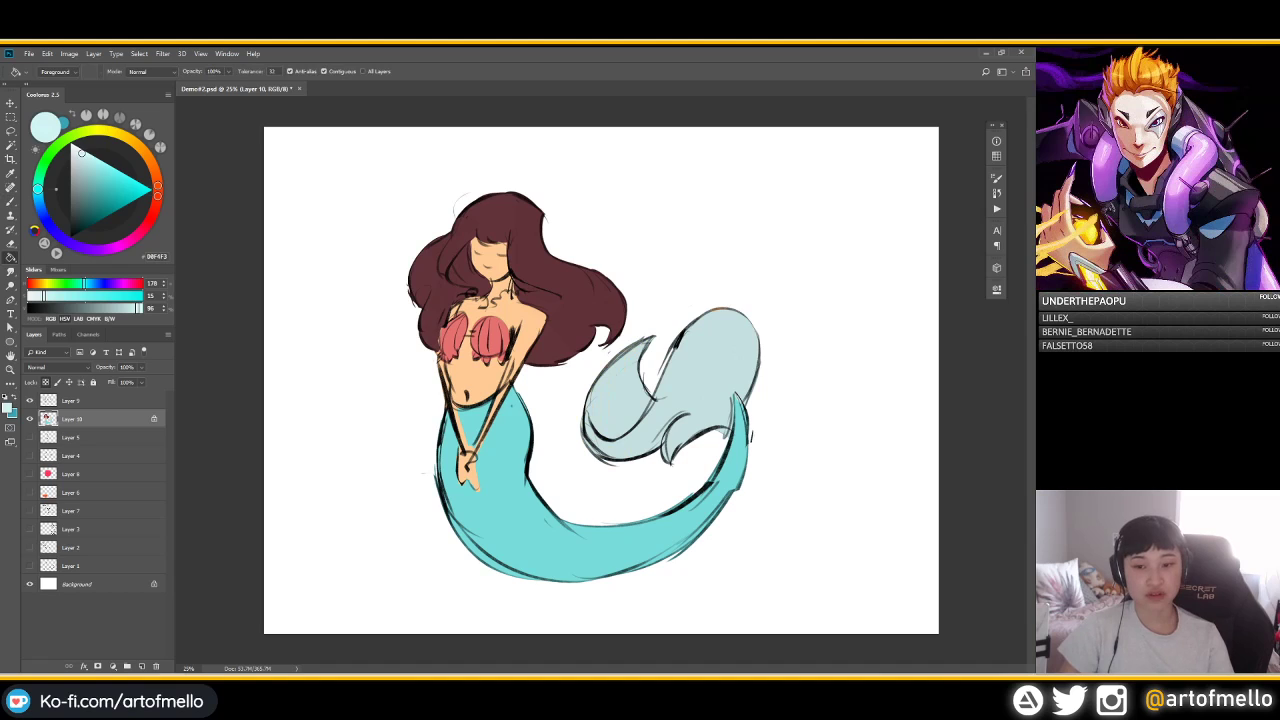
pyautogui.click(700, 370)
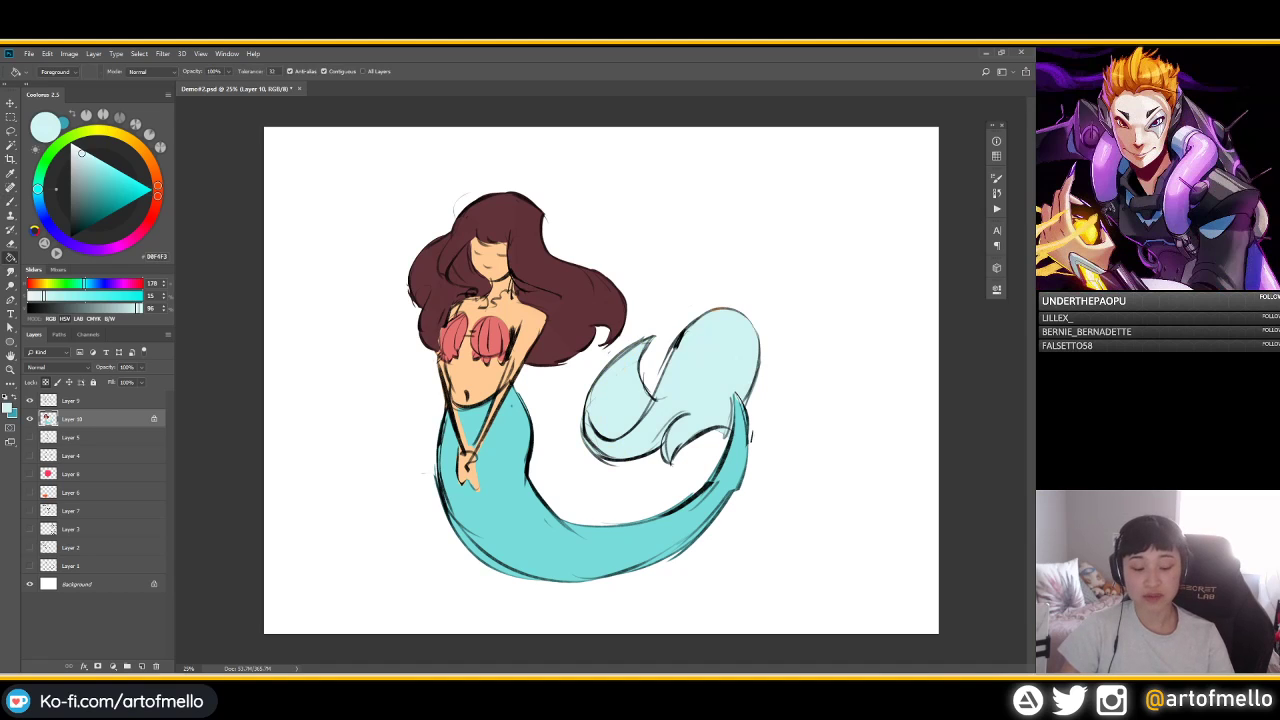
pyautogui.press('b')
pyautogui.hotkey('ctrl', 's')
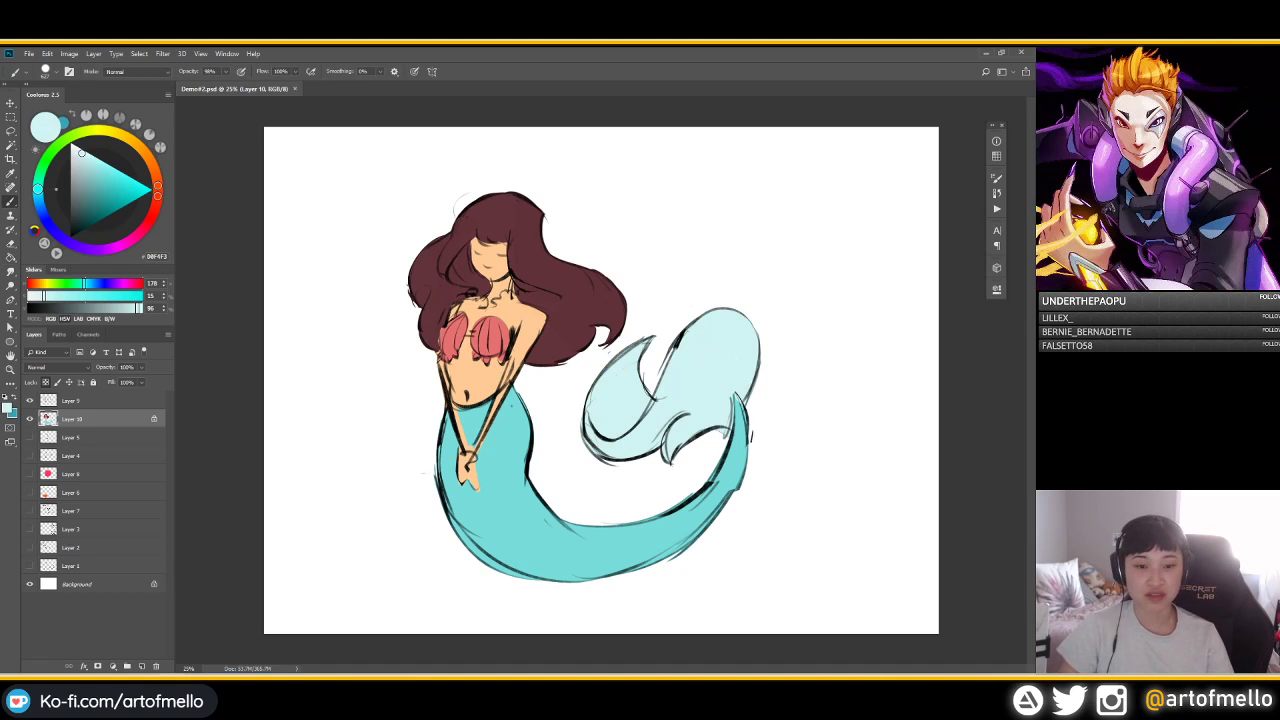
# Touch up the shell top and hair edges with their sampled coral and plum colours, saving the document
pyautogui.keyDown('alt'); pyautogui.click(447, 342); pyautogui.keyUp('alt')
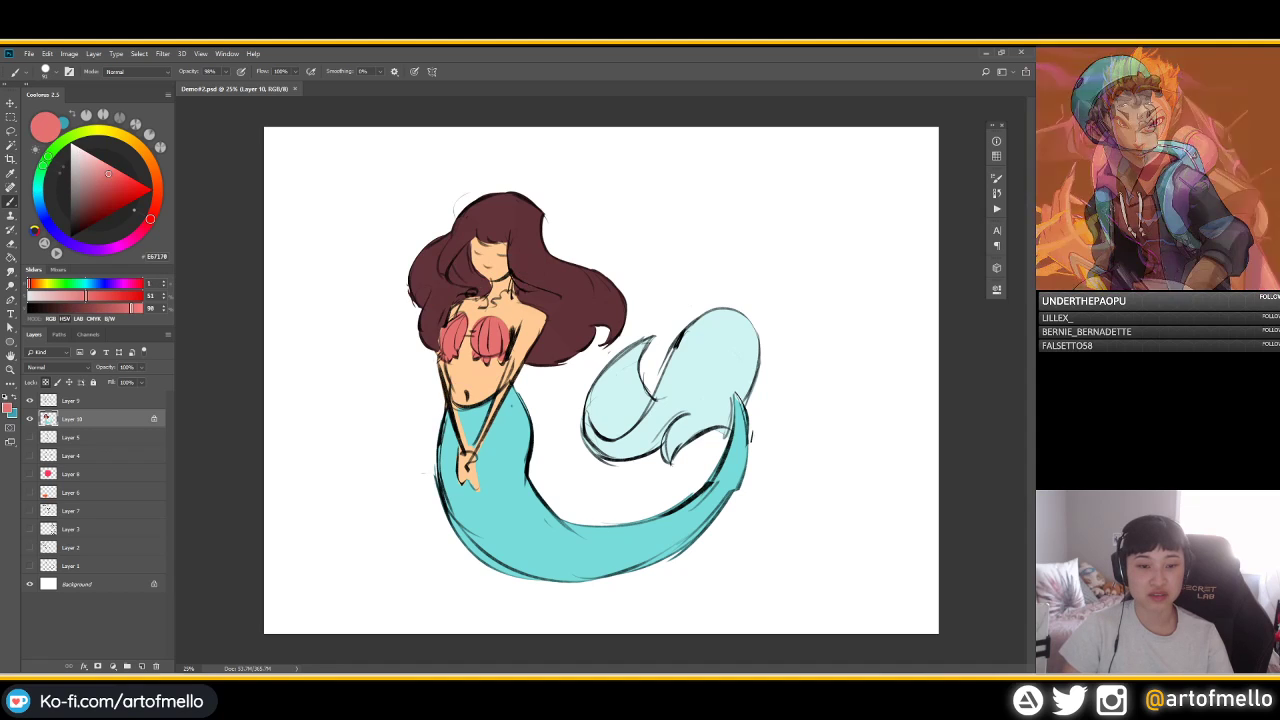
pyautogui.hotkey('ctrl', 's')
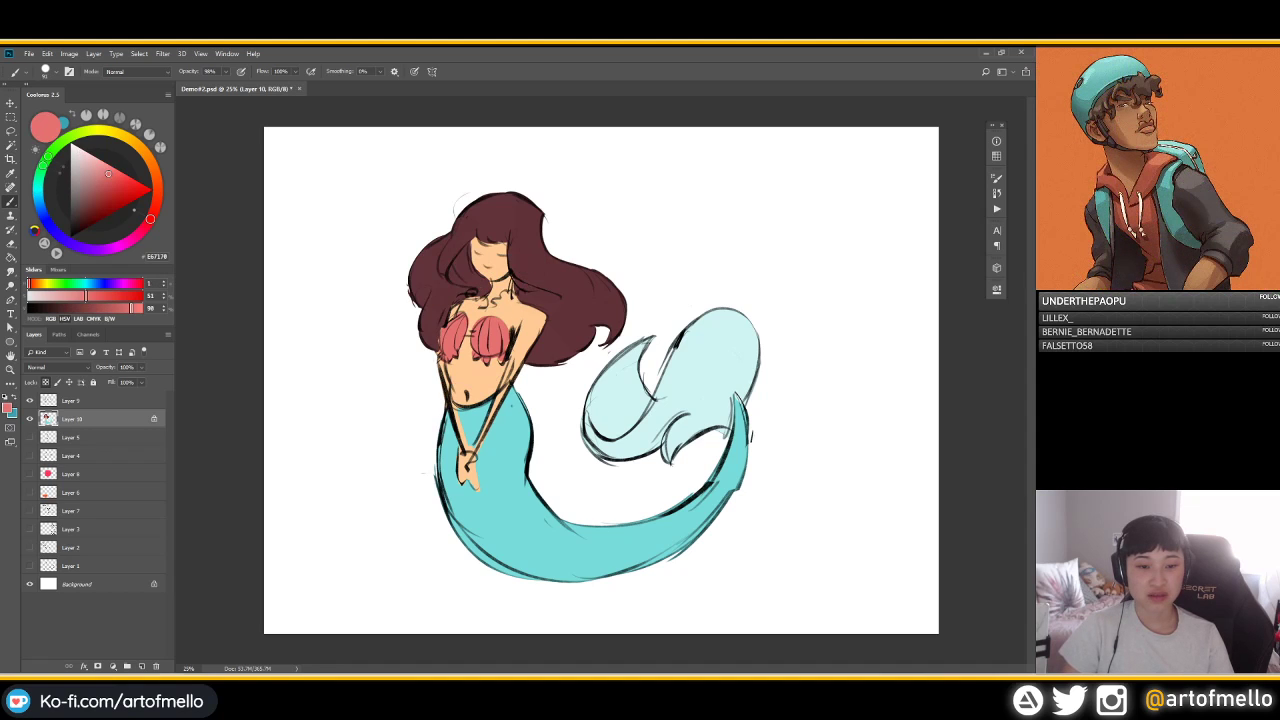
pyautogui.keyDown('alt'); pyautogui.click(560, 308); pyautogui.keyUp('alt')
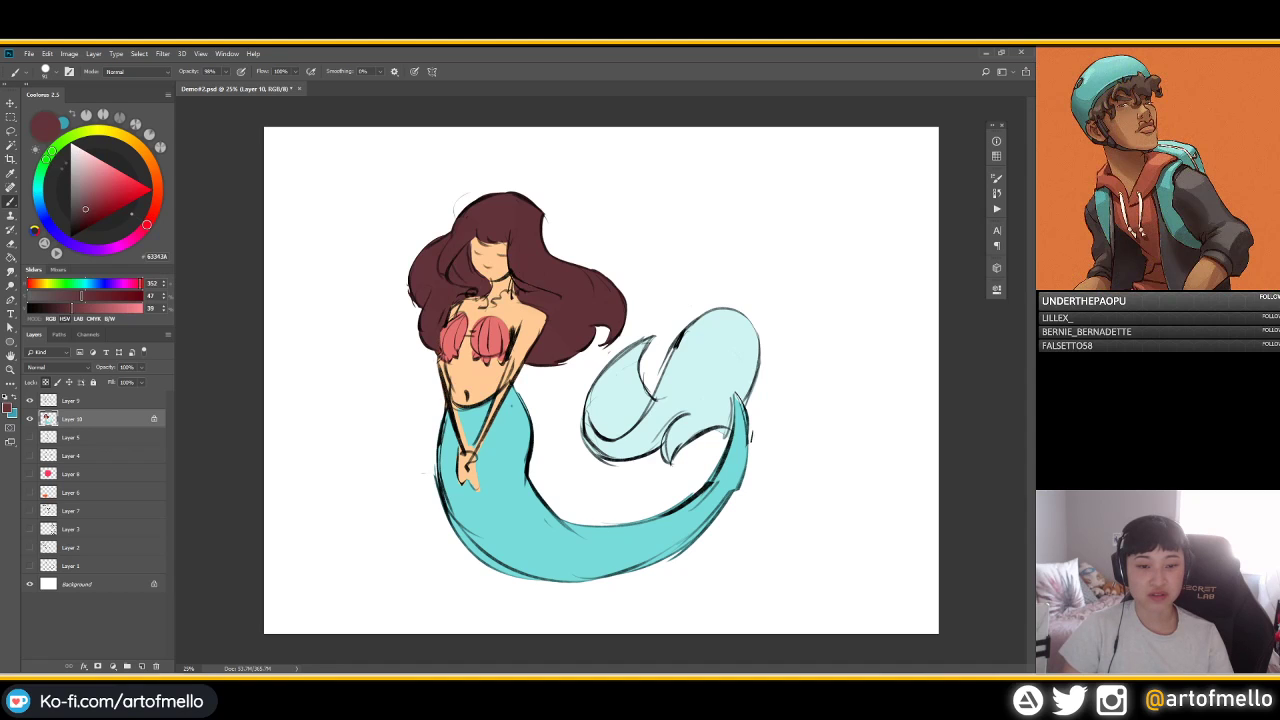
pyautogui.hotkey('ctrl', 's')
pyautogui.keyDown('alt'); pyautogui.click(475, 336); pyautogui.keyUp('alt')
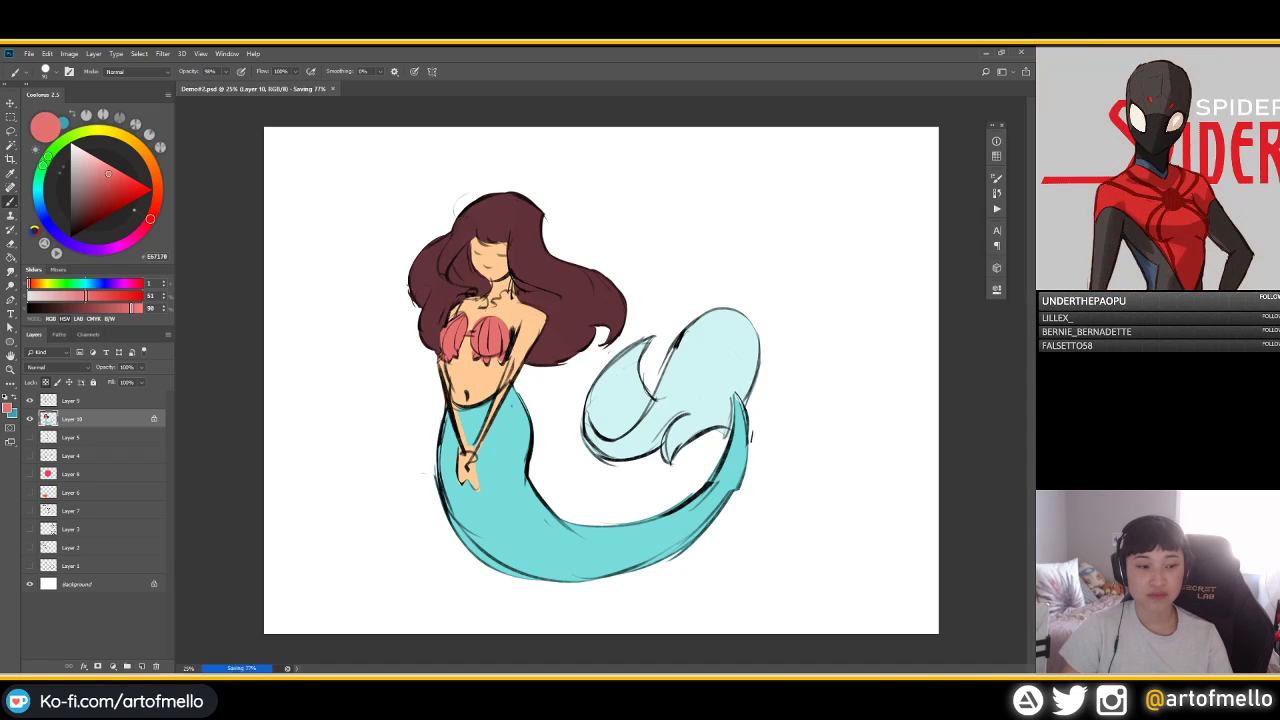
# Switch to the Oil Pastel Large 1 brush, choose a darker plum (#492228) and shade the hair flowing behind the shoulder
pyautogui.rightClick(446, 297)
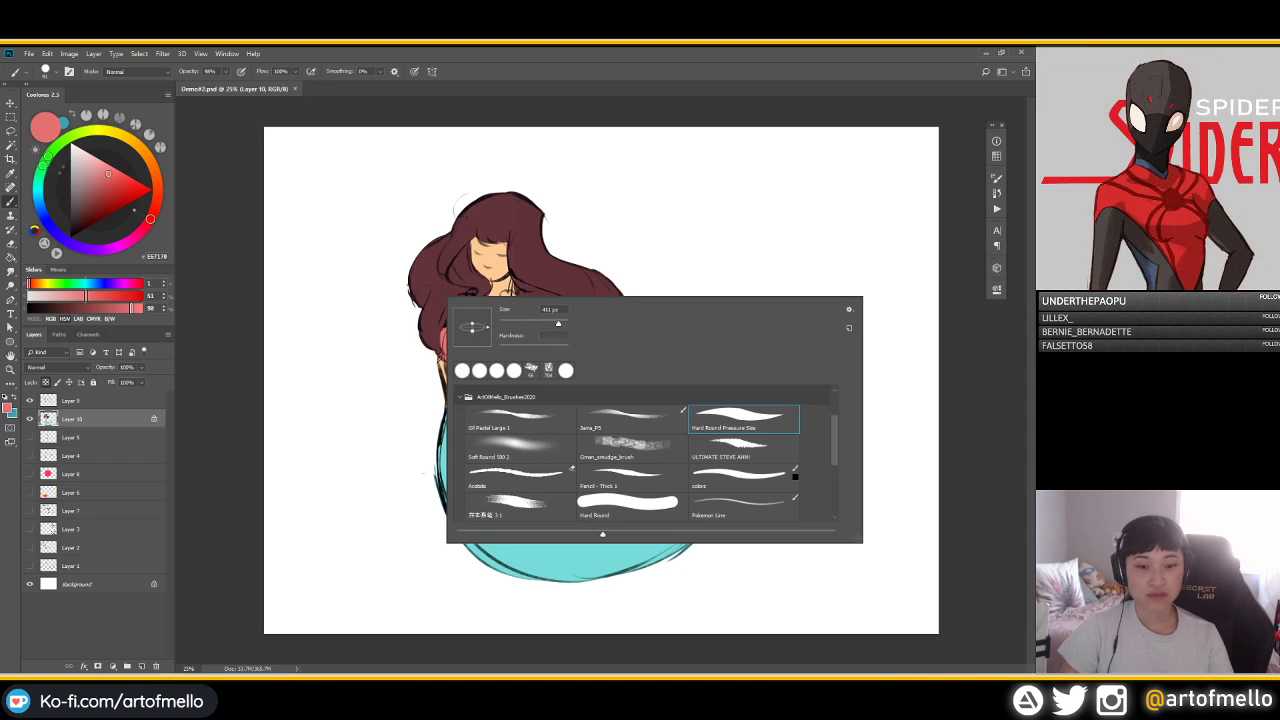
pyautogui.click(521, 419)
pyautogui.keyDown('alt'); pyautogui.rightClick(557, 244); pyautogui.keyUp('alt')
pyautogui.keyDown('alt'); pyautogui.click(532, 262); pyautogui.keyUp('alt')
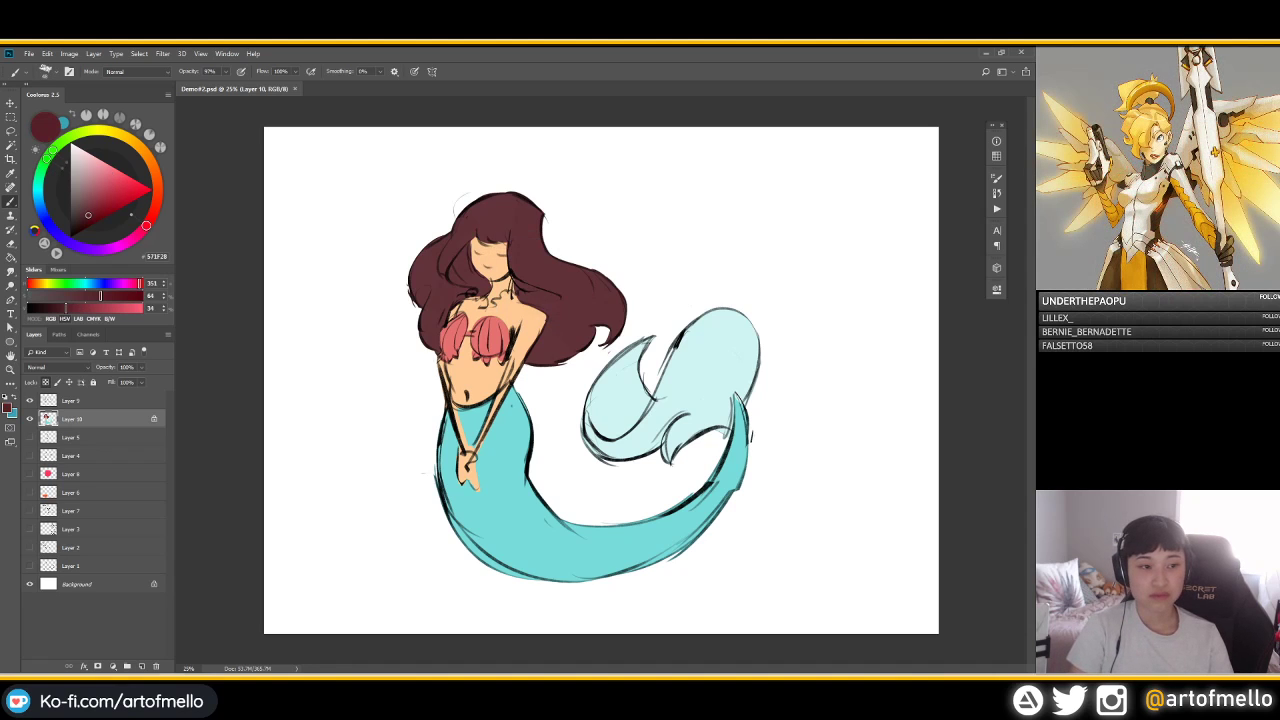
pyautogui.click(83, 217)
pyautogui.keyDown('alt'); pyautogui.rightClick(500, 246); pyautogui.keyUp('alt')
pyautogui.moveTo(514, 282)
pyautogui.mouseDown()
pyautogui.moveTo(566, 322)
pyautogui.moveTo(538, 360)
pyautogui.moveTo(548, 364)
pyautogui.mouseUp()
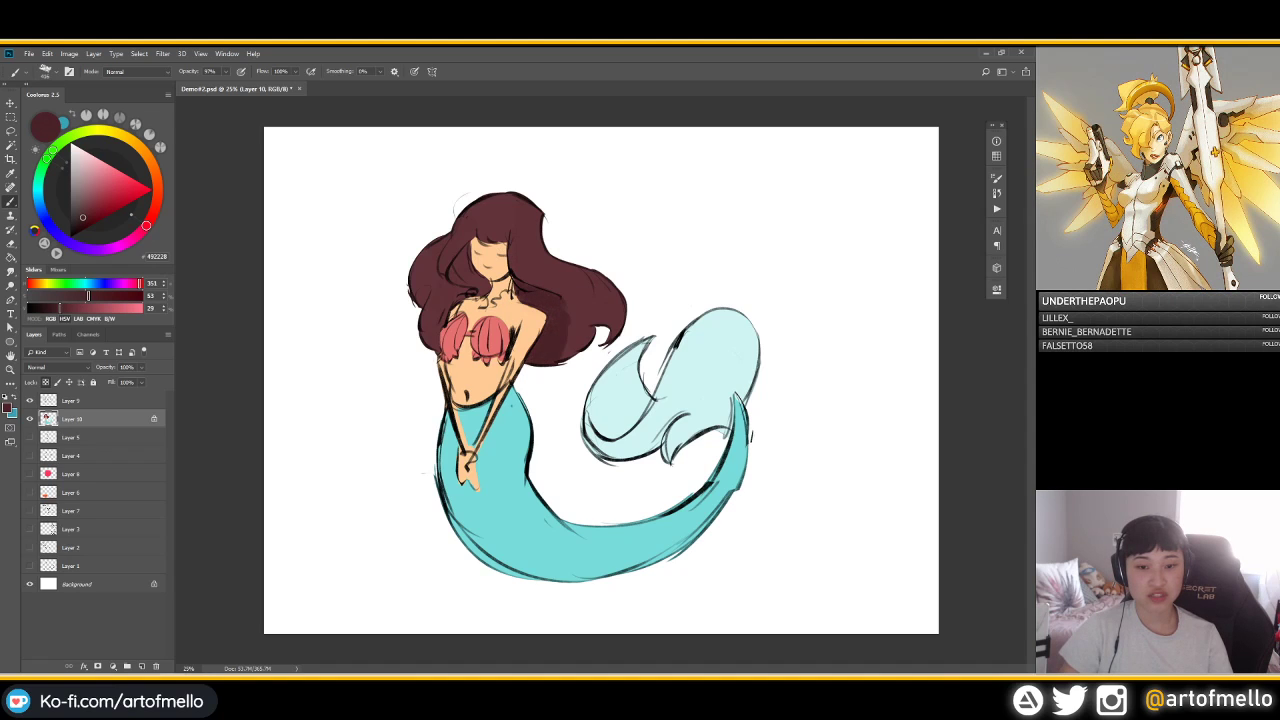
pyautogui.moveTo(578, 318)
pyautogui.mouseDown()
pyautogui.moveTo(562, 358)
pyautogui.moveTo(568, 340)
pyautogui.mouseUp()
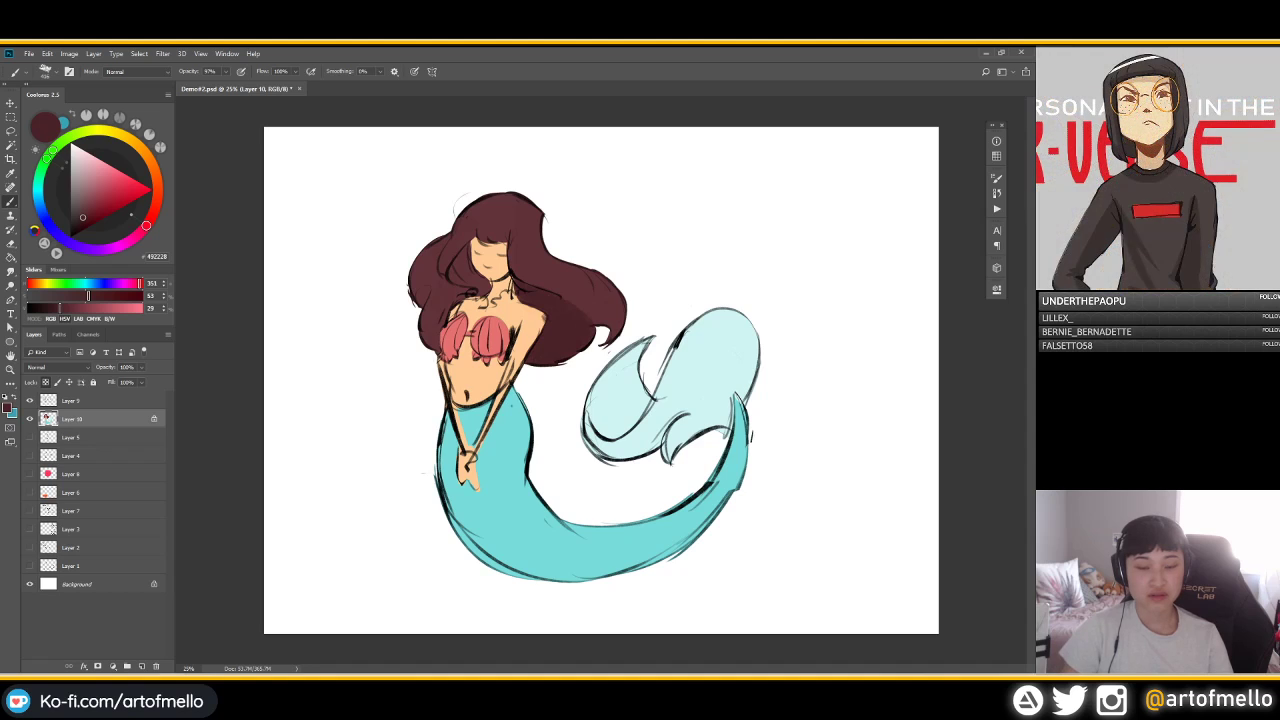
pyautogui.moveTo(544, 275)
pyautogui.mouseDown()
pyautogui.moveTo(528, 275)
pyautogui.moveTo(590, 302)
pyautogui.moveTo(580, 322)
pyautogui.moveTo(603, 338)
pyautogui.mouseUp()
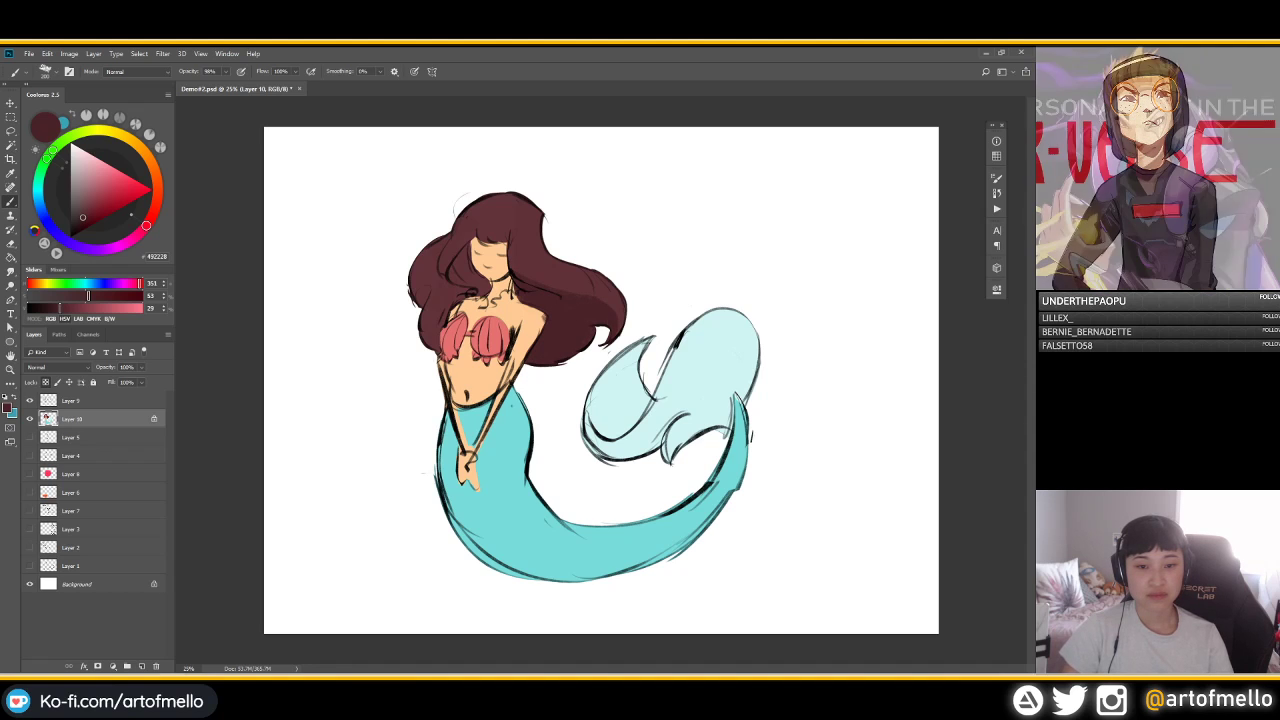
# Paint dark plum shadows in the hair beside the face and under the fringe, undoing stray strokes
pyautogui.moveTo(468, 262)
pyautogui.mouseDown()
pyautogui.moveTo(452, 287)
pyautogui.moveTo(459, 268)
pyautogui.moveTo(488, 291)
pyautogui.moveTo(435, 355)
pyautogui.mouseUp()
pyautogui.hotkey('ctrl', 'z')
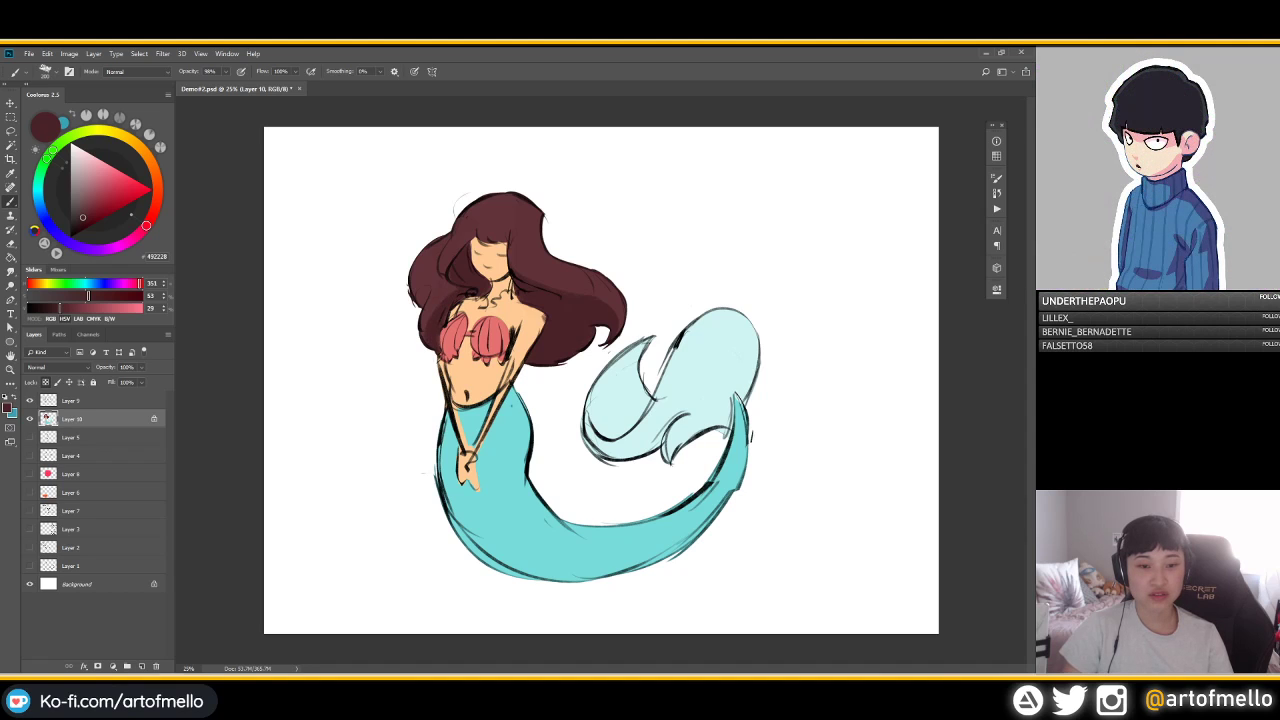
pyautogui.moveTo(452, 290)
pyautogui.mouseDown()
pyautogui.moveTo(429, 326)
pyautogui.moveTo(419, 304)
pyautogui.mouseUp()
pyautogui.moveTo(474, 238)
pyautogui.mouseDown()
pyautogui.moveTo(500, 240)
pyautogui.moveTo(478, 227)
pyautogui.moveTo(503, 244)
pyautogui.mouseUp()
pyautogui.hotkey('ctrl', 'z')
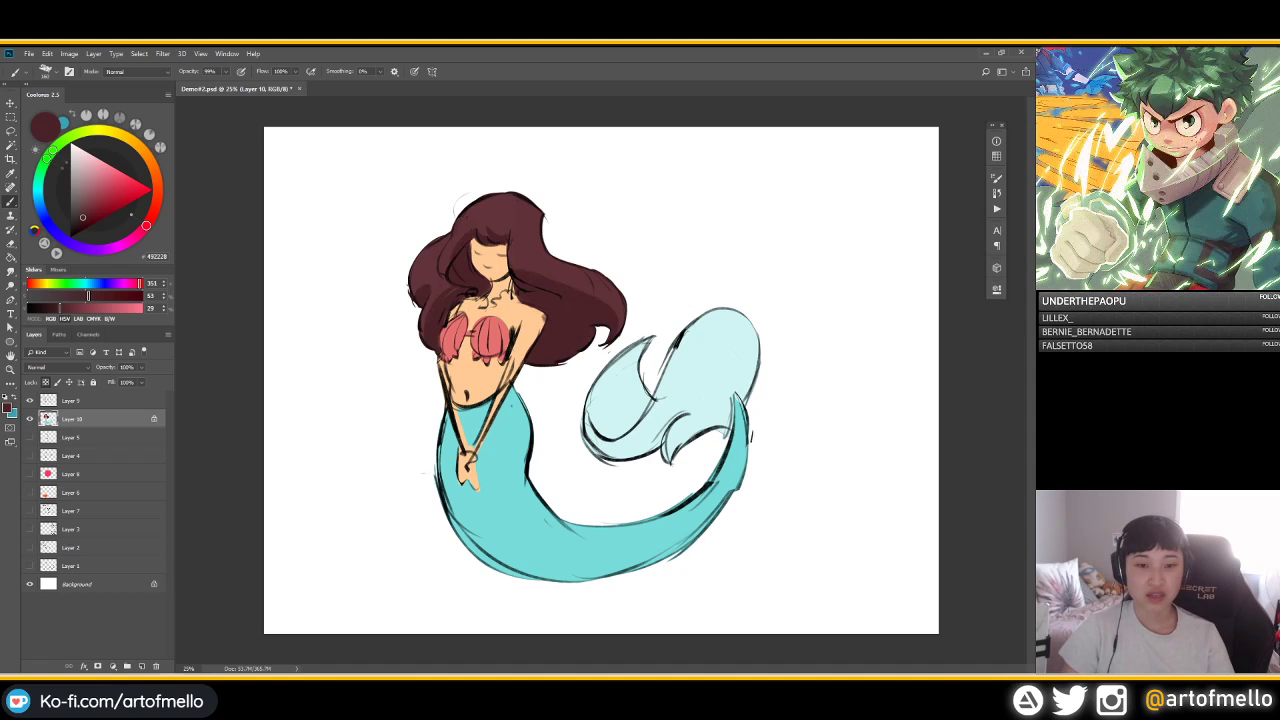
# Refine the shadow edges in the hair beside the face and neck, alternating the base plum and darker plum
pyautogui.keyDown('alt'); pyautogui.click(545, 275); pyautogui.keyUp('alt')
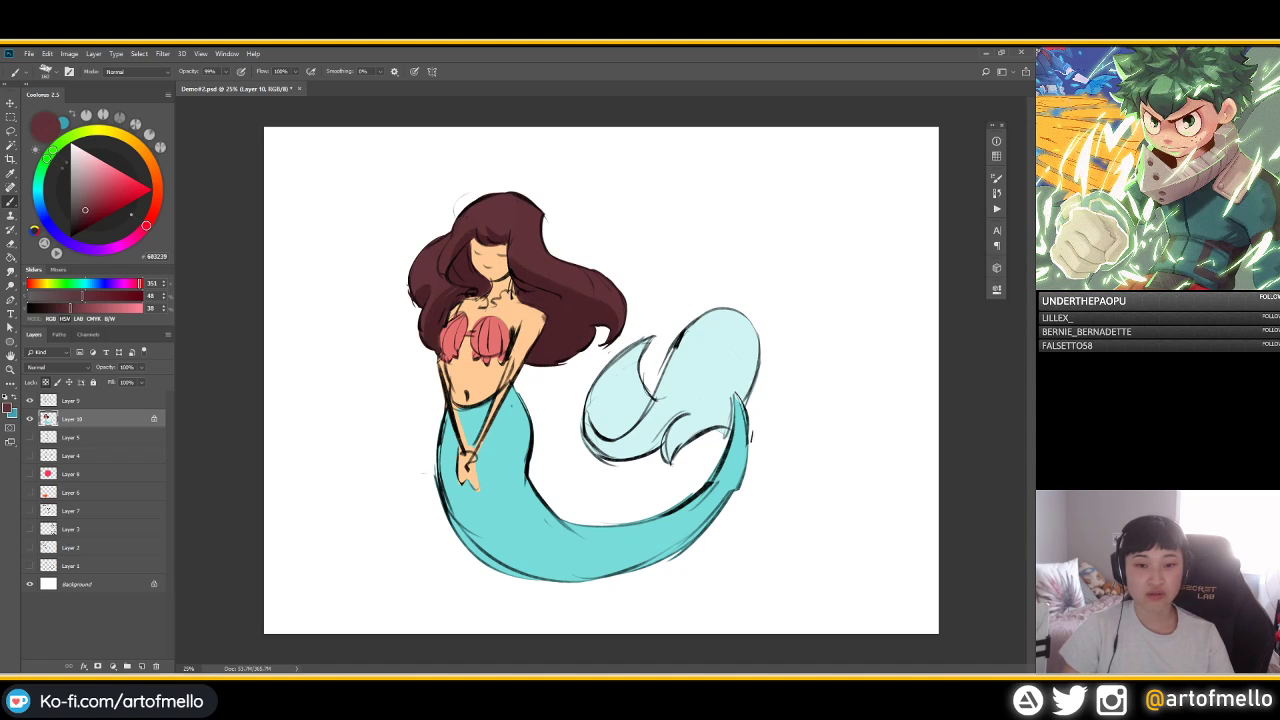
pyautogui.keyDown('alt'); pyautogui.click(549, 300); pyautogui.keyUp('alt')
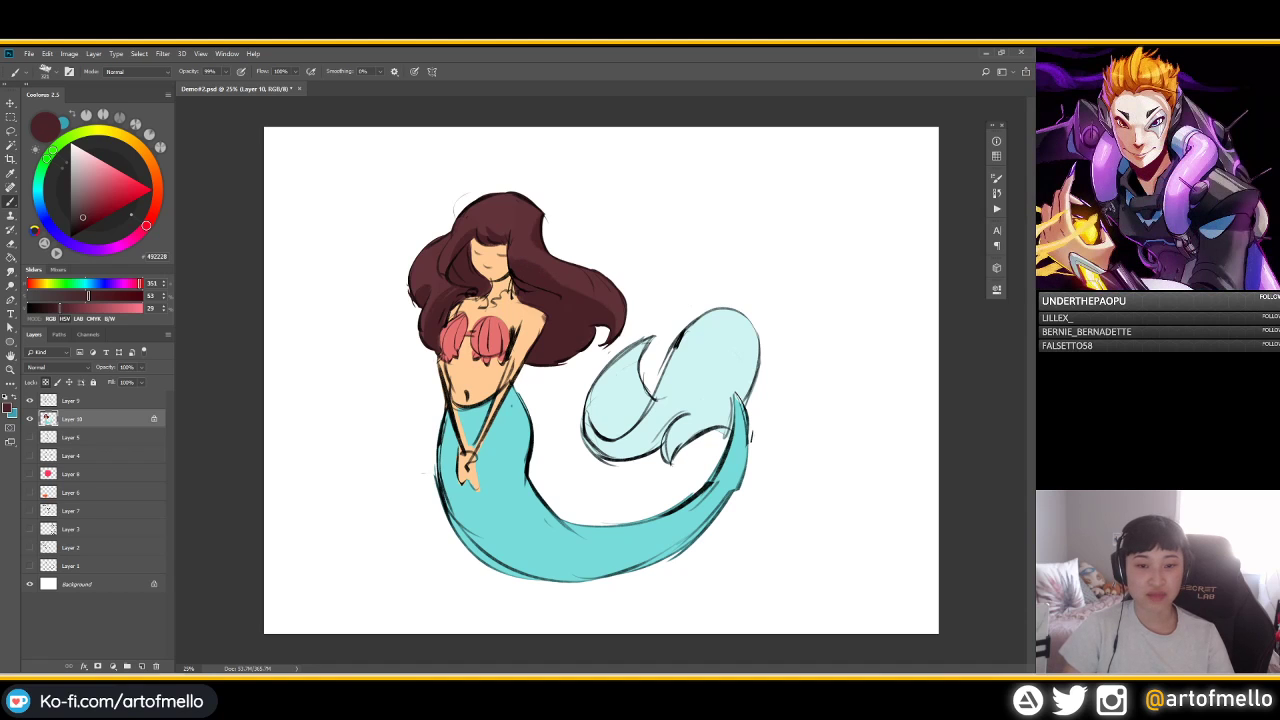
pyautogui.keyDown('alt'); pyautogui.click(521, 254); pyautogui.keyUp('alt')
pyautogui.moveTo(521, 254); pyautogui.dragTo(507, 254)
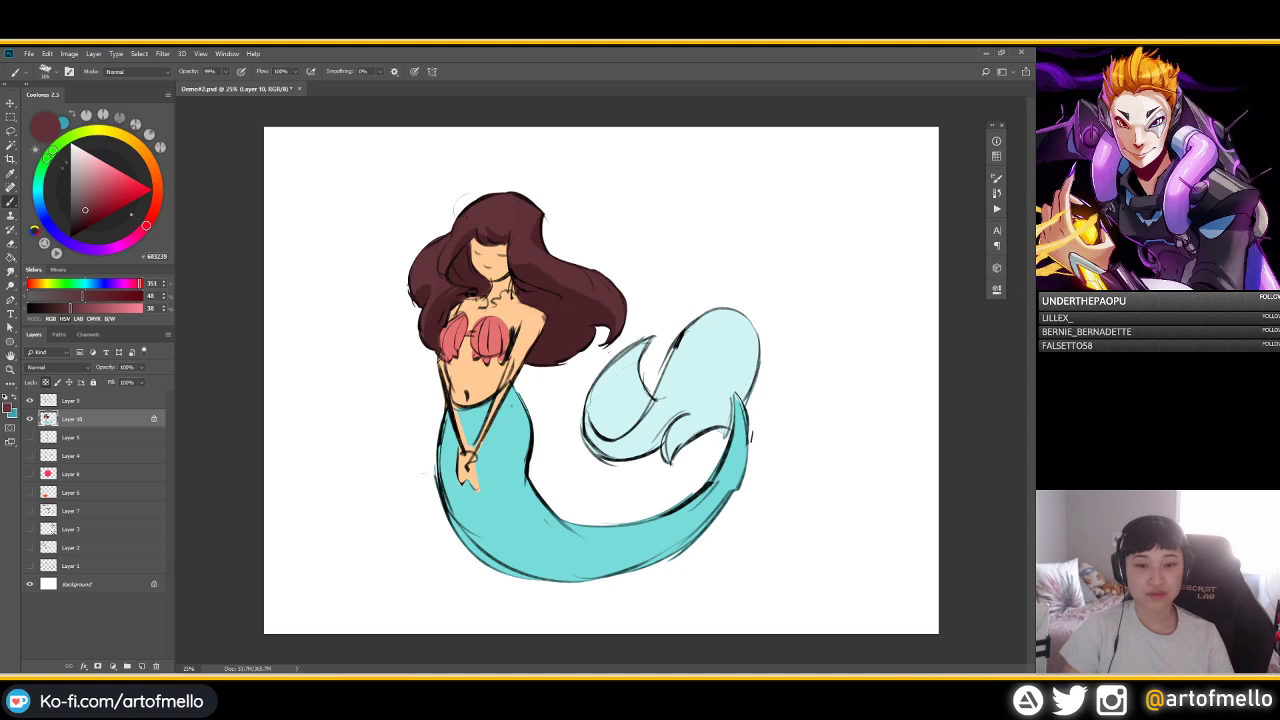
pyautogui.click(83, 217)
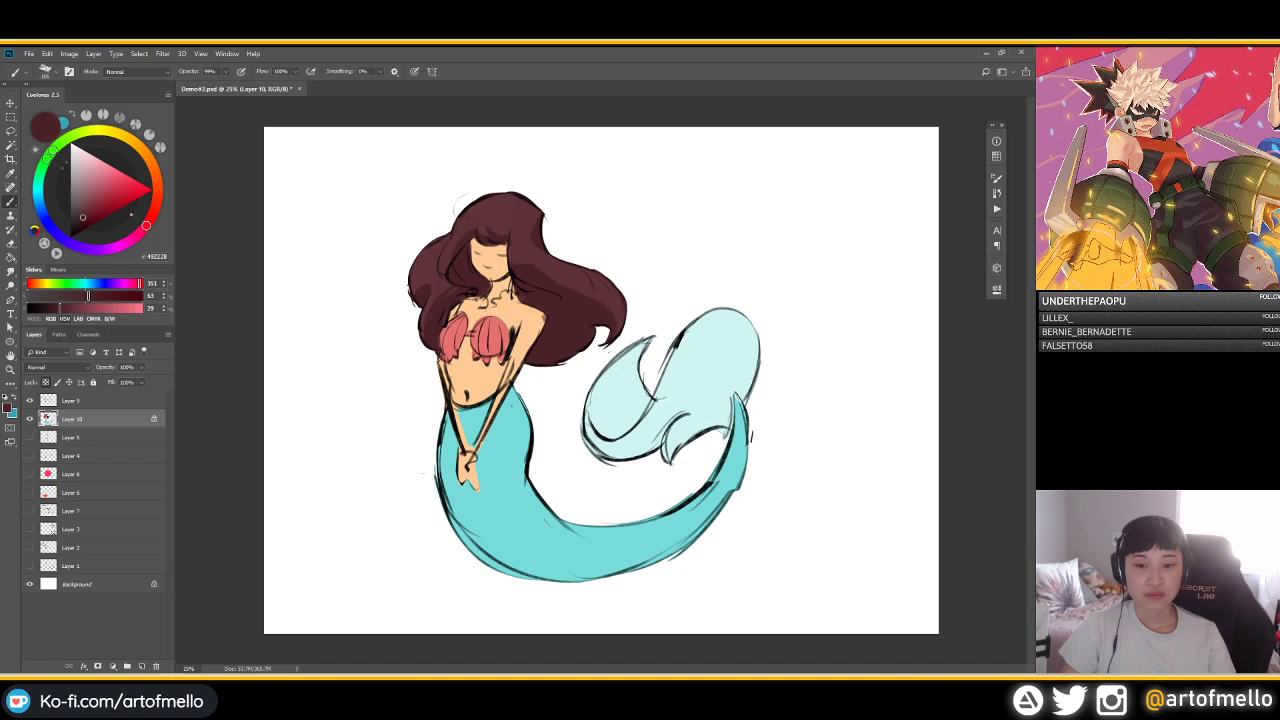
# Clean up the shading around the fringe and crown with sampled light and dark plum, saving the document
pyautogui.keyDown('alt'); pyautogui.click(512, 232); pyautogui.keyUp('alt')
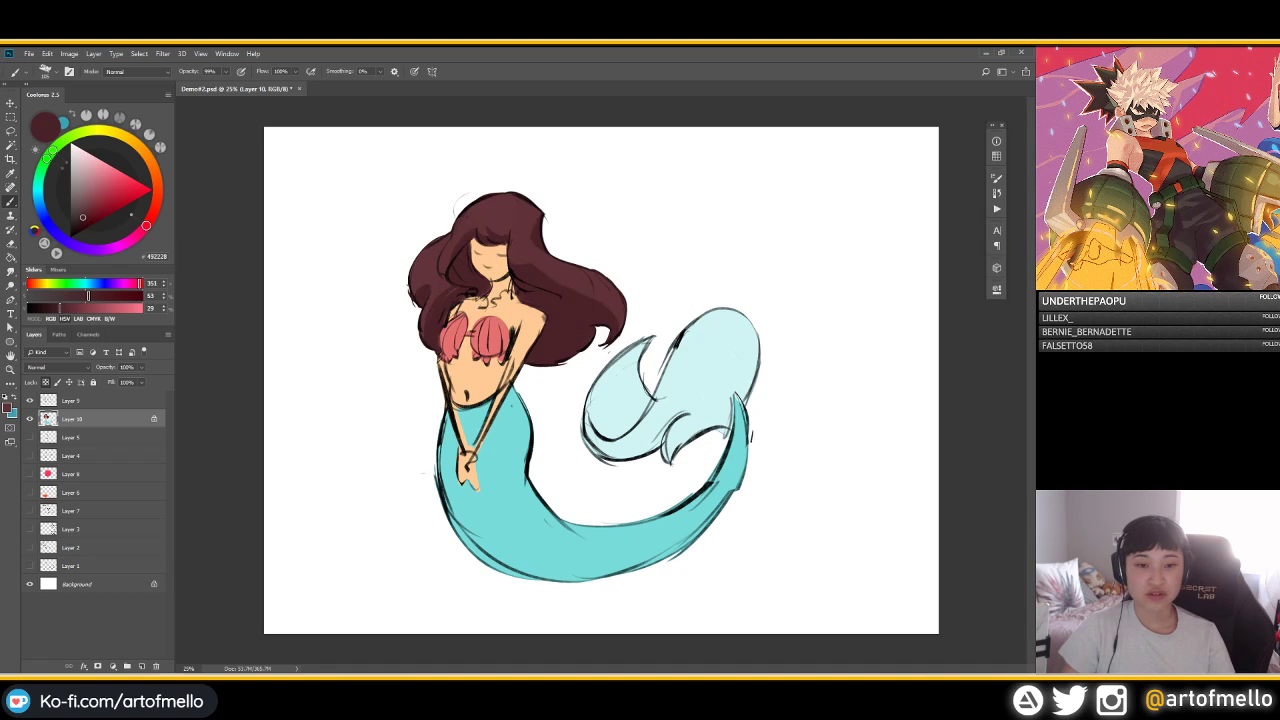
pyautogui.moveTo(508, 246); pyautogui.dragTo(524, 246)
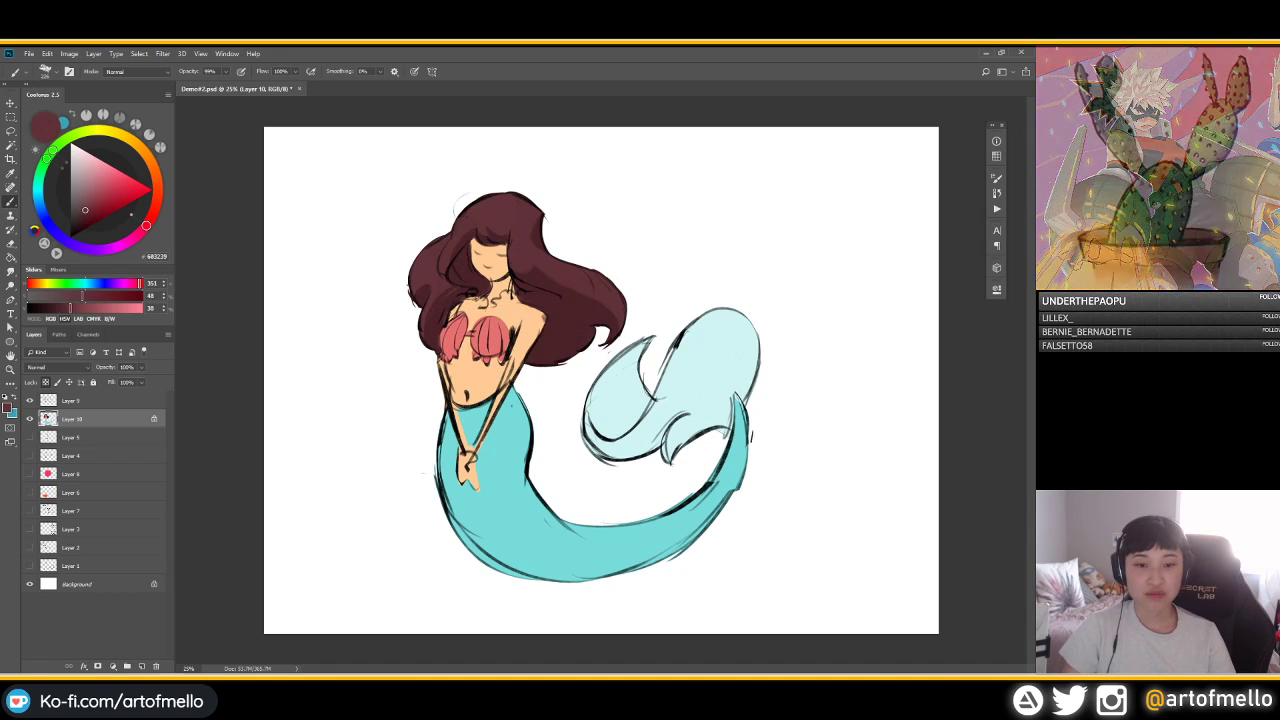
pyautogui.moveTo(539, 225); pyautogui.dragTo(526, 225)
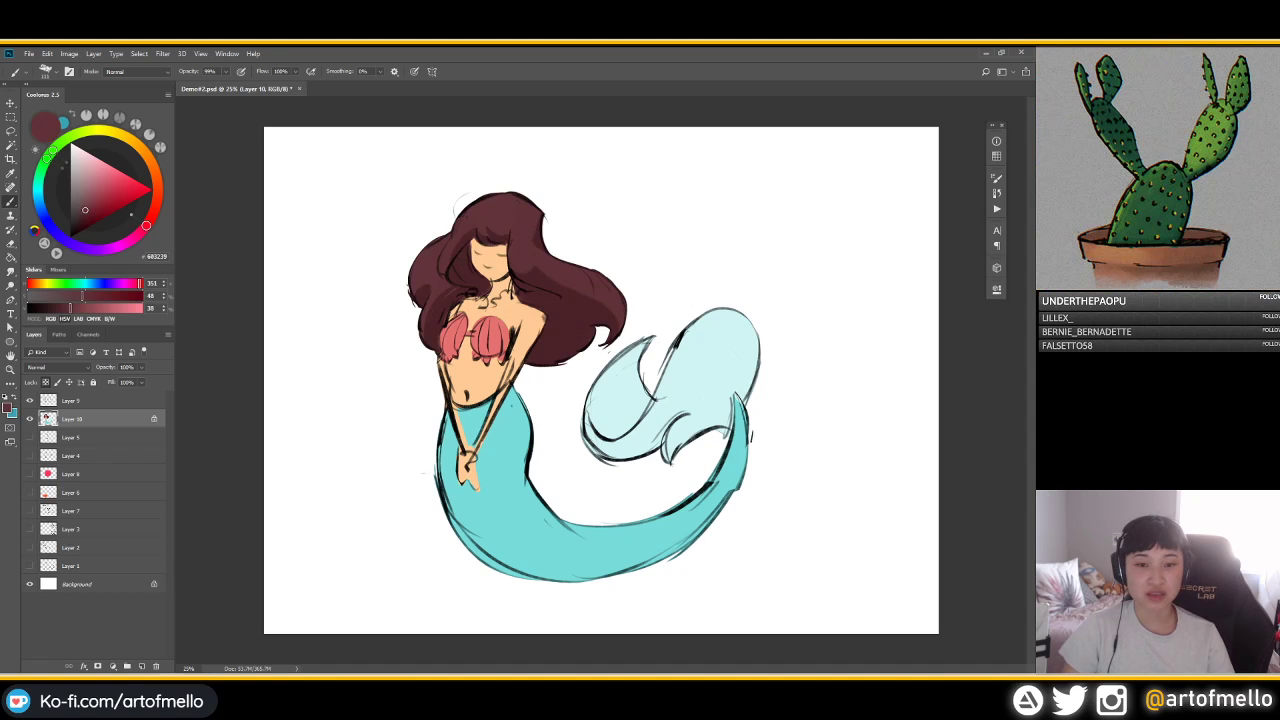
pyautogui.hotkey('ctrl', 's')
pyautogui.keyDown('alt'); pyautogui.click(492, 239); pyautogui.keyUp('alt')
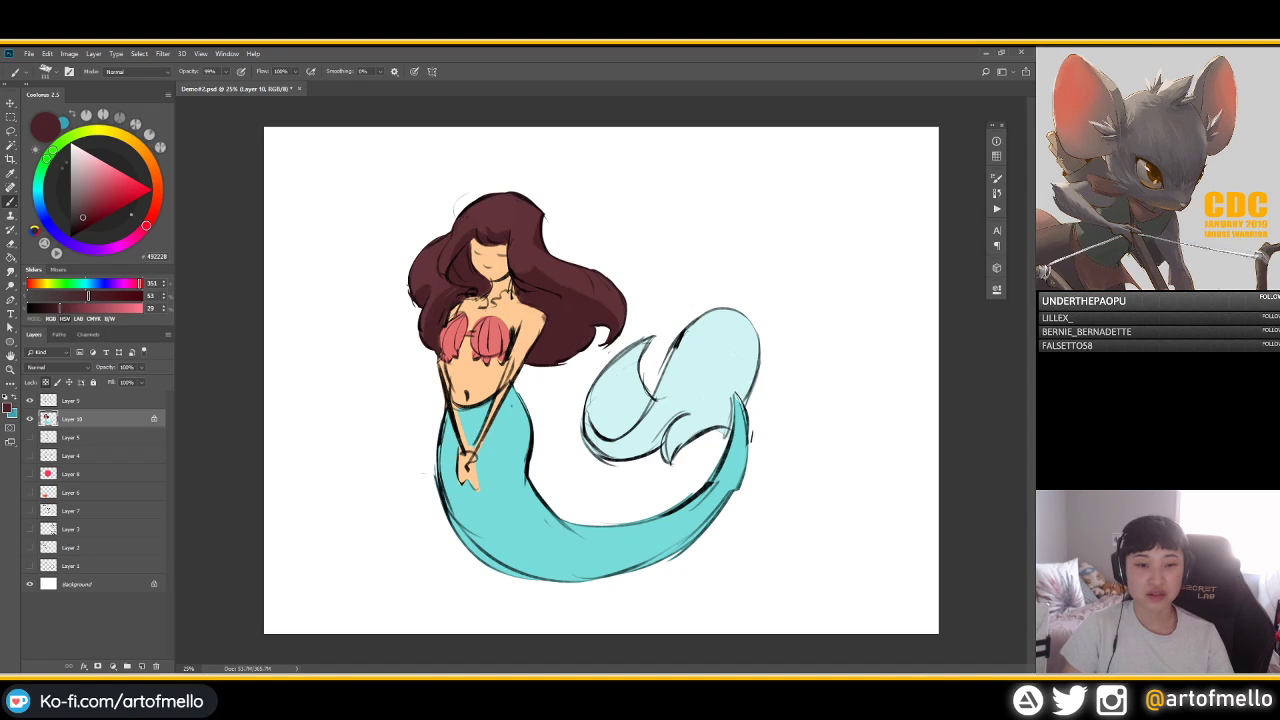
pyautogui.hotkey('ctrl', 's')
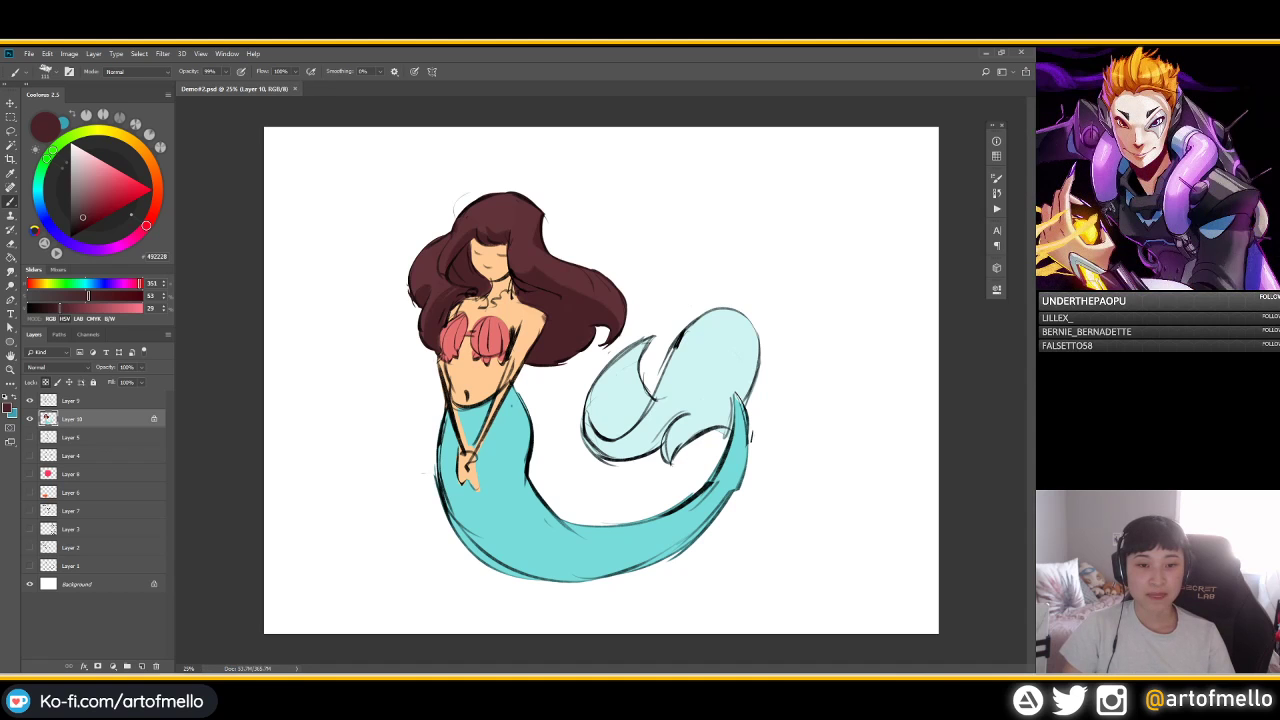
pyautogui.keyDown('alt'); pyautogui.click(466, 226); pyautogui.keyUp('alt')
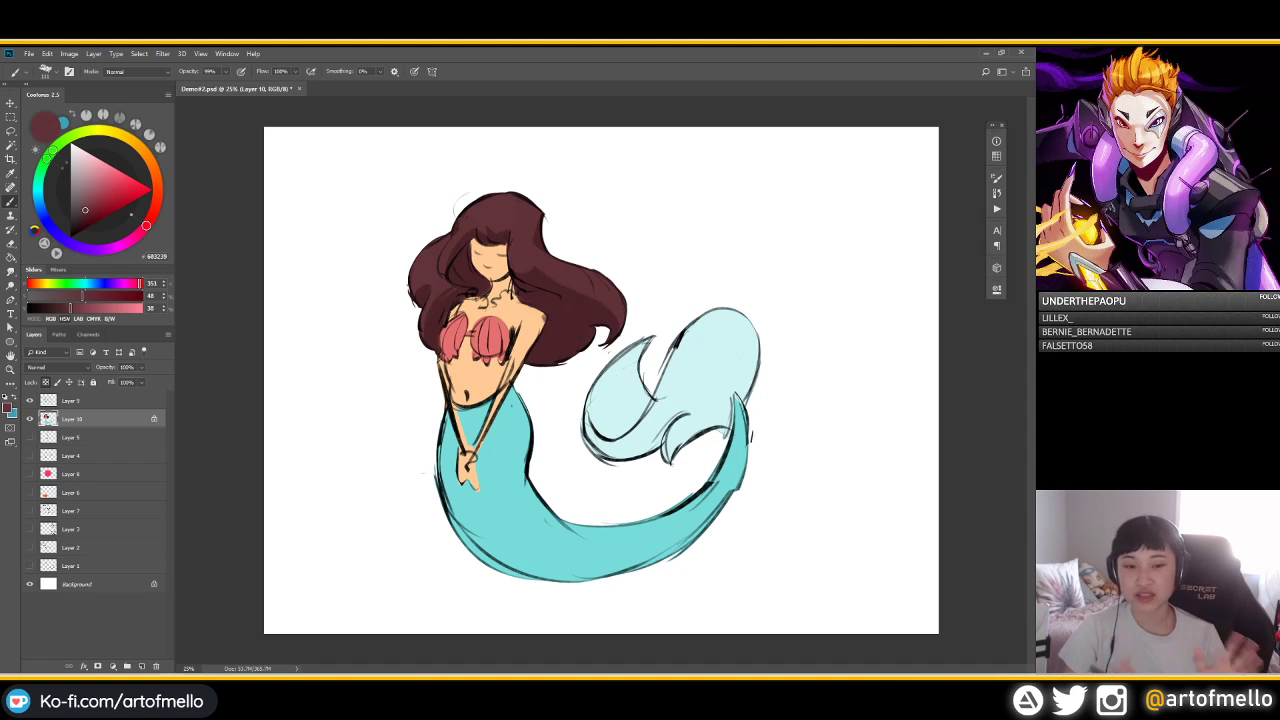
pyautogui.keyDown('alt'); pyautogui.click(464, 245); pyautogui.keyUp('alt')
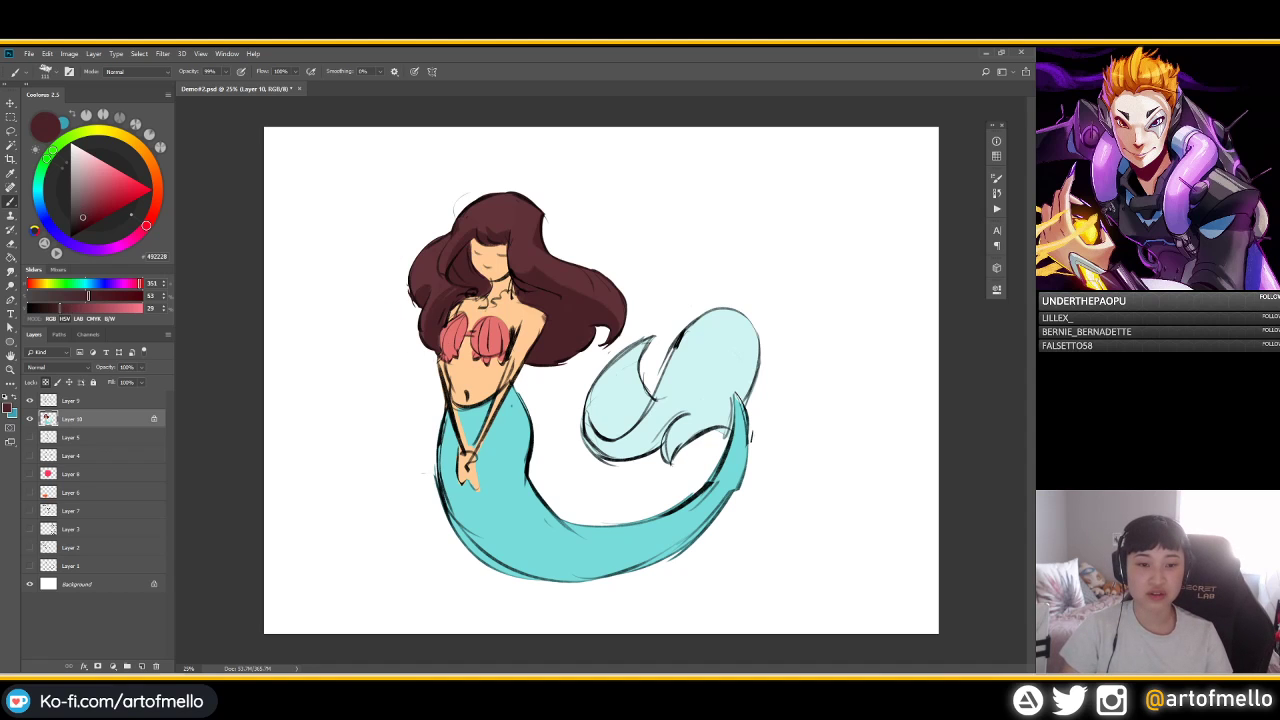
# Sample the shells' coral, choose a darker red shade and paint shadows on the shell top
pyautogui.keyDown('alt'); pyautogui.click(489, 338); pyautogui.keyUp('alt')
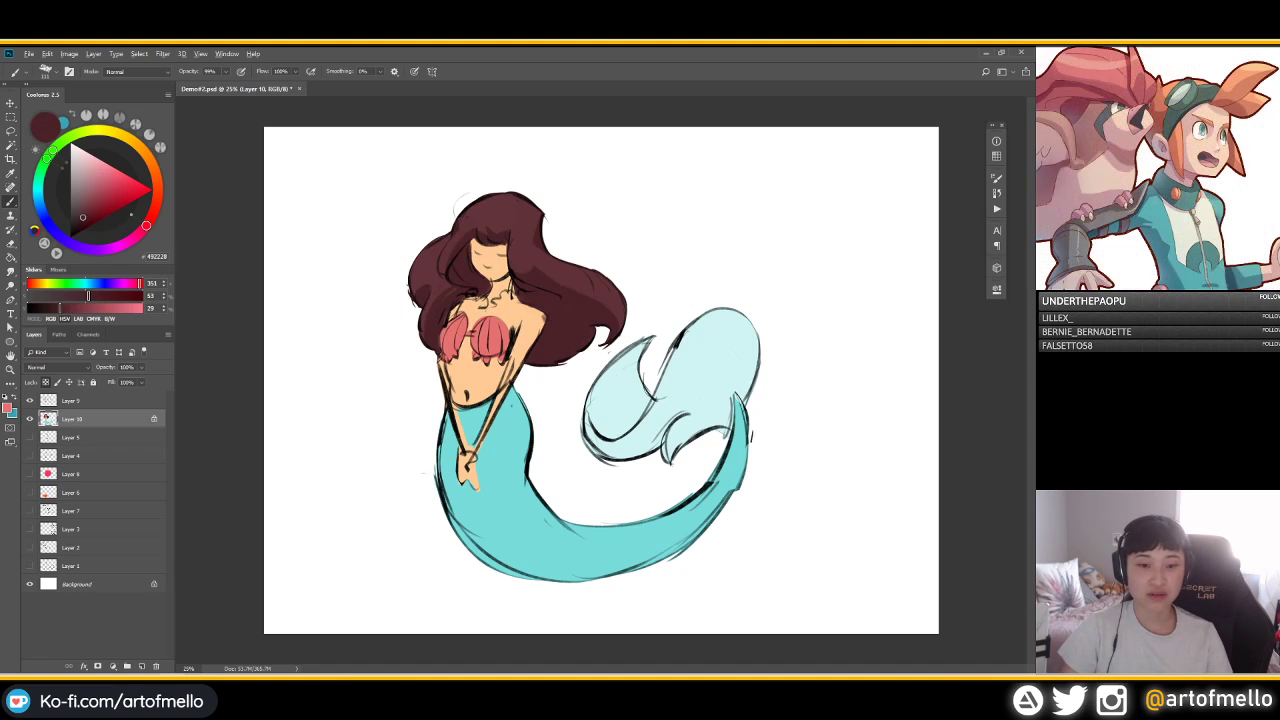
pyautogui.click(104, 187)
pyautogui.moveTo(474, 342); pyautogui.dragTo(494, 348)
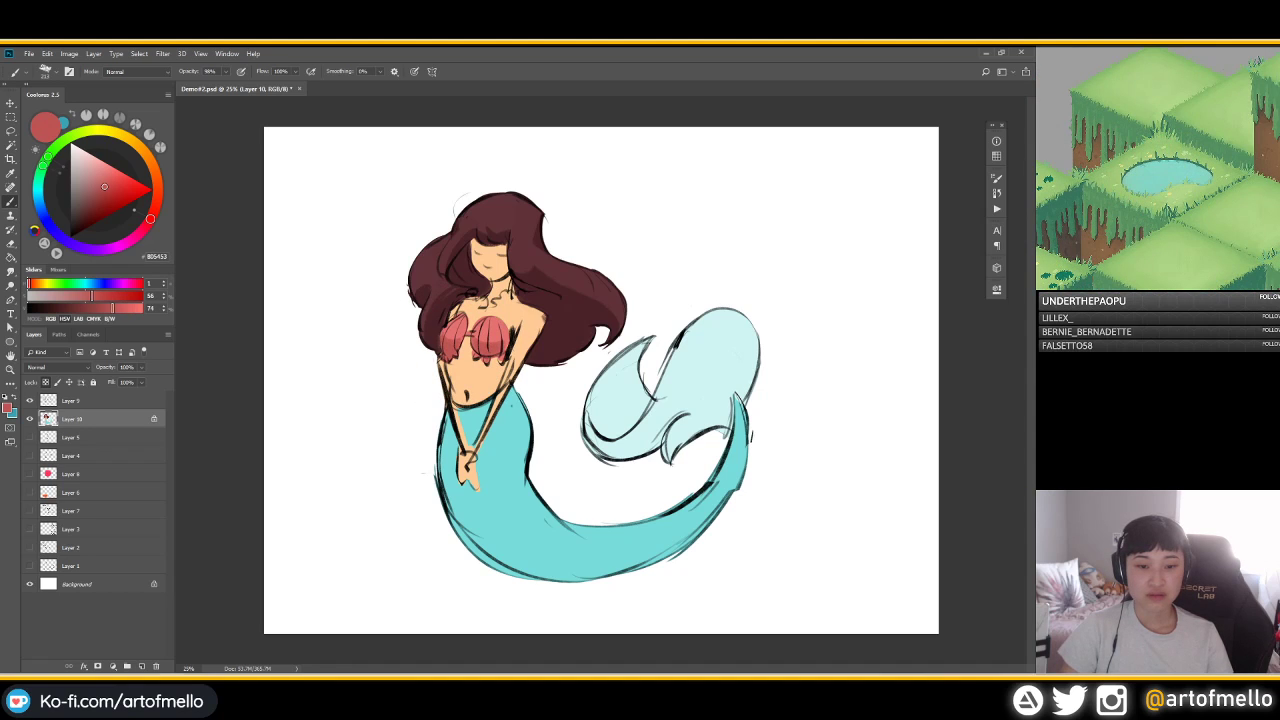
# Sample the light skin tone, choose a darker, slightly redder tan as its shadow colour and enlarge the brush
pyautogui.keyDown('alt'); pyautogui.click(480, 378); pyautogui.keyUp('alt')
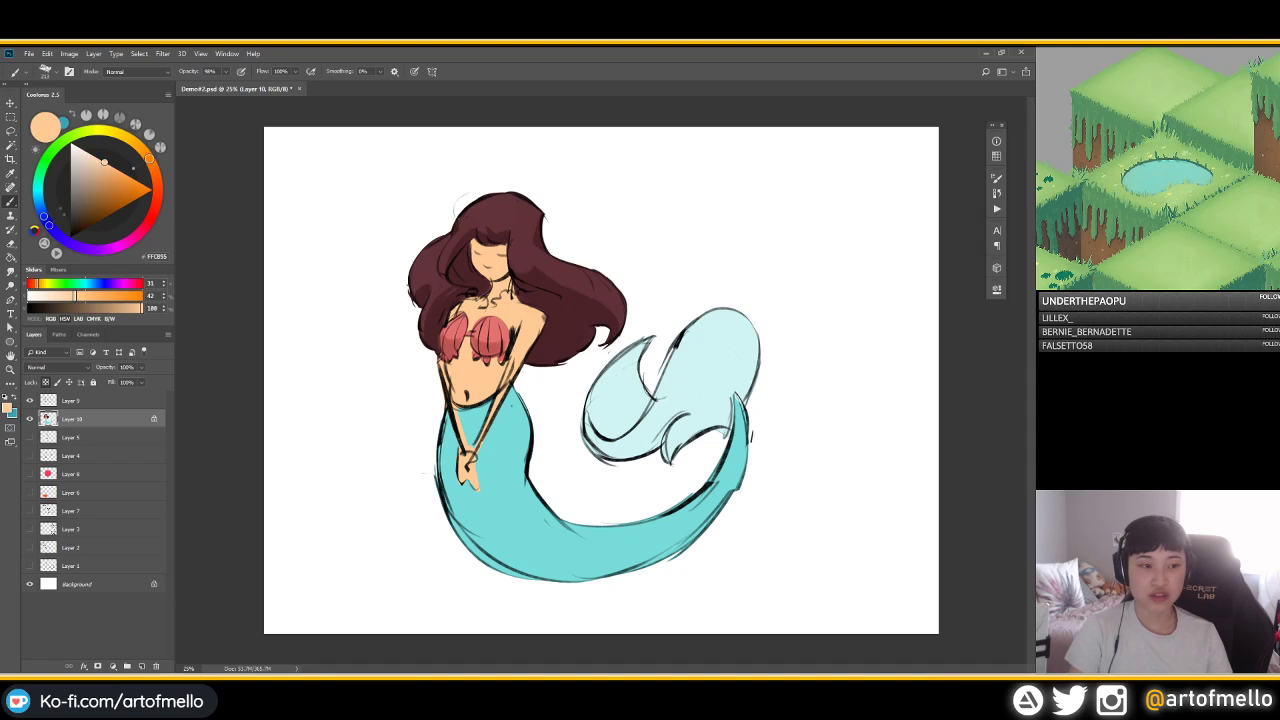
pyautogui.click(100, 177)
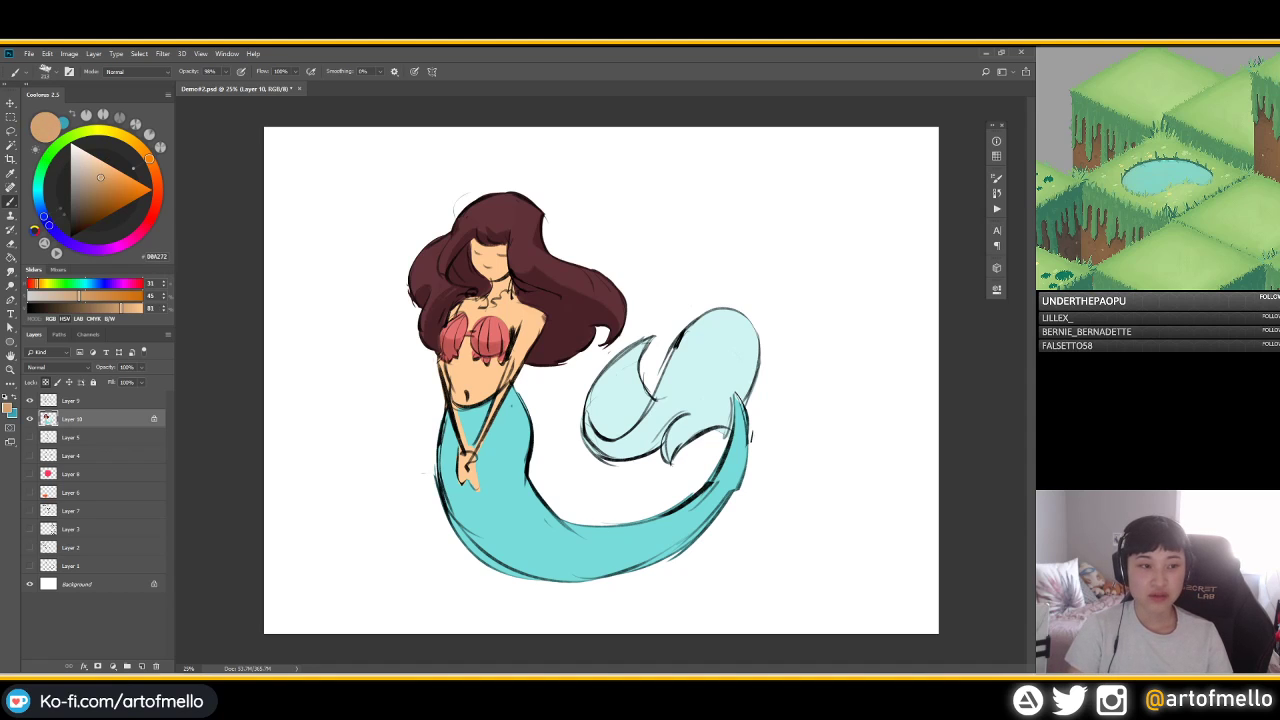
pyautogui.click(112, 178)
pyautogui.press(']')
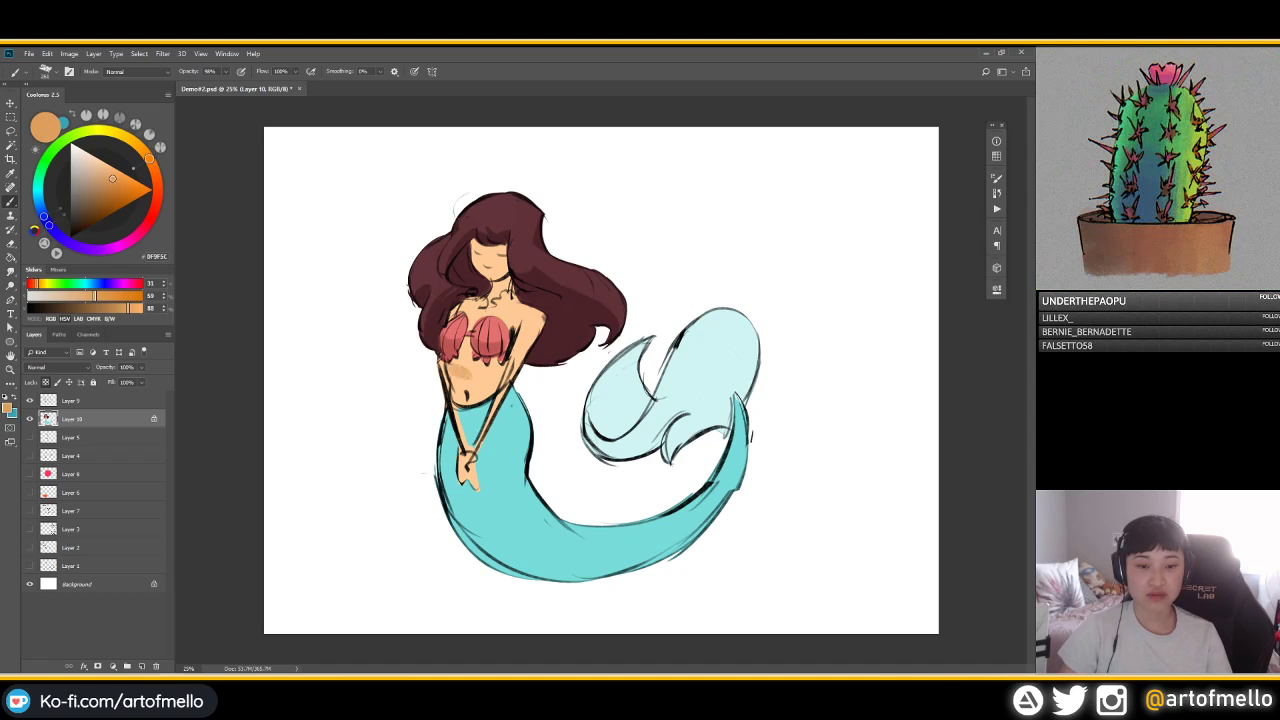
pyautogui.moveTo(149, 159); pyautogui.dragTo(153, 166)
pyautogui.click(103, 181)
pyautogui.click(112, 178)
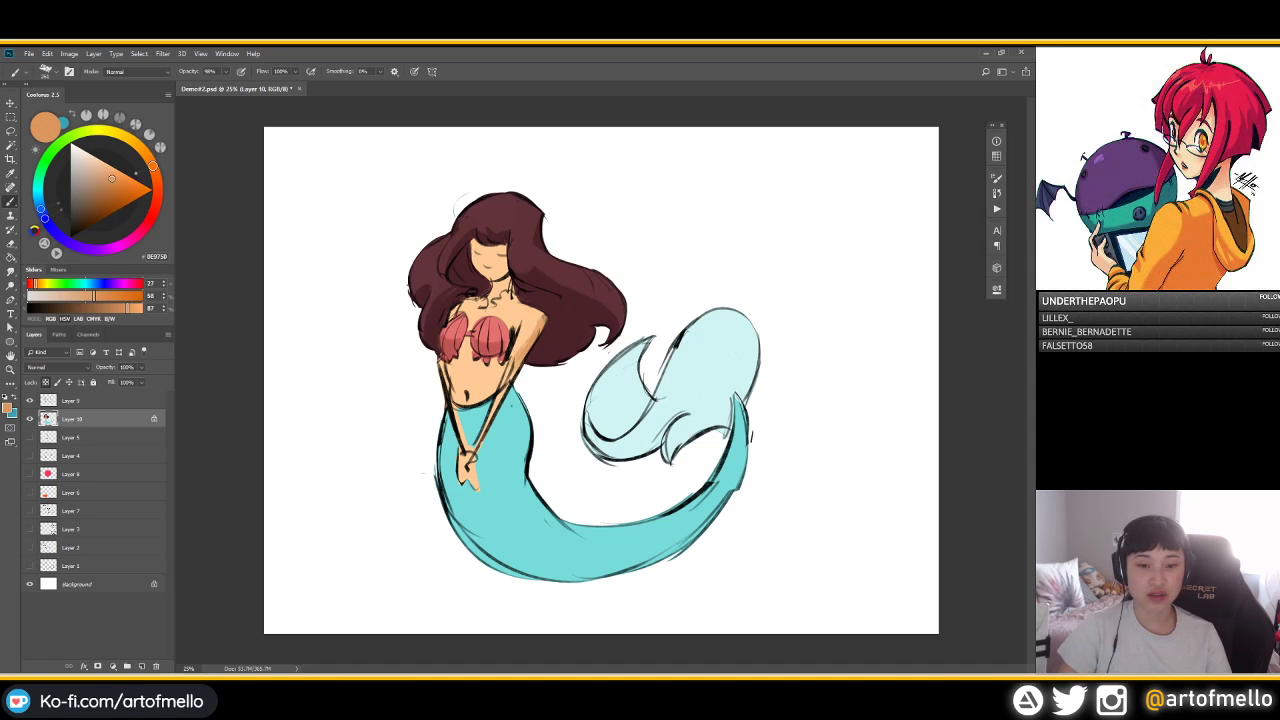
# Paint tan shadows on the mermaid's midriff beneath the shell top, undoing a stray stroke and varying the shade
pyautogui.moveTo(514, 370); pyautogui.dragTo(503, 398)
pyautogui.moveTo(456, 370)
pyautogui.mouseDown()
pyautogui.moveTo(475, 400)
pyautogui.moveTo(489, 374)
pyautogui.moveTo(492, 388)
pyautogui.moveTo(452, 377)
pyautogui.moveTo(458, 400)
pyautogui.moveTo(474, 402)
pyautogui.mouseUp()
pyautogui.keyDown('alt'); pyautogui.click(468, 365); pyautogui.keyUp('alt')
pyautogui.hotkey('ctrl', 'z')
pyautogui.keyDown('alt'); pyautogui.click(493, 381); pyautogui.keyUp('alt')
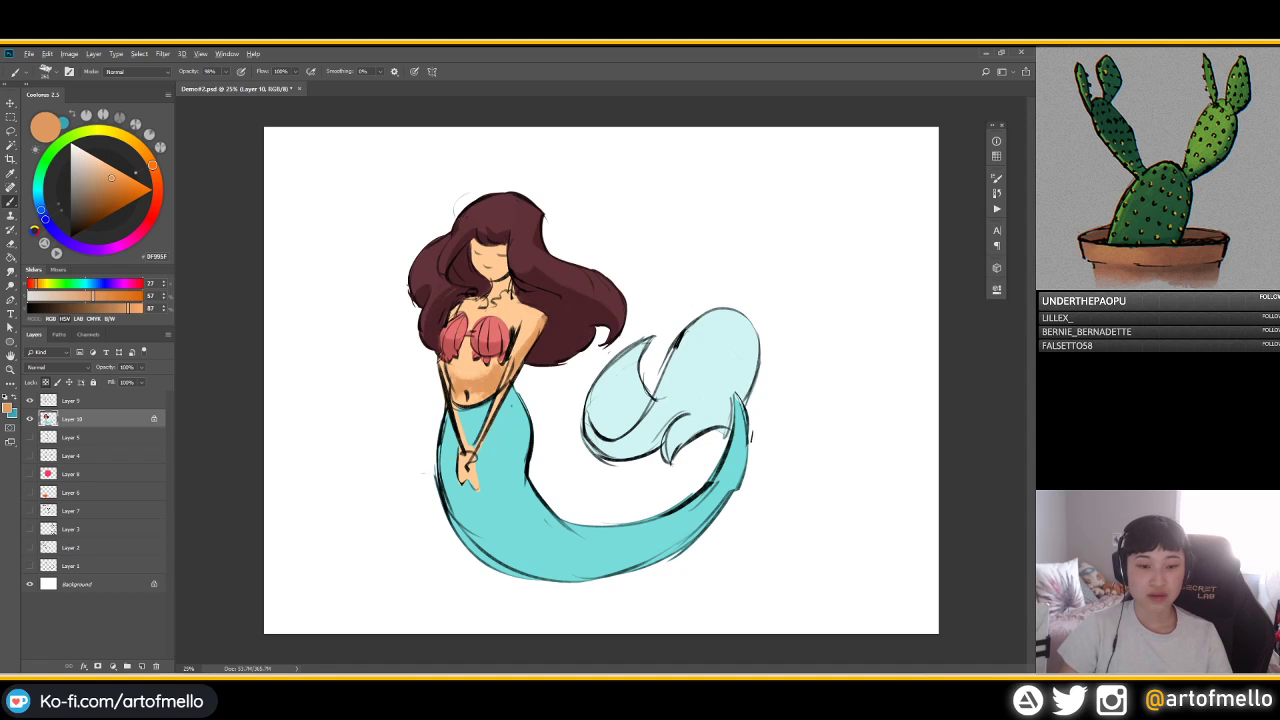
pyautogui.click(107, 173)
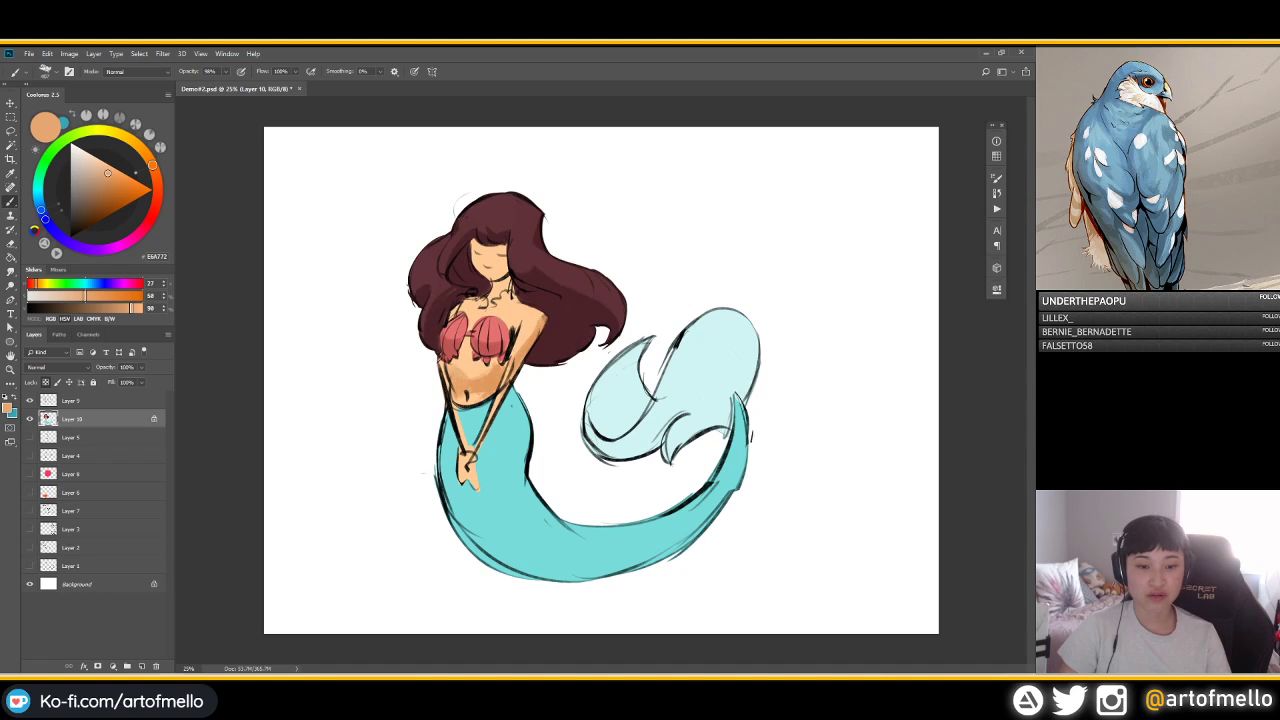
pyautogui.moveTo(456, 372); pyautogui.dragTo(492, 362)
# Blend the midriff shading using sampled light skin and shadow tan tones
pyautogui.keyDown('alt'); pyautogui.click(528, 330); pyautogui.keyUp('alt')
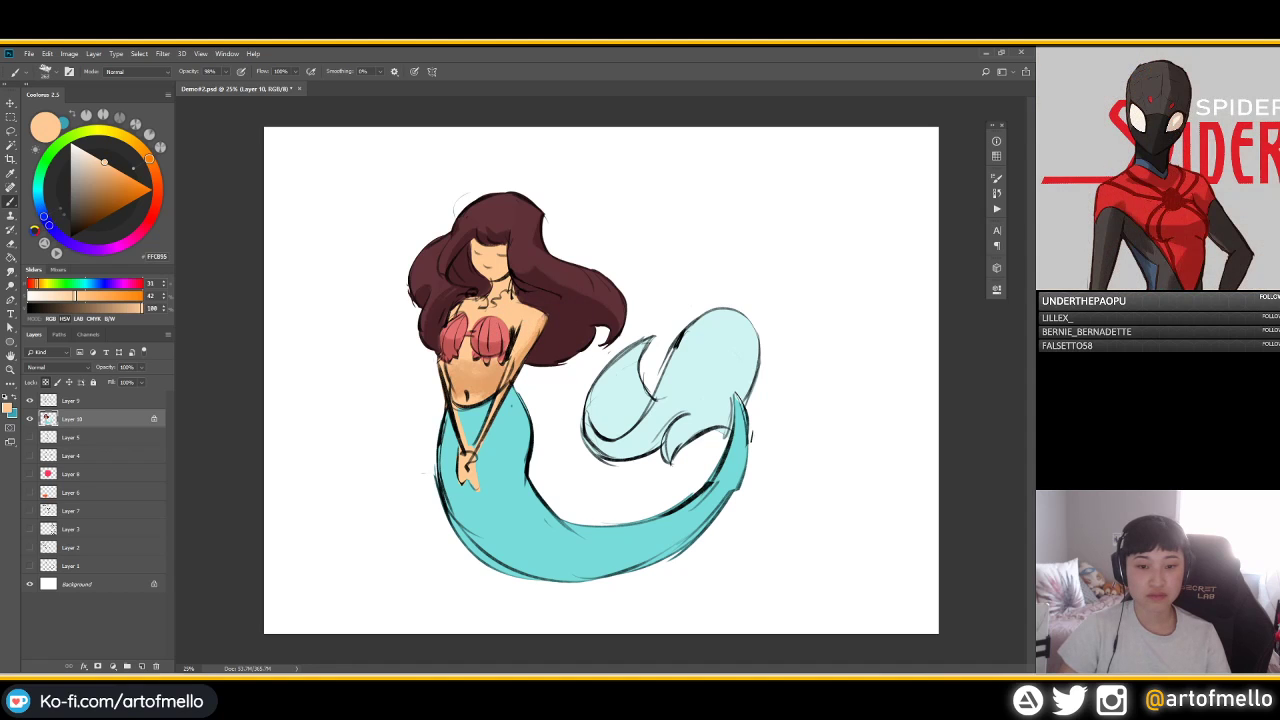
pyautogui.keyDown('alt'); pyautogui.click(480, 369); pyautogui.keyUp('alt')
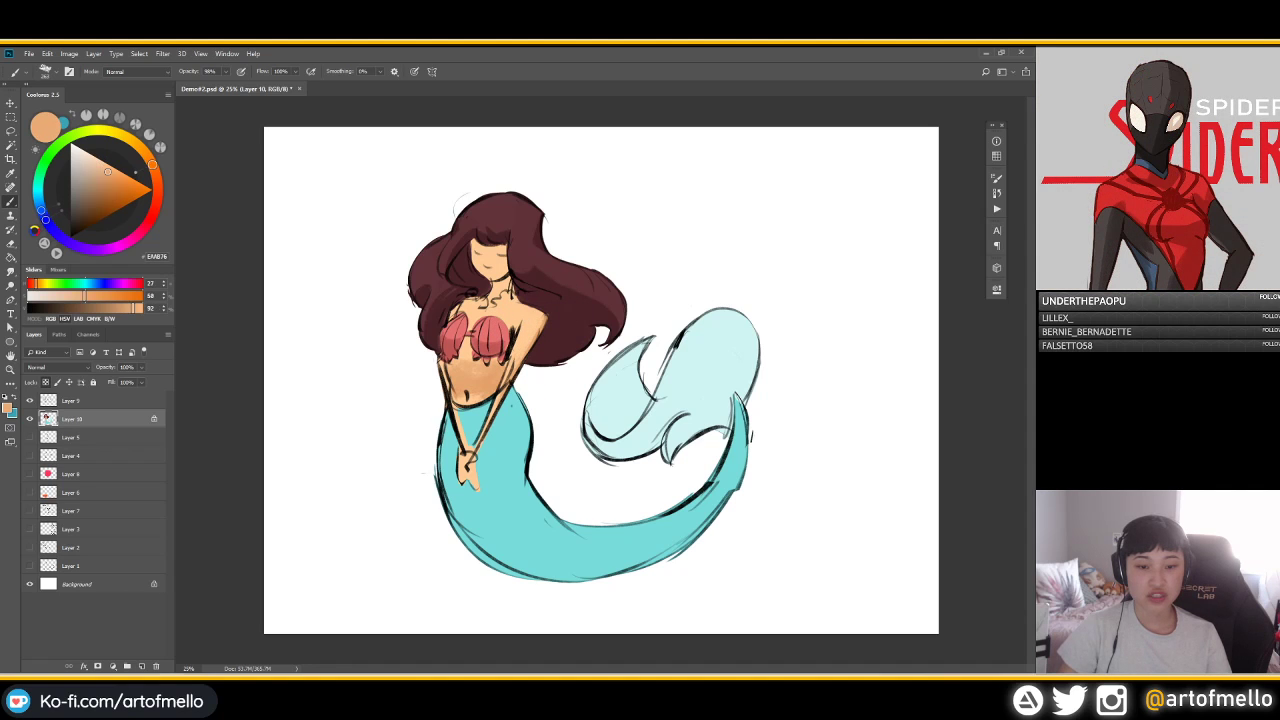
pyautogui.keyDown('alt'); pyautogui.click(486, 366); pyautogui.keyUp('alt')
pyautogui.keyDown('alt'); pyautogui.click(482, 372); pyautogui.keyUp('alt')
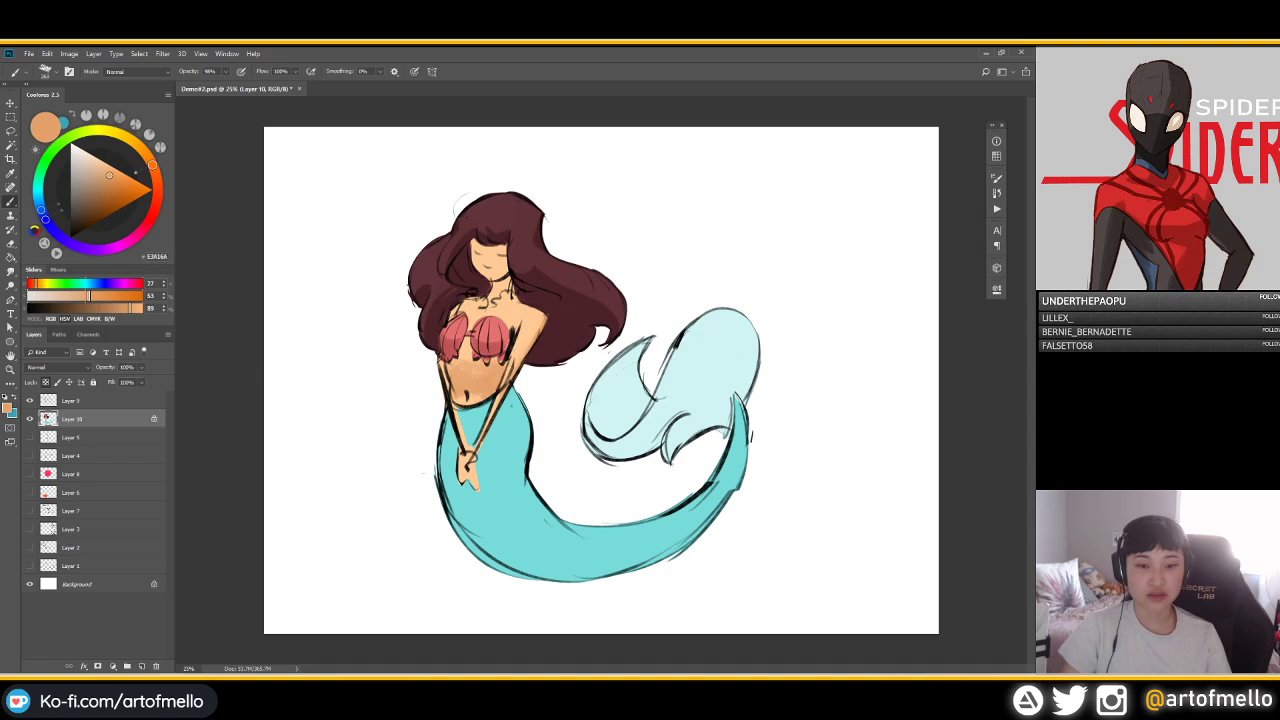
# Shade the neck beneath the chin, refining its edges with sampled plum and skin tones, and deepen the midriff shadow
pyautogui.moveTo(505, 280)
pyautogui.mouseDown()
pyautogui.moveTo(489, 299)
pyautogui.moveTo(503, 293)
pyautogui.mouseUp()
pyautogui.keyDown('alt'); pyautogui.click(521, 288); pyautogui.keyUp('alt')
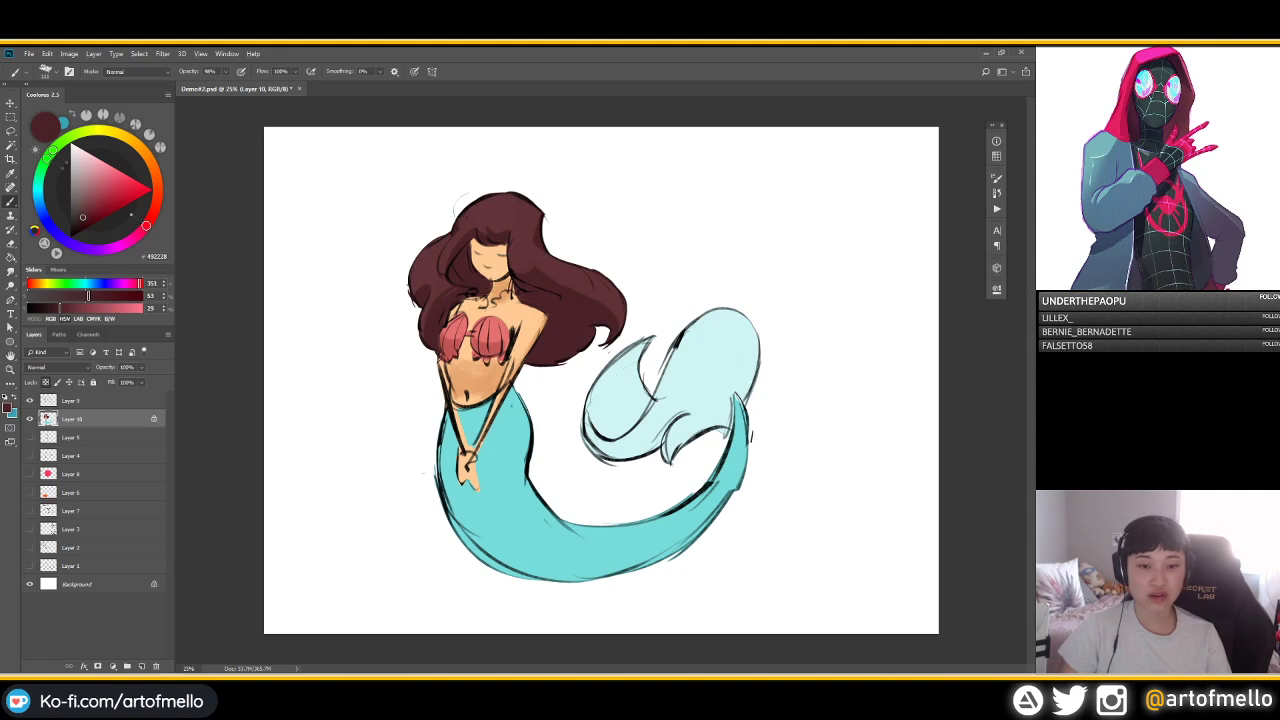
pyautogui.keyDown('alt'); pyautogui.click(496, 269); pyautogui.keyUp('alt')
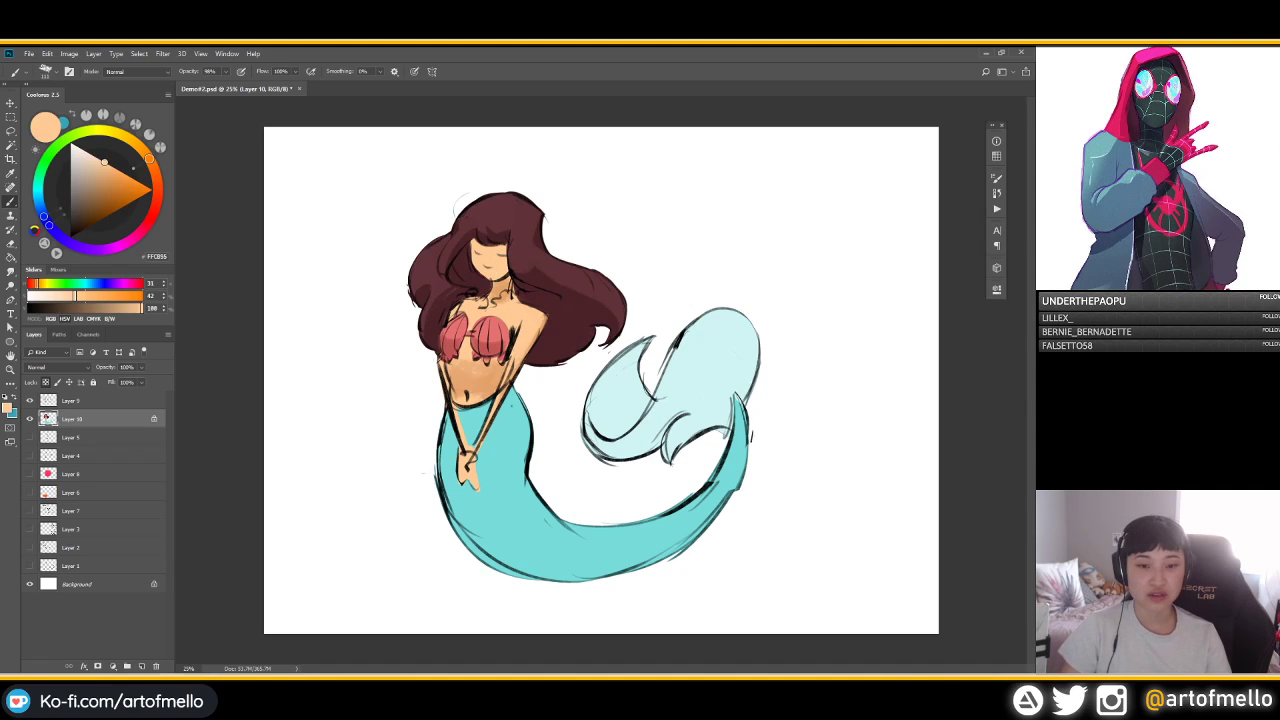
pyautogui.keyDown('alt'); pyautogui.click(500, 287); pyautogui.keyUp('alt')
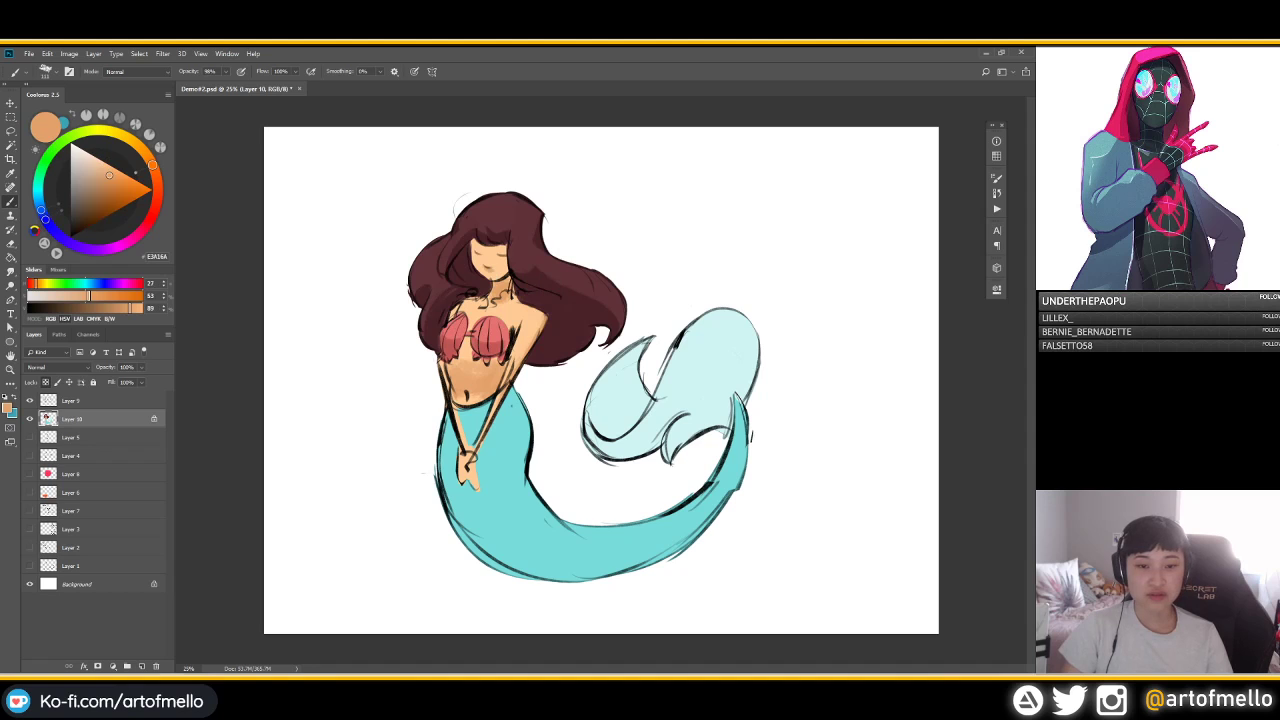
pyautogui.press('x')
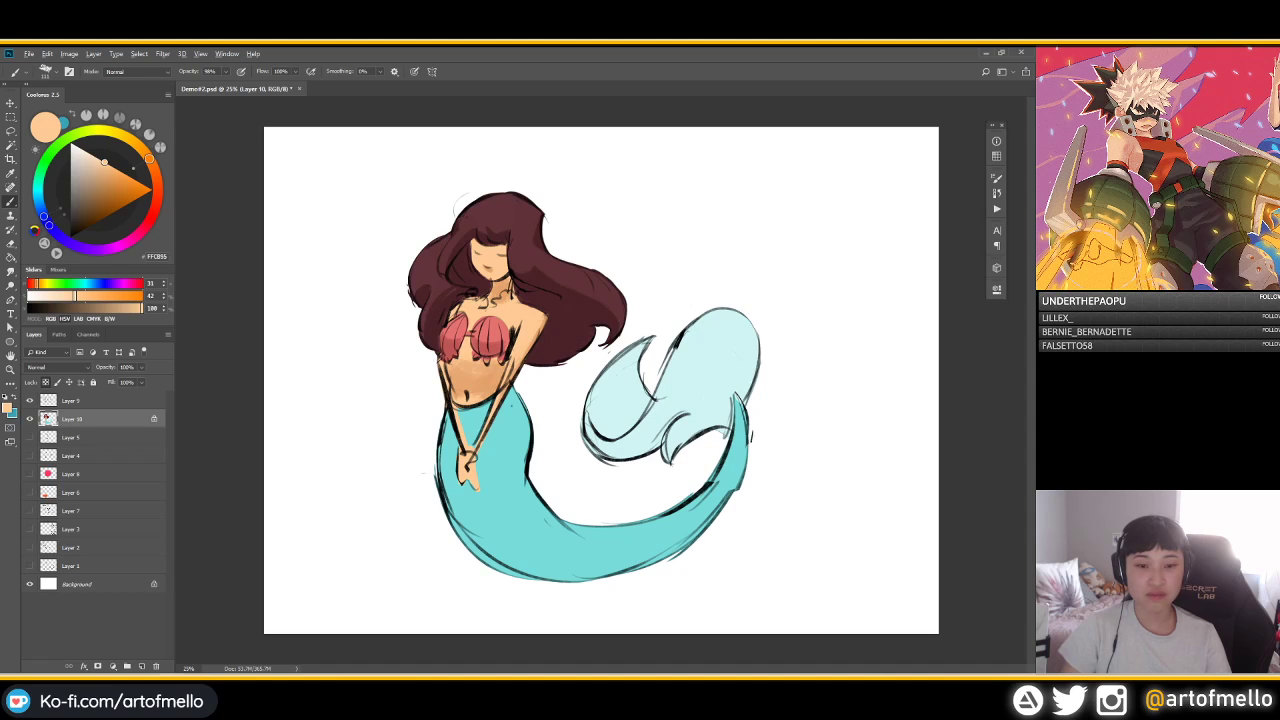
pyautogui.press('x')
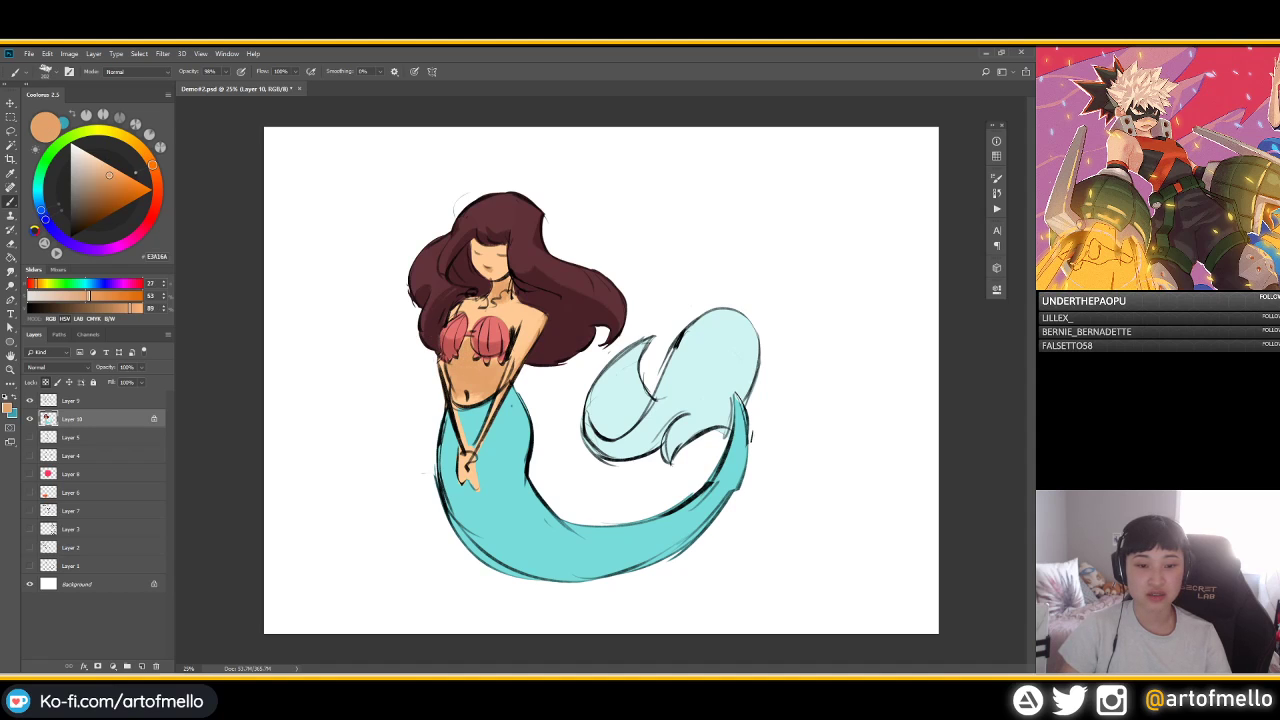
# Clean up the chest and the shell top's lower edge with sampled skin, red and shadow tan colours
pyautogui.keyDown('alt'); pyautogui.click(475, 310); pyautogui.keyUp('alt')
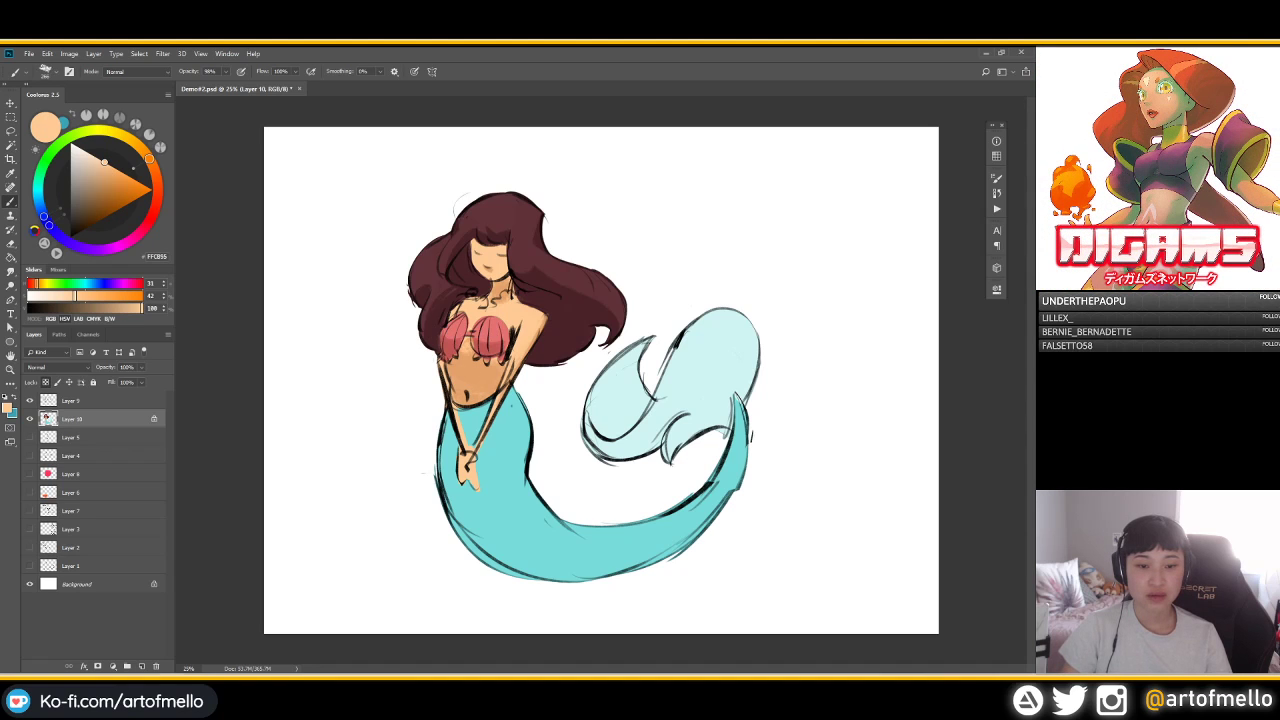
pyautogui.moveTo(457, 356); pyautogui.dragTo(475, 362)
pyautogui.keyDown('alt'); pyautogui.click(477, 344); pyautogui.keyUp('alt')
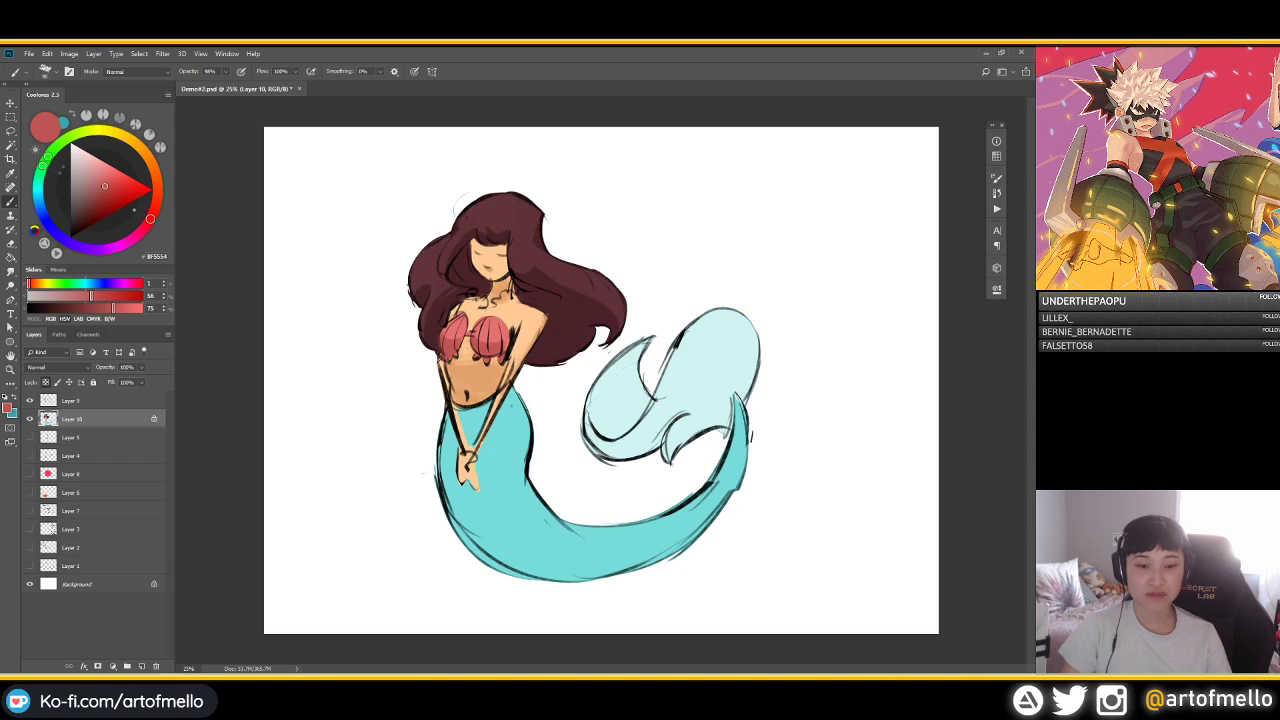
pyautogui.keyDown('alt'); pyautogui.click(478, 380); pyautogui.keyUp('alt')
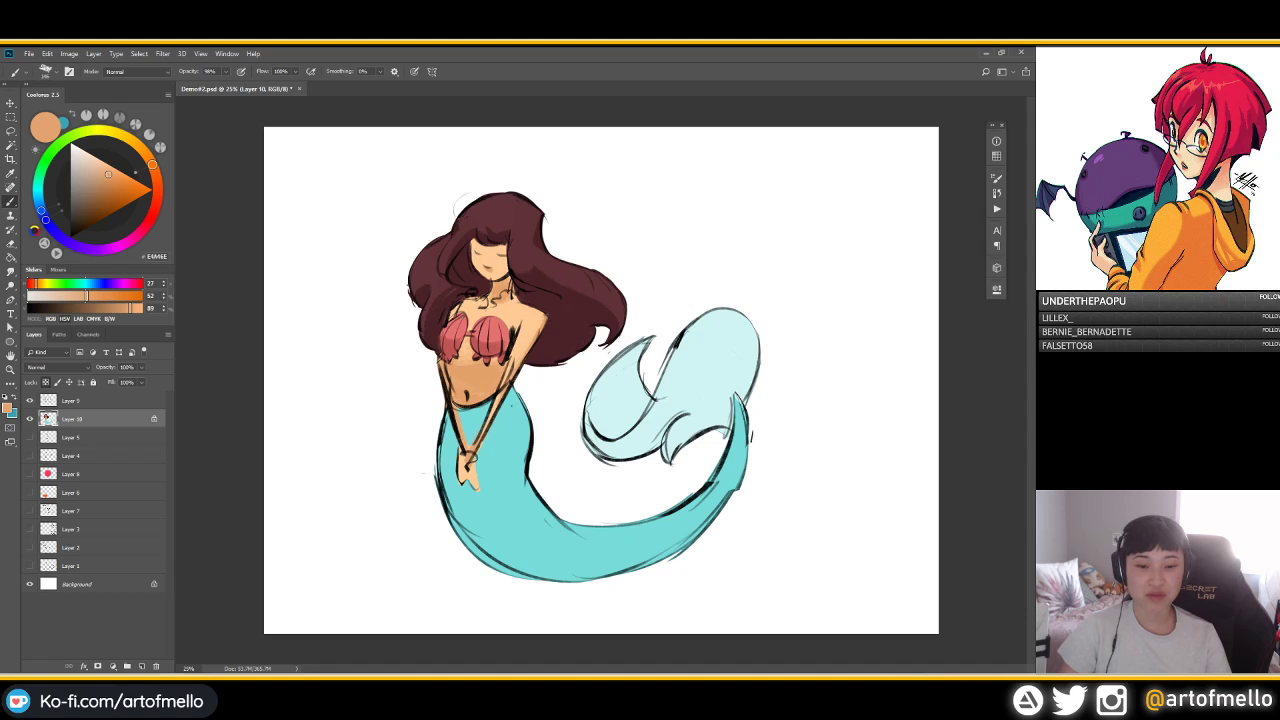
# Sample the tail's turquoise, choose a darker teal and paint shadows along the tail's inner curve, undoing stray strokes
pyautogui.keyDown('alt'); pyautogui.click(495, 445); pyautogui.keyUp('alt')
pyautogui.click(94, 188)
pyautogui.keyDown('alt'); pyautogui.rightClick(491, 450); pyautogui.keyUp('alt')
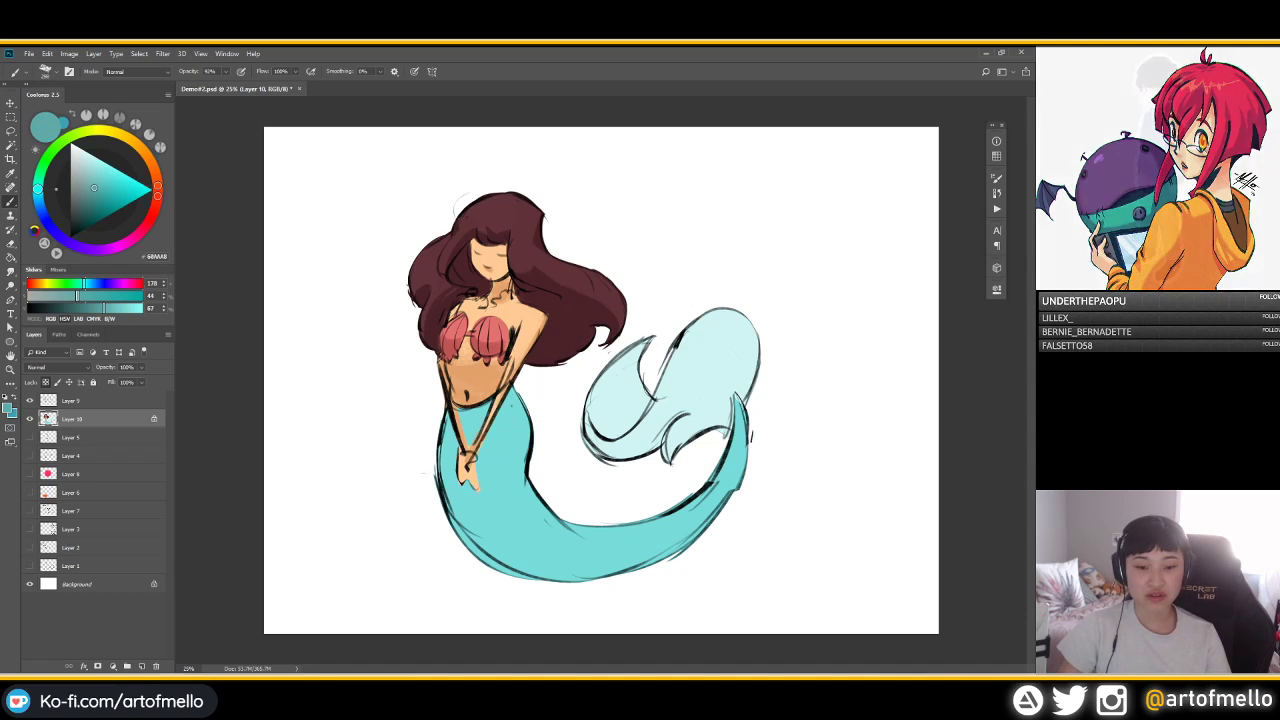
pyautogui.moveTo(526, 409); pyautogui.dragTo(521, 475)
pyautogui.hotkey('ctrl', 'z')
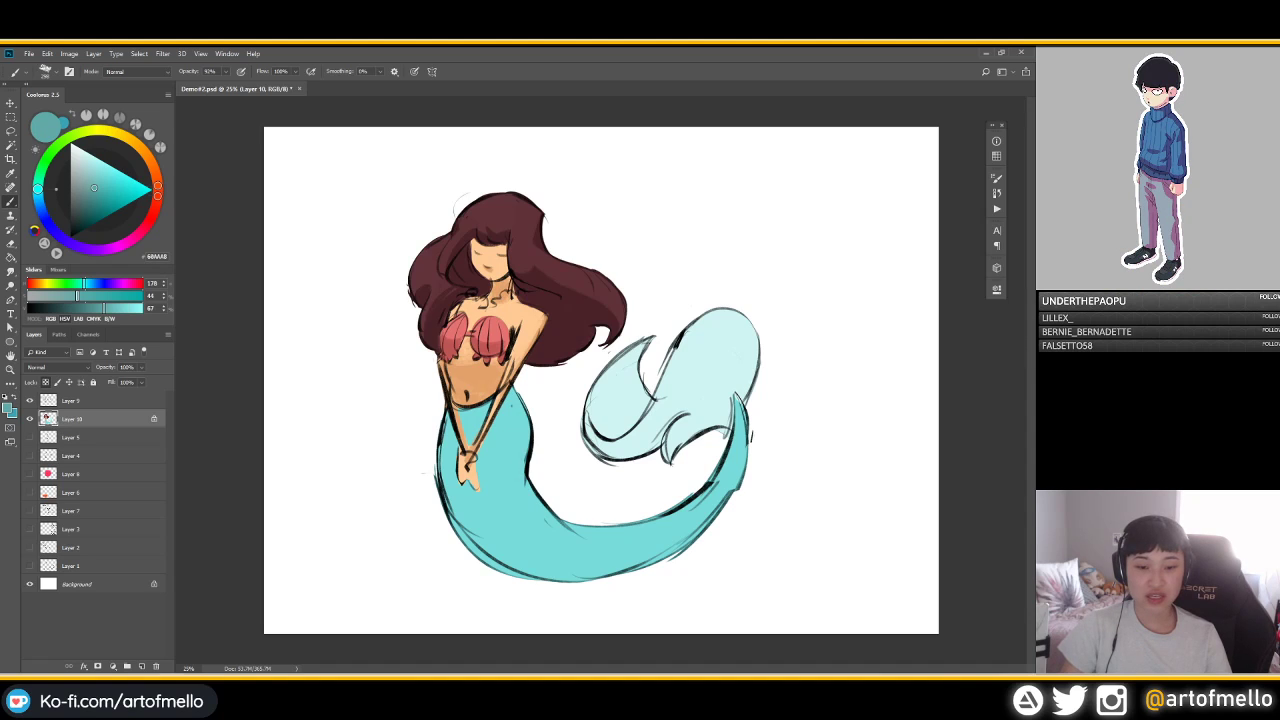
pyautogui.moveTo(526, 427); pyautogui.dragTo(516, 483)
pyautogui.hotkey('ctrl', 'z')
pyautogui.moveTo(526, 427)
pyautogui.mouseDown()
pyautogui.moveTo(513, 481)
pyautogui.moveTo(542, 505)
pyautogui.mouseUp()
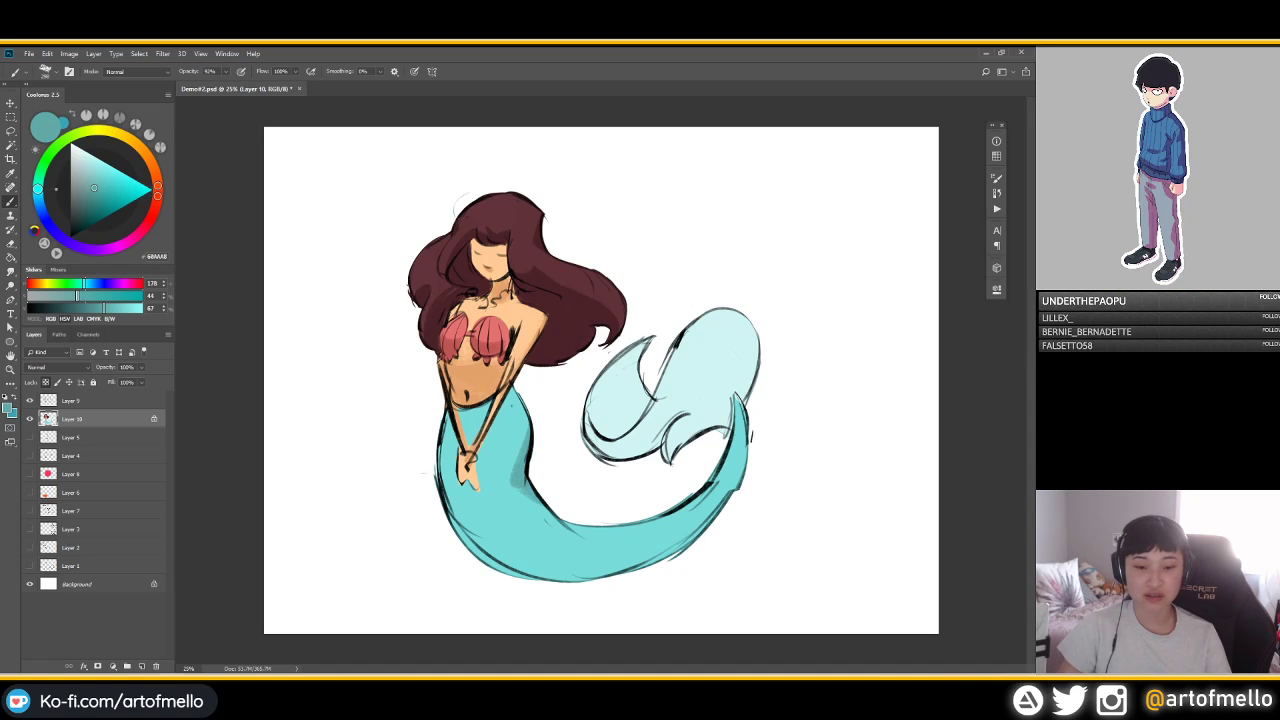
pyautogui.moveTo(518, 394)
pyautogui.mouseDown()
pyautogui.moveTo(528, 433)
pyautogui.moveTo(522, 418)
pyautogui.moveTo(511, 482)
pyautogui.mouseUp()
pyautogui.moveTo(522, 437)
pyautogui.mouseDown()
pyautogui.moveTo(512, 471)
pyautogui.moveTo(551, 516)
pyautogui.moveTo(598, 531)
pyautogui.moveTo(666, 516)
pyautogui.mouseUp()
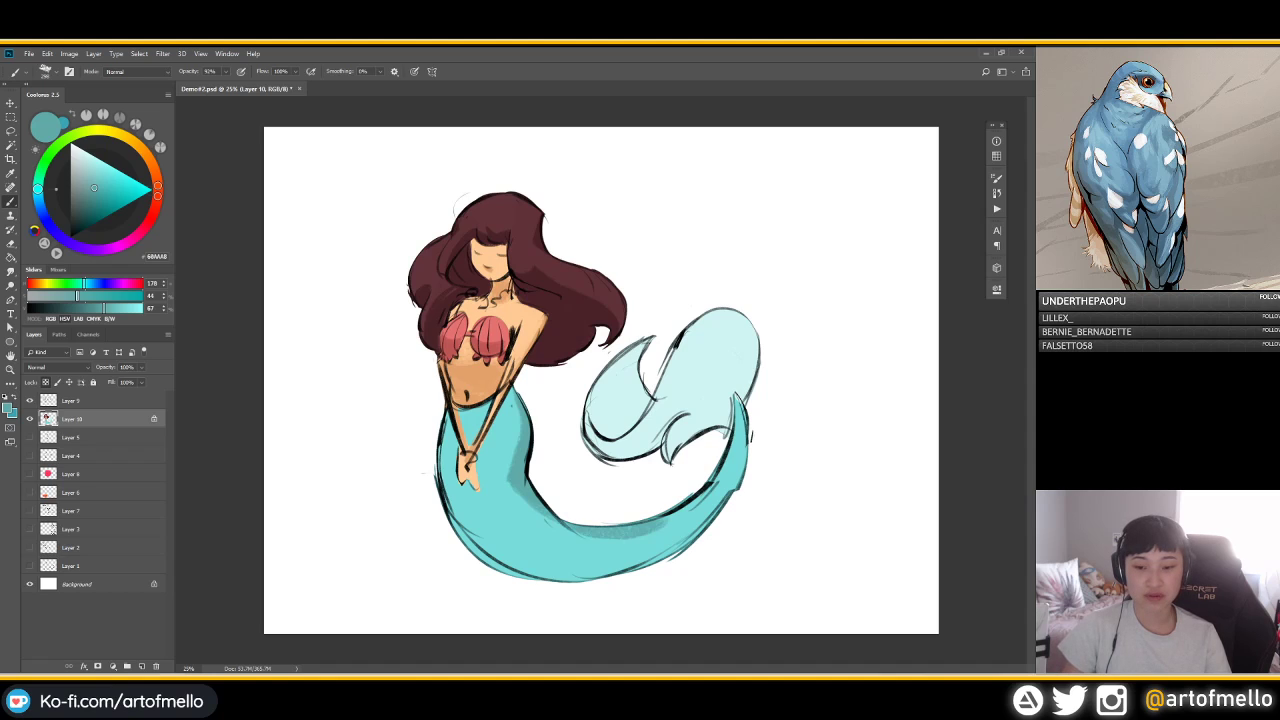
pyautogui.moveTo(734, 406); pyautogui.dragTo(638, 538)
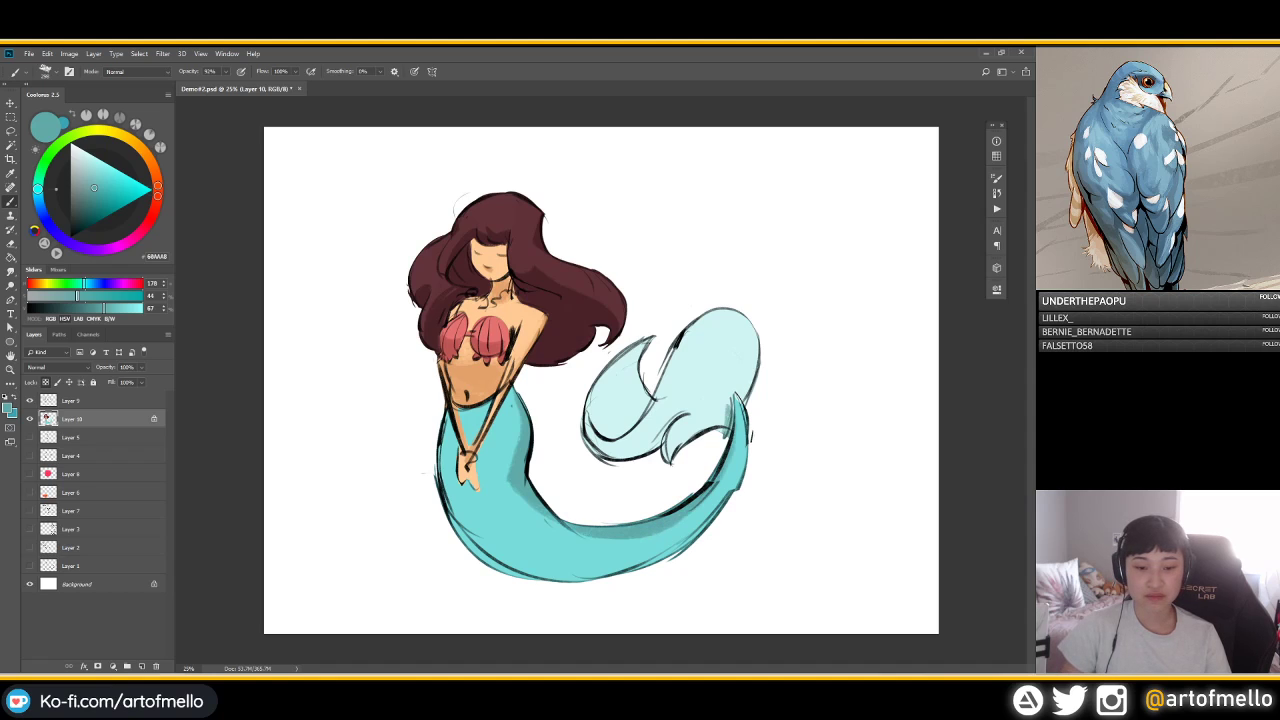
# Paint a few scale marks in the middle of the tail with dark teal and pale turquoise highlights
pyautogui.moveTo(492, 478); pyautogui.dragTo(487, 478)
pyautogui.moveTo(508, 528); pyautogui.dragTo(522, 529)
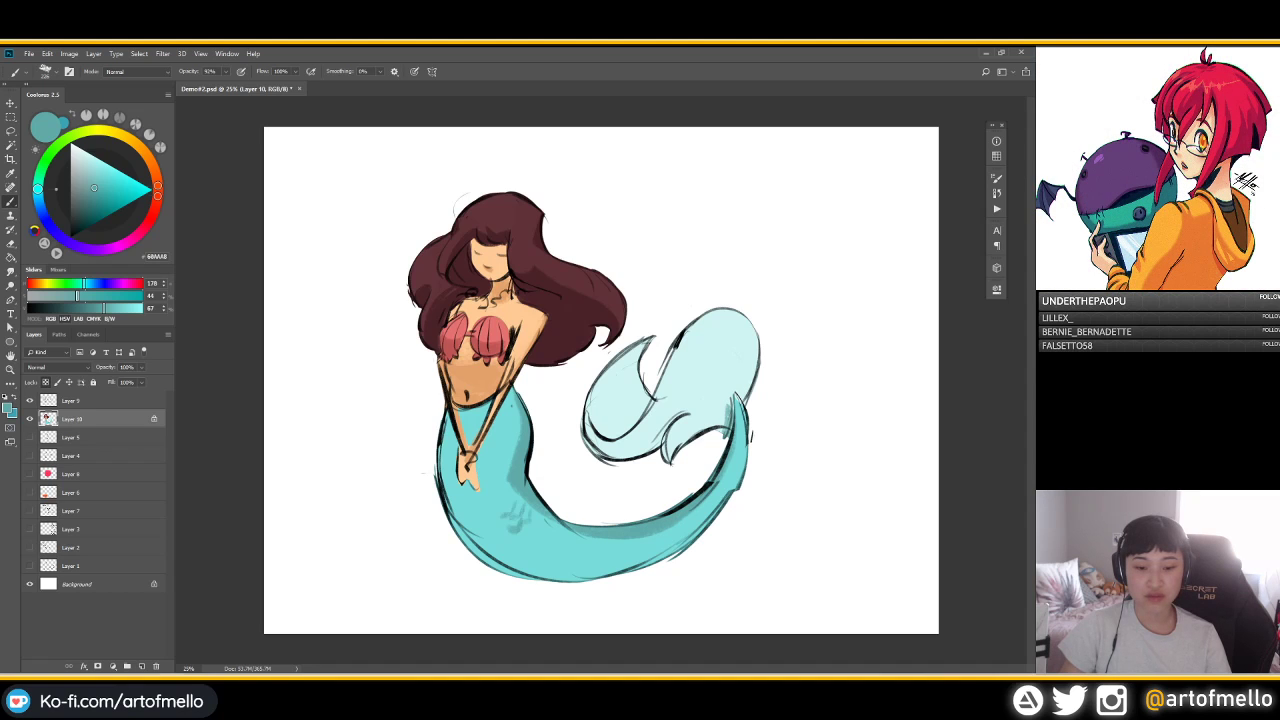
pyautogui.keyDown('alt'); pyautogui.click(512, 484); pyautogui.keyUp('alt')
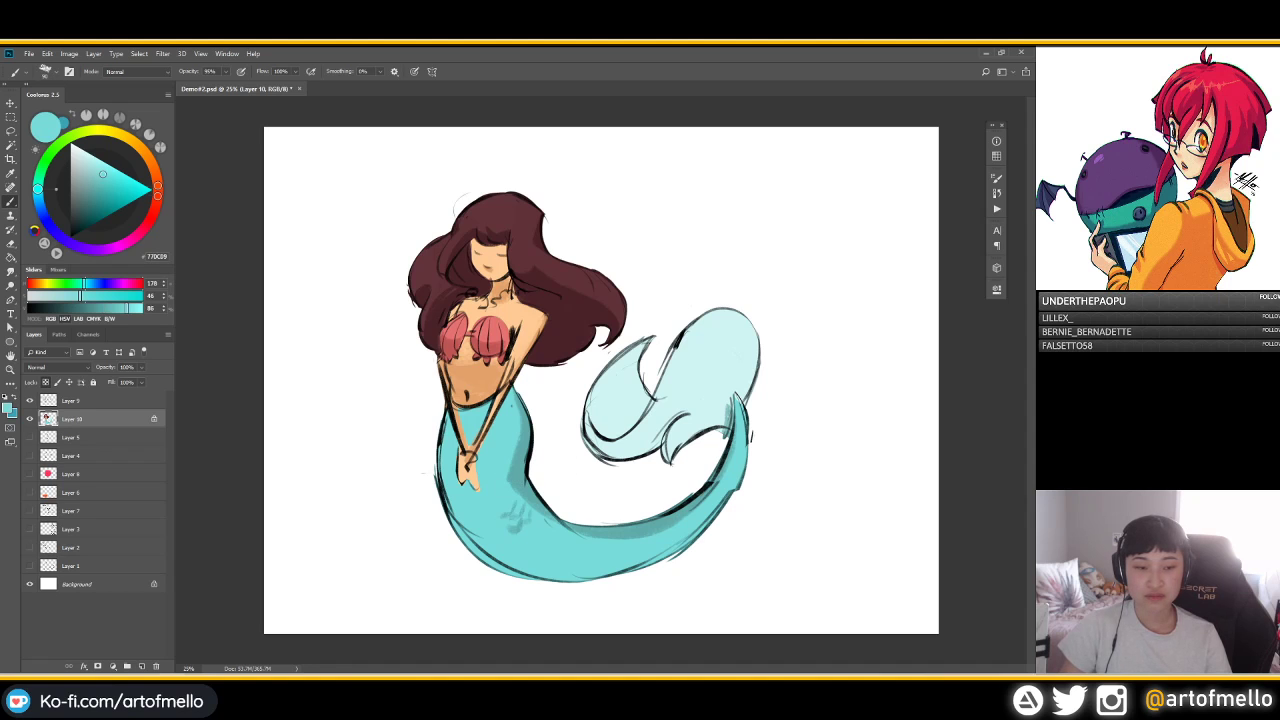
pyautogui.click(95, 161)
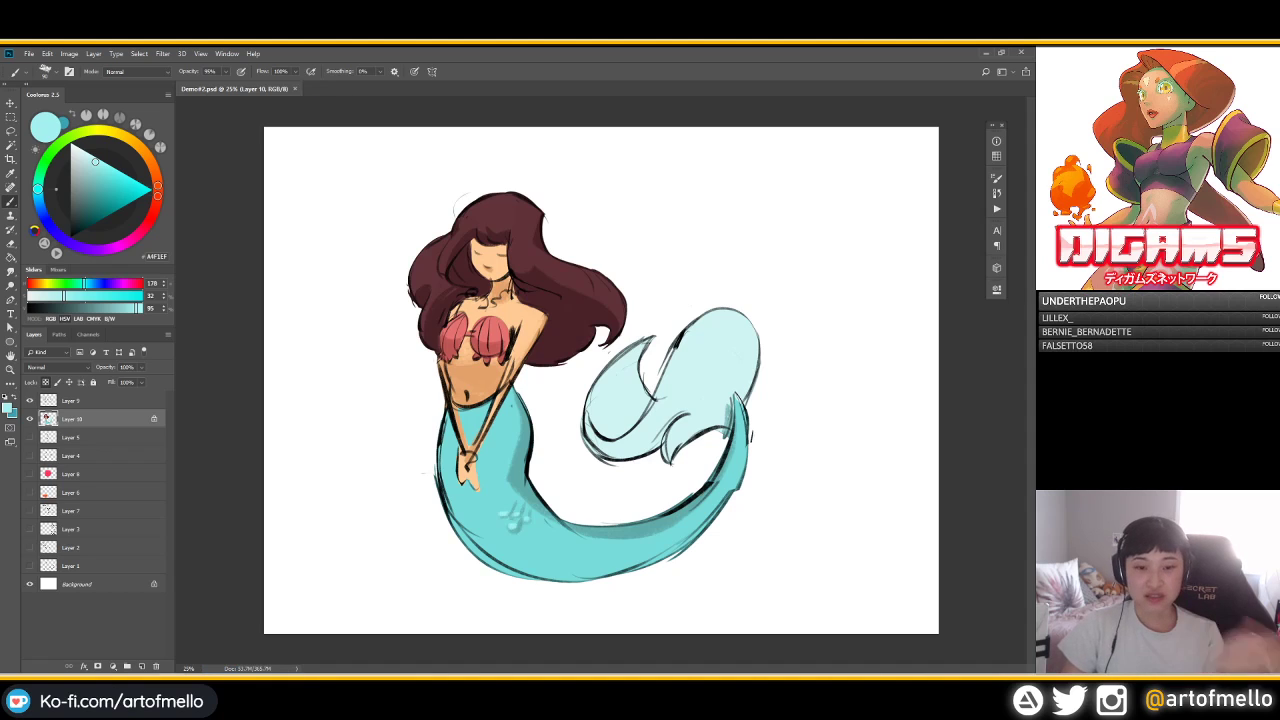
# Add a Hue/Saturation adjustment layer above the line art on Layer 9
pyautogui.click(90, 400)
pyautogui.click(112, 666)
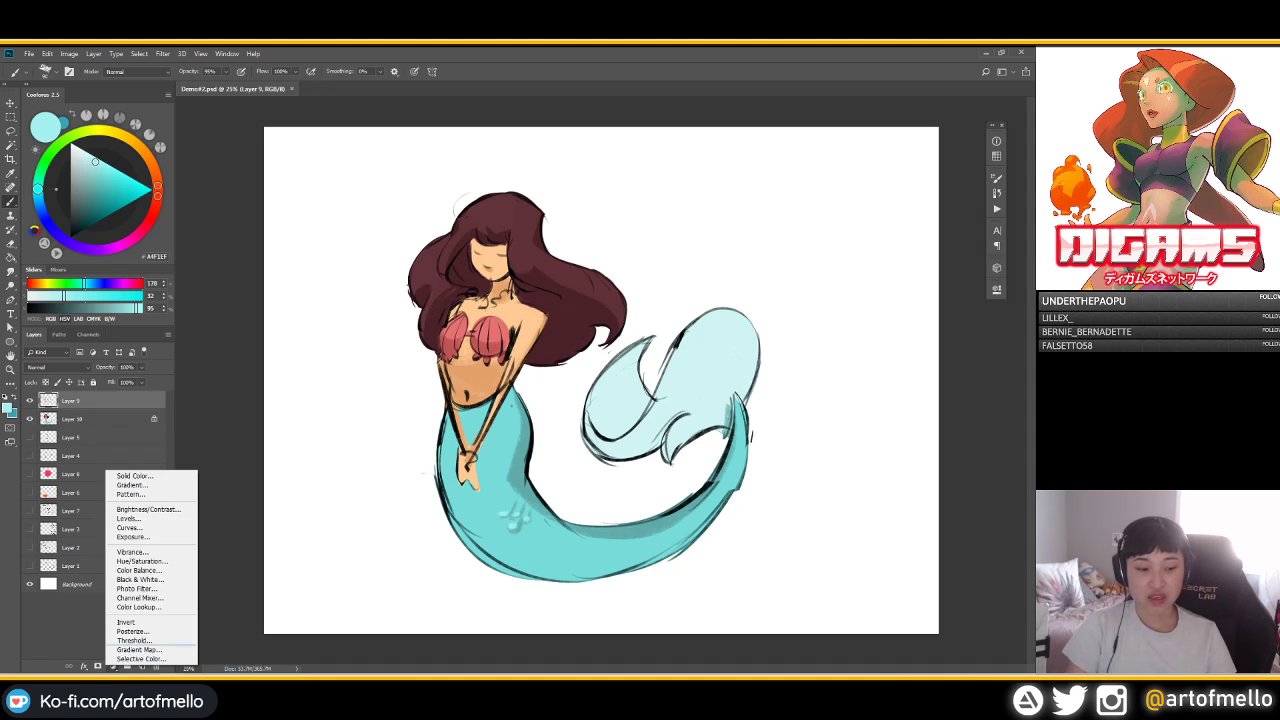
pyautogui.click(135, 553)
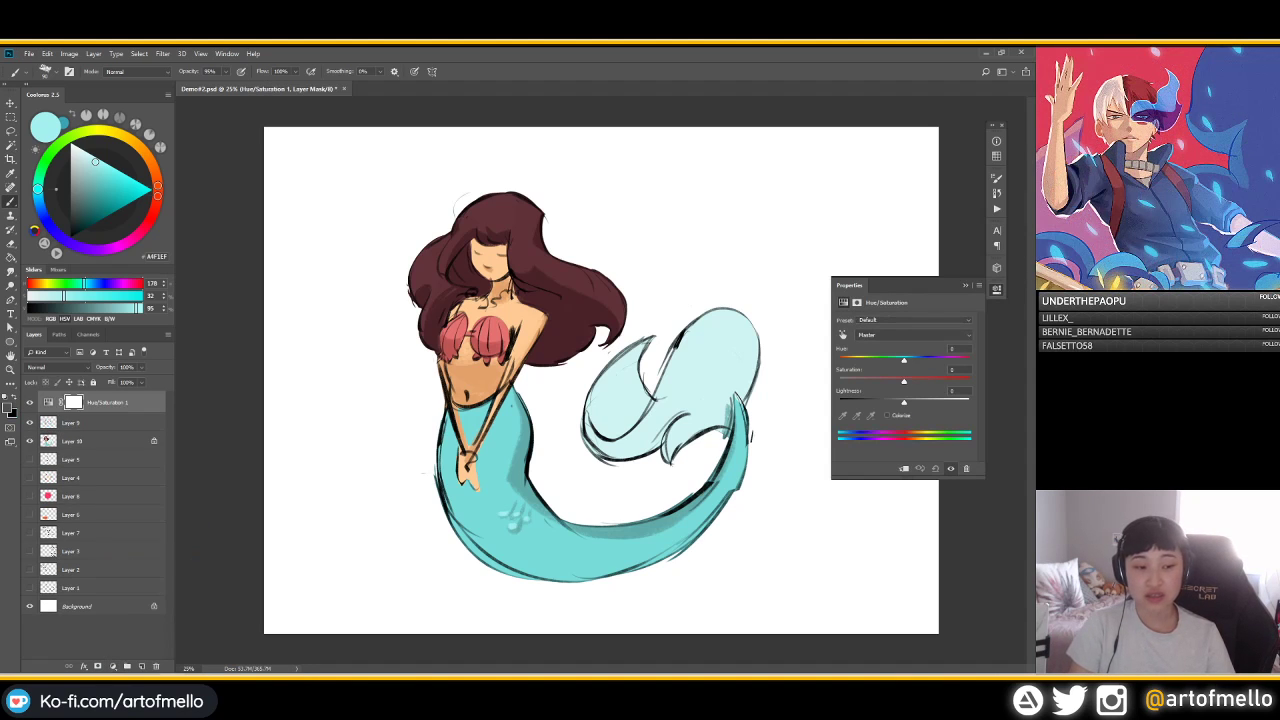
# Try clipping Layer 9 to Layer 10 and release the clipping mask
pyautogui.click(90, 423)
pyautogui.click(90, 460)
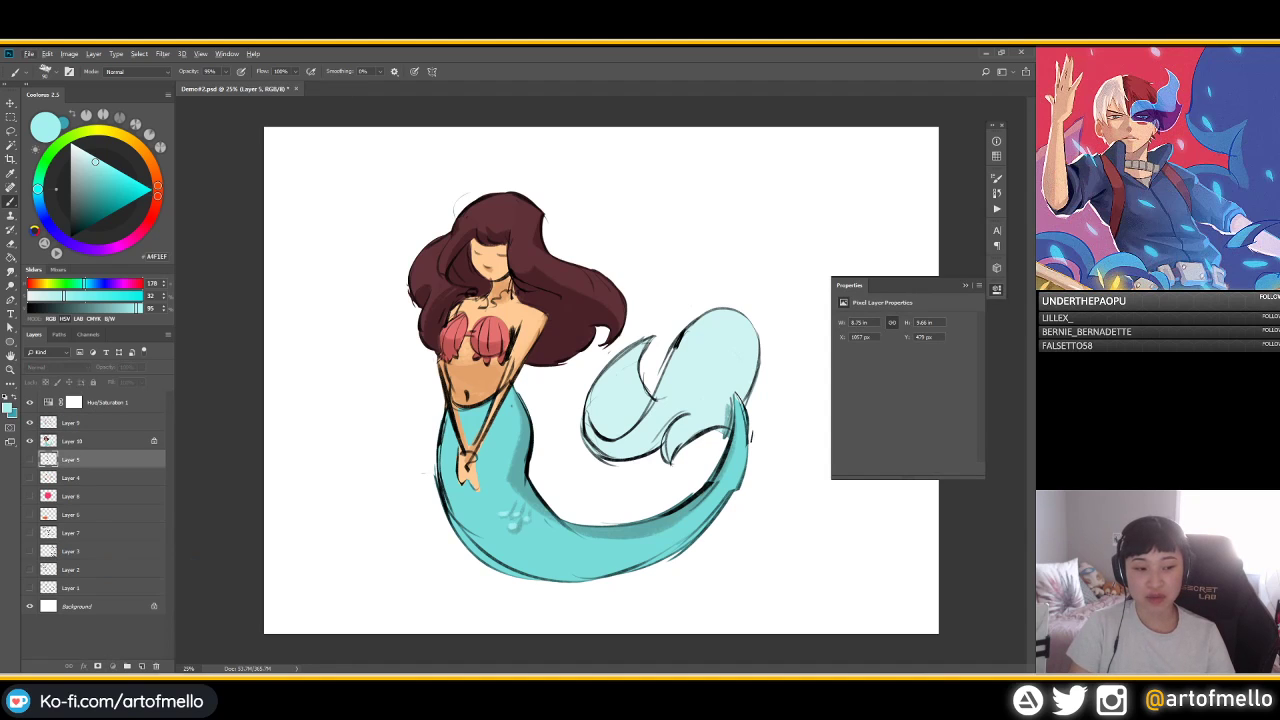
pyautogui.click(90, 441)
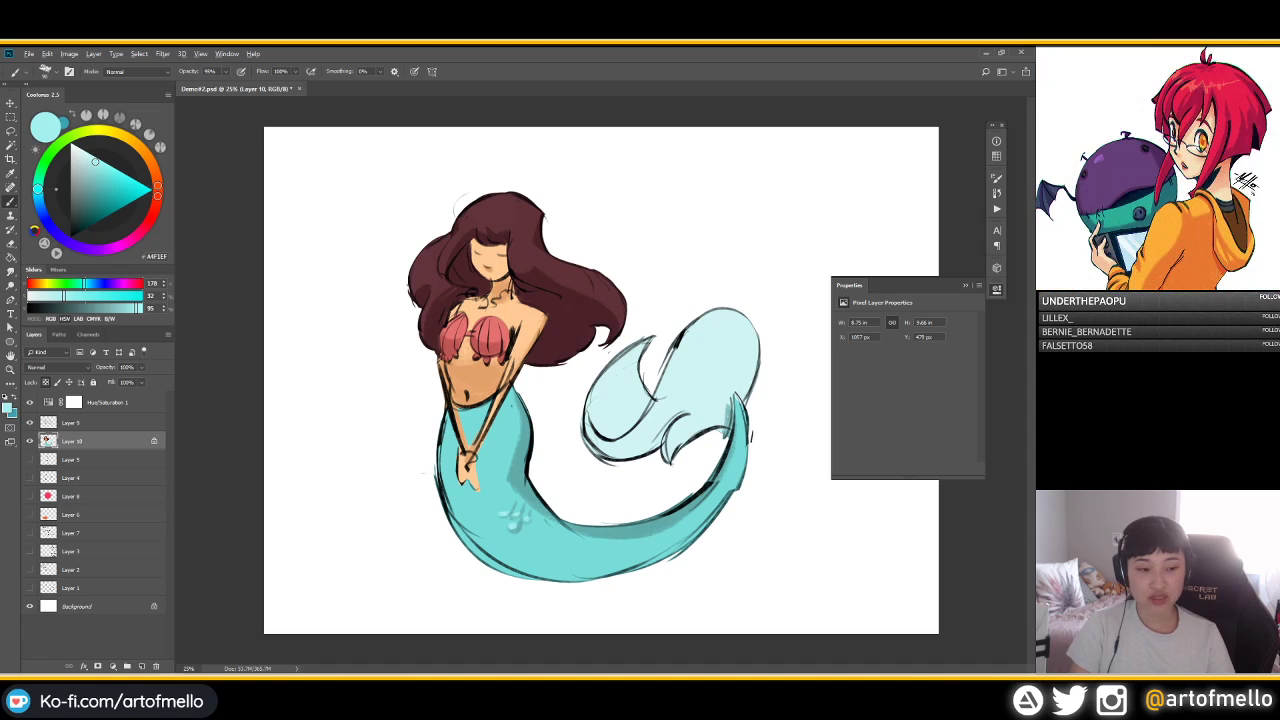
pyautogui.keyDown('alt'); pyautogui.click(88, 432); pyautogui.keyUp('alt')
pyautogui.click(88, 423)
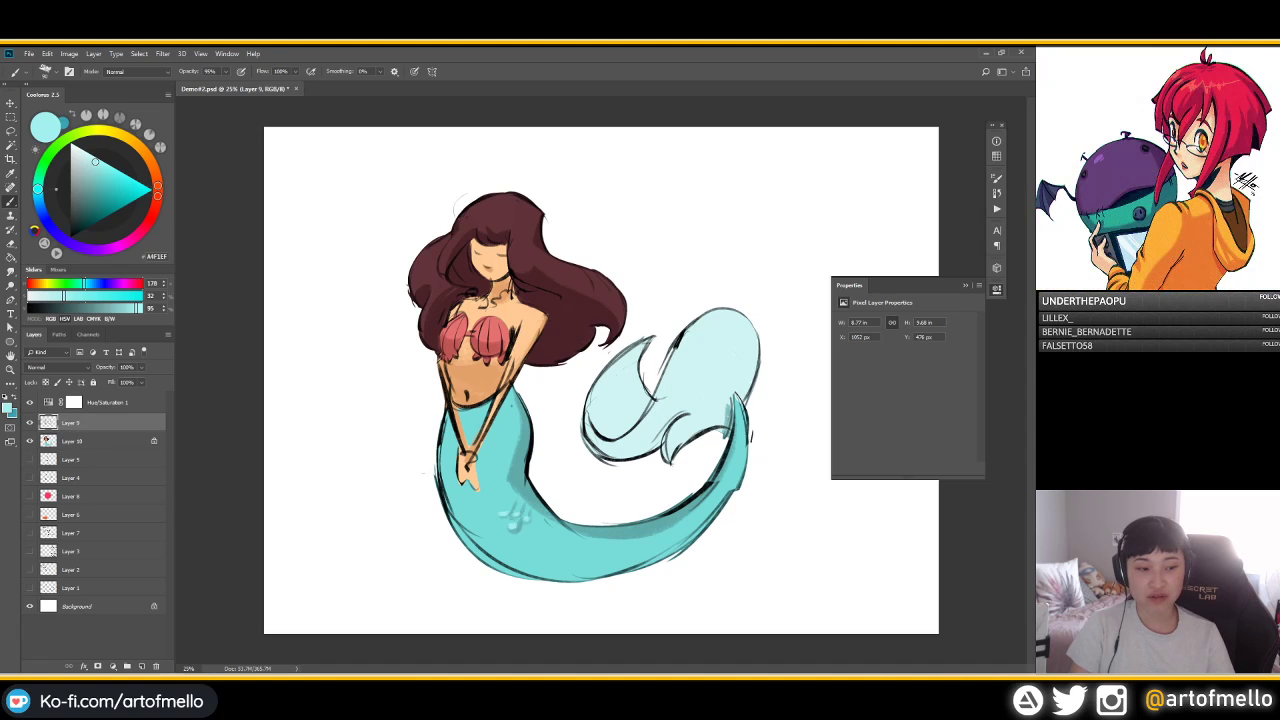
pyautogui.click(50, 402)
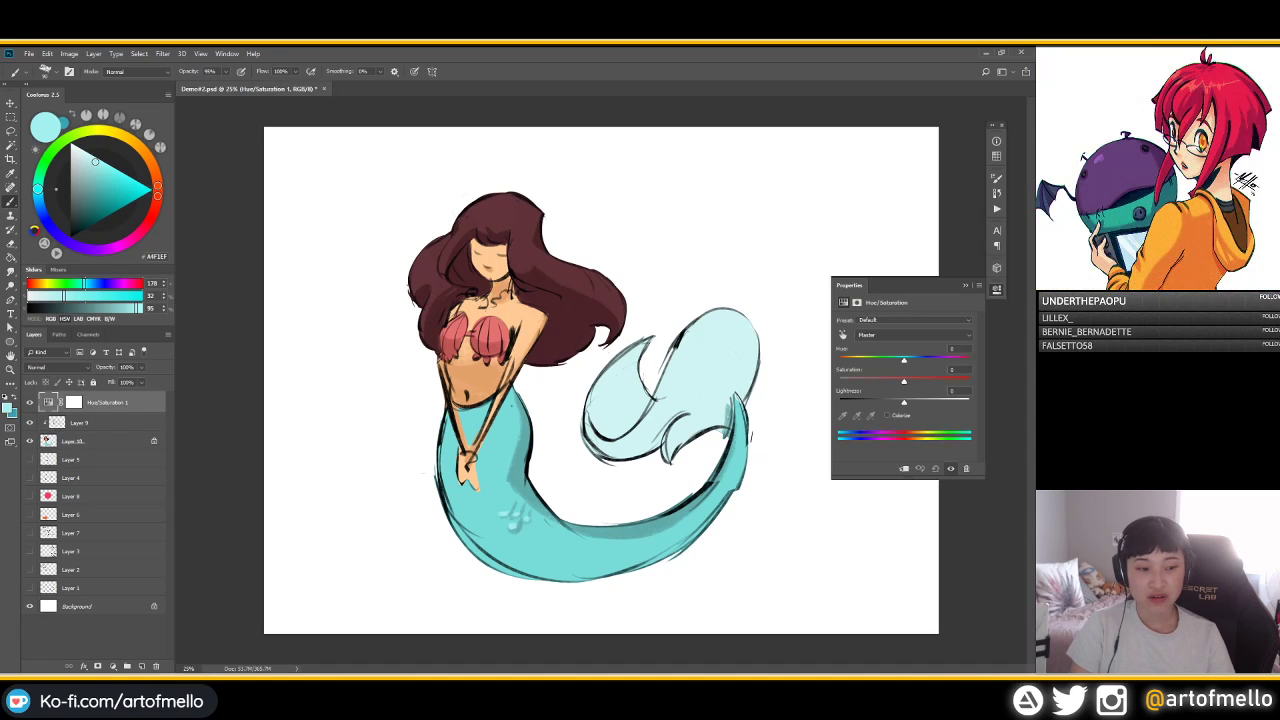
pyautogui.click(76, 441)
pyautogui.keyDown('alt'); pyautogui.click(80, 431); pyautogui.keyUp('alt')
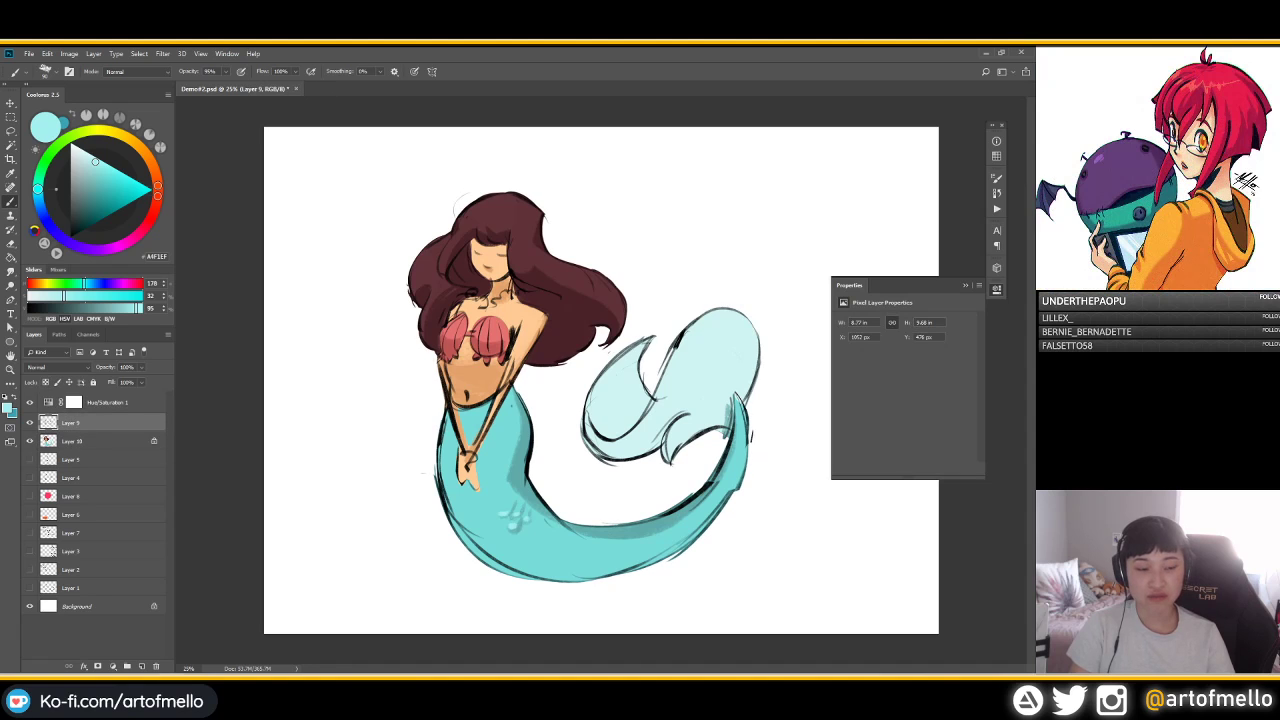
# Clip the Hue/Saturation adjustment to Layer 9 and colorize the line art with hue 0, saturation about 70 and lightness +23
pyautogui.click(76, 402)
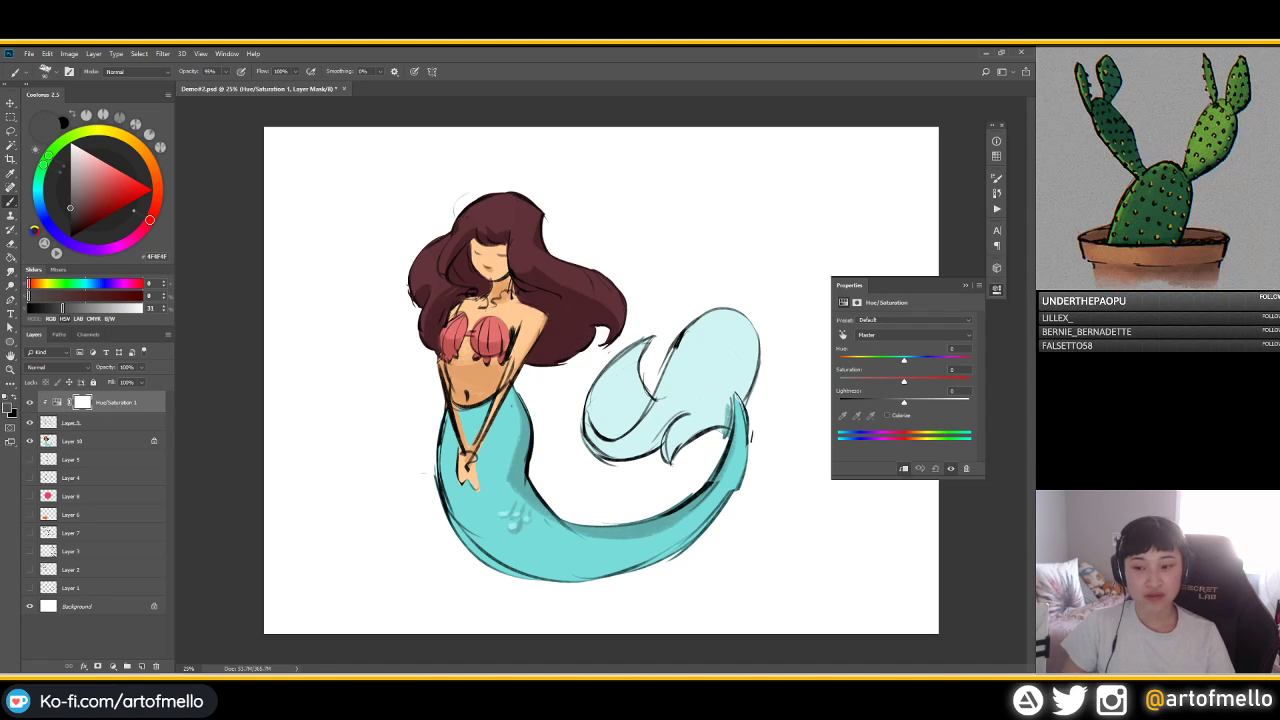
pyautogui.click(887, 415)
pyautogui.moveTo(904, 360); pyautogui.dragTo(937, 381)
pyautogui.moveTo(911, 381); pyautogui.dragTo(916, 402)
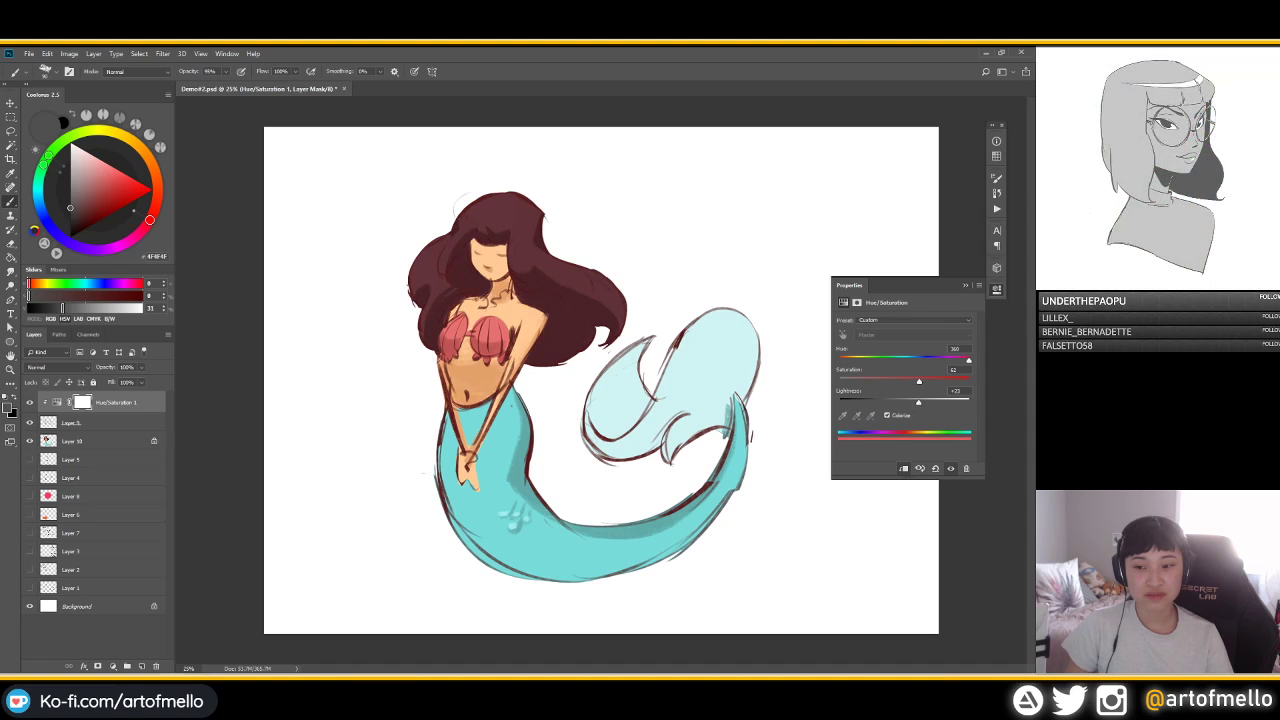
pyautogui.moveTo(968, 360); pyautogui.dragTo(839, 360)
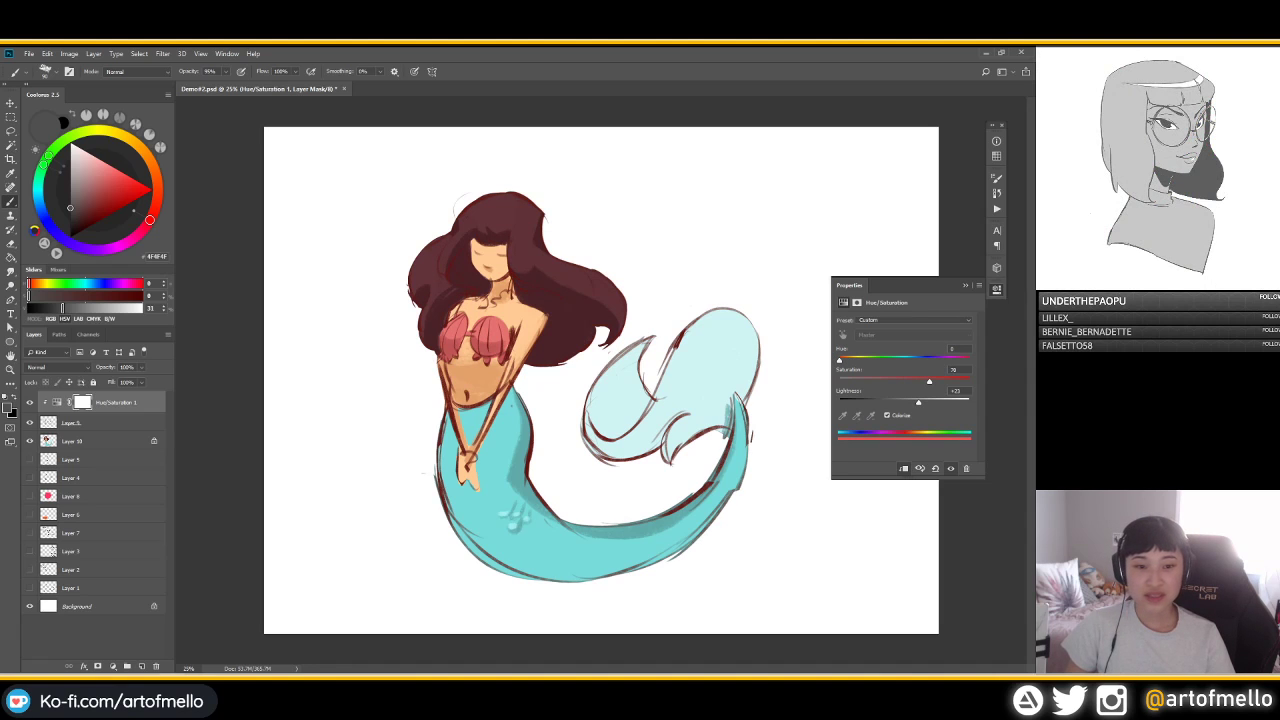
# Release the Hue/Saturation adjustment's clipping mask and clip it back onto the line art on Layer 9
pyautogui.rightClick(143, 402)
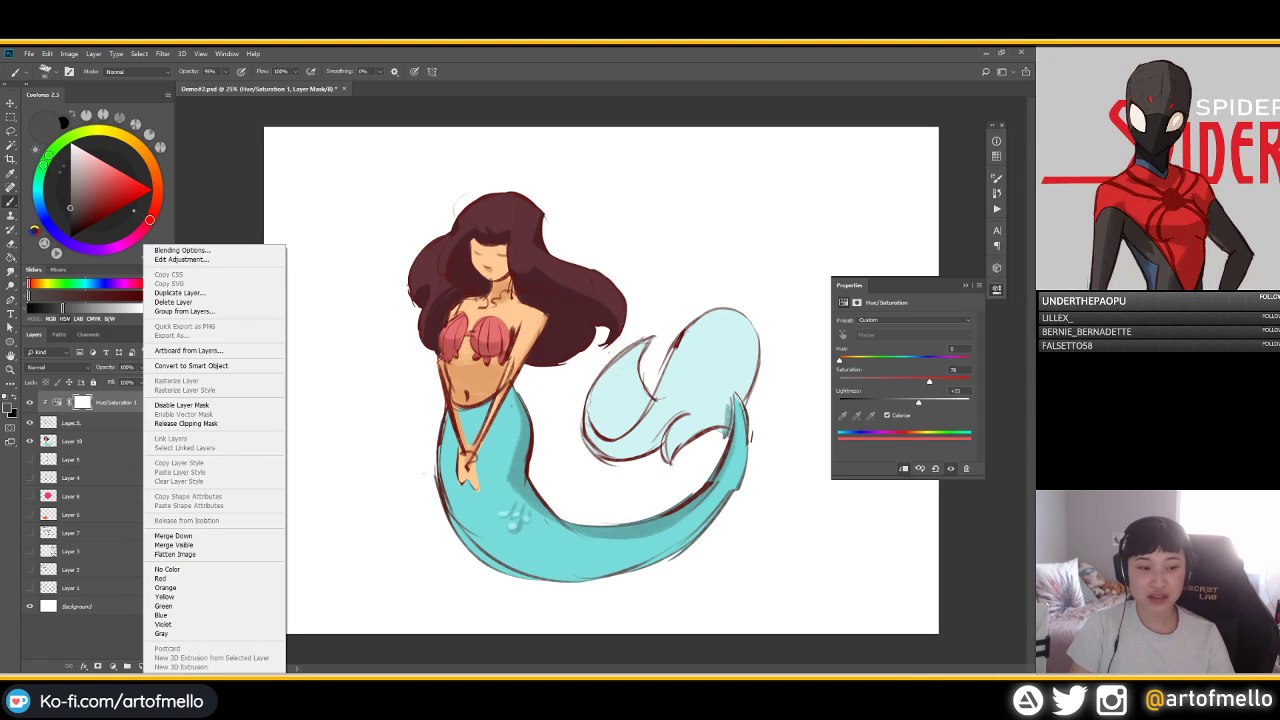
pyautogui.click(185, 423)
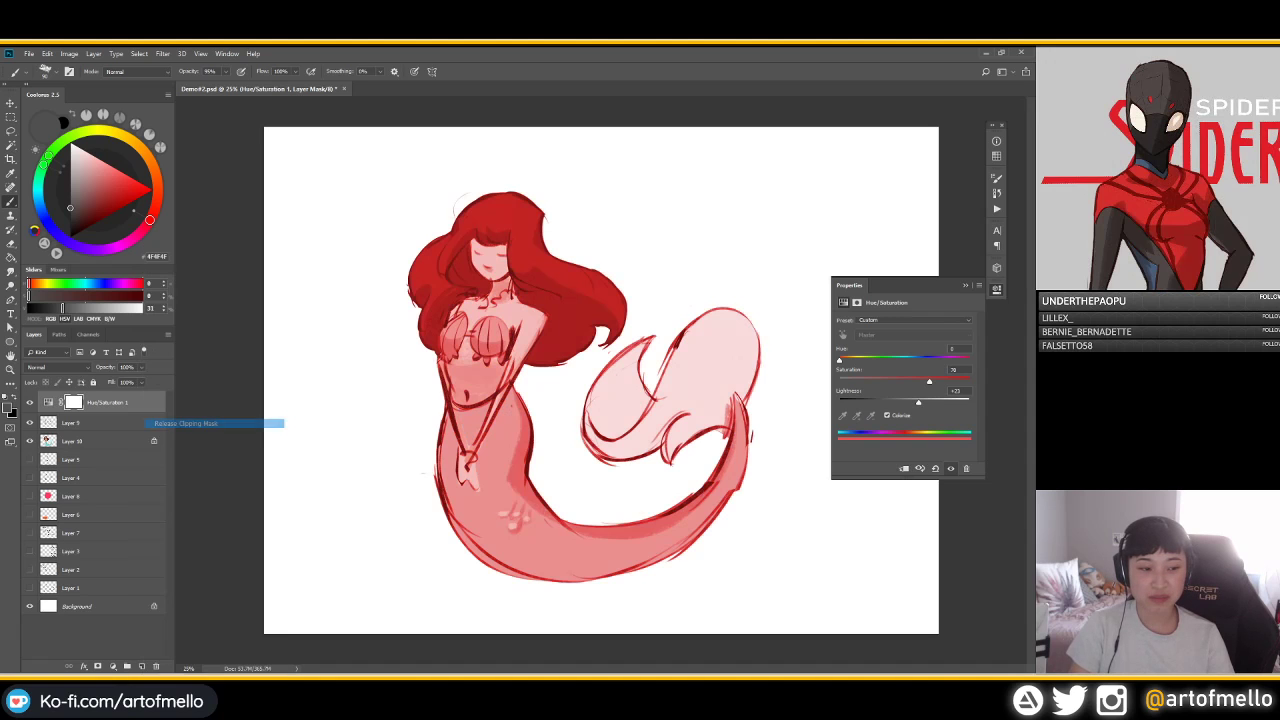
pyautogui.rightClick(143, 402)
pyautogui.click(185, 423)
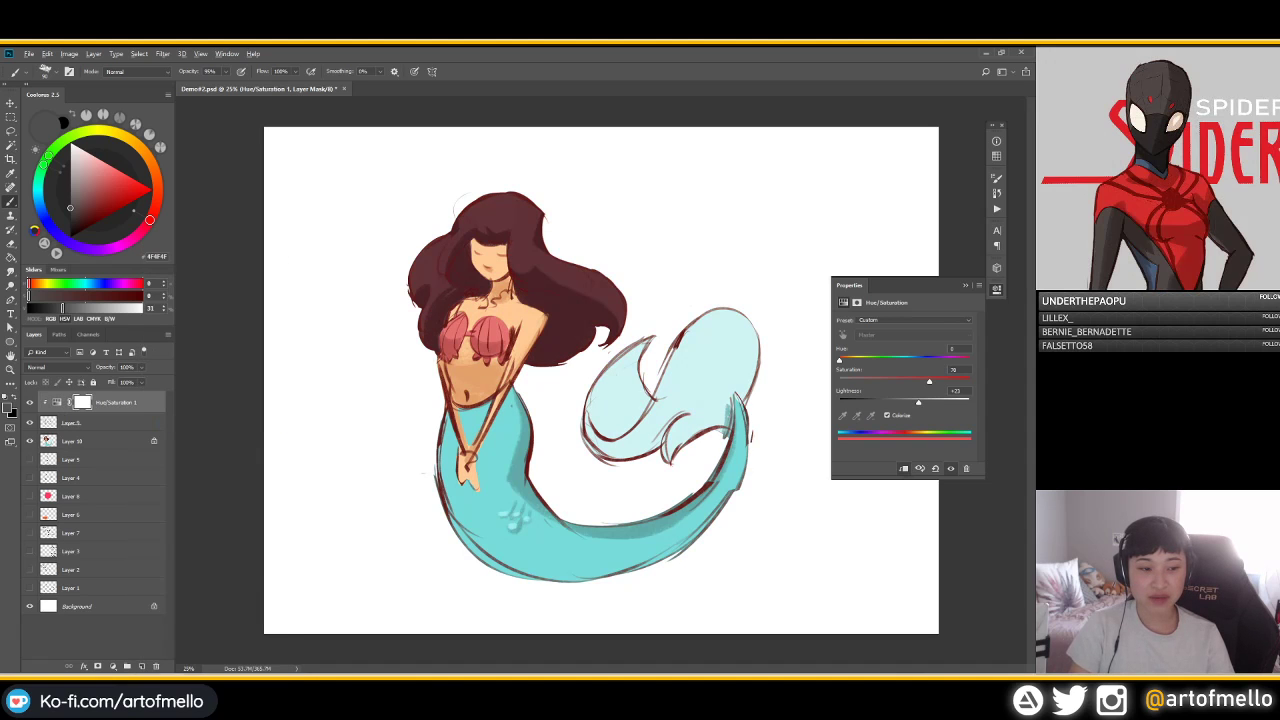
pyautogui.hotkey('ctrl', 'alt', 'g')
pyautogui.hotkey('ctrl', 'alt', 'g')
# Set the Hue/Saturation adjustment's saturation to 62 and its lightness to about +28 to soften the reddish line art
pyautogui.click(57, 402)
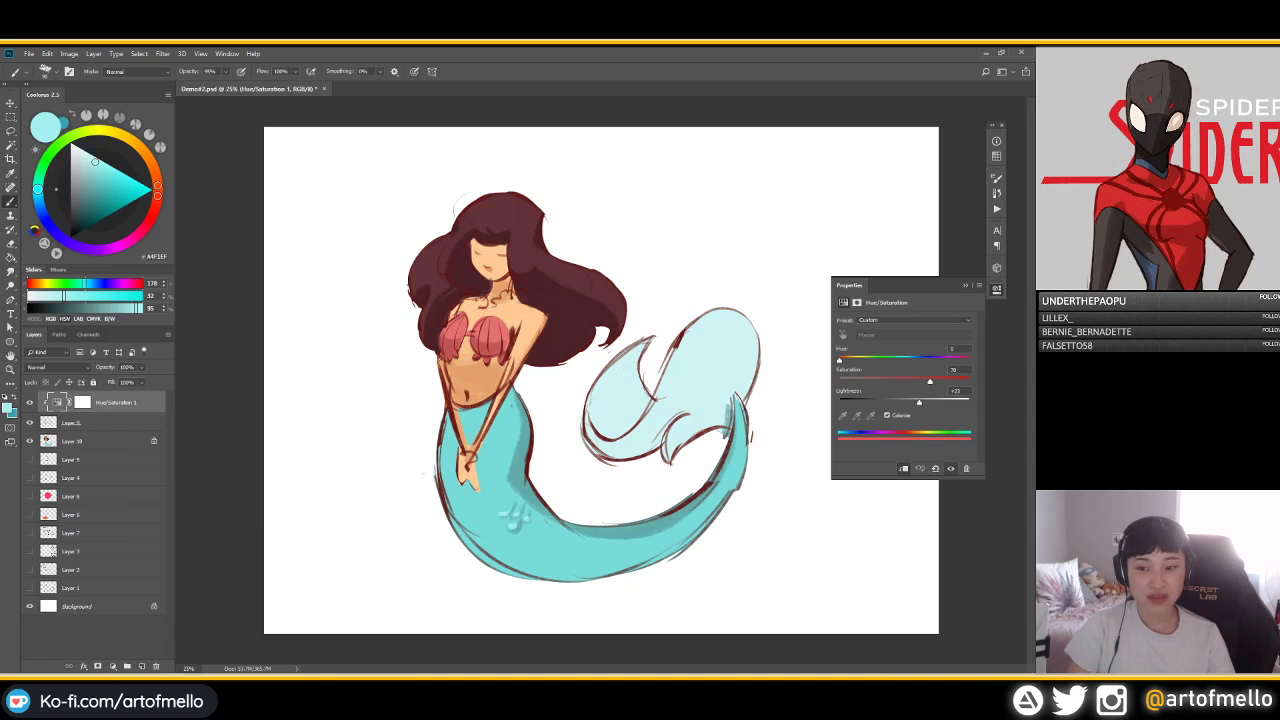
pyautogui.moveTo(930, 381); pyautogui.dragTo(911, 401)
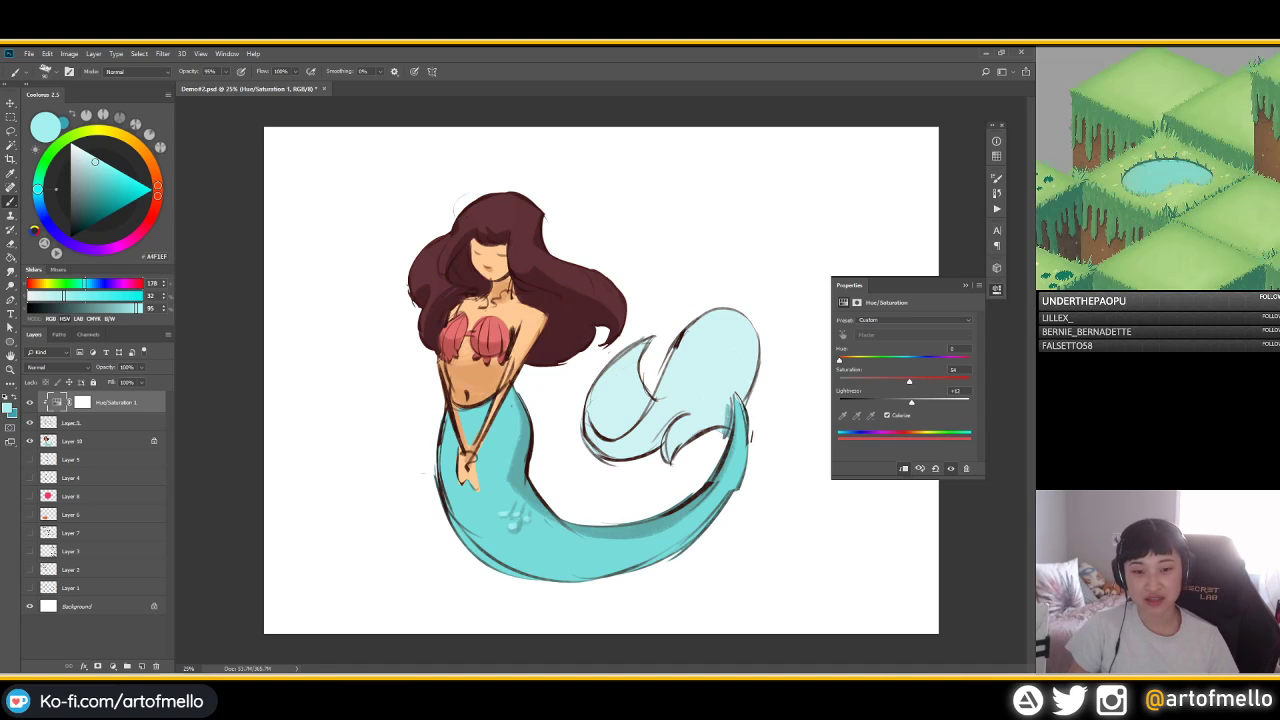
pyautogui.press('Return')
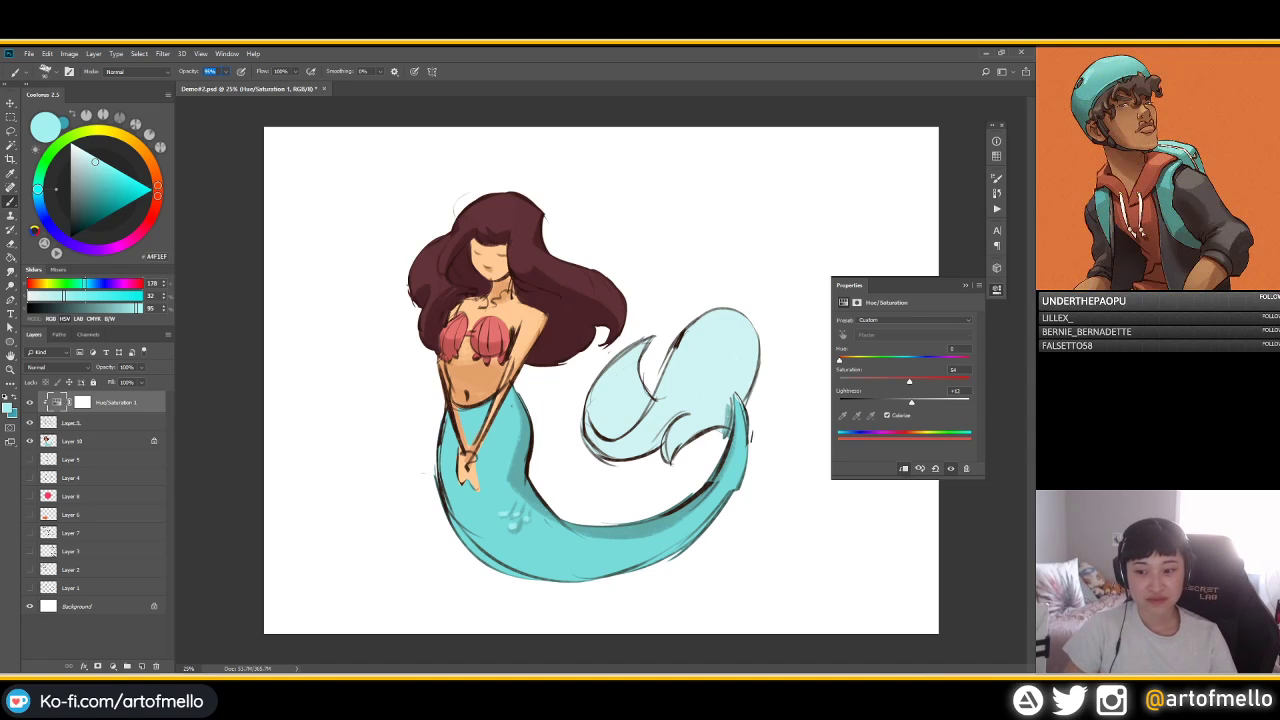
pyautogui.moveTo(911, 402); pyautogui.dragTo(917, 402)
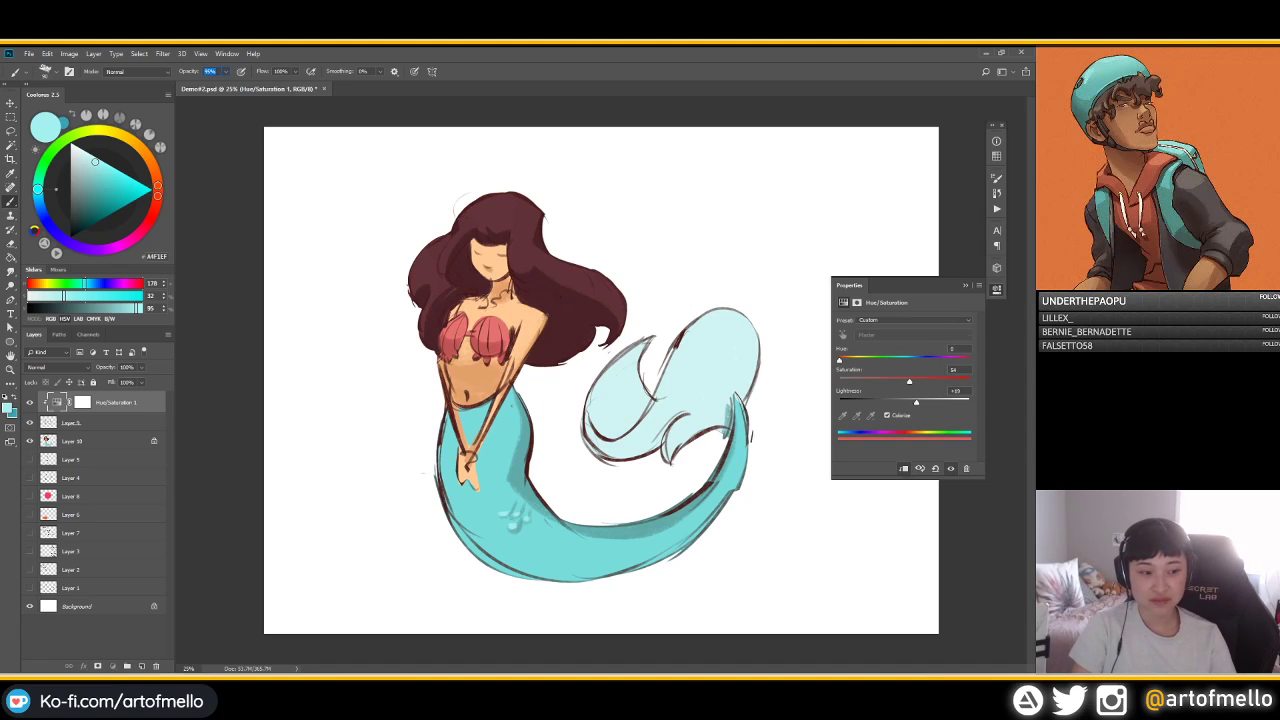
pyautogui.click(100, 422)
pyautogui.click(55, 367)
pyautogui.click(36, 410)
pyautogui.click(116, 402)
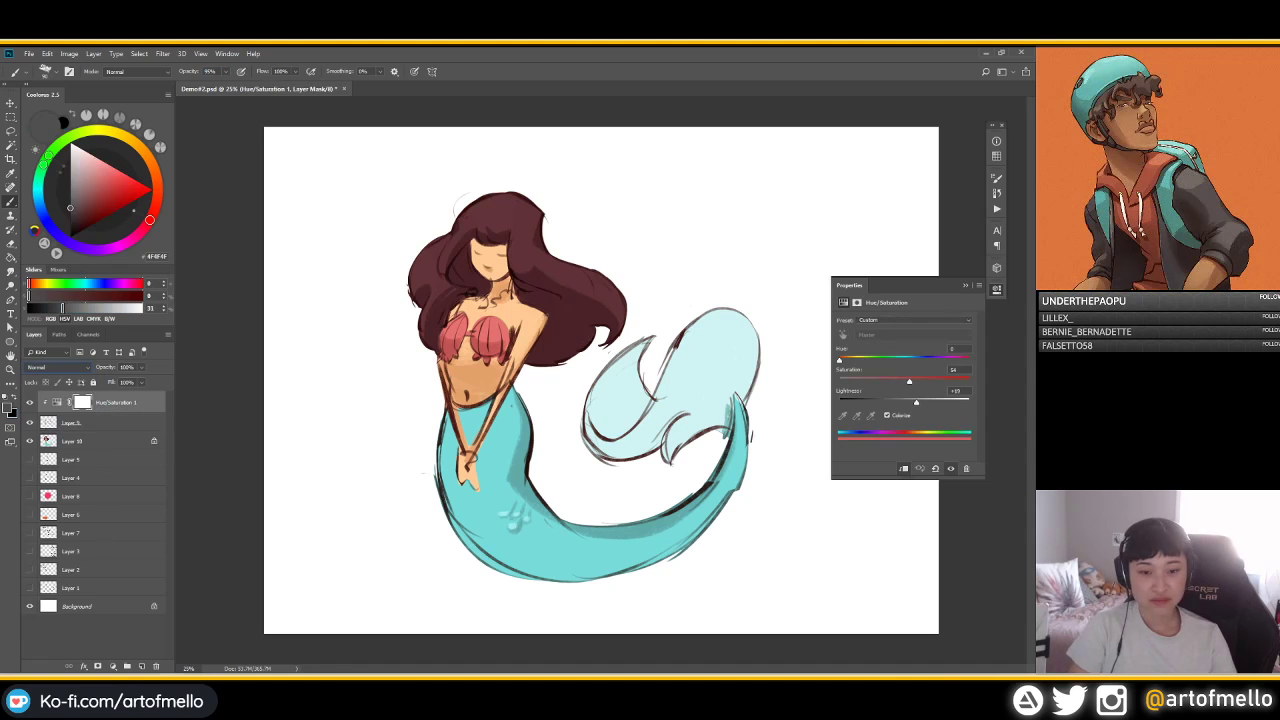
pyautogui.moveTo(916, 401); pyautogui.dragTo(920, 381)
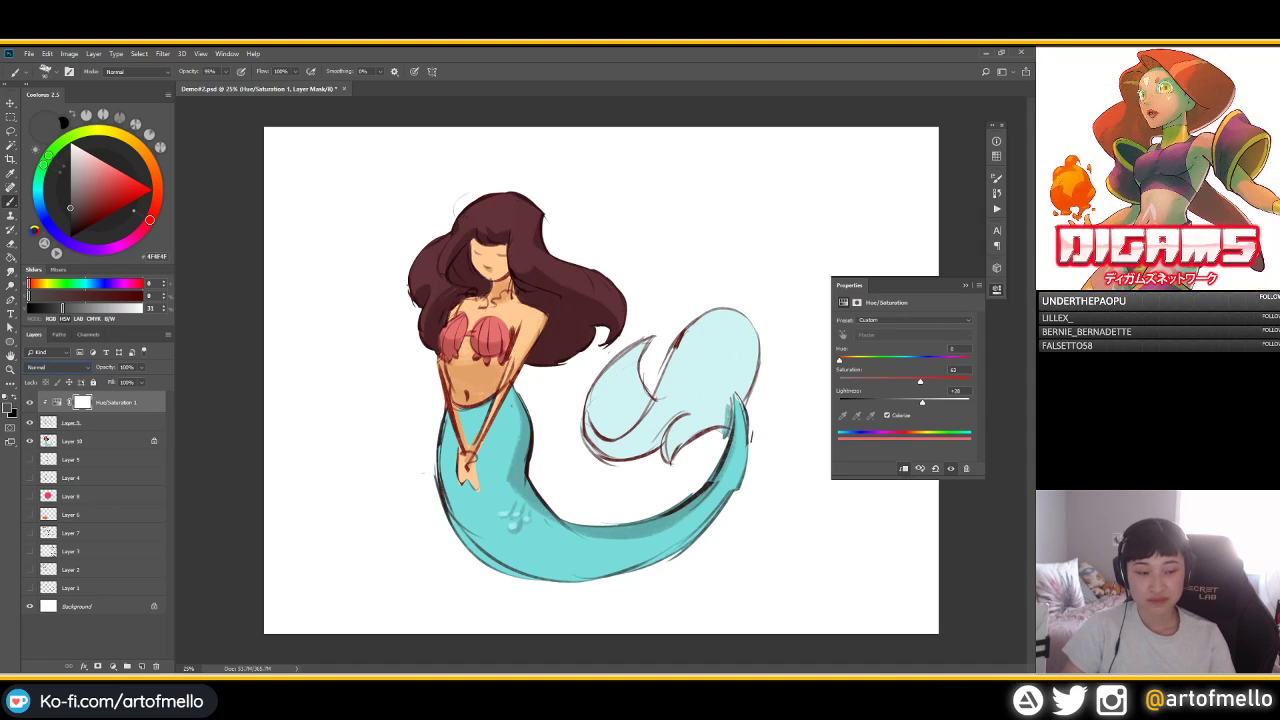
# Try deleting the Hue/Saturation adjustment layer and undo the deletion
pyautogui.click(57, 402)
pyautogui.click(156, 666)
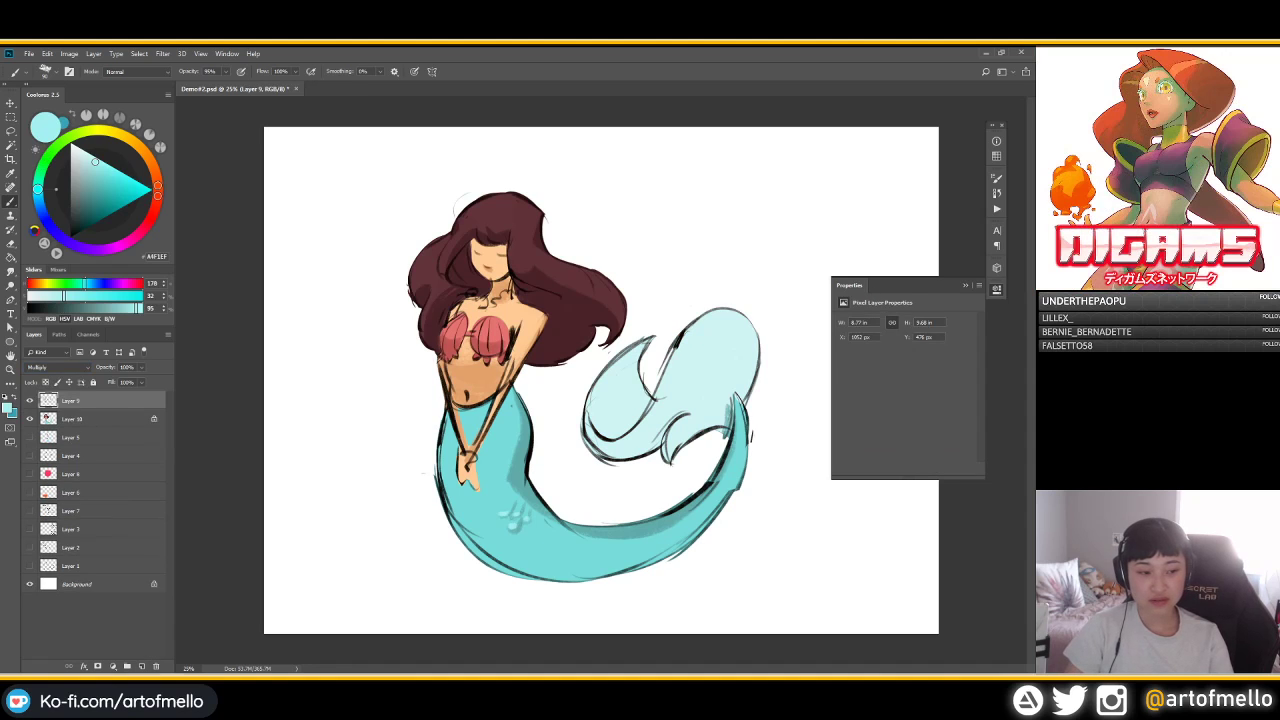
pyautogui.hotkey('ctrl', 'z')
# Add a new layer above the Hue/Saturation adjustment and paint the closed eyes in dark red and the lips in lighter red
pyautogui.click(142, 666)
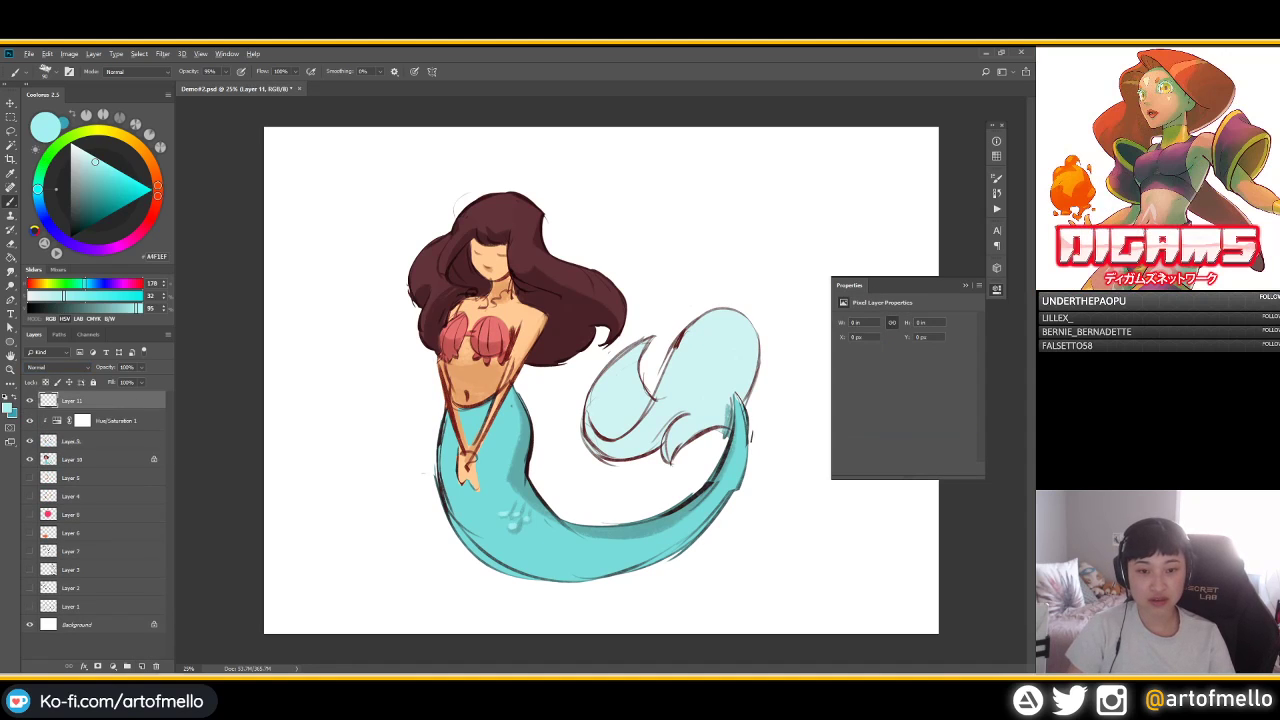
pyautogui.keyDown('alt'); pyautogui.click(476, 242); pyautogui.keyUp('alt')
pyautogui.keyDown('alt'); pyautogui.rightClick(476, 242); pyautogui.keyUp('alt')
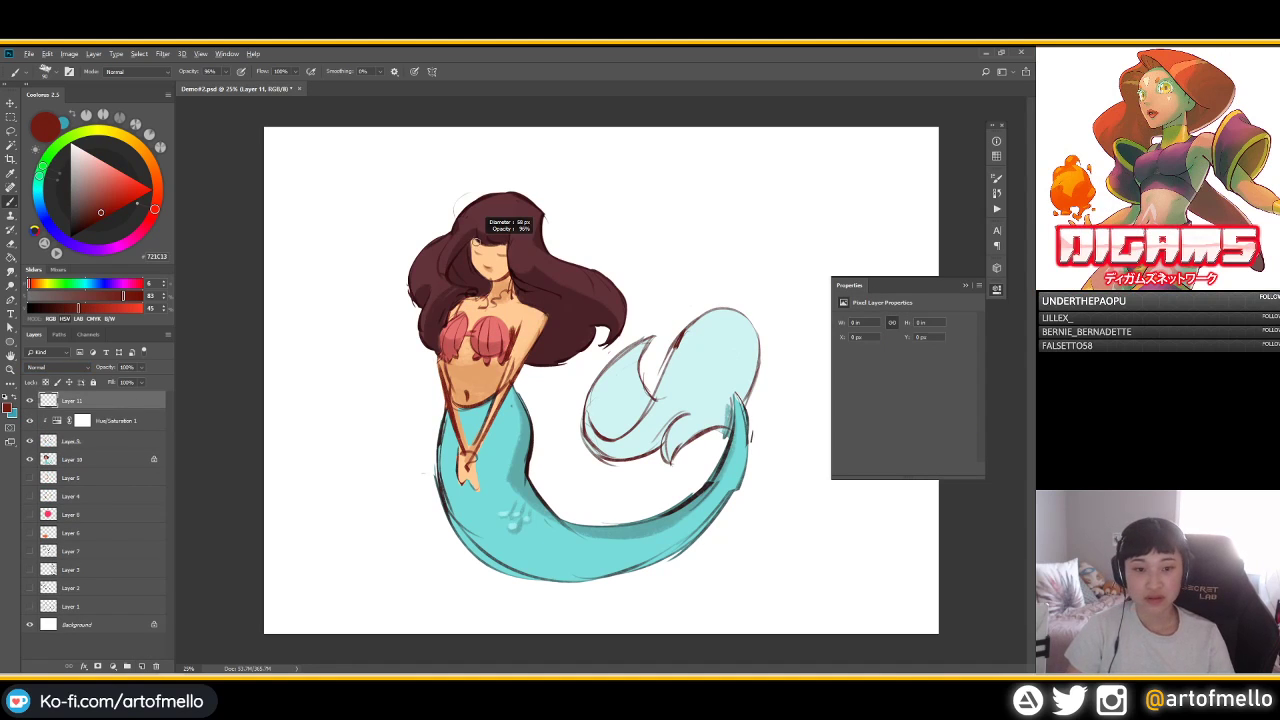
pyautogui.moveTo(475, 251); pyautogui.dragTo(506, 257)
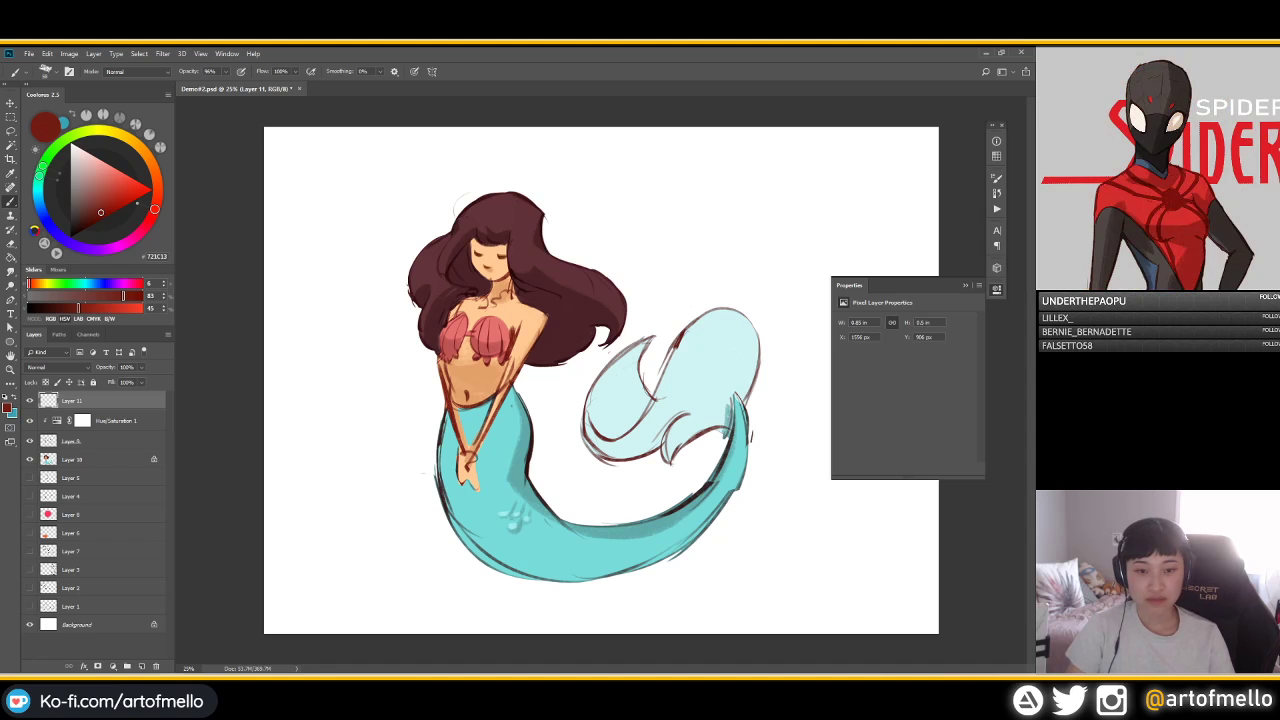
pyautogui.click(115, 192)
pyautogui.moveTo(484, 271); pyautogui.dragTo(491, 272)
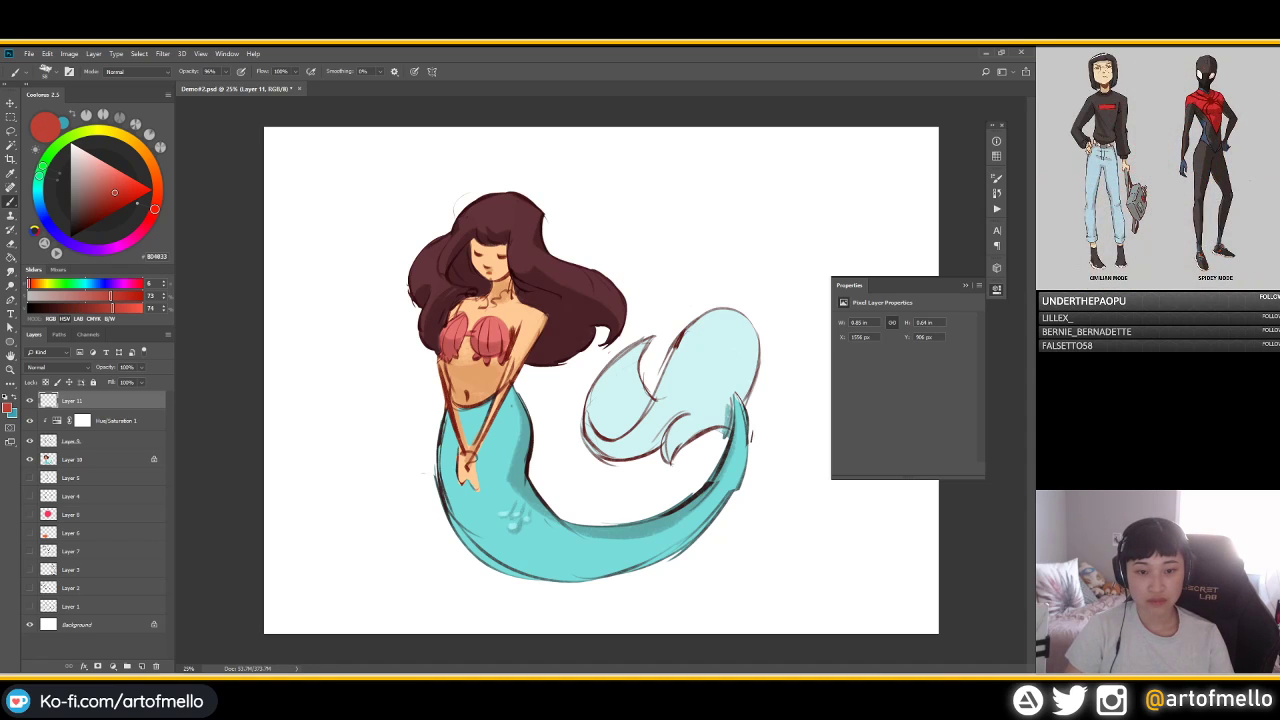
# On Layer 10, paint shadows under the fringe and along the sides of the face with the sampled orange skin-shadow tone
pyautogui.keyDown('alt'); pyautogui.click(490, 281); pyautogui.keyUp('alt')
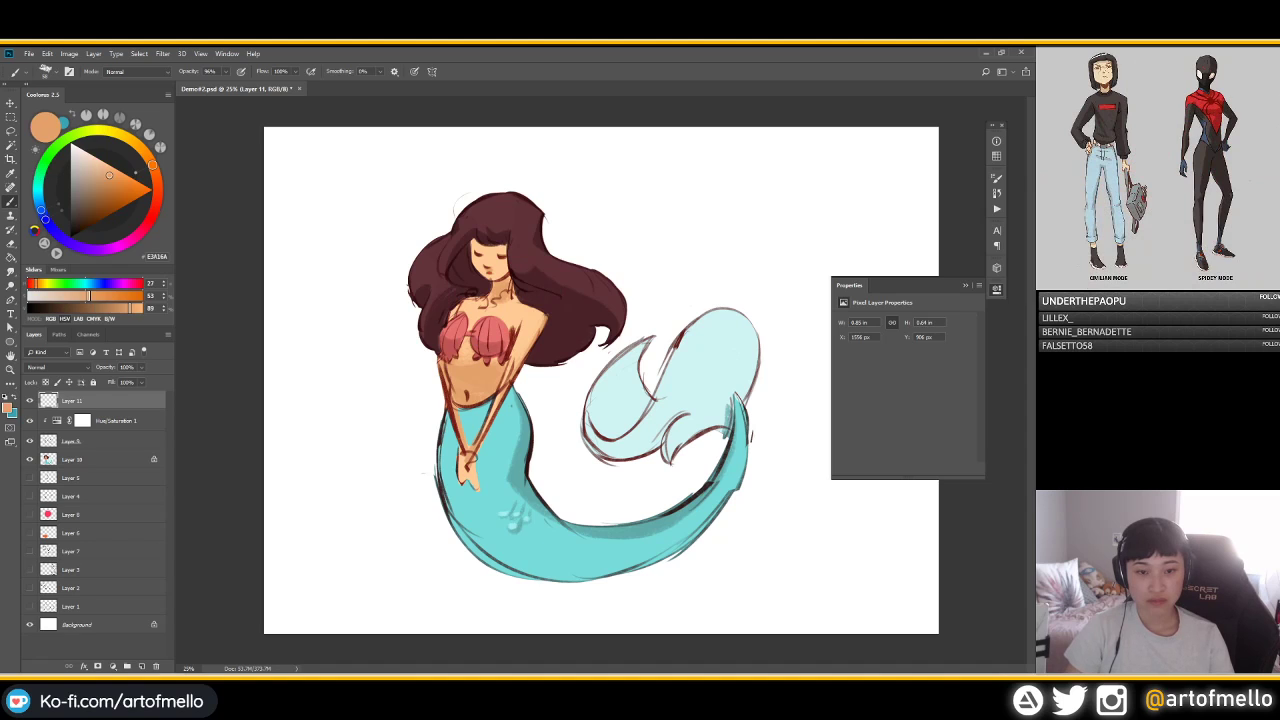
pyautogui.click(74, 460)
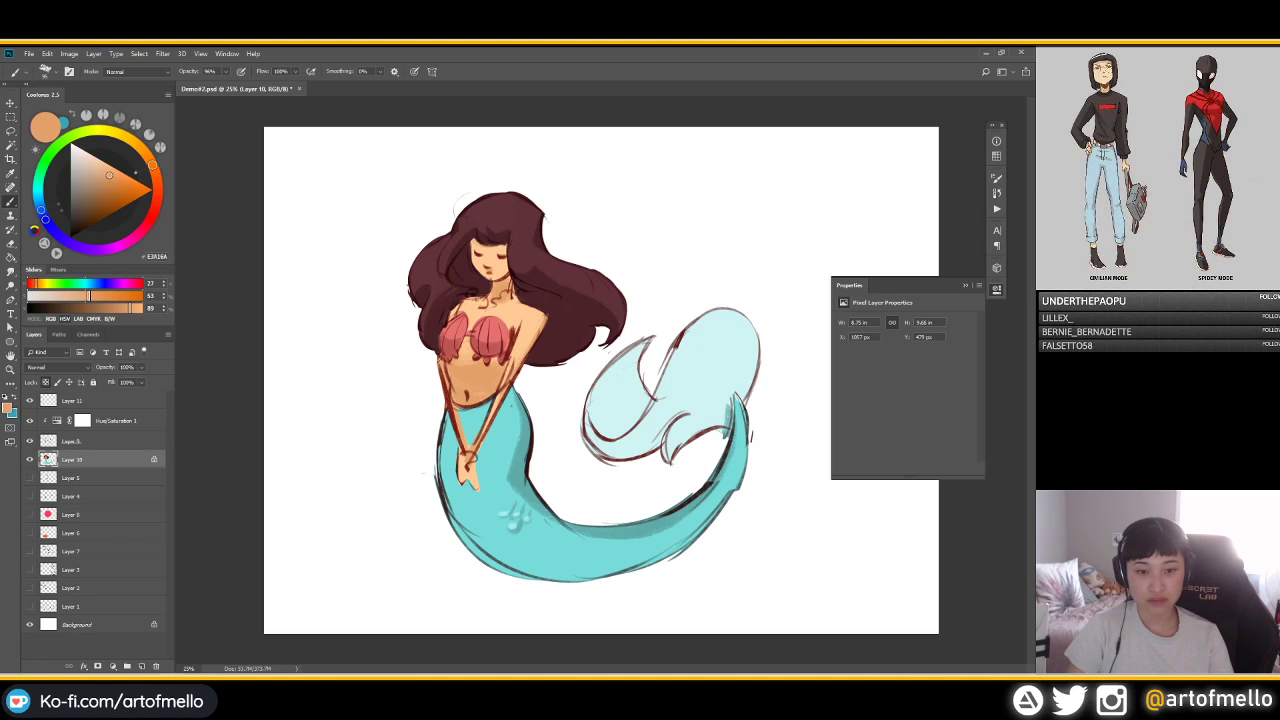
pyautogui.moveTo(474, 244); pyautogui.dragTo(497, 250)
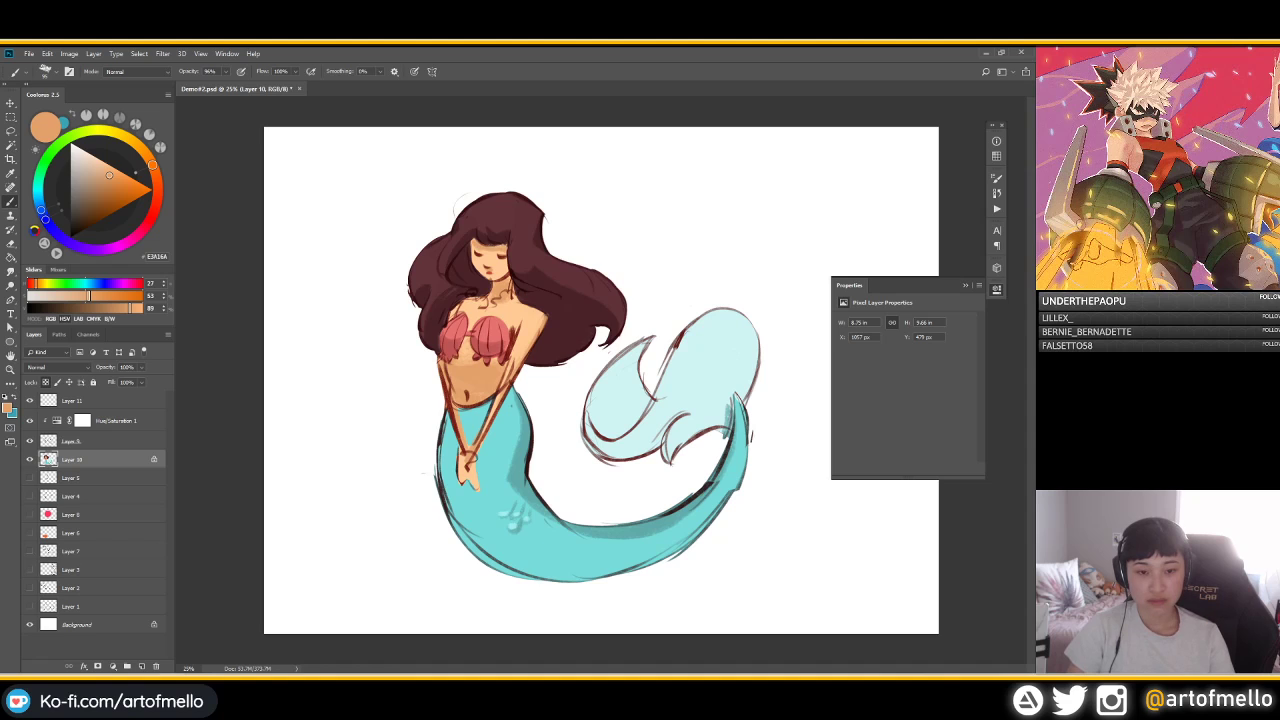
pyautogui.moveTo(474, 246); pyautogui.dragTo(478, 267)
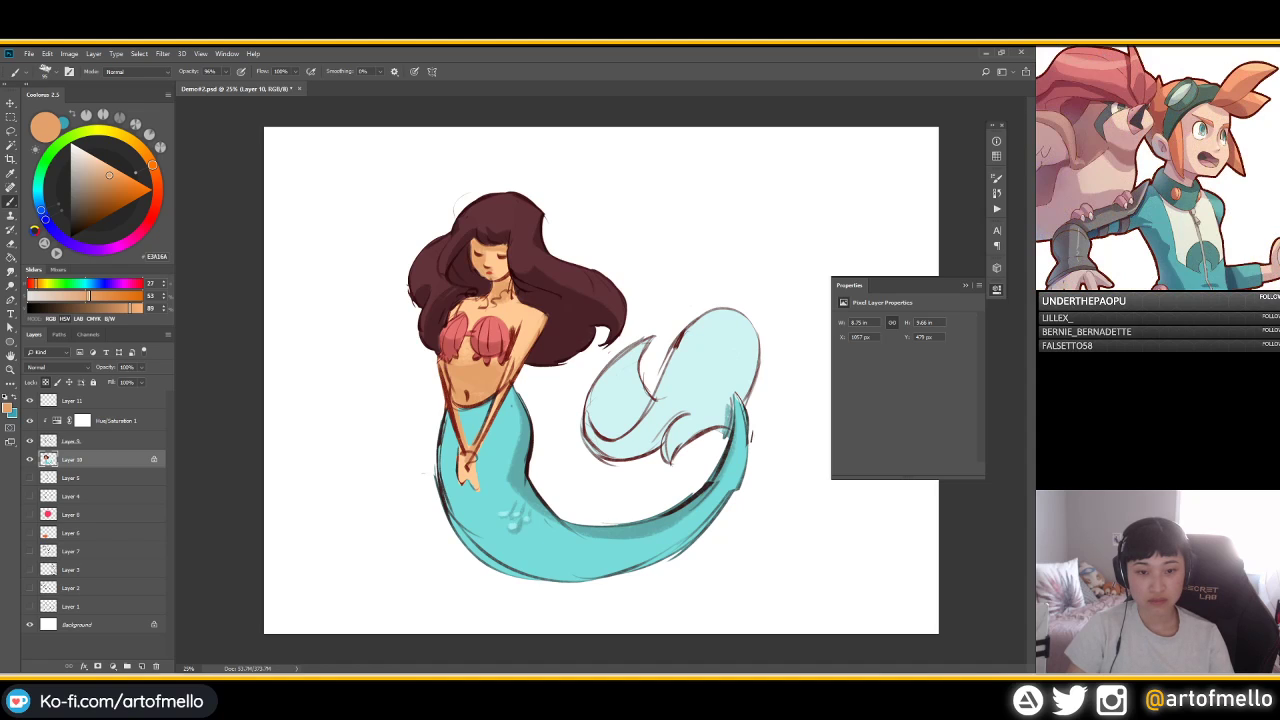
pyautogui.moveTo(506, 270); pyautogui.dragTo(498, 278)
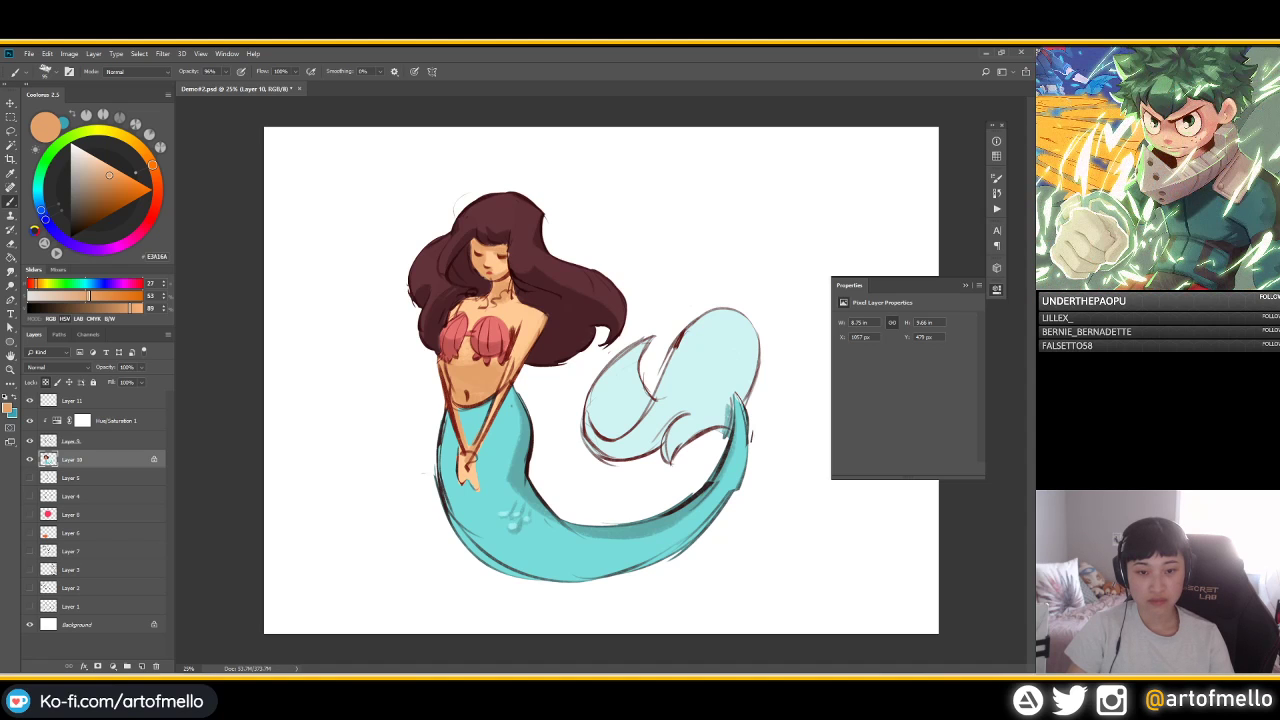
# Refine the shading around the jaw and neck with sampled light skin and skin-shadow tones
pyautogui.keyDown('alt'); pyautogui.click(524, 268); pyautogui.keyUp('alt')
pyautogui.keyDown('alt'); pyautogui.click(508, 292); pyautogui.keyUp('alt')
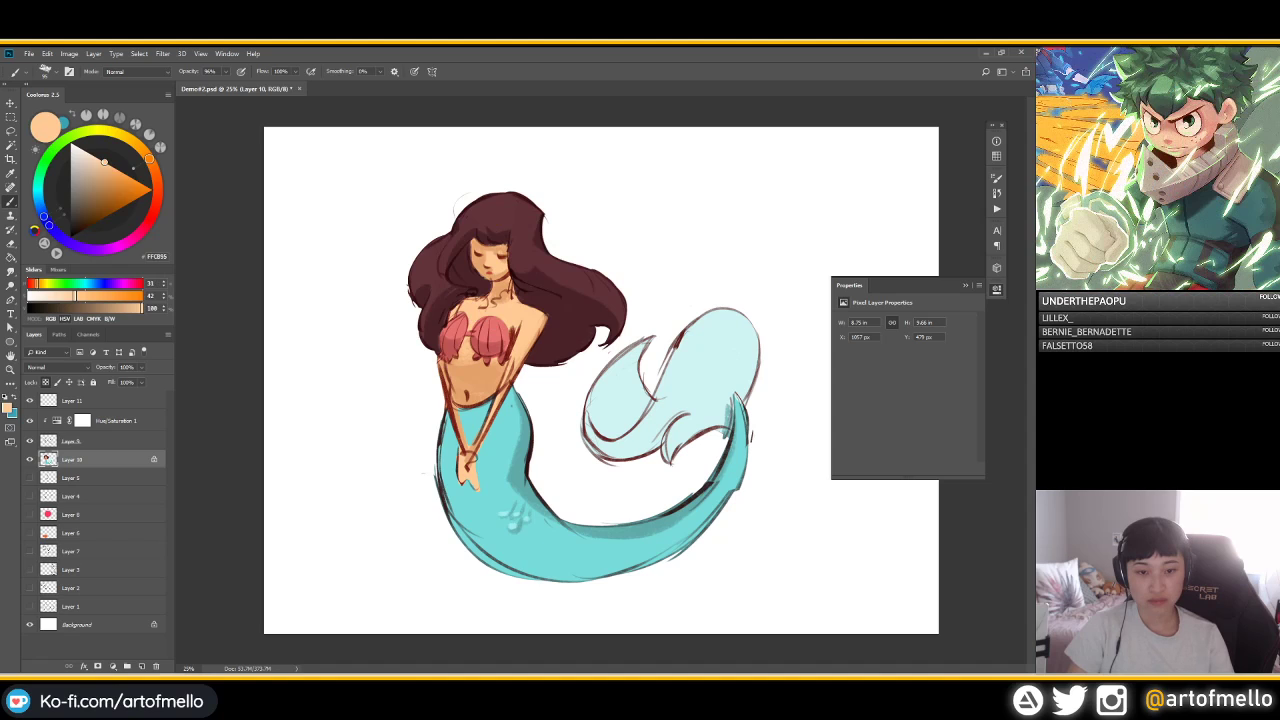
pyautogui.keyDown('alt'); pyautogui.click(500, 287); pyautogui.keyUp('alt')
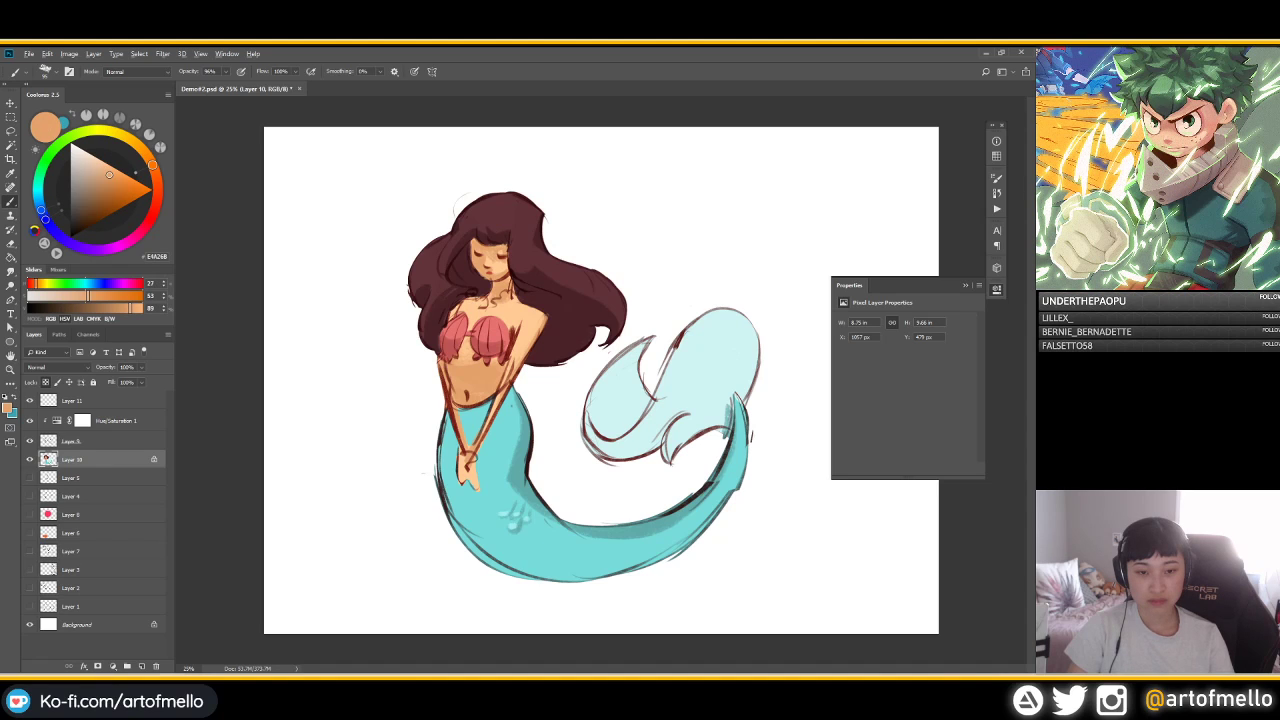
pyautogui.keyDown('alt'); pyautogui.click(508, 294); pyautogui.keyUp('alt')
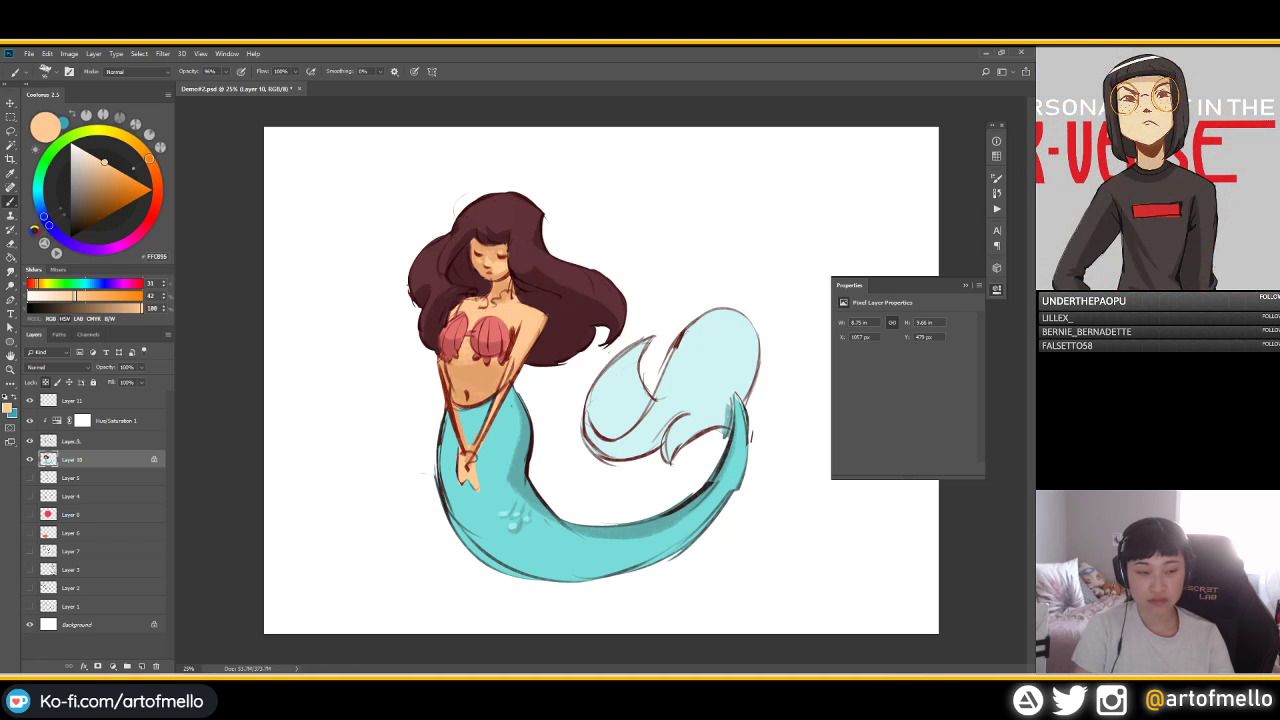
# Mix a darker orange-brown skin tone and paint a shadow on the neck beneath the chin
pyautogui.click(109, 178)
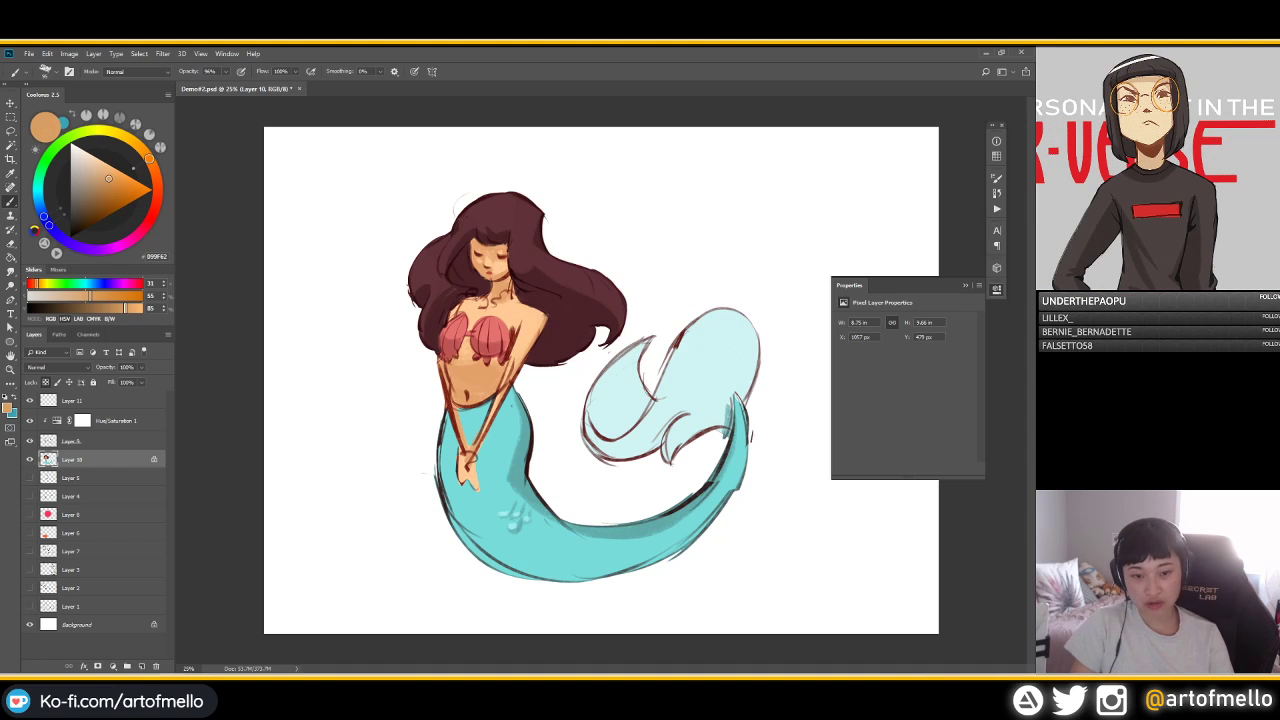
pyautogui.click(97, 184)
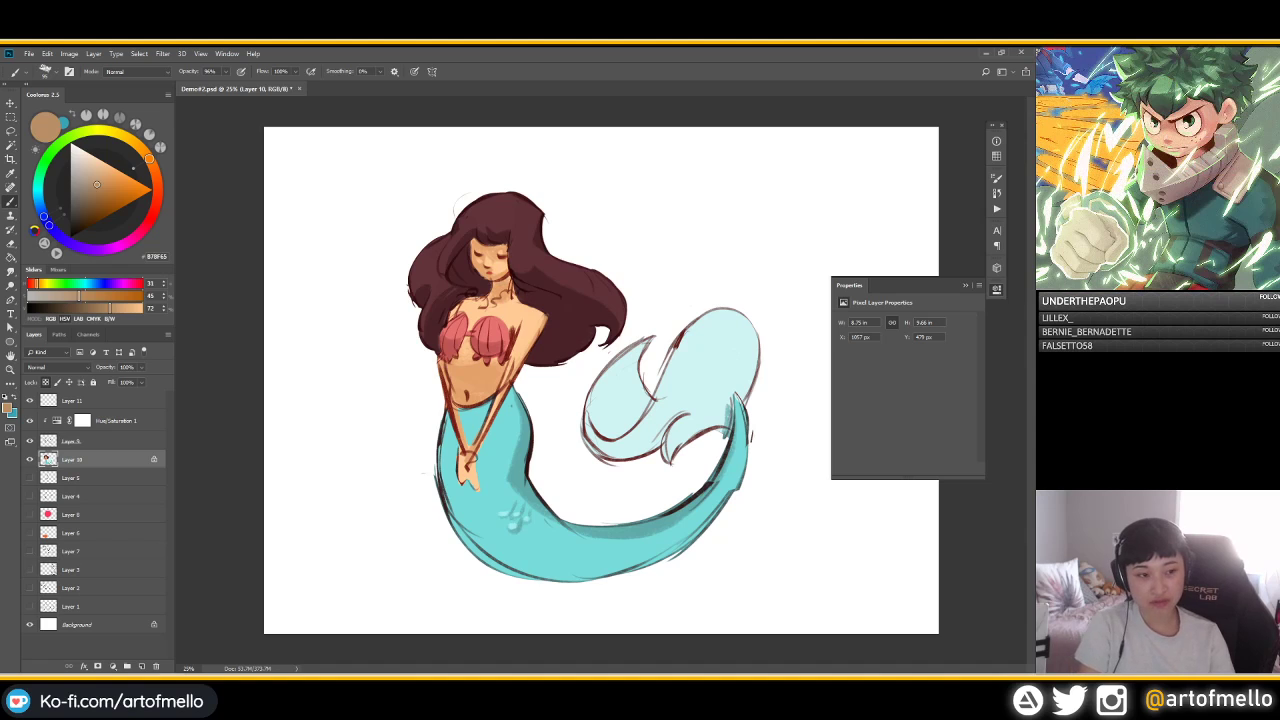
pyautogui.click(102, 190)
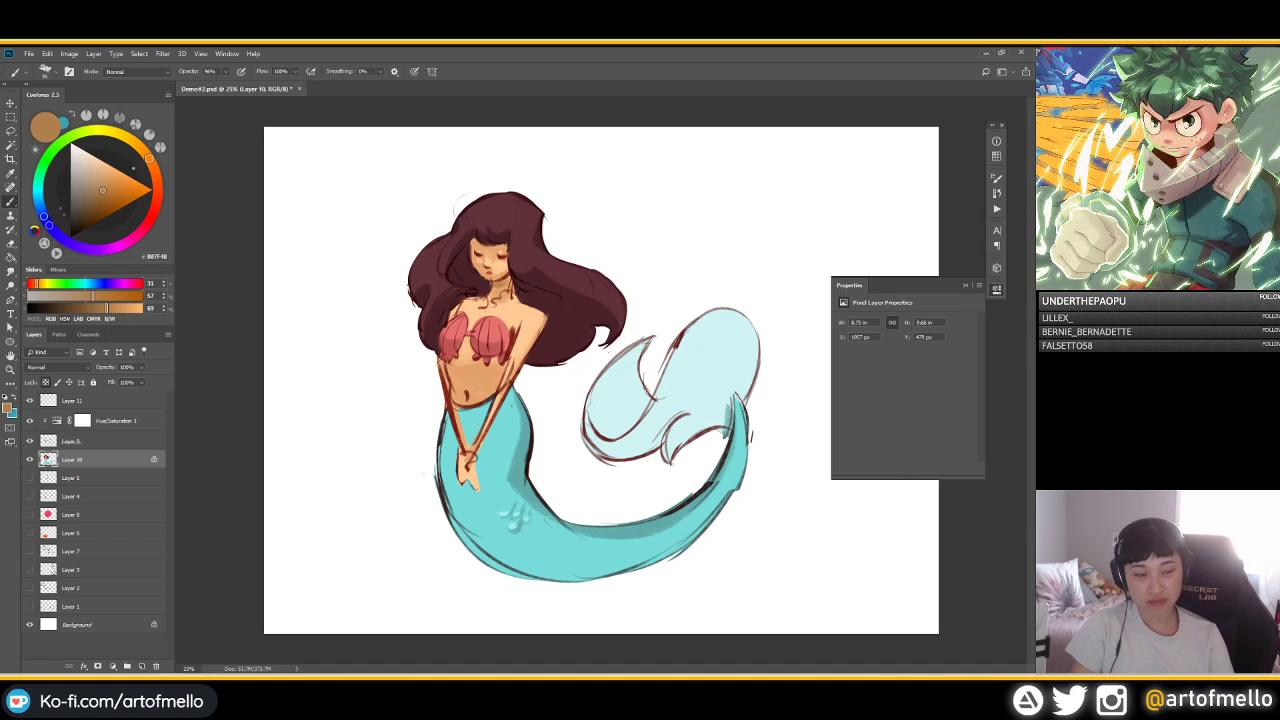
pyautogui.moveTo(149, 158); pyautogui.dragTo(145, 152)
pyautogui.moveTo(102, 190); pyautogui.dragTo(97, 194)
pyautogui.click(150, 160)
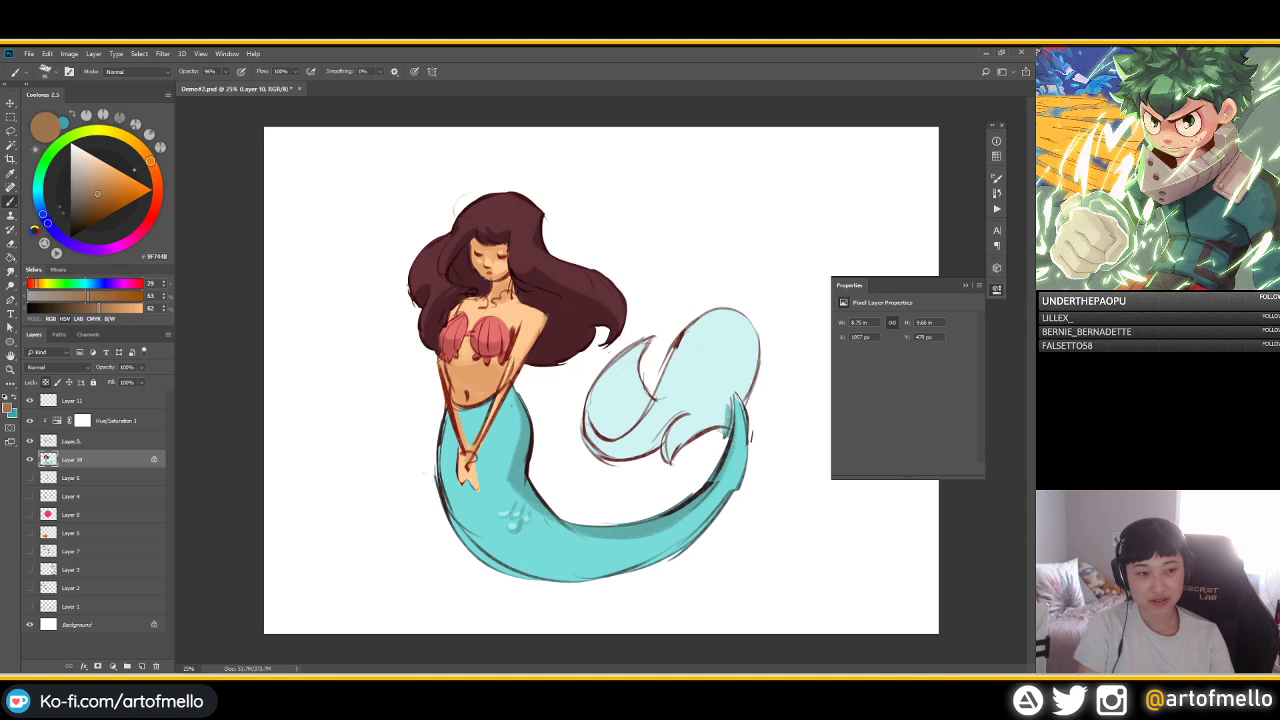
pyautogui.click(153, 166)
pyautogui.click(105, 193)
pyautogui.moveTo(494, 284); pyautogui.dragTo(505, 281)
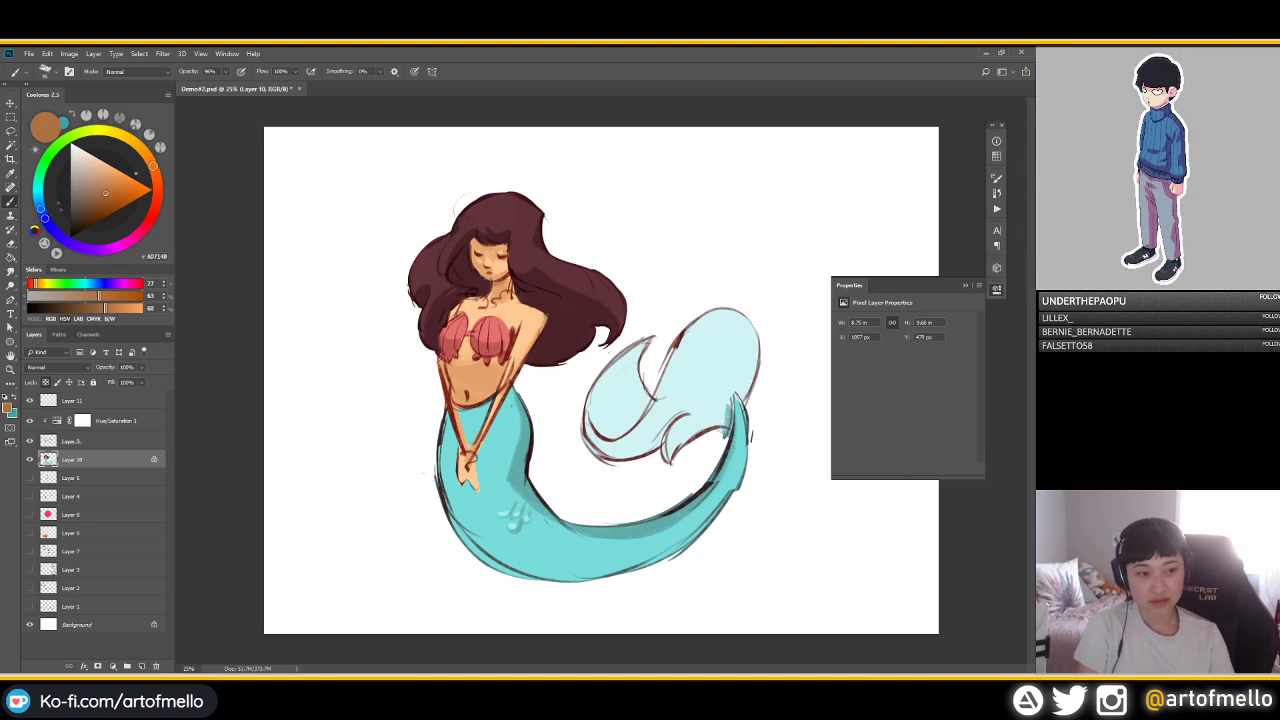
# Deepen the neck shadow with a dark reddish brown, using a larger brush, and save the document
pyautogui.moveTo(105, 193); pyautogui.dragTo(93, 189)
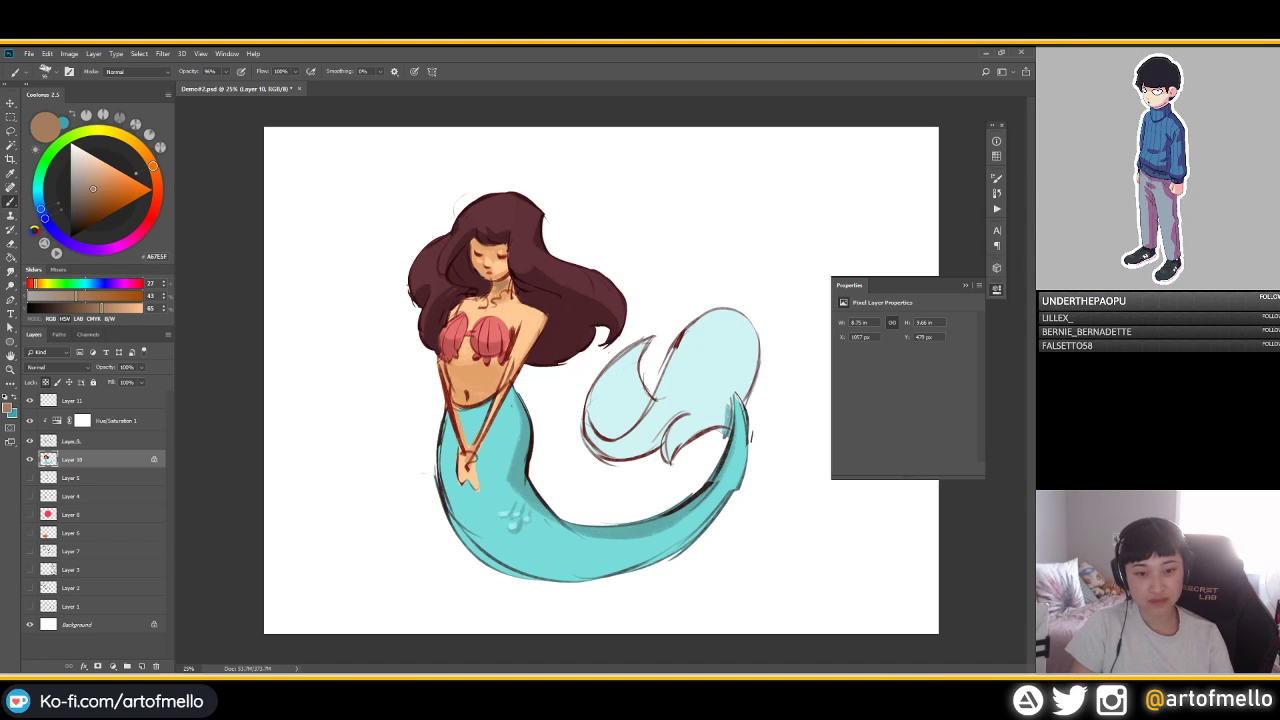
pyautogui.click(96, 198)
pyautogui.press(']')
pyautogui.press(']')
pyautogui.press(']')
pyautogui.press(']')
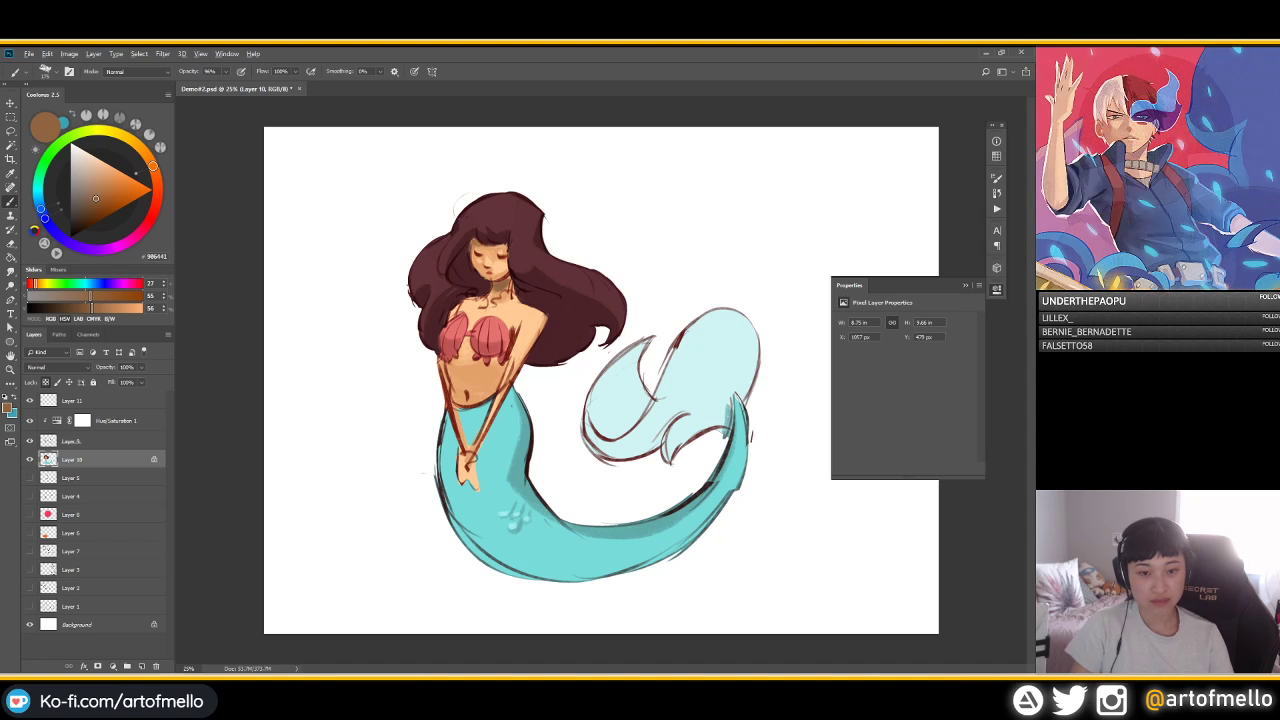
pyautogui.moveTo(153, 167); pyautogui.dragTo(158, 188)
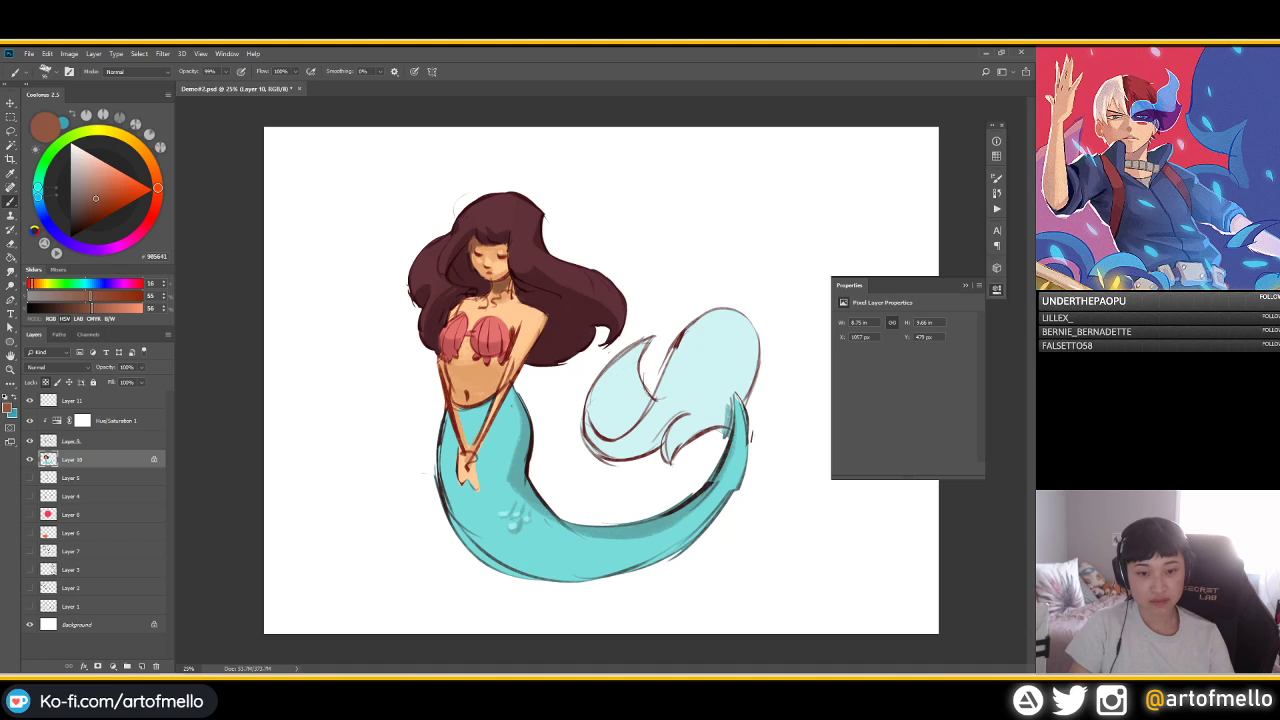
pyautogui.keyDown('alt'); pyautogui.click(500, 292); pyautogui.keyUp('alt')
pyautogui.keyDown('alt'); pyautogui.click(493, 286); pyautogui.keyUp('alt')
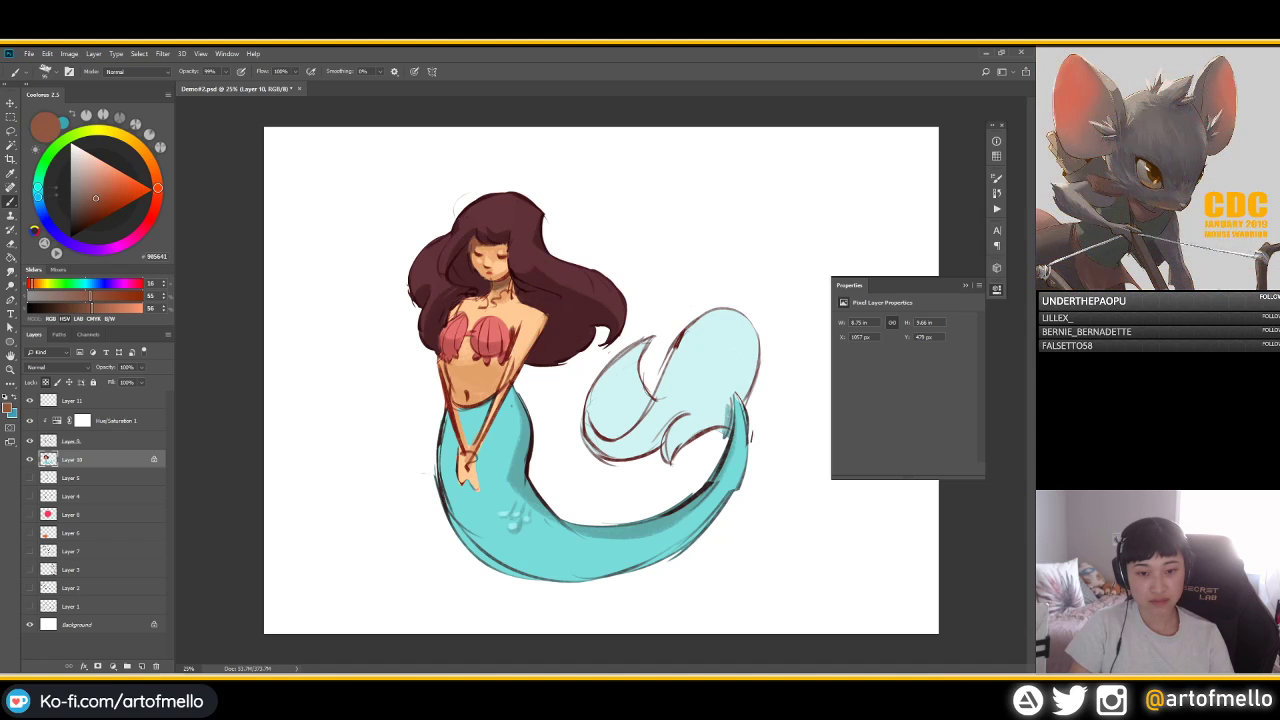
pyautogui.hotkey('ctrl', 's')
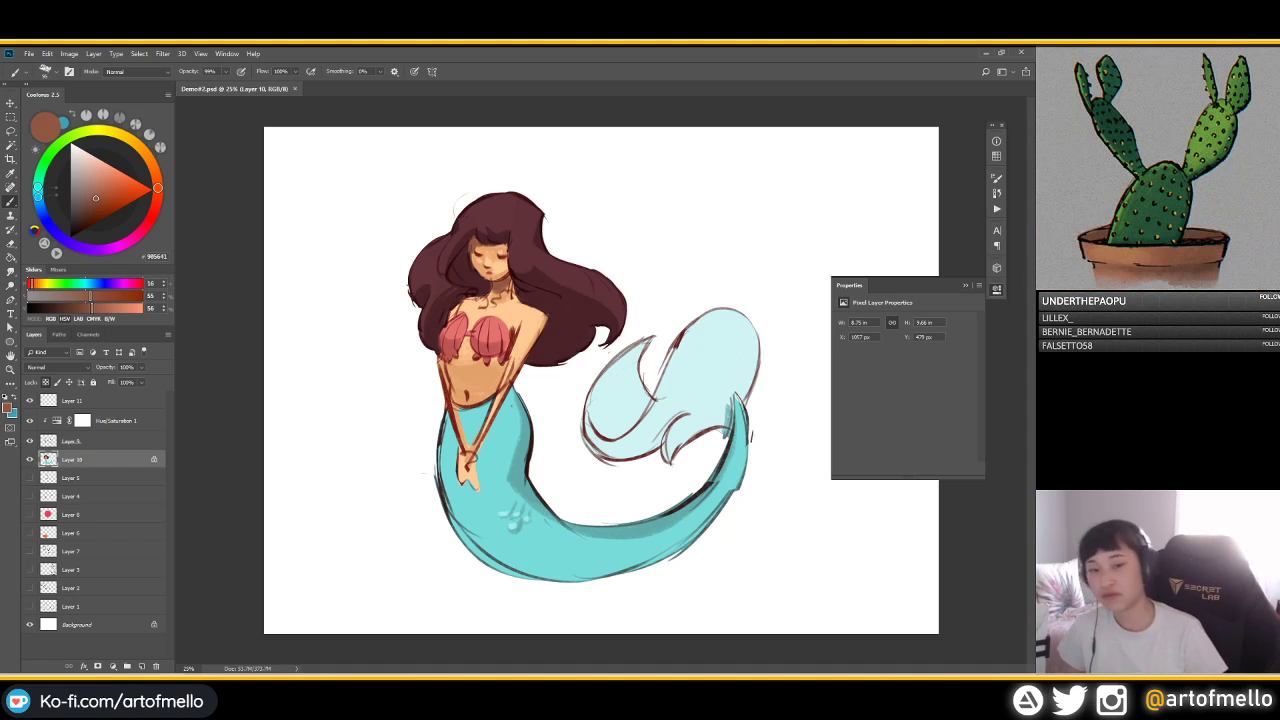
# Refine the face and hair edges on Layer 10 with sampled skin, skin-shadow and hair tones plus a mixed light peach
pyautogui.keyDown('alt'); pyautogui.click(522, 318); pyautogui.keyUp('alt')
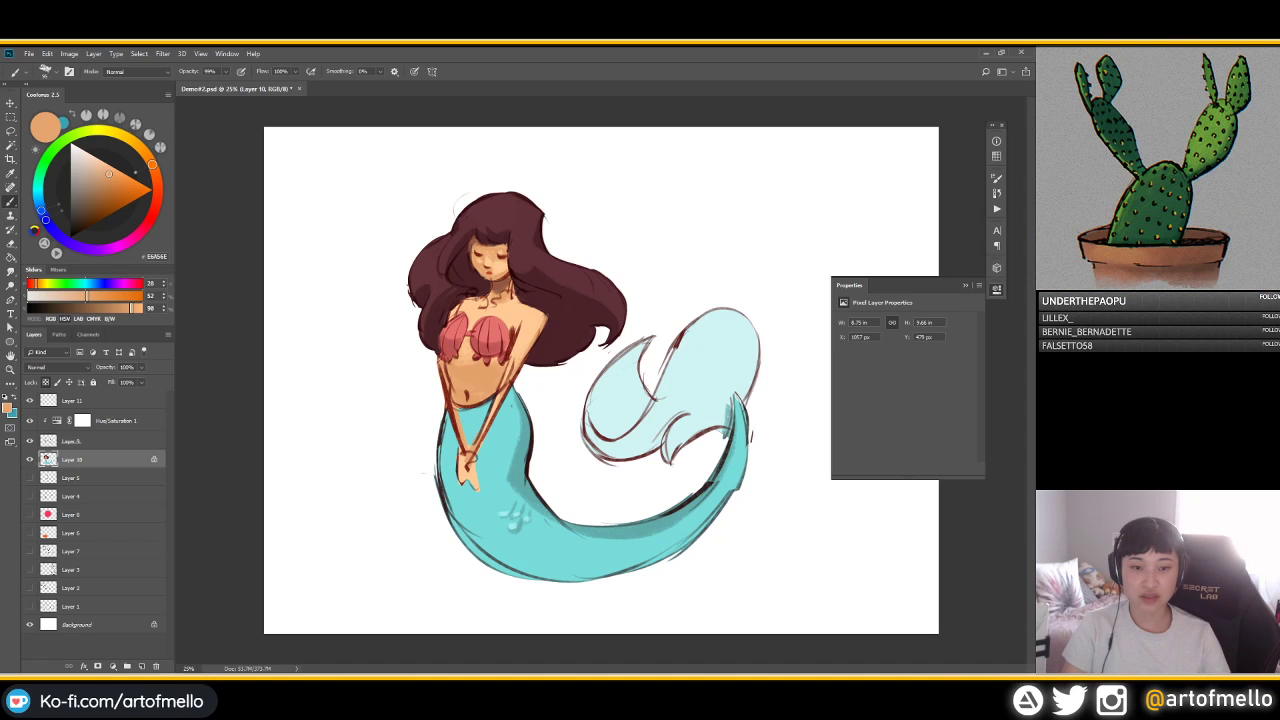
pyautogui.keyDown('alt'); pyautogui.click(466, 236); pyautogui.keyUp('alt')
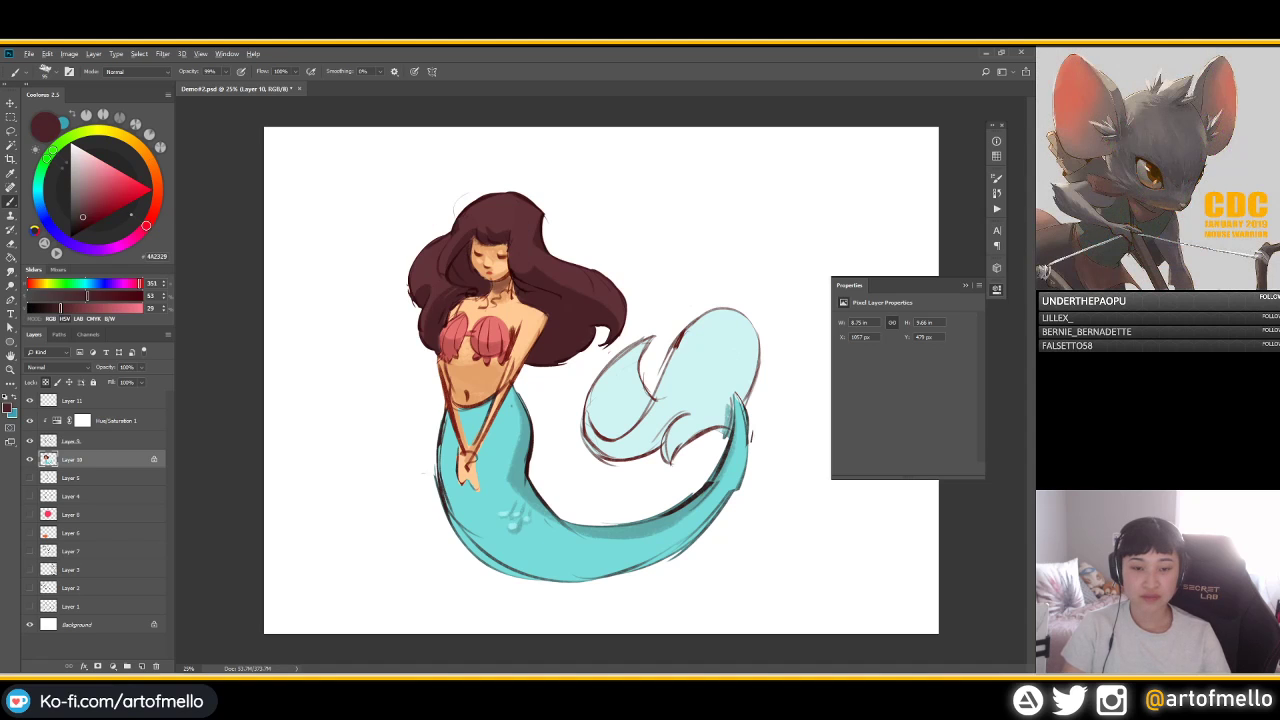
pyautogui.keyDown('alt'); pyautogui.click(512, 309); pyautogui.keyUp('alt')
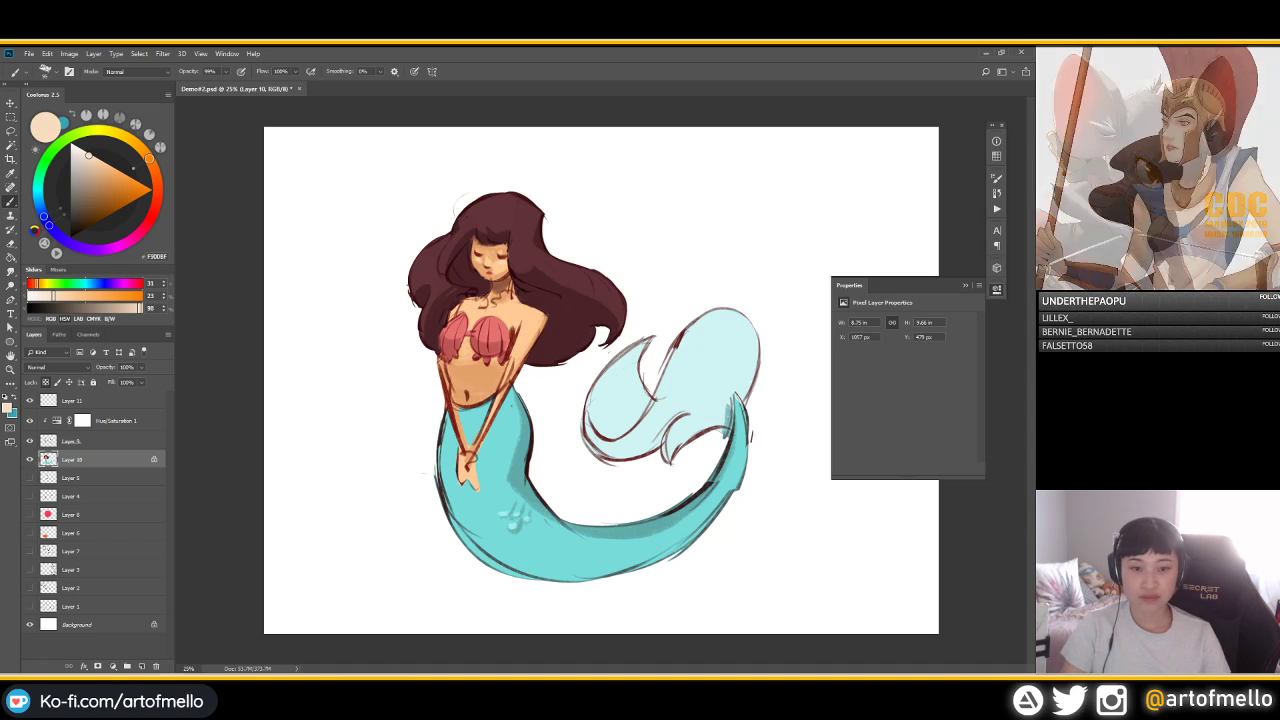
pyautogui.click(104, 162)
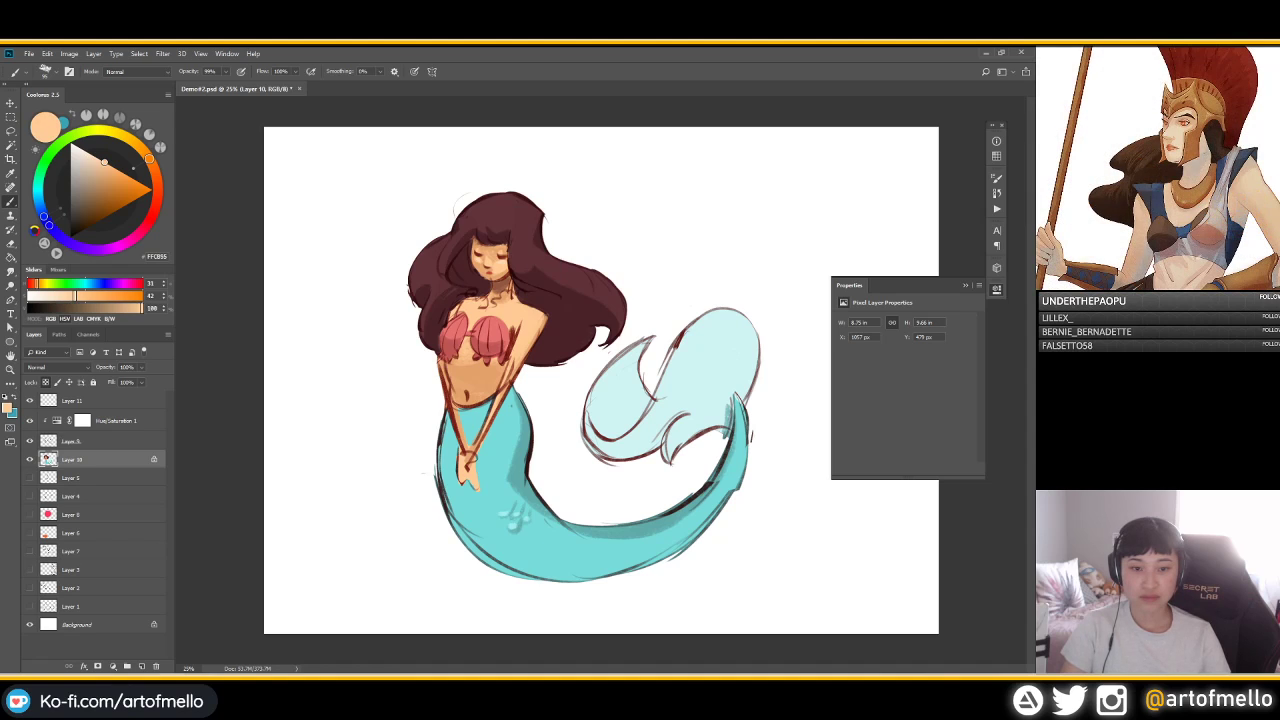
pyautogui.keyDown('alt'); pyautogui.click(482, 376); pyautogui.keyUp('alt')
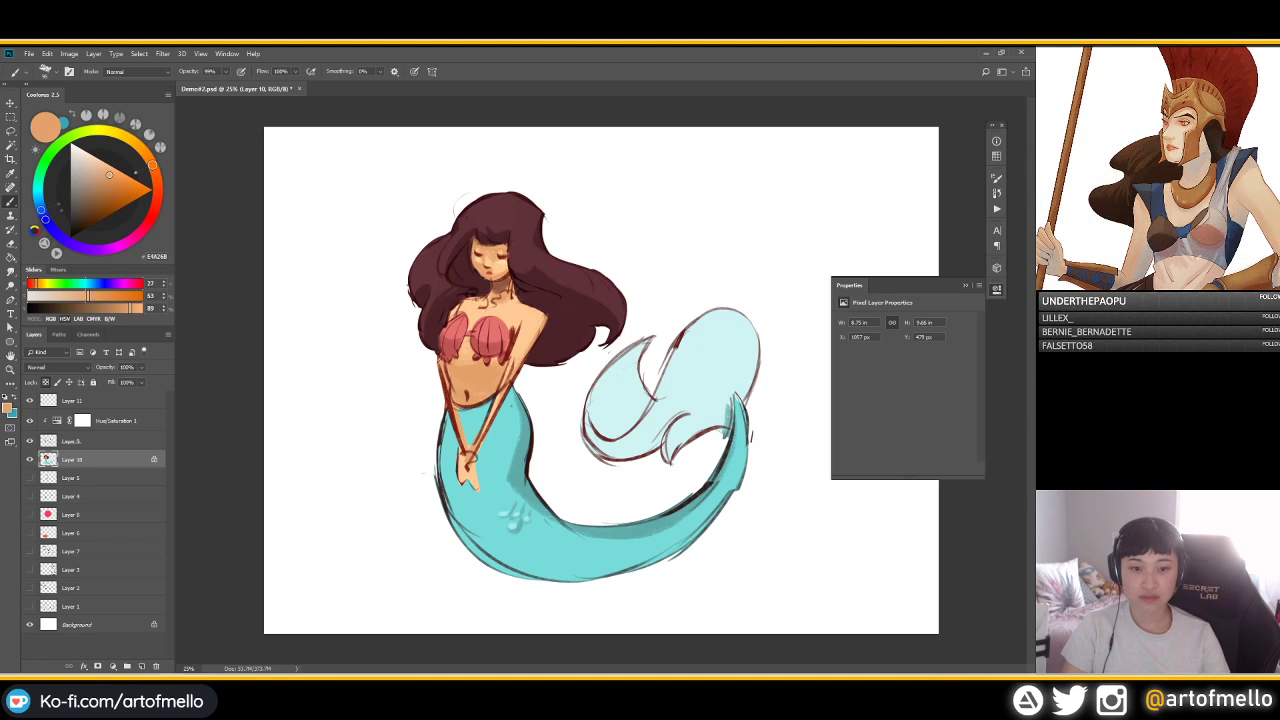
pyautogui.moveTo(474, 267); pyautogui.dragTo(482, 278)
pyautogui.keyDown('alt'); pyautogui.click(468, 280); pyautogui.keyUp('alt')
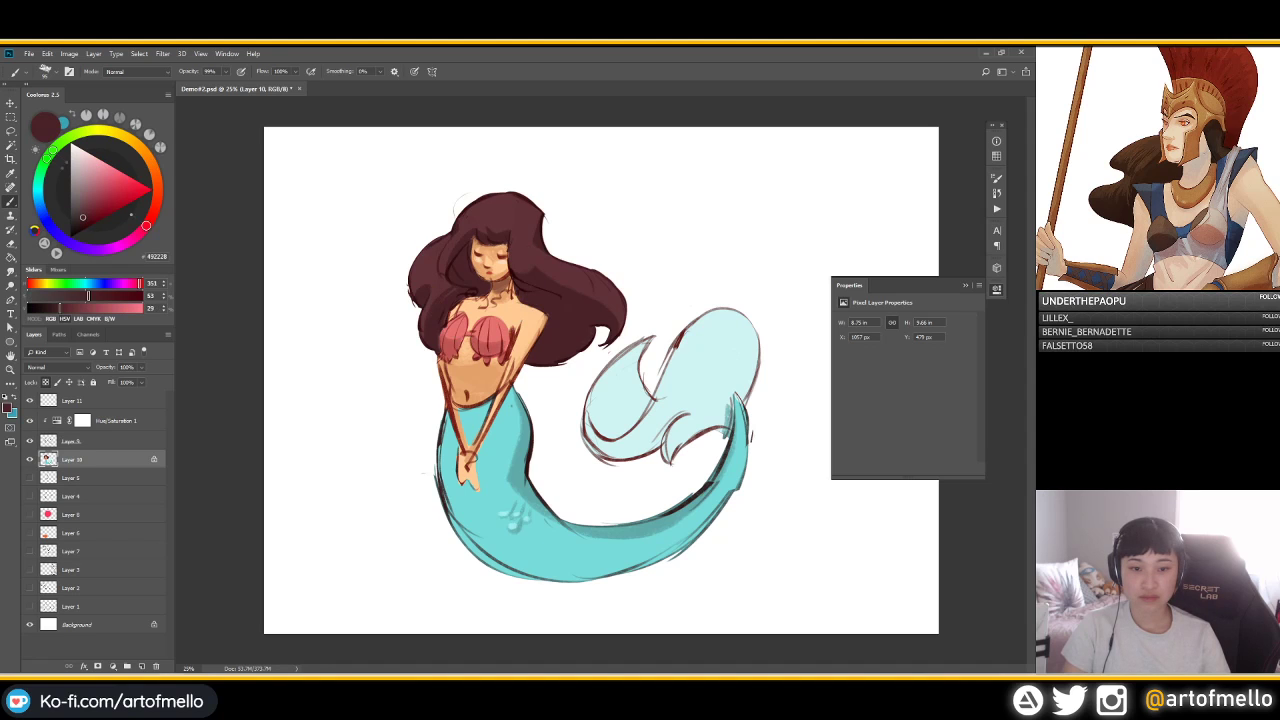
pyautogui.keyDown('alt'); pyautogui.click(457, 237); pyautogui.keyUp('alt')
# Blend the shadow under the chin with sampled dark red and orange-brown tones, and shade the torso below the shell top
pyautogui.keyDown('alt'); pyautogui.click(508, 284); pyautogui.keyUp('alt')
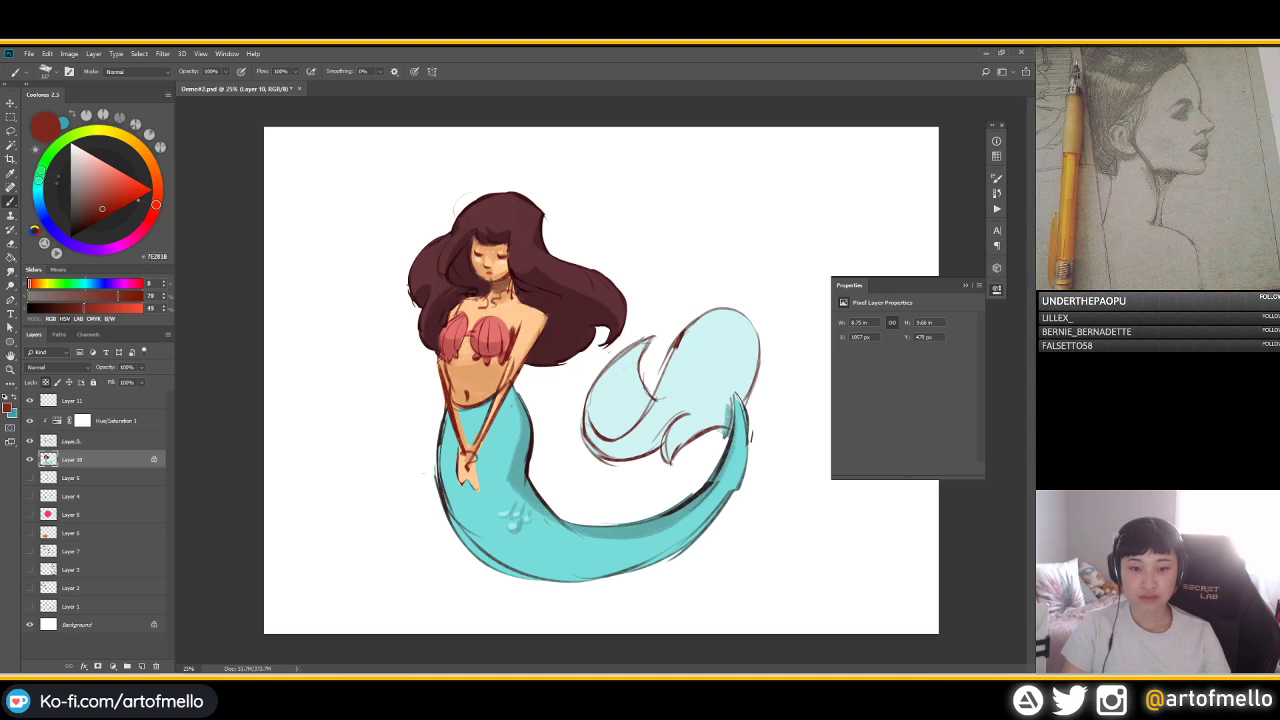
pyautogui.moveTo(493, 286); pyautogui.dragTo(508, 279)
pyautogui.keyDown('alt'); pyautogui.click(495, 300); pyautogui.keyUp('alt')
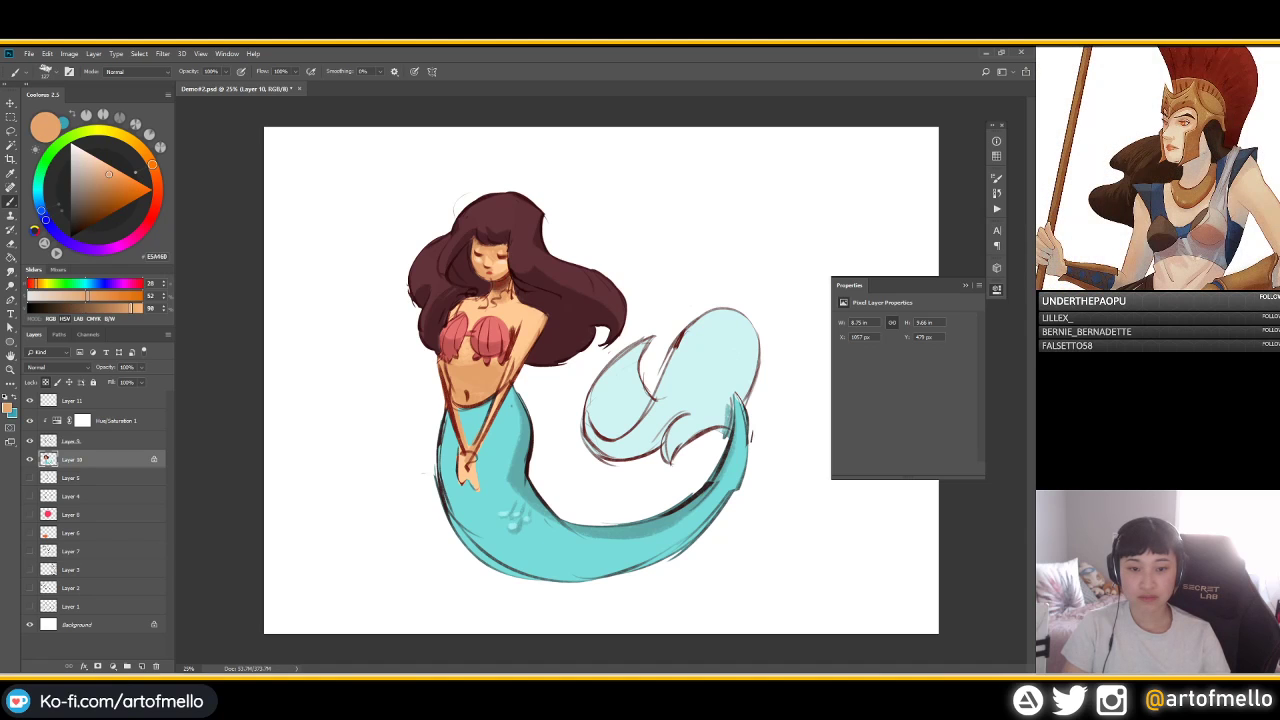
pyautogui.keyDown('alt'); pyautogui.click(499, 284); pyautogui.keyUp('alt')
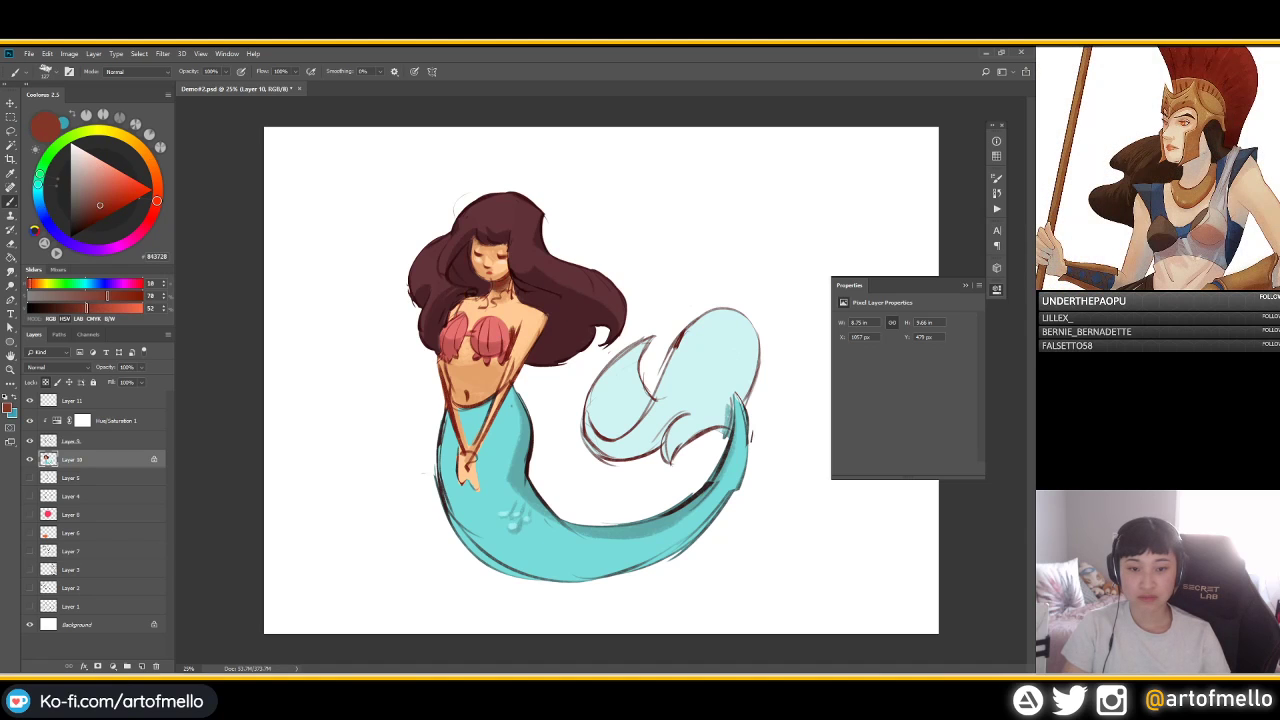
pyautogui.keyDown('alt'); pyautogui.click(506, 284); pyautogui.keyUp('alt')
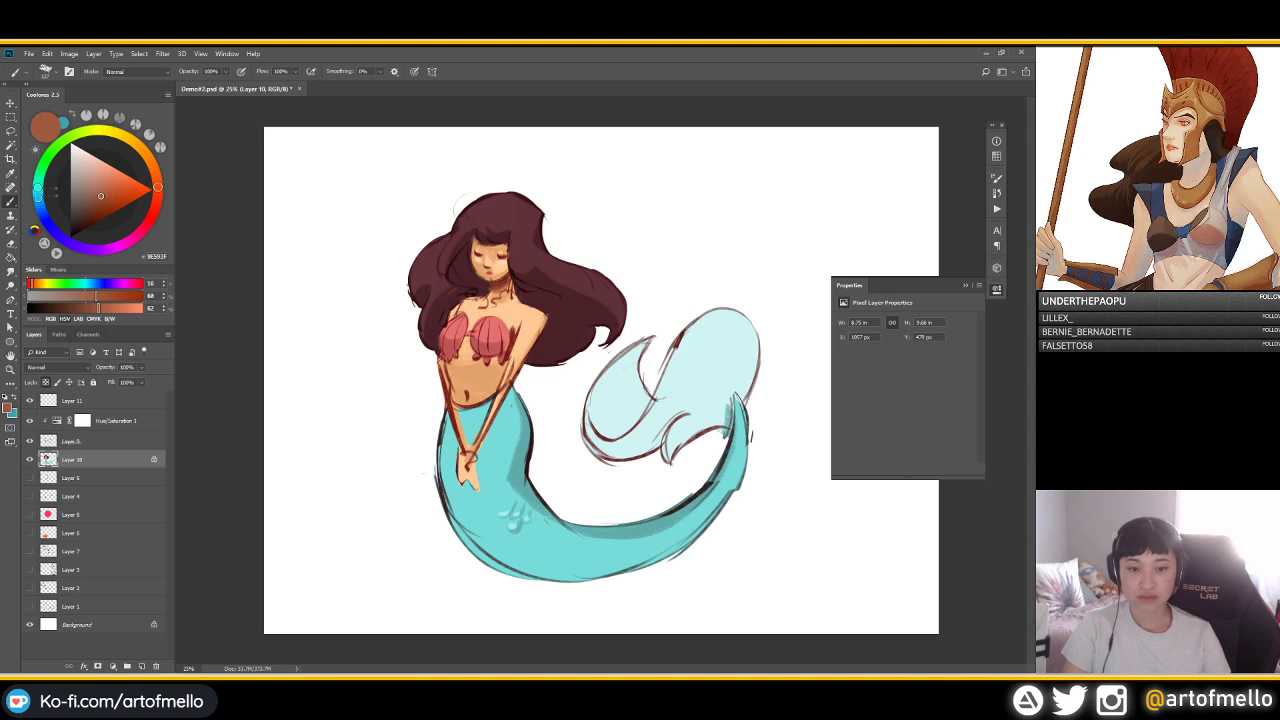
pyautogui.keyDown('alt'); pyautogui.click(510, 281); pyautogui.keyUp('alt')
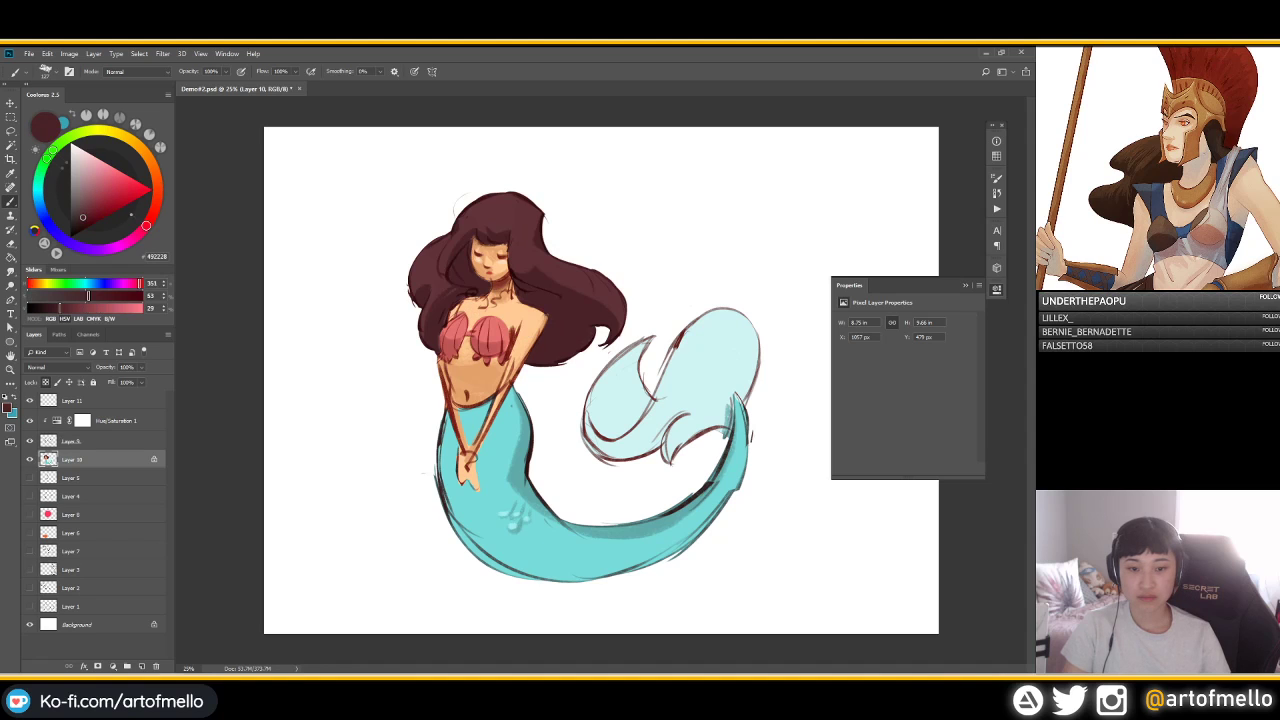
pyautogui.keyDown('alt'); pyautogui.click(499, 285); pyautogui.keyUp('alt')
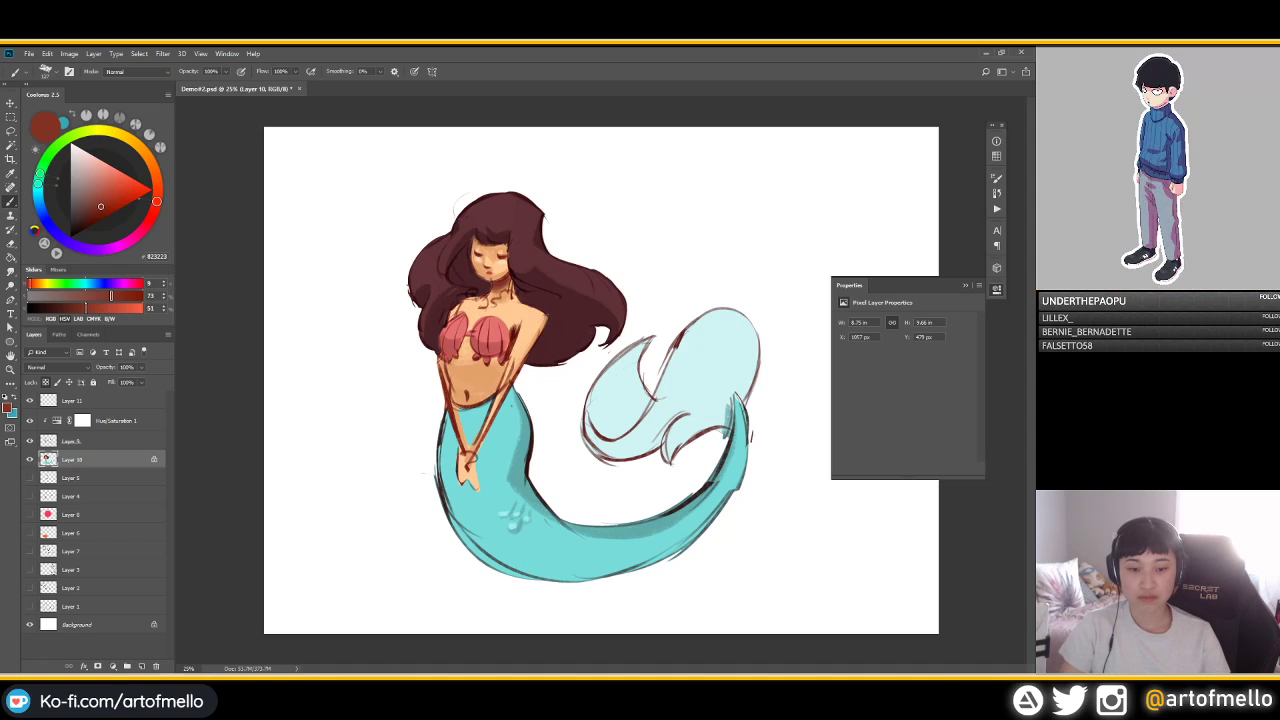
pyautogui.keyDown('alt'); pyautogui.click(498, 288); pyautogui.keyUp('alt')
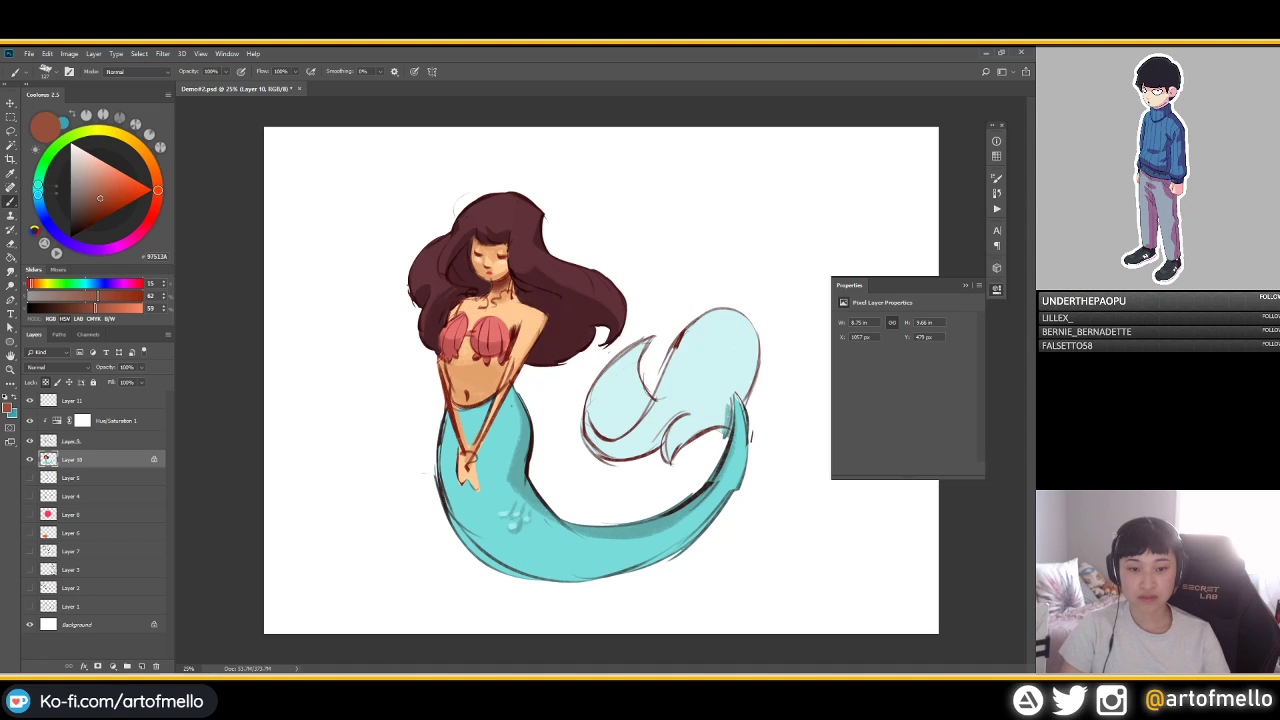
pyautogui.moveTo(461, 377); pyautogui.dragTo(500, 377)
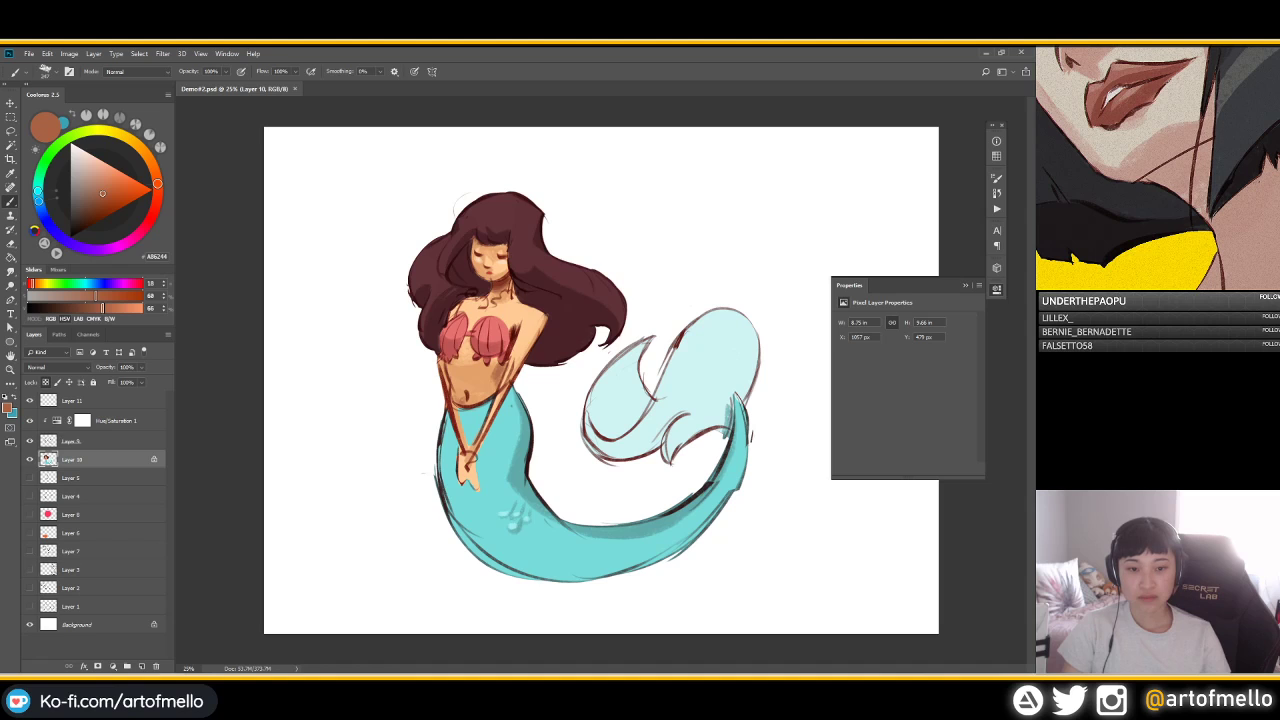
# Mix a dusty pink from the sampled hair colour and paint a curved highlight across the crown of the hair
pyautogui.keyDown('alt'); pyautogui.click(430, 268); pyautogui.keyUp('alt')
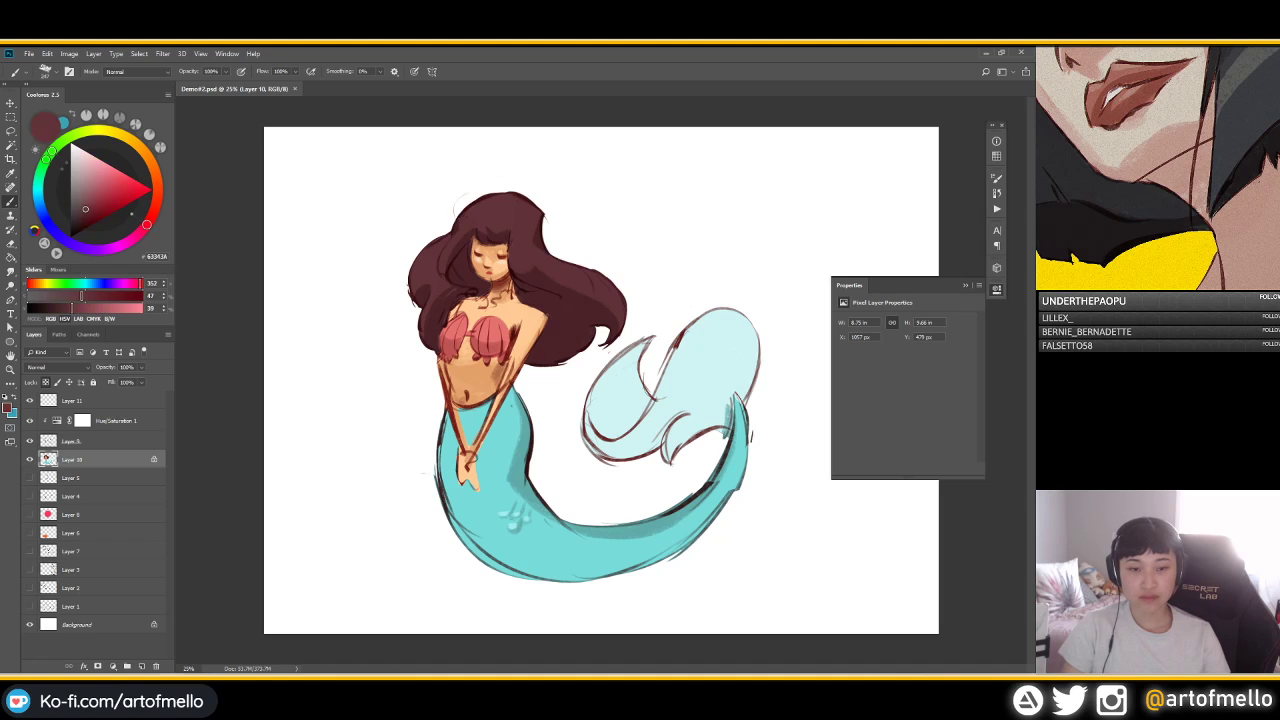
pyautogui.click(88, 188)
pyautogui.moveTo(556, 186); pyautogui.dragTo(528, 187)
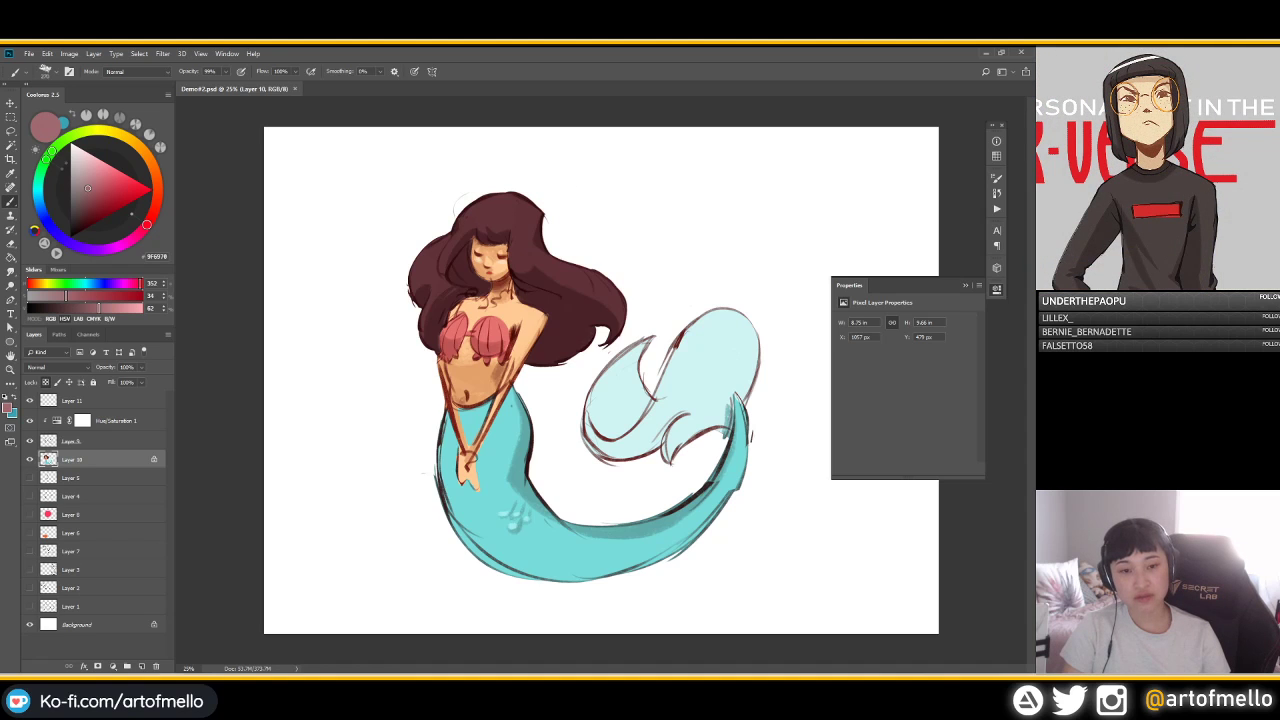
pyautogui.moveTo(470, 219)
pyautogui.mouseDown()
pyautogui.moveTo(522, 214)
pyautogui.moveTo(492, 212)
pyautogui.mouseUp()
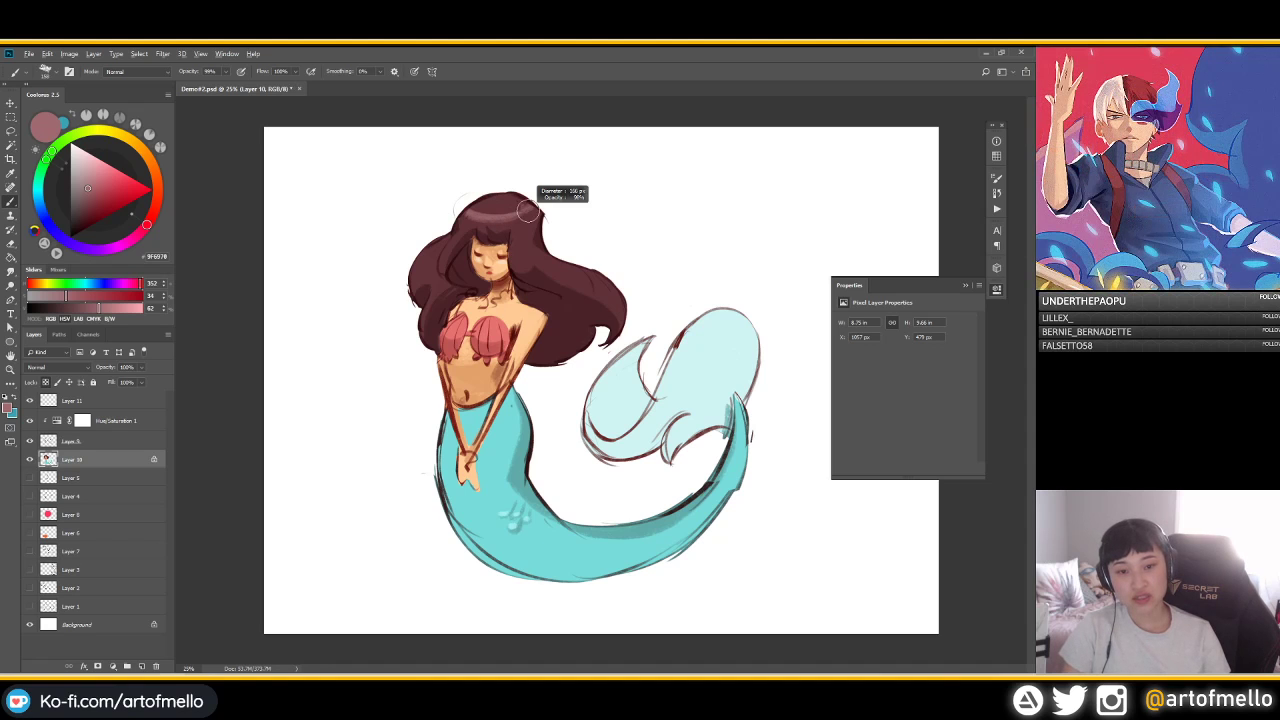
# Paint lighter strands through the hair with muted pink and red tones mixed from sampled hair colours, and collapse the floating Properties panel
pyautogui.keyDown('alt'); pyautogui.click(605, 345); pyautogui.keyUp('alt')
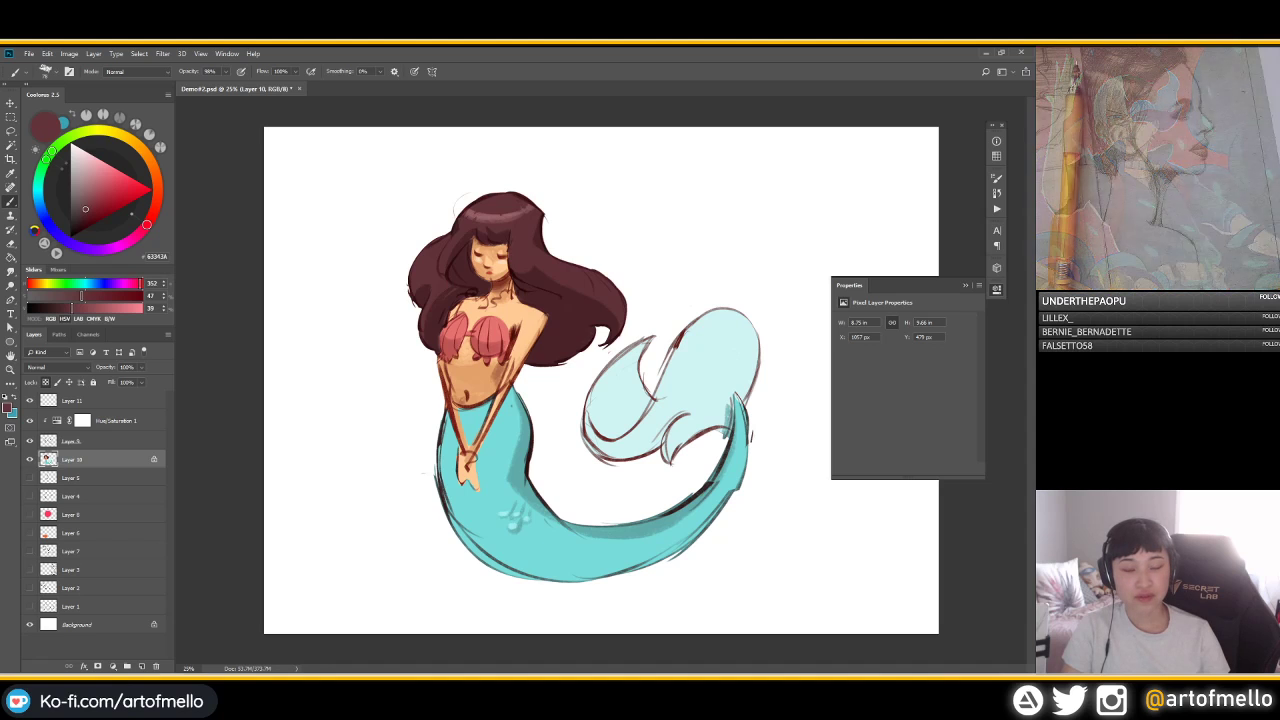
pyautogui.click(88, 191)
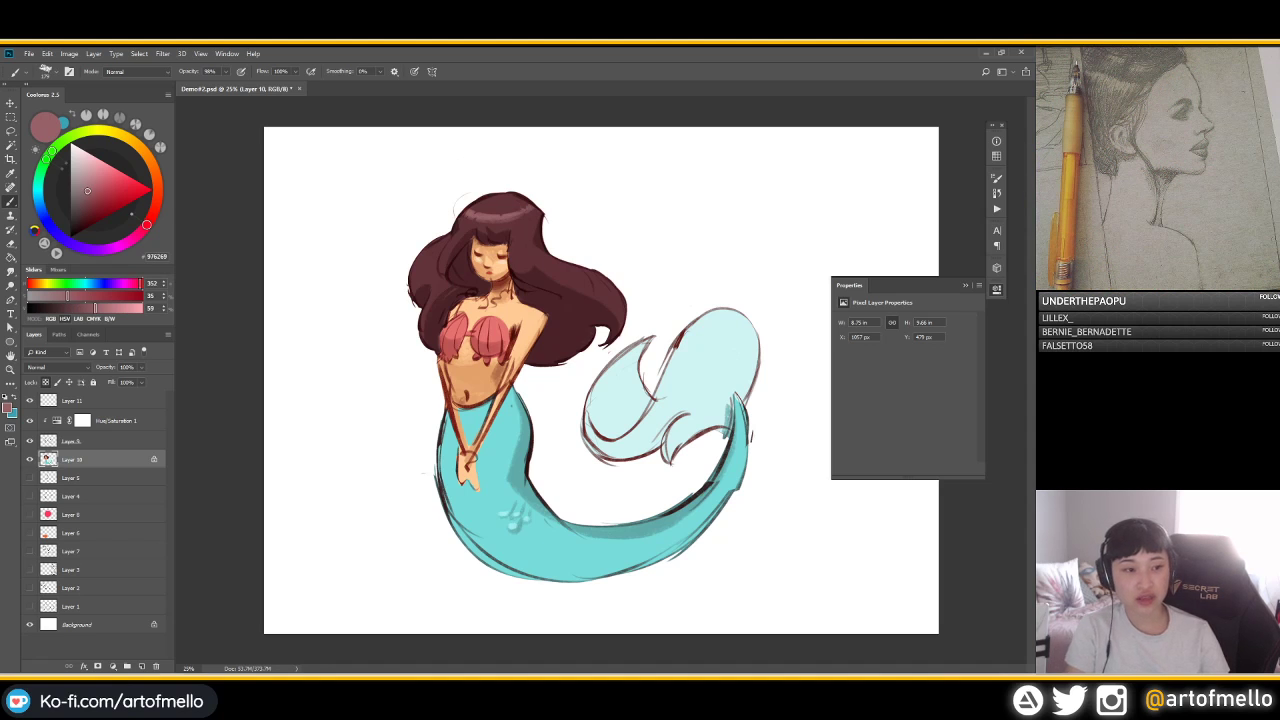
pyautogui.click(84, 181)
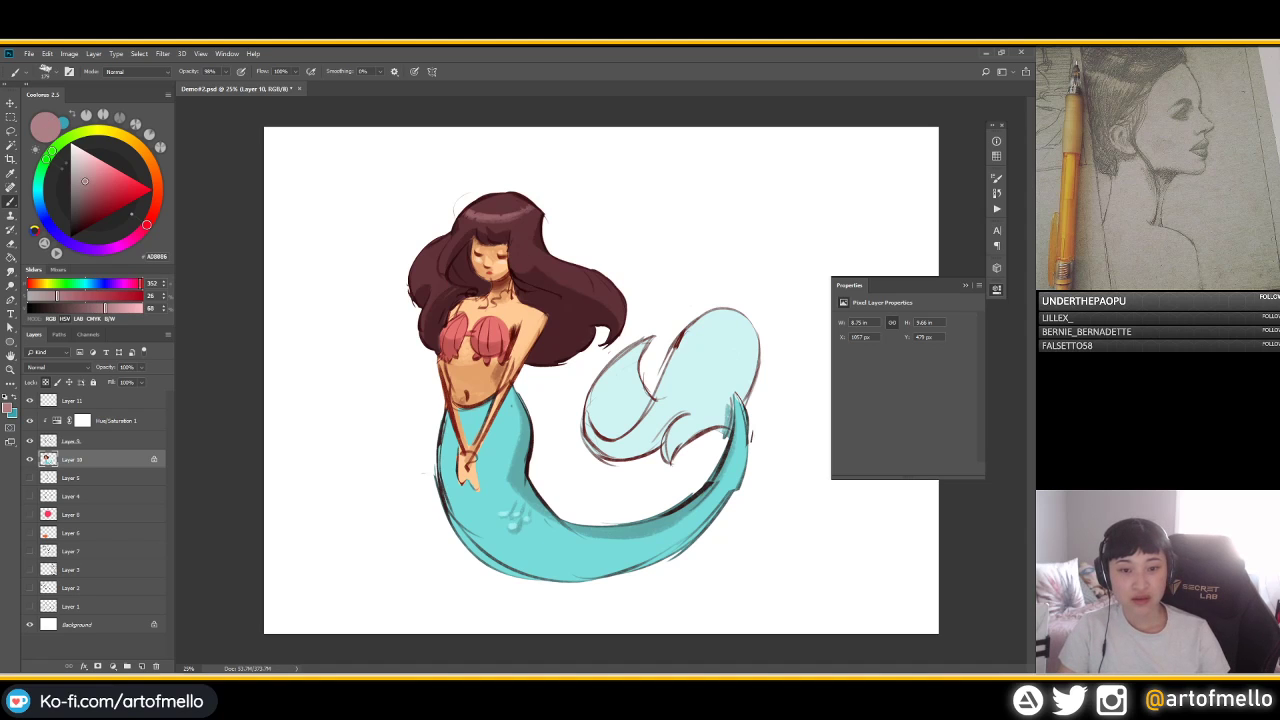
pyautogui.keyDown('alt'); pyautogui.click(537, 256); pyautogui.keyUp('alt')
pyautogui.click(92, 197)
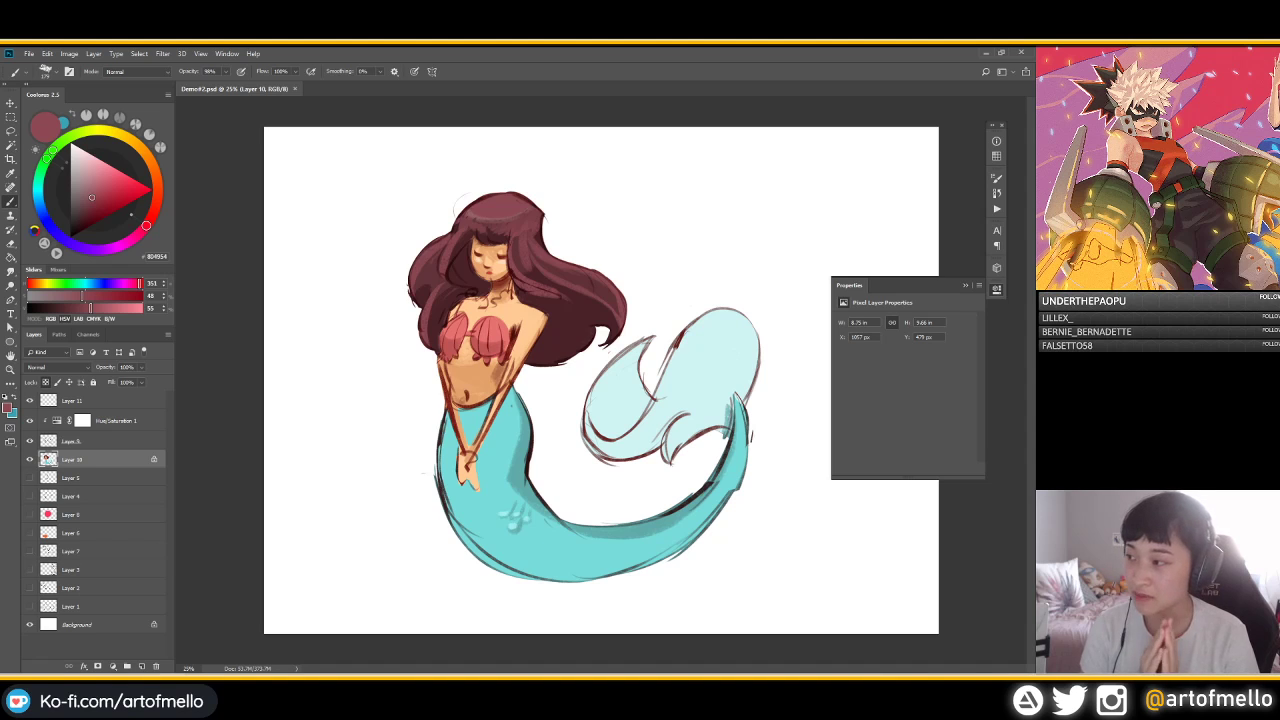
pyautogui.click(965, 285)
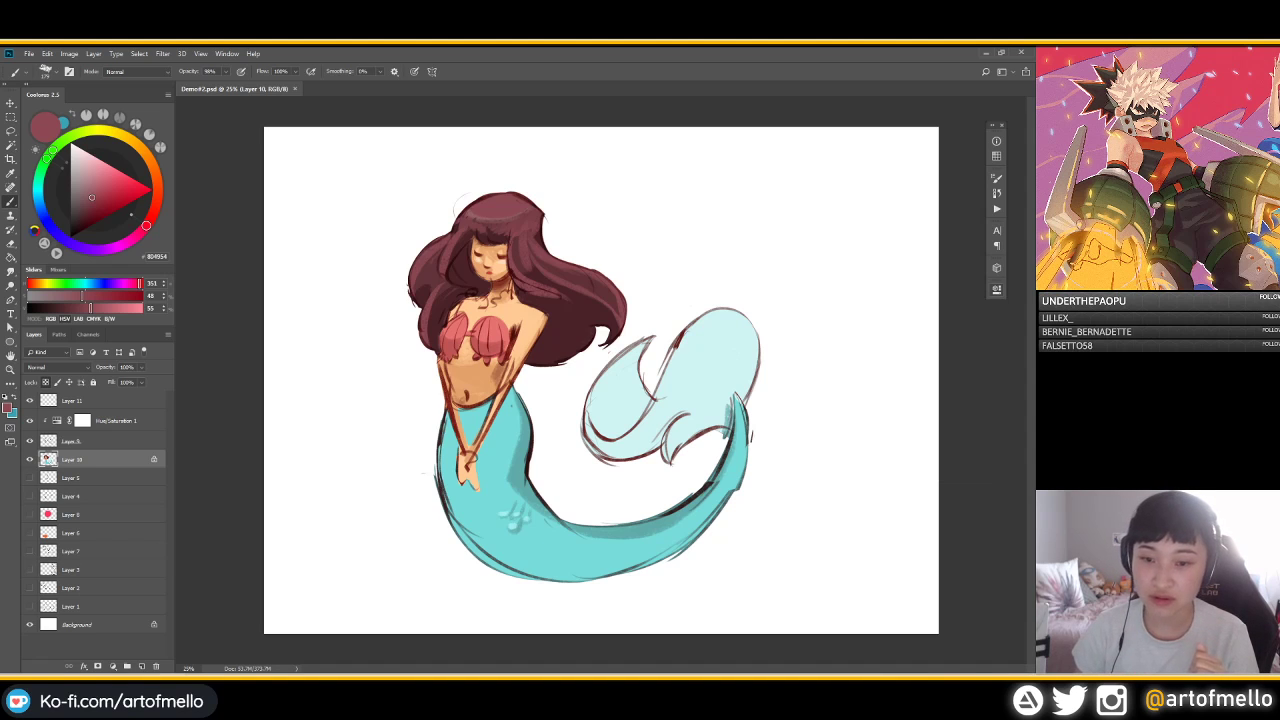